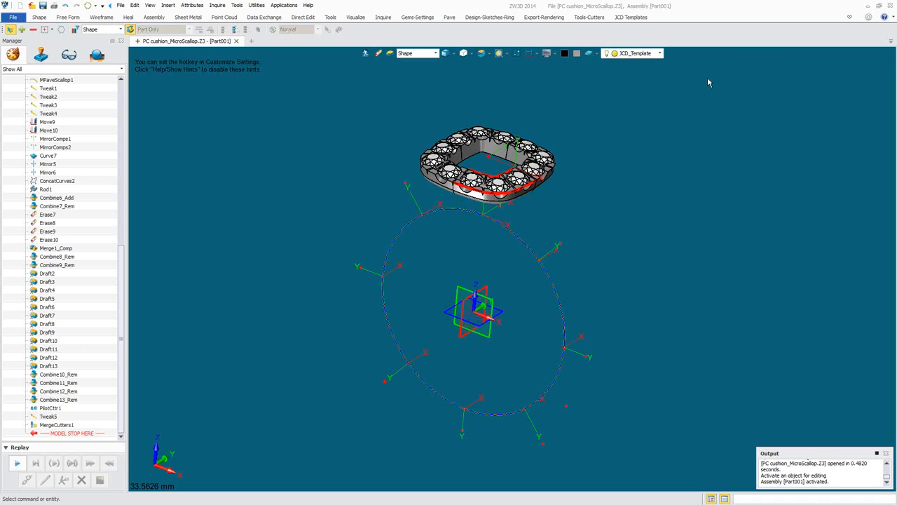
Roll the model history back to just before Merge1_Comp, stopping along the way after Tweak4 and after MirrorComps2
middle_drag(595, 168, 571, 145)
right_drag(572, 146, 593, 145)
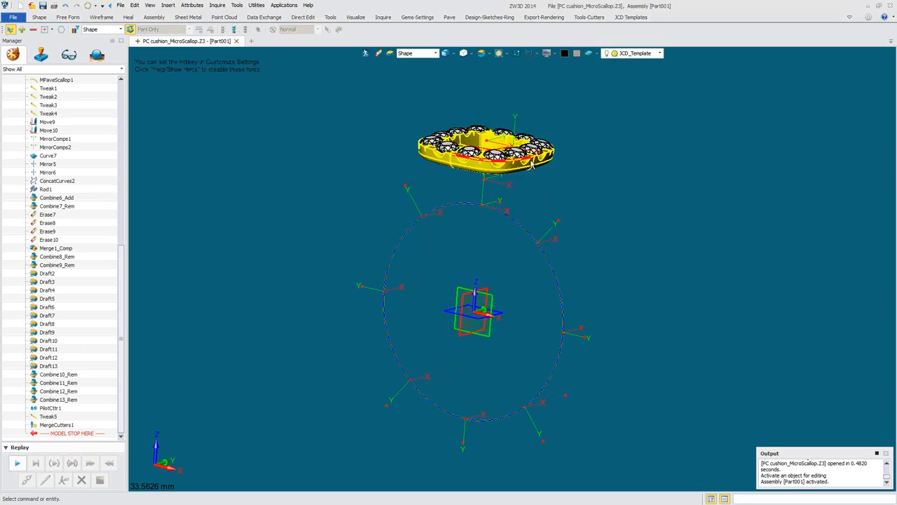
scroll(475, 158, up, 3)
mouse_move(444, 171)
right_down()
mouse_move(456, 194)
mouse_move(416, 202)
mouse_move(434, 167)
right_up()
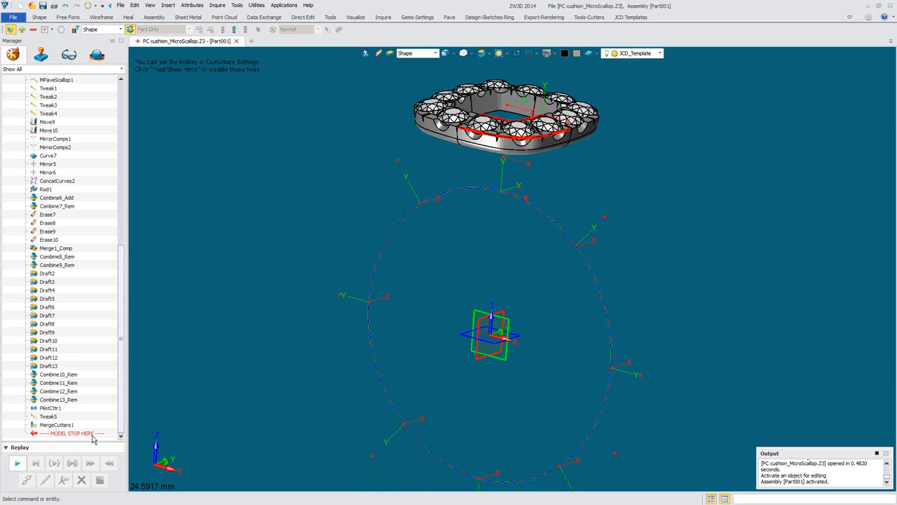
drag(93, 433, 69, 168)
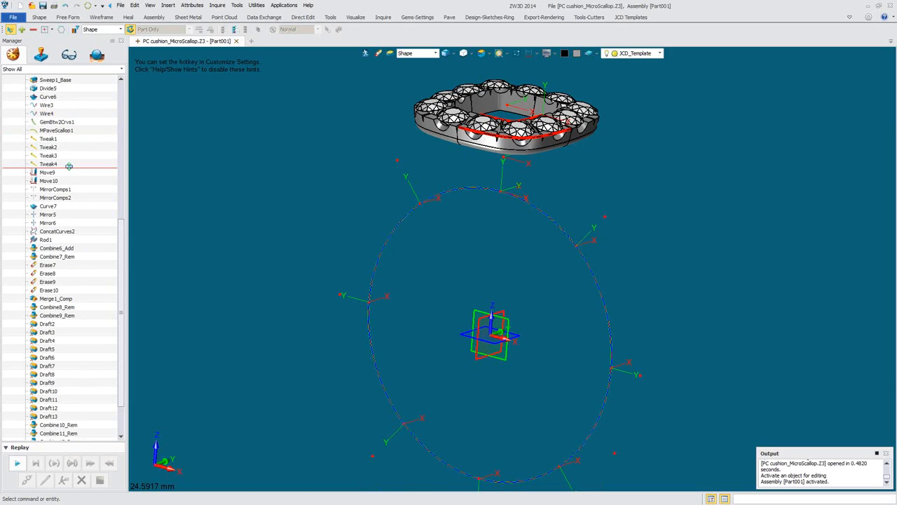
drag(69, 166, 68, 169)
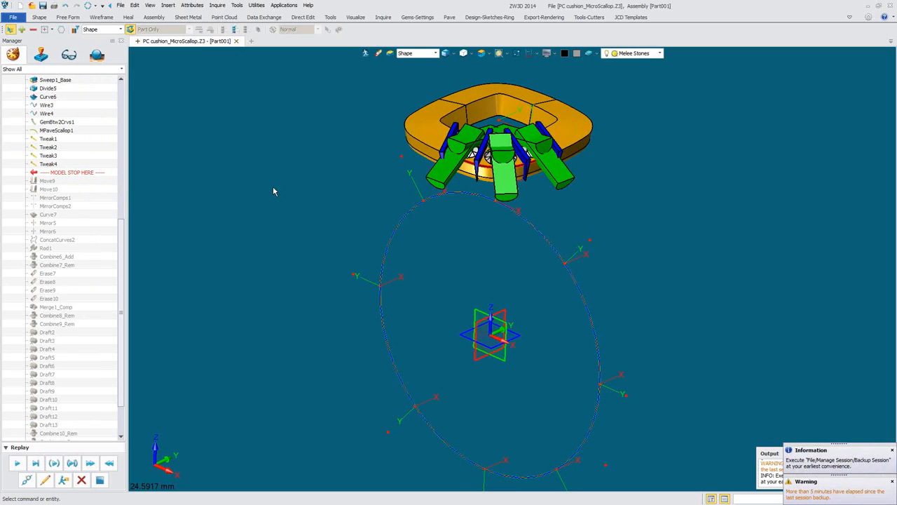
drag(87, 172, 83, 206)
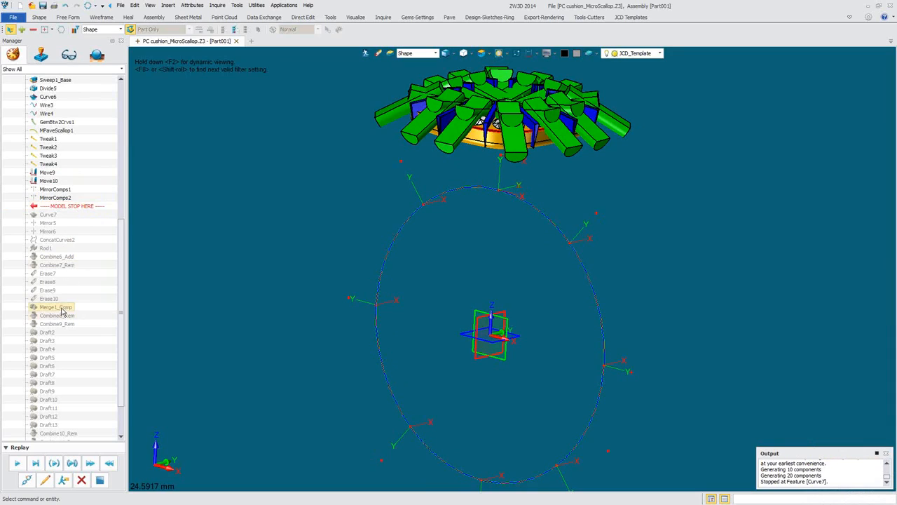
drag(75, 207, 74, 298)
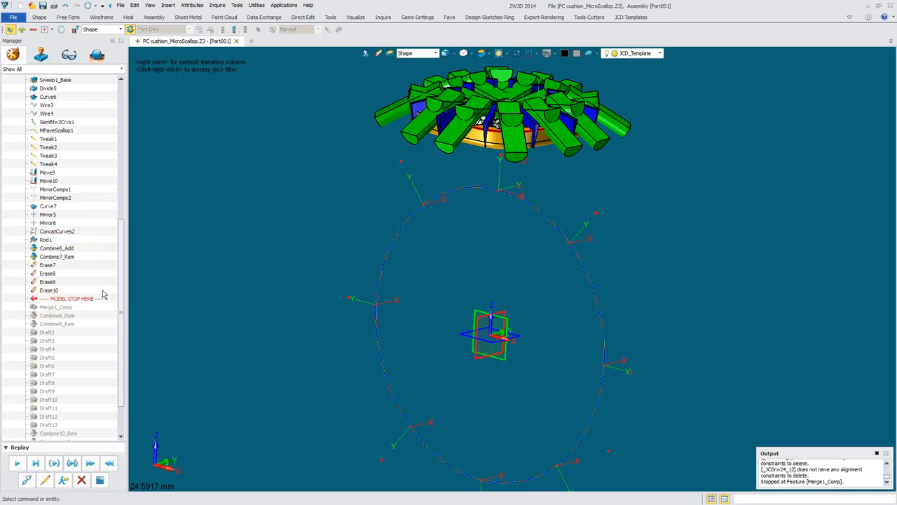
Set the pick filter to Component
middle_drag(227, 241, 286, 211)
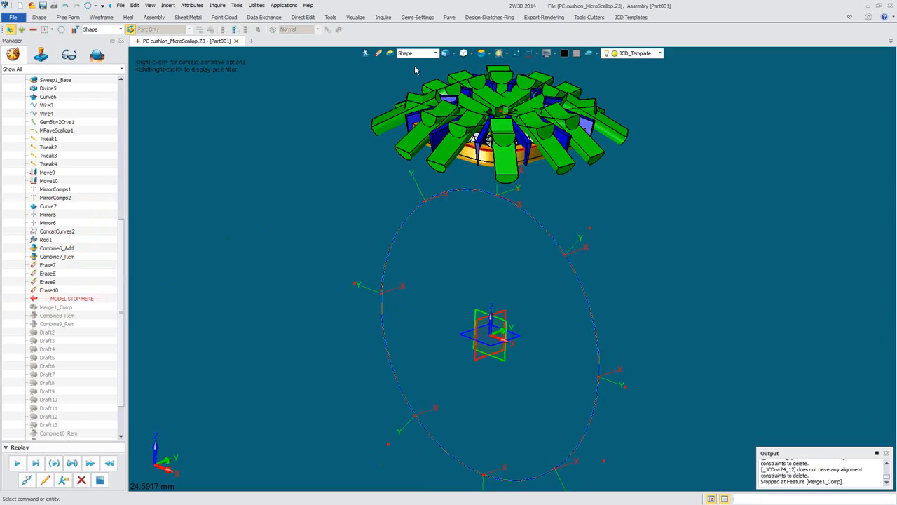
middle_drag(347, 92, 327, 178)
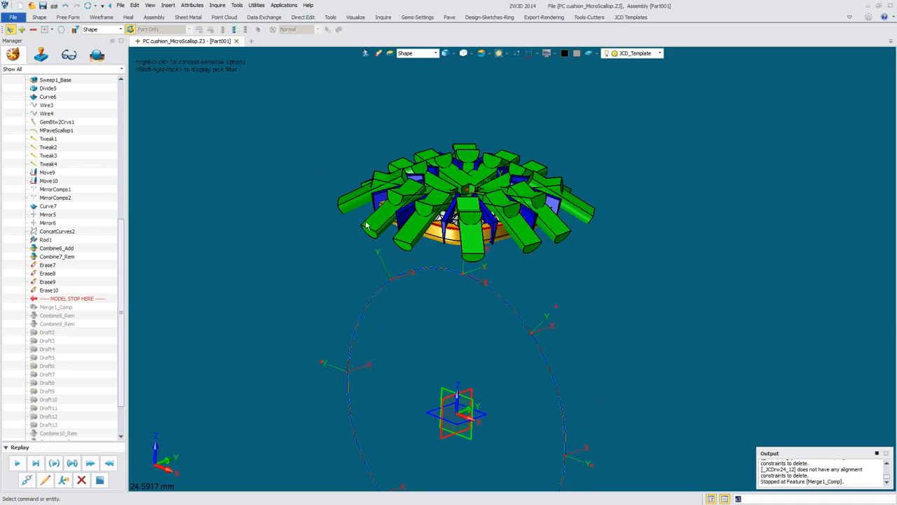
middle_drag(331, 168, 315, 158)
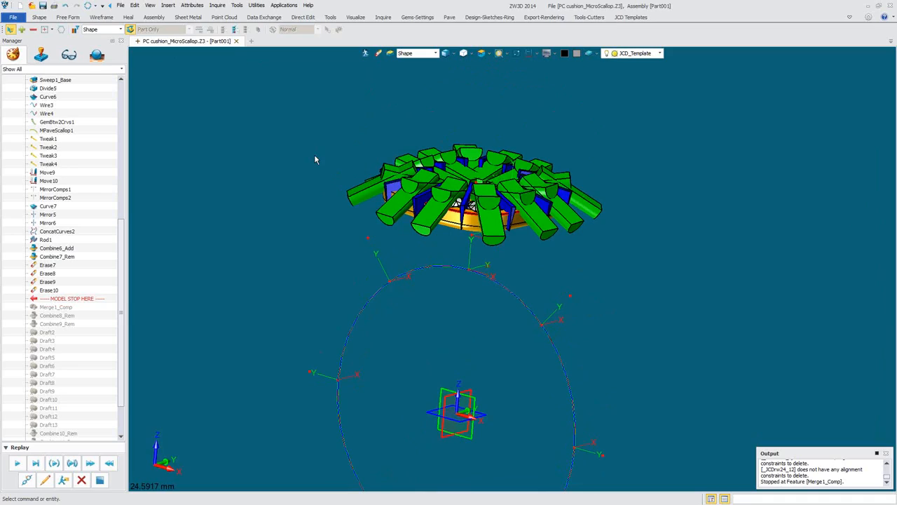
click(414, 54)
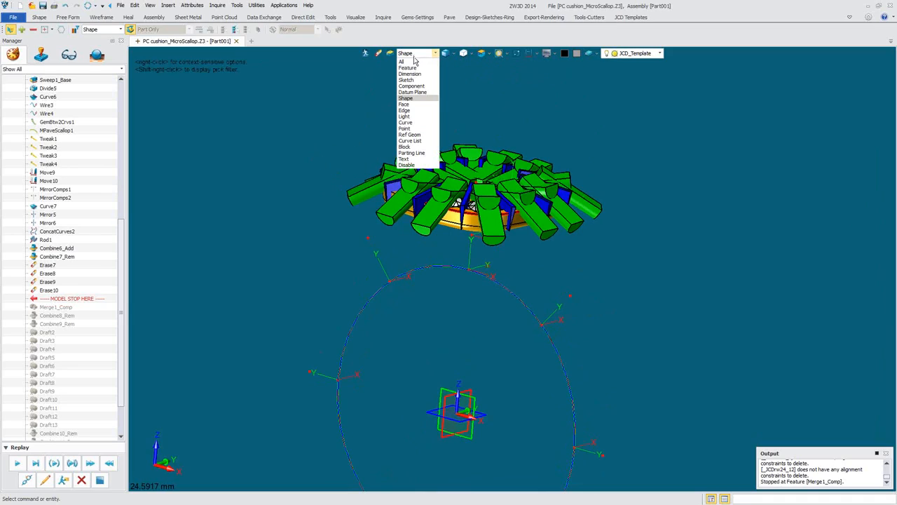
click(414, 86)
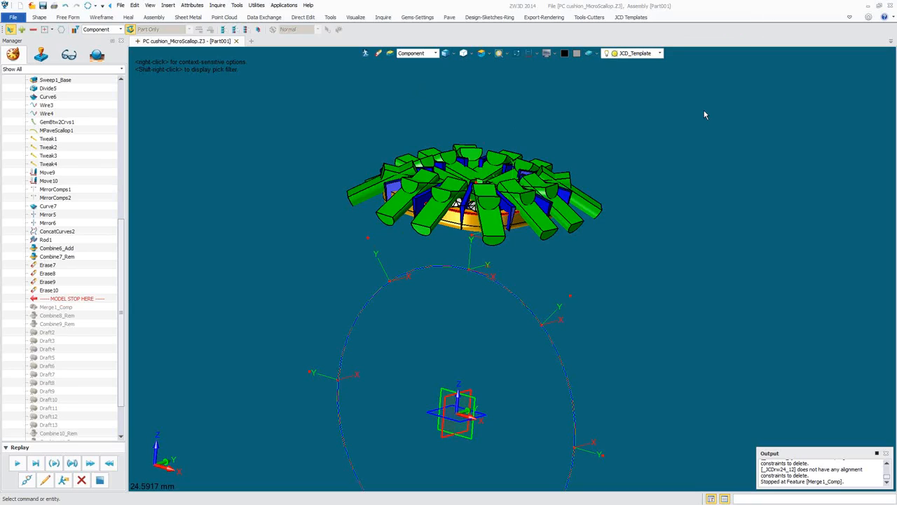
Change the highlight mode in the display configuration to Texture and apply it
click(868, 17)
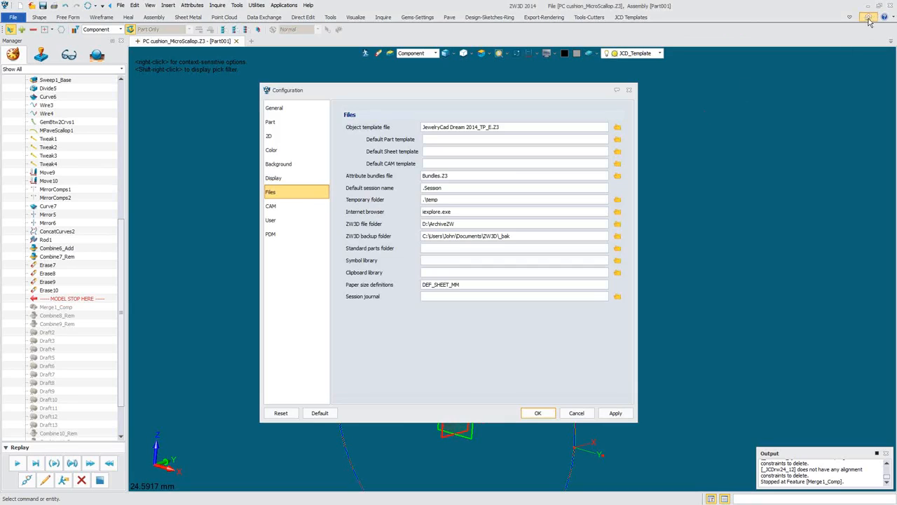
click(274, 180)
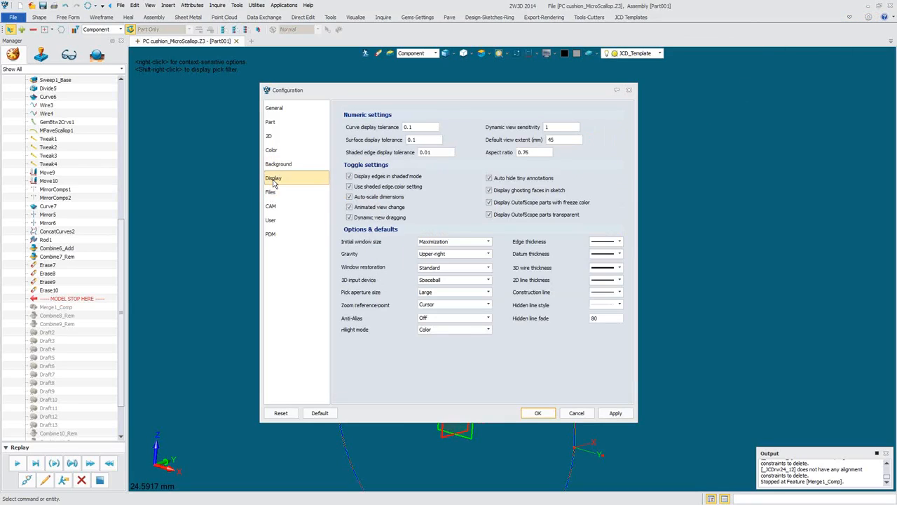
click(434, 330)
click(431, 343)
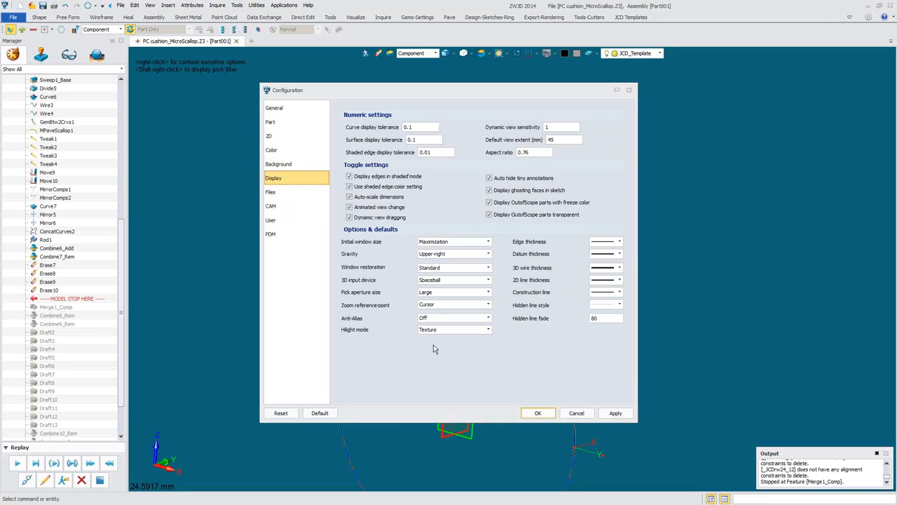
click(614, 413)
click(538, 412)
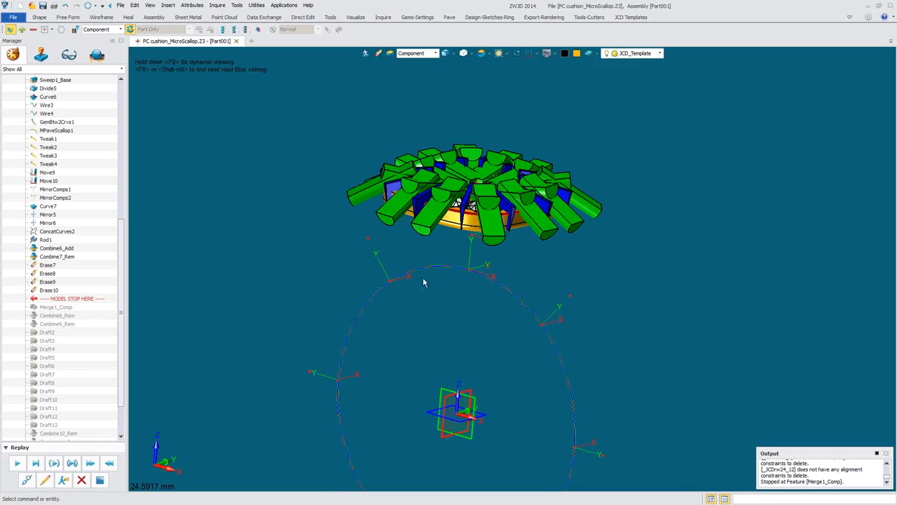
Open the green cutter component for editing, roll its history back to before Sketch4 and open that sketch
scroll(429, 244, up, 1)
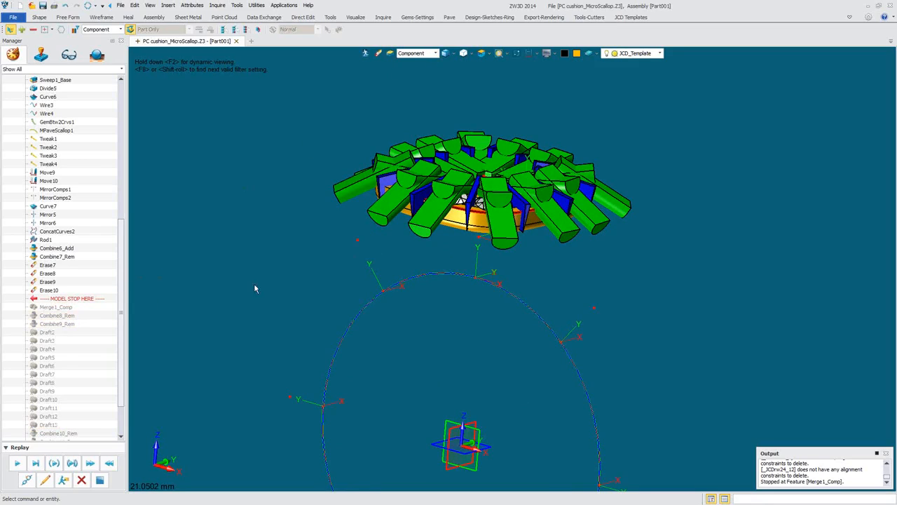
double_click(417, 232)
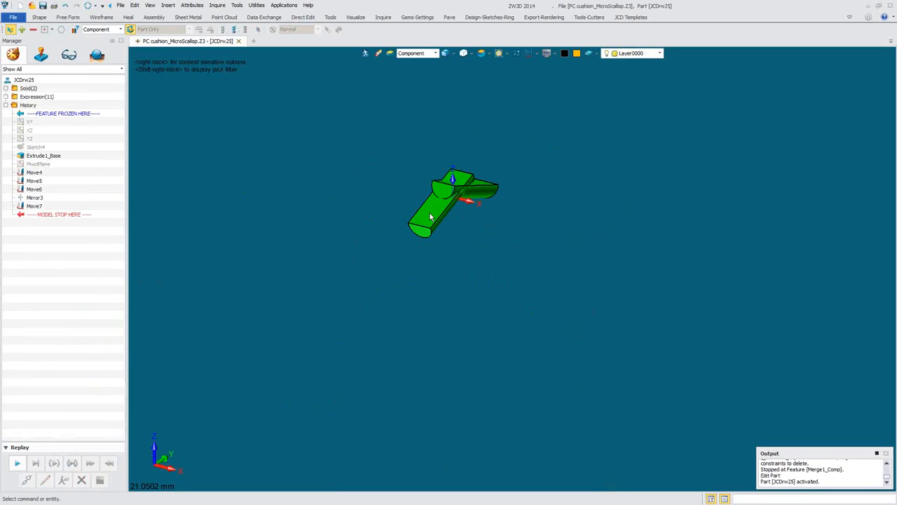
mouse_move(384, 213)
right_down()
mouse_move(381, 206)
mouse_move(396, 211)
right_up()
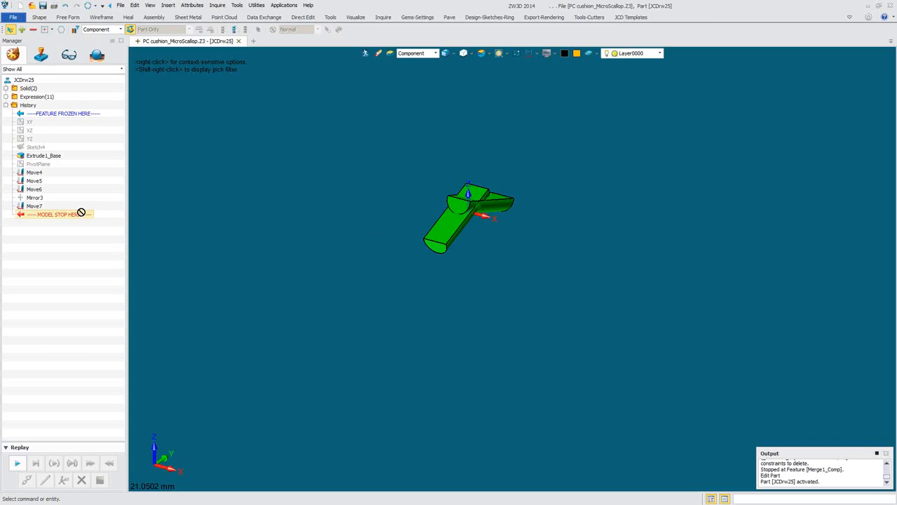
mouse_move(80, 211)
mouse_down()
mouse_move(79, 143)
mouse_move(70, 210)
mouse_move(75, 153)
mouse_up()
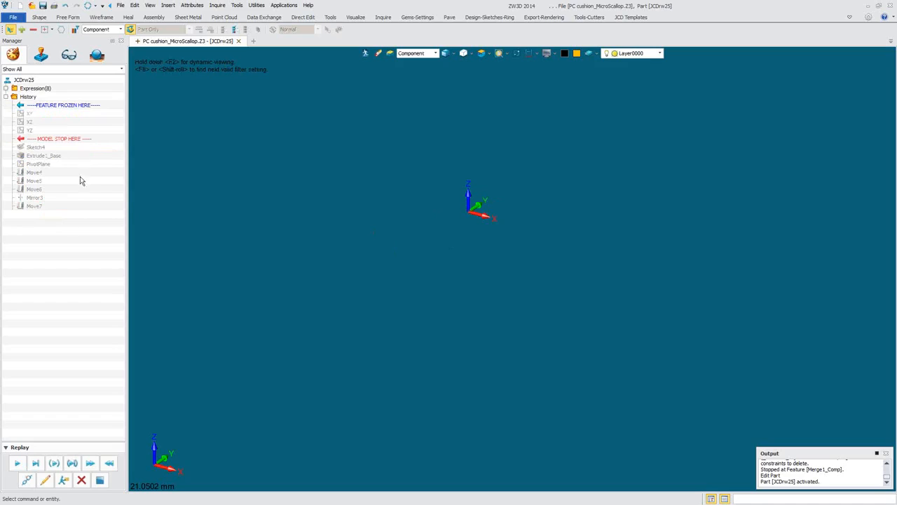
click(45, 479)
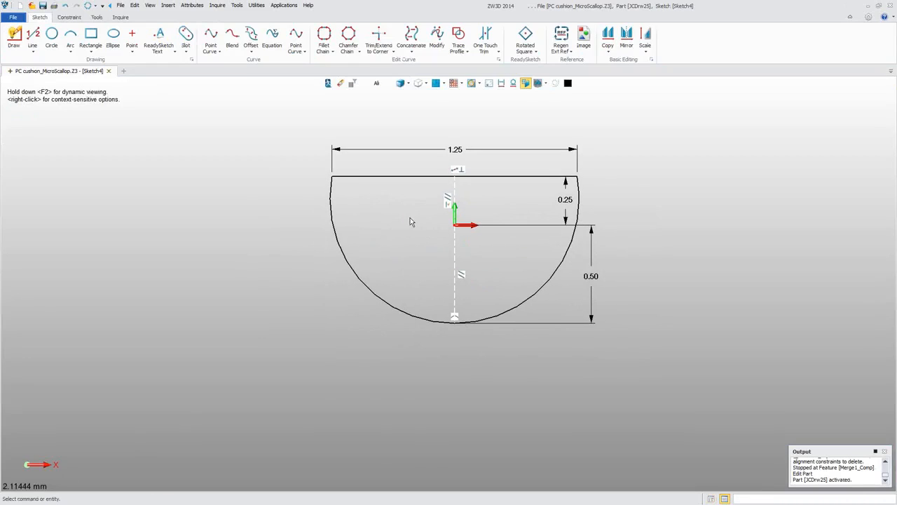
Draw three connected lines from one end of the profile's straight edge to the other, level with the arc's lowest point, to form a rectangle
right_click(169, 135)
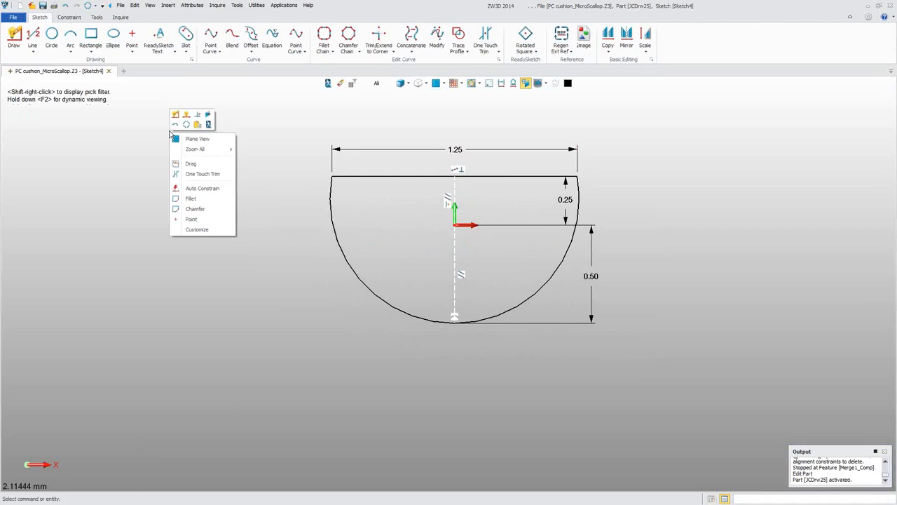
click(184, 138)
right_click(269, 124)
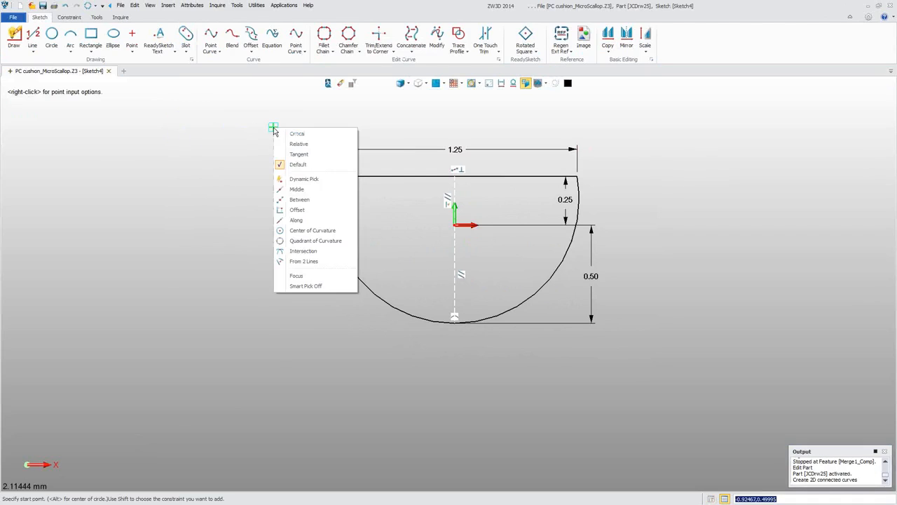
click(293, 132)
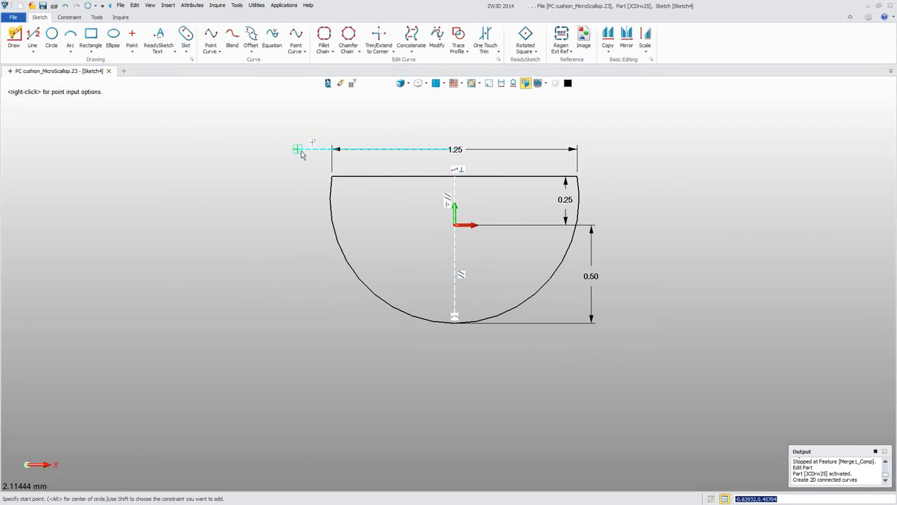
click(340, 179)
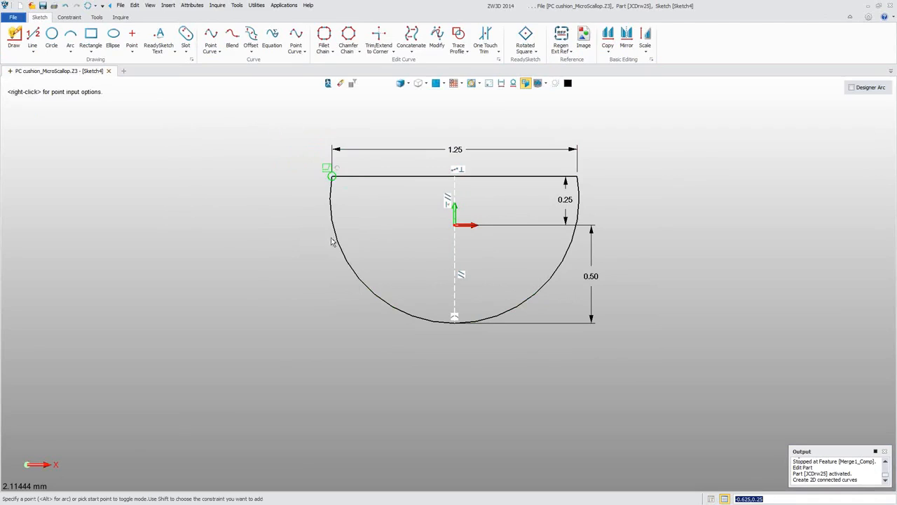
click(333, 323)
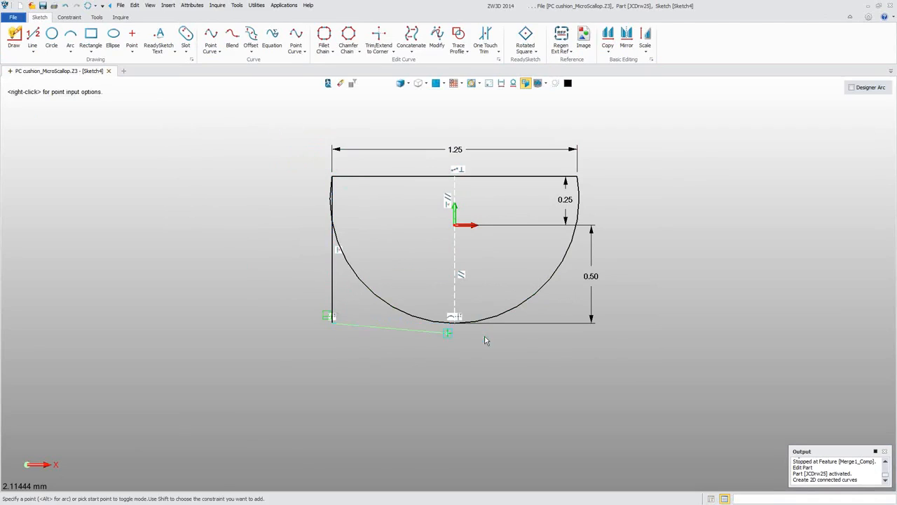
click(578, 323)
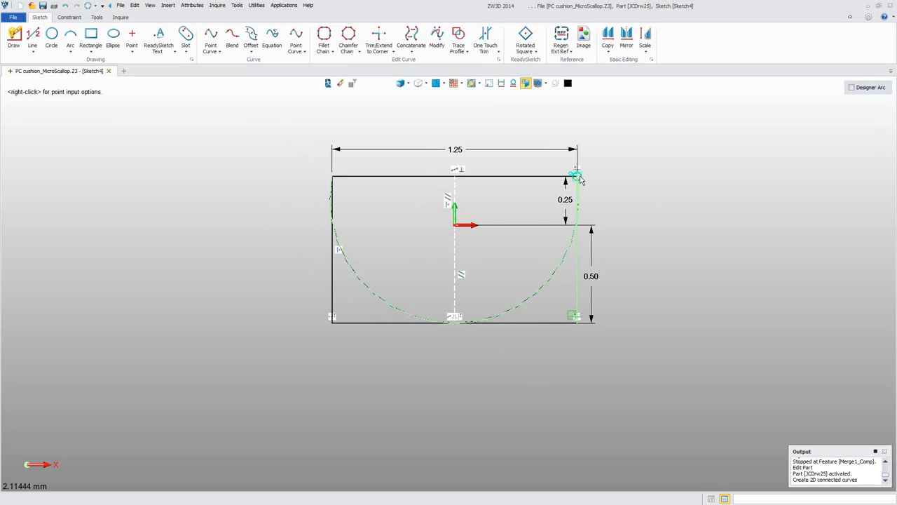
click(576, 176)
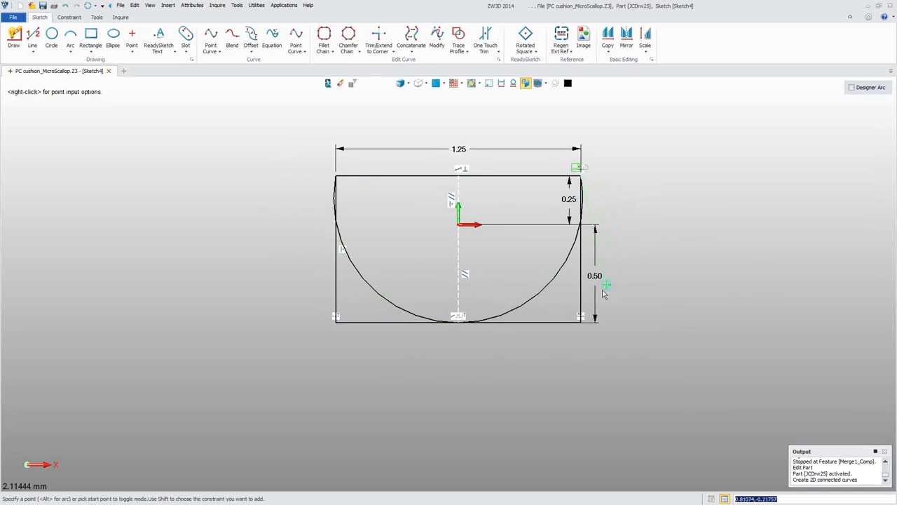
middle_click(644, 232)
middle_click(643, 230)
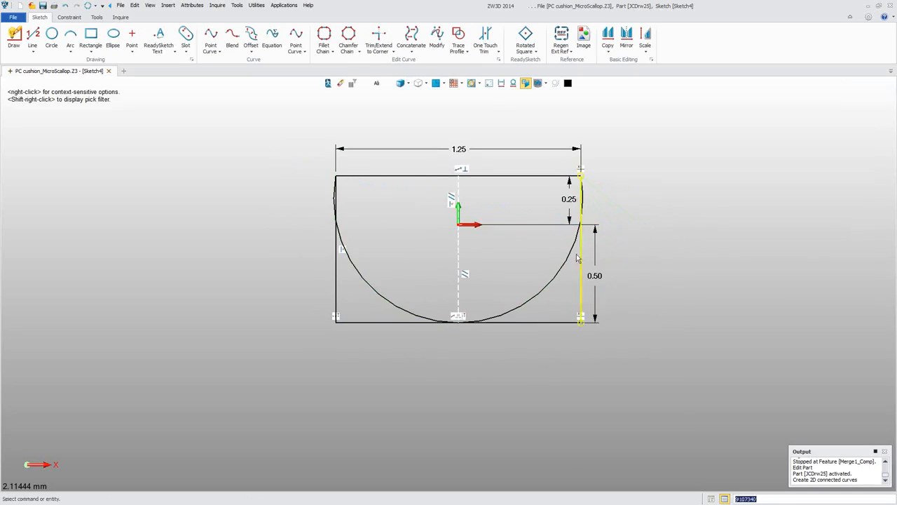
Convert the profile's arc to construction geometry and exit the sketch
click(549, 290)
right_click(549, 289)
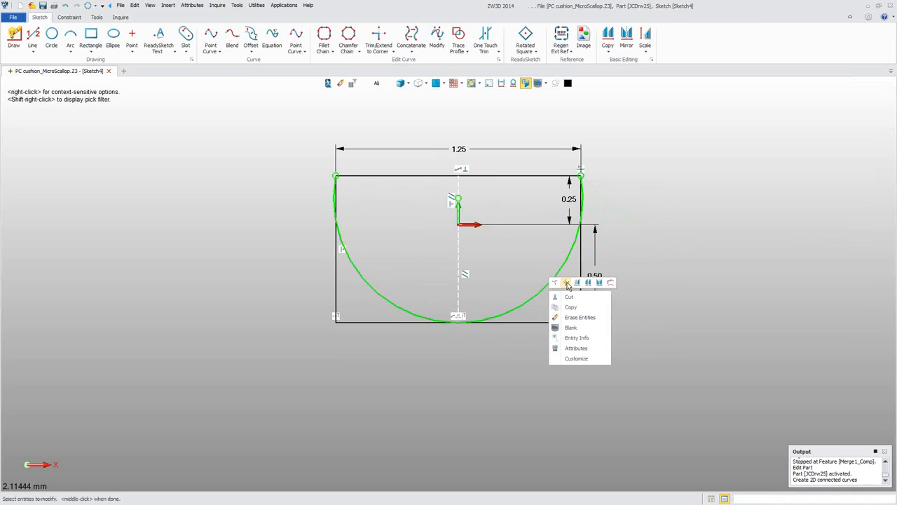
click(567, 283)
right_click(643, 127)
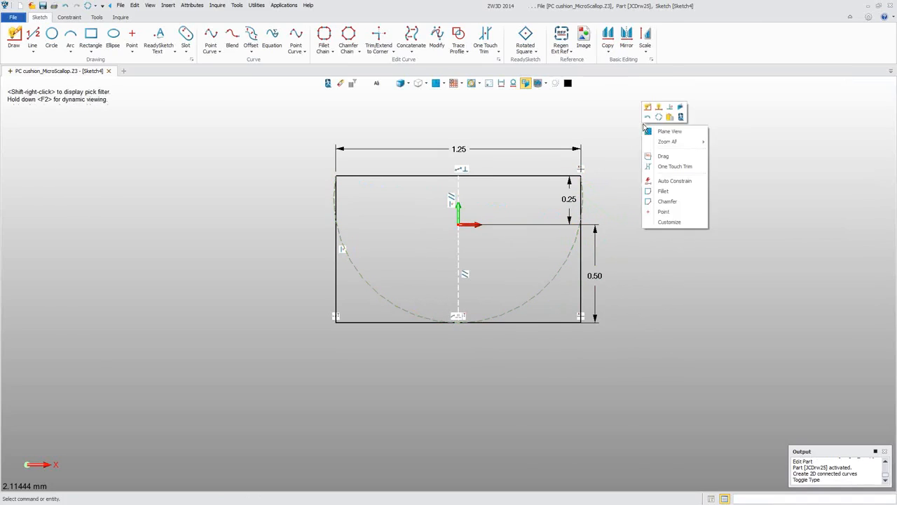
click(680, 118)
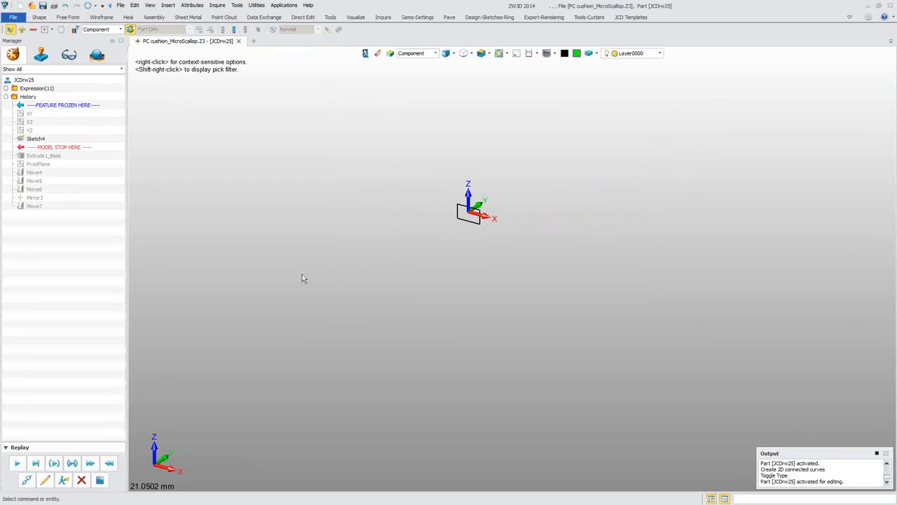
Replay the cutter's history through Extrude1_Base and redefine Move4, accepting its two picked entities
click(35, 463)
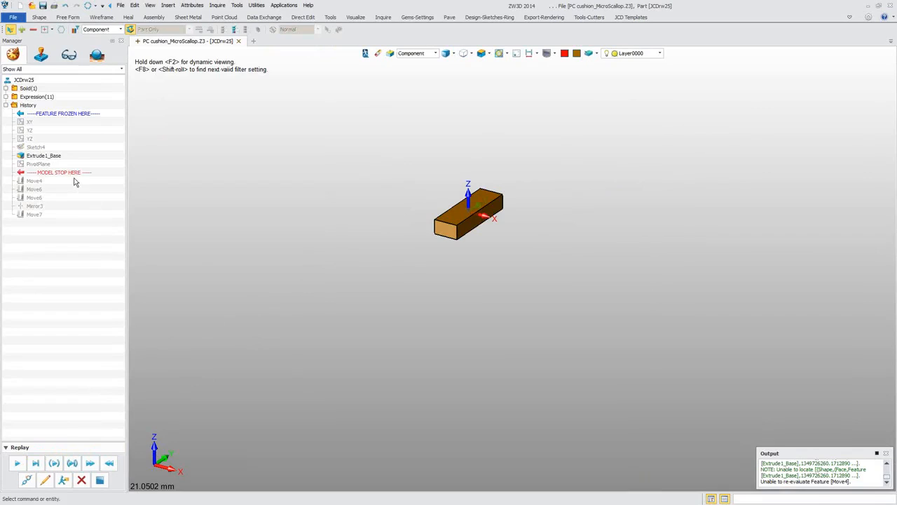
click(45, 480)
middle_drag(270, 289, 316, 278)
right_drag(316, 278, 480, 242)
scroll(505, 222, up, 1)
scroll(504, 226, up, 1)
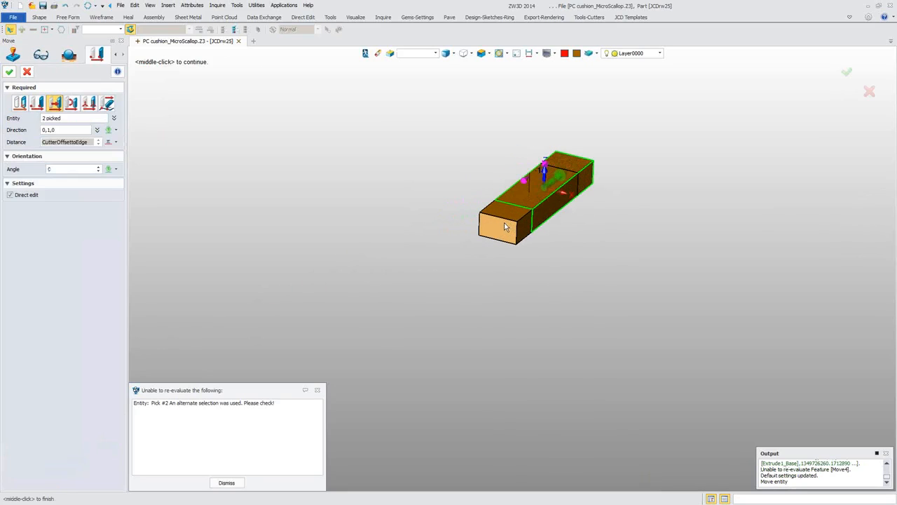
click(9, 74)
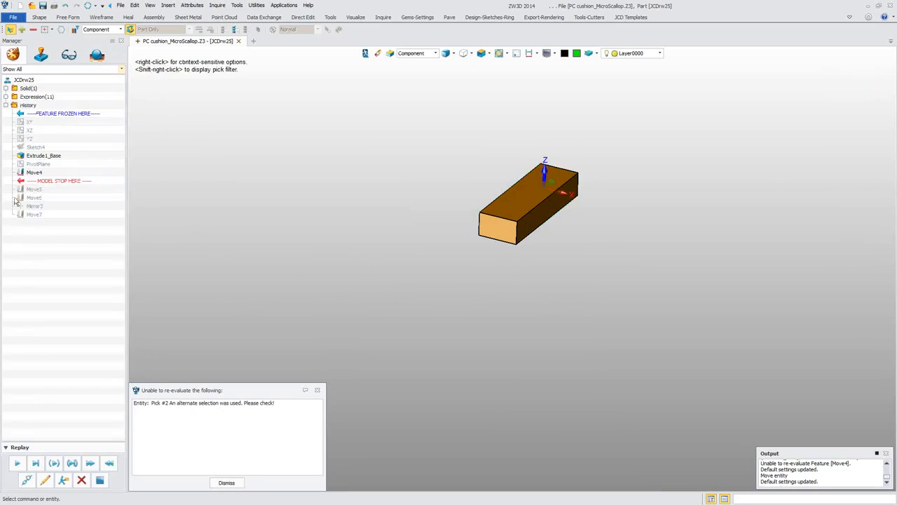
Redefine Move5 and Move6 in the cutter's history, accepting their existing picked entities
click(45, 482)
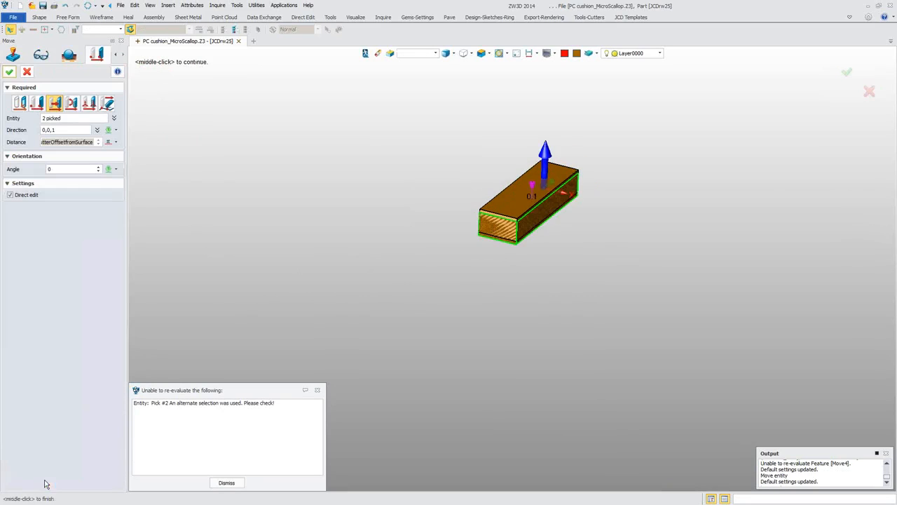
click(10, 73)
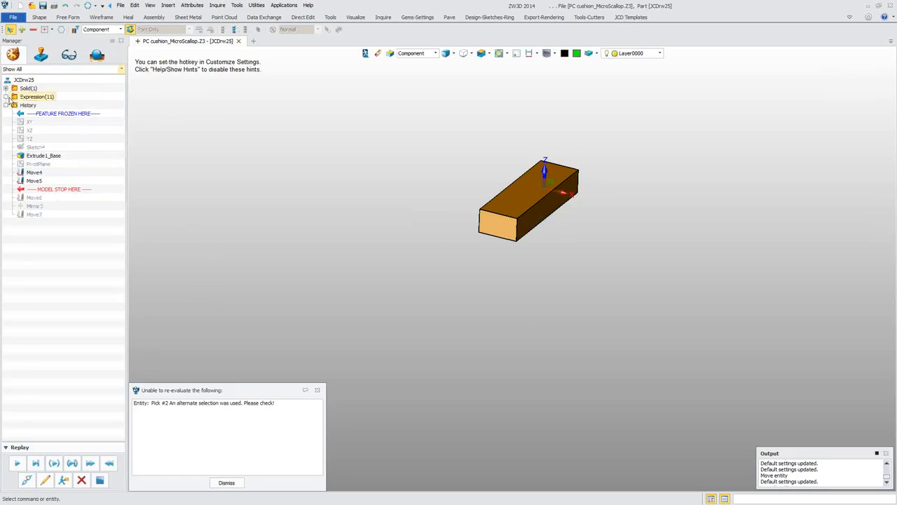
click(44, 474)
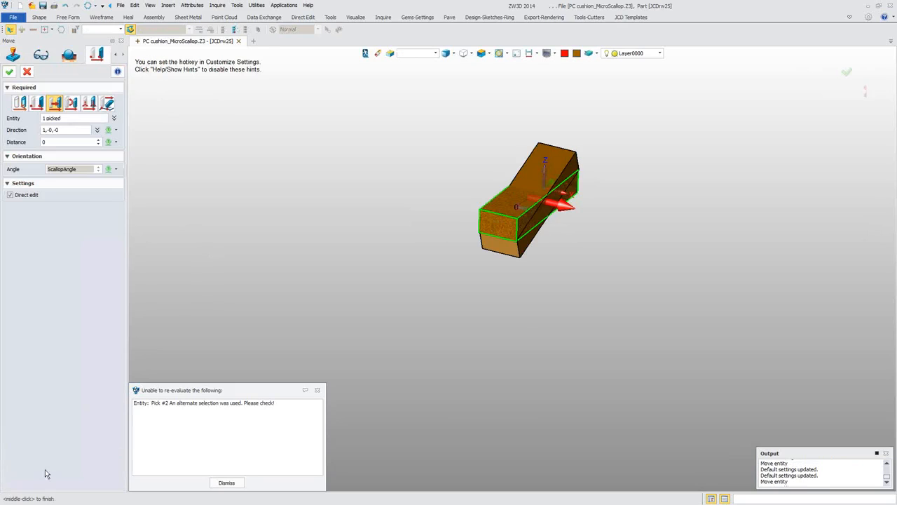
click(9, 73)
Redefine Mirror3 and Move7 with their existing picks, and dismiss the re-evaluation message
click(45, 480)
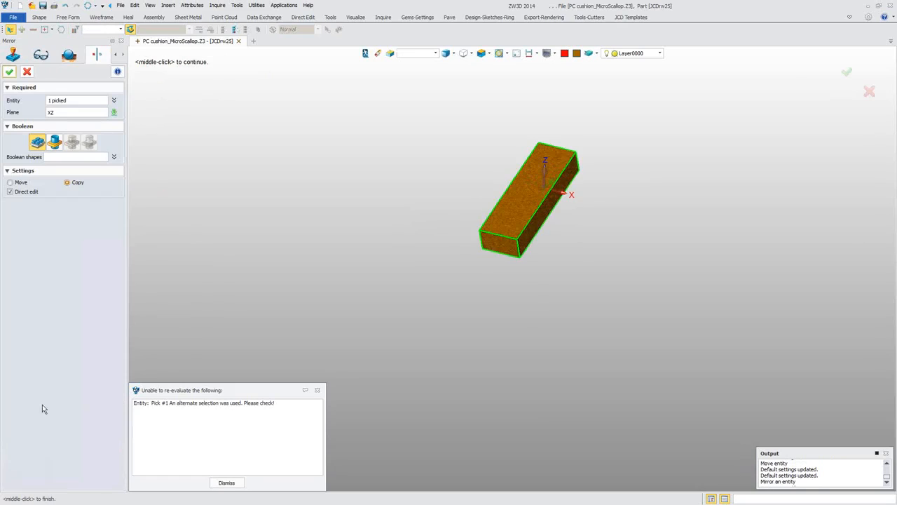
click(8, 73)
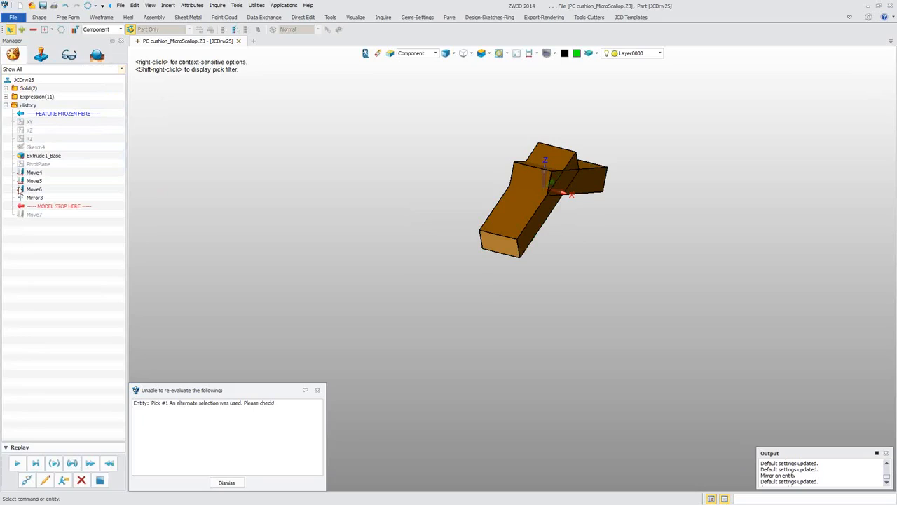
click(45, 480)
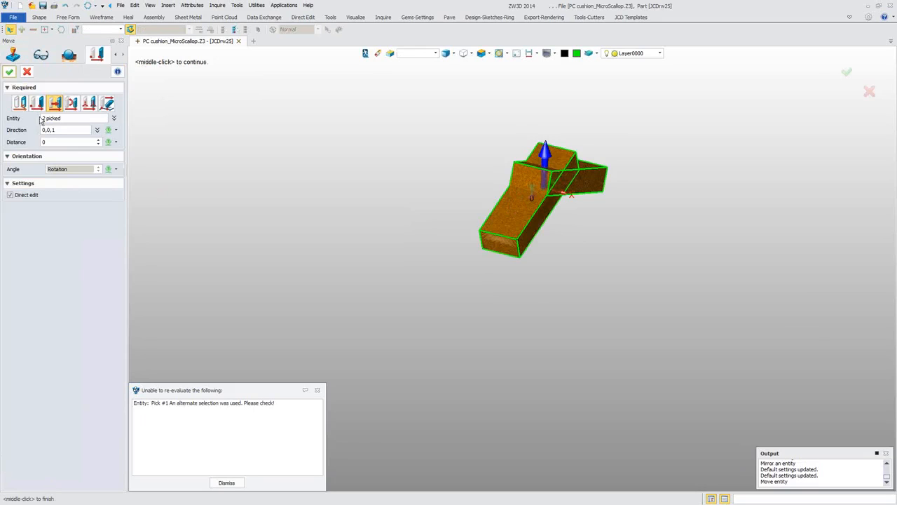
click(8, 72)
middle_drag(224, 282, 395, 303)
click(224, 483)
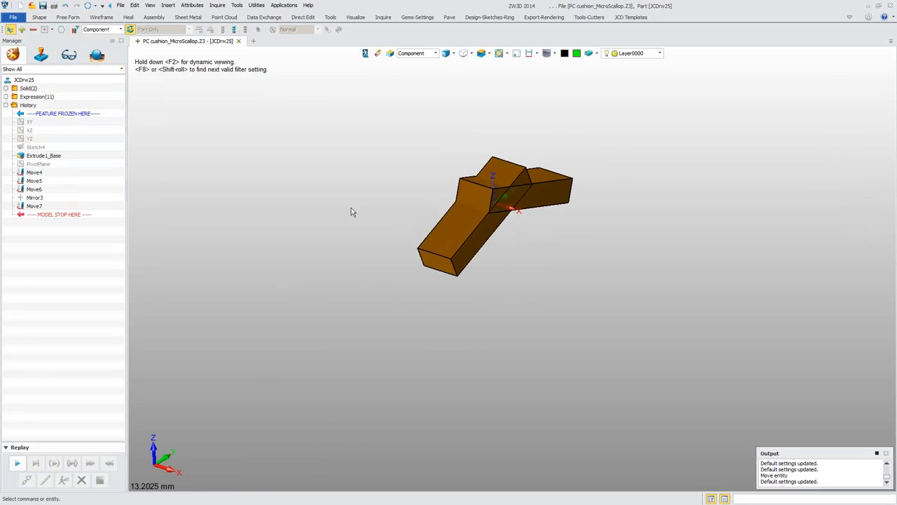
Return to the Part001 assembly and replay its remaining history from Merge1_Comp through MergeCutters1
click(364, 55)
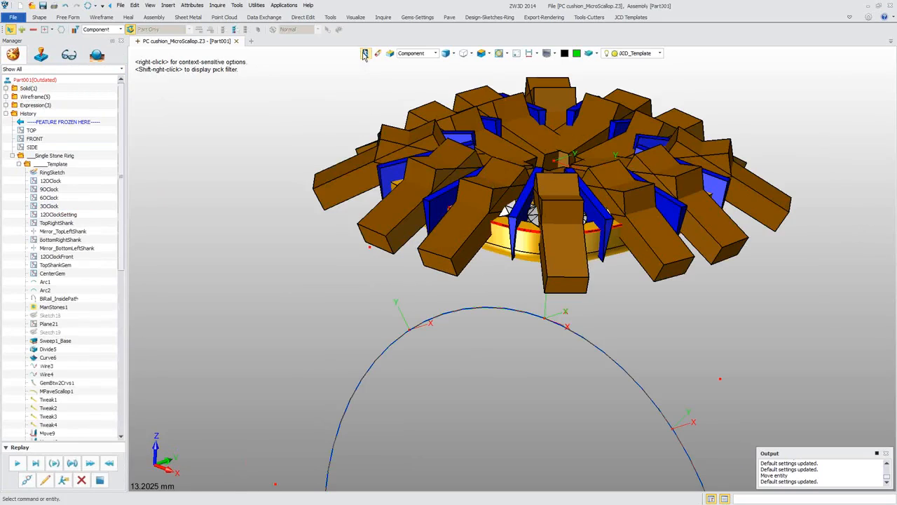
middle_drag(397, 360, 435, 263)
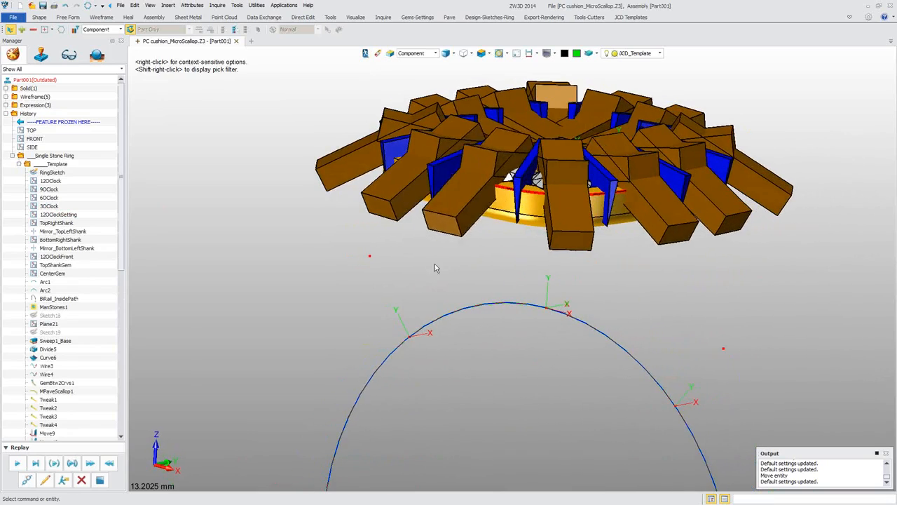
scroll(311, 265, down, 2)
scroll(311, 265, down, 1)
middle_drag(312, 265, 365, 220)
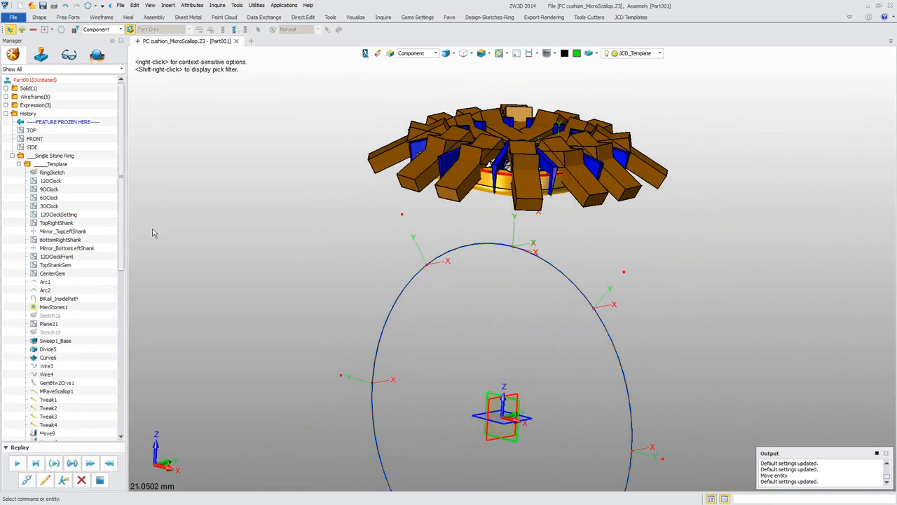
drag(122, 226, 130, 403)
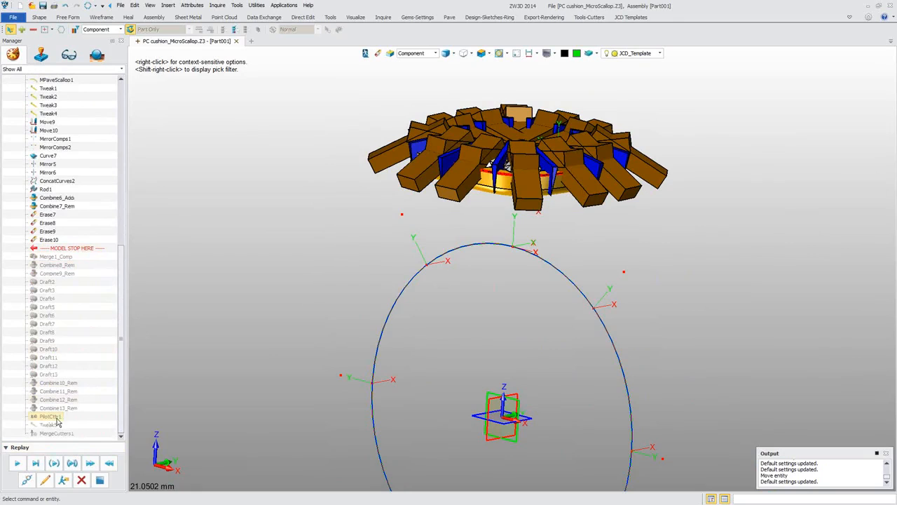
middle_drag(275, 286, 194, 337)
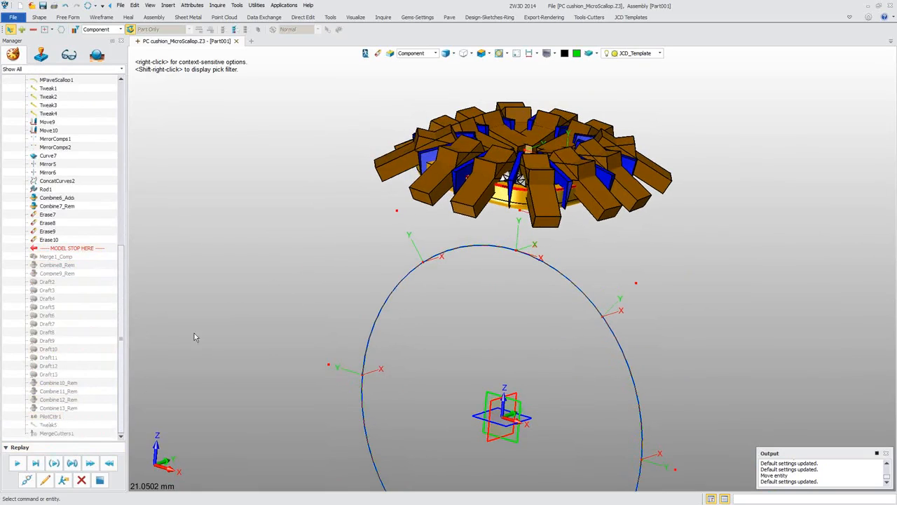
click(36, 464)
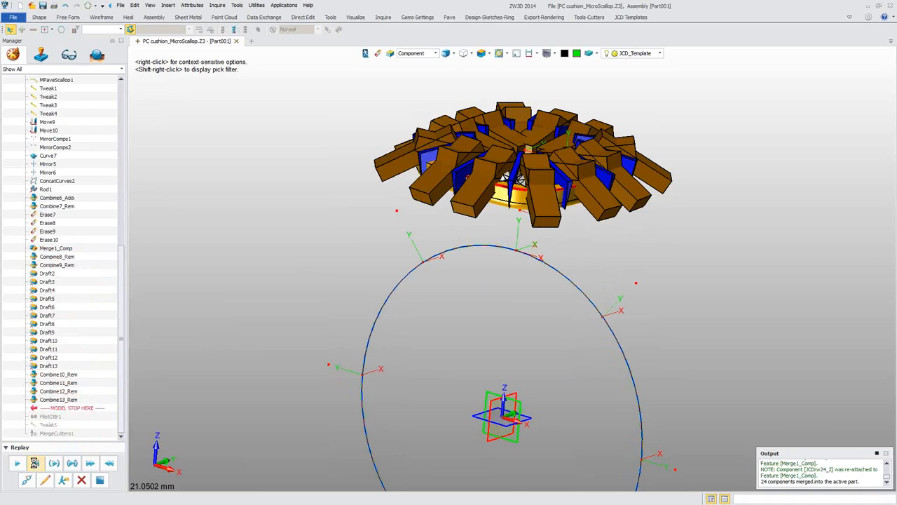
click(35, 464)
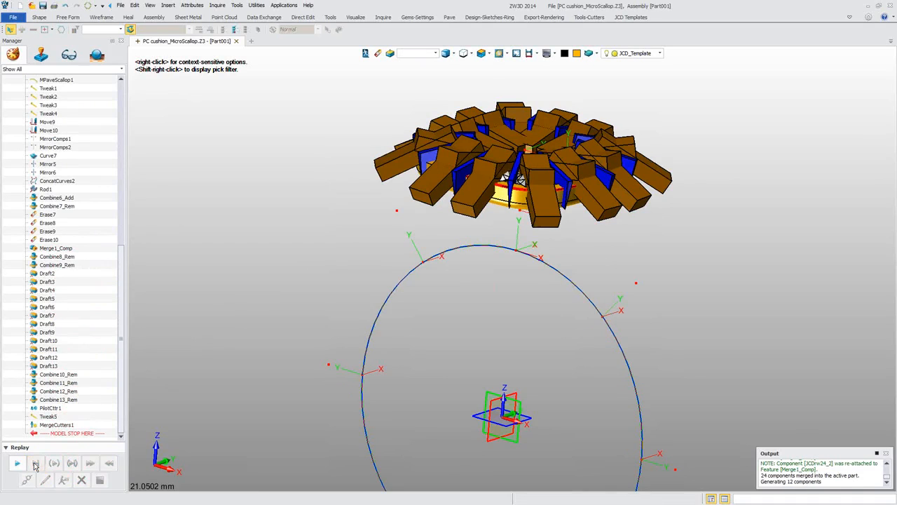
Examine the scallop cuts around the cushion setting from above and from the side
key(ctrl+Up)
right_drag(383, 277, 443, 251)
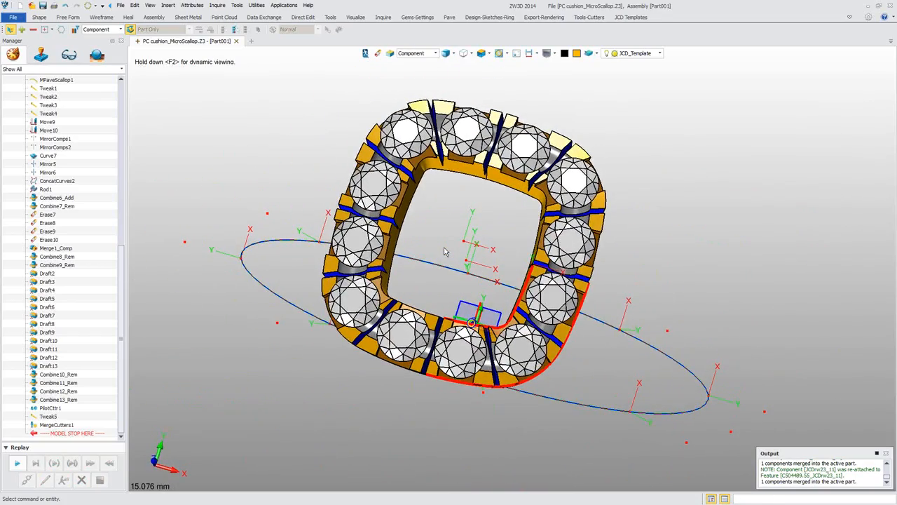
right_drag(457, 169, 505, 284)
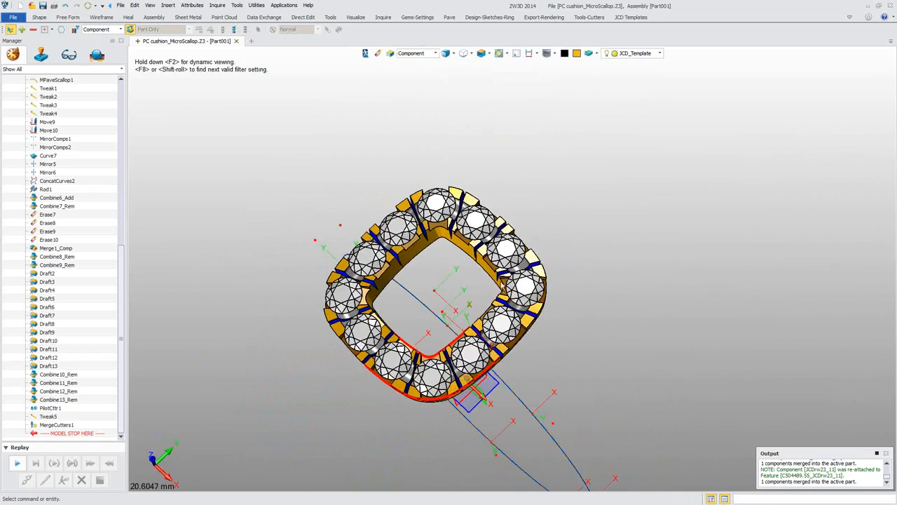
right_drag(384, 200, 363, 196)
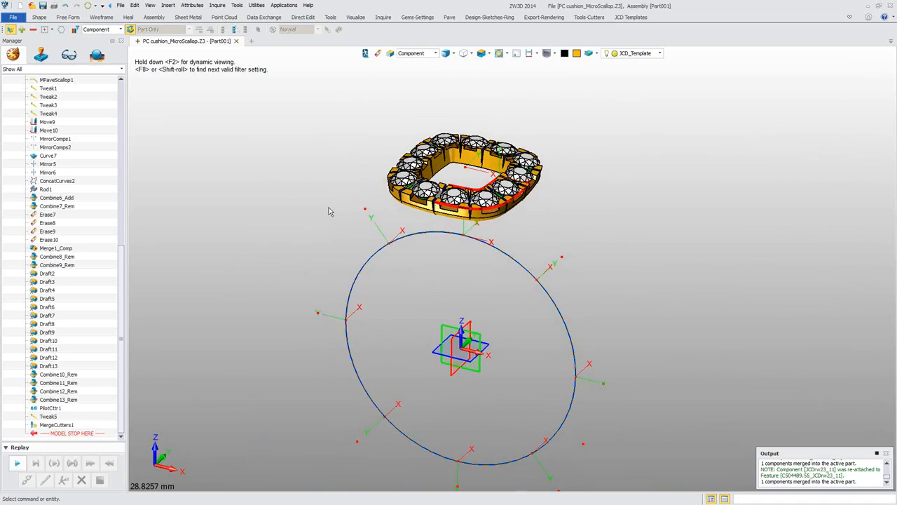
scroll(359, 145, up, 2)
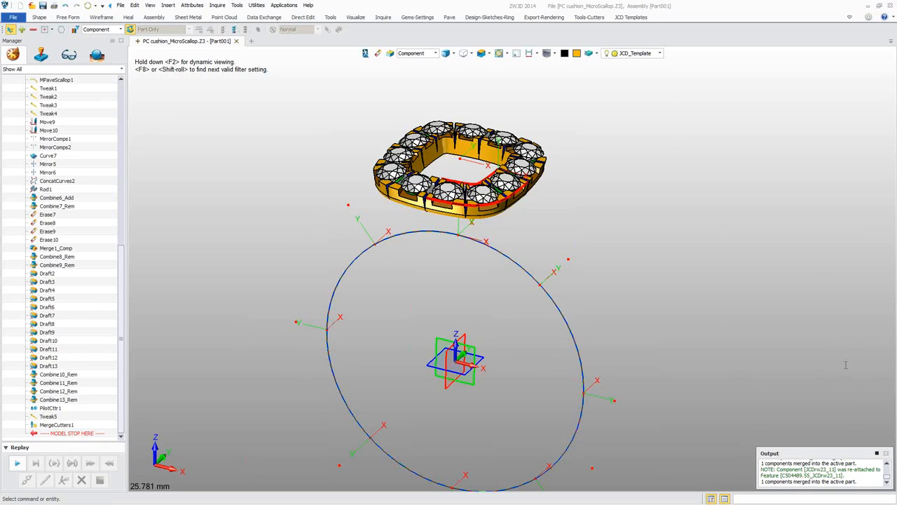
Exit the assembly and close PC cushion_MicroScallop.Z3 without saving the changes
click(364, 54)
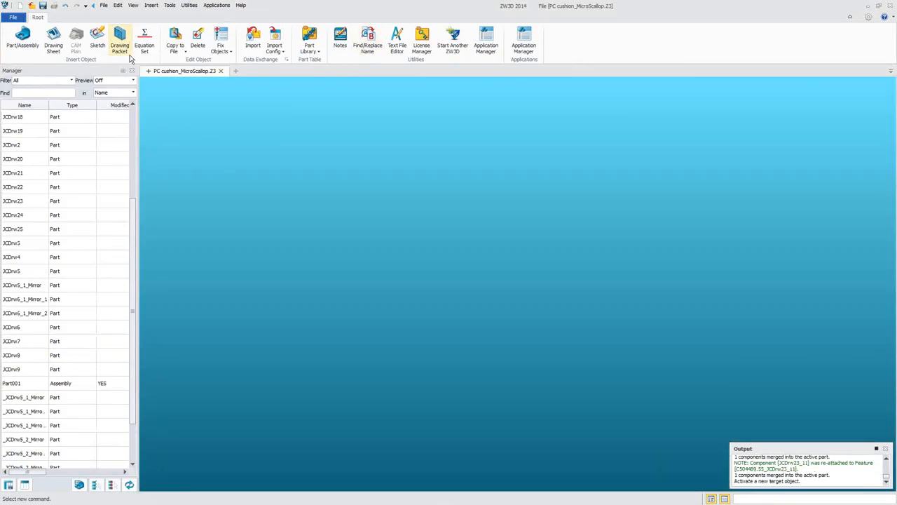
click(221, 71)
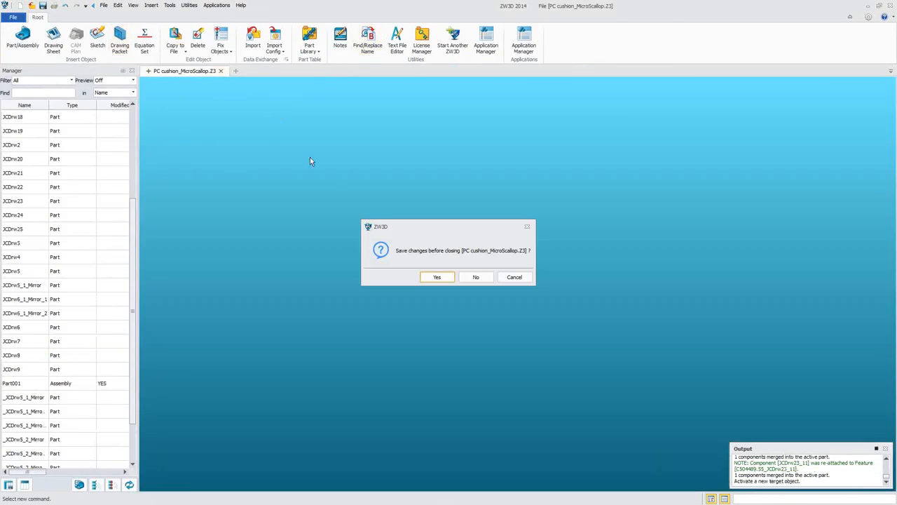
click(475, 278)
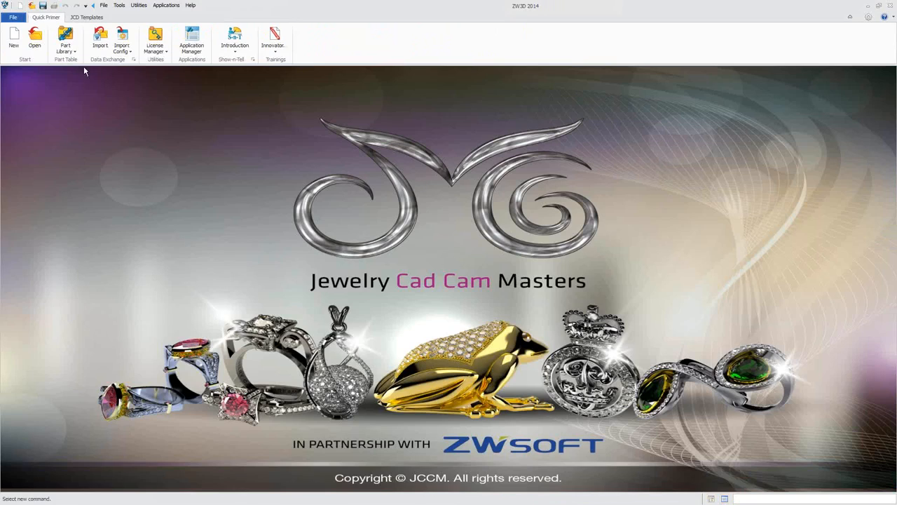
Open Floating_halo_ring.Z3 from the desktop and open its Floating_halo_ring assembly
click(35, 39)
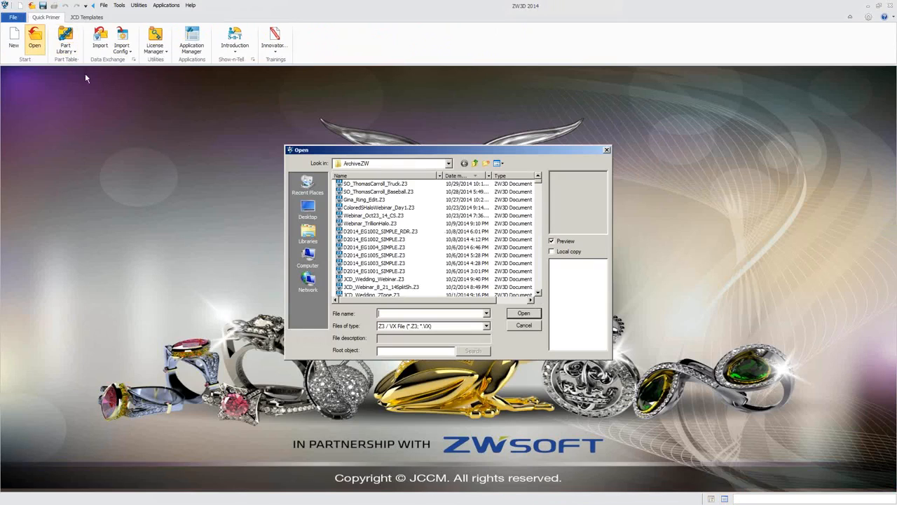
click(312, 212)
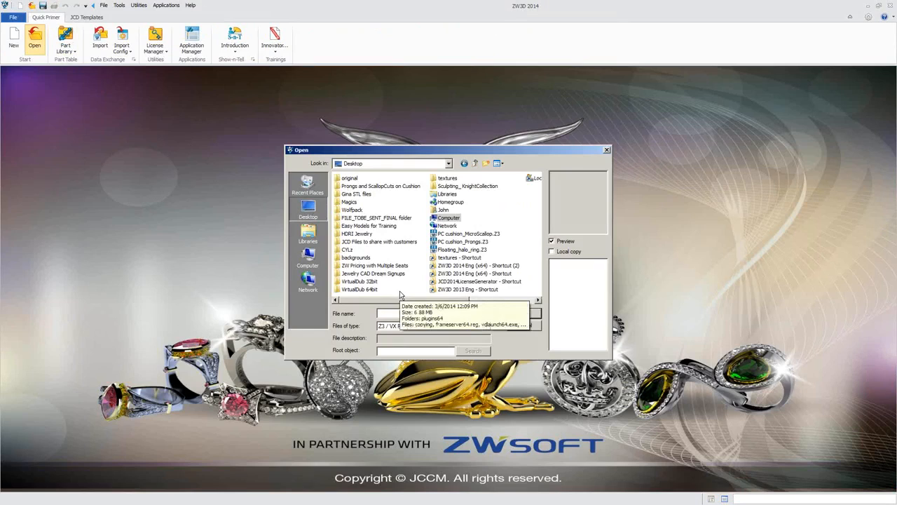
click(462, 250)
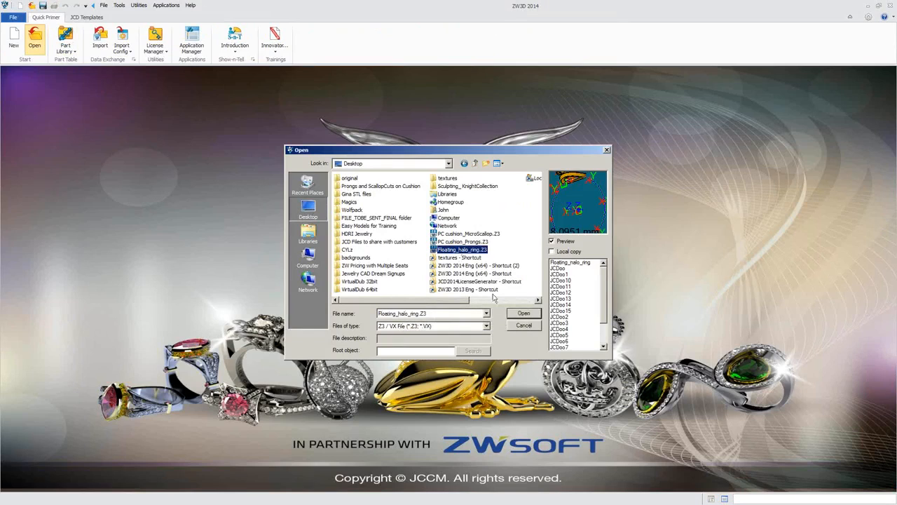
click(514, 312)
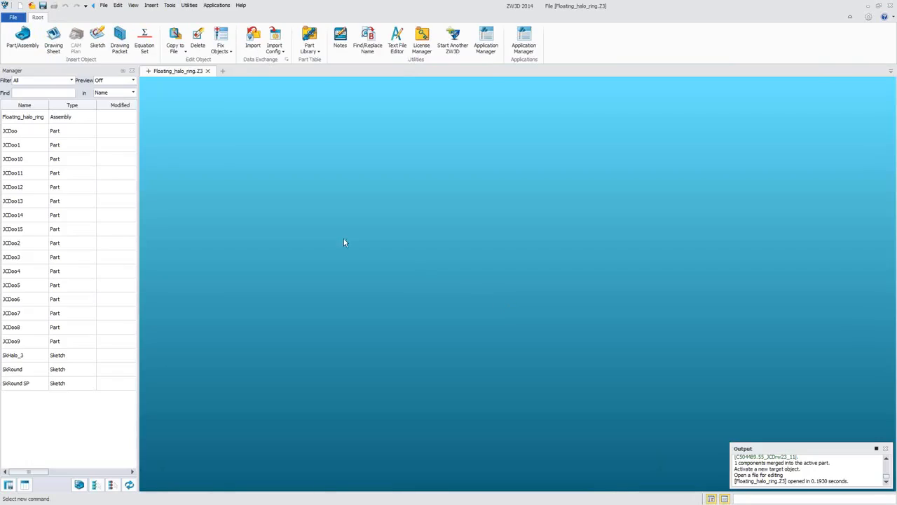
double_click(25, 117)
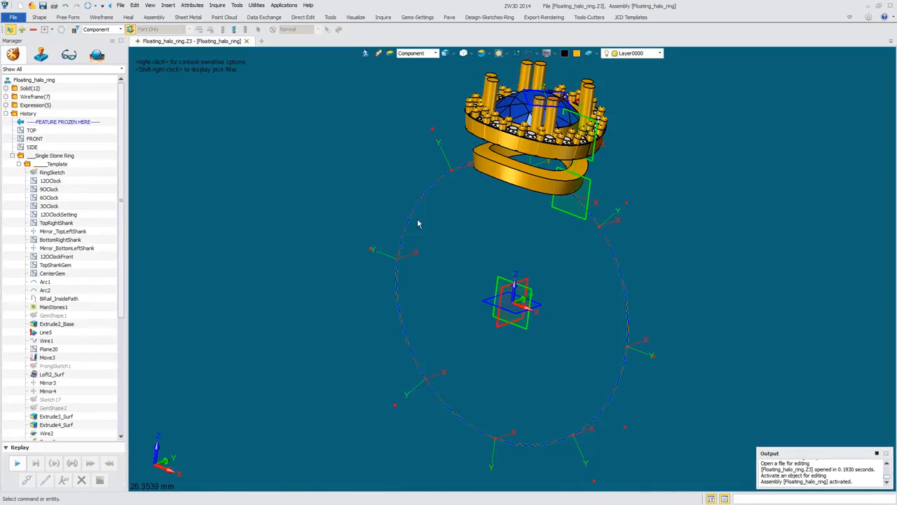
Examine the floating halo, center stone, prongs and lower gallery of the ring from several angles
mouse_move(427, 226)
middle_down()
mouse_move(489, 228)
mouse_move(489, 244)
mouse_move(515, 154)
mouse_move(536, 202)
mouse_move(504, 153)
middle_up()
right_drag(434, 207, 408, 185)
scroll(521, 225, up, 4)
right_drag(277, 248, 469, 224)
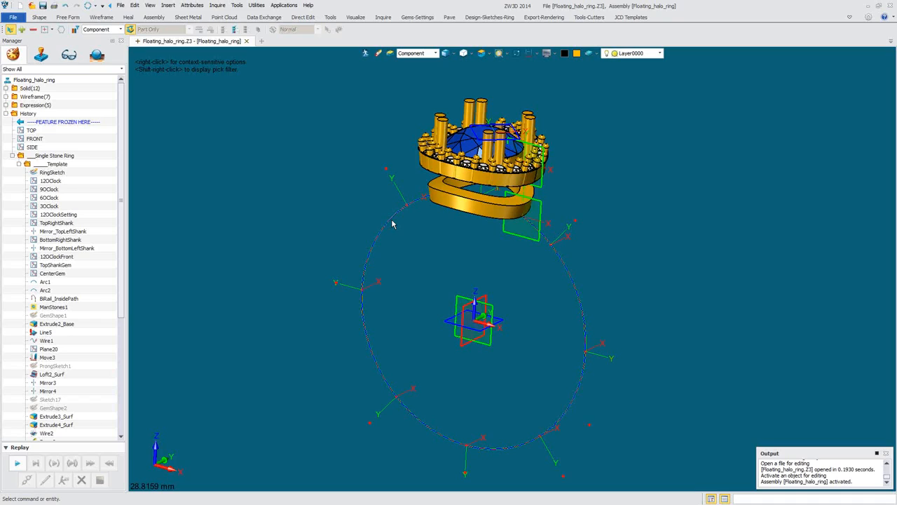
middle_drag(444, 248, 463, 259)
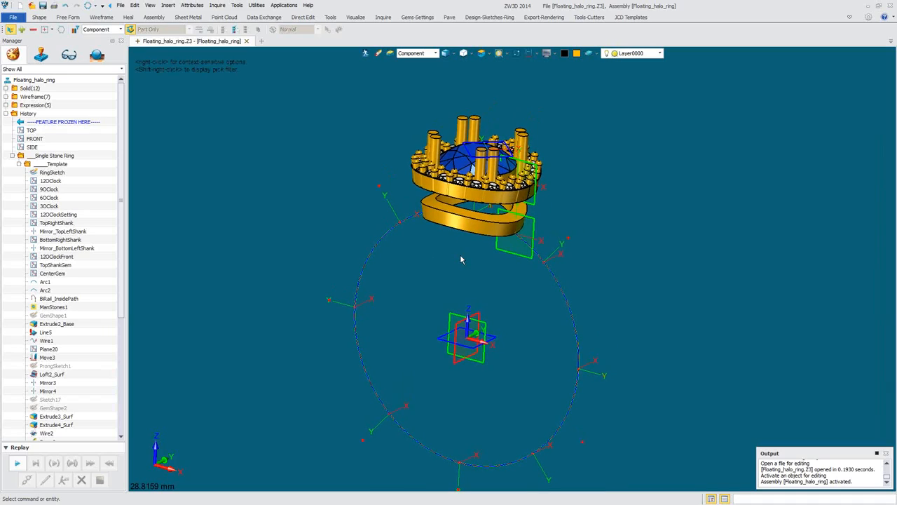
middle_drag(461, 260, 376, 168)
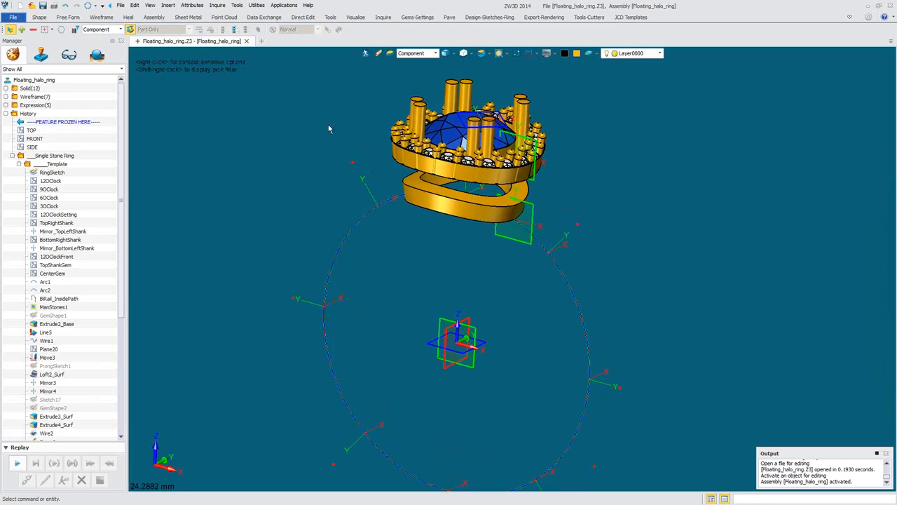
Start a two-point line and place its first point at a curve-surface intersection on the halo's underside edge, filtering the pick to edges
click(102, 19)
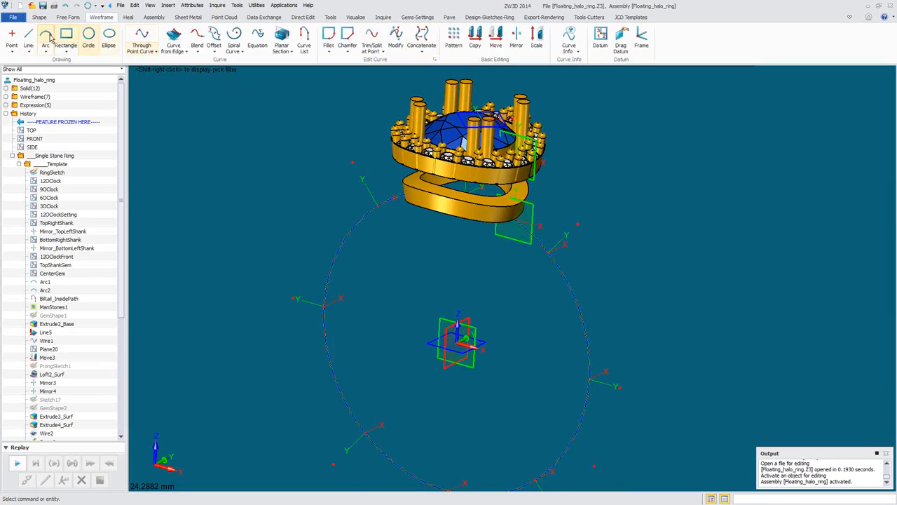
click(28, 38)
right_drag(354, 225, 382, 175)
scroll(394, 216, up, 3)
right_drag(395, 217, 315, 200)
right_click(267, 169)
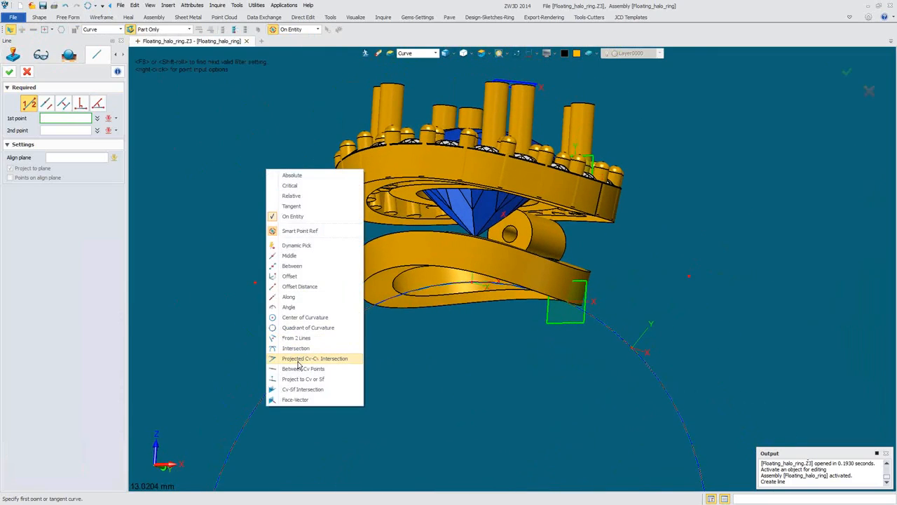
click(303, 389)
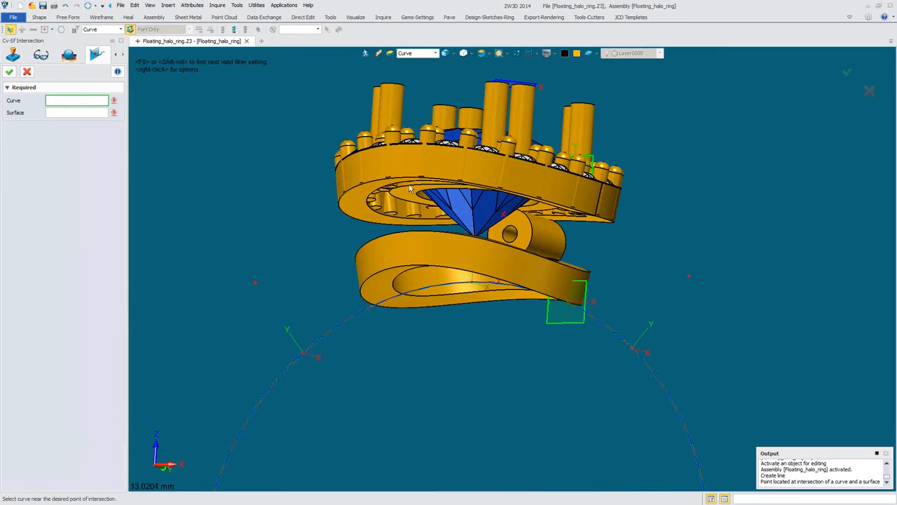
click(418, 53)
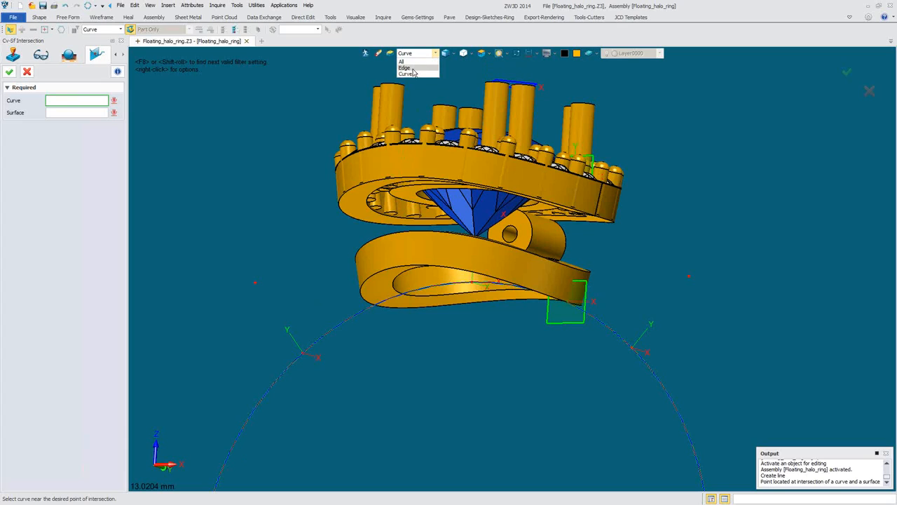
click(411, 65)
click(400, 181)
middle_drag(401, 181, 366, 214)
Place the line's second point at a curve-surface intersection on the lower gallery's upper edge and create the line
right_click(295, 165)
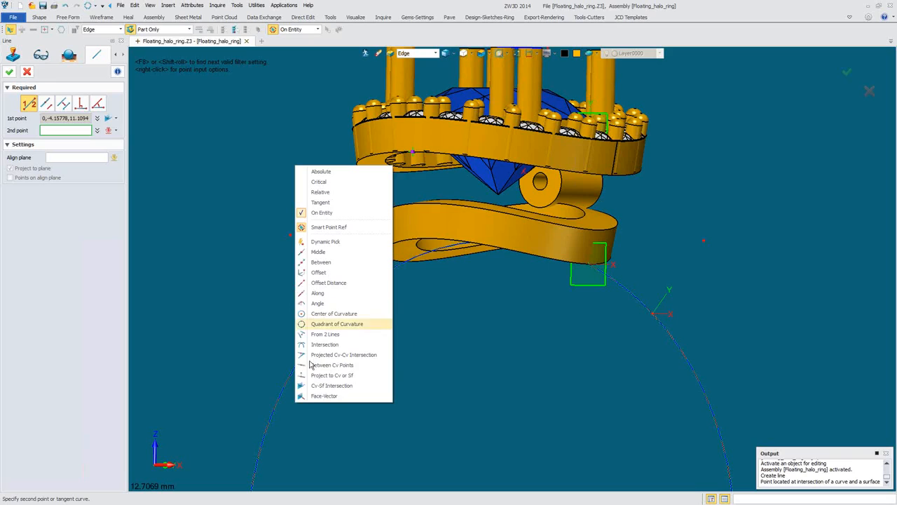
click(330, 387)
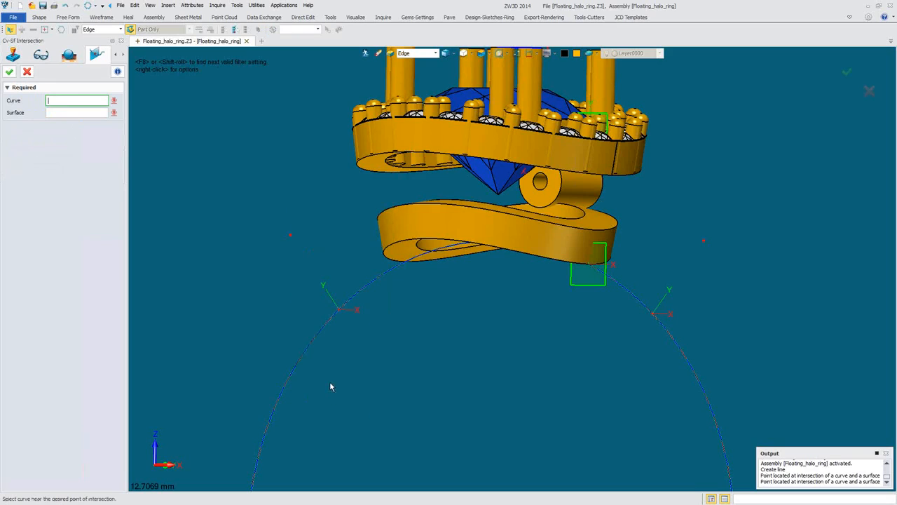
click(431, 205)
scroll(414, 305, down, 3)
right_drag(412, 305, 397, 202)
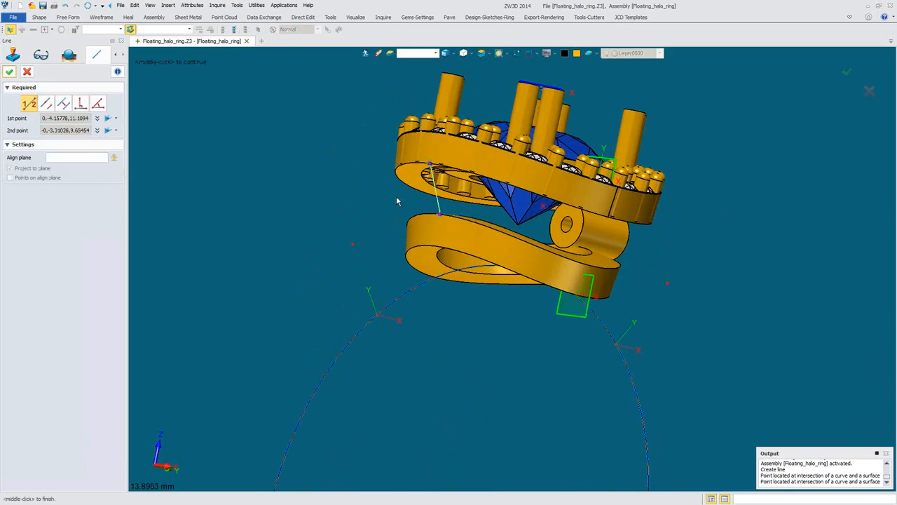
click(8, 72)
right_drag(339, 237, 388, 280)
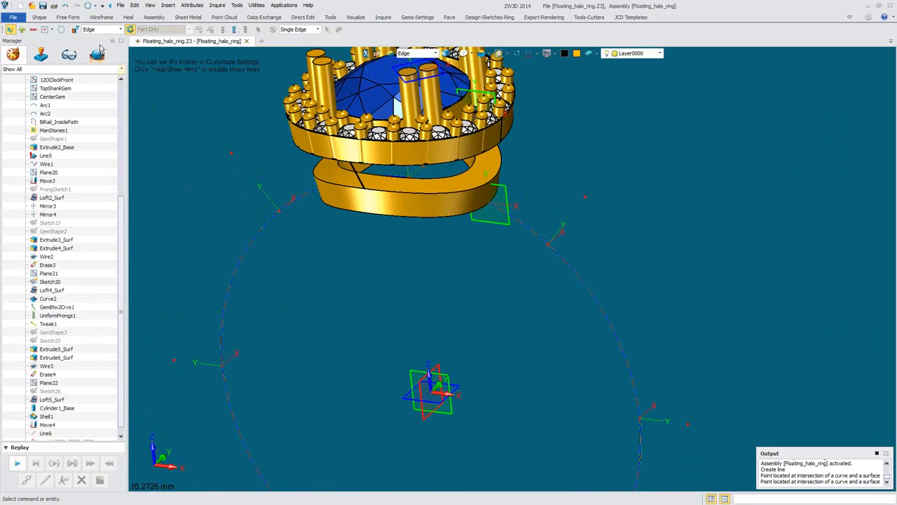
Start a second two-point line with its first point on the halo's lower edge, with picking filtered to edges
click(101, 16)
right_drag(181, 140, 368, 285)
scroll(370, 285, up, 6)
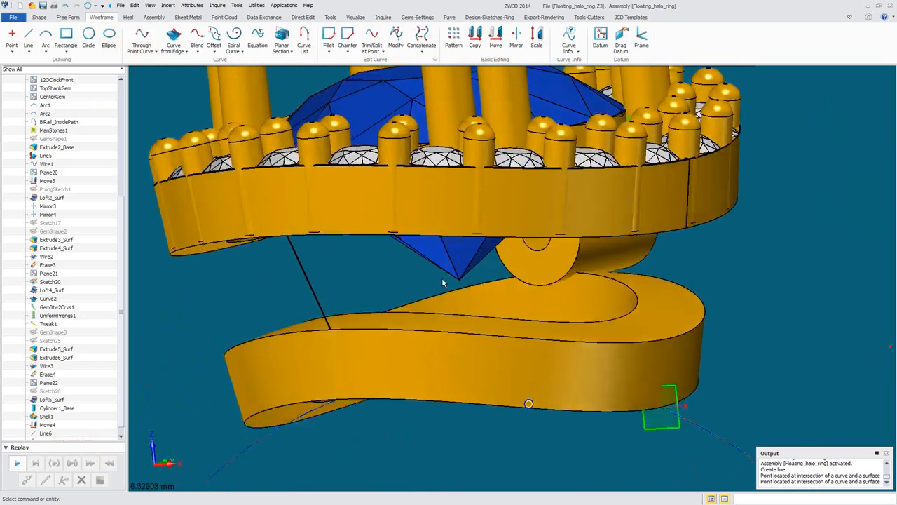
scroll(442, 278, down, 2)
right_drag(440, 276, 434, 199)
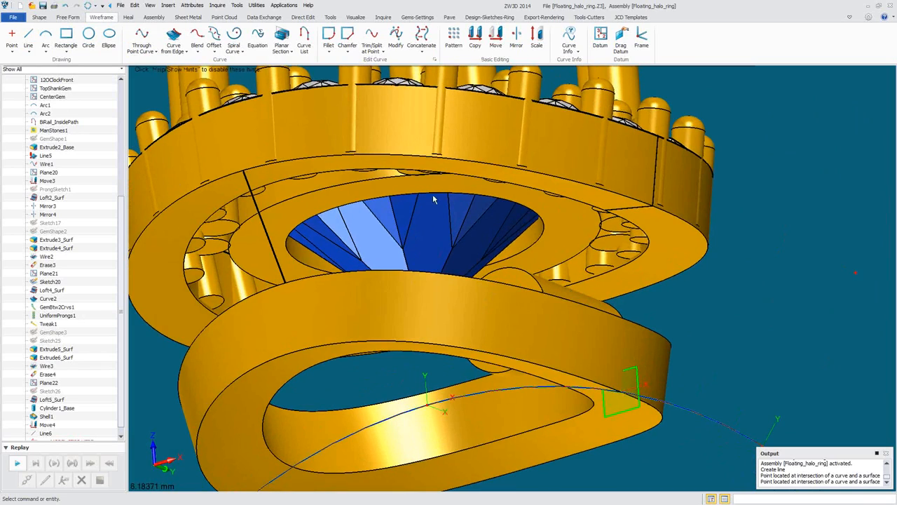
right_click(400, 134)
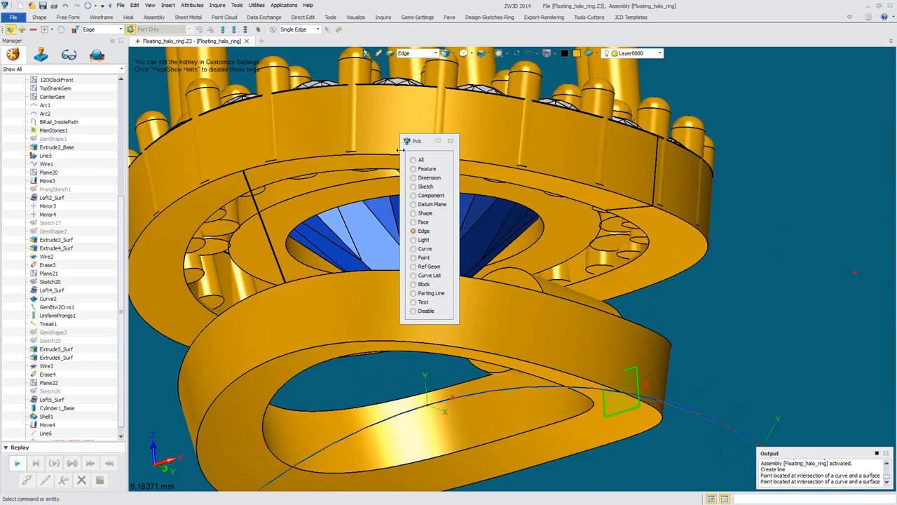
click(423, 232)
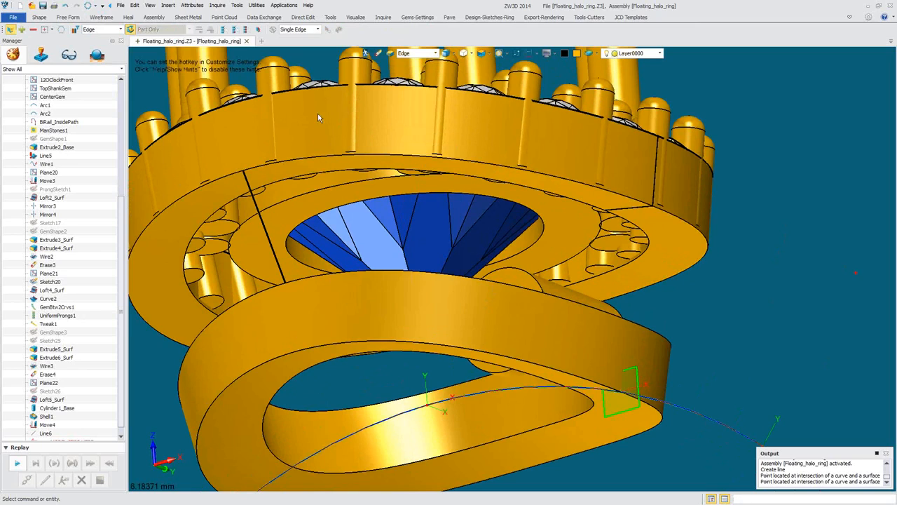
click(101, 17)
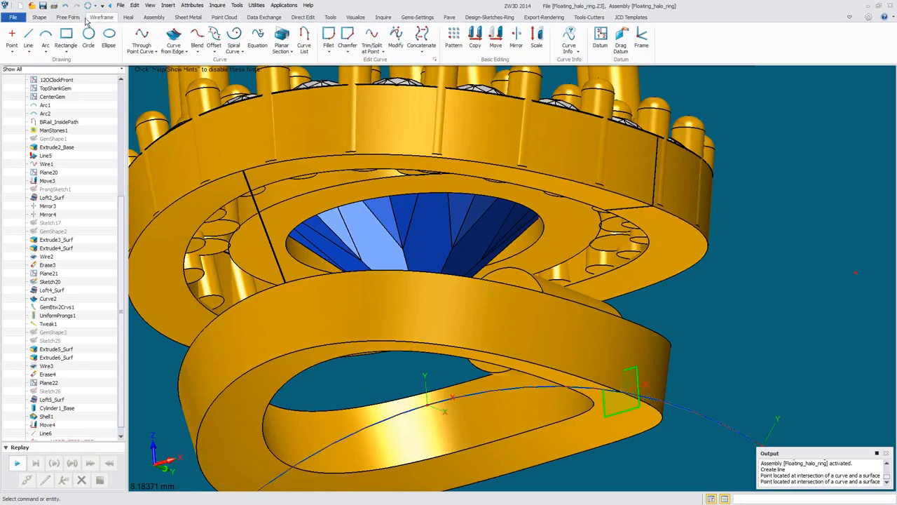
click(32, 34)
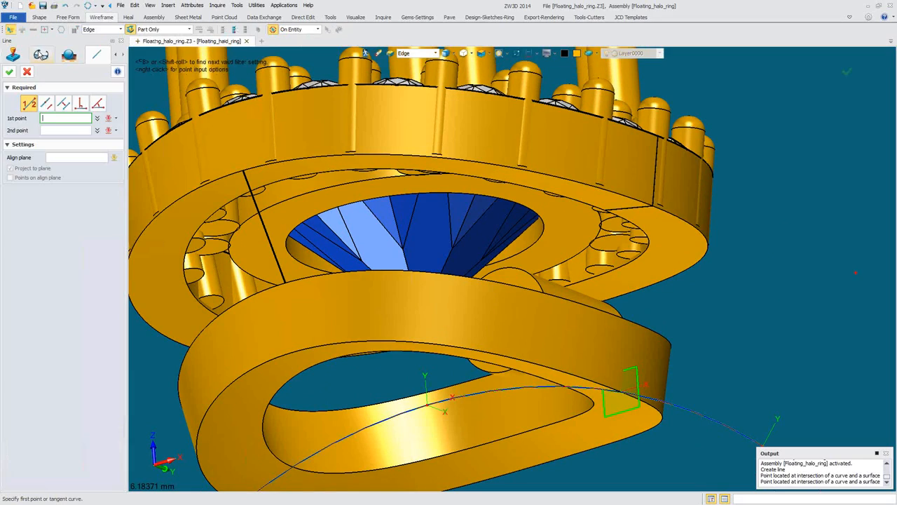
click(438, 158)
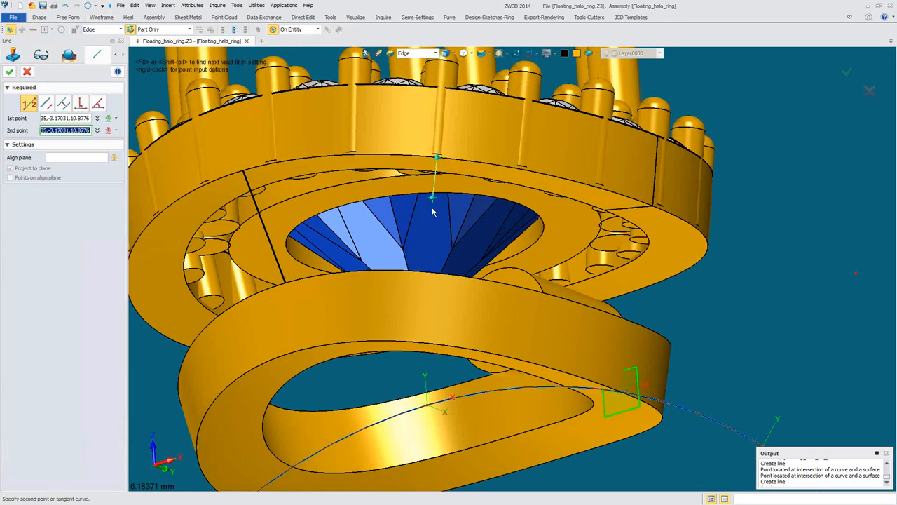
End the second line on the lower gallery's upper edge and create it
click(429, 275)
scroll(386, 324, down, 3)
right_drag(384, 320, 377, 310)
scroll(377, 309, down, 1)
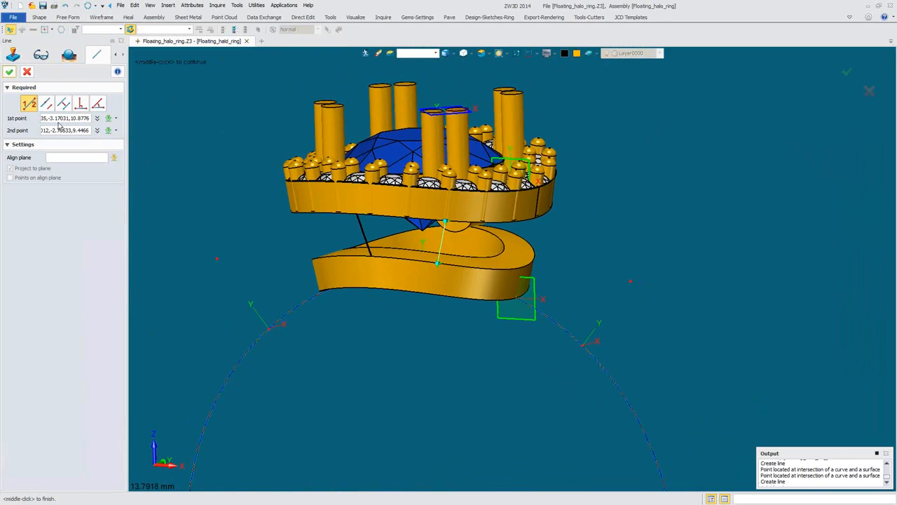
click(10, 72)
Start a new datum plane and filter the geometry pick to curves
right_drag(228, 181, 273, 187)
scroll(246, 195, down, 3)
click(284, 229)
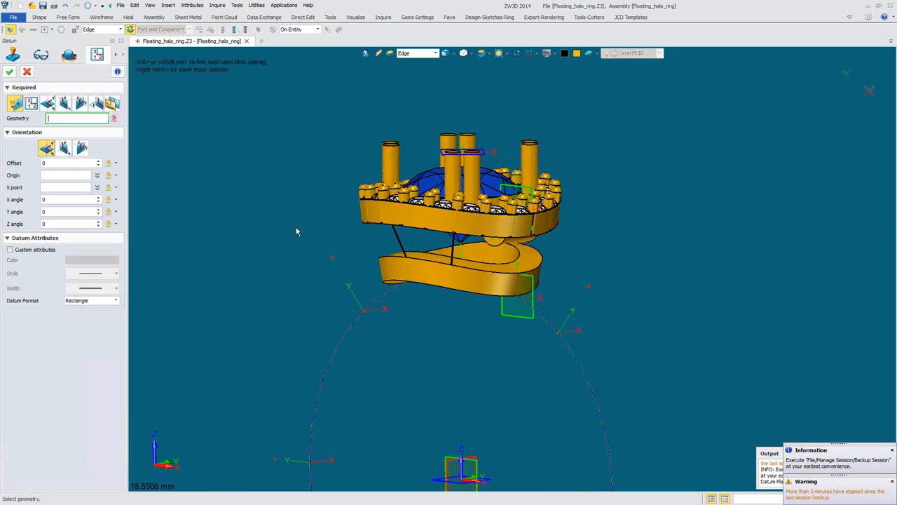
scroll(286, 235, up, 5)
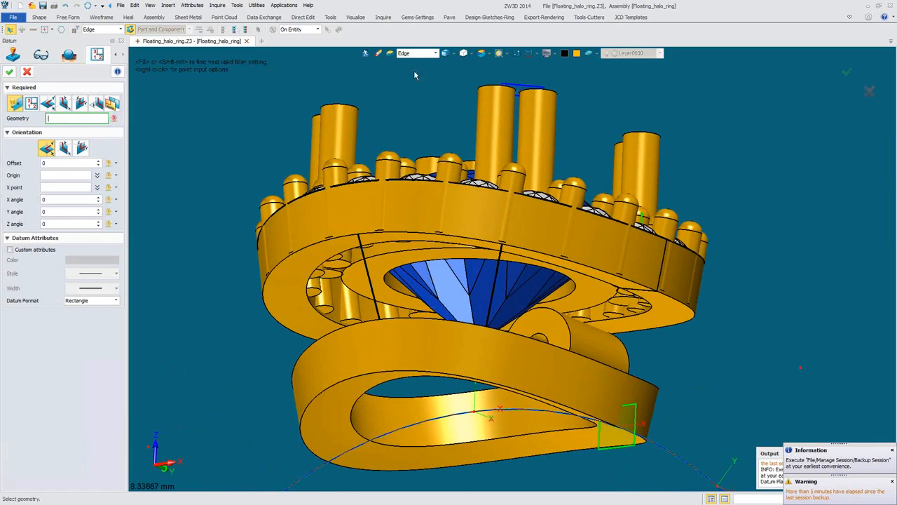
click(414, 54)
click(411, 79)
click(413, 54)
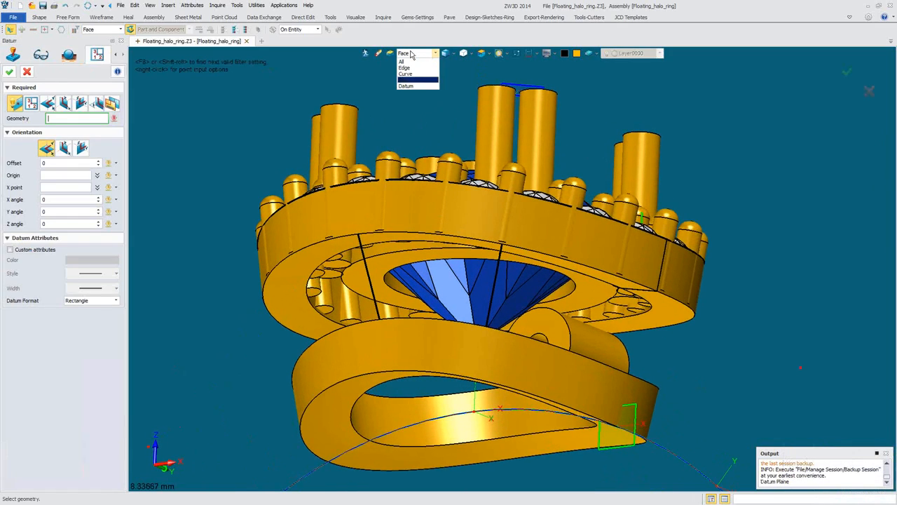
click(407, 74)
Attach the datum plane to the middle of the first line between halo and gallery, using the On Entity option
click(361, 252)
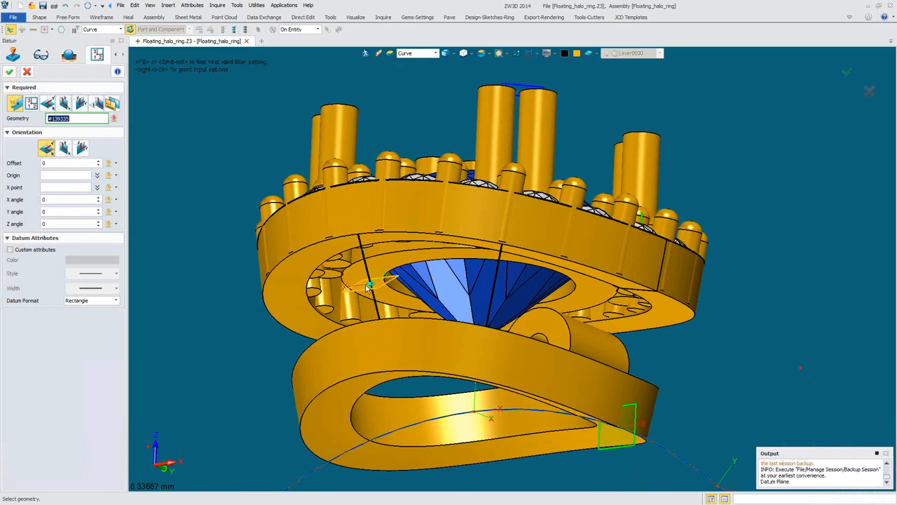
middle_drag(369, 280, 387, 261)
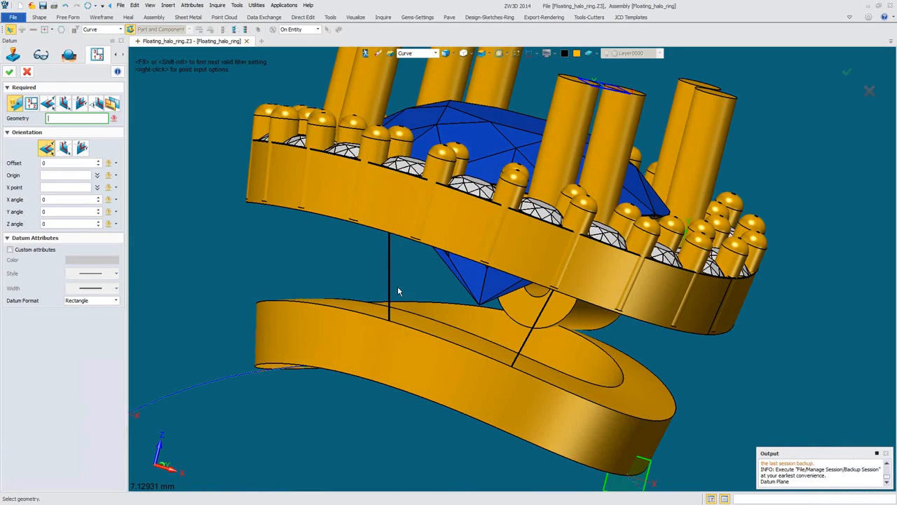
right_click(337, 265)
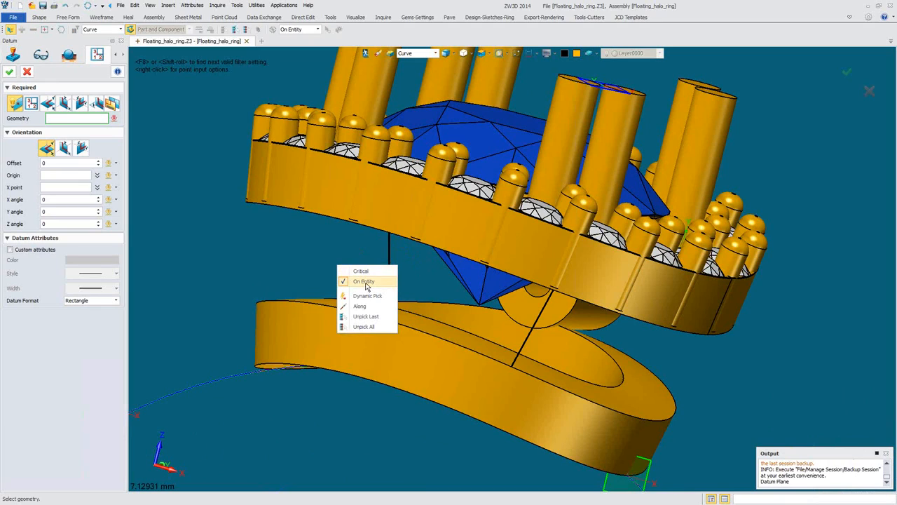
click(364, 281)
click(389, 275)
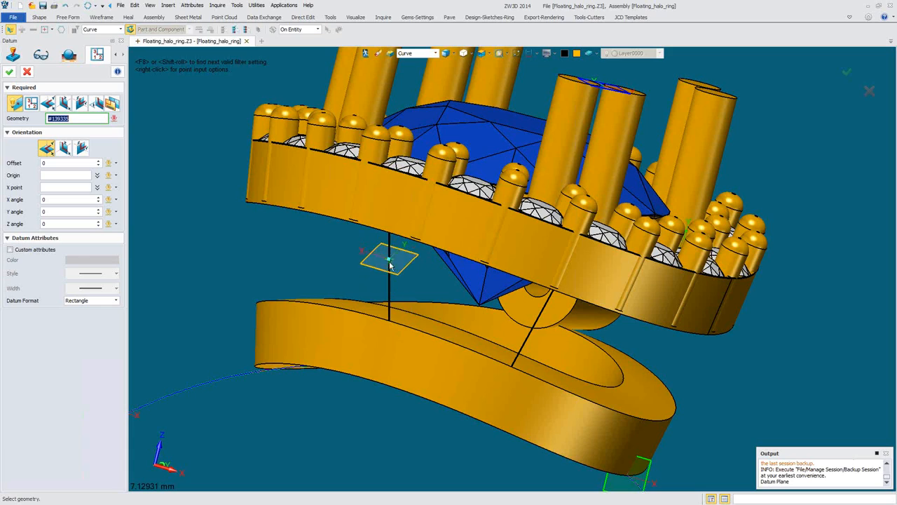
click(387, 275)
right_drag(387, 275, 389, 193)
scroll(344, 241, down, 3)
scroll(362, 258, up, 4)
Rotate the datum on the first line with a Y angle of 180 and an X angle of -60 degrees
click(115, 212)
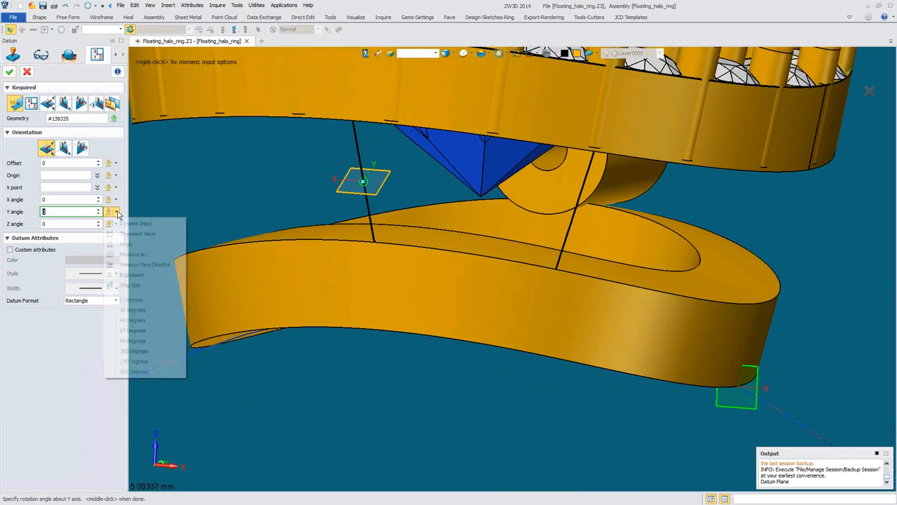
click(135, 351)
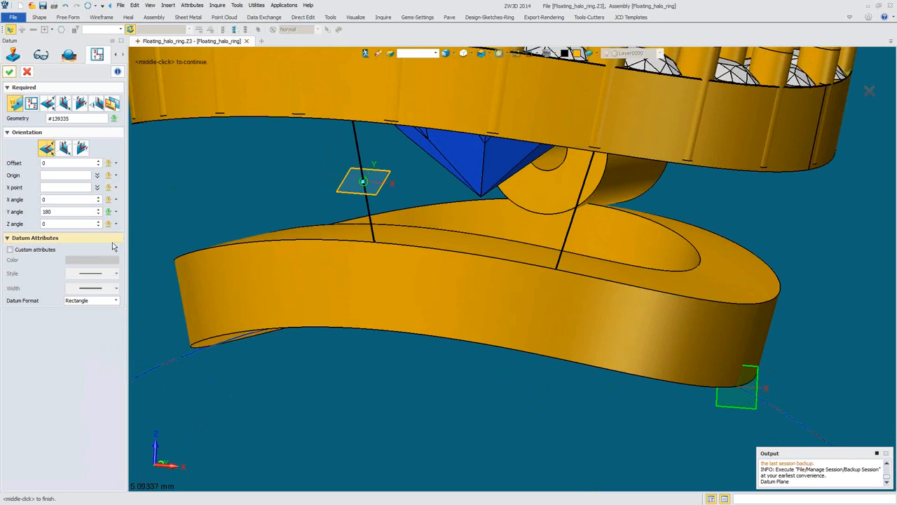
click(72, 199)
scroll(71, 199, down, 5)
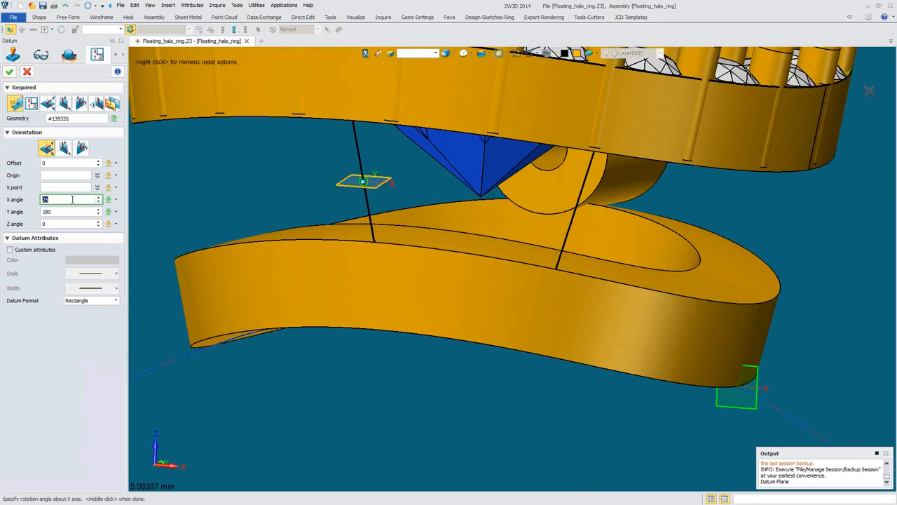
scroll(71, 199, down, 7)
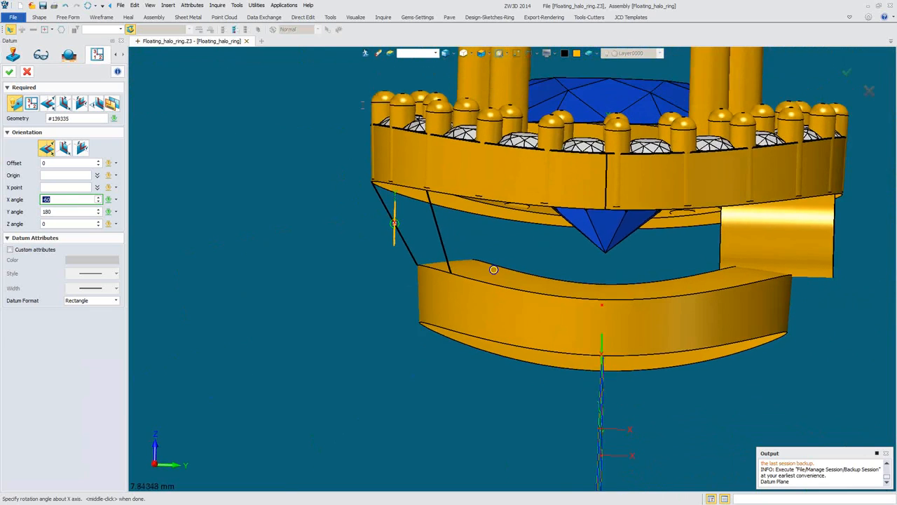
click(492, 56)
click(499, 120)
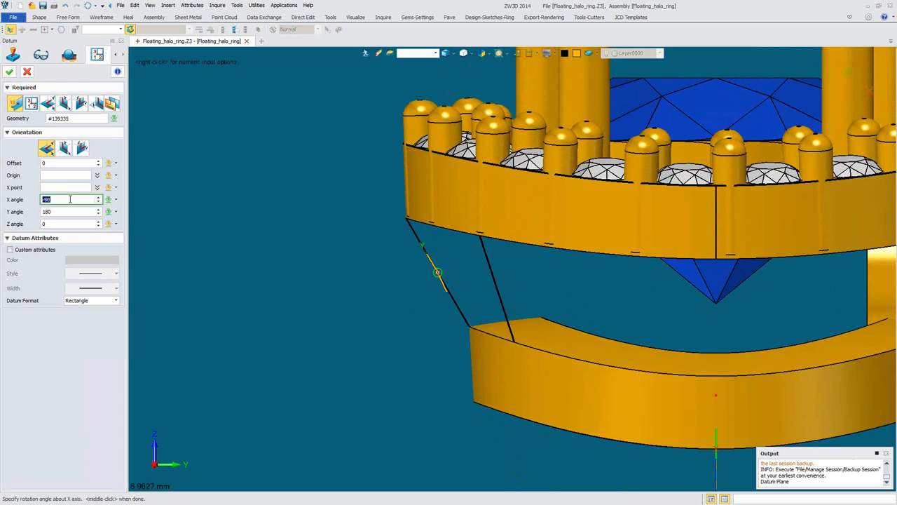
scroll(285, 225, down, 4)
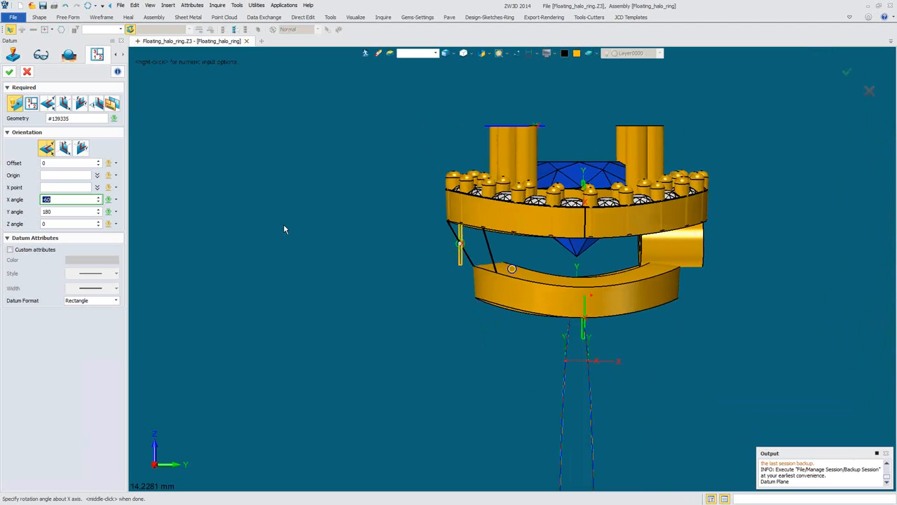
Set the datum format to X-Y axes and create the datum
click(99, 301)
click(98, 312)
right_drag(245, 226, 427, 300)
scroll(399, 287, up, 4)
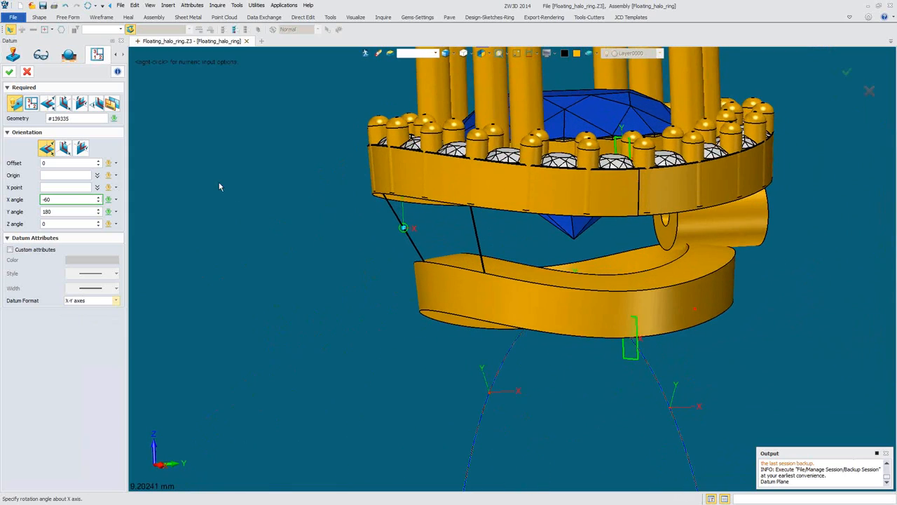
click(10, 71)
Start another datum plane and attach it to the middle of the second line between halo and gallery
scroll(312, 224, down, 3)
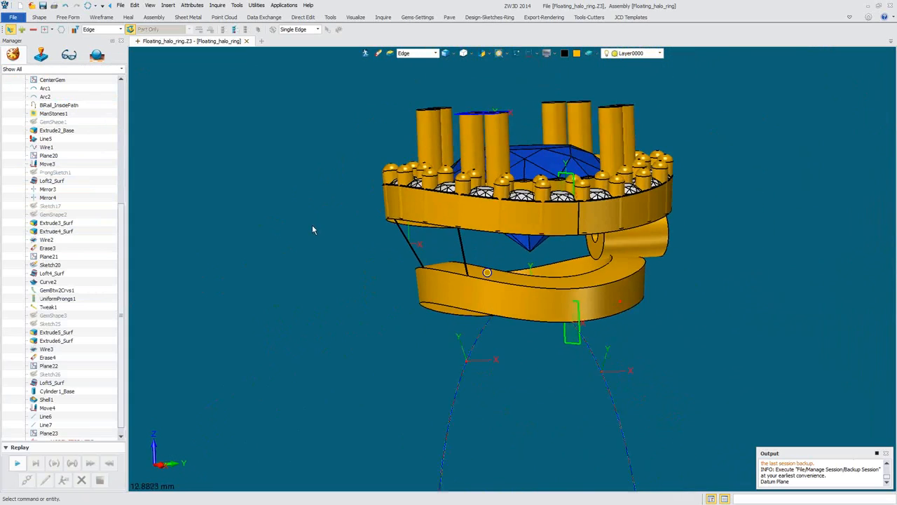
right_drag(312, 225, 289, 202)
right_click(290, 203)
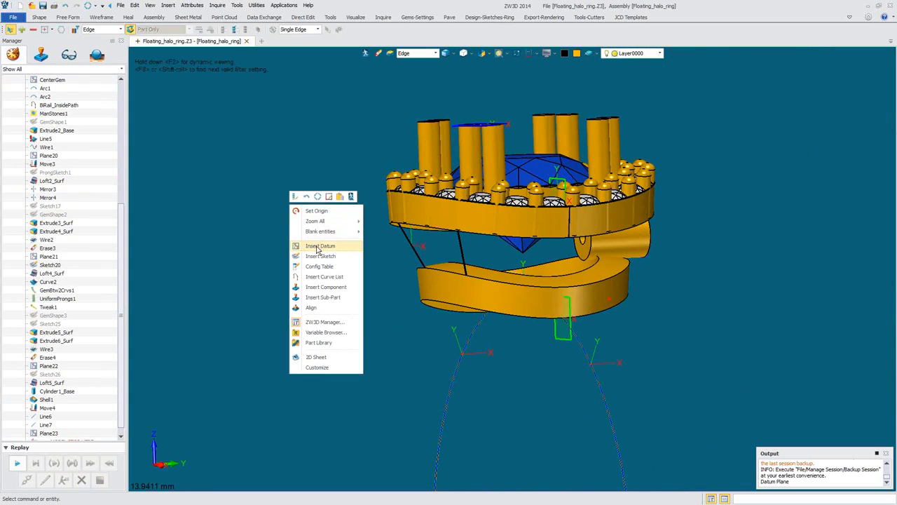
click(311, 245)
scroll(420, 302, up, 4)
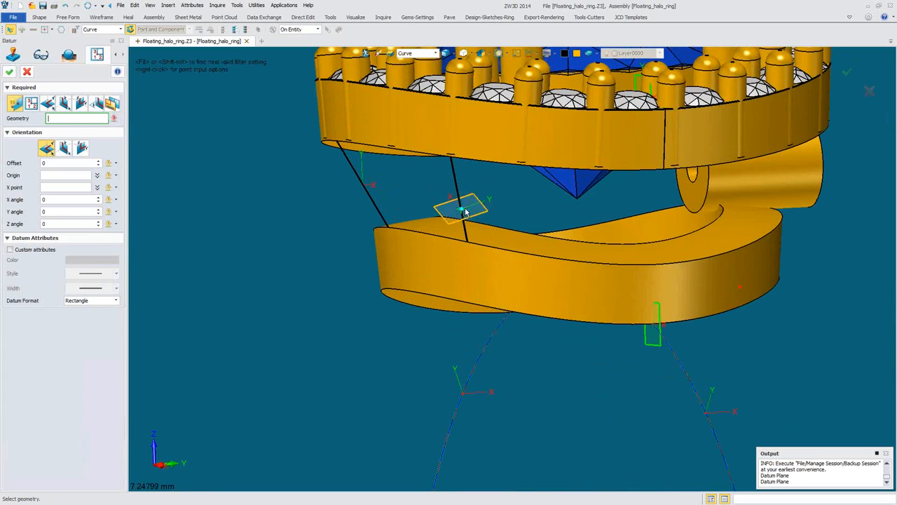
click(461, 199)
Rotate the datum on the second line with a Y angle of 180 and an X angle of -60 degrees
right_drag(270, 251, 249, 250)
click(117, 213)
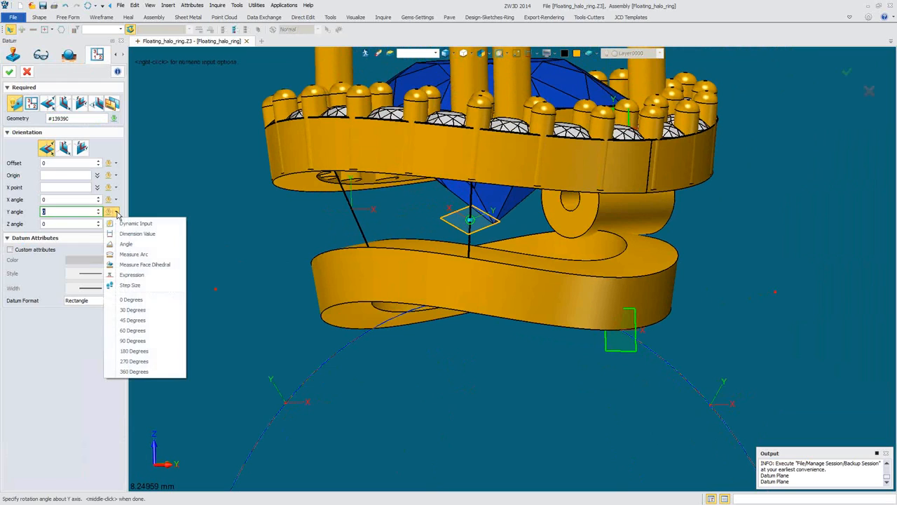
click(126, 347)
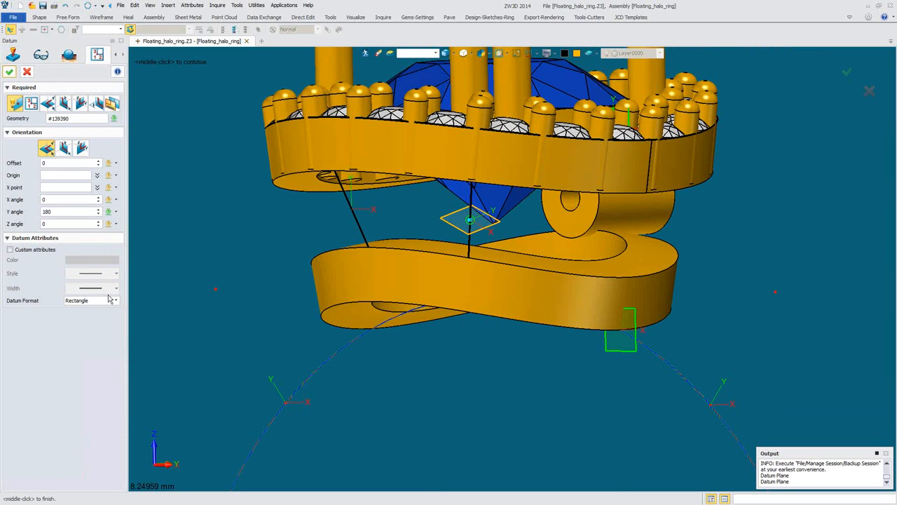
mouse_move(210, 263)
right_down()
mouse_move(225, 259)
mouse_move(205, 253)
right_up()
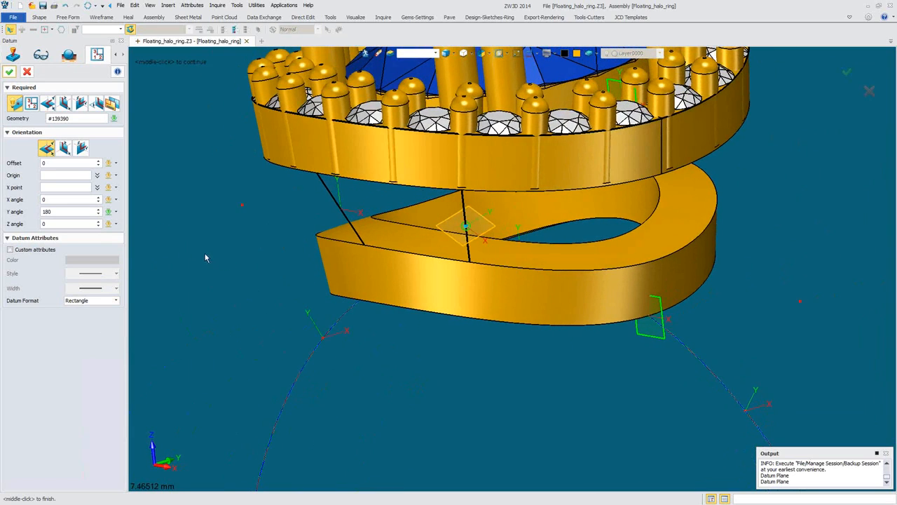
click(81, 200)
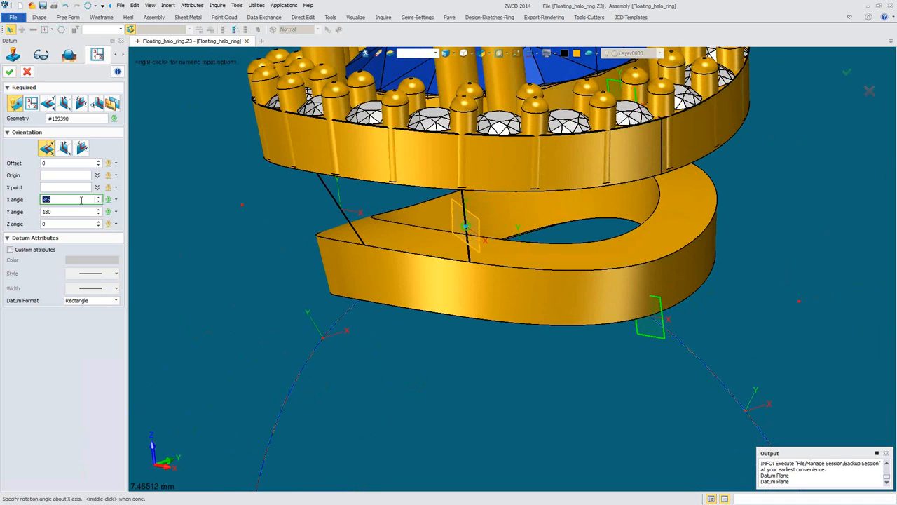
scroll(81, 200, up, 1)
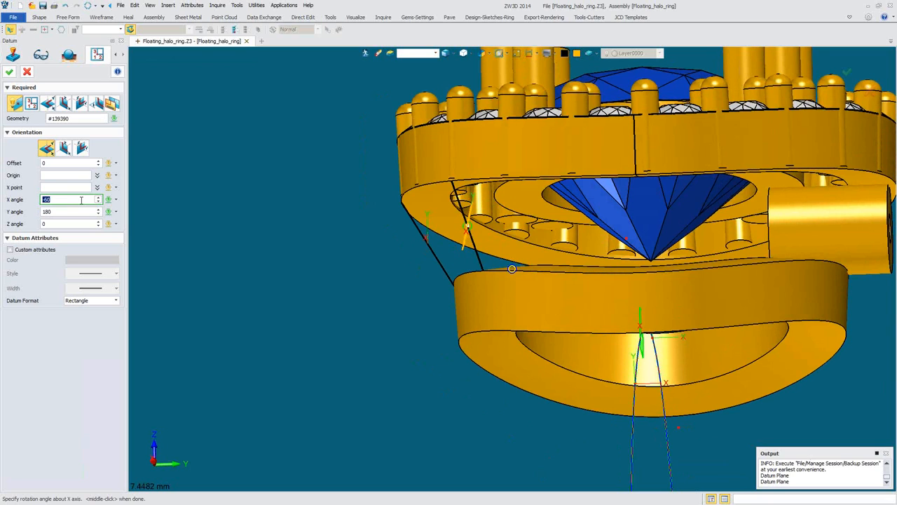
Try a Z angle of 15 degrees for the datum and check its tilt in the right and top views
click(85, 223)
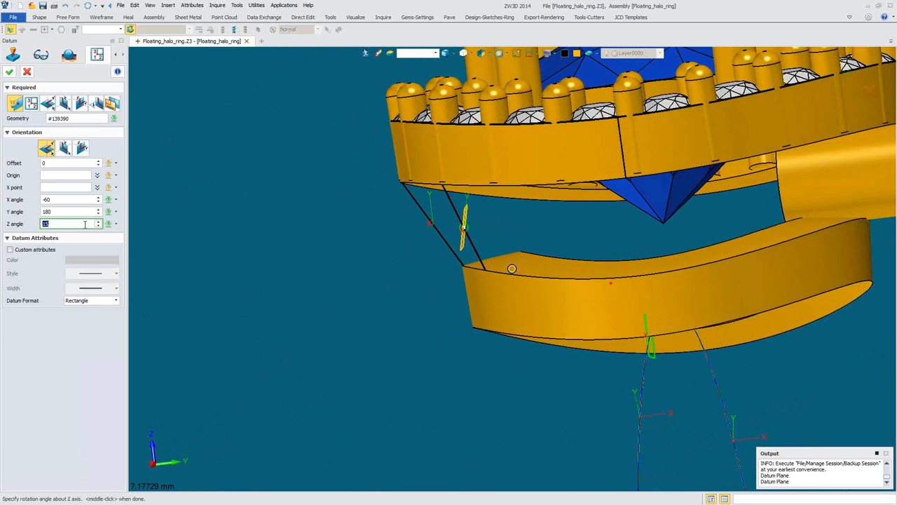
click(489, 54)
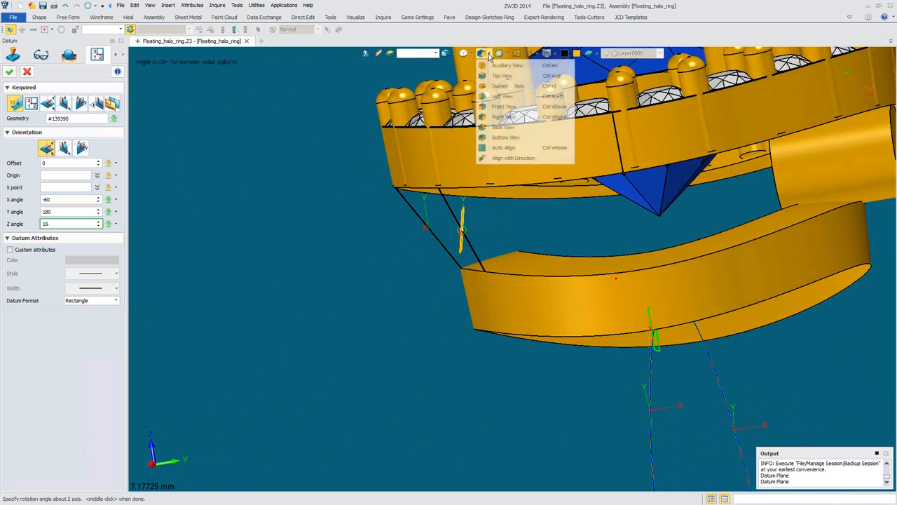
click(500, 119)
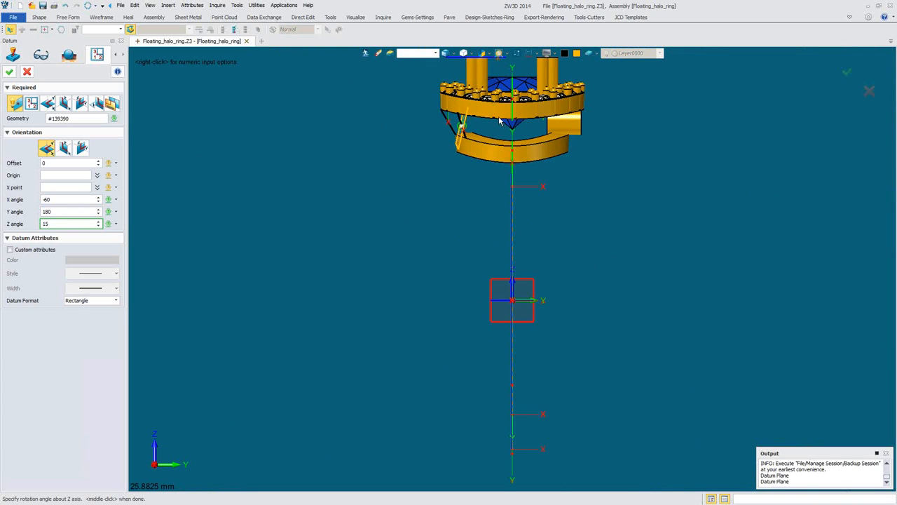
scroll(434, 164, up, 2)
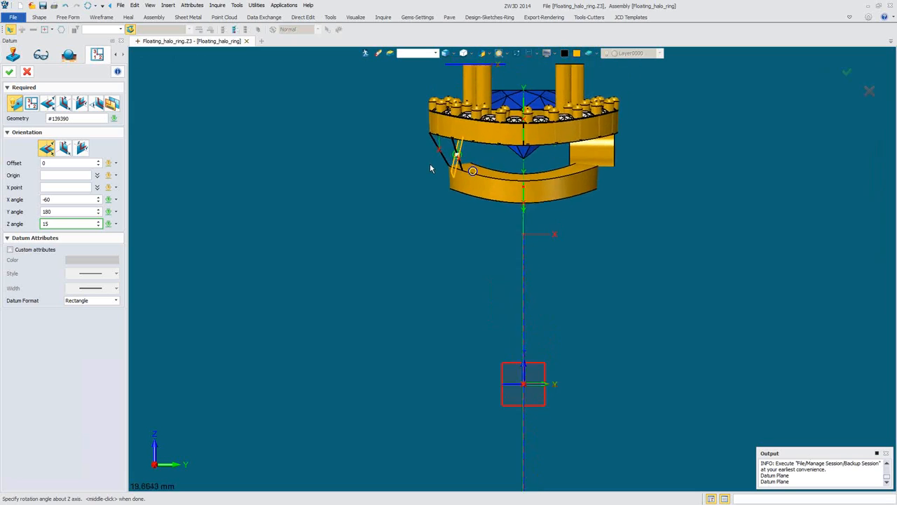
click(489, 56)
click(492, 74)
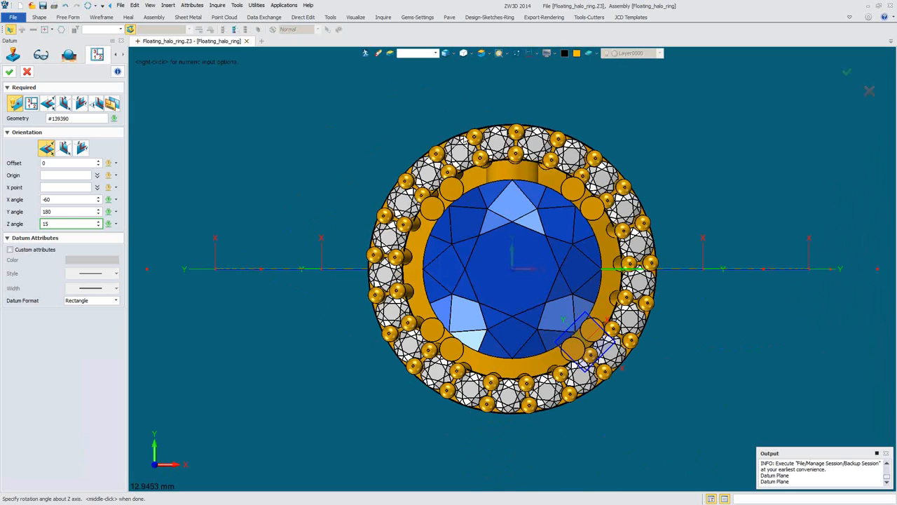
Examine the datum's alignment with the second line in wireframe display, from above and at a tilt
click(445, 53)
scroll(539, 303, up, 4)
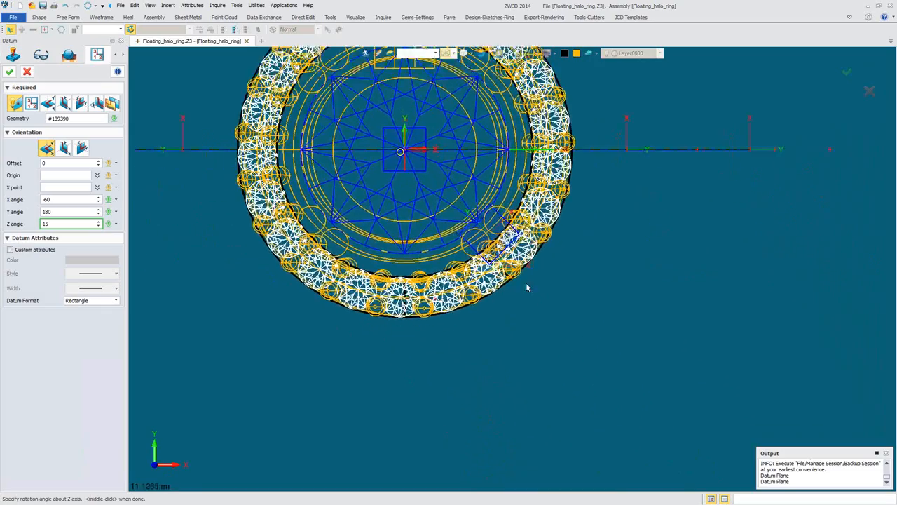
scroll(539, 303, up, 5)
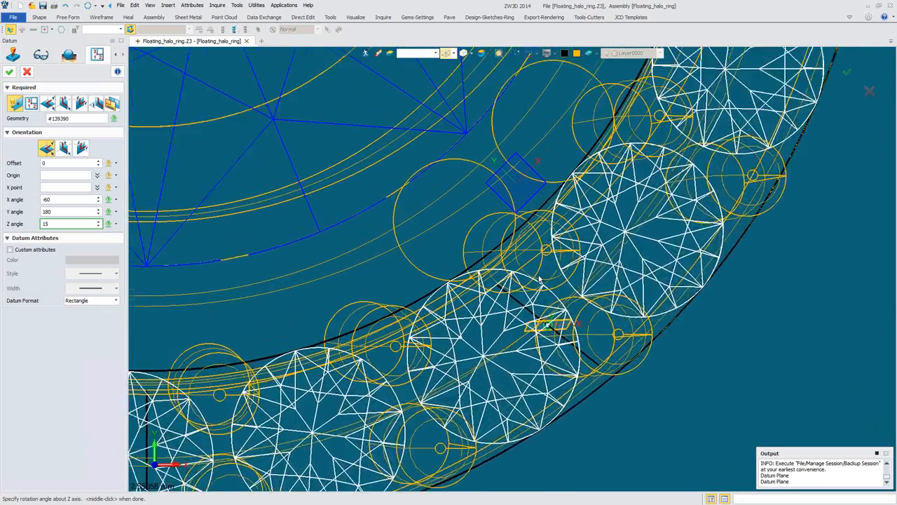
scroll(551, 168, up, 1)
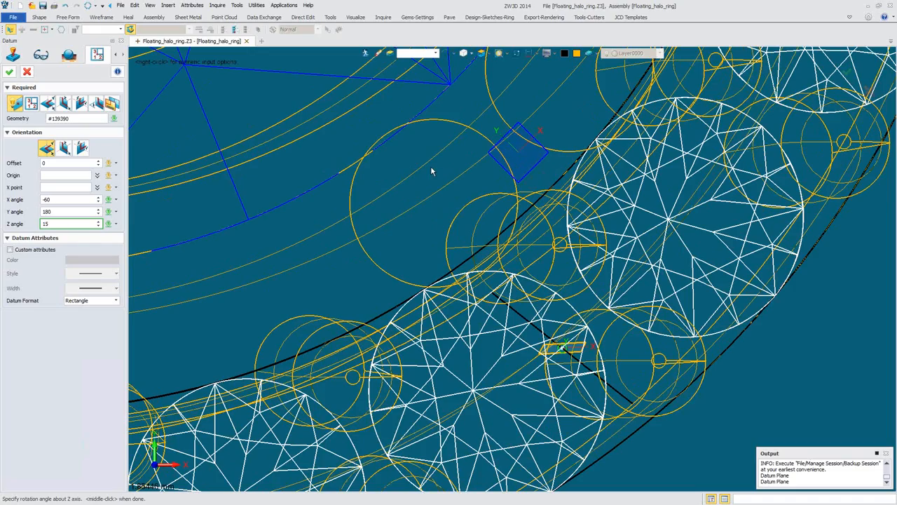
scroll(515, 171, down, 4)
scroll(497, 190, down, 2)
right_drag(493, 192, 490, 294)
scroll(463, 204, down, 2)
scroll(505, 277, up, 5)
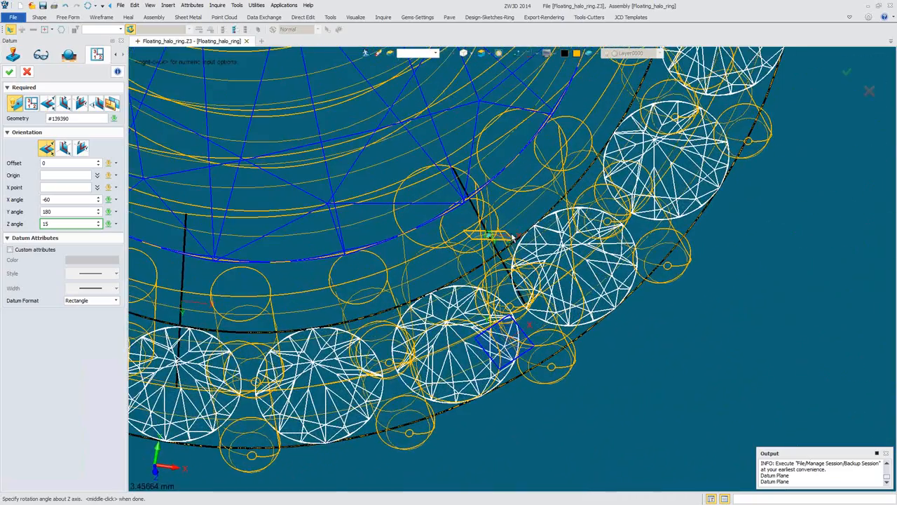
click(480, 54)
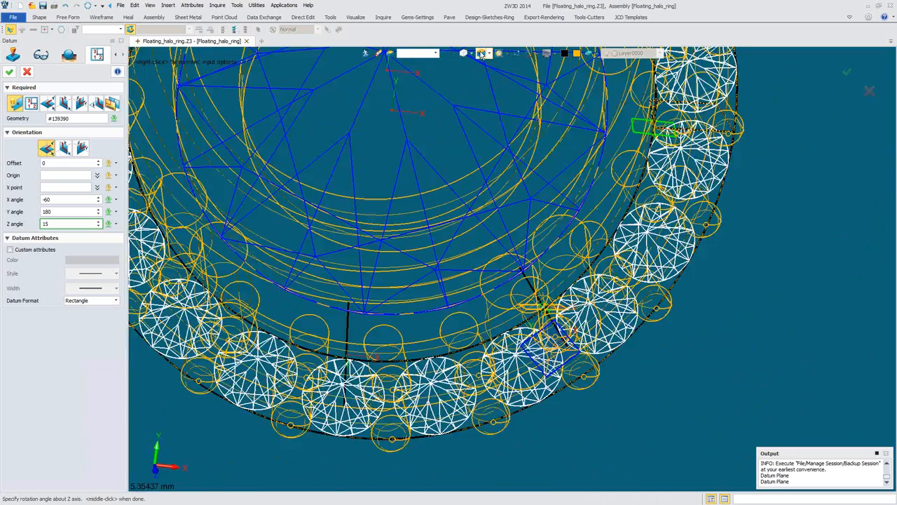
scroll(572, 341, up, 8)
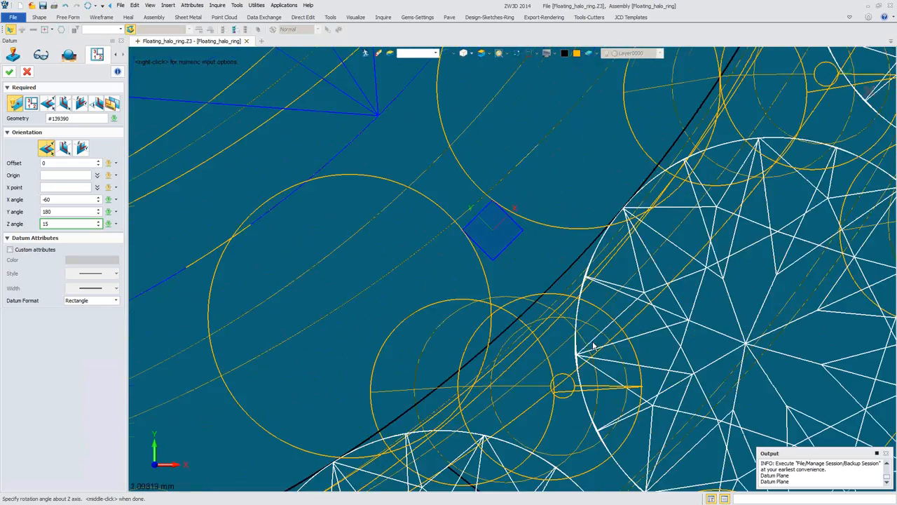
scroll(483, 289, down, 3)
scroll(484, 289, up, 5)
scroll(489, 238, up, 2)
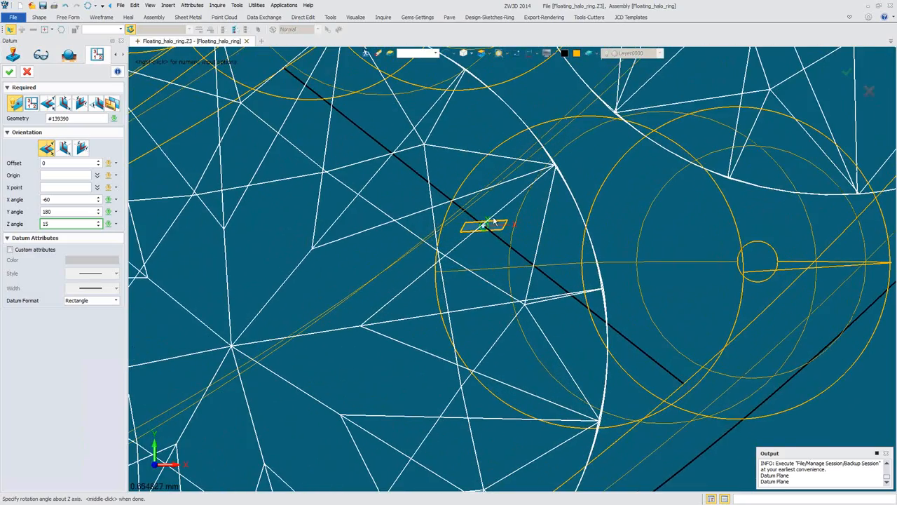
Try Z angles of 20 and 3 degrees for the datum on the second line
click(77, 199)
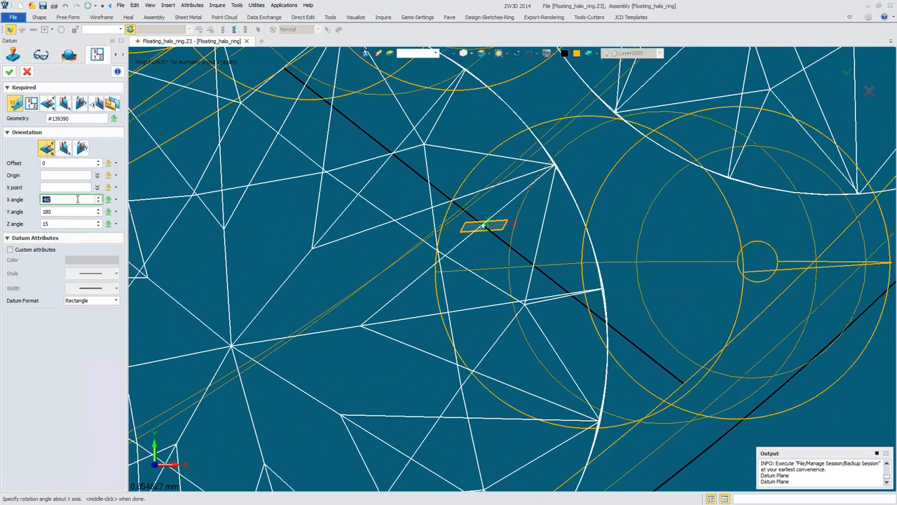
scroll(73, 223, up, 1)
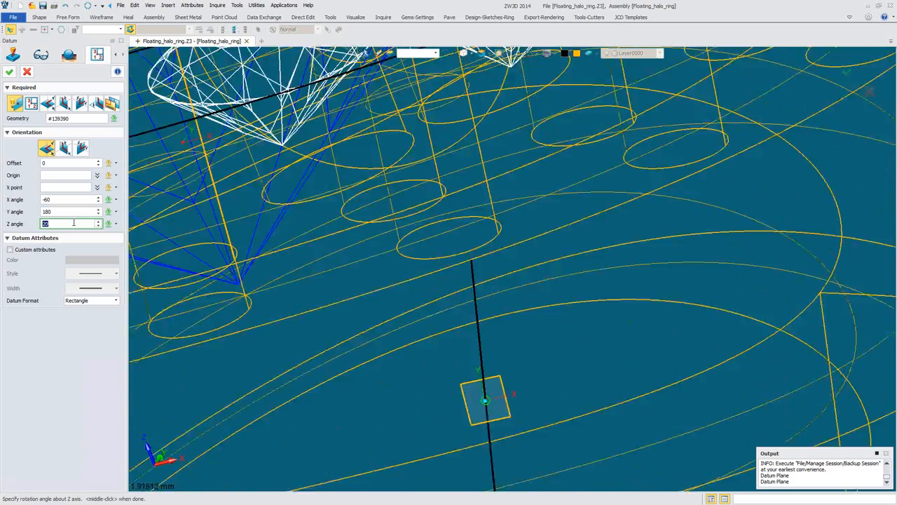
scroll(73, 222, down, 4)
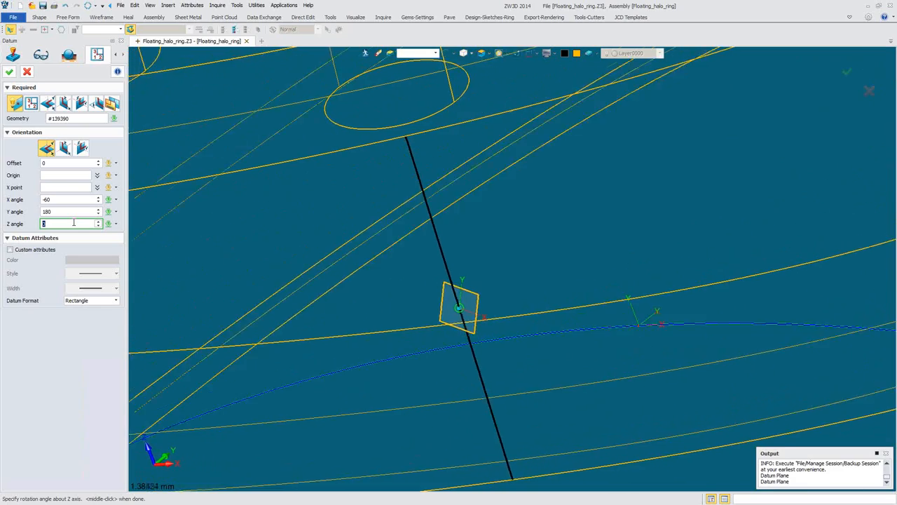
Set the datum's X angle to -90 and Z angle to 0 degrees, and create it in X-Y axes format
click(66, 199)
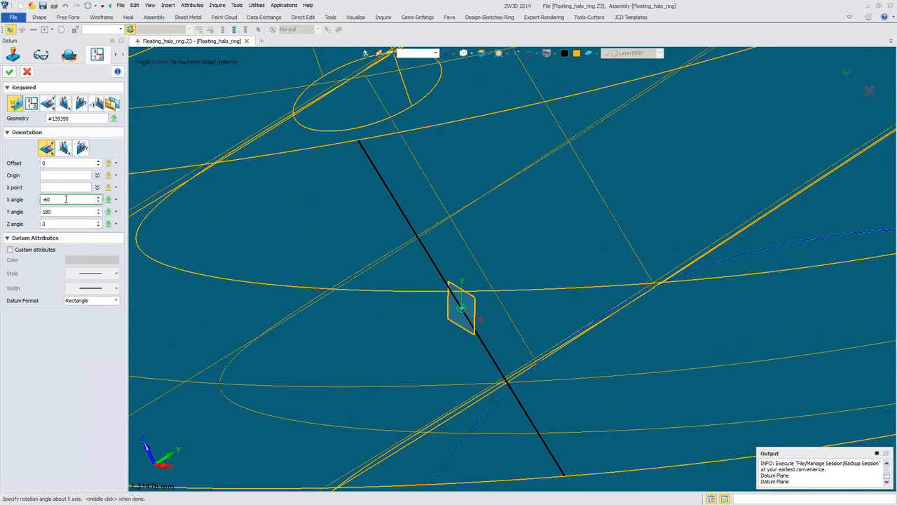
scroll(66, 199, down, 3)
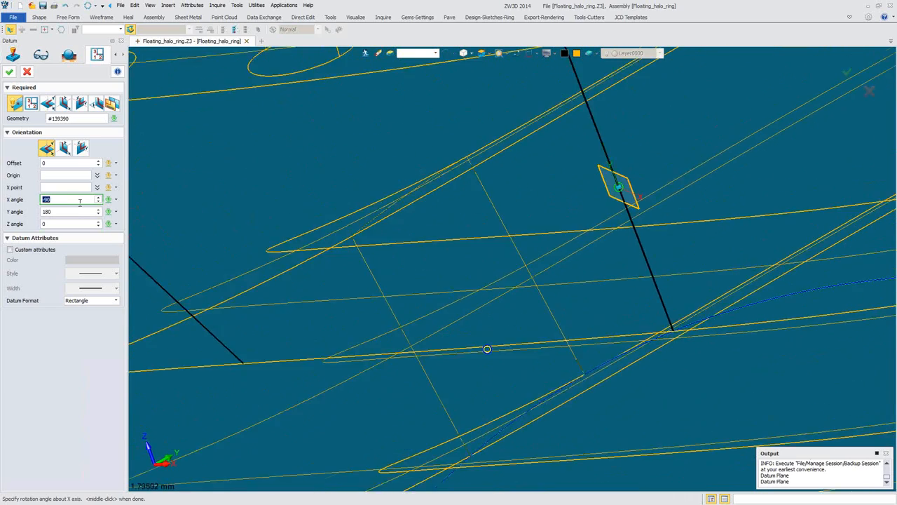
click(93, 301)
click(92, 310)
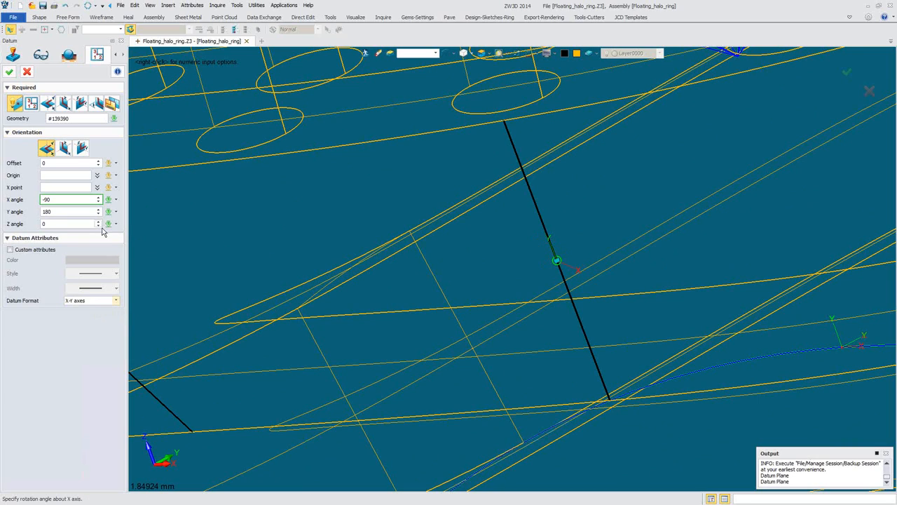
click(10, 72)
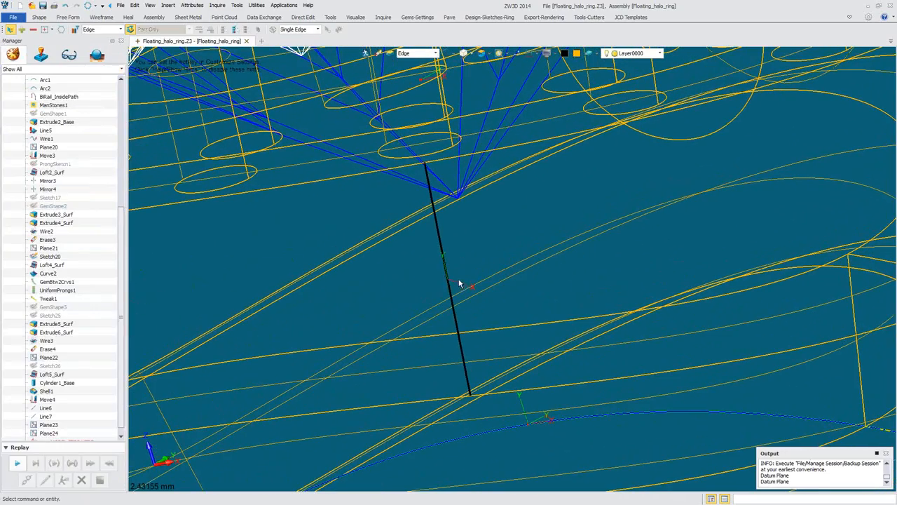
Start a Move of the new datum as a rotation about a direction, with the second line as the axis
scroll(477, 300, down, 2)
right_drag(476, 300, 576, 360)
scroll(576, 360, down, 1)
middle_drag(616, 400, 553, 340)
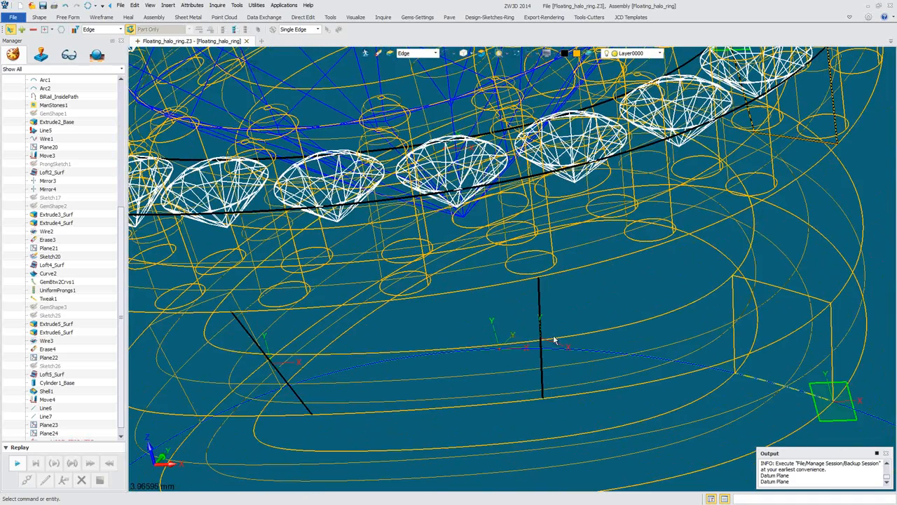
click(39, 17)
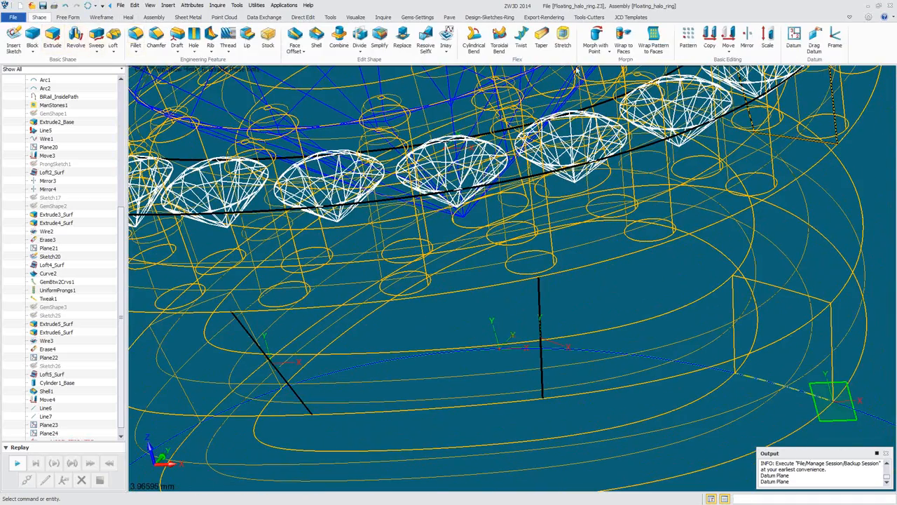
click(728, 38)
click(554, 346)
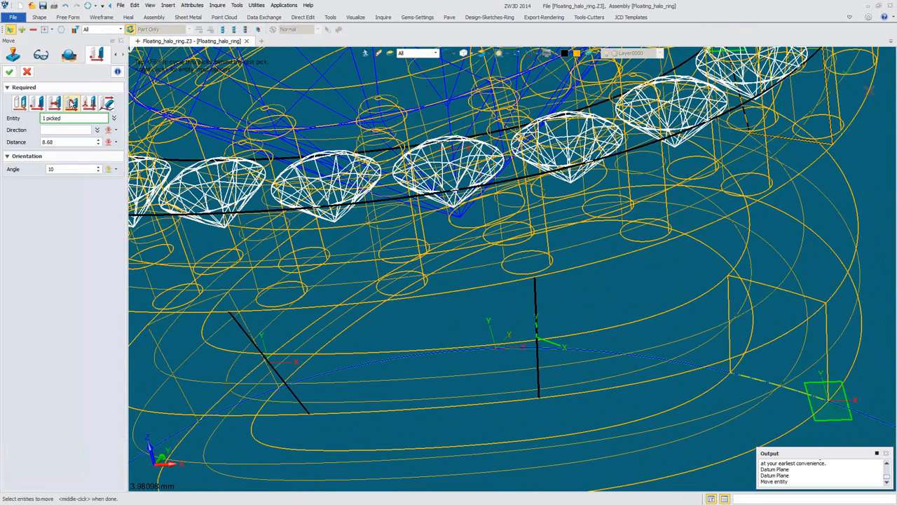
click(72, 104)
click(52, 130)
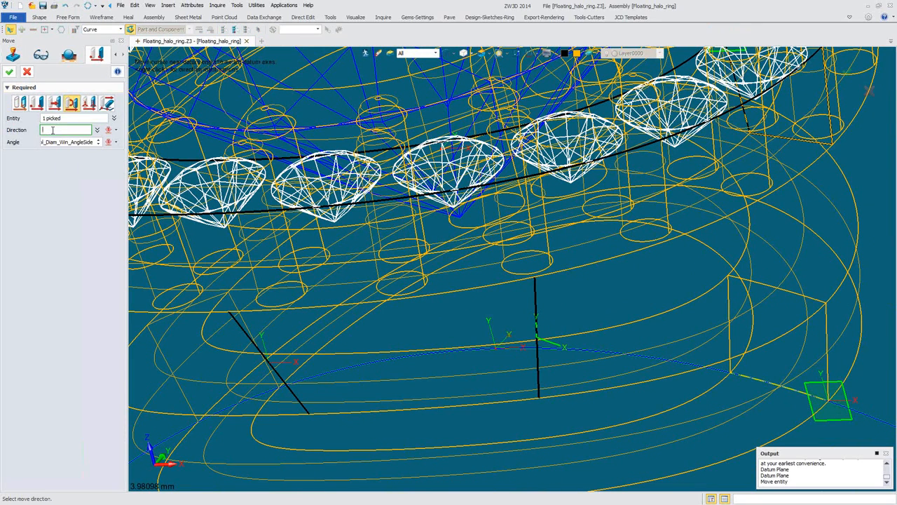
click(536, 328)
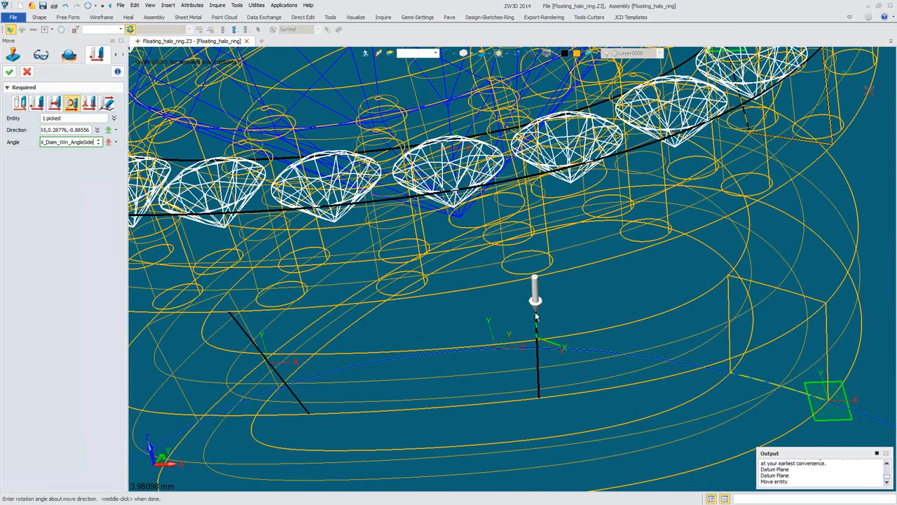
Replace the angle's variable expression with -52 degrees and complete the datum's rotation about the second line
click(483, 55)
scroll(595, 347, up, 12)
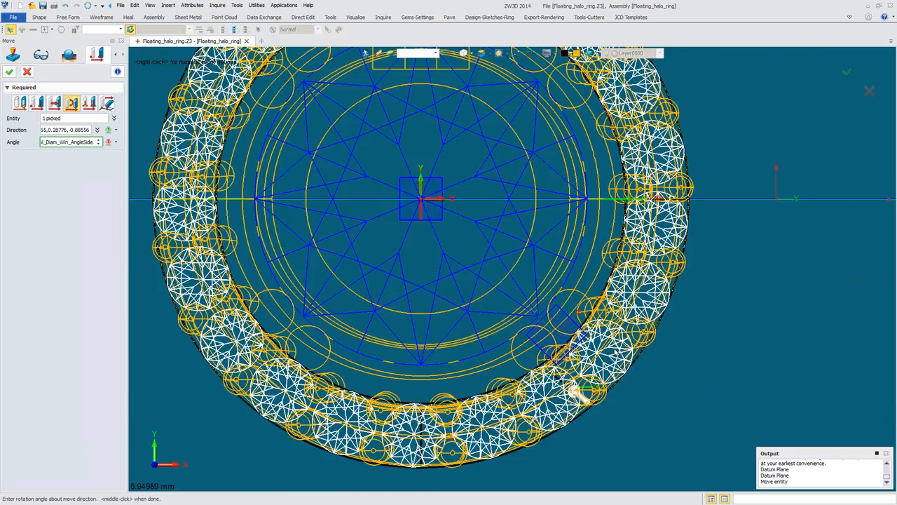
middle_drag(523, 342, 503, 304)
scroll(503, 307, up, 8)
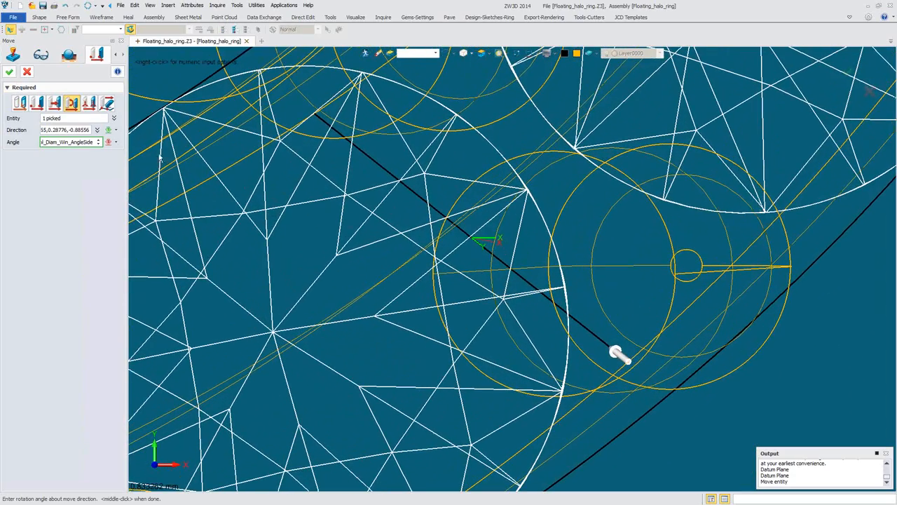
click(107, 142)
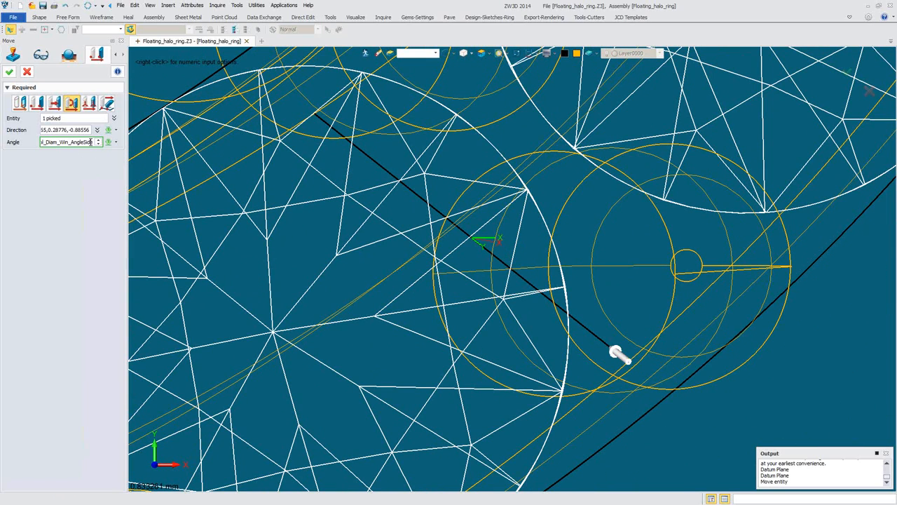
click(116, 142)
click(136, 153)
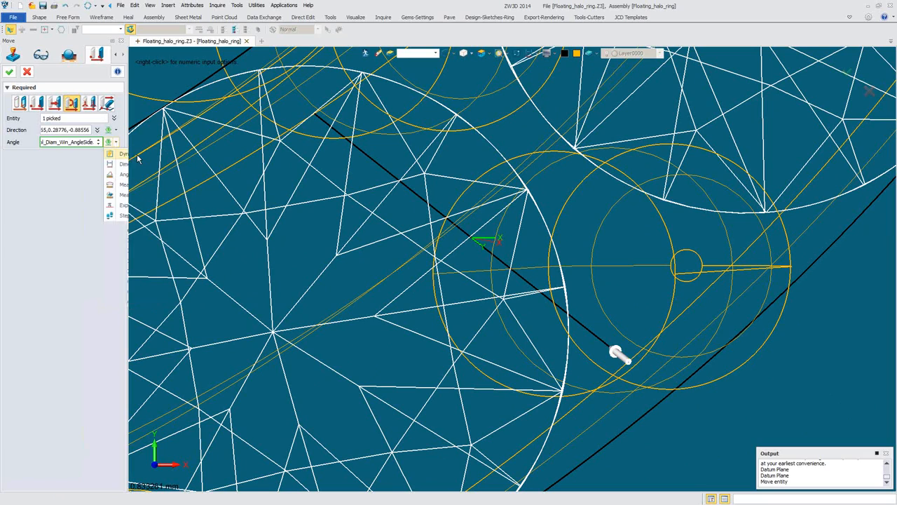
key(BackSpace)
key(BackSpace)
key(BackSpace)
key(BackSpace)
key(BackSpace)
key(BackSpace)
key(BackSpace)
key(BackSpace)
key(BackSpace)
key(BackSpace)
key(BackSpace)
key(BackSpace)
key(BackSpace)
key(BackSpace)
key(BackSpace)
key(BackSpace)
key(BackSpace)
key(BackSpace)
key(BackSpace)
key(BackSpace)
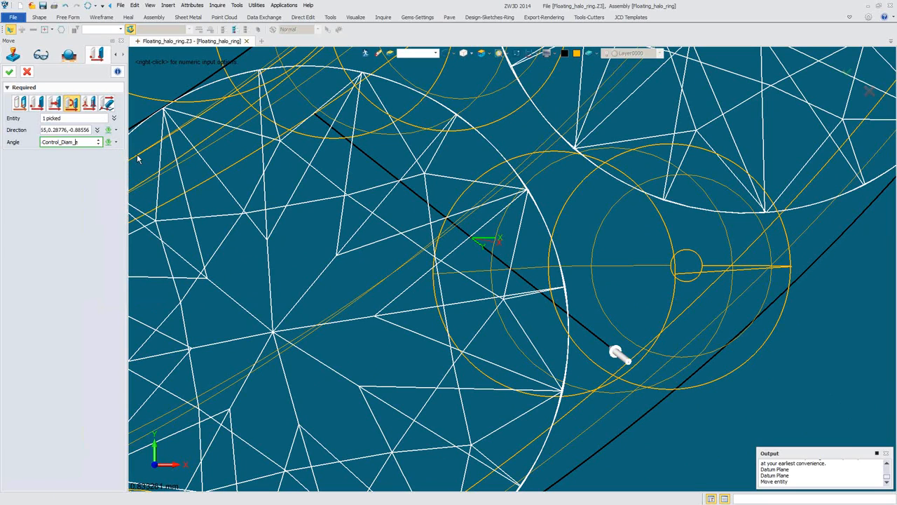
key(BackSpace)
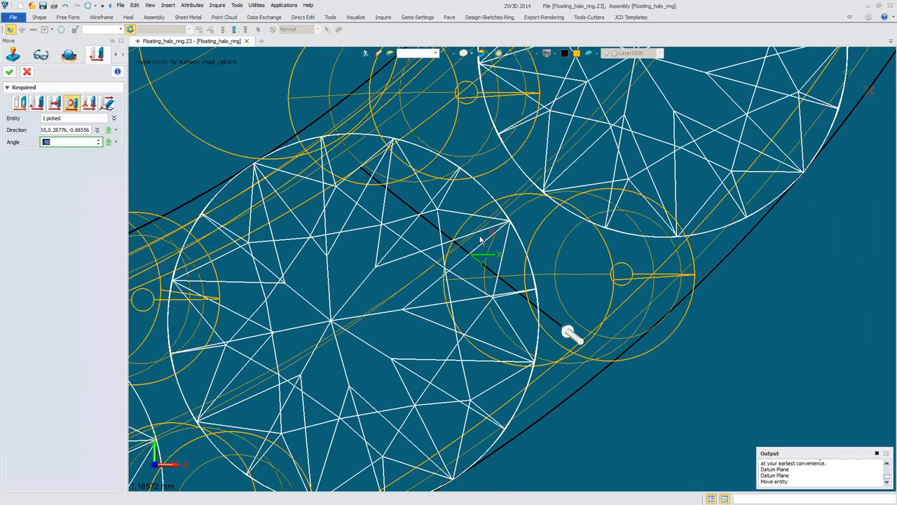
scroll(484, 249, up, 5)
scroll(489, 259, up, 1)
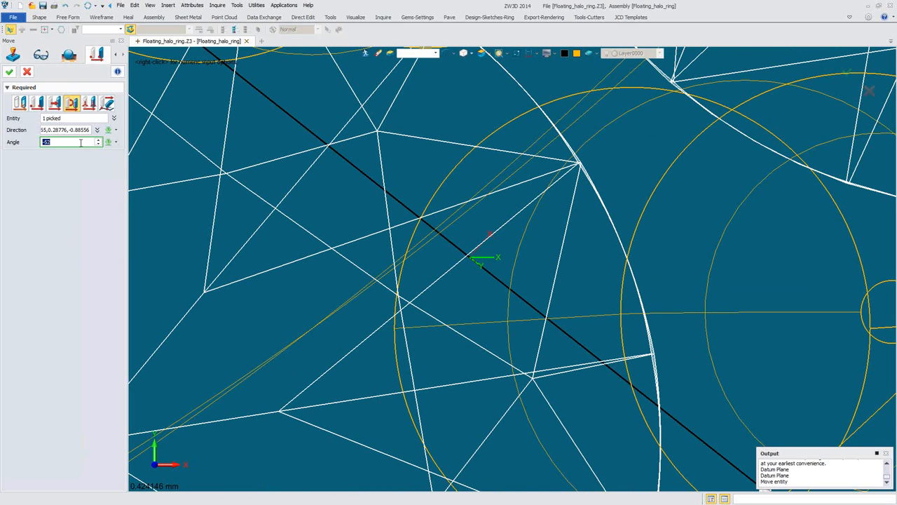
click(9, 72)
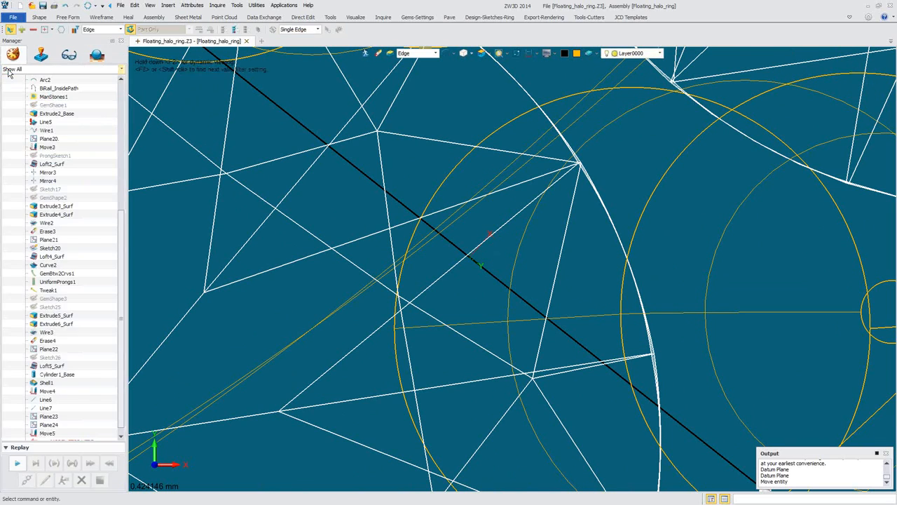
Examine the orientation of the rotated datum and its neighbour on the two connecting lines from the side
scroll(164, 155, down, 5)
key(ctrl+Right)
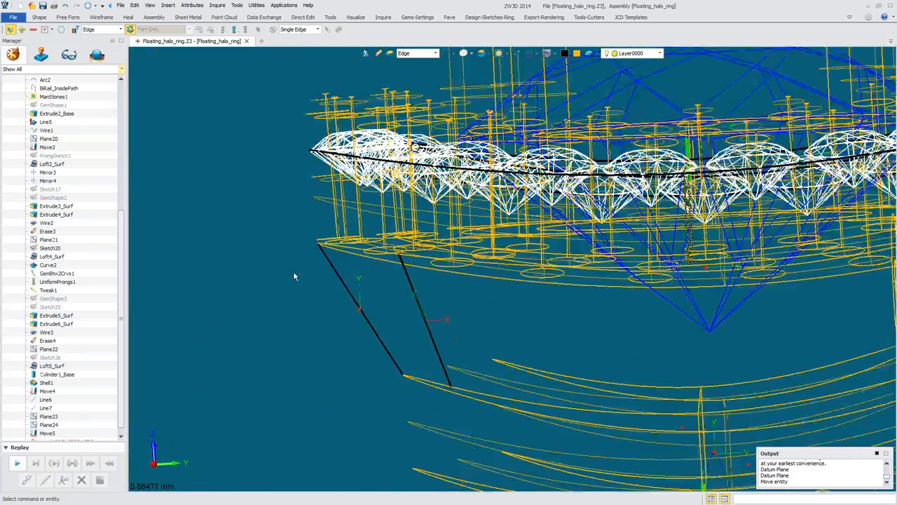
mouse_move(363, 289)
right_down()
mouse_move(376, 292)
mouse_move(366, 298)
right_up()
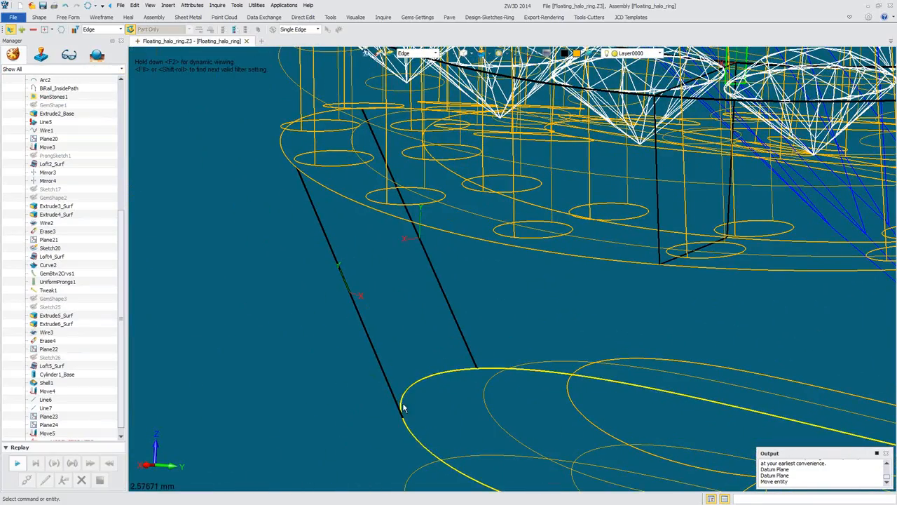
right_drag(372, 309, 330, 326)
right_drag(467, 279, 362, 323)
scroll(365, 326, up, 1)
scroll(364, 326, up, 1)
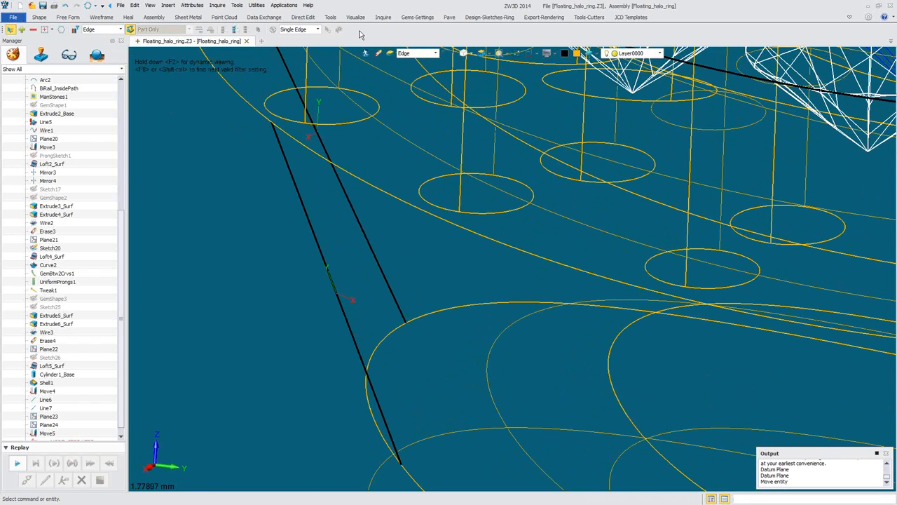
Rotate the datum on the second line about its own X axis by -22 degrees with a Move
click(39, 17)
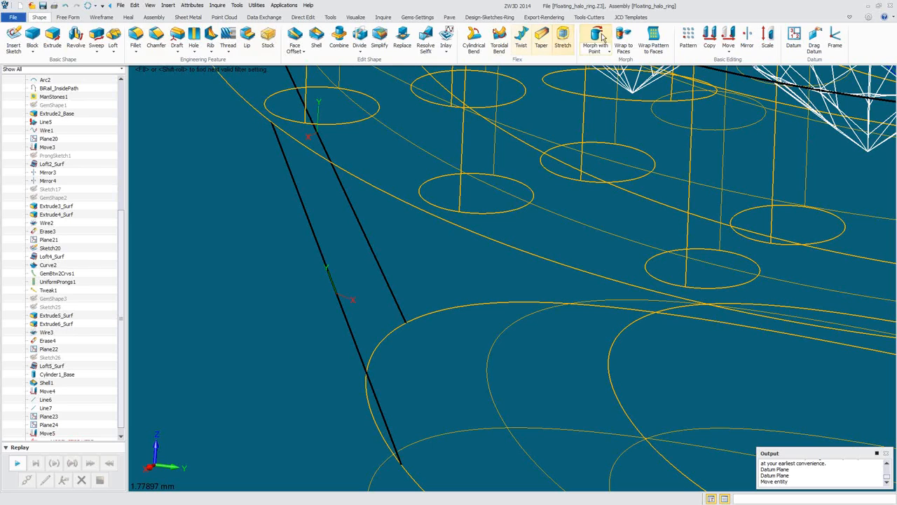
click(729, 39)
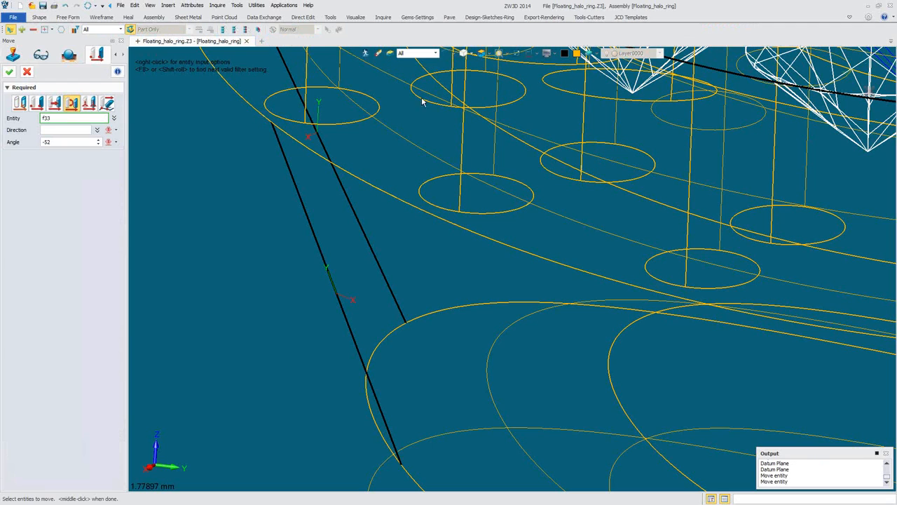
click(343, 300)
middle_click(344, 300)
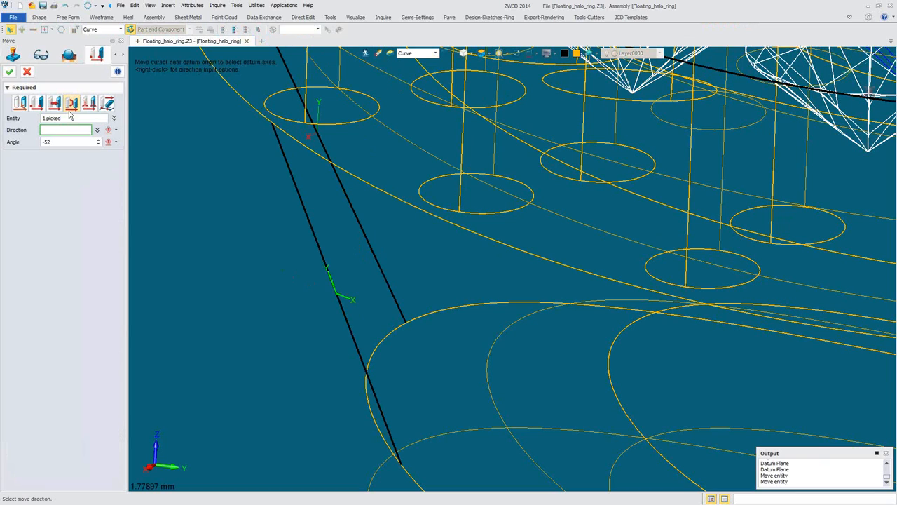
click(347, 298)
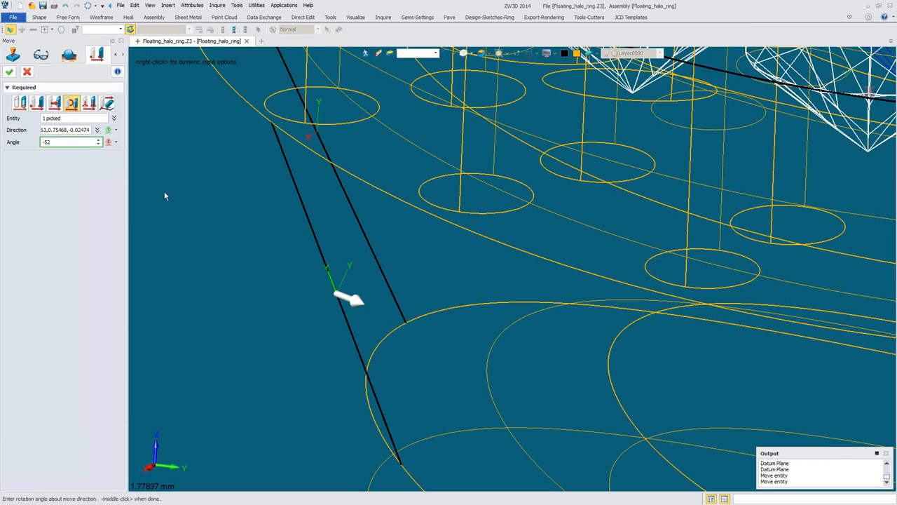
drag(66, 143, 28, 144)
scroll(59, 144, up, 7)
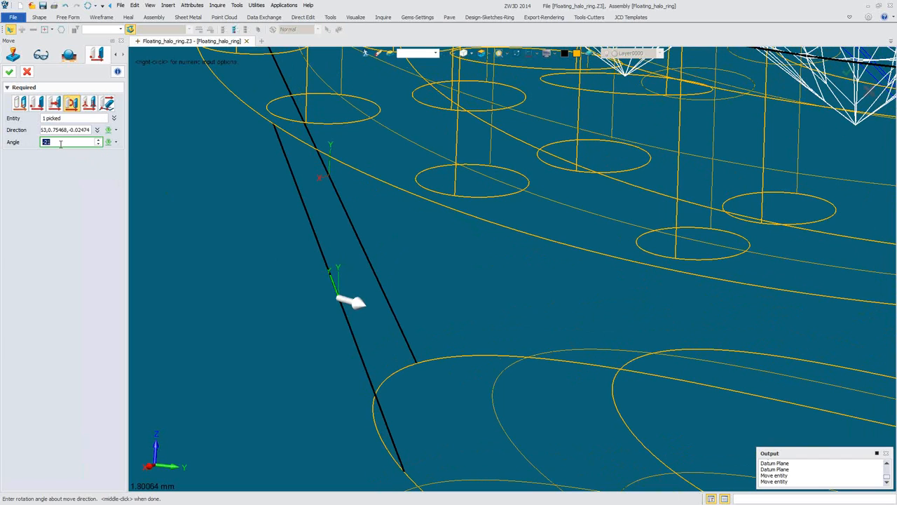
scroll(61, 144, up, 1)
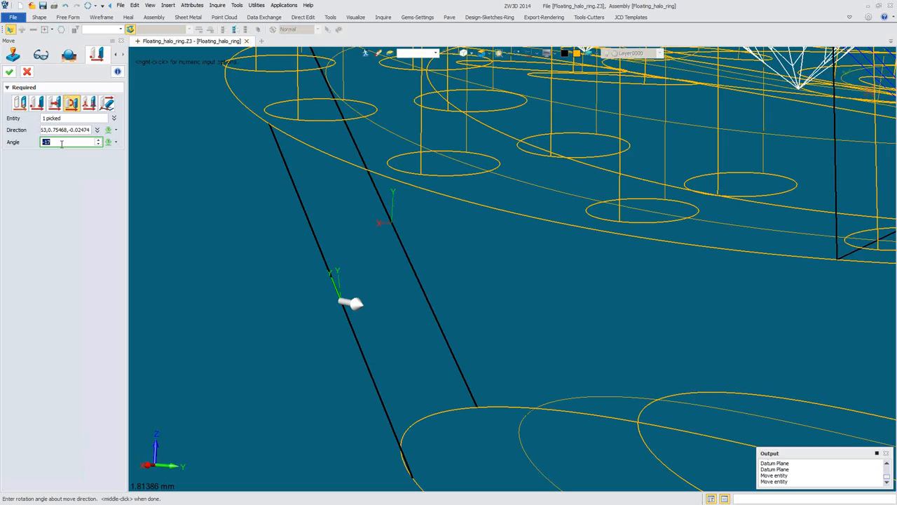
scroll(61, 143, up, 2)
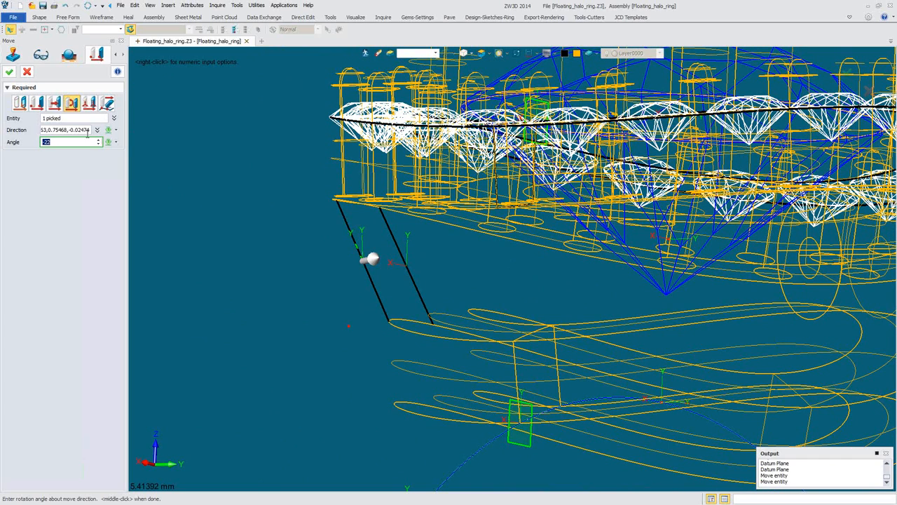
click(9, 72)
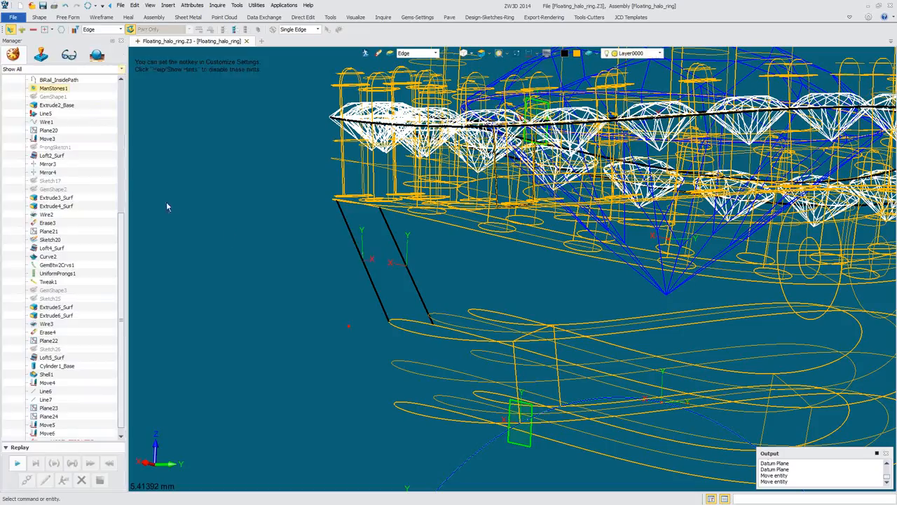
Start Place Stones with a round faceted Diamond-White gem, and switch the ring to shaded display
middle_drag(393, 274, 372, 119)
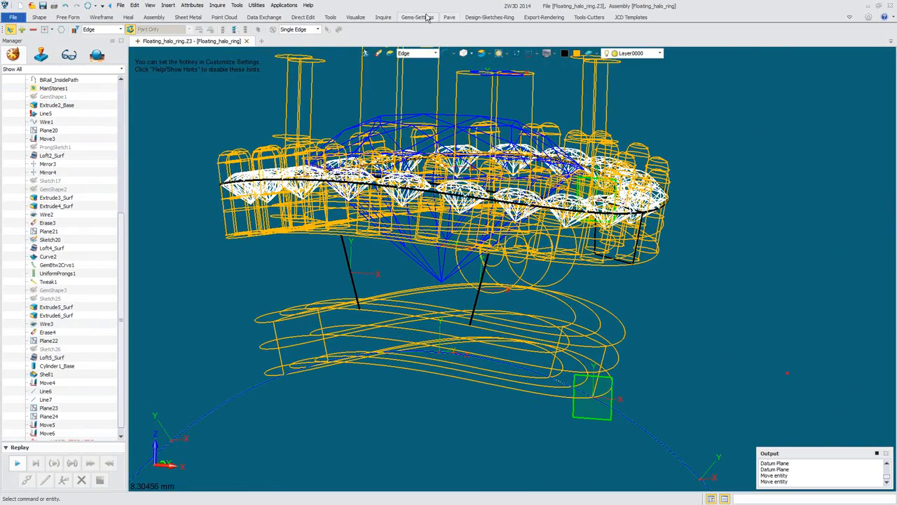
click(426, 17)
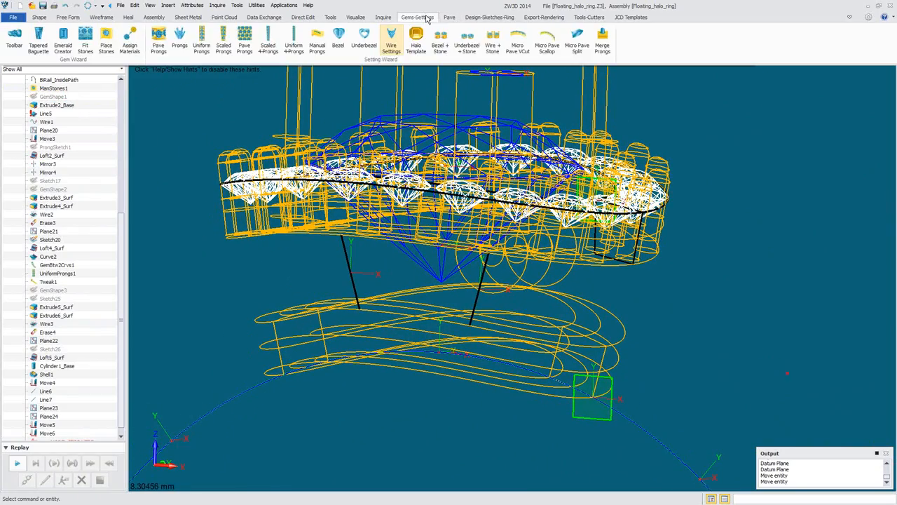
click(107, 37)
scroll(344, 150, down, 3)
scroll(419, 150, up, 2)
scroll(421, 149, up, 3)
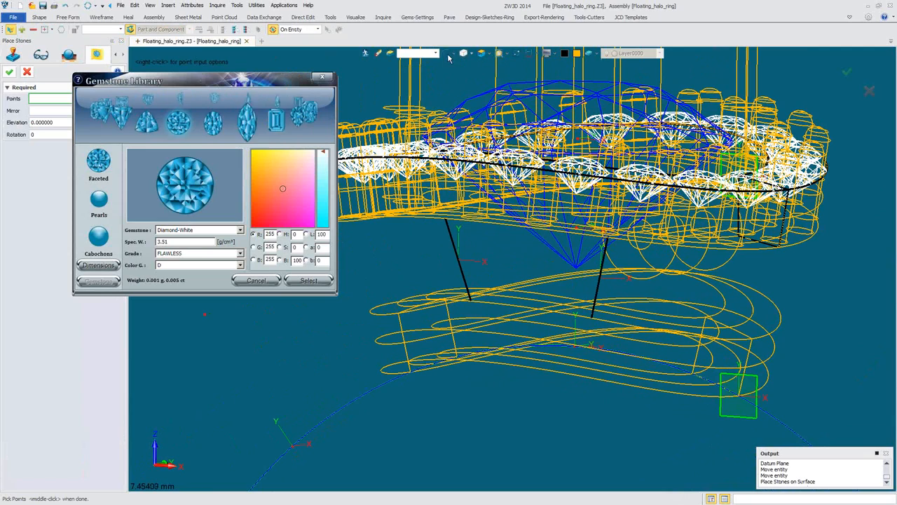
click(444, 54)
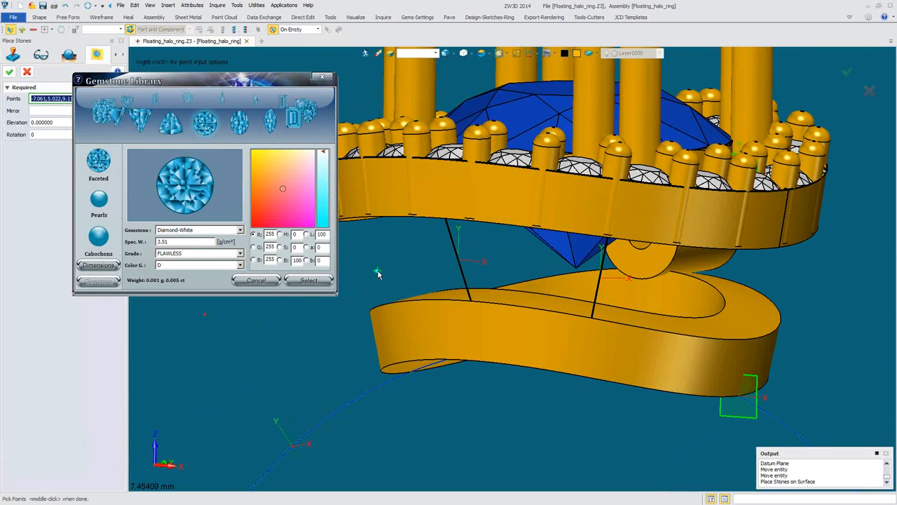
right_drag(476, 262, 543, 230)
scroll(575, 250, up, 1)
Try a gem length of 1.25 and check the stone preview in the gap between halo and lower gallery
click(100, 267)
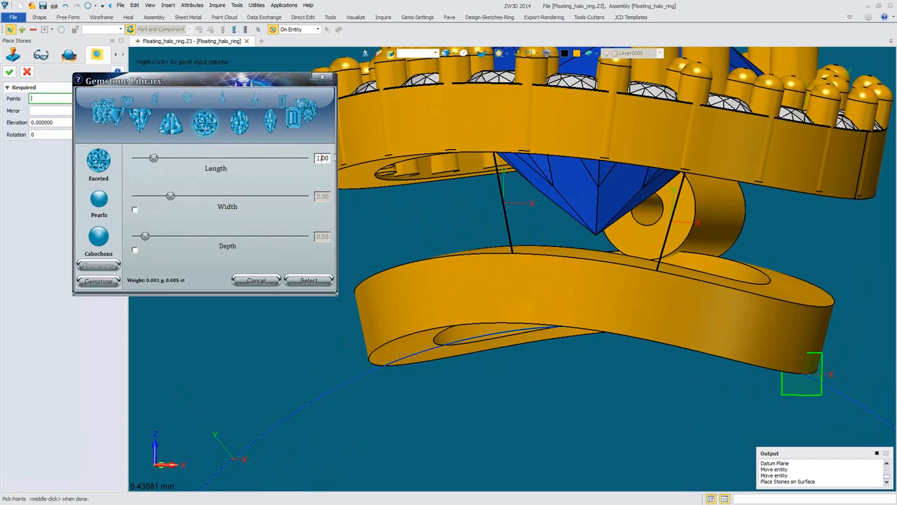
text(1.25)
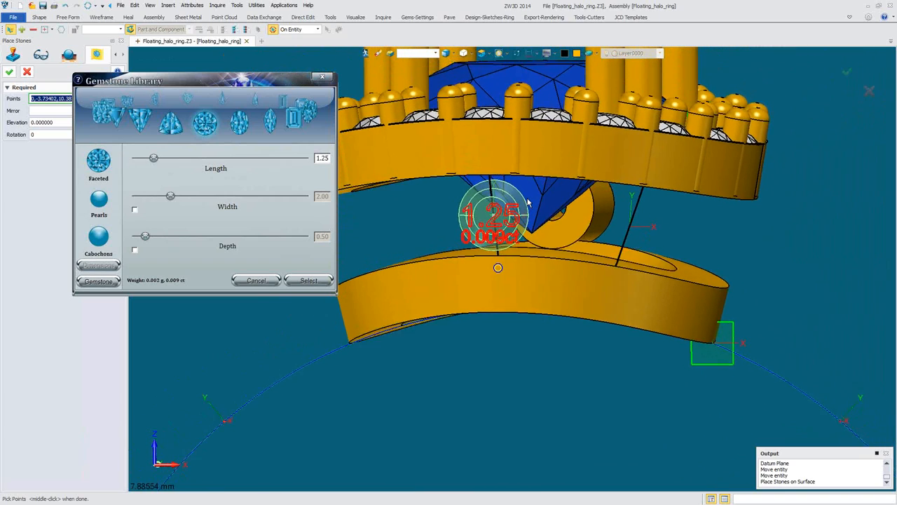
right_drag(507, 215, 513, 165)
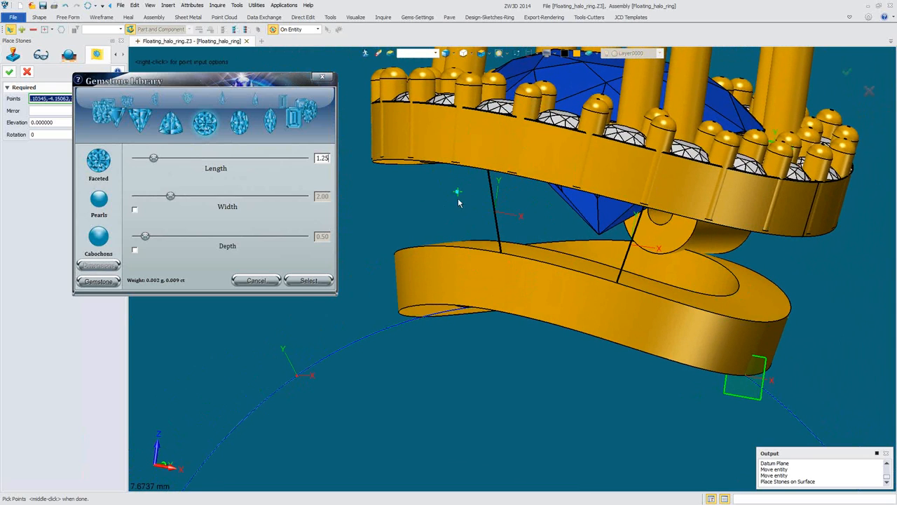
scroll(532, 234, down, 2)
right_drag(533, 234, 547, 227)
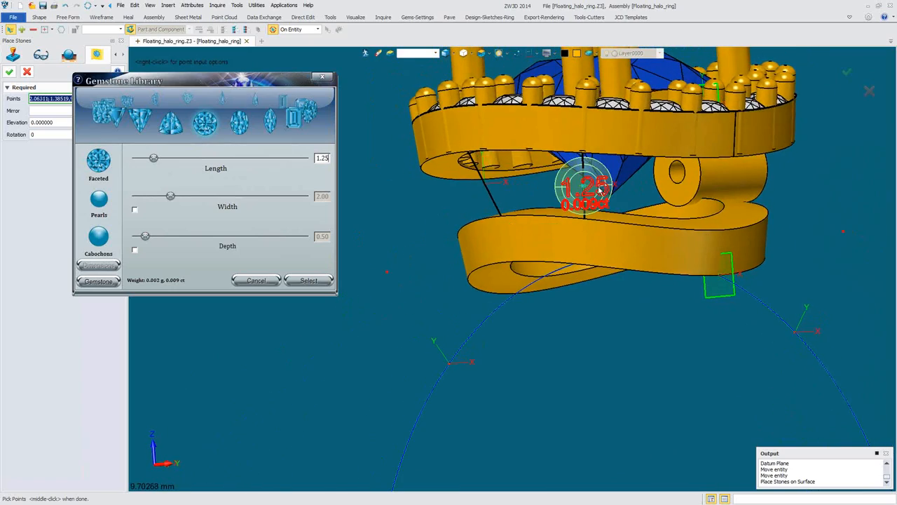
right_drag(599, 189, 596, 188)
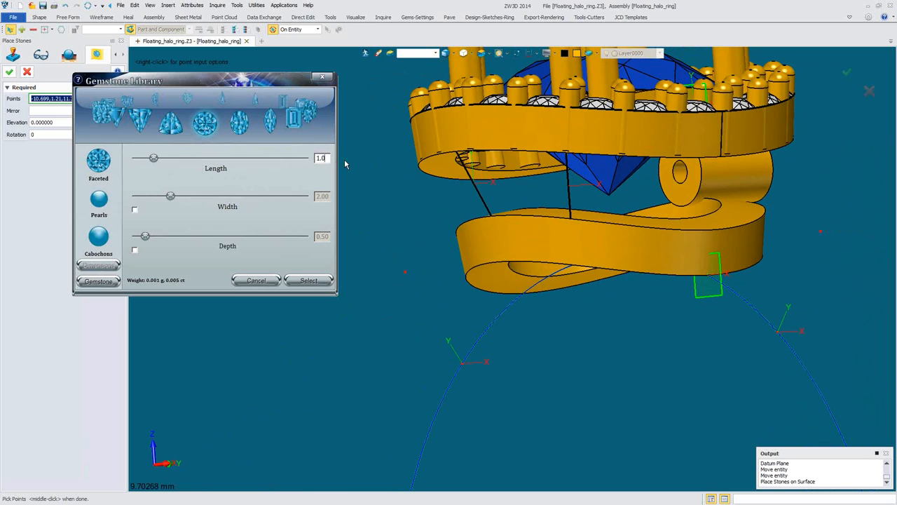
Set the gem length to 1.0 and place one diamond on each of the two line datums
click(471, 181)
click(582, 189)
click(10, 71)
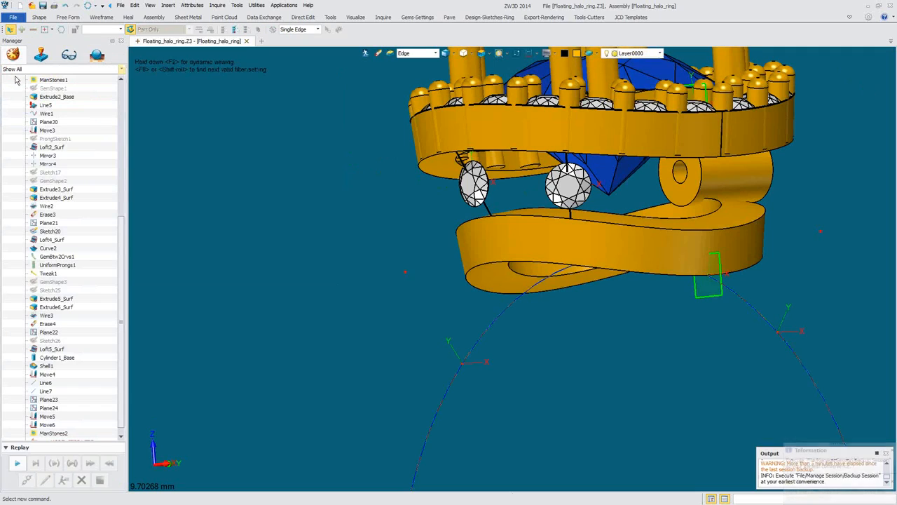
Inspect the fit and orientation of the two placed diamonds between halo and lower gallery from several angles
right_drag(428, 197, 333, 219)
right_drag(450, 231, 363, 207)
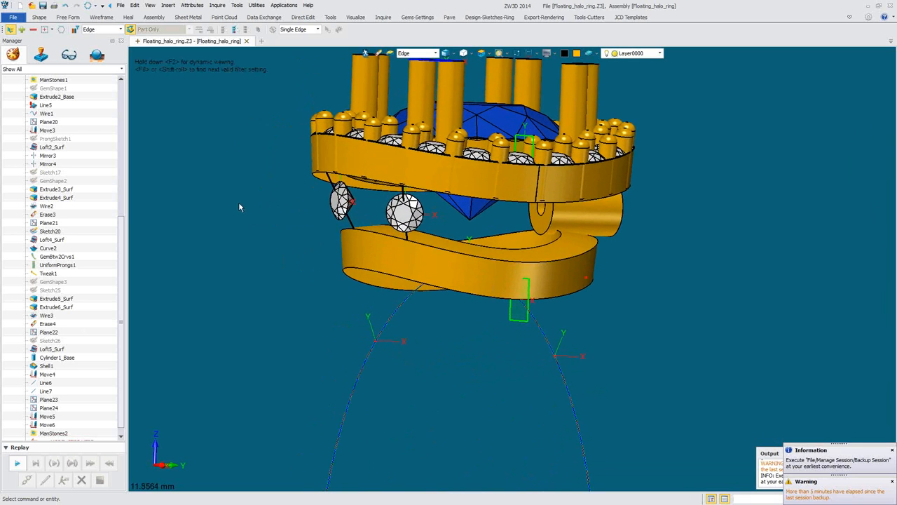
right_drag(511, 268, 449, 273)
scroll(469, 276, down, 2)
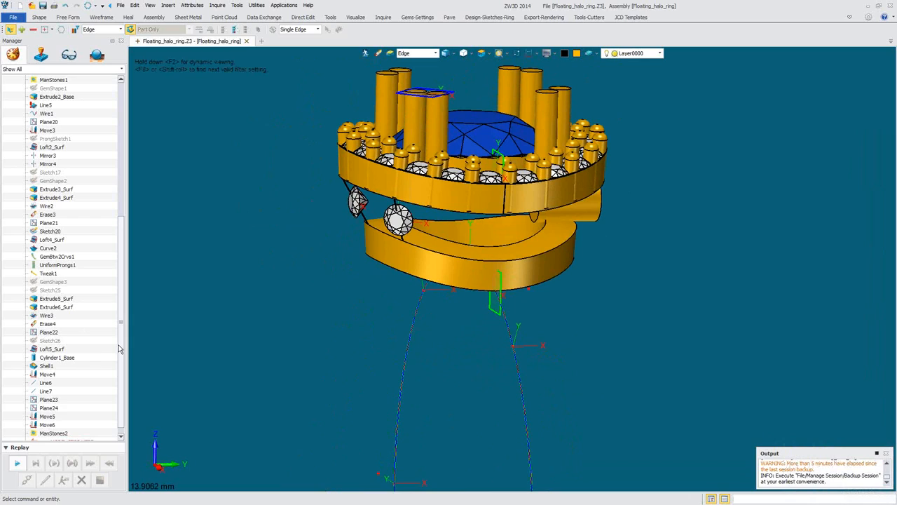
scroll(119, 348, down, 1)
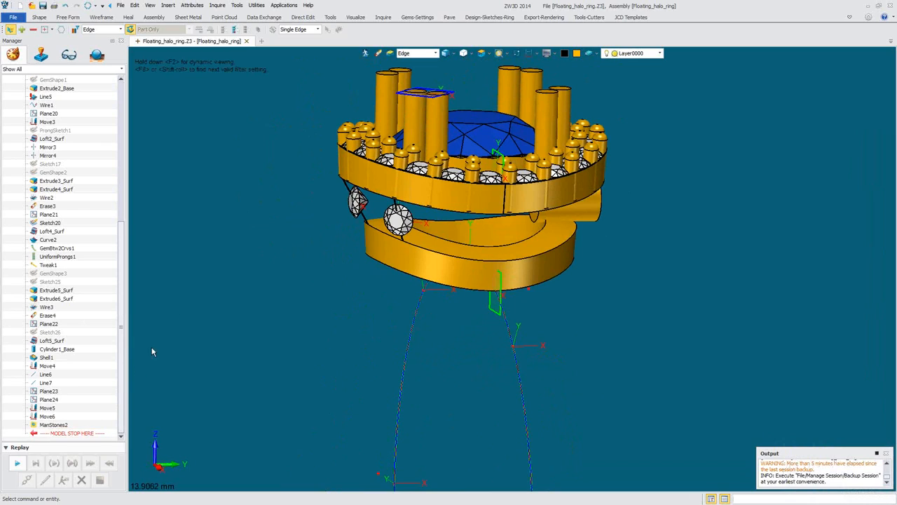
scroll(317, 199, up, 5)
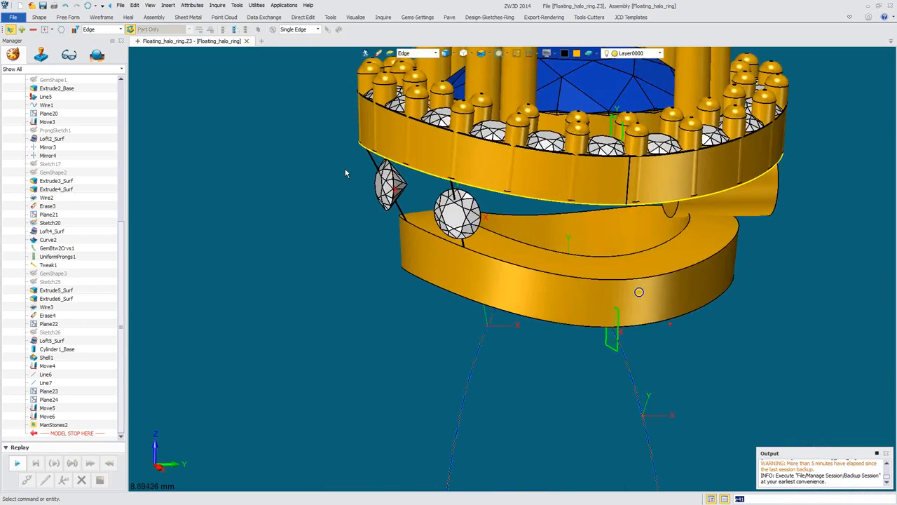
scroll(345, 169, down, 5)
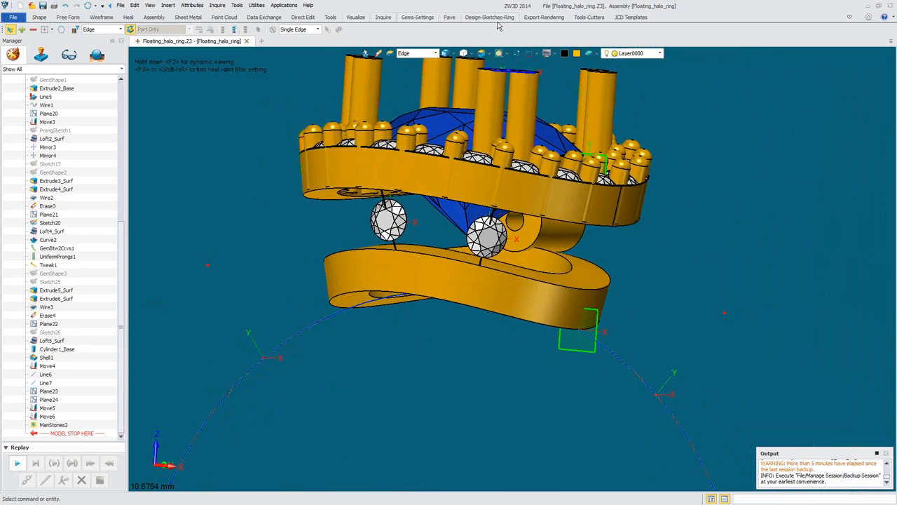
Add Bezel + Stone settings to the two diamonds between the halo and the lower gallery
click(420, 19)
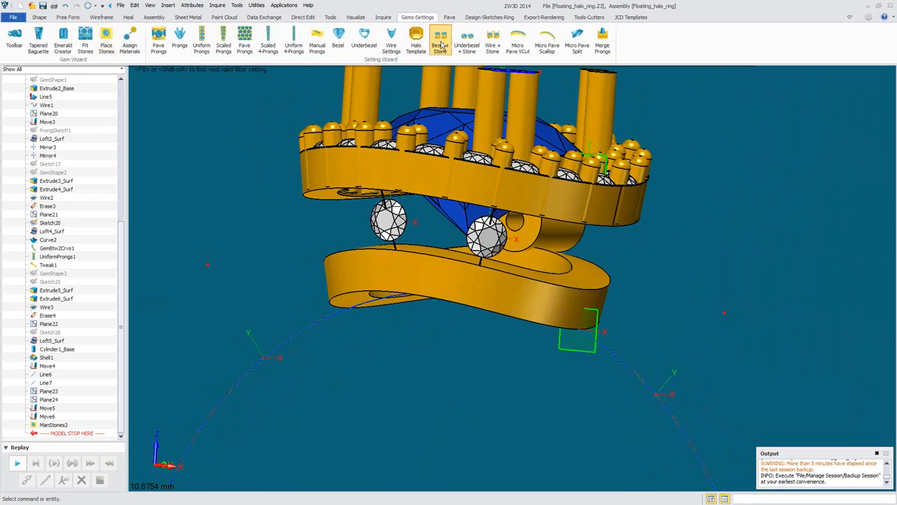
click(441, 38)
right_drag(273, 195, 296, 200)
scroll(301, 201, up, 3)
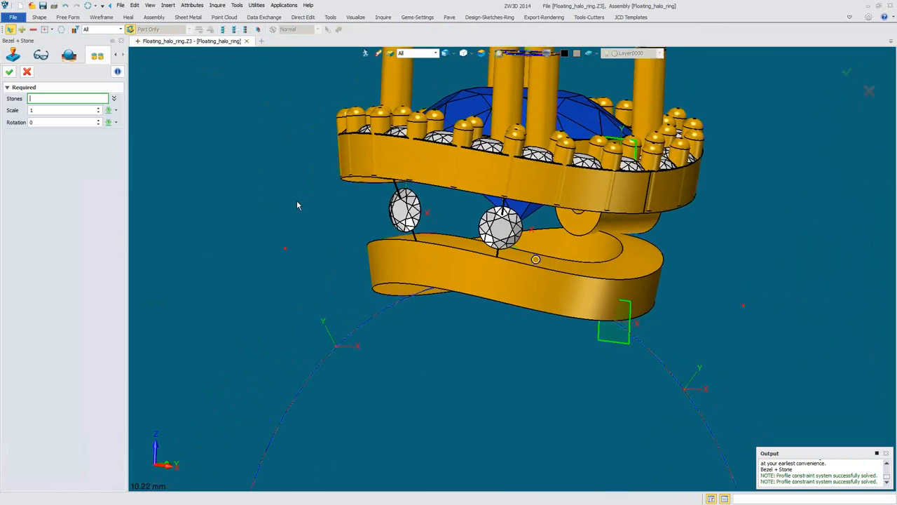
click(395, 190)
click(517, 208)
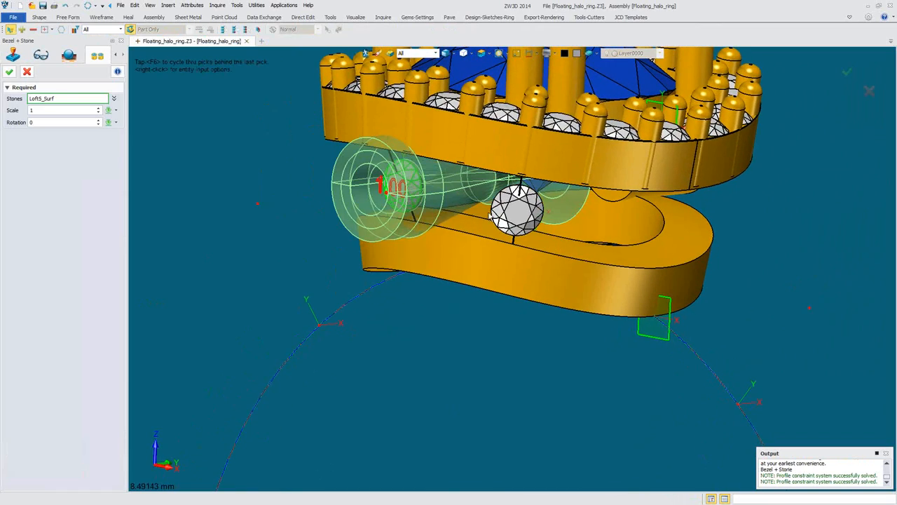
right_drag(249, 206, 461, 216)
right_drag(511, 269, 385, 256)
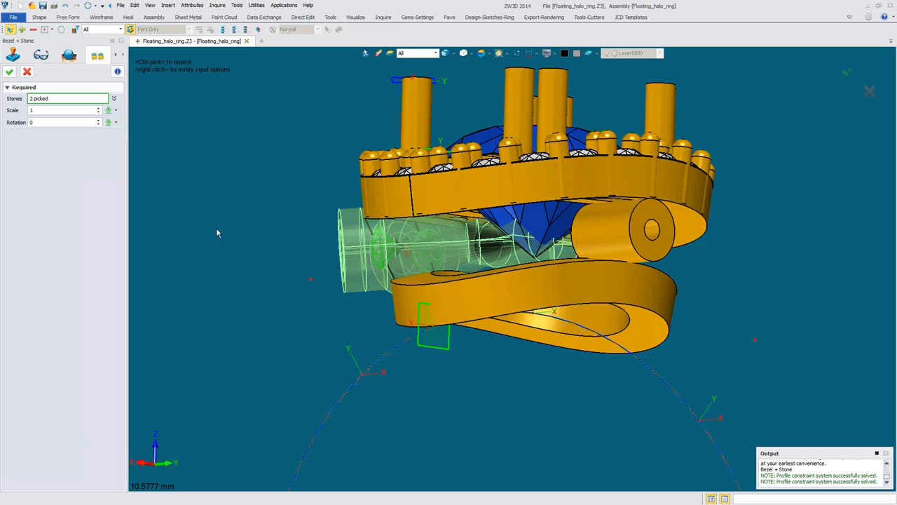
scroll(263, 204, up, 6)
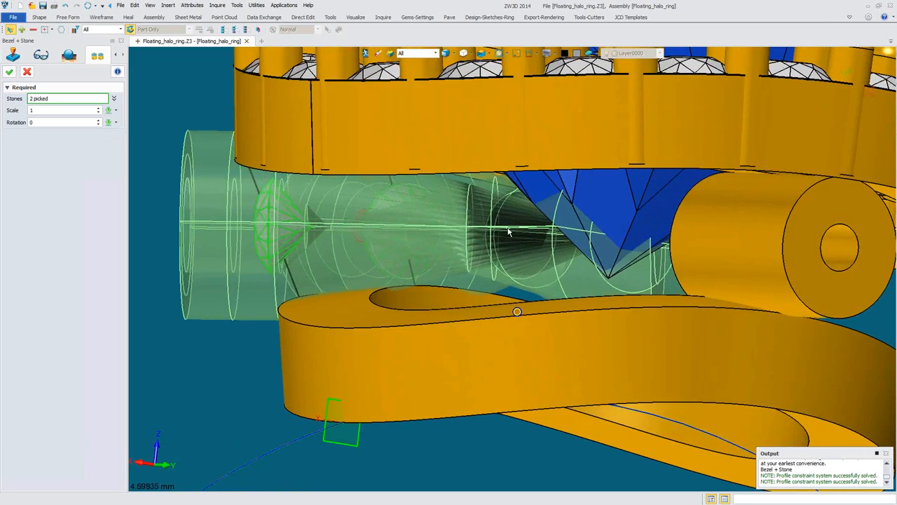
scroll(509, 232, down, 5)
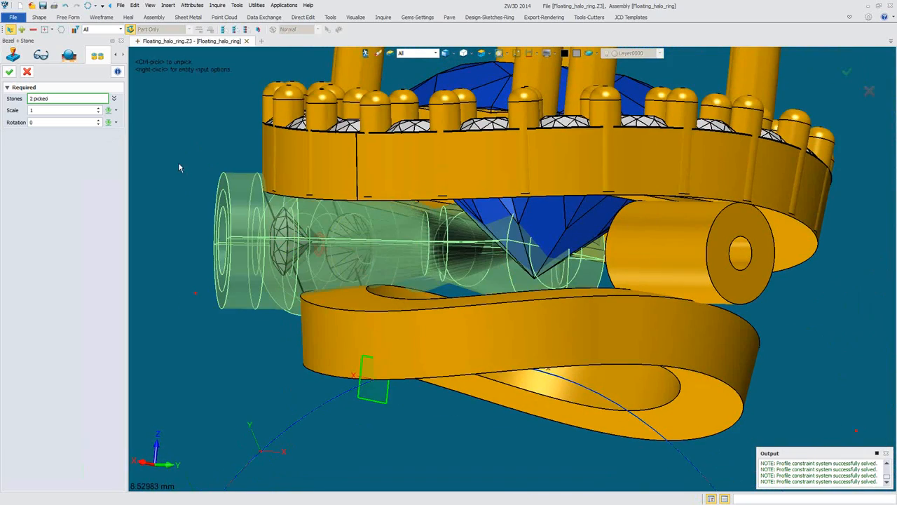
click(9, 72)
For both round bezels, set bezel length below girdle to 1.00, height above girdle to 0.50 and top width to 0.35
click(112, 102)
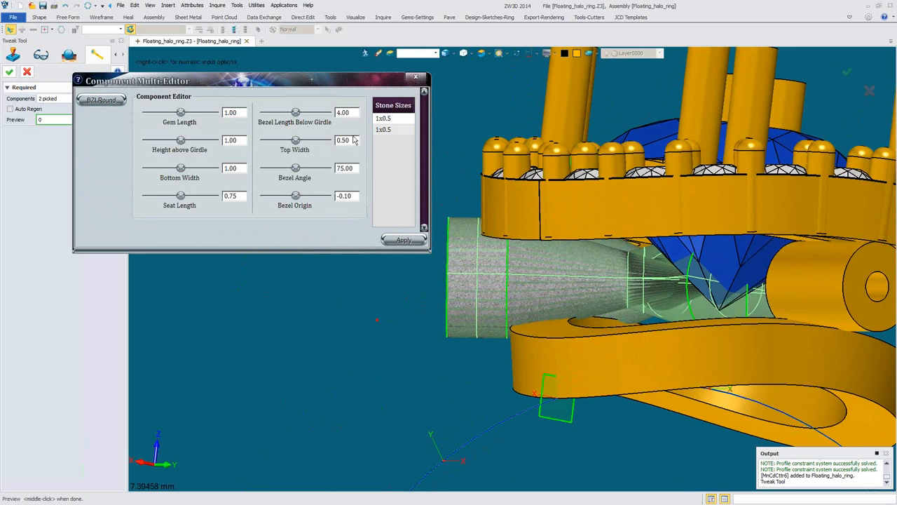
drag(356, 112, 331, 116)
drag(242, 140, 223, 147)
key(Return)
middle_drag(411, 253, 622, 269)
scroll(341, 171, up, 4)
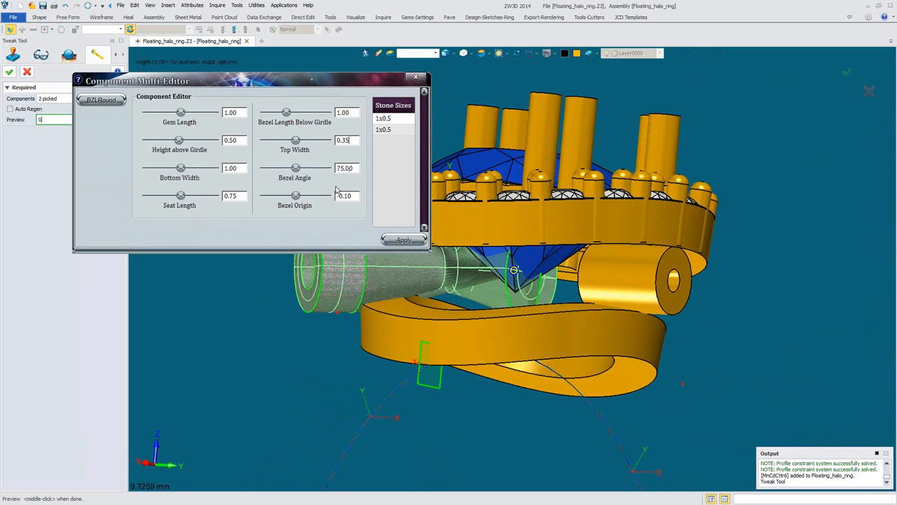
Set the bezel angle to 85 and inspect the bezels' taper towards the centre stone
click(337, 169)
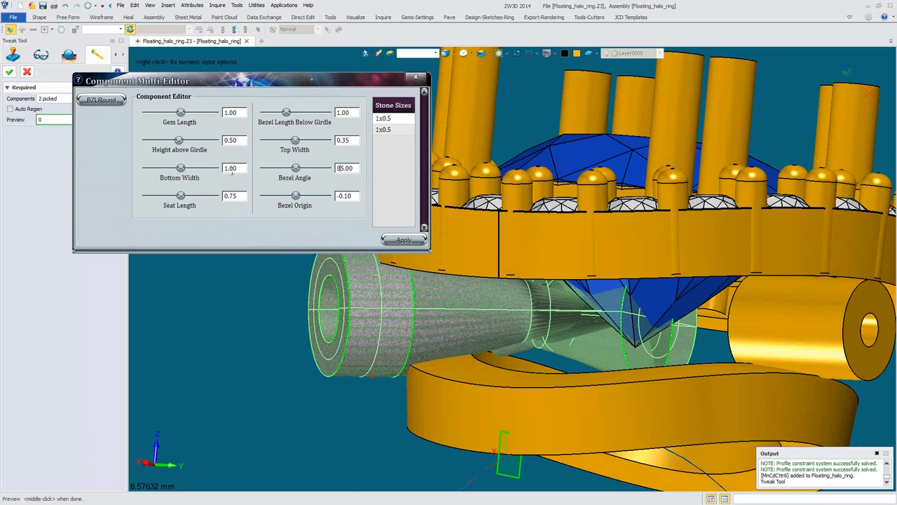
middle_drag(431, 306, 503, 322)
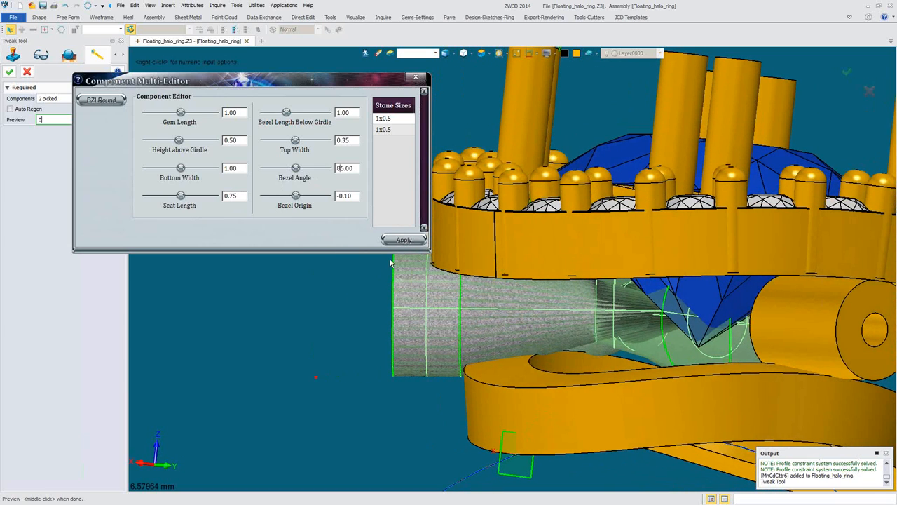
middle_drag(461, 325, 302, 278)
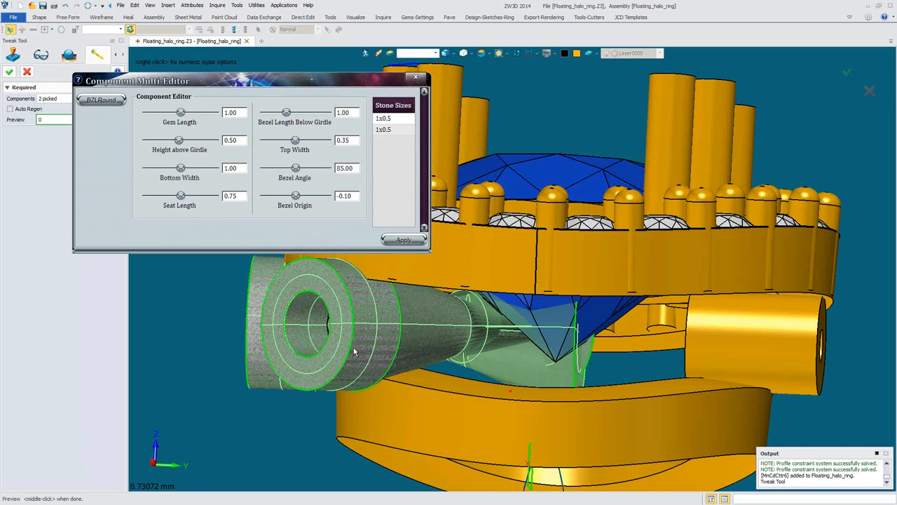
right_drag(378, 280, 526, 340)
scroll(526, 340, up, 2)
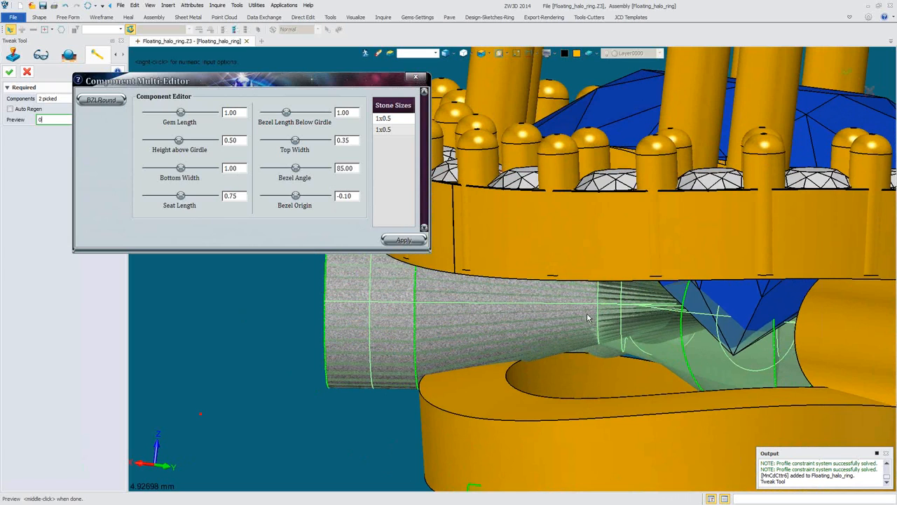
scroll(508, 271, down, 2)
Set the bezels' bottom width to 0.45 and seat length to 0.40, and apply the changes to both components
drag(242, 168, 216, 168)
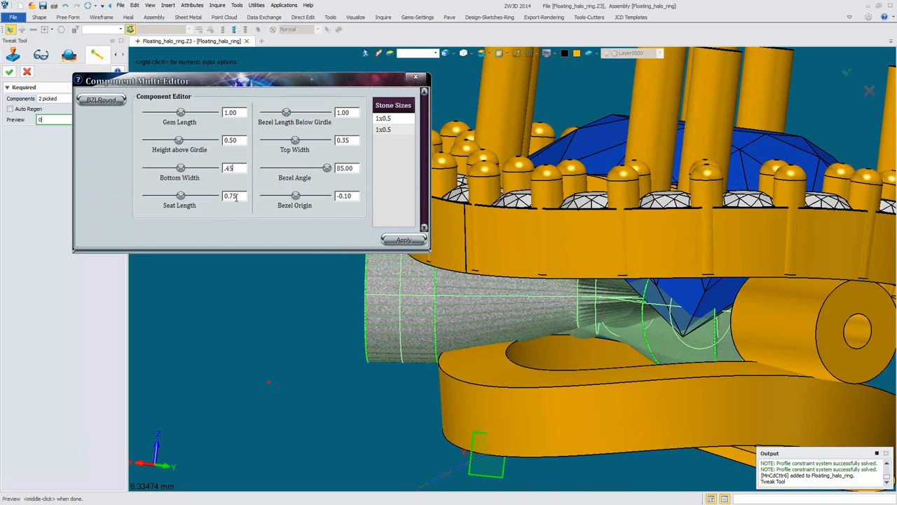
right_drag(509, 268, 527, 274)
scroll(527, 273, up, 1)
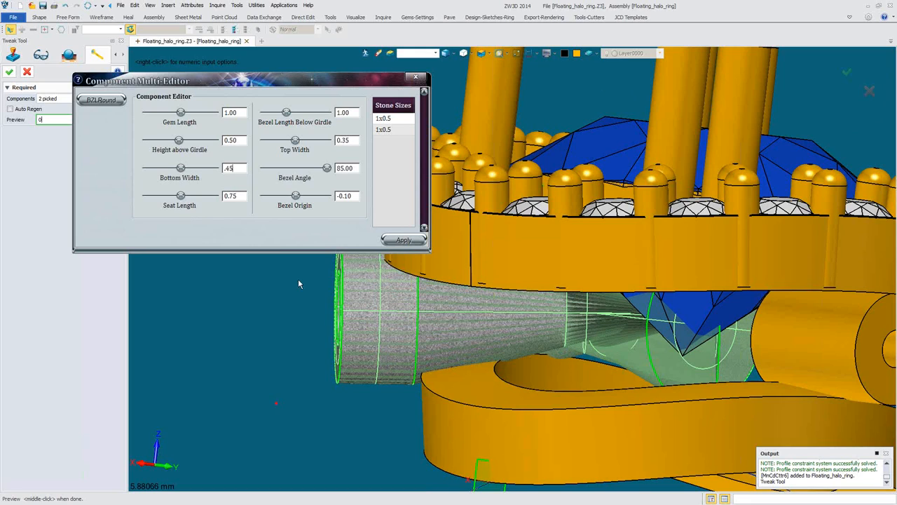
key(Tab)
click(404, 240)
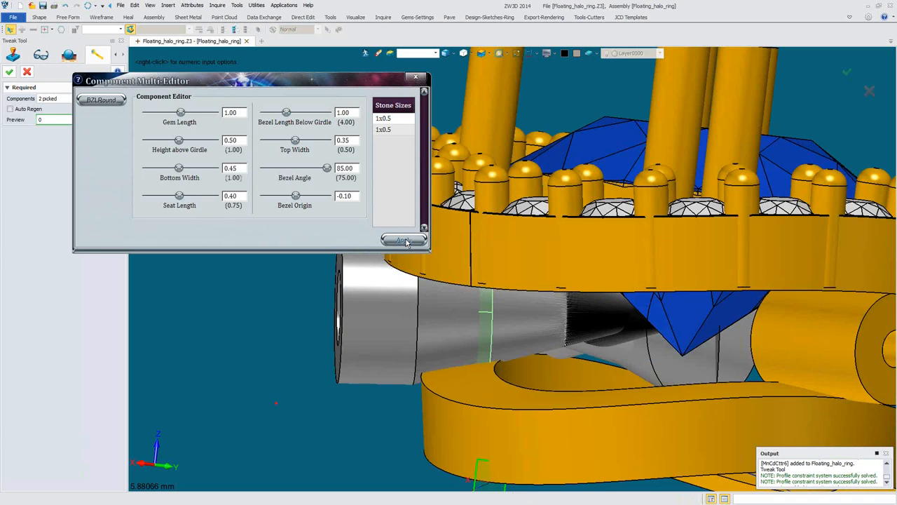
click(9, 72)
scroll(468, 335, down, 3)
right_drag(358, 302, 253, 261)
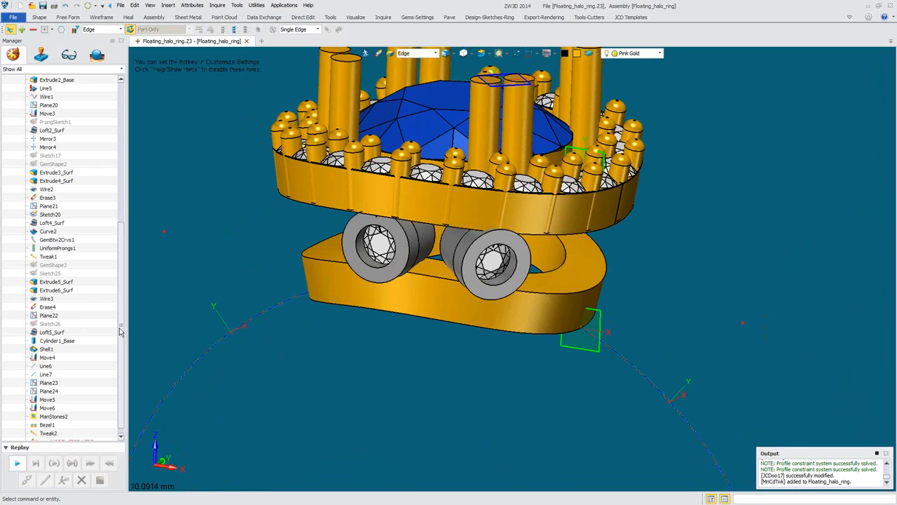
Roll the model history back to just after Plane24, before the two datum moves, and view the line datums
scroll(105, 364, down, 1)
drag(92, 436, 86, 316)
drag(91, 262, 83, 392)
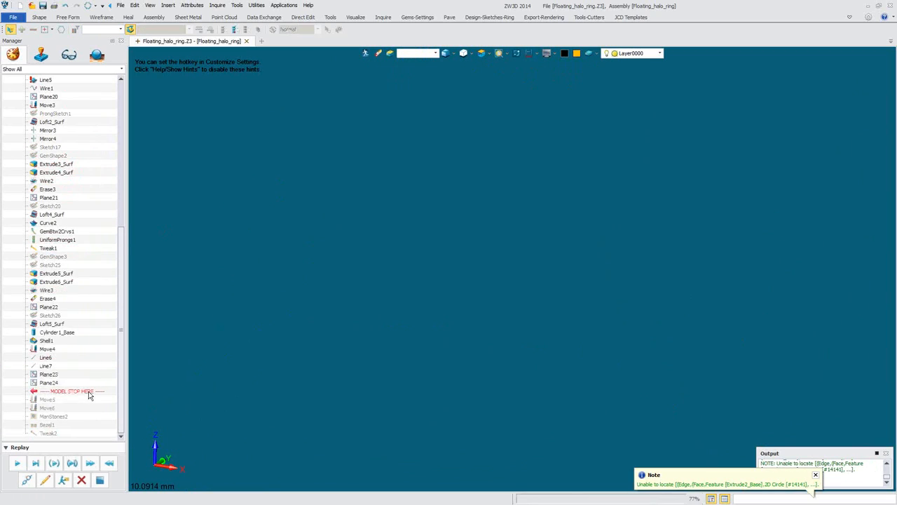
right_drag(392, 342, 452, 351)
scroll(442, 355, down, 2)
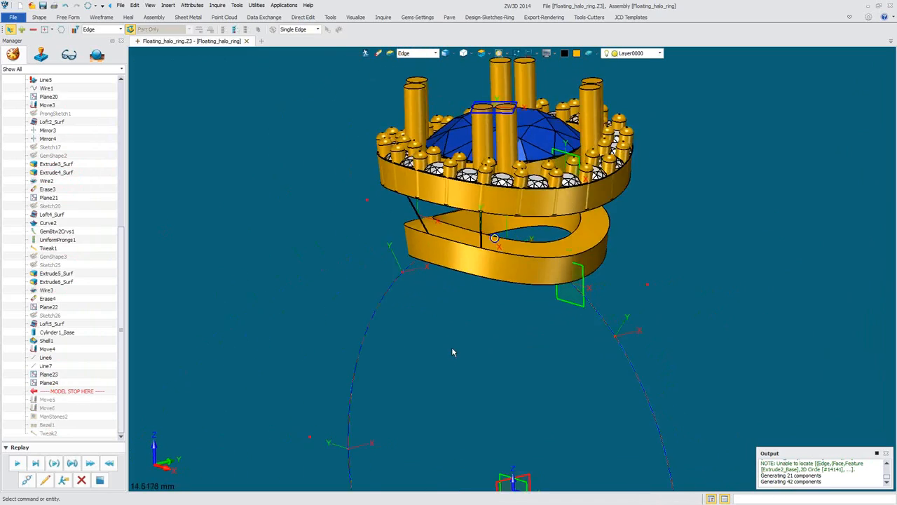
scroll(414, 282, up, 4)
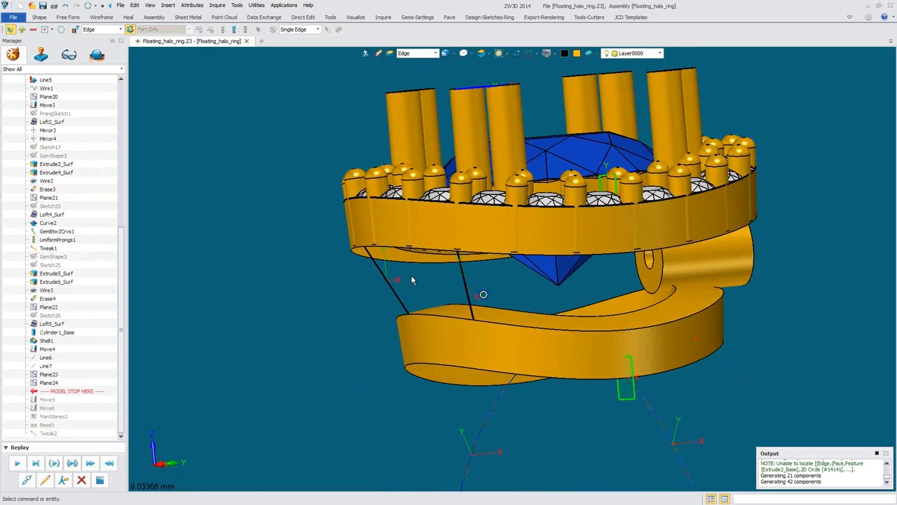
right_drag(412, 280, 287, 339)
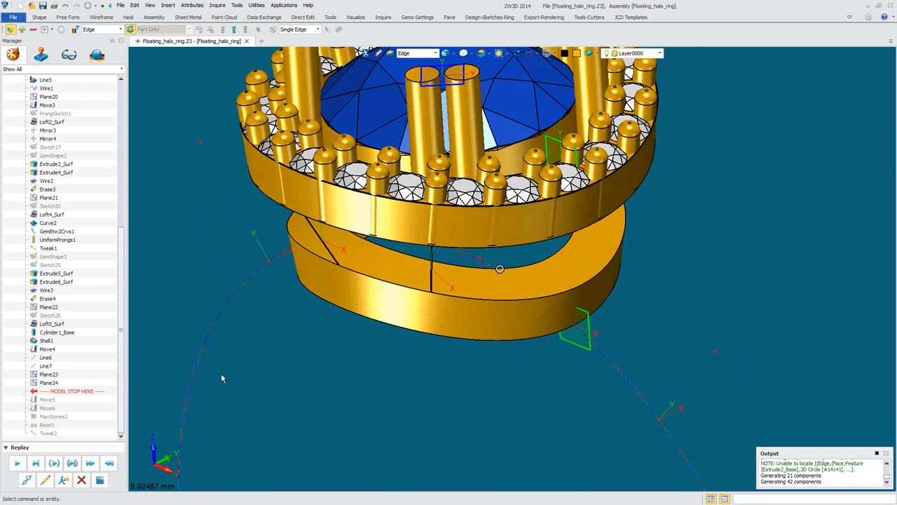
Replay Move5 and Move6 one at a time, undoing and redoing the last replay to compare the datum's orientation
click(17, 463)
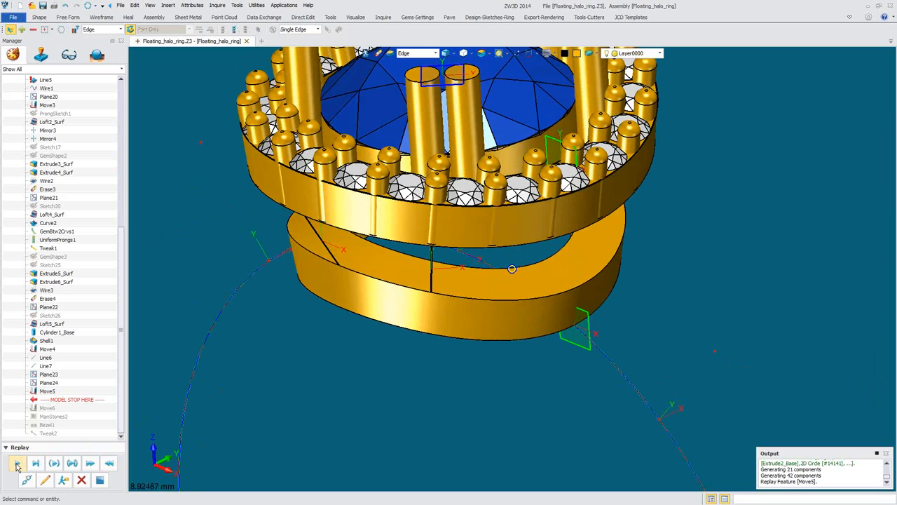
click(17, 463)
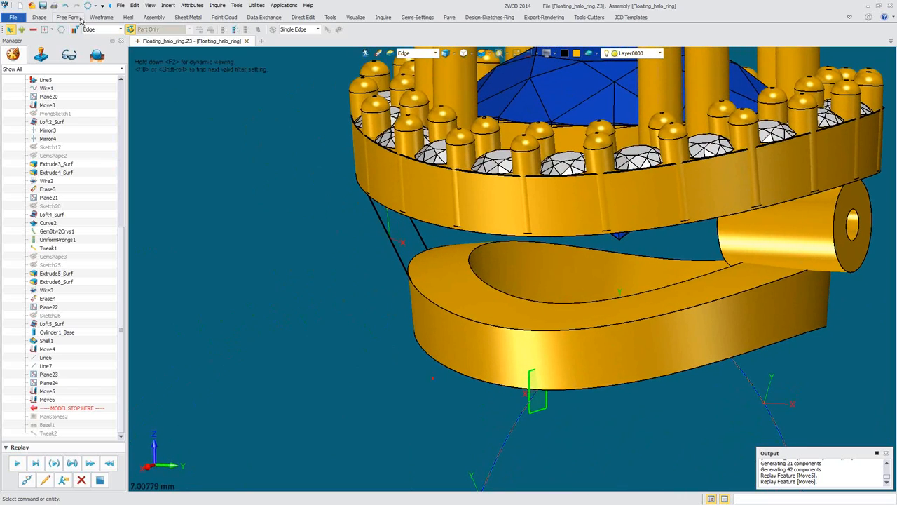
click(65, 5)
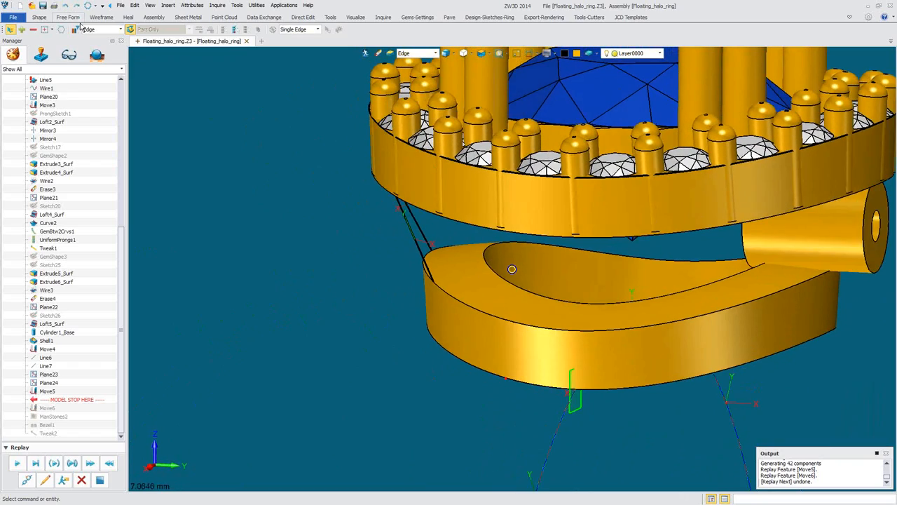
click(77, 5)
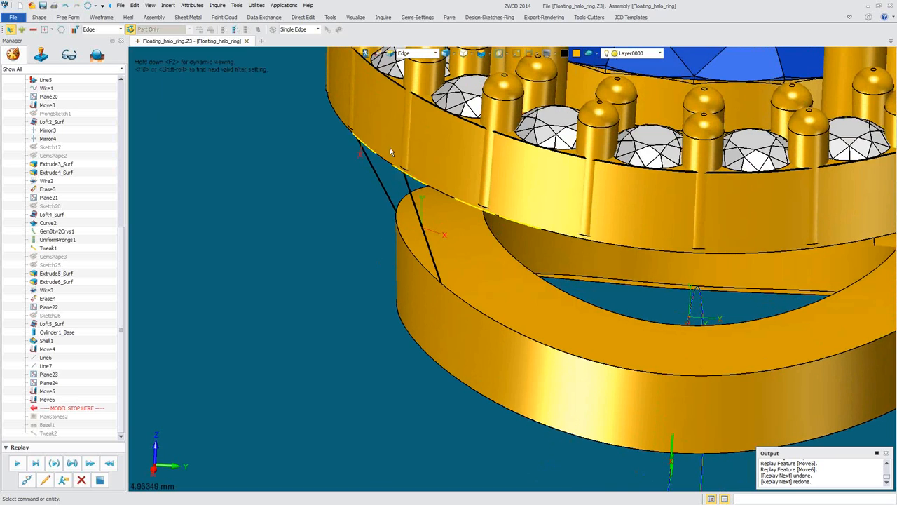
Rotate the second line's datum by -22 degrees about its own Y axis with the Move command
click(39, 17)
click(729, 37)
click(72, 103)
shift+right_click(313, 230)
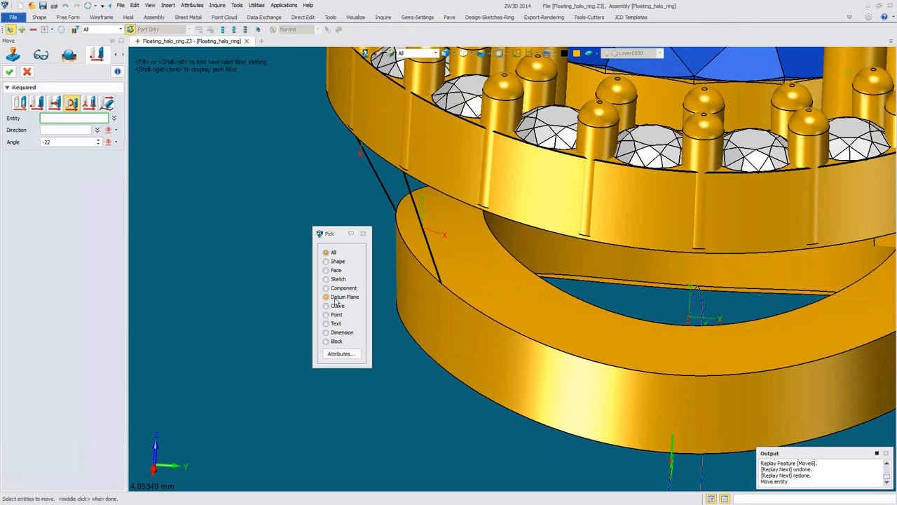
click(337, 302)
click(435, 233)
middle_click(435, 234)
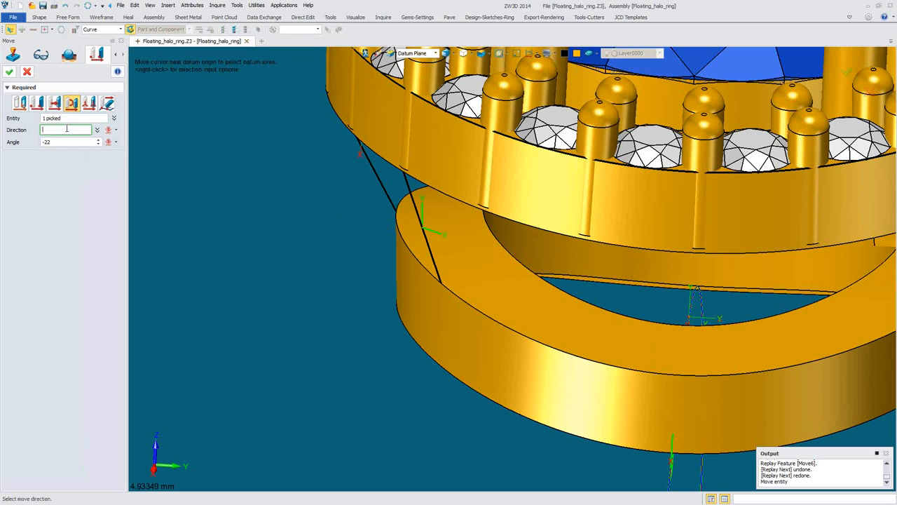
click(425, 208)
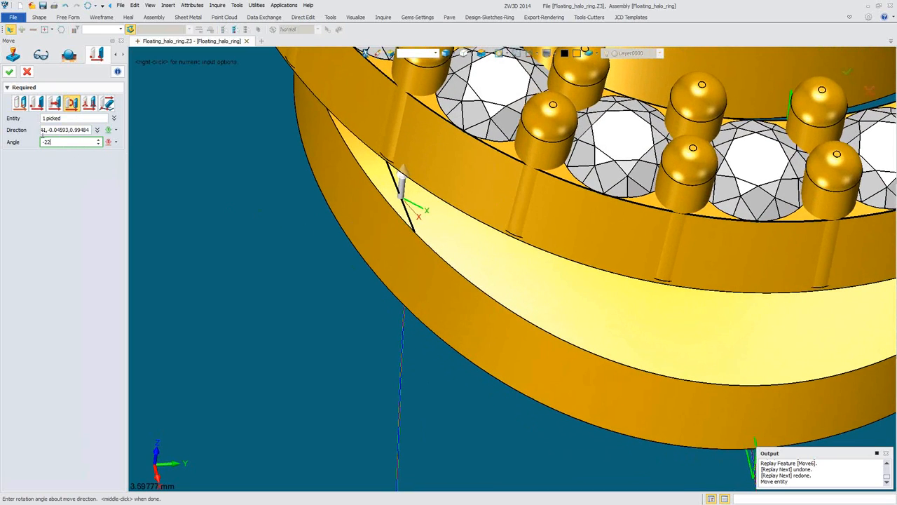
middle_click(267, 254)
Replay the remaining history to regenerate the stones and bezels on the rotated datum, and check their orientation
middle_drag(267, 254, 131, 330)
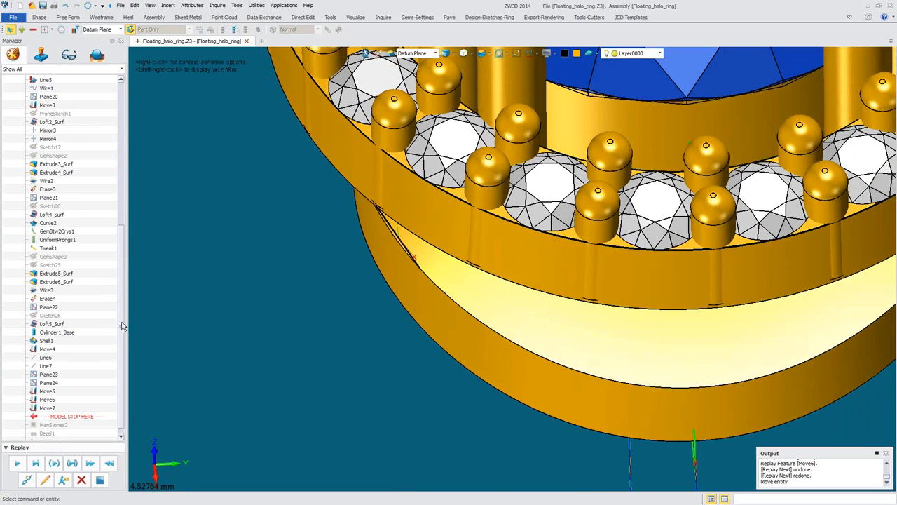
scroll(120, 325, down, 1)
click(36, 463)
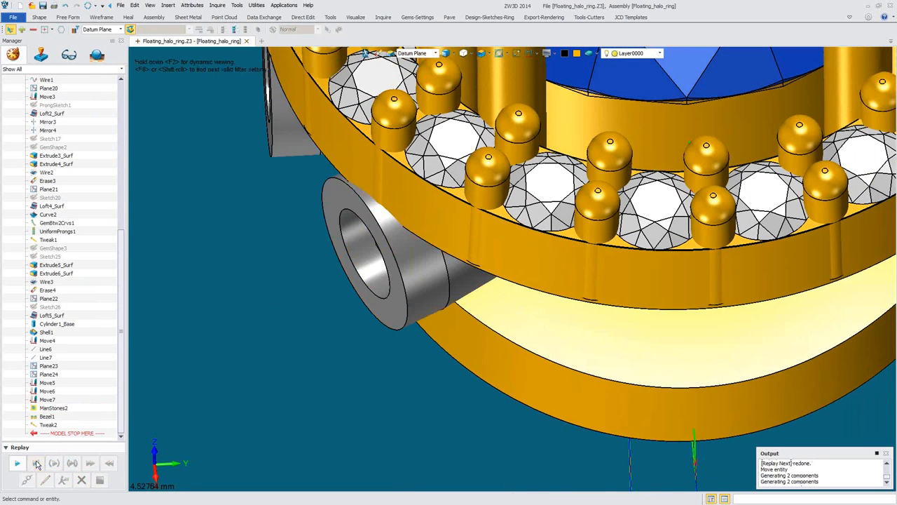
right_drag(280, 352, 445, 258)
scroll(353, 345, down, 3)
scroll(436, 261, down, 1)
Start the Tweak Tool, restrict picking to components, and load both round bezels' parameters for editing
click(591, 18)
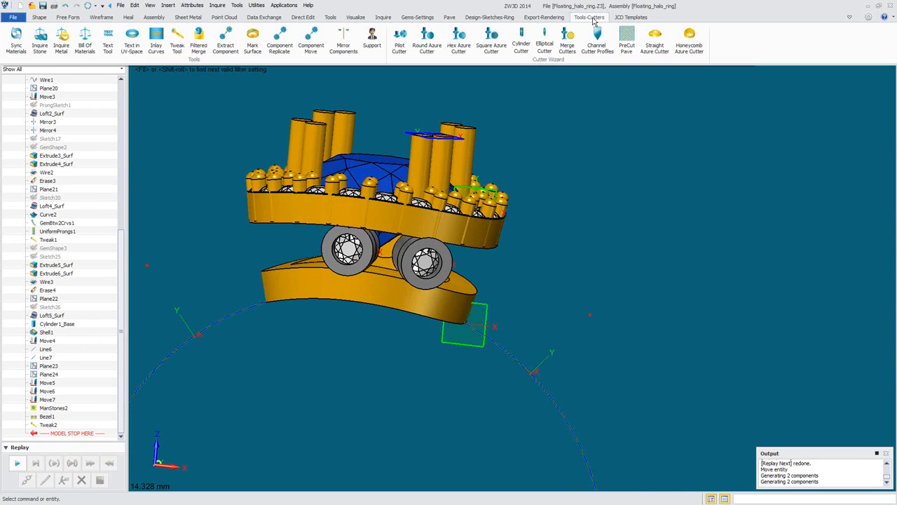
click(176, 42)
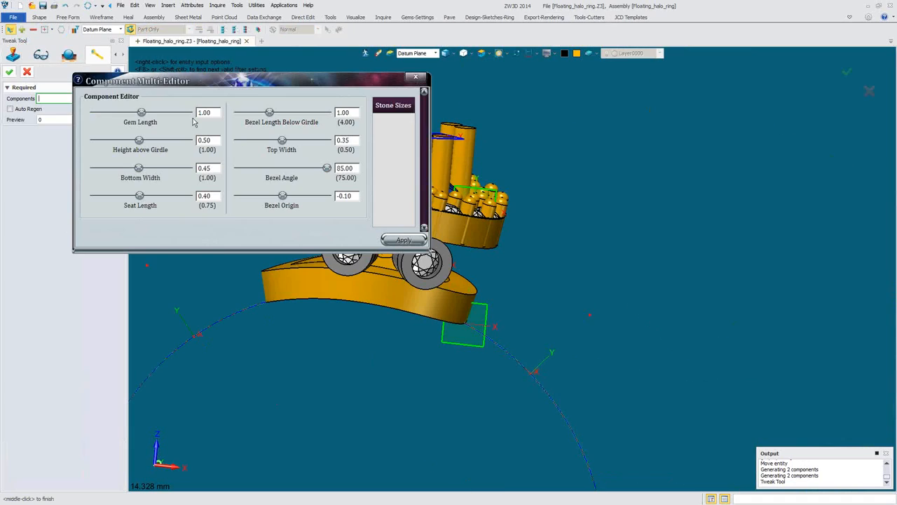
middle_drag(254, 300, 371, 315)
scroll(371, 315, up, 3)
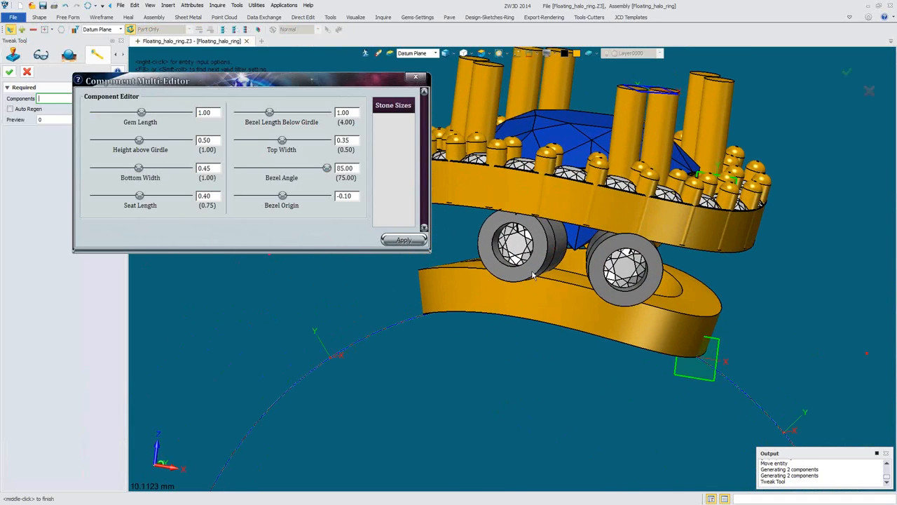
click(435, 53)
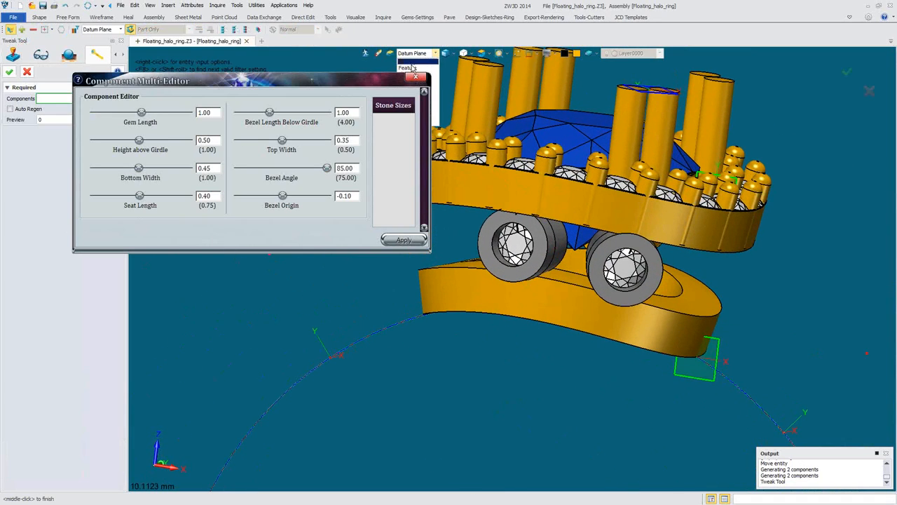
drag(393, 85, 346, 142)
click(410, 74)
click(486, 223)
click(608, 254)
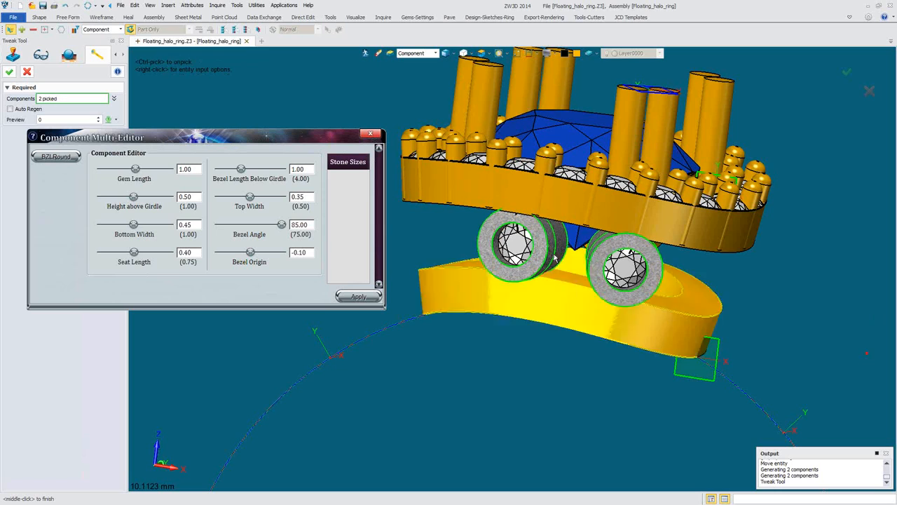
click(56, 155)
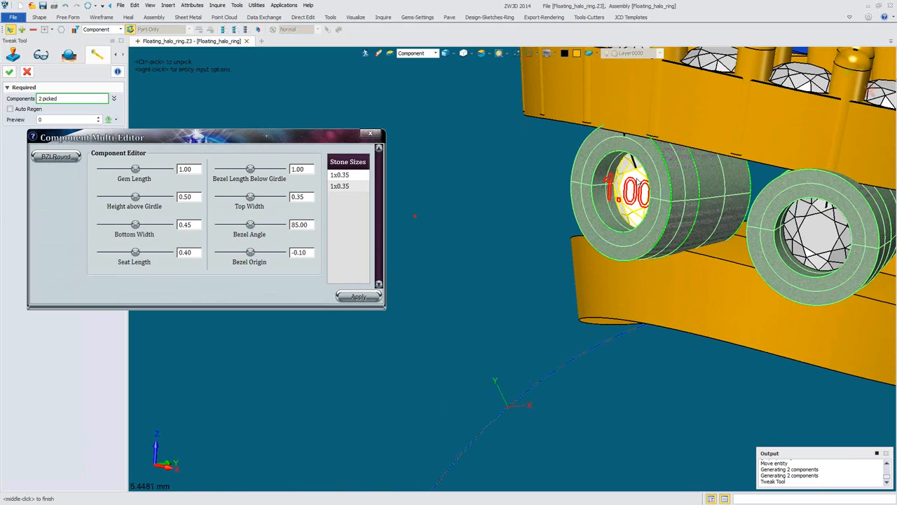
Set the top width of both round bezels to 0.25, apply it and finish the Tweak Tool
click(640, 195)
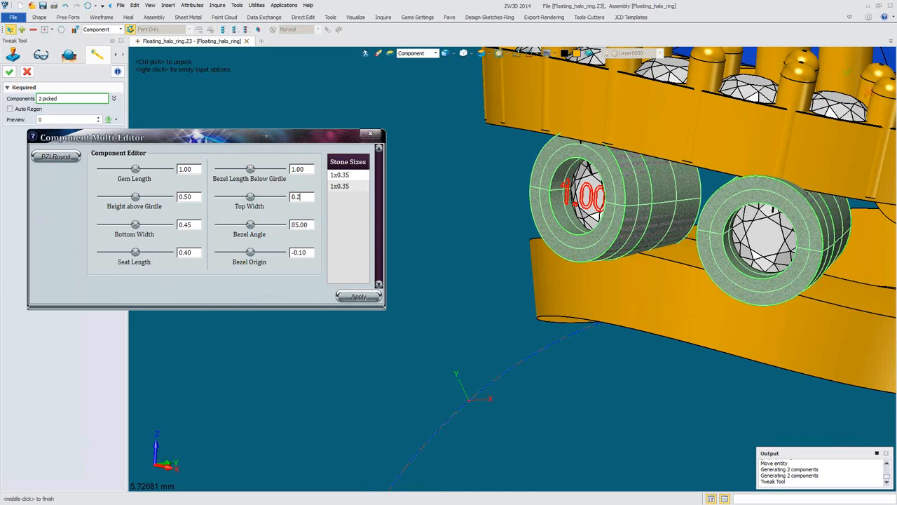
click(360, 297)
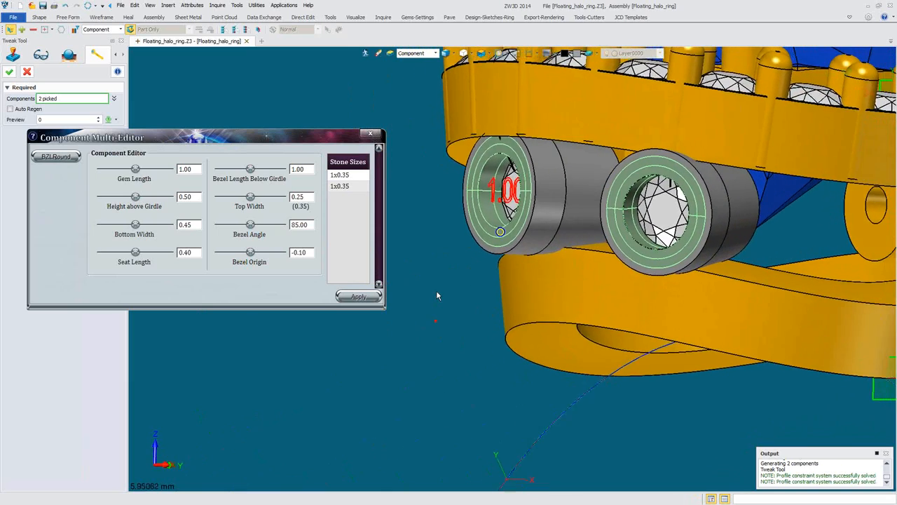
click(10, 72)
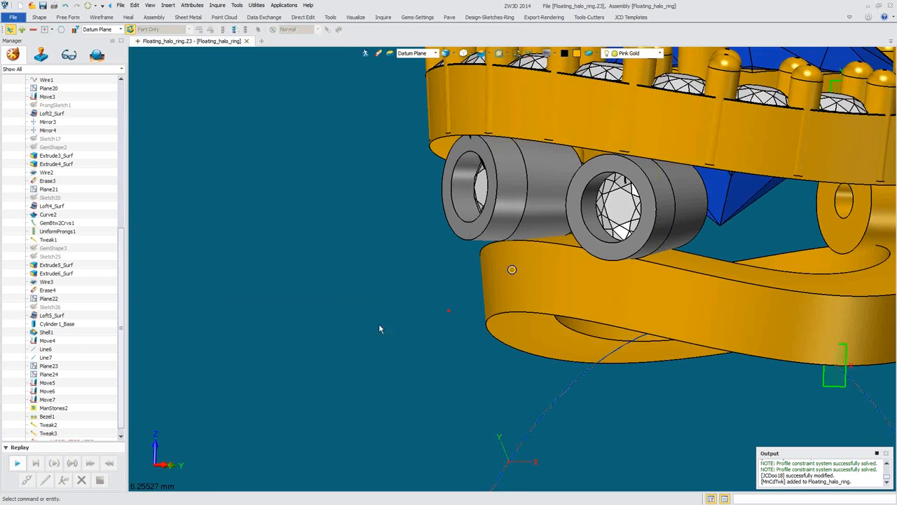
drag(120, 398, 121, 417)
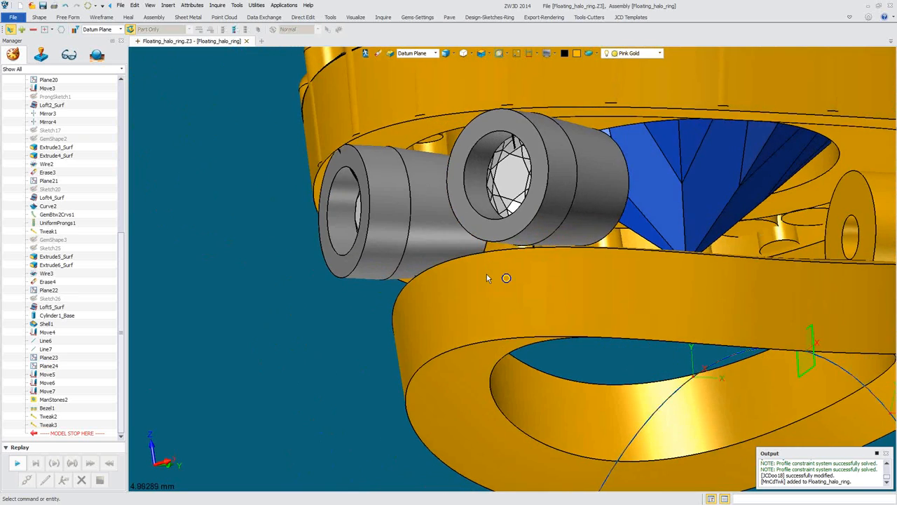
right_click(265, 302)
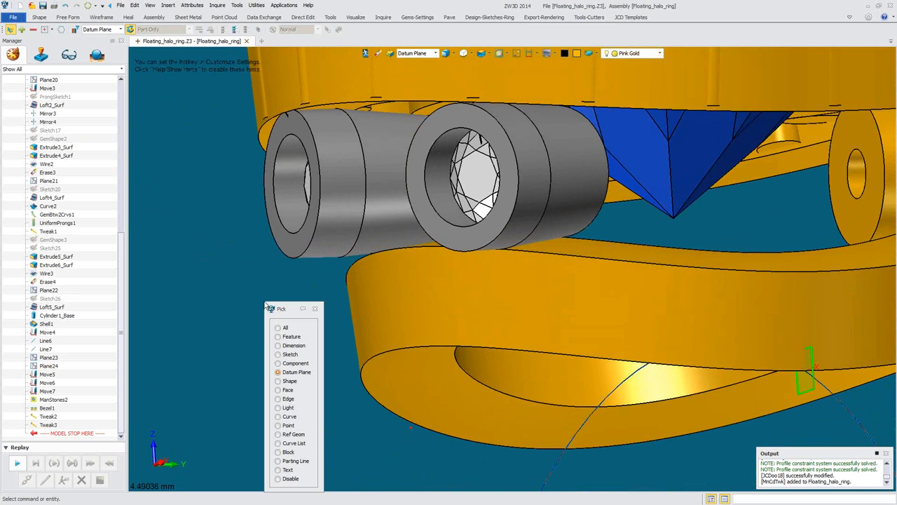
click(291, 391)
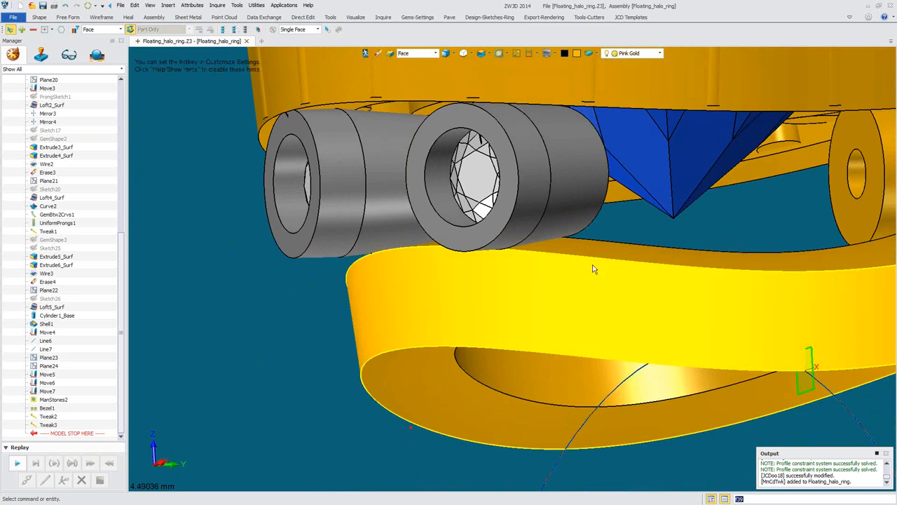
right_click(593, 249)
click(598, 233)
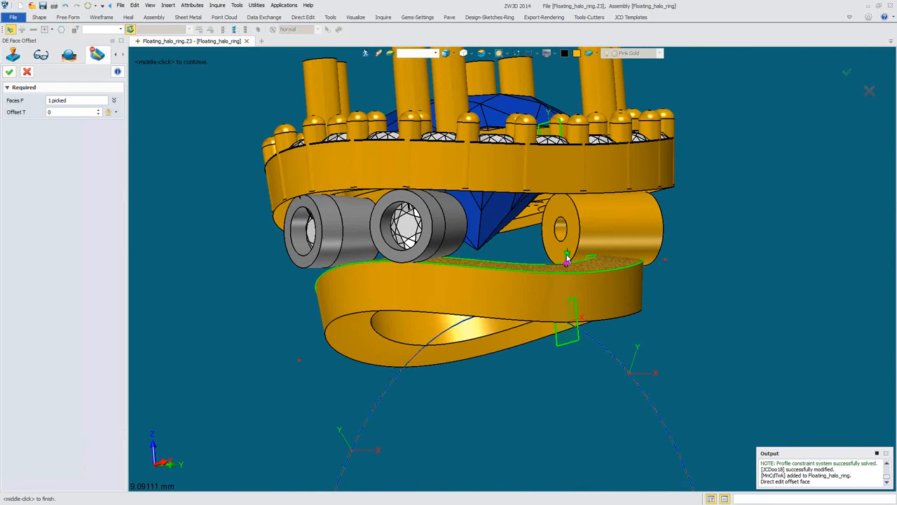
drag(566, 259, 570, 256)
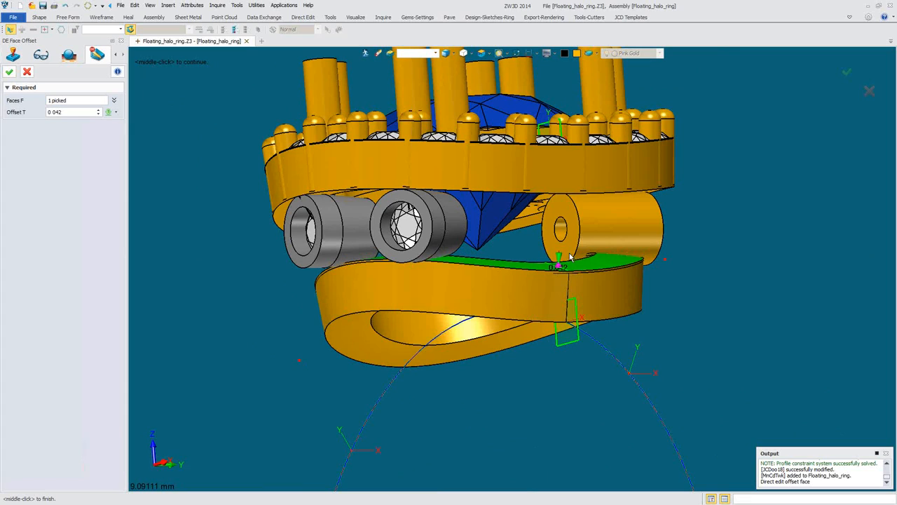
drag(570, 260, 551, 248)
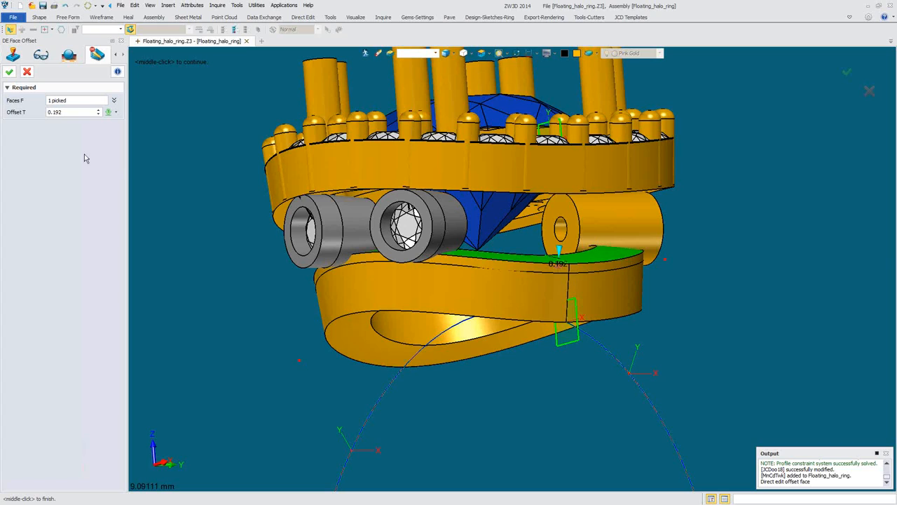
click(27, 72)
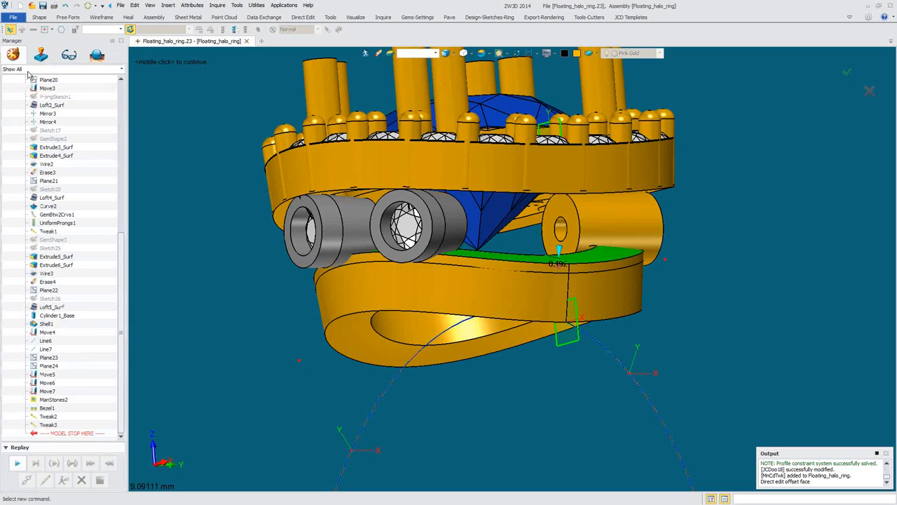
Offset the lower gallery's upper face about 0.056 mm upward with the Face Offset command
click(39, 17)
click(295, 39)
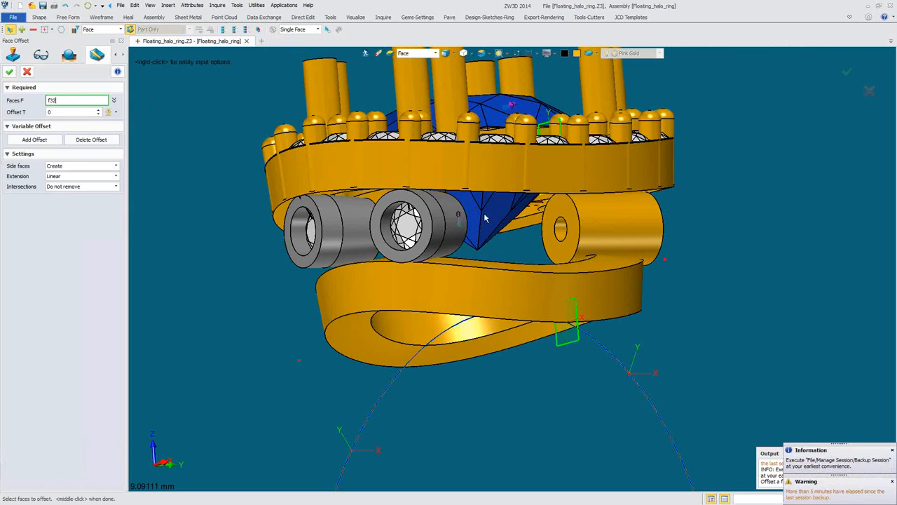
click(565, 258)
drag(569, 252, 567, 259)
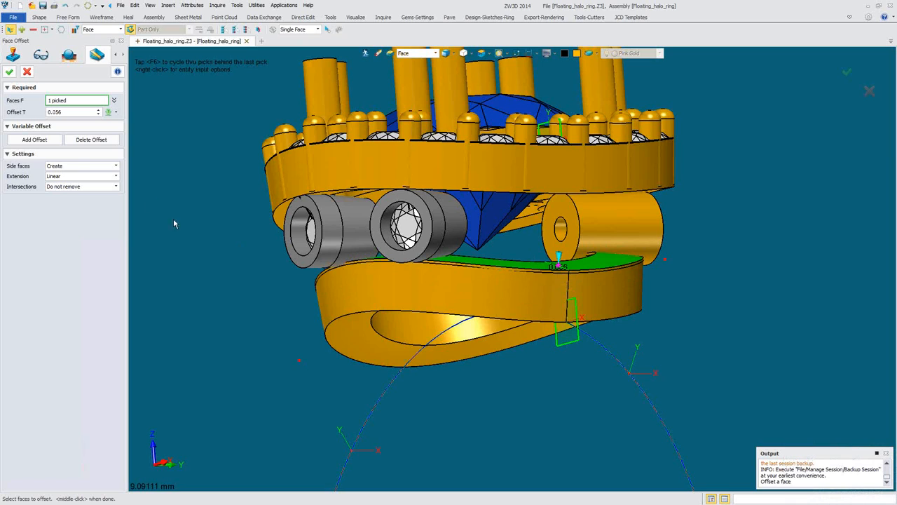
click(10, 72)
Mirror the second line's bezel and its stone across the red origin datum plane with Mirror Components
middle_drag(461, 290, 441, 265)
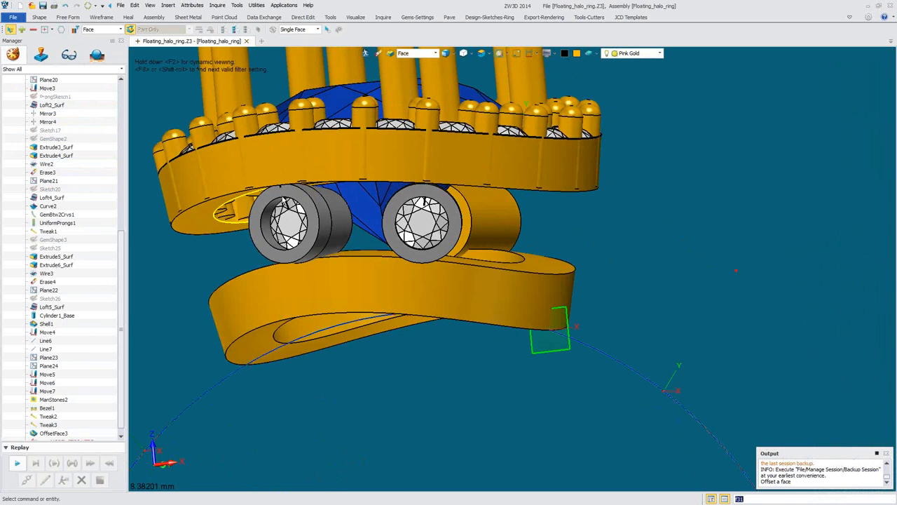
middle_drag(425, 350, 469, 350)
click(582, 18)
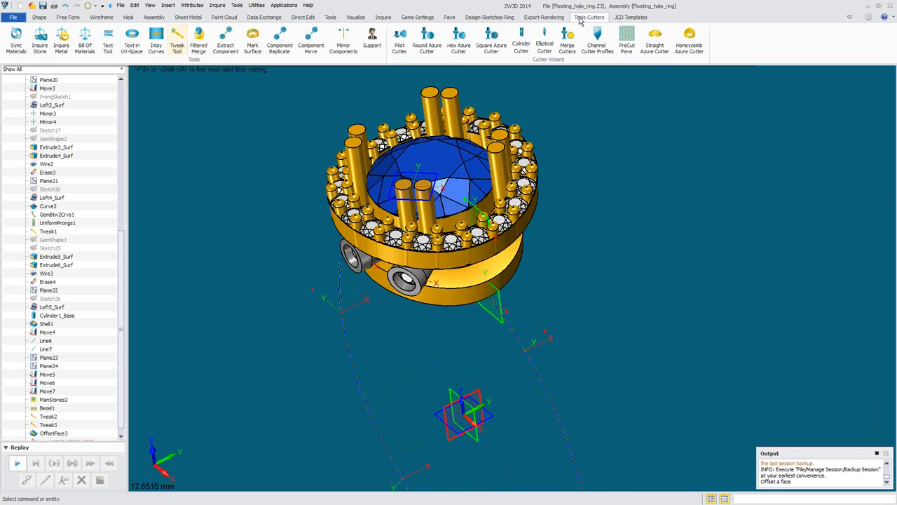
click(343, 41)
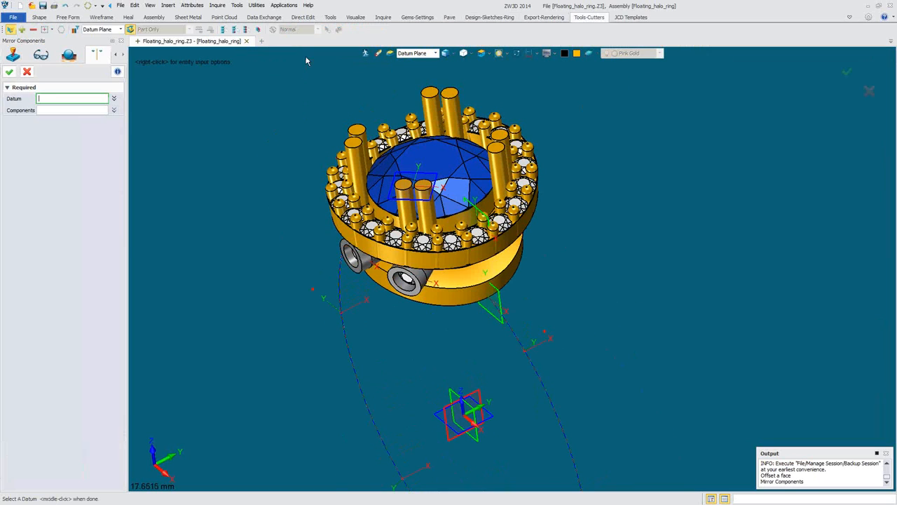
click(461, 417)
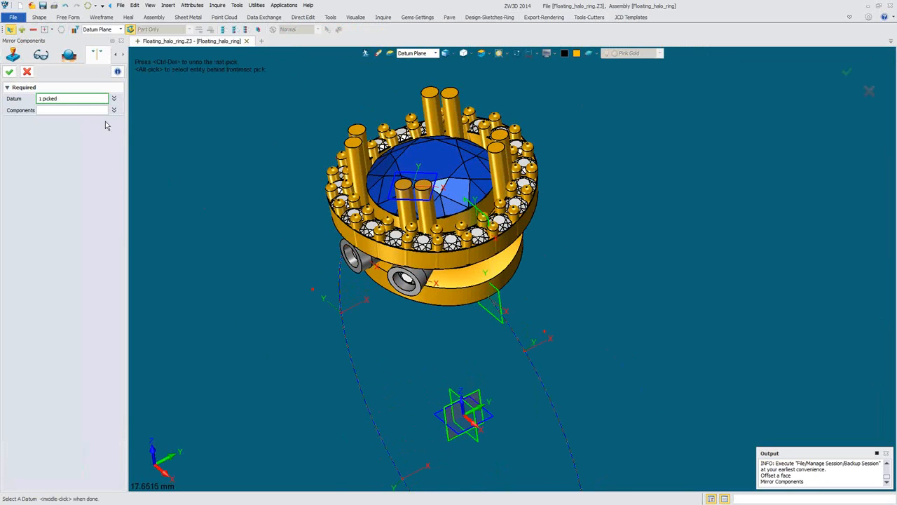
click(82, 111)
right_drag(320, 365, 366, 299)
click(431, 249)
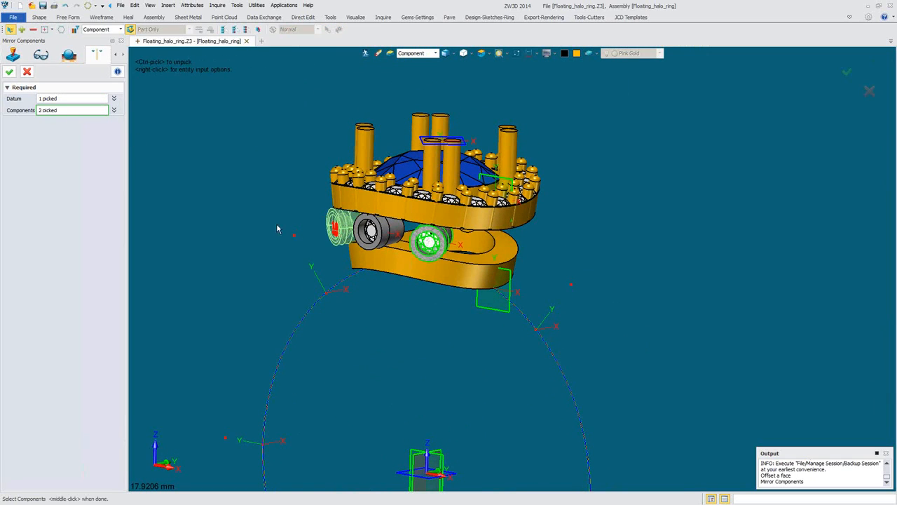
click(9, 71)
right_drag(420, 323, 298, 160)
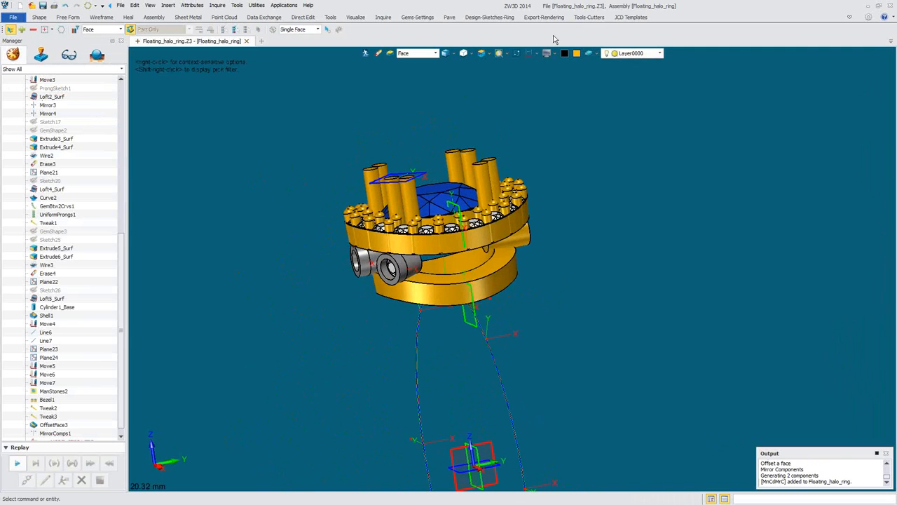
Mirror all three bezels and their stones across the SIDE datum to the opposite side of the ring with Mirror Components
click(589, 16)
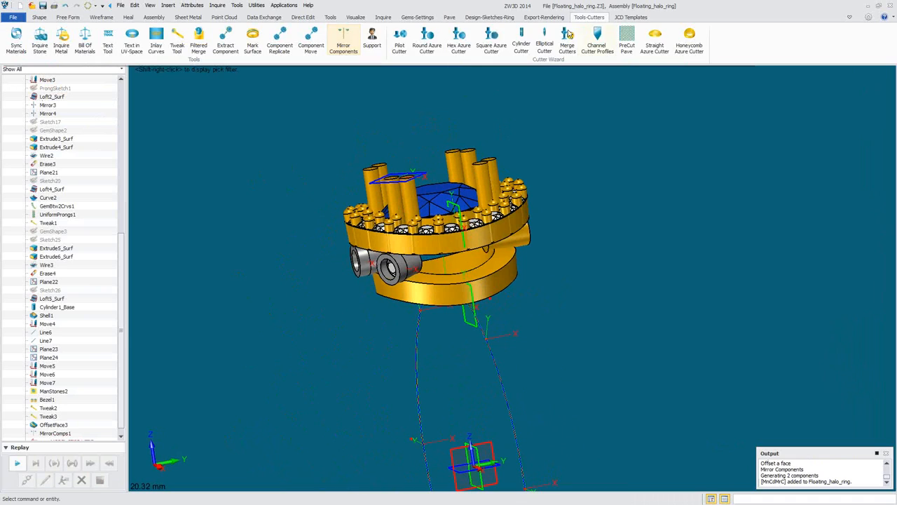
click(342, 39)
right_drag(330, 280, 384, 339)
click(422, 402)
click(415, 392)
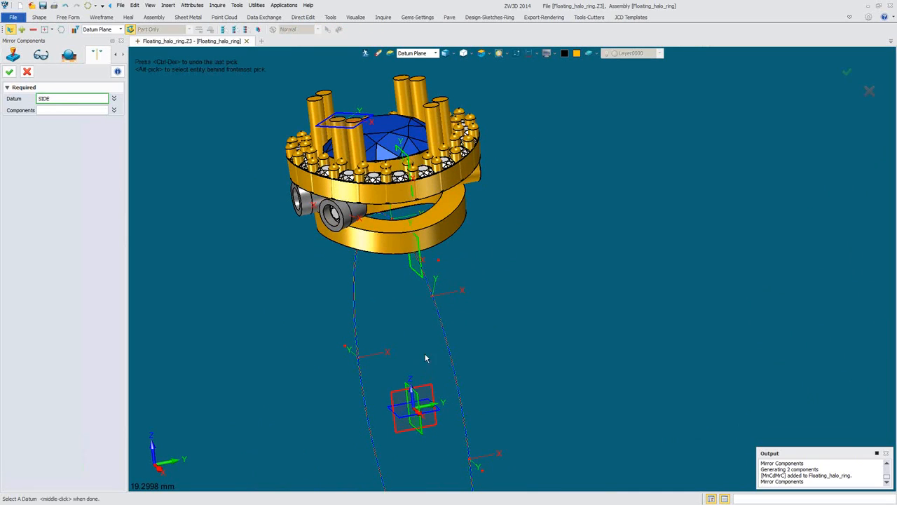
click(79, 109)
right_drag(290, 275, 310, 279)
click(350, 211)
click(418, 229)
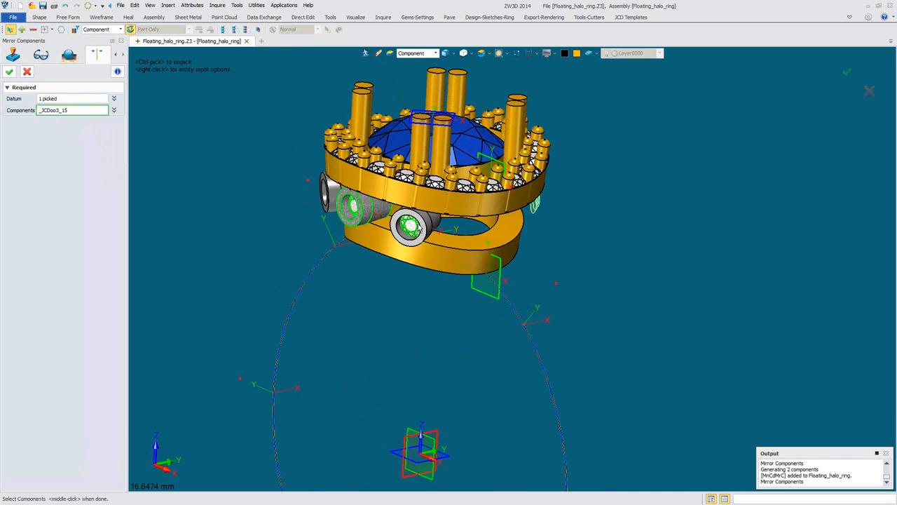
click(424, 222)
right_drag(320, 250, 371, 218)
click(371, 222)
right_drag(264, 185, 231, 182)
click(9, 72)
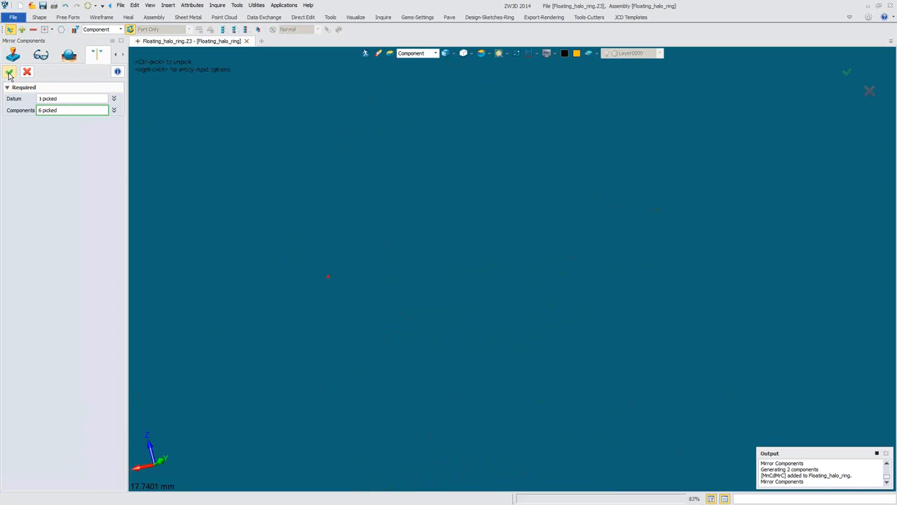
right_drag(333, 223, 502, 216)
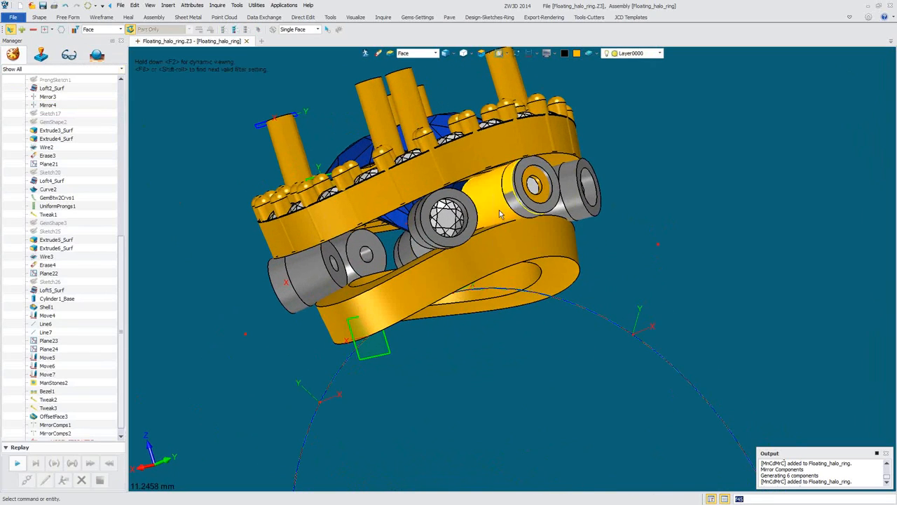
Restrict picking to shapes and erase the gold hollow cylinder between the halo and the lower gallery
right_click(502, 215)
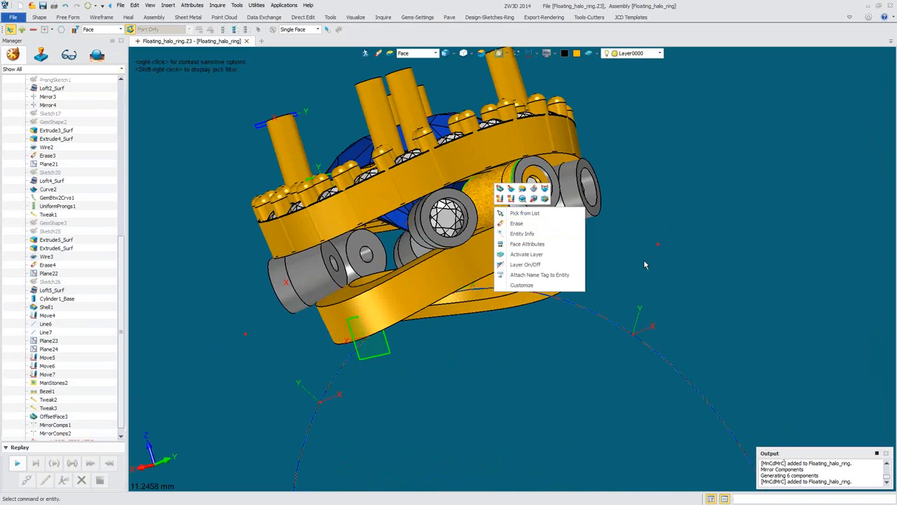
click(644, 259)
shift+right_click(643, 259)
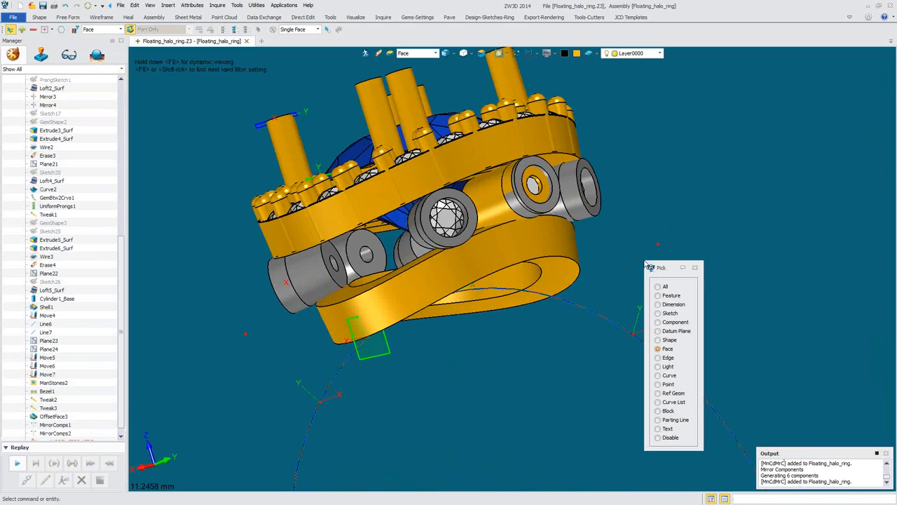
click(667, 339)
right_click(493, 206)
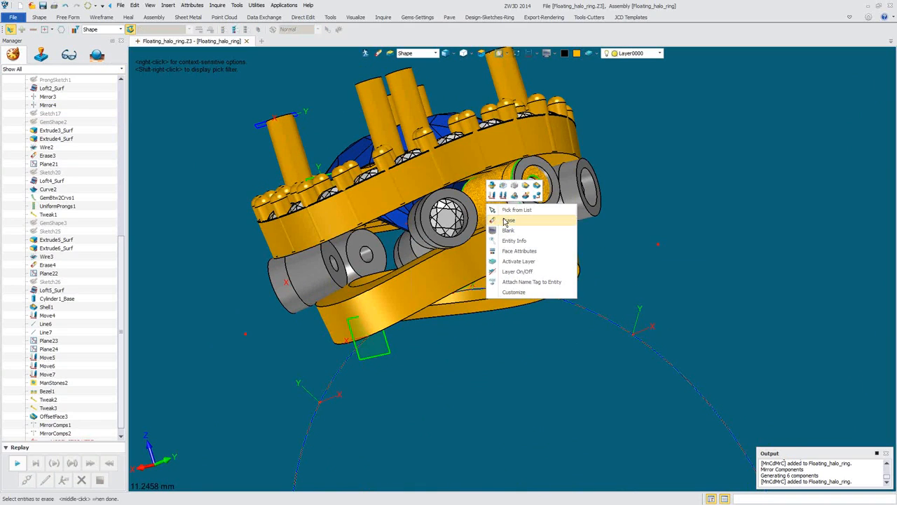
click(504, 221)
key(ctrl+Right)
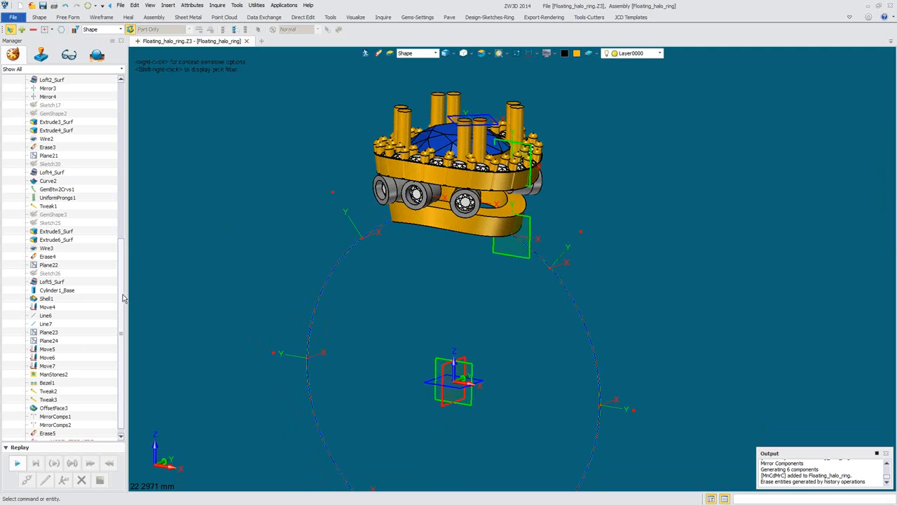
Roll the history back to just after Move4 and terminate the replay, discarding the unplayed operations
scroll(126, 296, down, 1)
drag(70, 432, 80, 228)
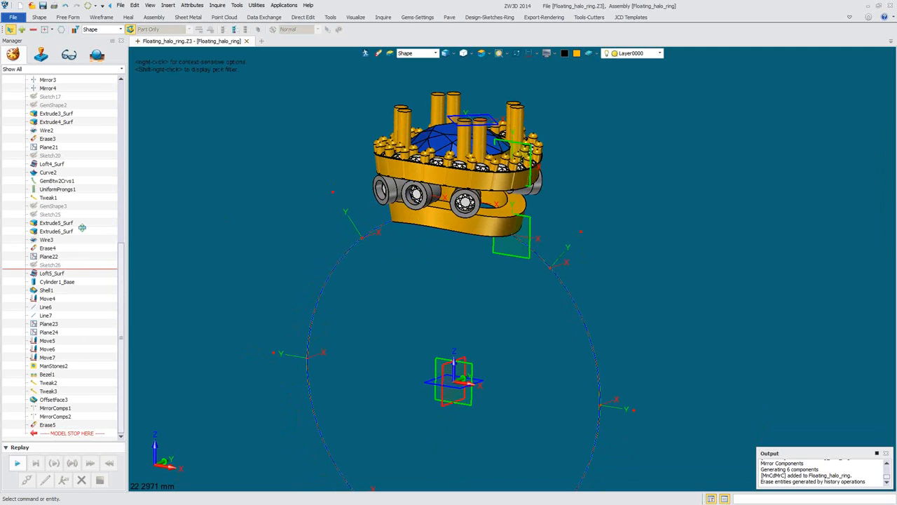
mouse_move(86, 329)
mouse_down()
mouse_move(85, 344)
mouse_move(83, 302)
mouse_up()
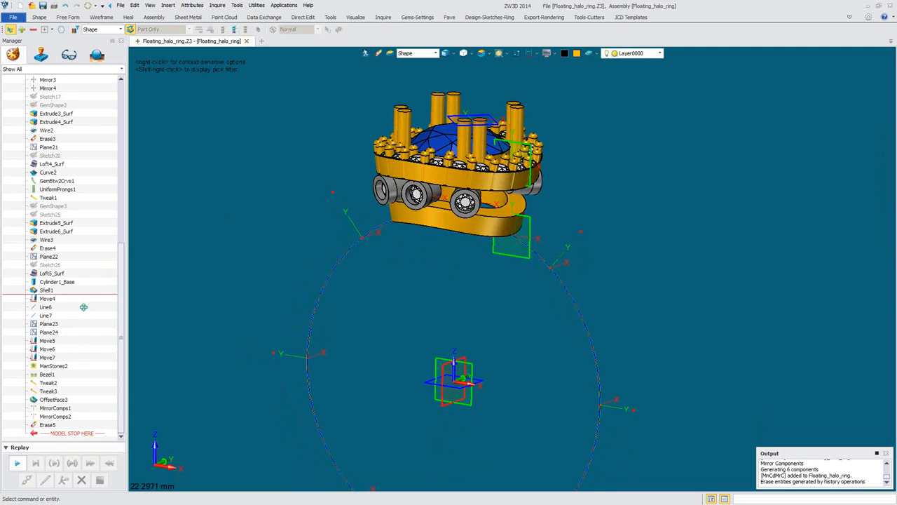
drag(85, 314, 86, 313)
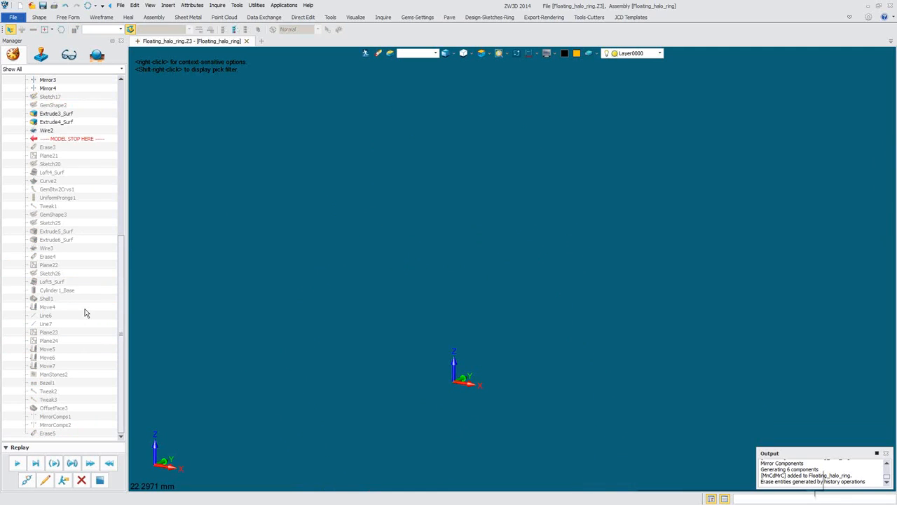
click(100, 481)
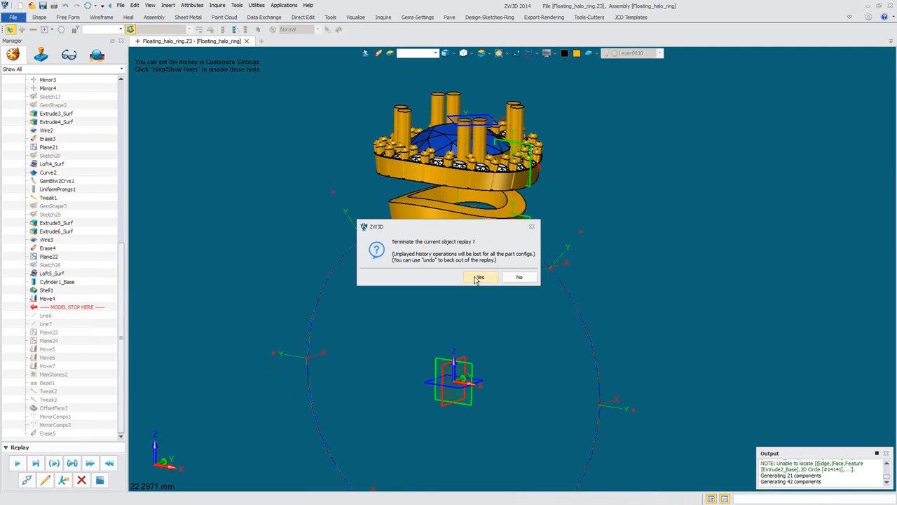
click(474, 280)
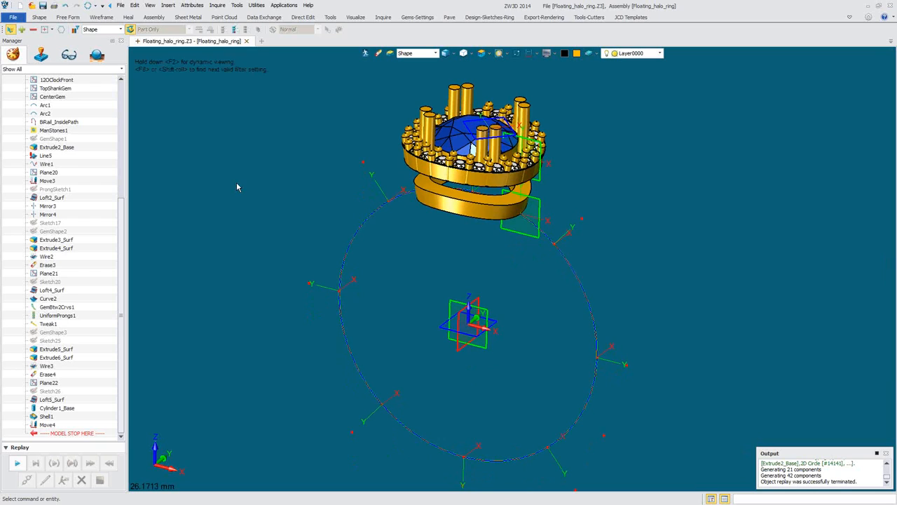
Create a variable named Control_Ctr_Wind_Diam1 with an expression value of 10
click(168, 5)
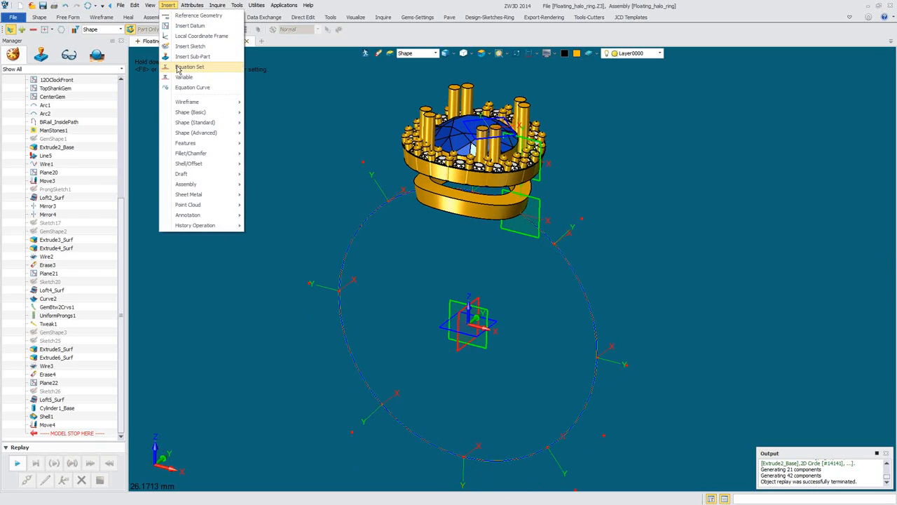
click(183, 76)
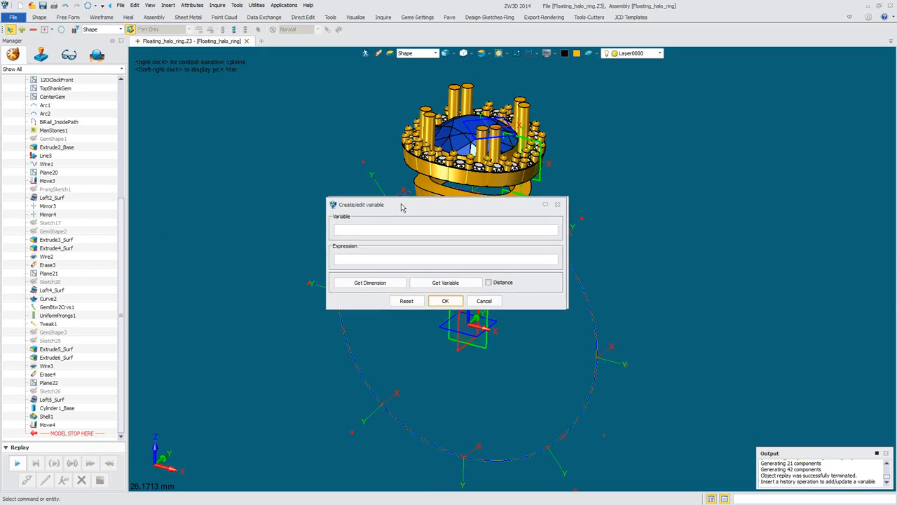
drag(402, 207, 246, 254)
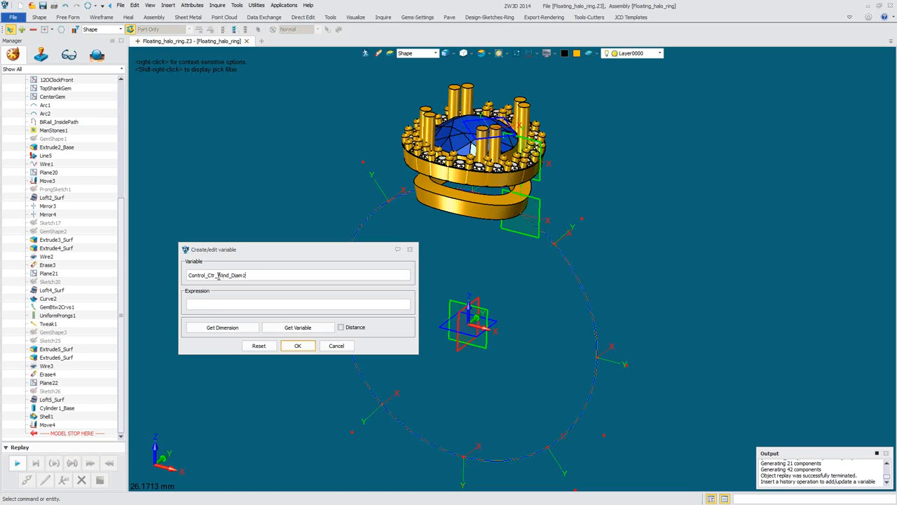
mouse_move(449, 267)
right_down()
mouse_move(438, 257)
mouse_move(451, 261)
right_up()
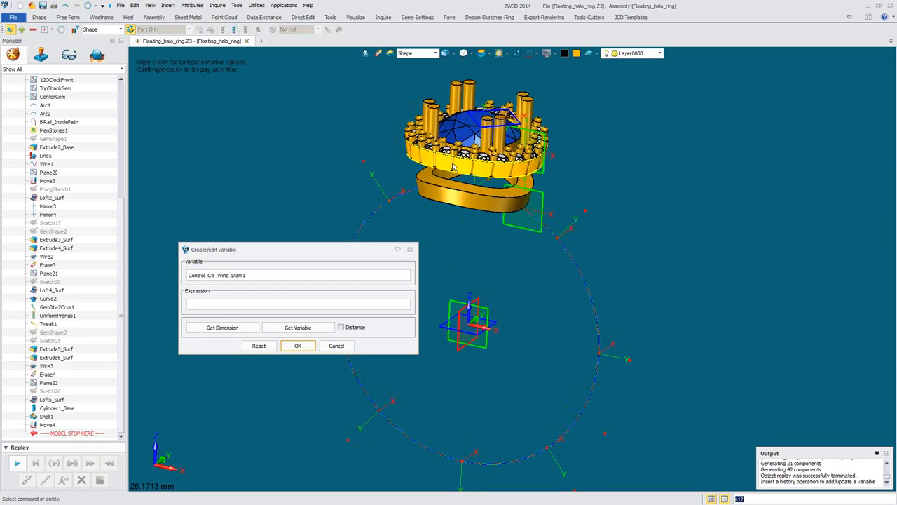
mouse_move(448, 226)
right_down()
mouse_move(413, 200)
mouse_move(432, 221)
right_up()
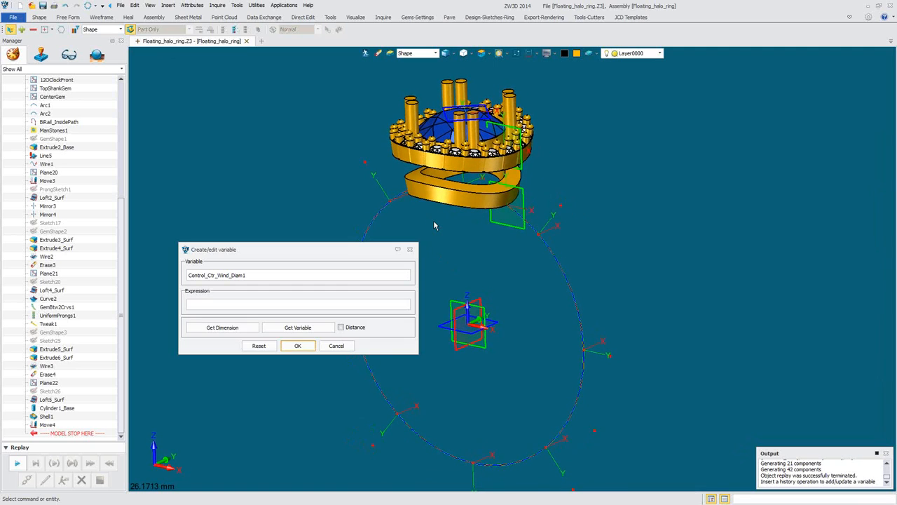
click(198, 304)
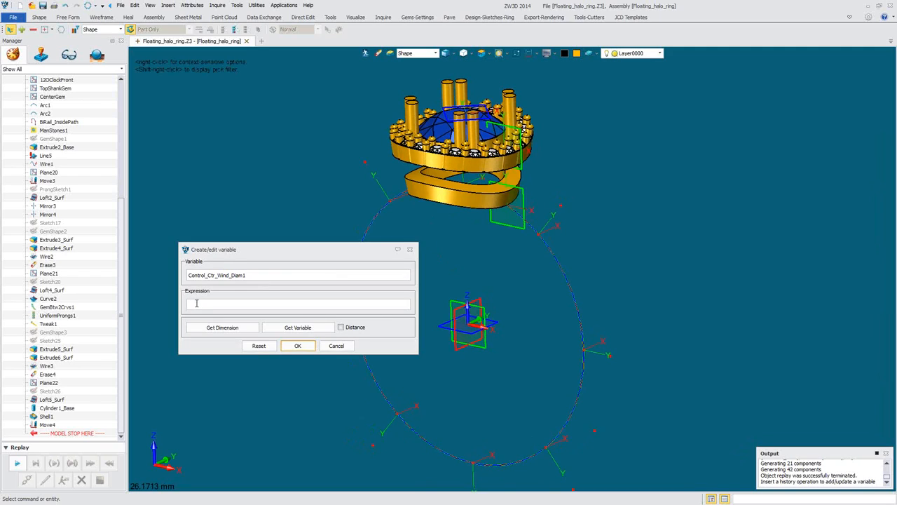
text(10)
click(297, 346)
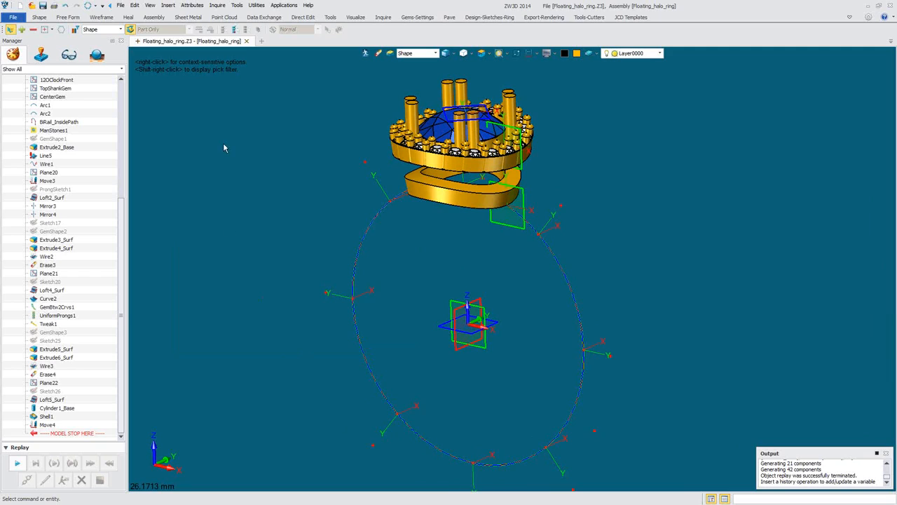
Create a variable named Control_Diam_Wind_Side with an expression value of 25
click(168, 9)
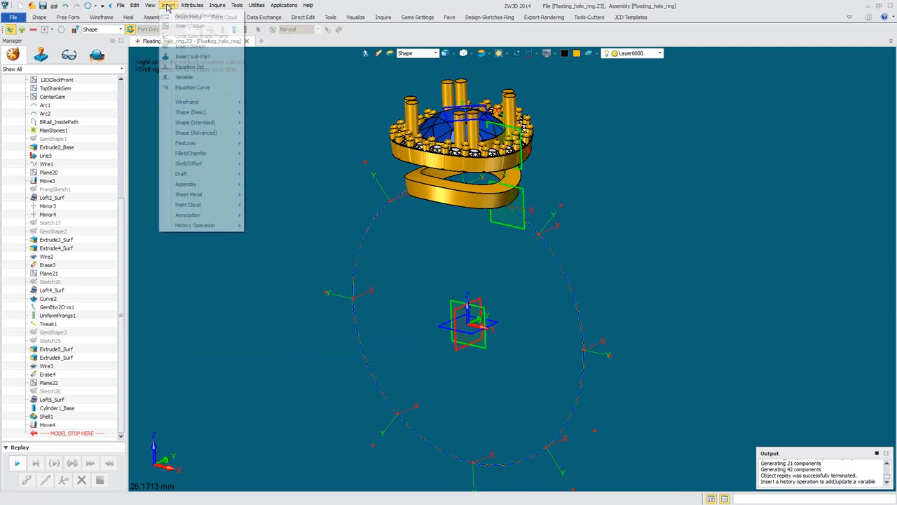
click(186, 75)
drag(379, 205, 258, 212)
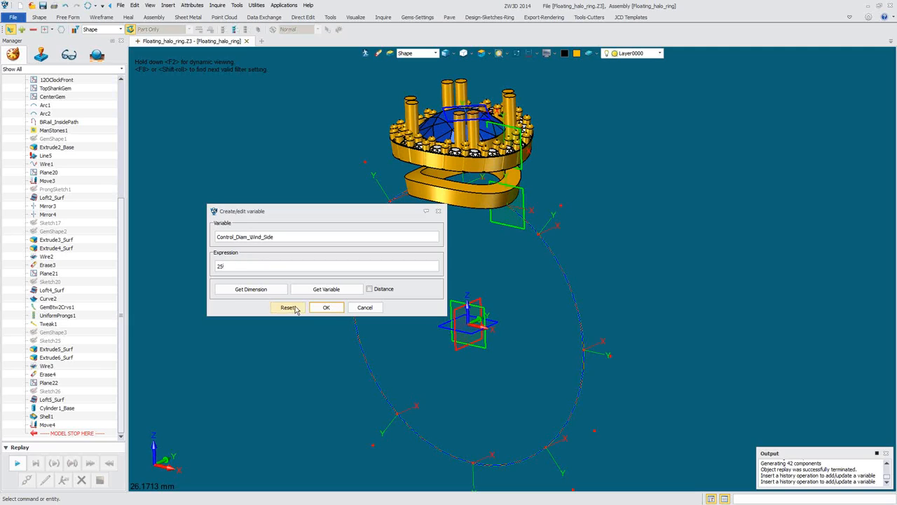
click(326, 307)
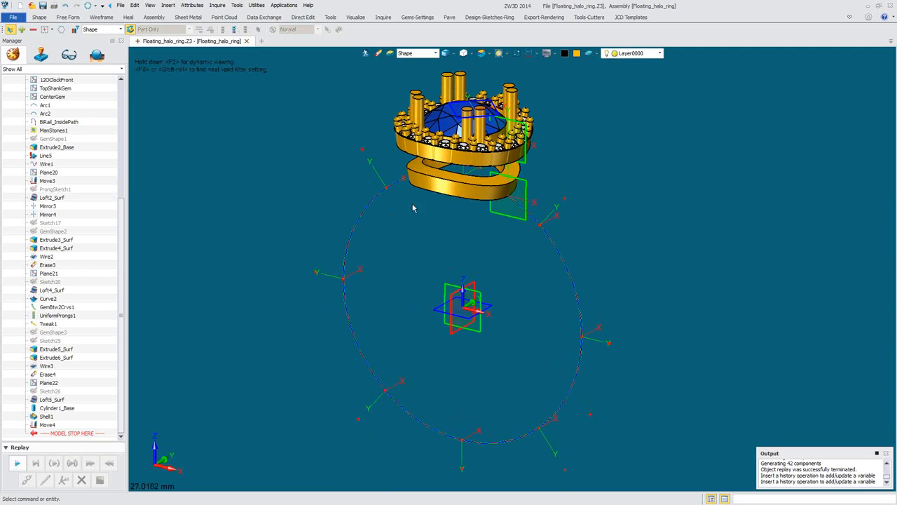
Create a variable named Control_Dia_Side_Position with an expression value of 45
click(169, 5)
click(183, 77)
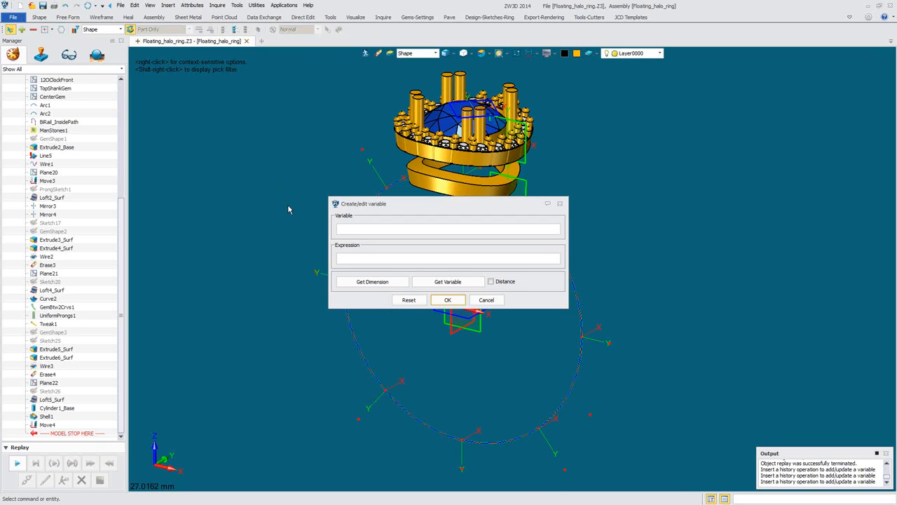
text(d)
key(BackSpace)
text(Control_Da)
key(BackSpace)
text(ia)
text(_Side)
text(_Fo)
text(s)
text(ition)
key(Tab)
text(45)
click(446, 301)
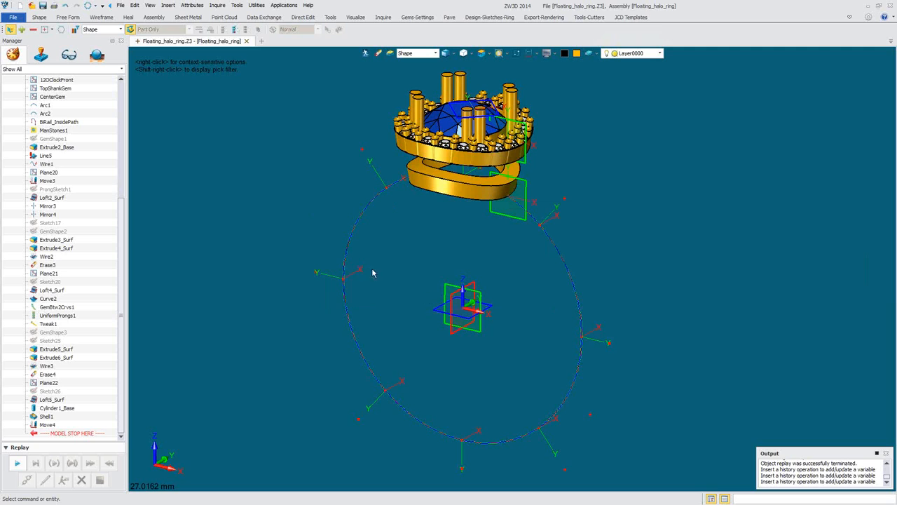
Set up a single rotated Copy of the red origin datum plane, using the Z axis as its direction
scroll(298, 168, down, 2)
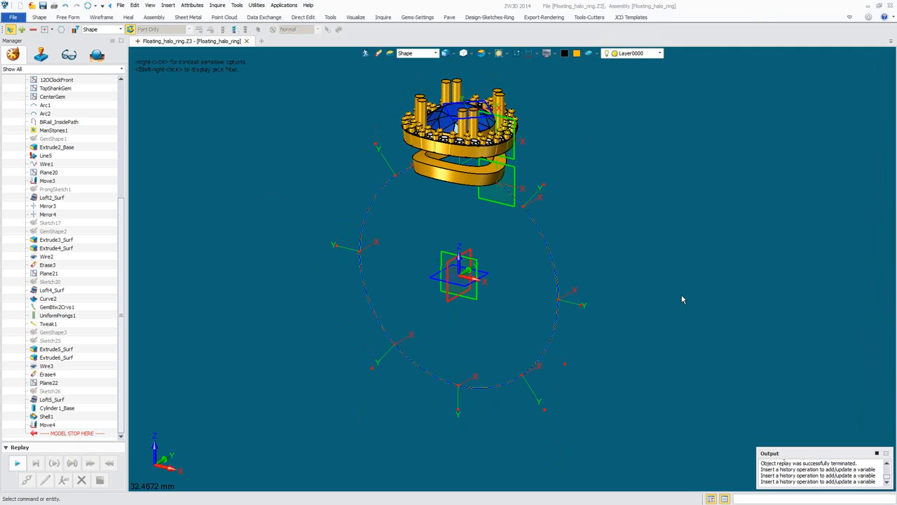
scroll(305, 211, up, 2)
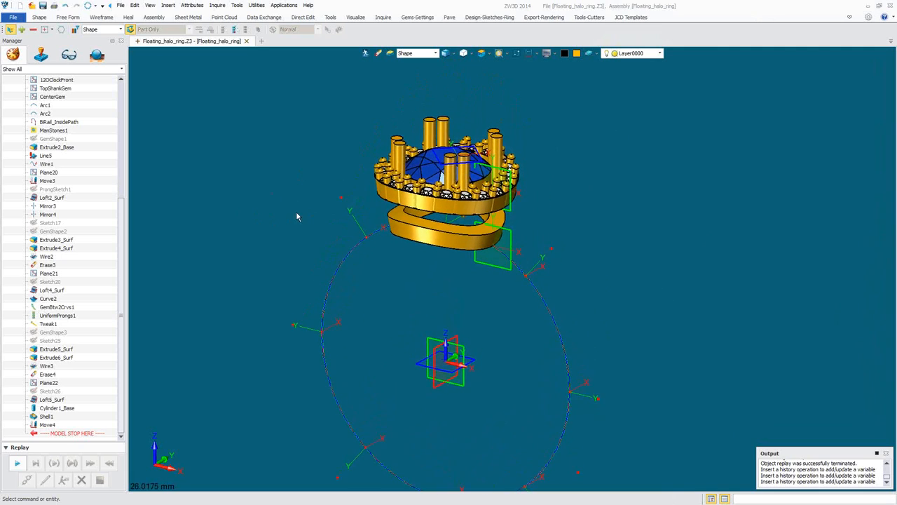
click(40, 17)
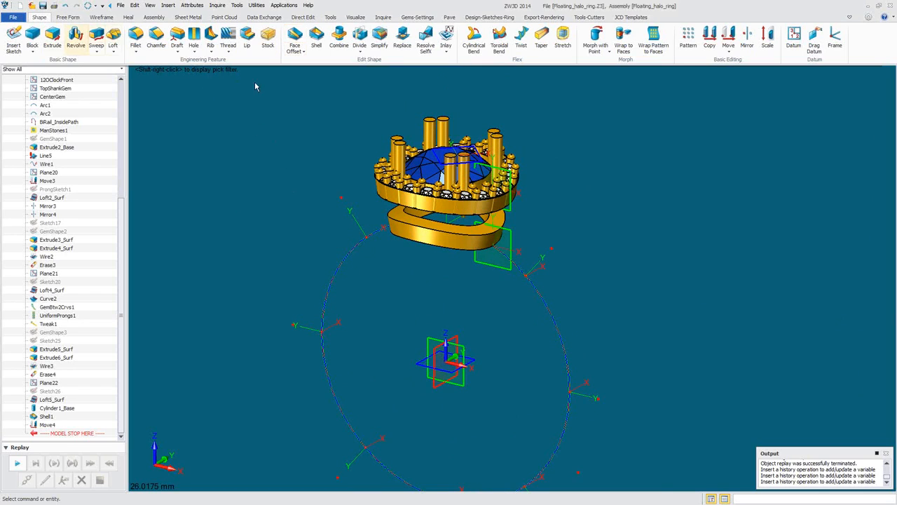
click(709, 40)
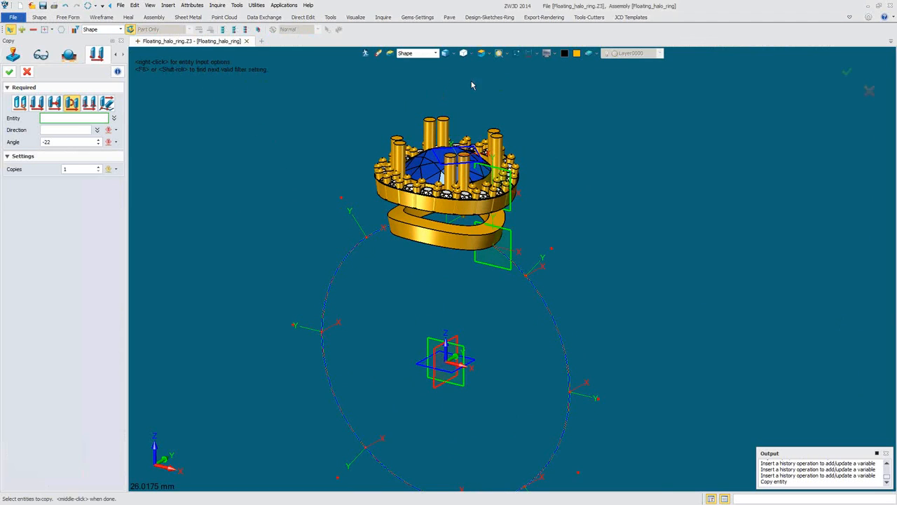
click(417, 55)
click(412, 84)
click(434, 355)
scroll(220, 251, down, 3)
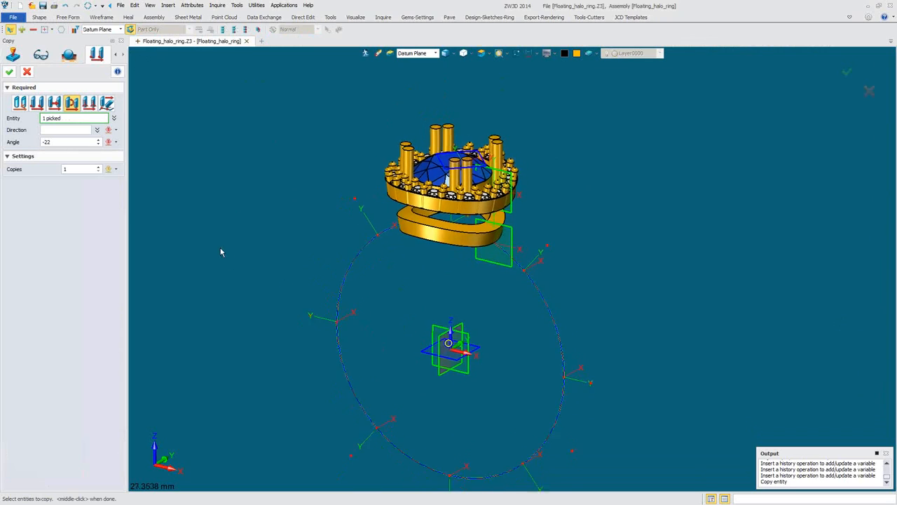
scroll(209, 239, up, 2)
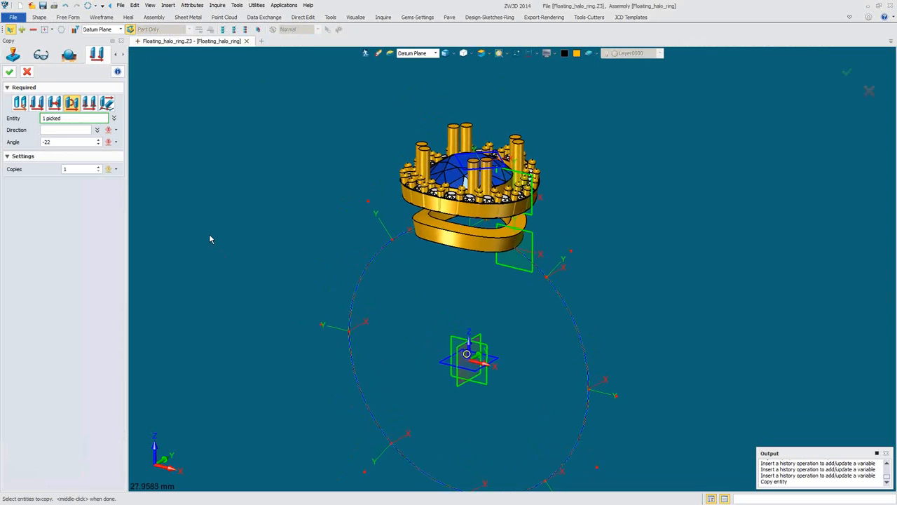
click(67, 131)
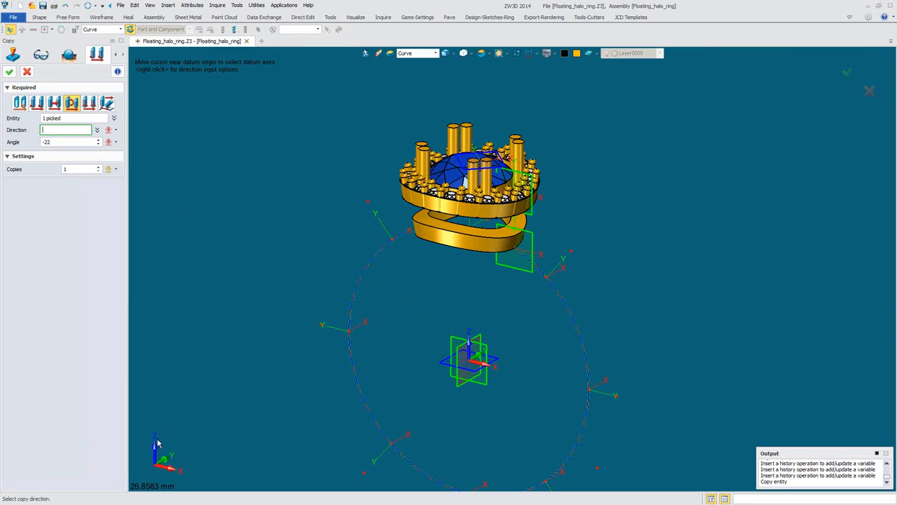
click(470, 354)
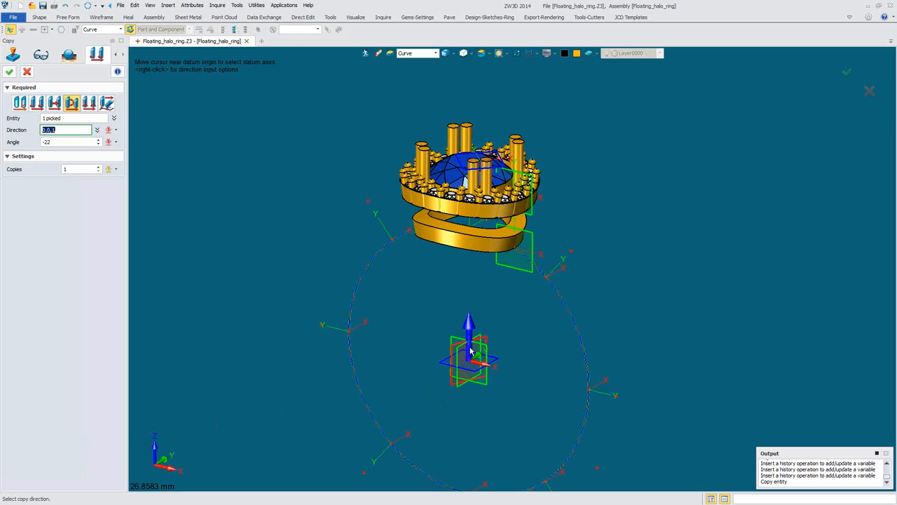
right_click(261, 212)
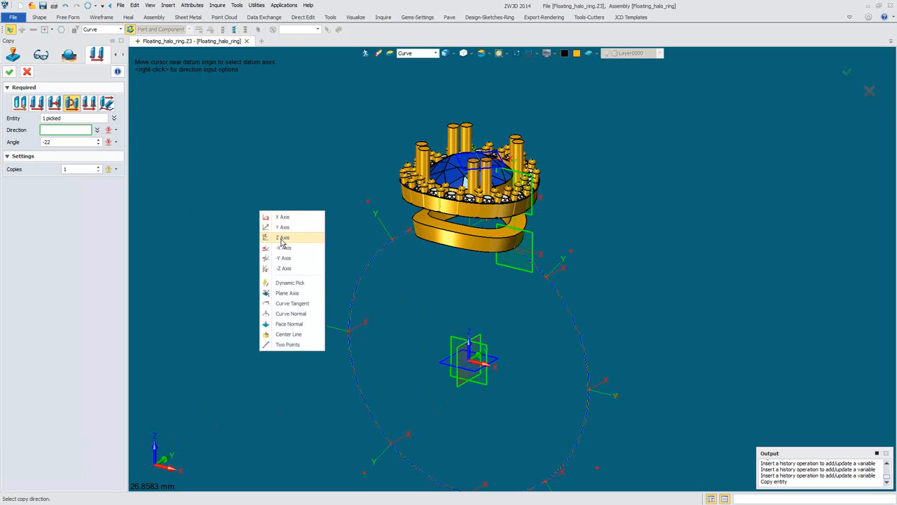
click(282, 239)
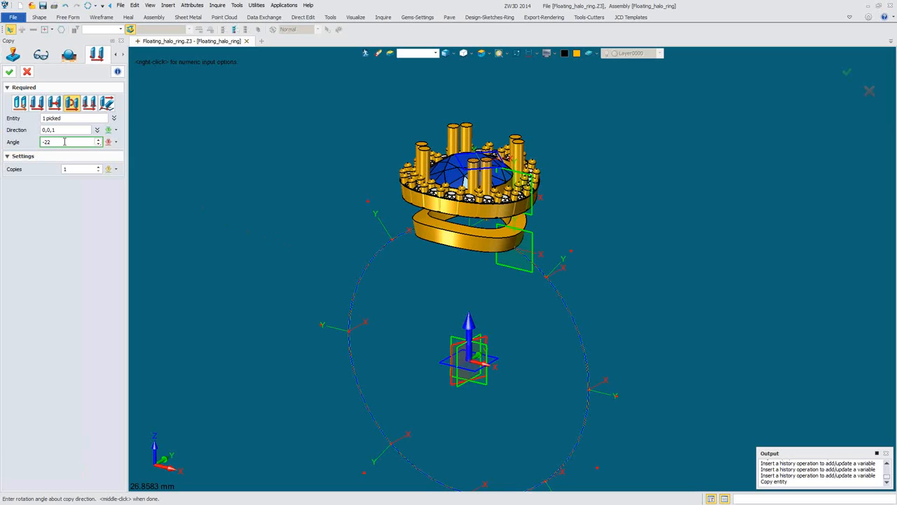
Set the copy's rotation angle to the Control_Dia_Side_Position variable through an expression and complete the plane copy
right_click(180, 129)
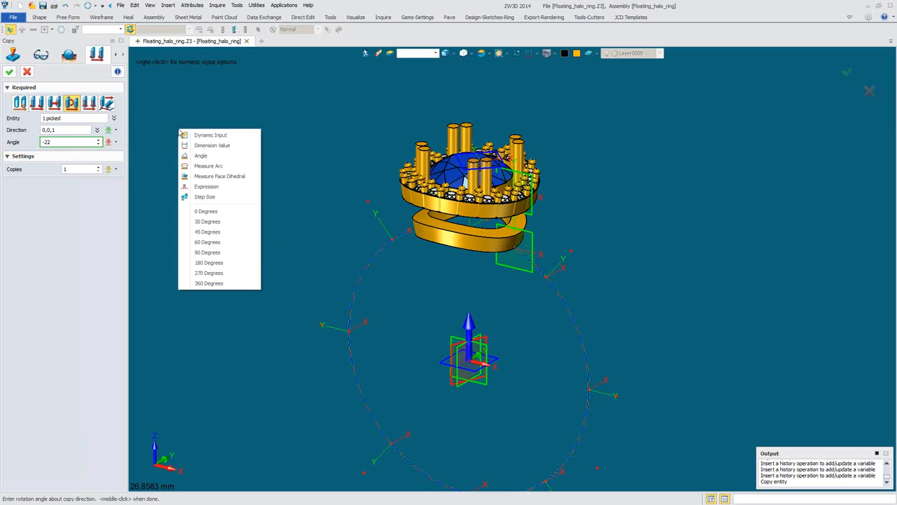
click(208, 187)
click(166, 133)
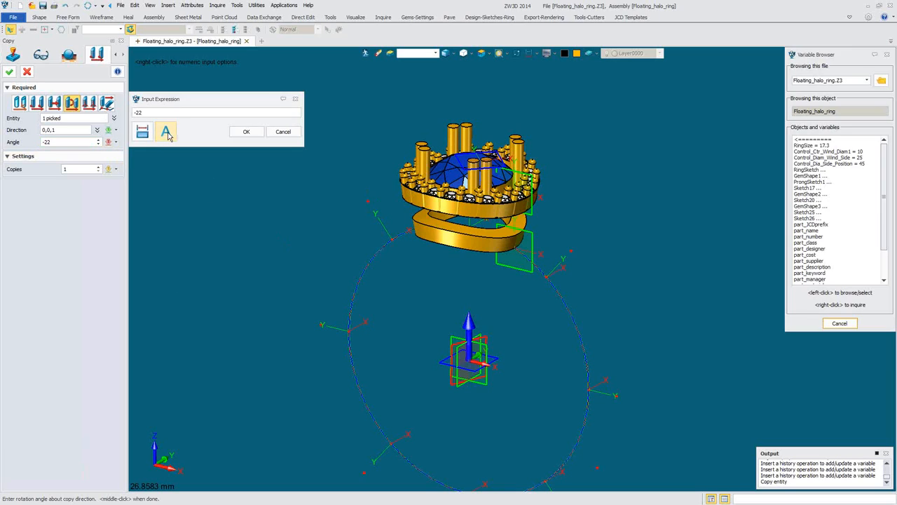
drag(839, 62, 671, 115)
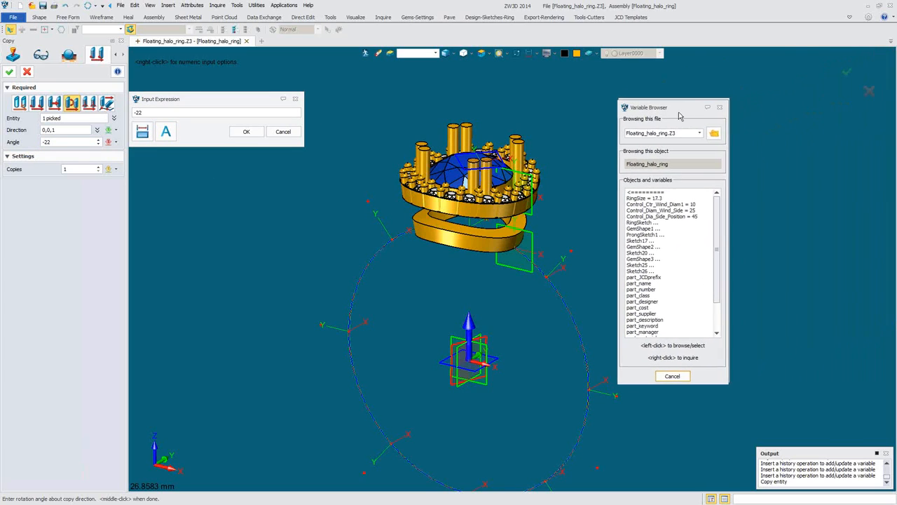
click(655, 217)
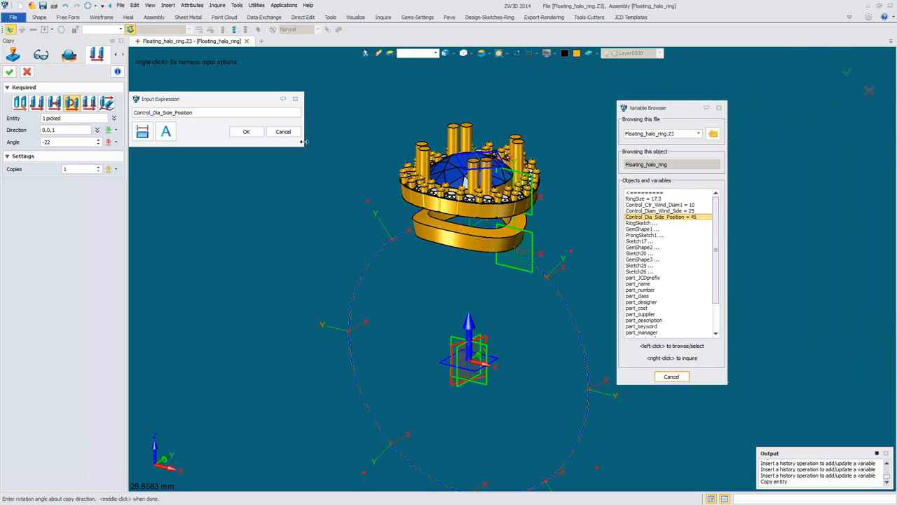
click(245, 133)
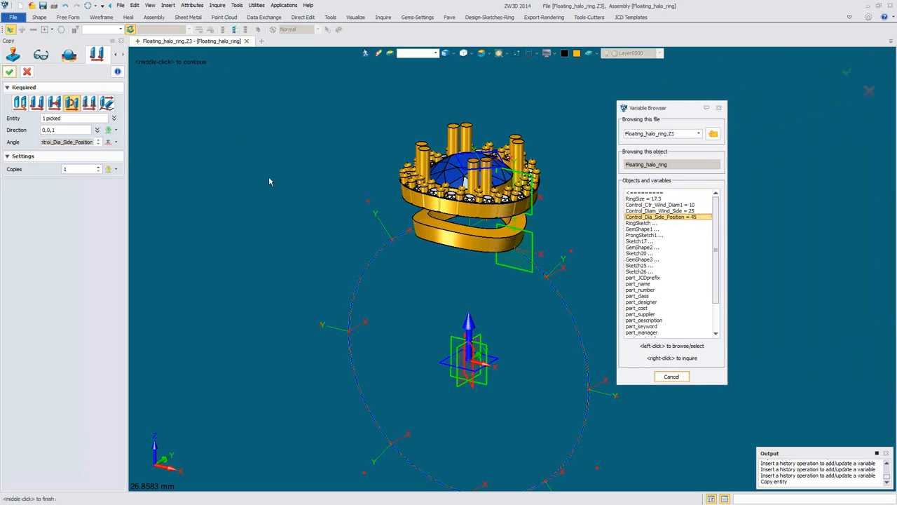
click(9, 71)
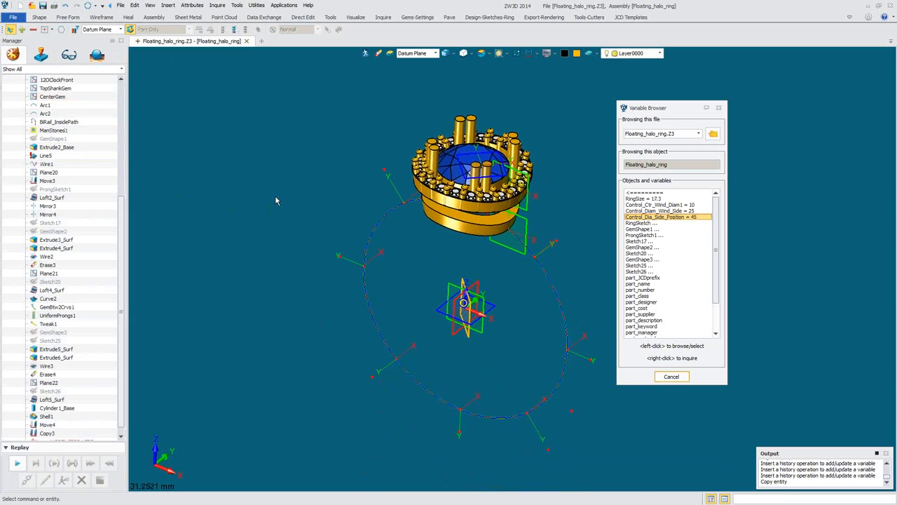
click(101, 17)
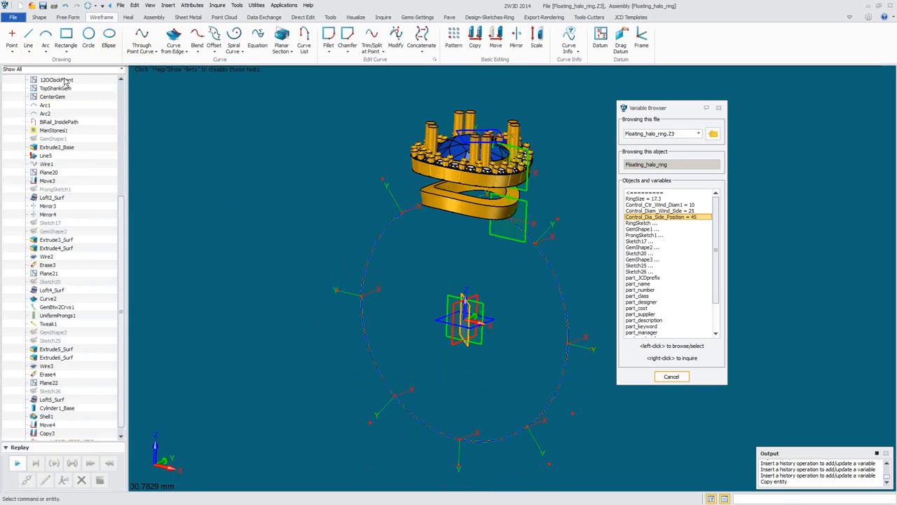
click(29, 37)
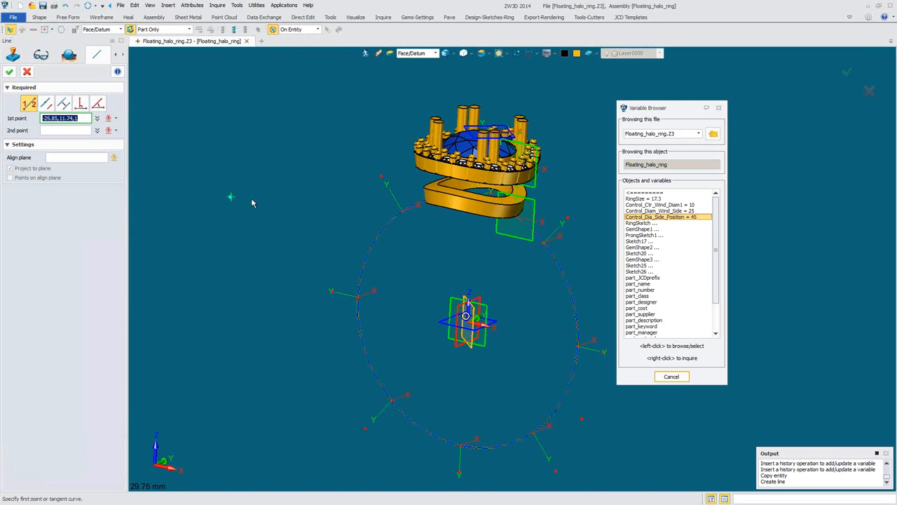
click(28, 73)
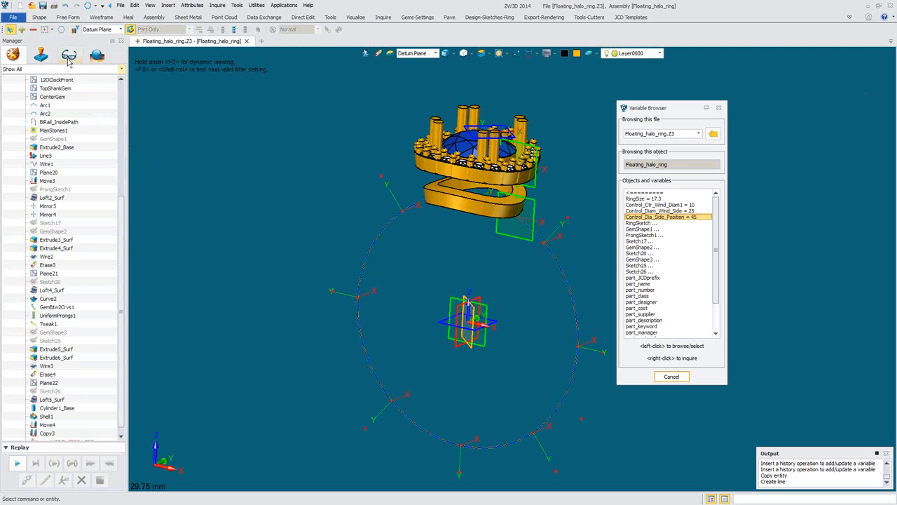
click(102, 18)
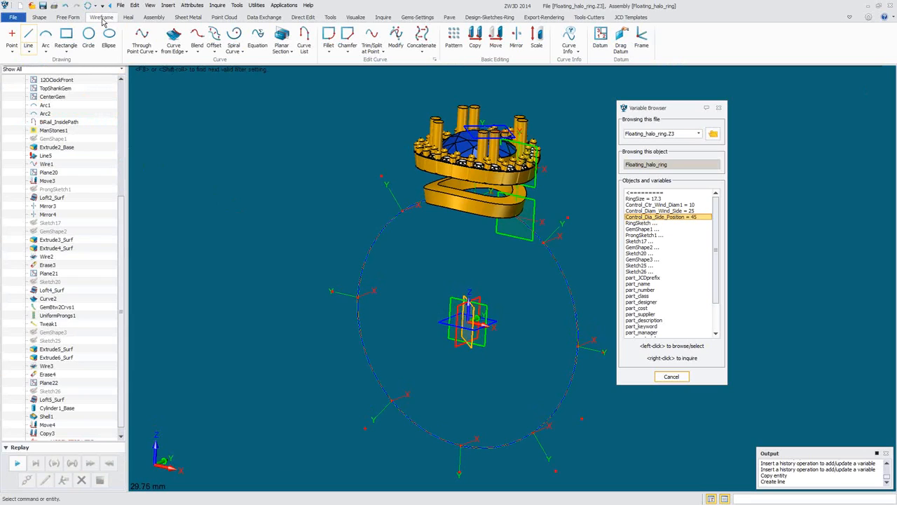
click(173, 52)
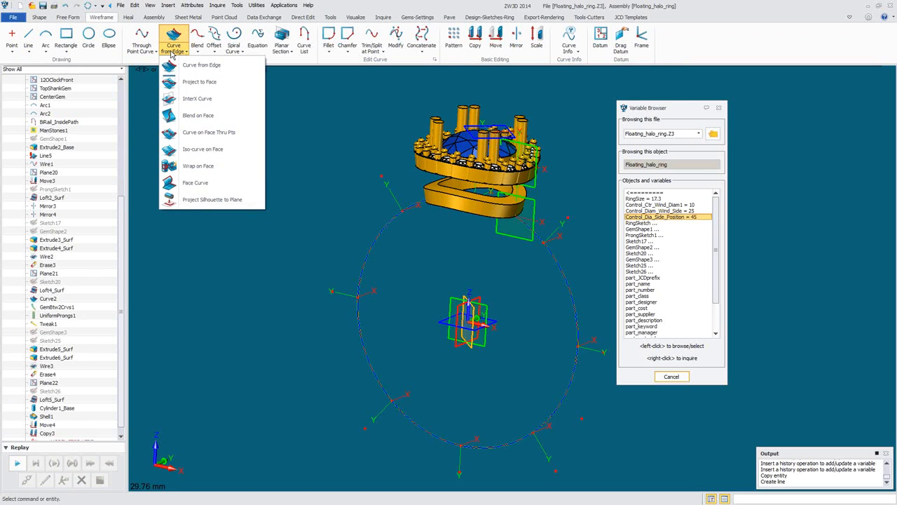
click(202, 150)
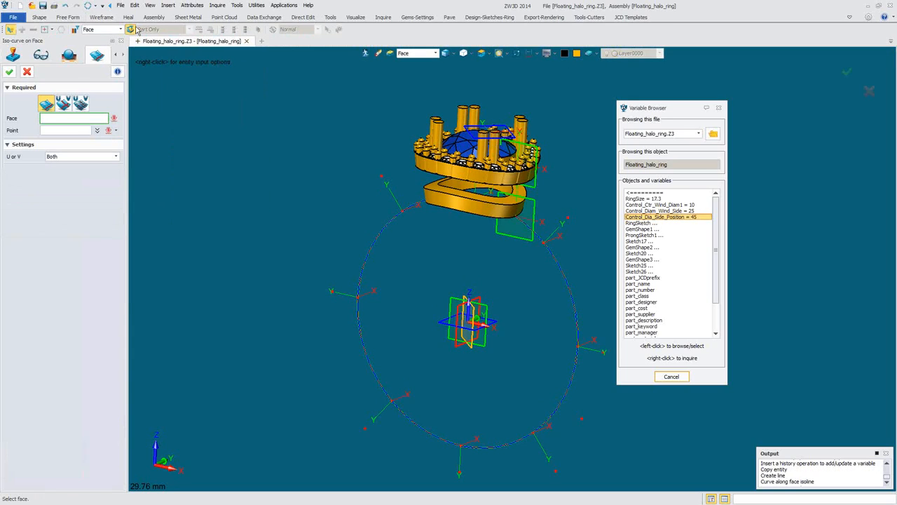
click(96, 19)
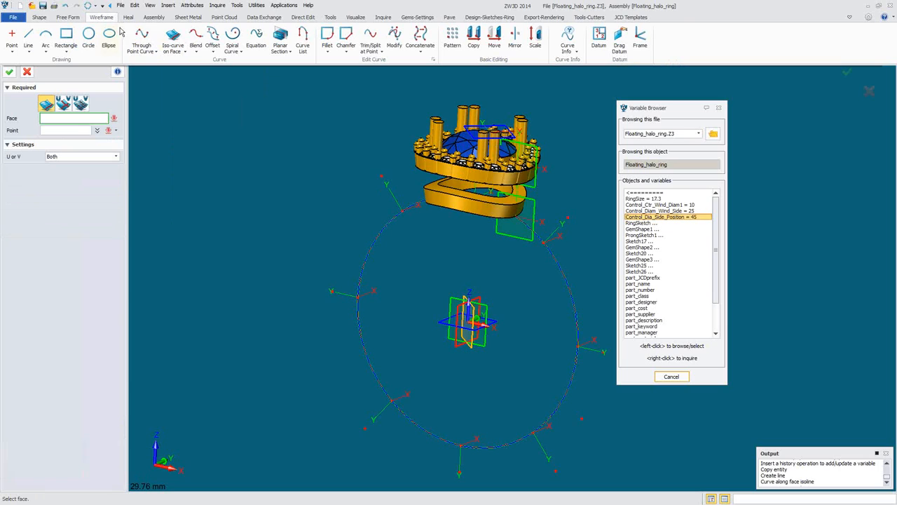
click(181, 51)
click(182, 102)
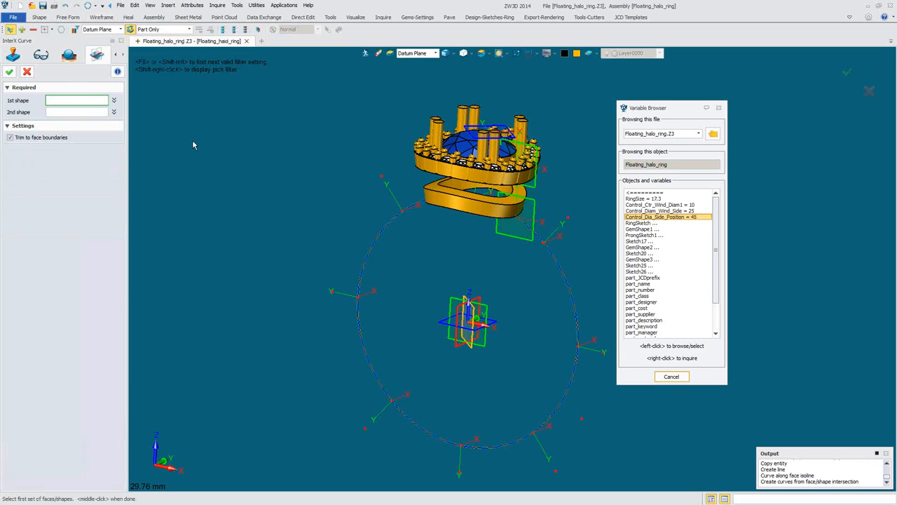
click(408, 54)
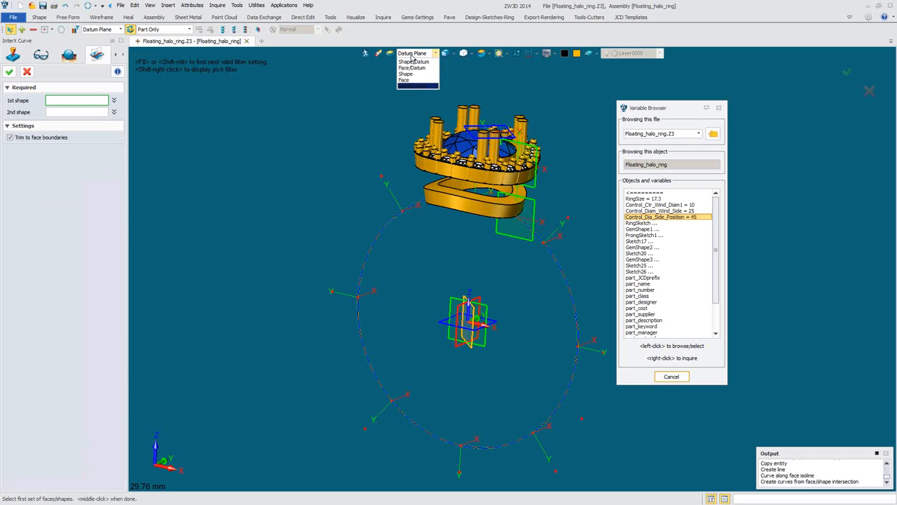
click(411, 67)
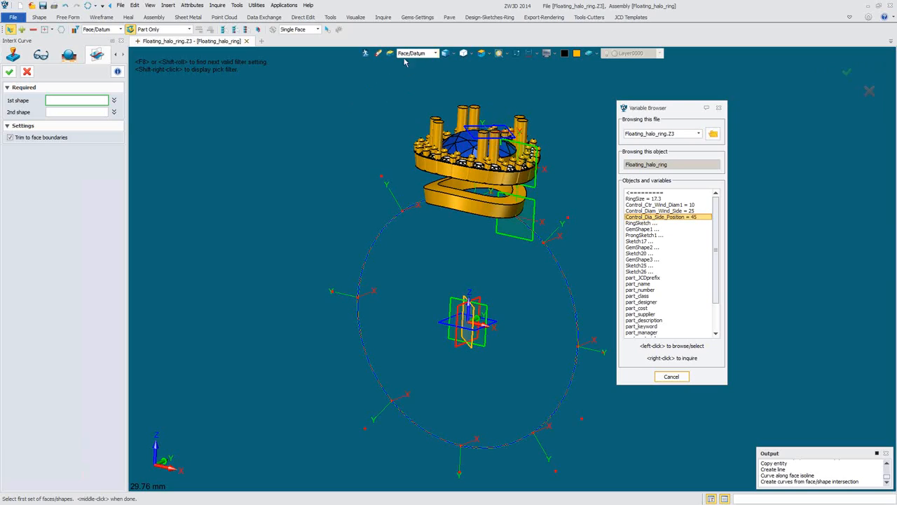
click(414, 53)
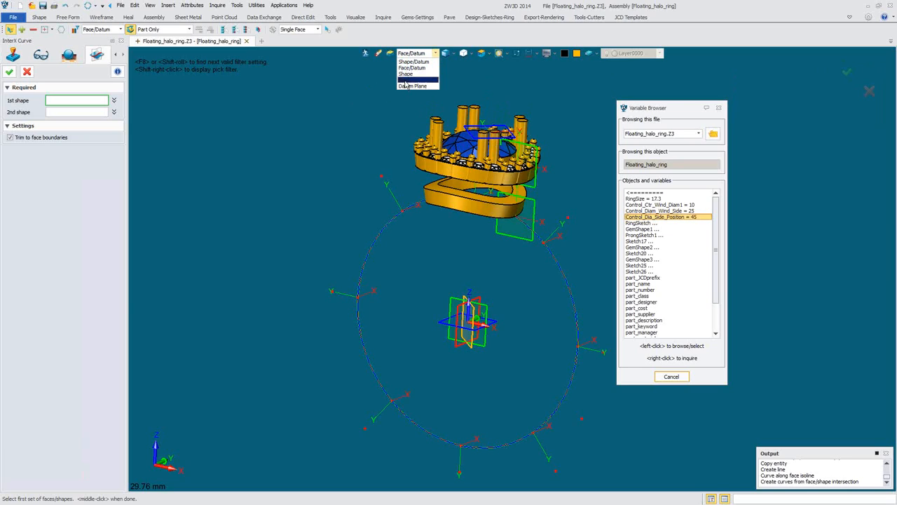
click(411, 79)
click(453, 205)
click(452, 205)
click(75, 113)
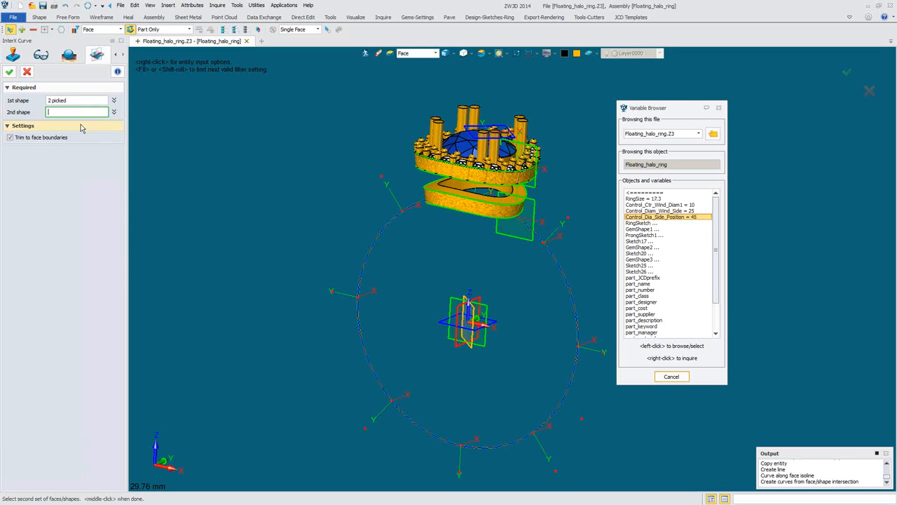
click(414, 53)
click(410, 87)
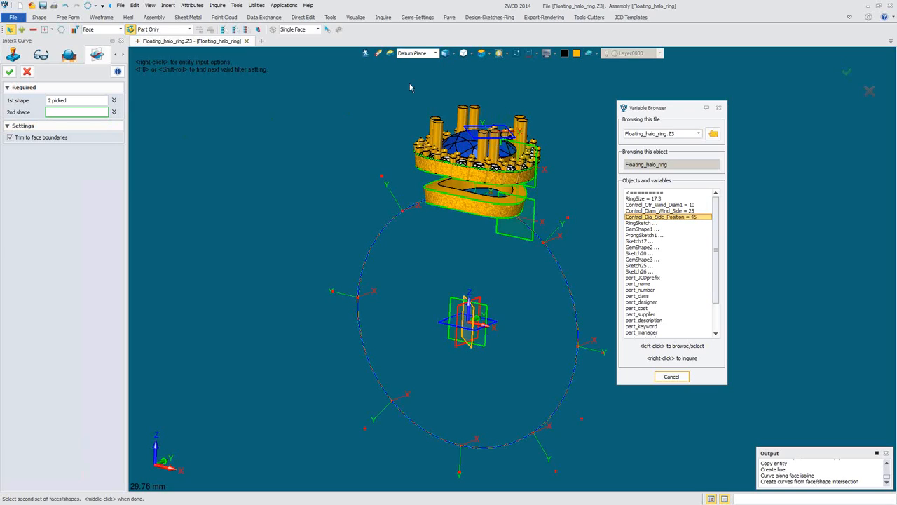
click(461, 313)
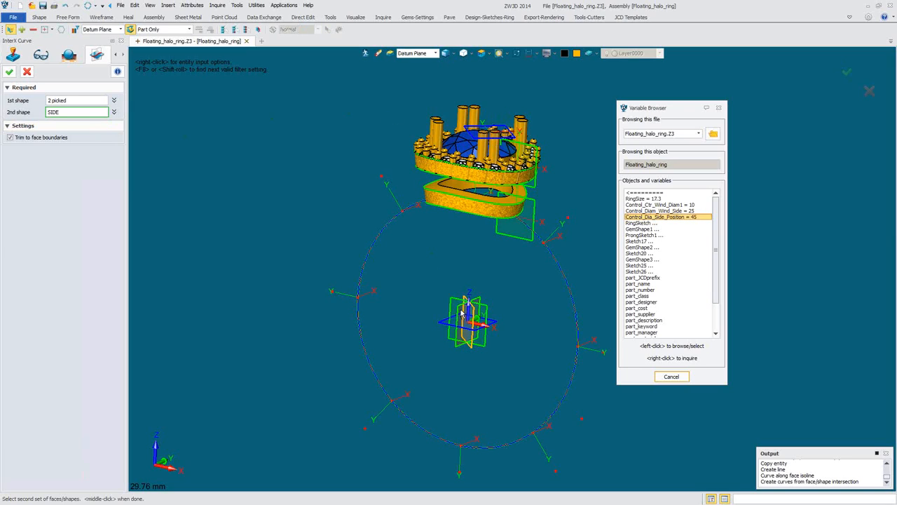
click(465, 317)
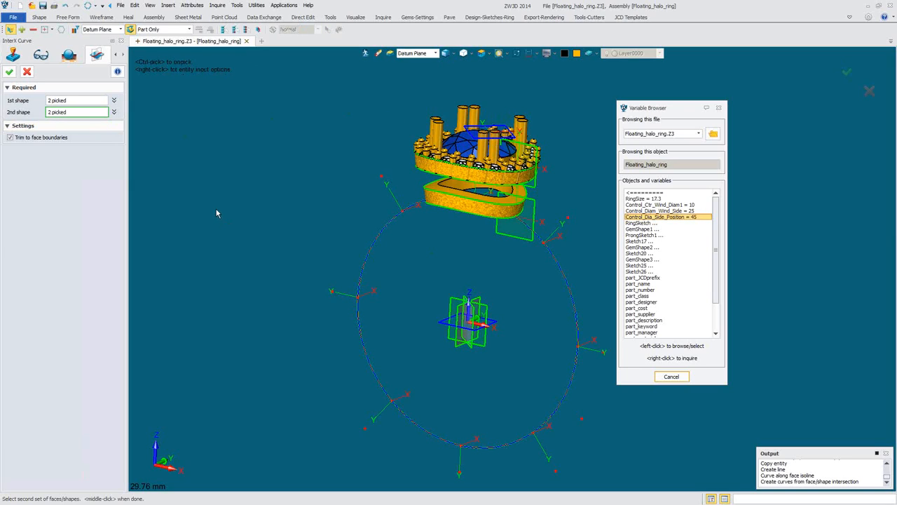
click(27, 73)
Create InterX intersection curves where the red origin datum plane and its rotated copy cut the outer side faces of the halo band and lower band
middle_click(283, 132)
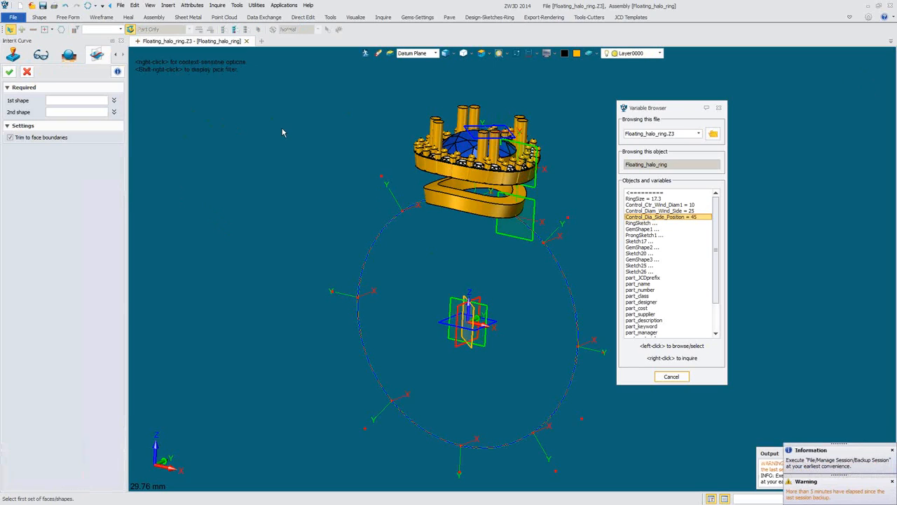
click(415, 53)
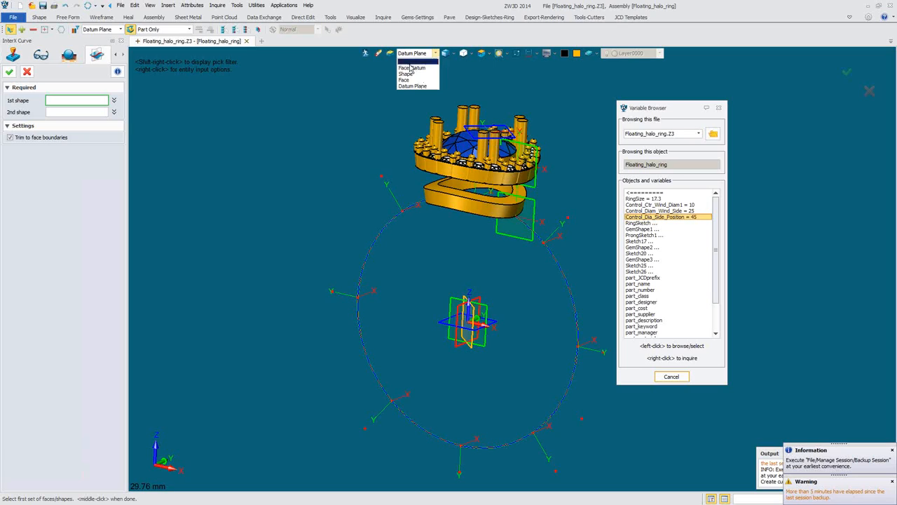
click(409, 67)
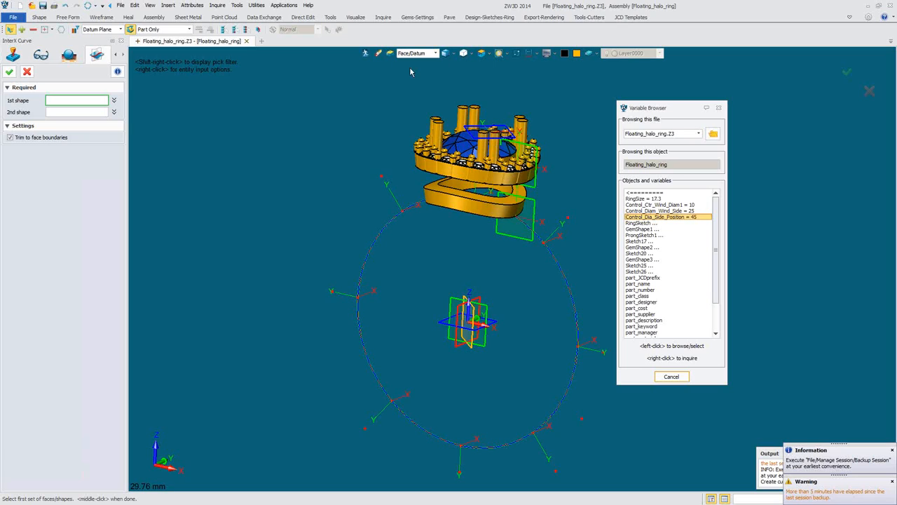
click(439, 178)
click(463, 188)
middle_click(87, 121)
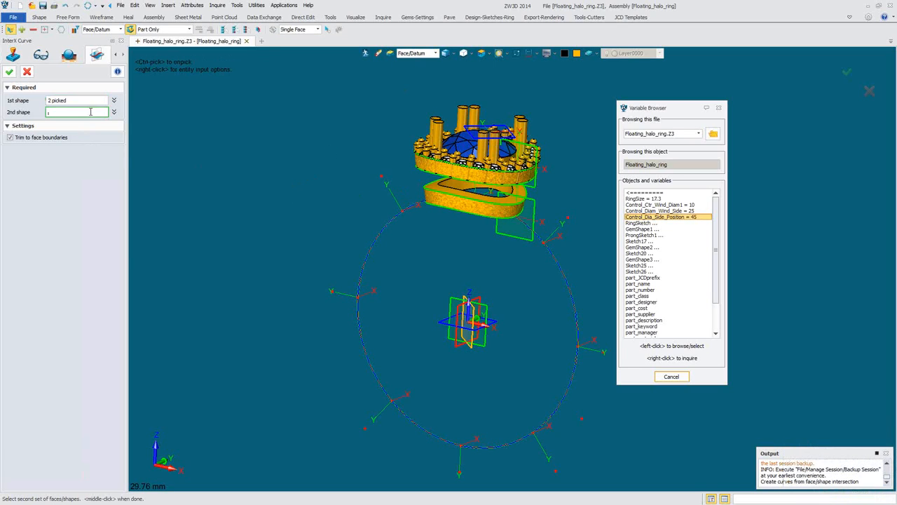
click(470, 349)
click(471, 351)
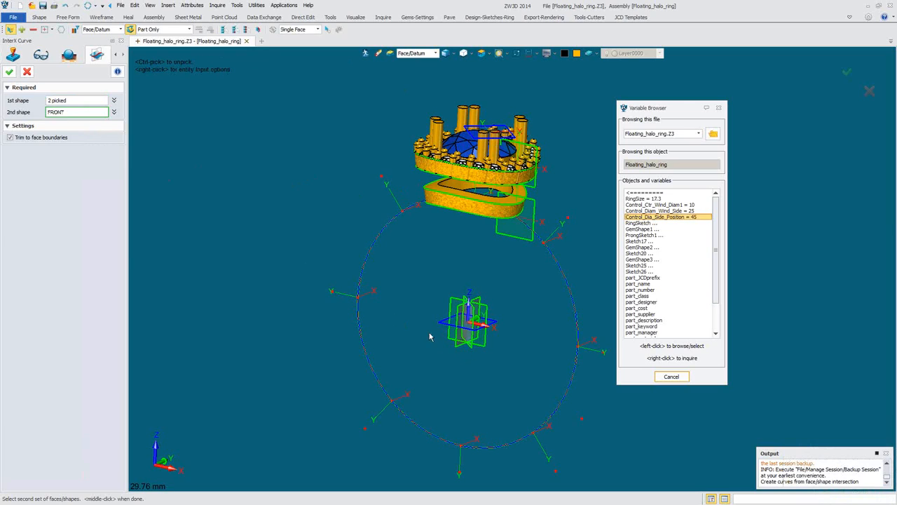
click(10, 73)
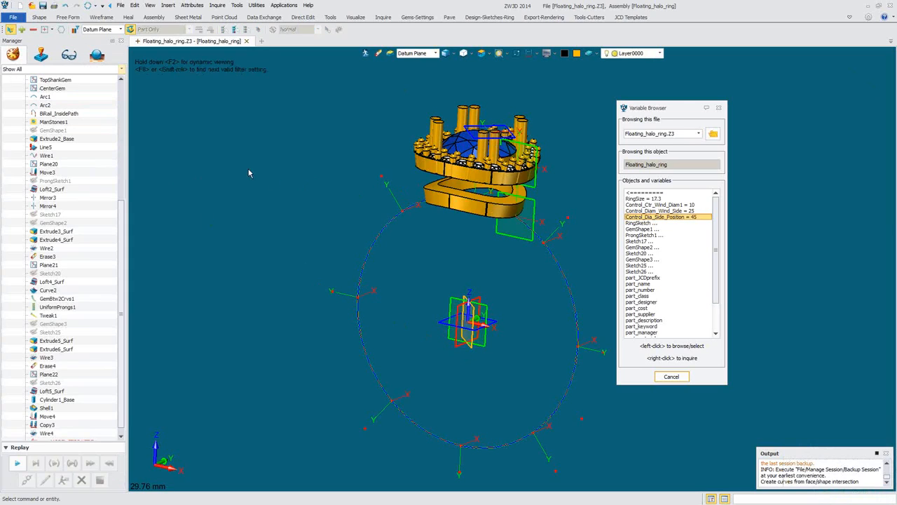
Draw a line joining the origin-plane intersection curves, from the halo band's lower edge to the lower band's upper edge
scroll(514, 246, up, 5)
middle_drag(514, 251, 510, 171)
right_drag(510, 171, 419, 173)
scroll(445, 190, down, 3)
right_drag(411, 225, 412, 201)
click(101, 17)
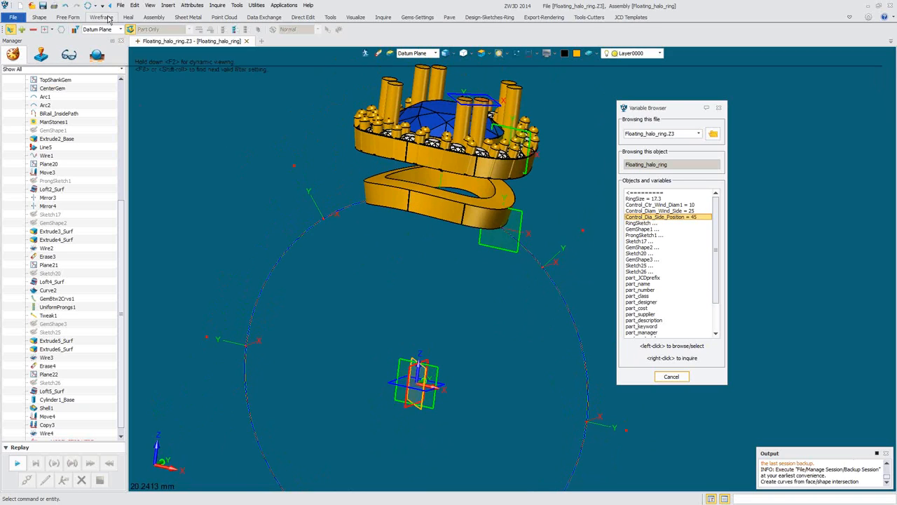
click(28, 36)
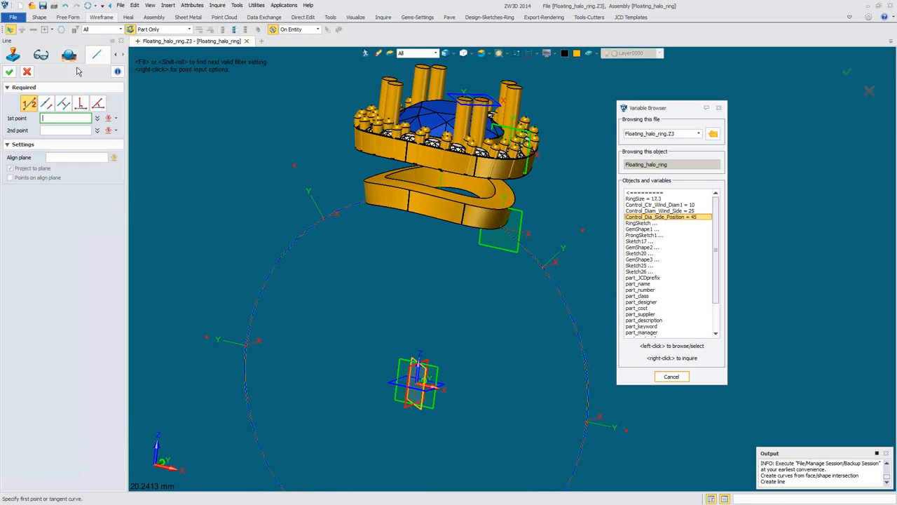
right_click(276, 148)
click(296, 166)
click(414, 54)
click(414, 73)
scroll(392, 200, up, 6)
click(415, 162)
click(408, 289)
middle_click(212, 210)
Draw a second line joining the rotated-plane intersection curves across the gap between the halo band and the lower band
key(ctrl+Down)
right_drag(212, 211, 221, 236)
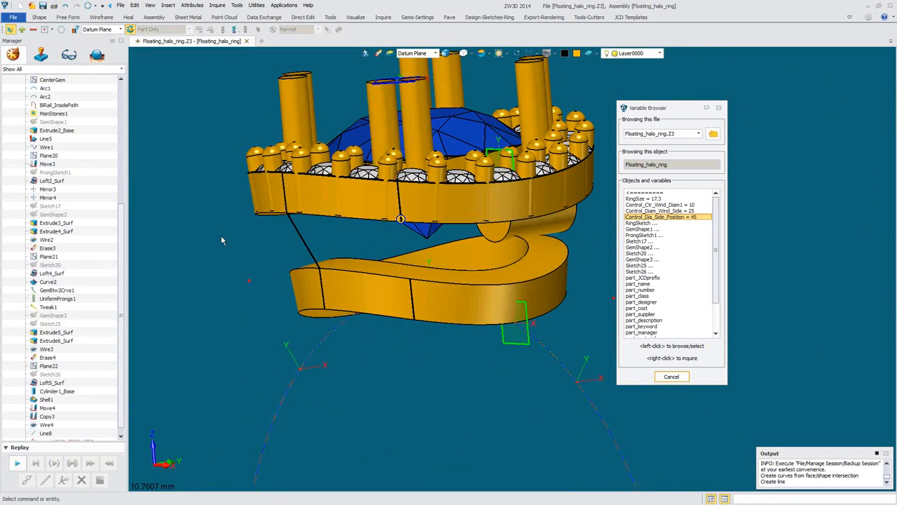
middle_click(207, 239)
middle_drag(363, 232, 397, 166)
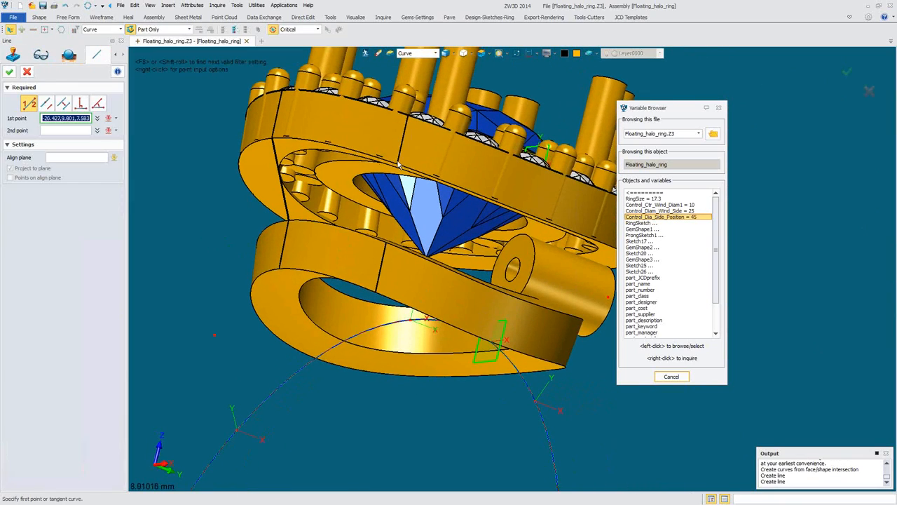
click(397, 164)
click(386, 244)
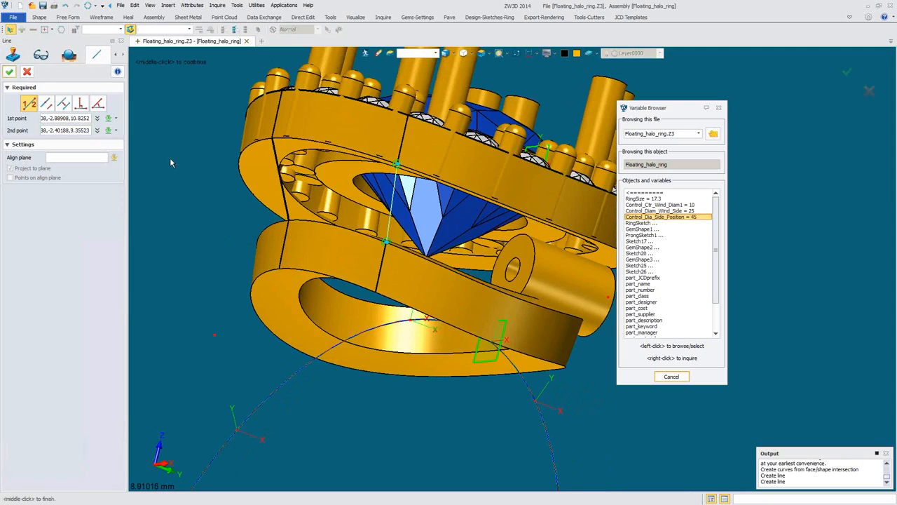
click(9, 72)
scroll(381, 239, down, 4)
right_drag(381, 240, 372, 241)
scroll(372, 238, up, 2)
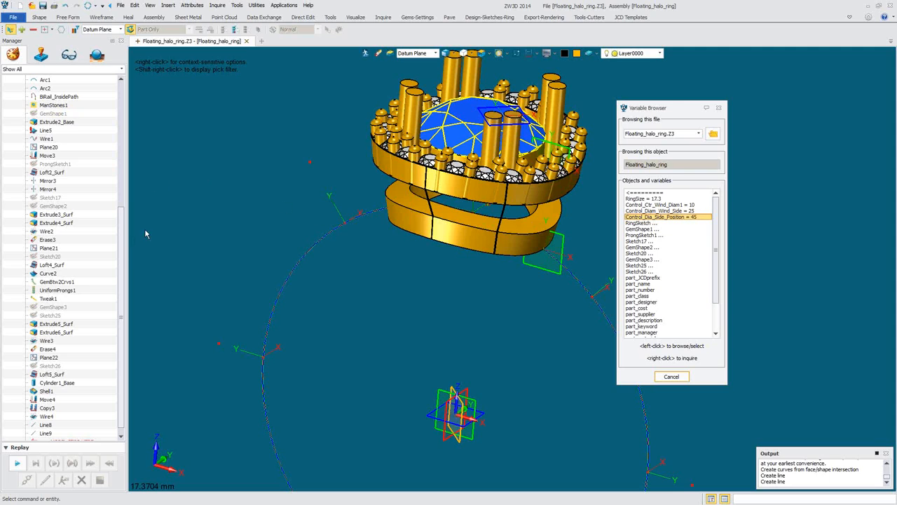
Open the part's driving parameters and clear the variable slots other than RingSize
drag(122, 243, 141, 112)
click(192, 5)
click(202, 19)
click(265, 70)
click(253, 288)
right_click(264, 114)
middle_drag(260, 101, 265, 102)
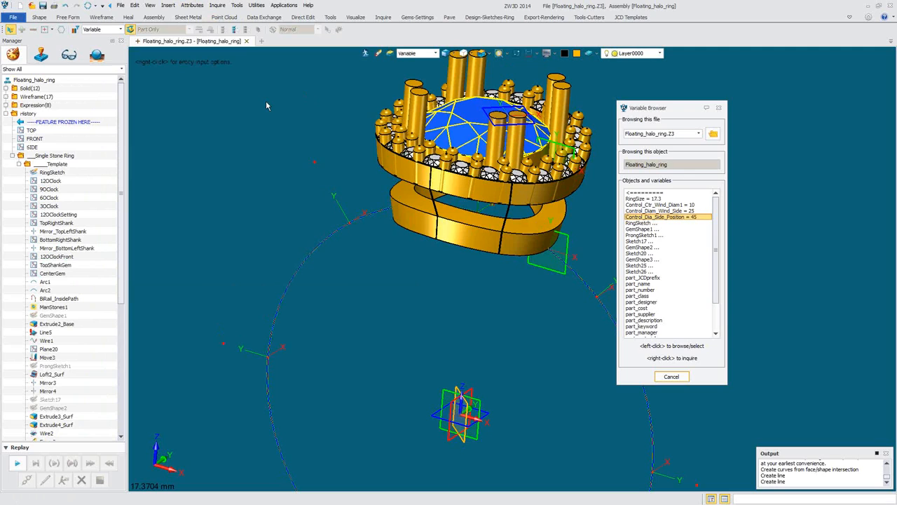
middle_click(266, 101)
click(305, 104)
middle_click(275, 148)
click(187, 105)
middle_click(269, 136)
click(302, 123)
middle_click(278, 148)
click(207, 124)
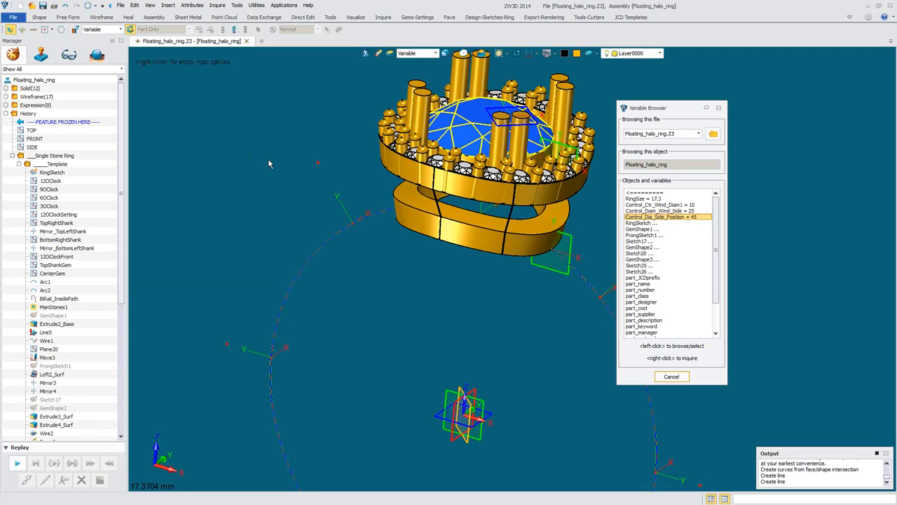
middle_click(268, 158)
click(209, 139)
middle_click(280, 158)
Assign Control_Dia_Side_Position, Control_Diam_Wind_Side and Control_Ctr_Wind_Diam1 to the driving parameter slots following RingSize
click(320, 90)
click(657, 216)
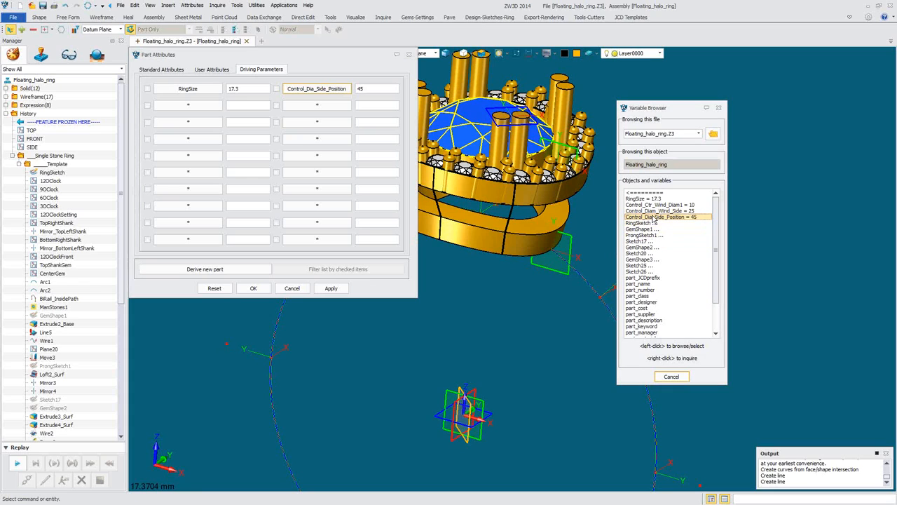
click(214, 109)
click(659, 211)
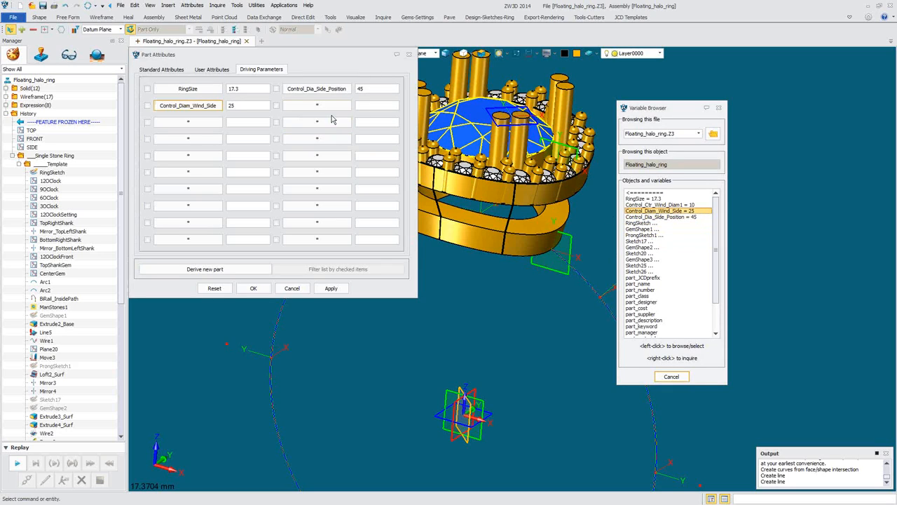
click(329, 106)
click(653, 205)
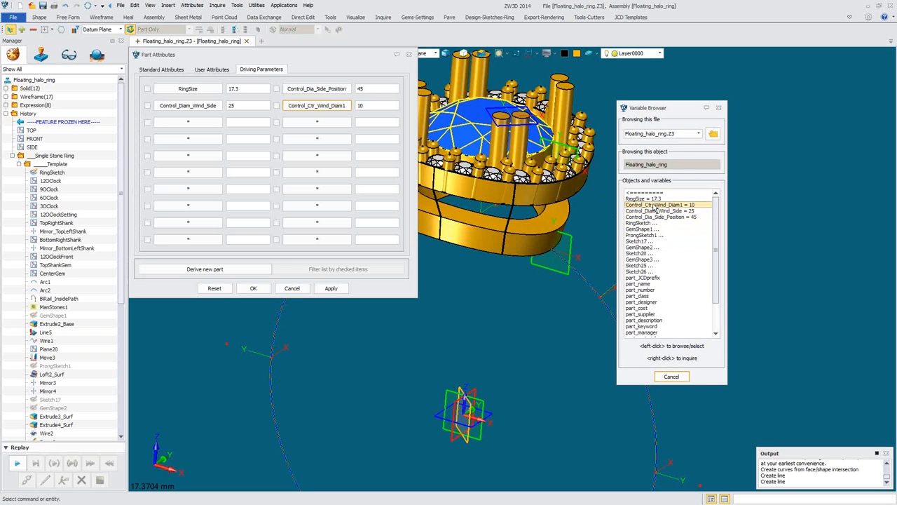
Make the ring visible beside the dialogs and apply a Control_Dia_Side_Position value of 35
drag(679, 113, 849, 72)
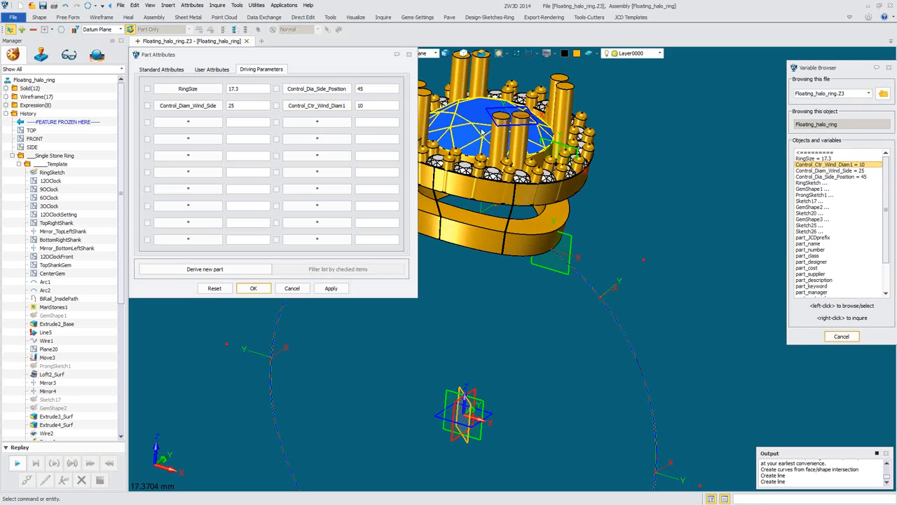
drag(359, 54, 351, 157)
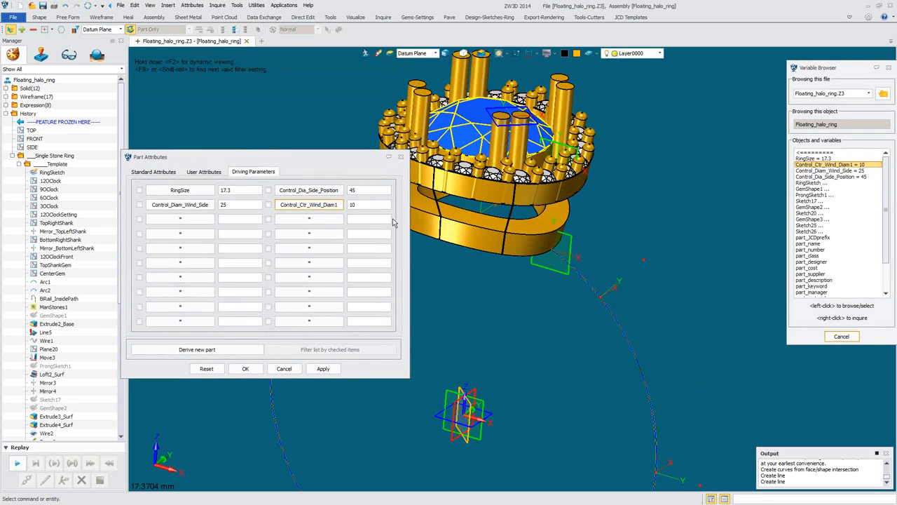
middle_drag(529, 189, 607, 138)
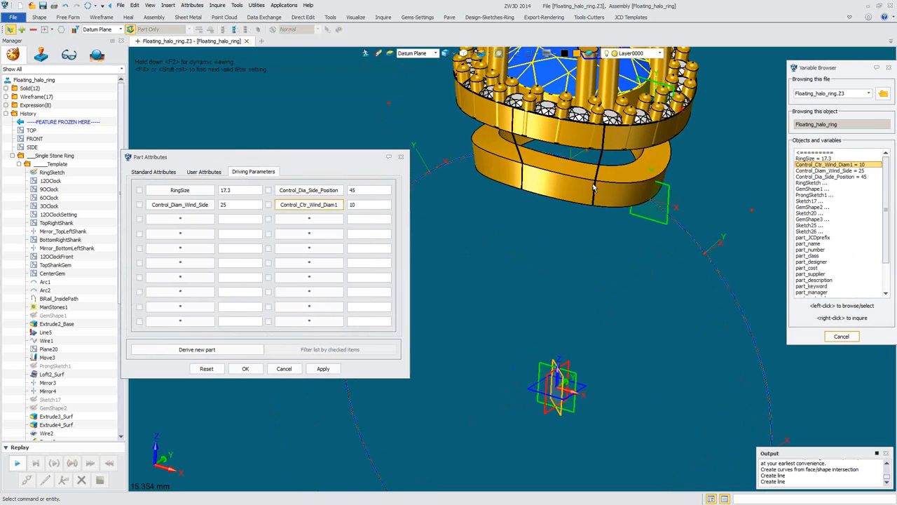
double_click(352, 190)
click(322, 368)
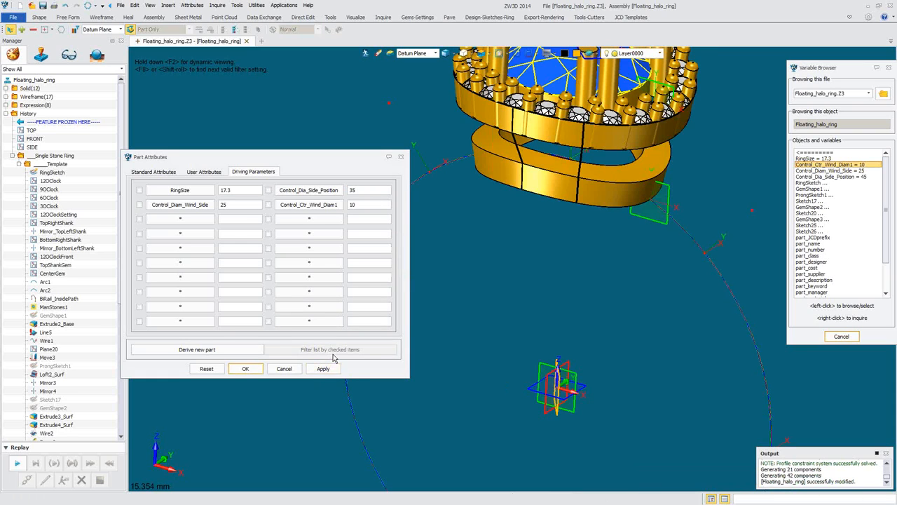
Test the side window position by applying a Control_Dia_Side_Position value of 55
middle_drag(542, 270, 602, 212)
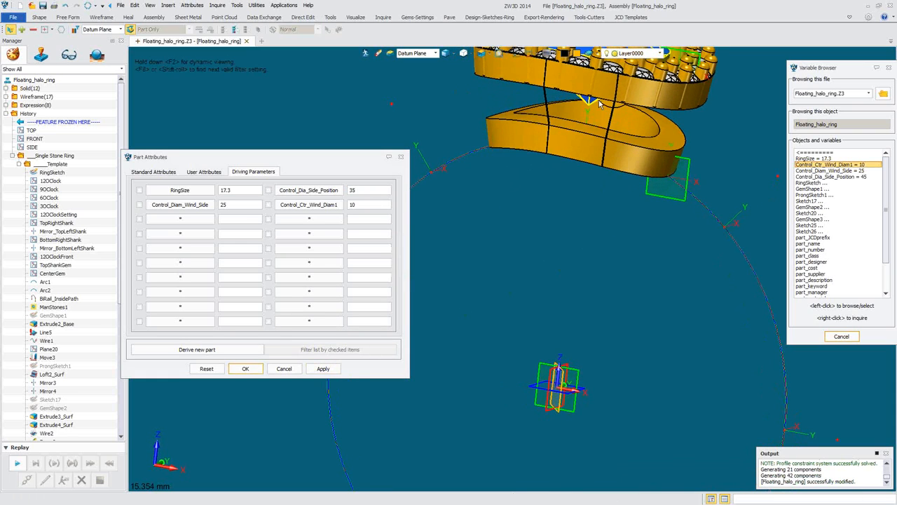
click(361, 190)
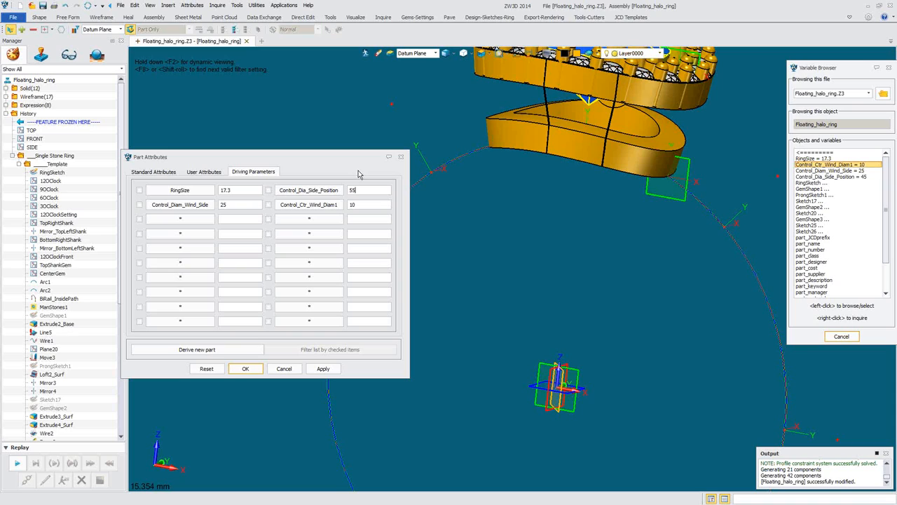
click(323, 369)
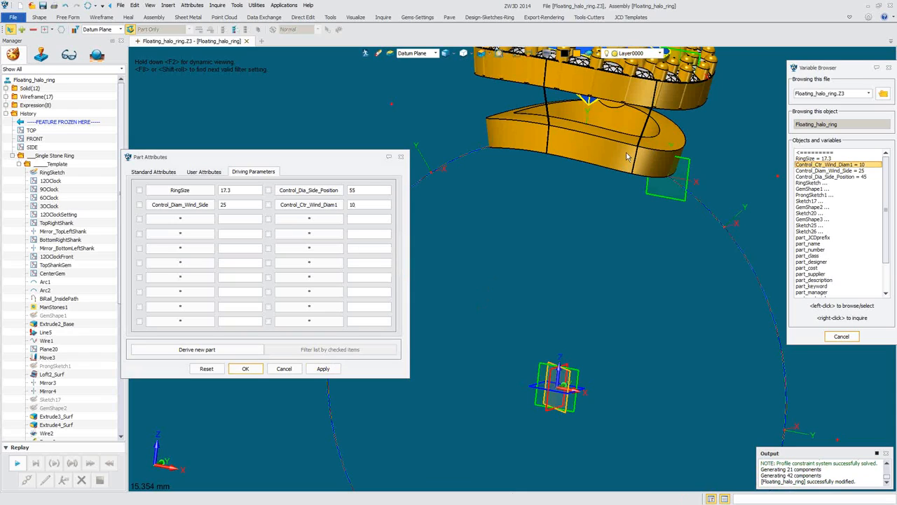
Set Control_Dia_Side_Position back to 45 and apply it to regenerate the ring
click(365, 191)
text(45)
click(322, 371)
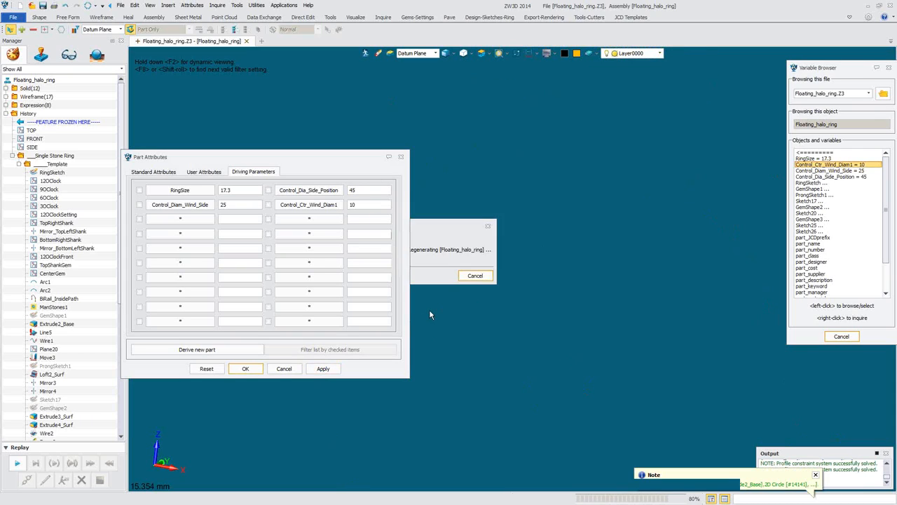
Accept the ring's driving parameters in the part attributes so the model regenerates
click(247, 367)
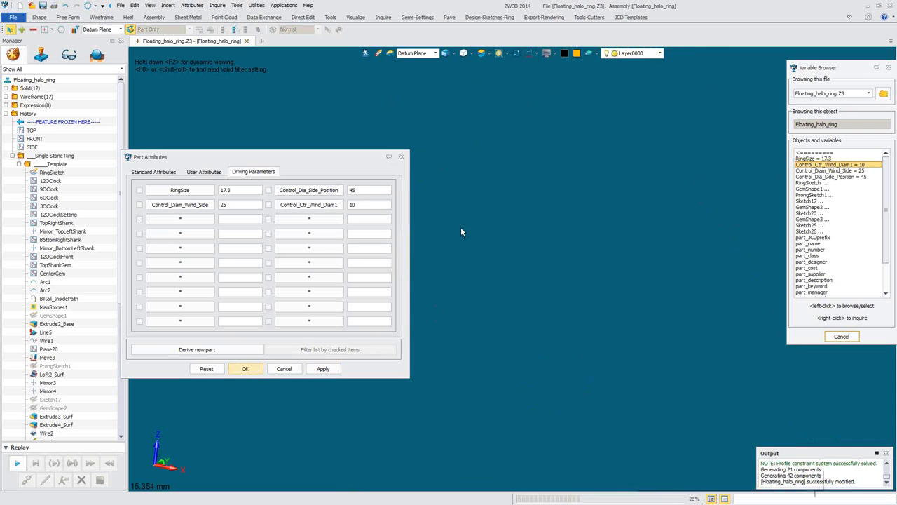
scroll(417, 206, up, 2)
right_drag(417, 206, 329, 171)
right_drag(510, 343, 459, 373)
scroll(459, 374, down, 1)
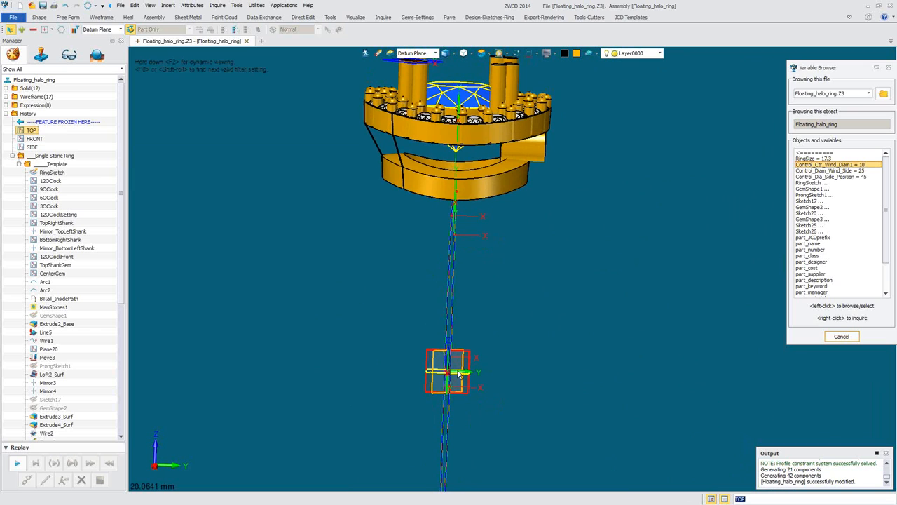
right_drag(499, 361, 456, 320)
scroll(534, 351, up, 2)
Set up an XZ datum plane with its origin at the critical point of the centre line connecting the halo and lower base
right_click(304, 224)
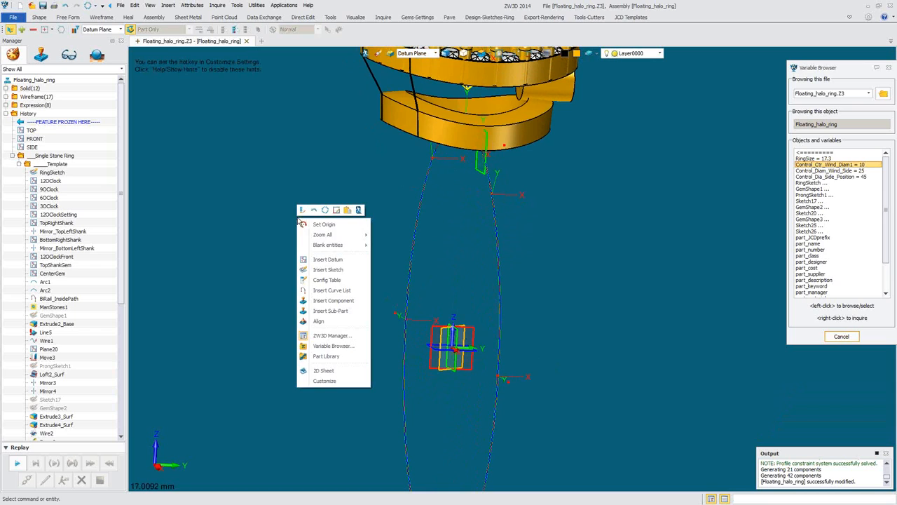
click(331, 260)
right_drag(332, 265, 481, 347)
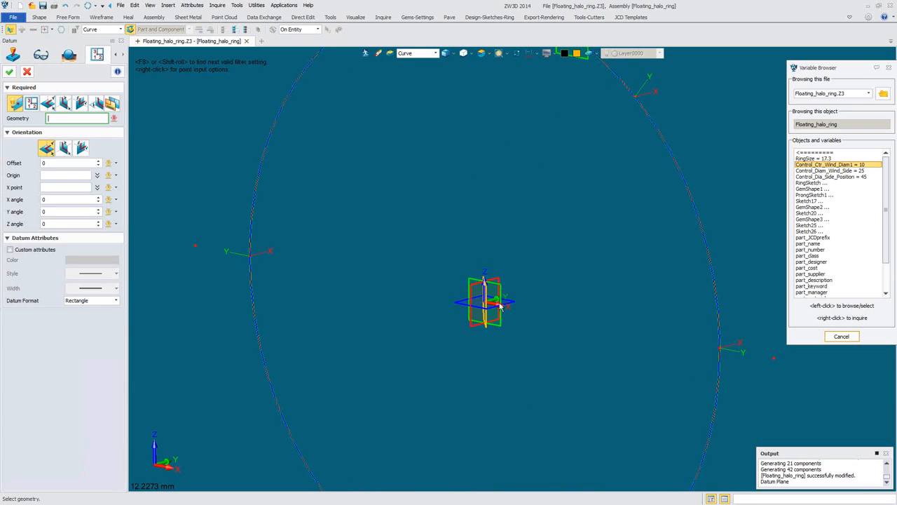
right_drag(500, 317, 511, 321)
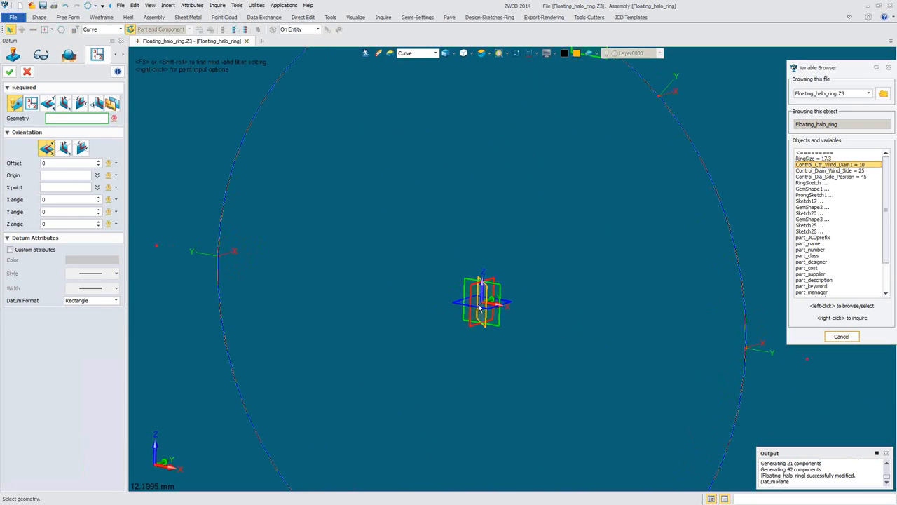
click(64, 103)
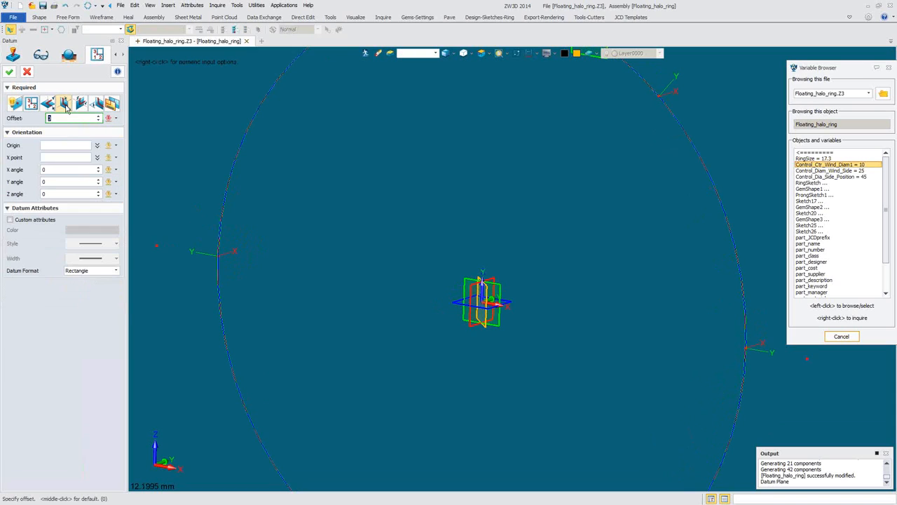
click(59, 145)
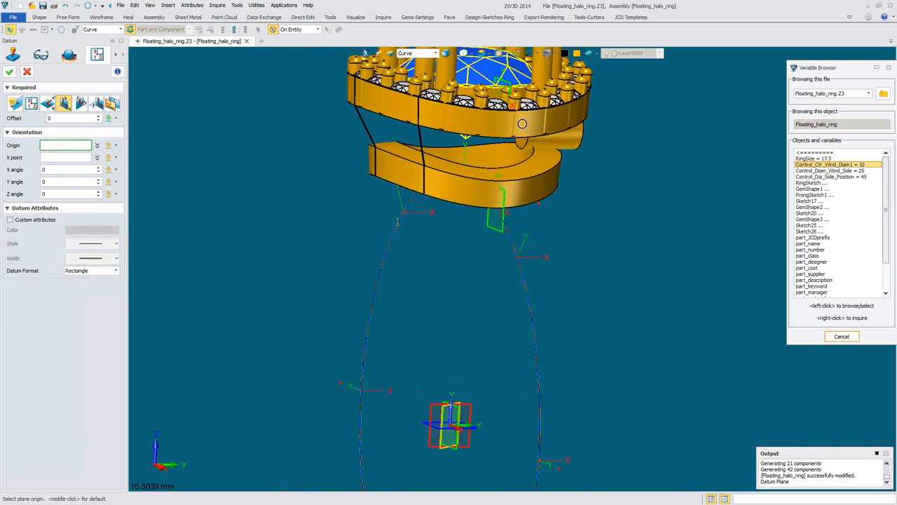
right_click(328, 190)
click(355, 203)
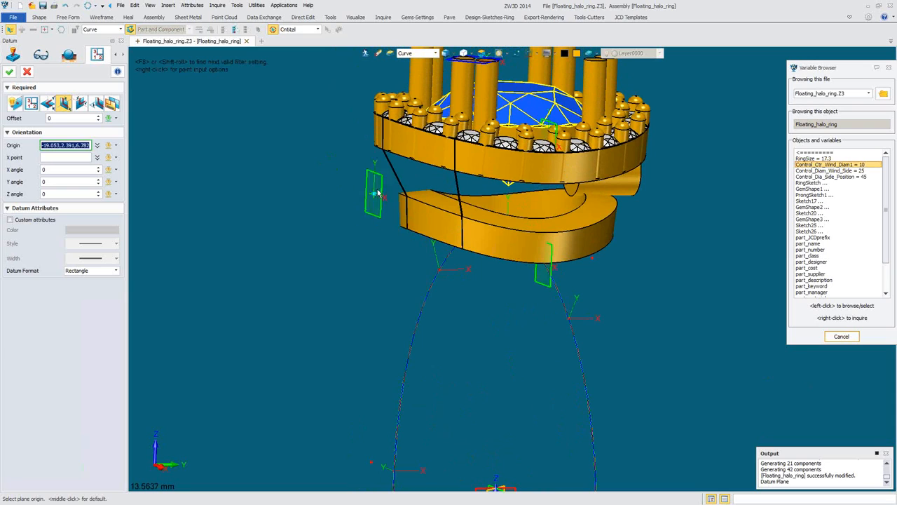
click(401, 181)
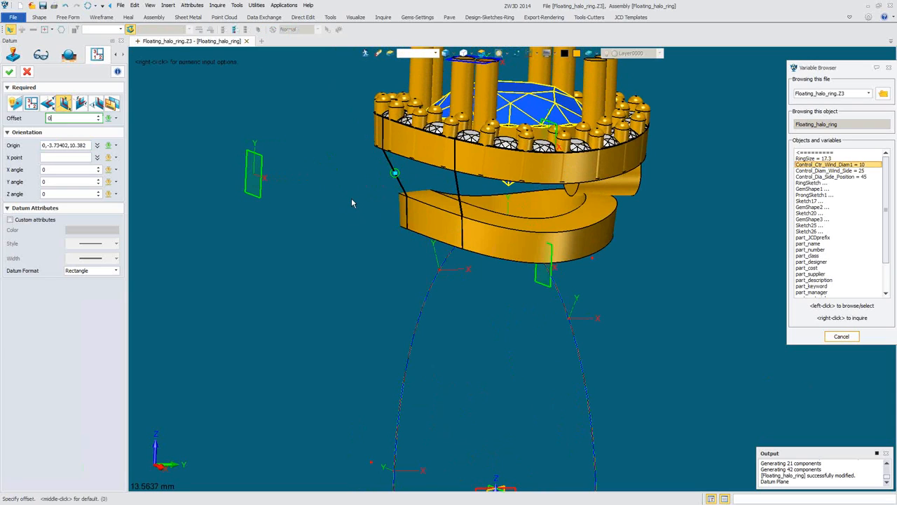
middle_click(349, 199)
Set the centre datum's format to X-Y axes and create it
key(ctrl+Right)
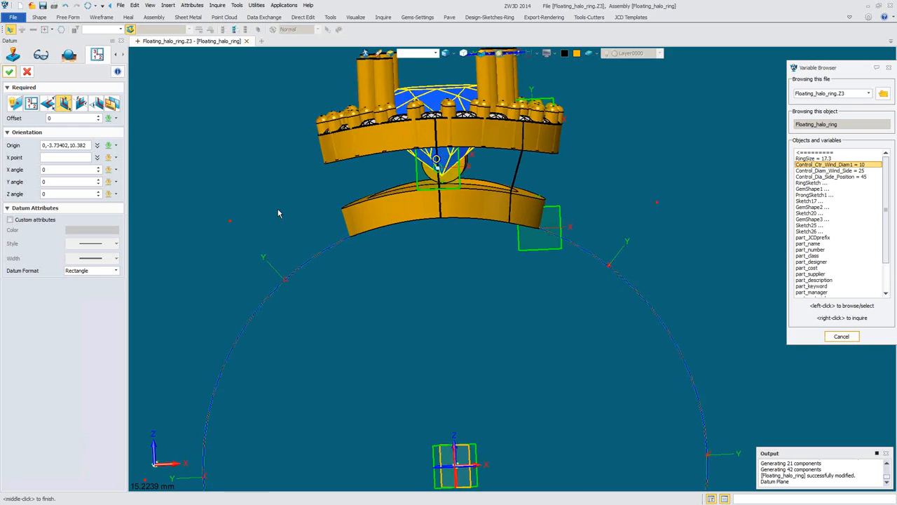
click(116, 272)
click(107, 281)
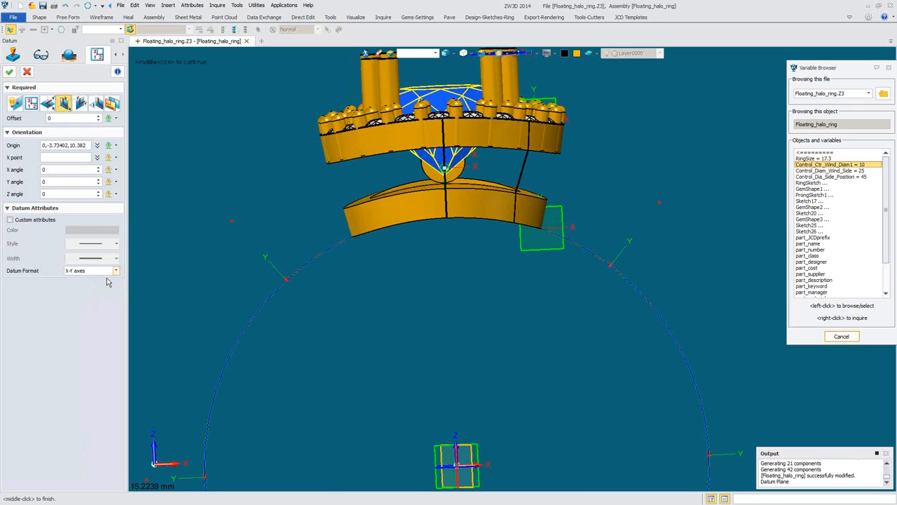
click(9, 72)
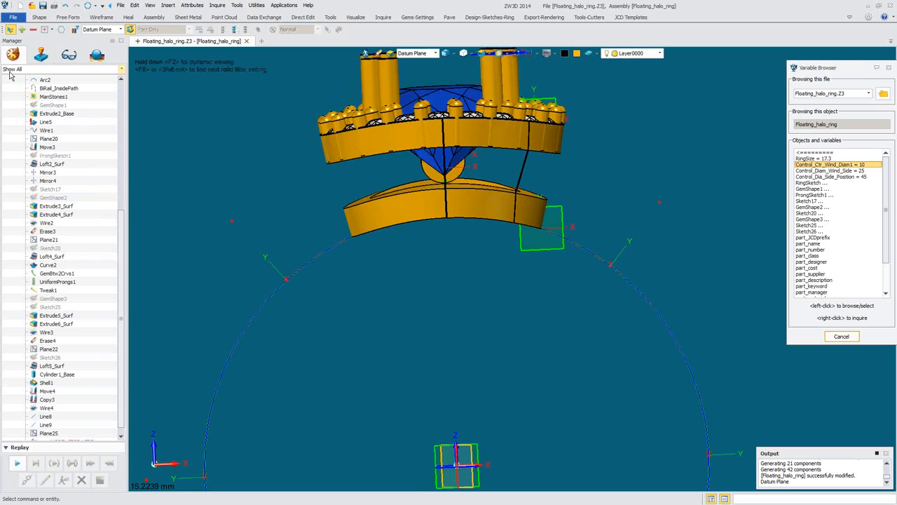
Set up a second XZ datum plane with its origin at the midpoint of the side line connecting the halo and lower base
middle_click(267, 210)
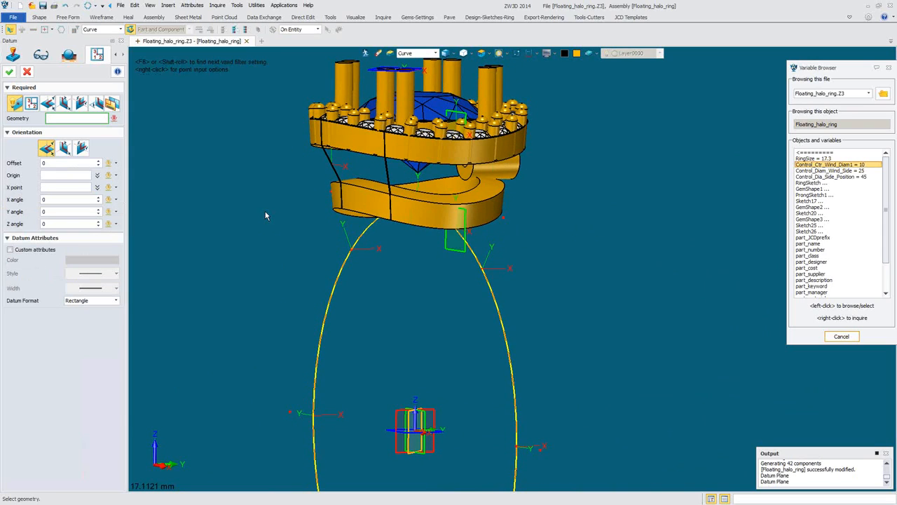
scroll(286, 227, up, 2)
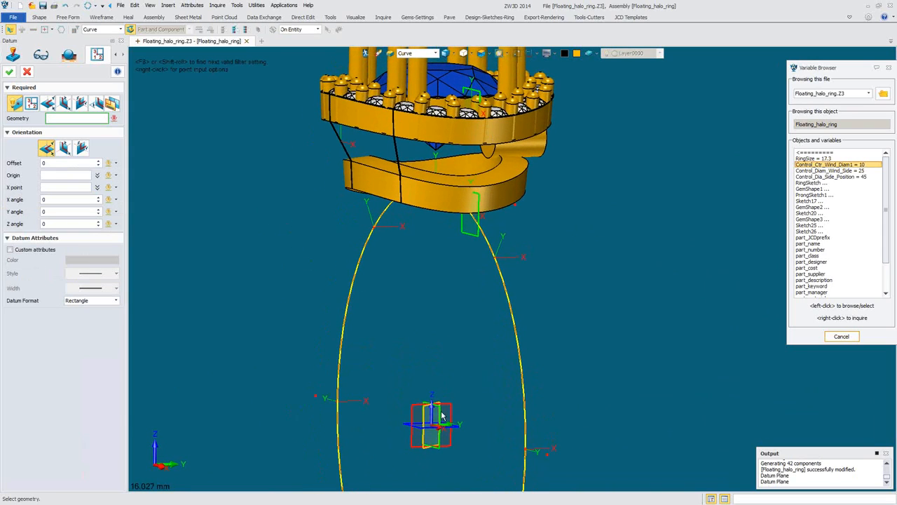
click(64, 103)
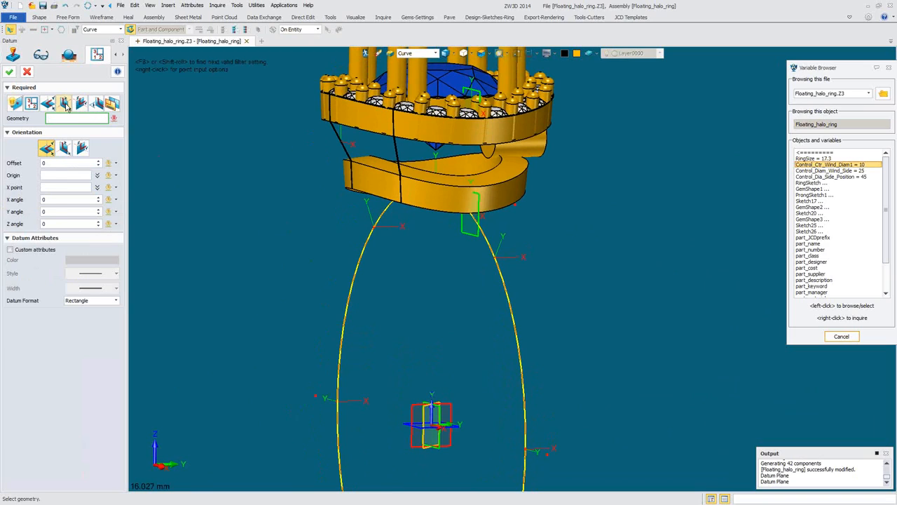
click(71, 147)
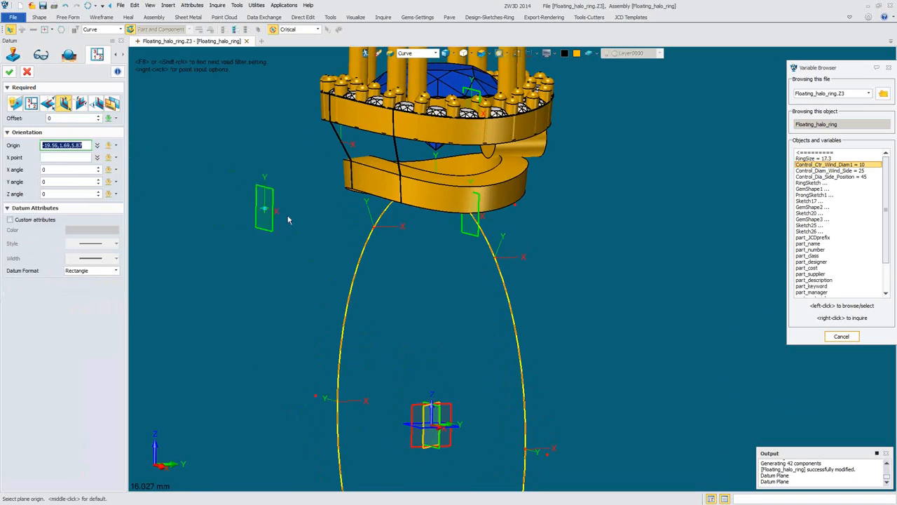
click(398, 157)
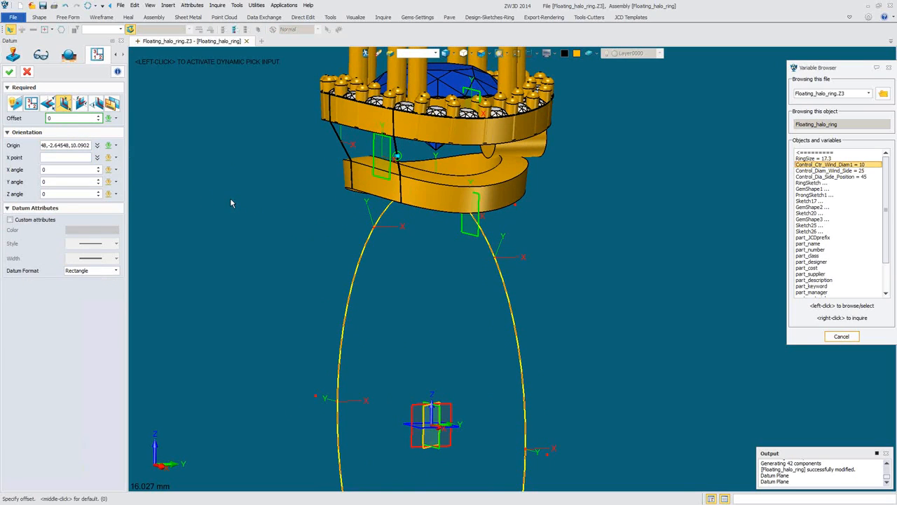
Drive the side datum's Y angle with the expression Control_Diam_Wind_Side
click(75, 181)
text(20)
scroll(75, 183, up, 2)
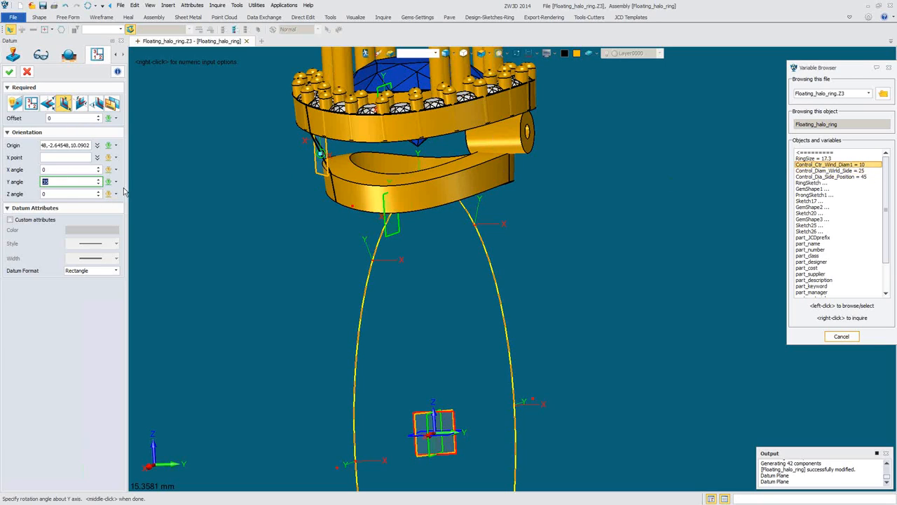
right_click(182, 175)
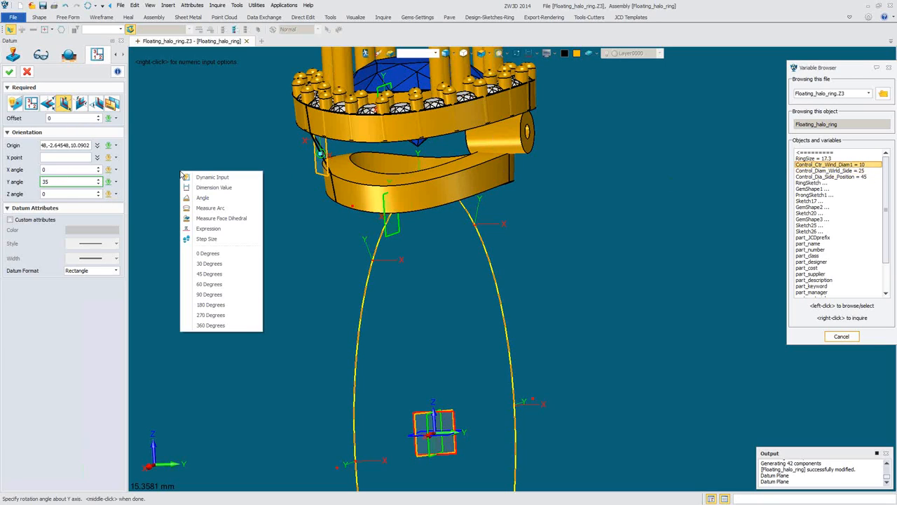
click(208, 228)
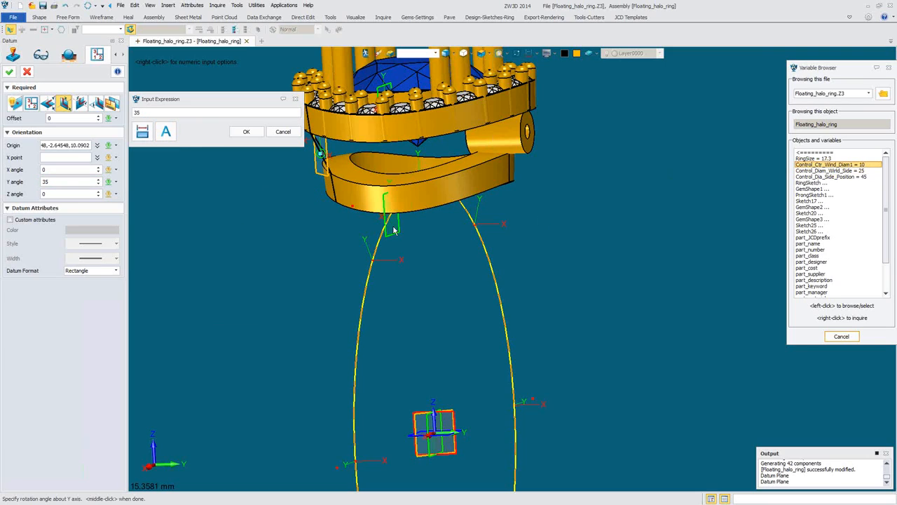
click(823, 174)
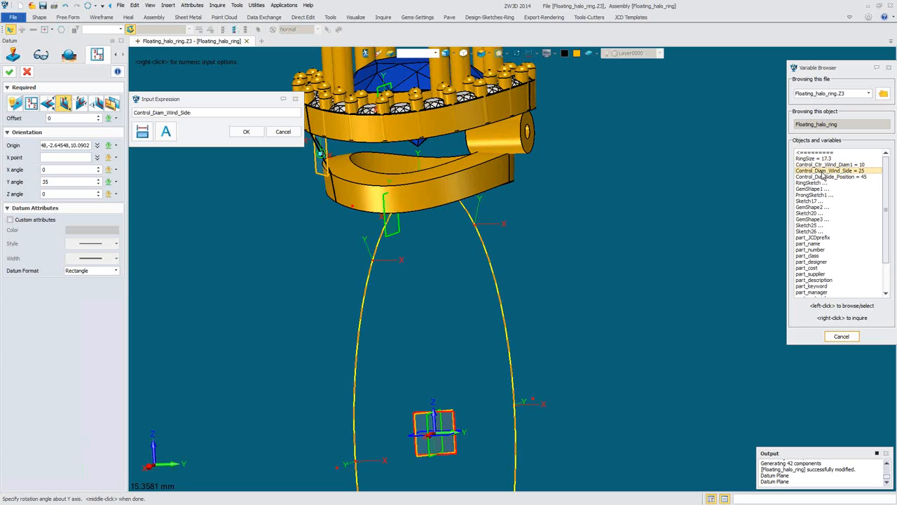
click(254, 133)
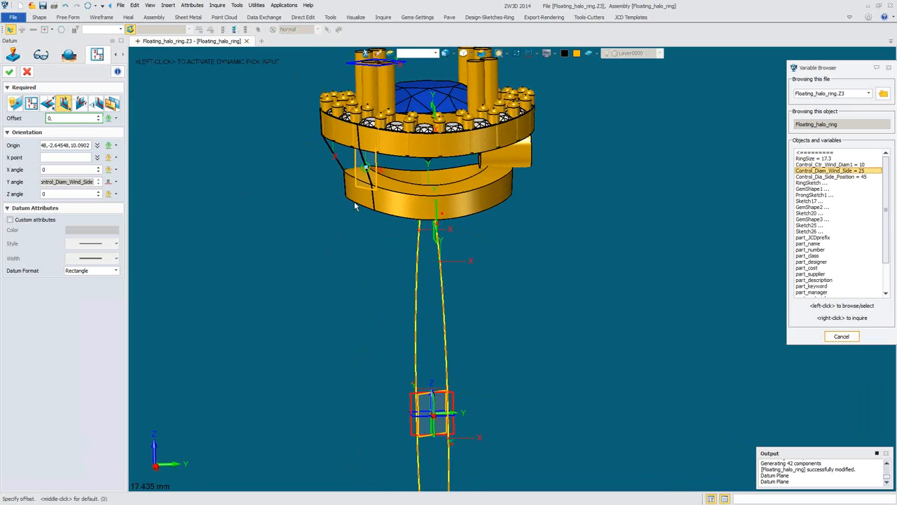
Set the side datum's format to X-Y axes and create it
click(116, 272)
click(105, 284)
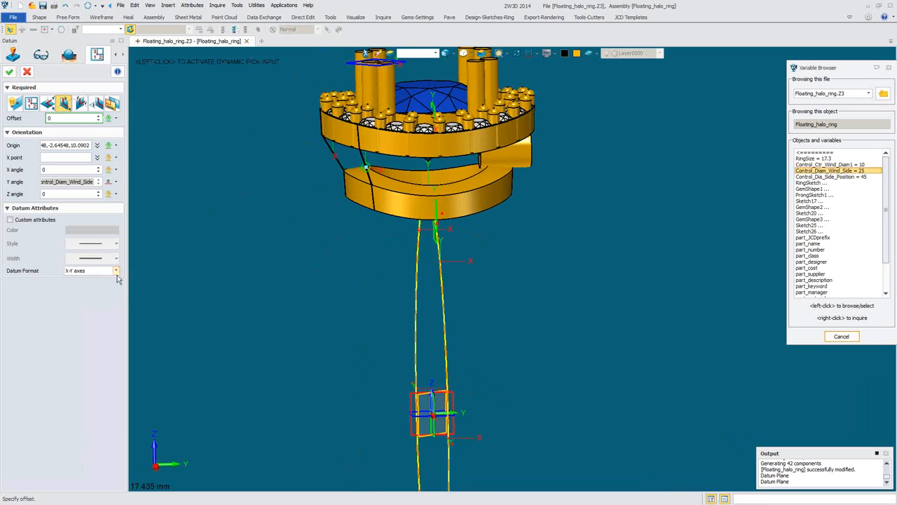
click(10, 73)
middle_drag(221, 203, 372, 244)
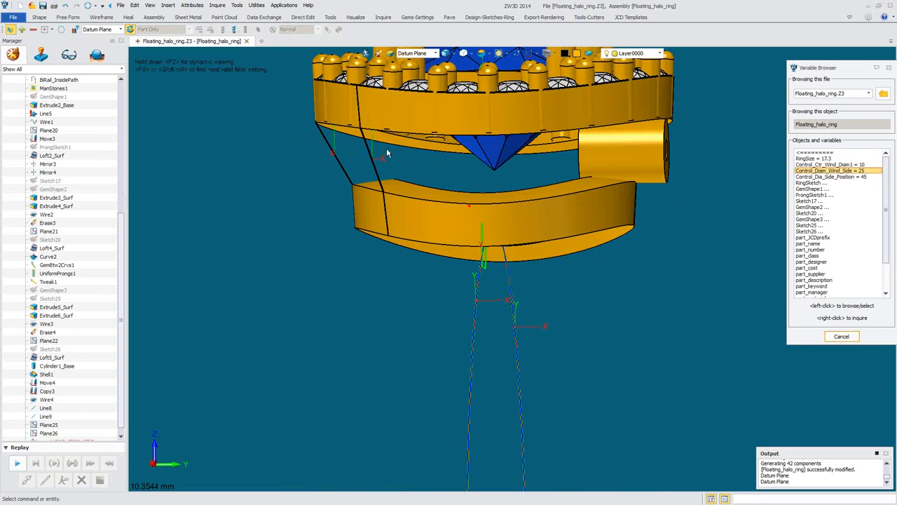
Set up a rotational Move of the centre line's datum about its own X axis, direction 1,0,0
mouse_move(419, 219)
middle_down()
mouse_move(440, 217)
mouse_move(364, 233)
middle_up()
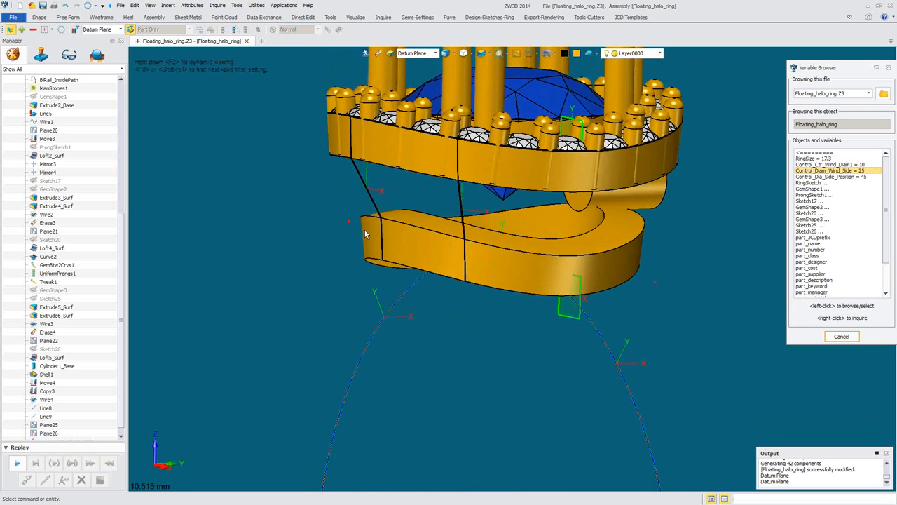
click(38, 18)
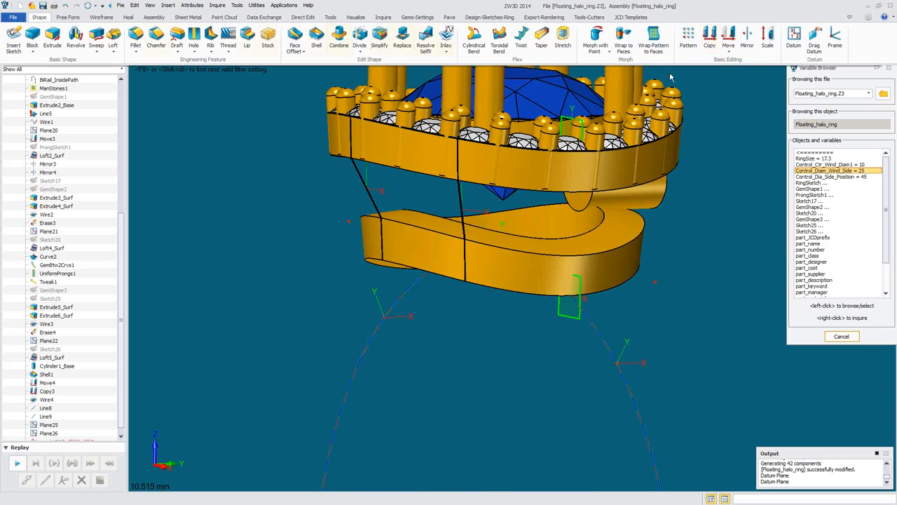
click(728, 36)
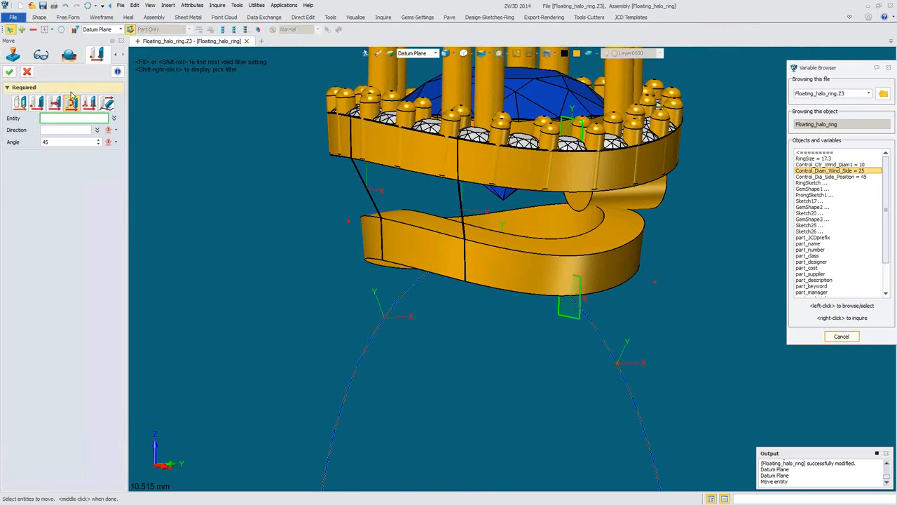
click(381, 191)
click(65, 129)
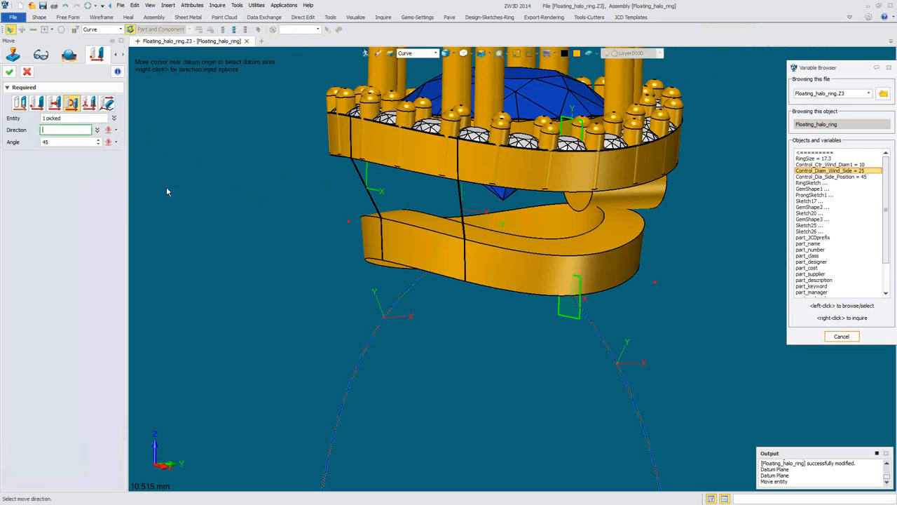
click(371, 193)
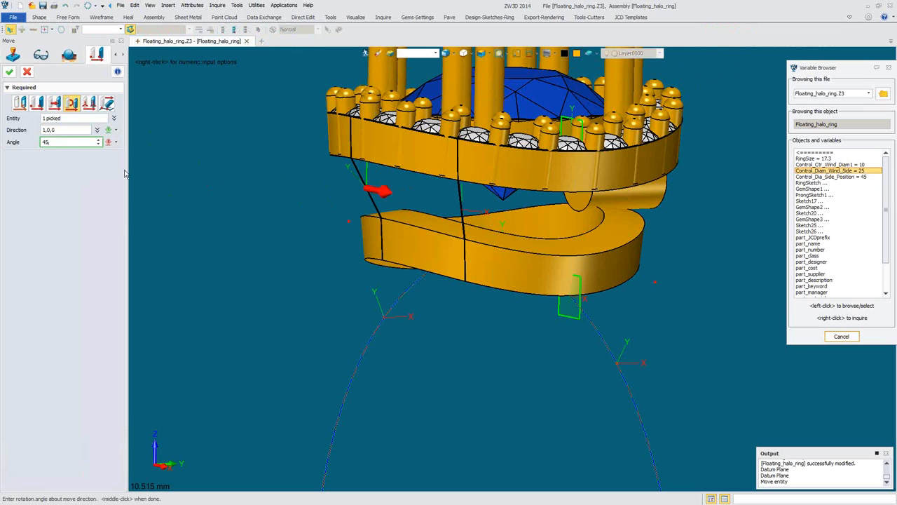
Set the rotation angle to the expression Control_Ctr_Wind_Diam1 and apply the move to the centre datum
right_click(191, 131)
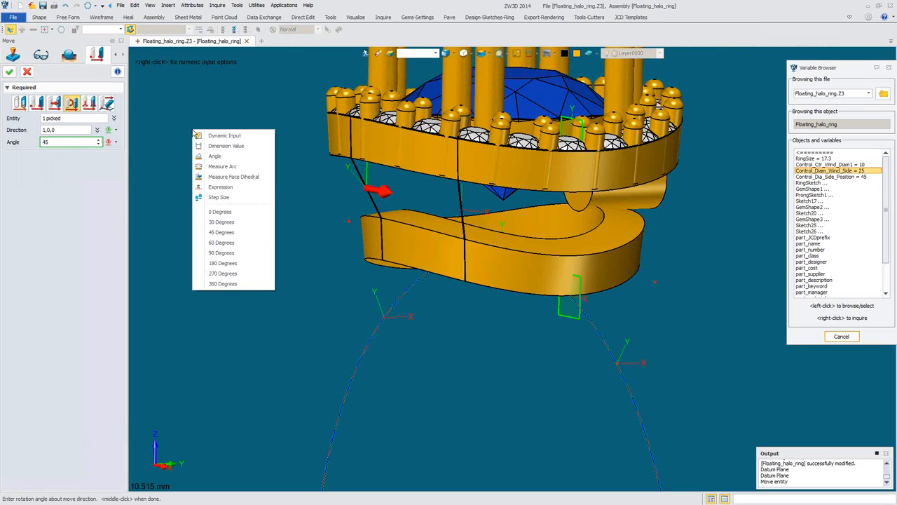
click(221, 189)
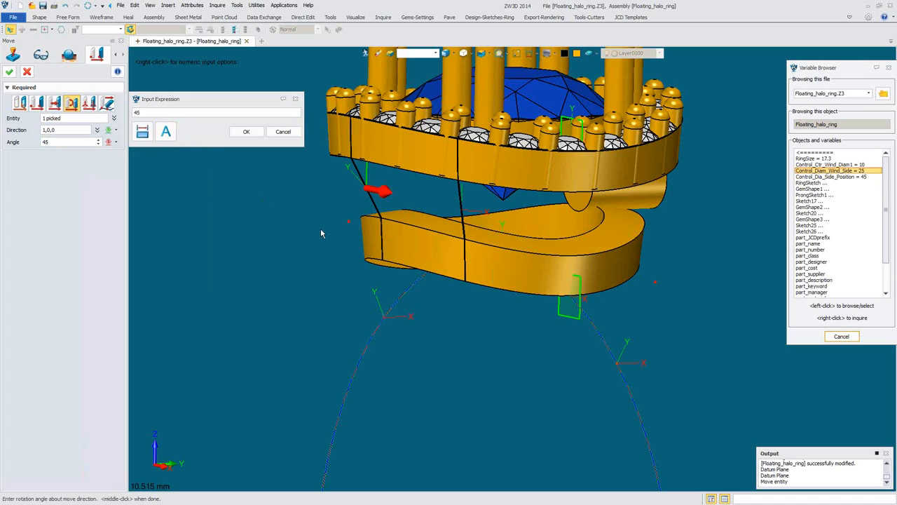
click(827, 165)
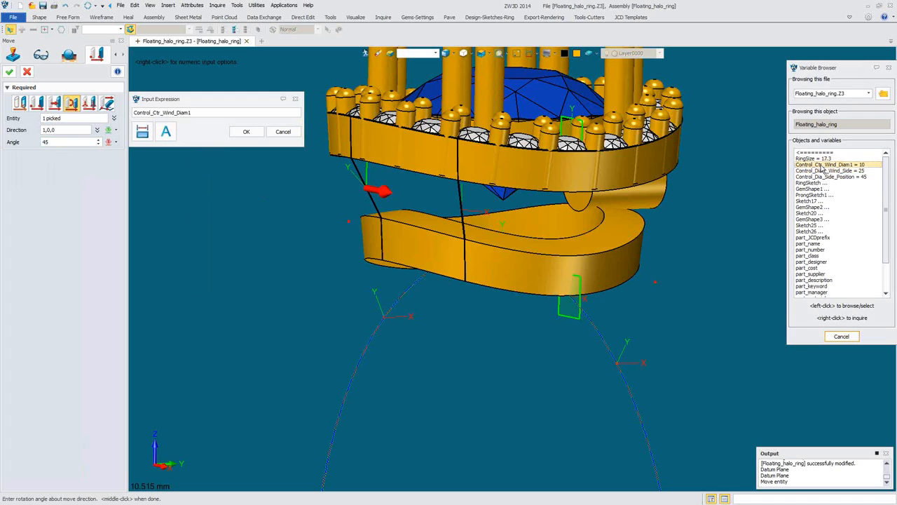
middle_click(246, 131)
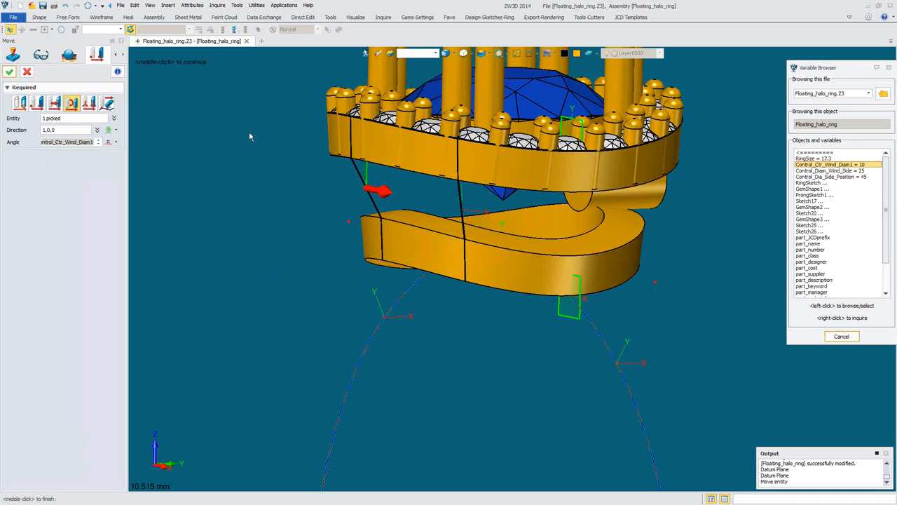
right_drag(385, 196, 363, 161)
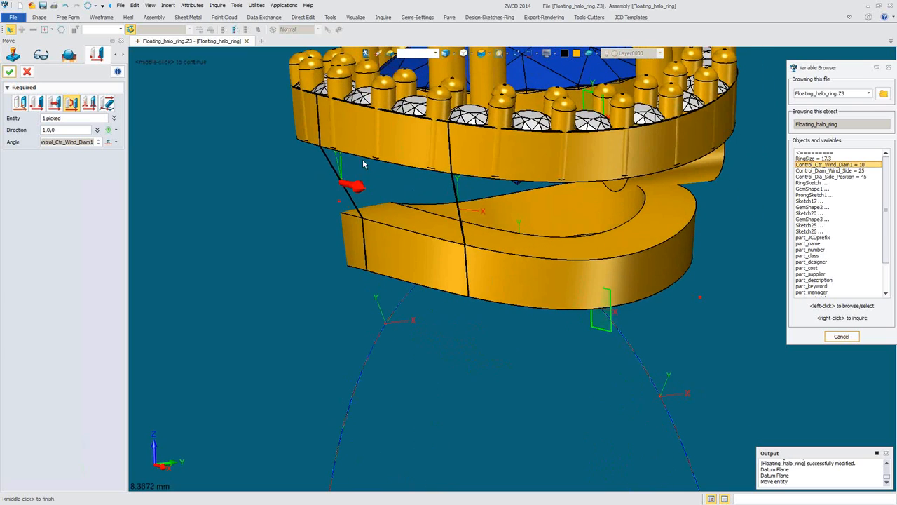
click(9, 72)
right_drag(226, 163, 363, 121)
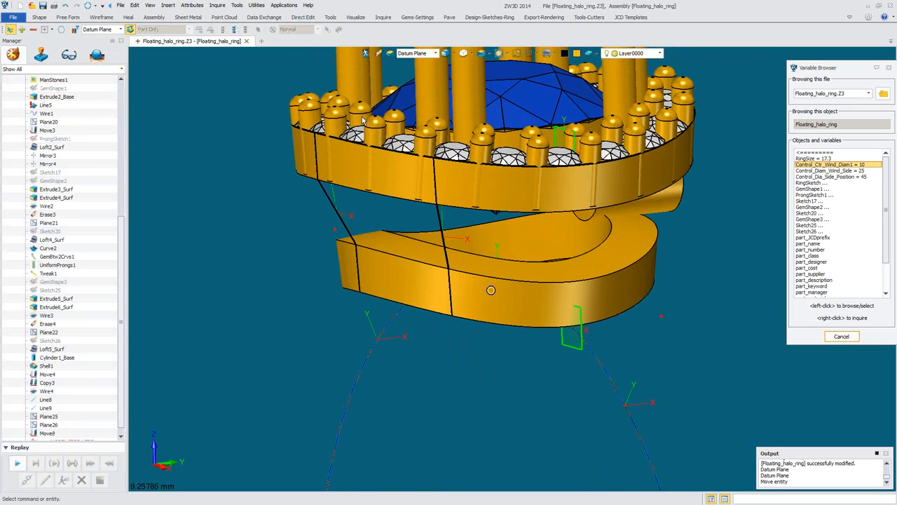
Set up a rotational Move of the side line's datum about its own X axis, direction 0.90631,0.42262,0
click(38, 17)
click(731, 35)
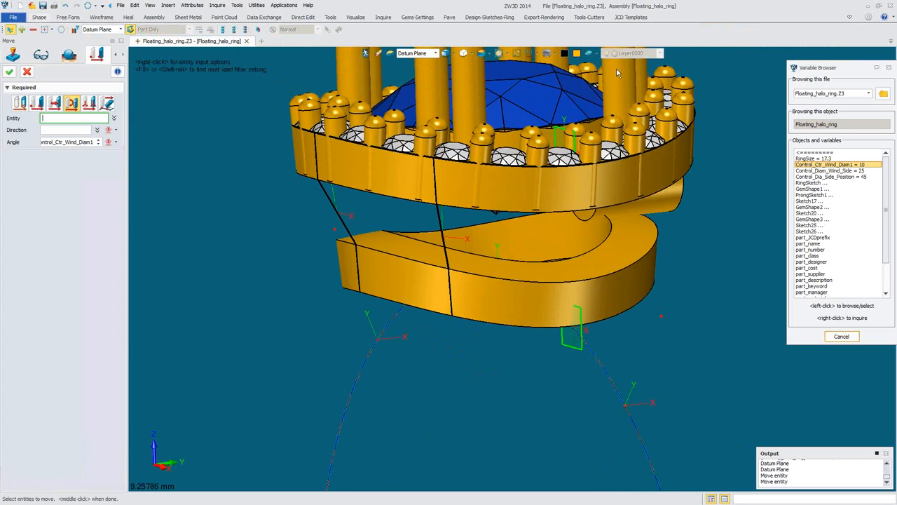
click(493, 254)
click(88, 130)
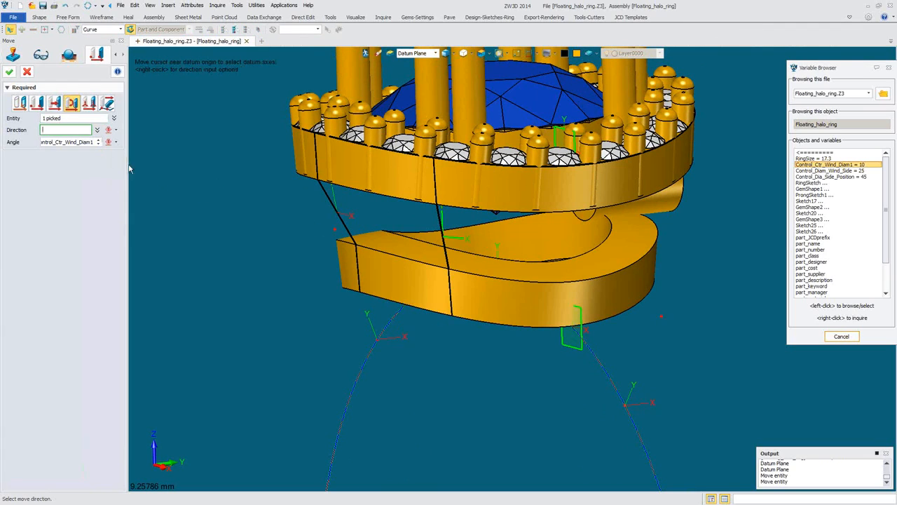
click(460, 240)
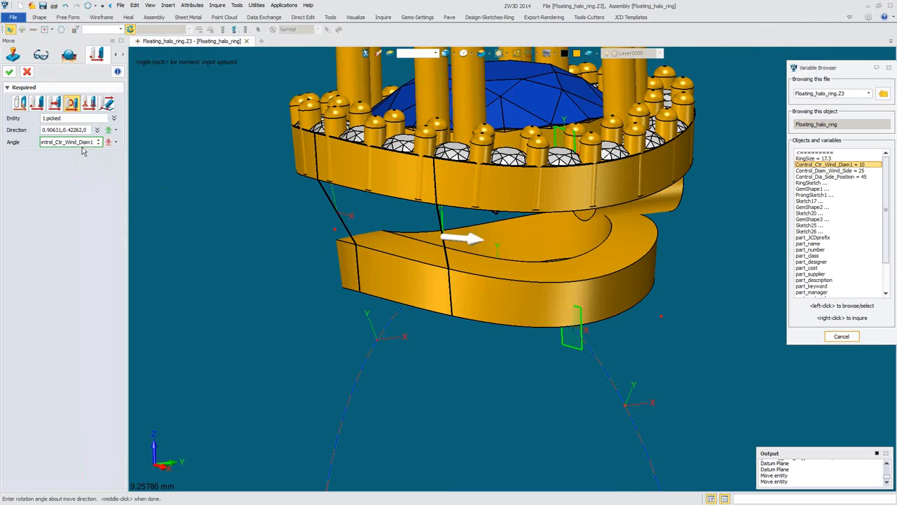
Set the rotation angle to the expression Control_Ctr_Wind_Diam1 and apply the move to the side datum
click(115, 143)
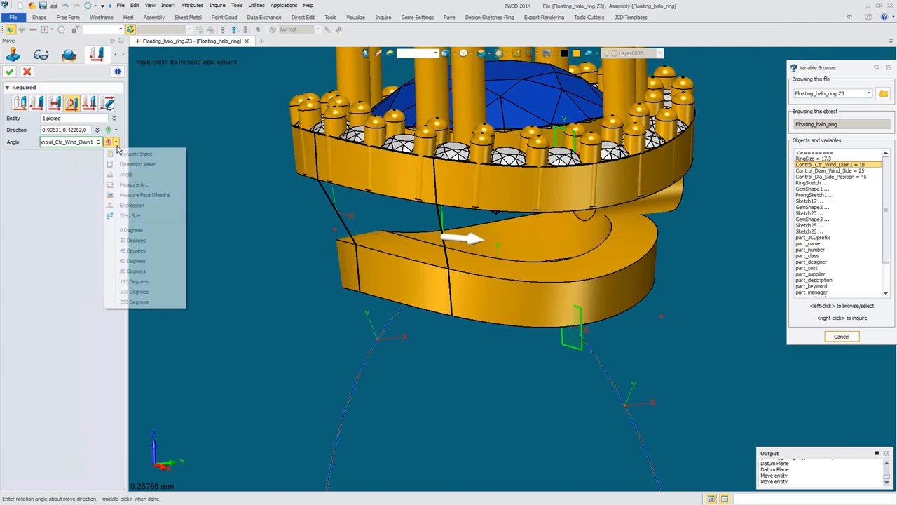
click(134, 154)
key(BackSpace)
key(BackSpace)
key(BackSpace)
key(BackSpace)
key(BackSpace)
key(BackSpace)
key(BackSpace)
key(BackSpace)
key(BackSpace)
key(BackSpace)
key(BackSpace)
key(BackSpace)
key(BackSpace)
key(BackSpace)
key(BackSpace)
key(BackSpace)
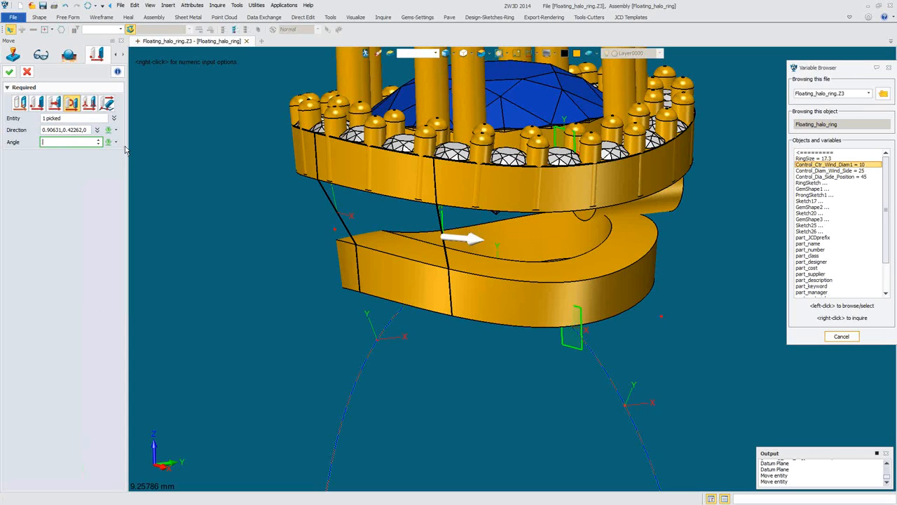
right_click(178, 150)
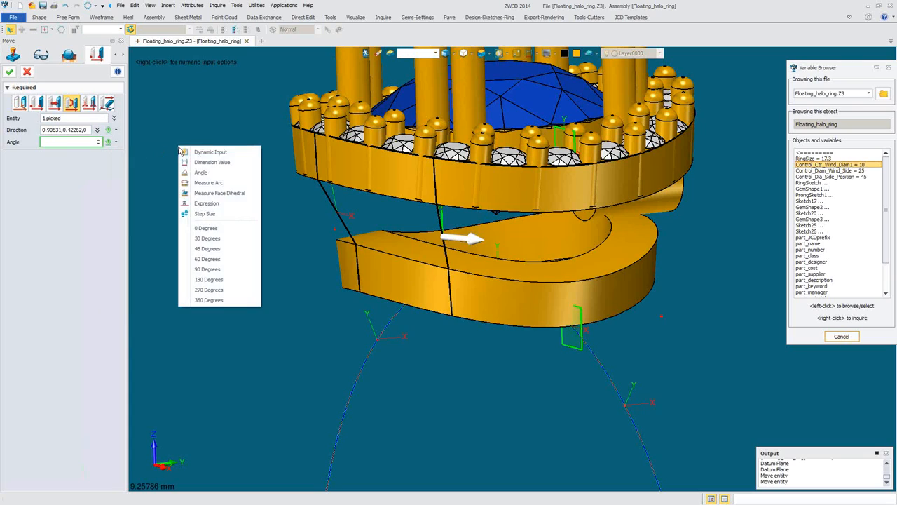
click(203, 201)
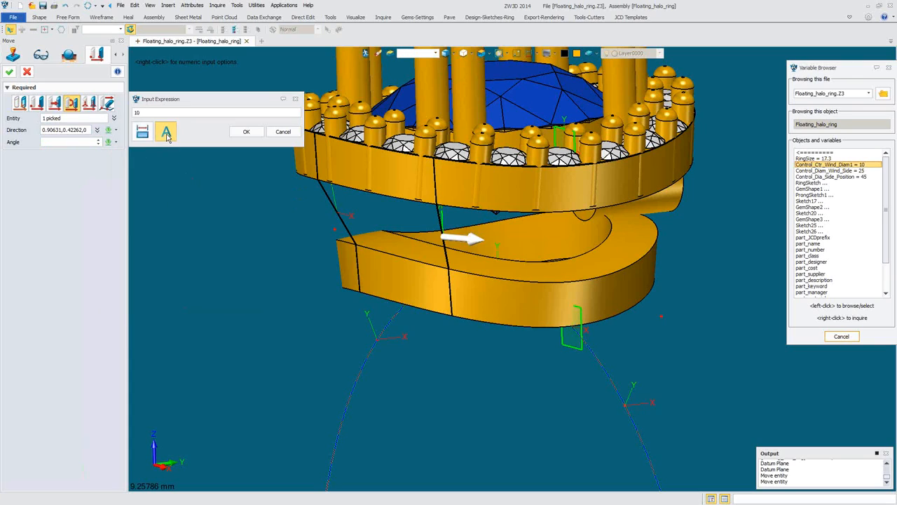
click(827, 165)
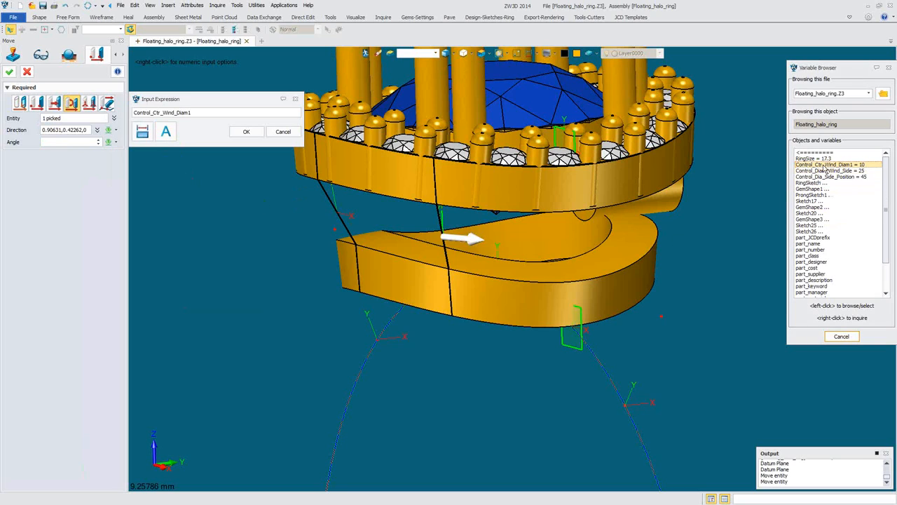
click(246, 131)
right_drag(203, 157, 198, 159)
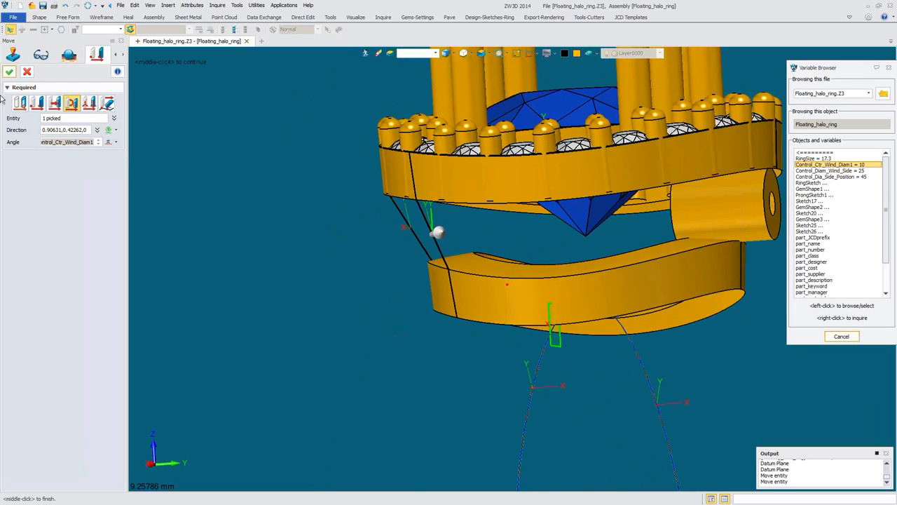
click(9, 72)
Place round faceted Diamond-White stones at the origins of the side and centre datums between the halo and lower base
right_drag(315, 190, 293, 164)
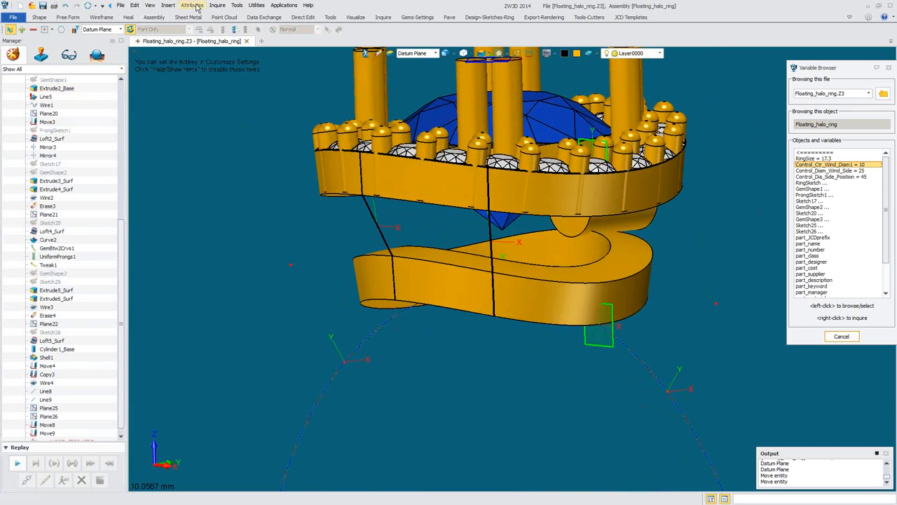
click(421, 18)
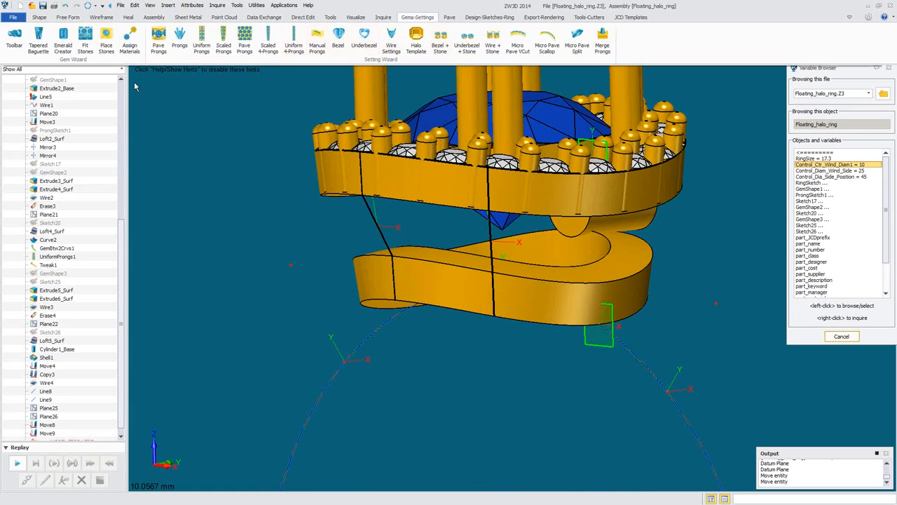
click(106, 38)
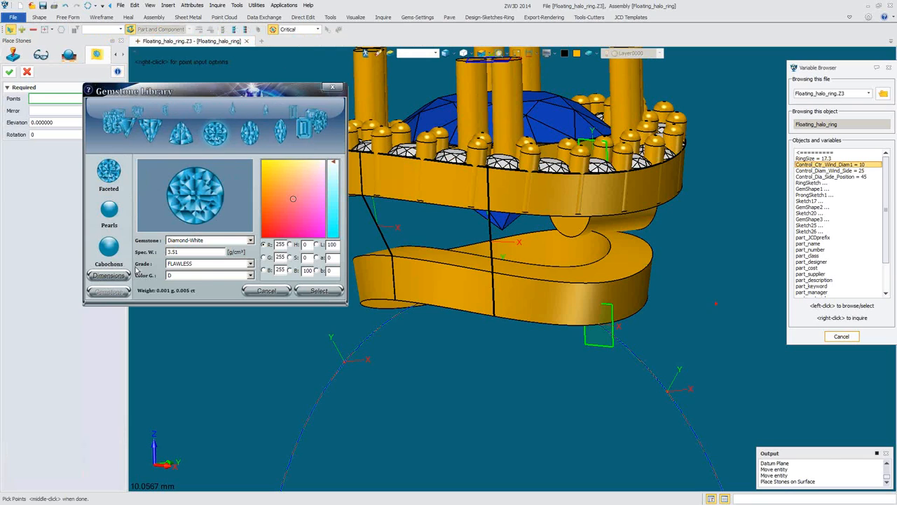
click(372, 228)
click(495, 244)
click(9, 72)
Inspect the orientation of the two placed stones between the halo and lower base from several angles
right_drag(467, 232, 382, 218)
right_drag(417, 265, 346, 256)
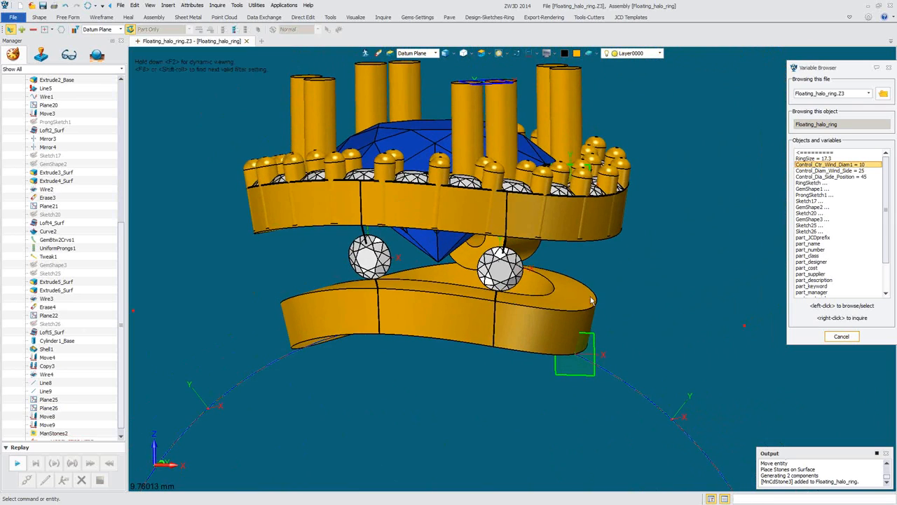
right_drag(591, 300, 385, 223)
right_drag(505, 251, 481, 250)
right_drag(401, 225, 583, 322)
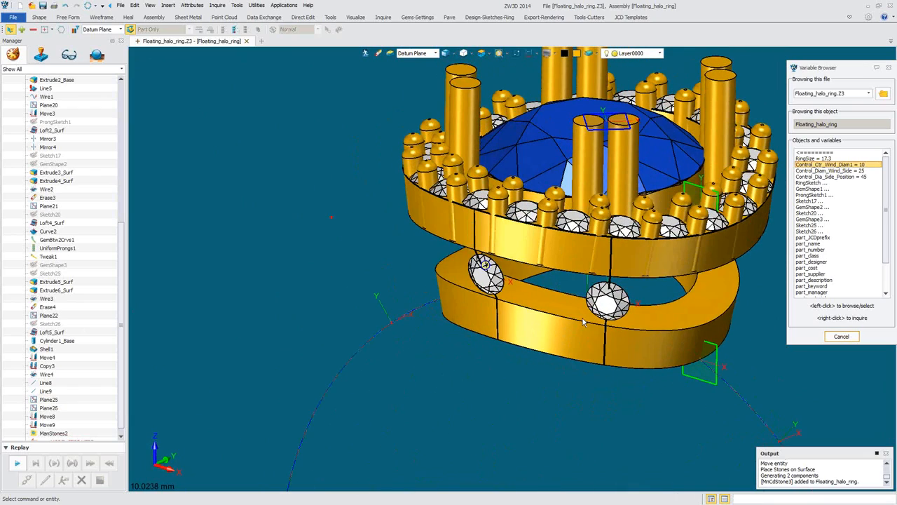
scroll(334, 235, down, 1)
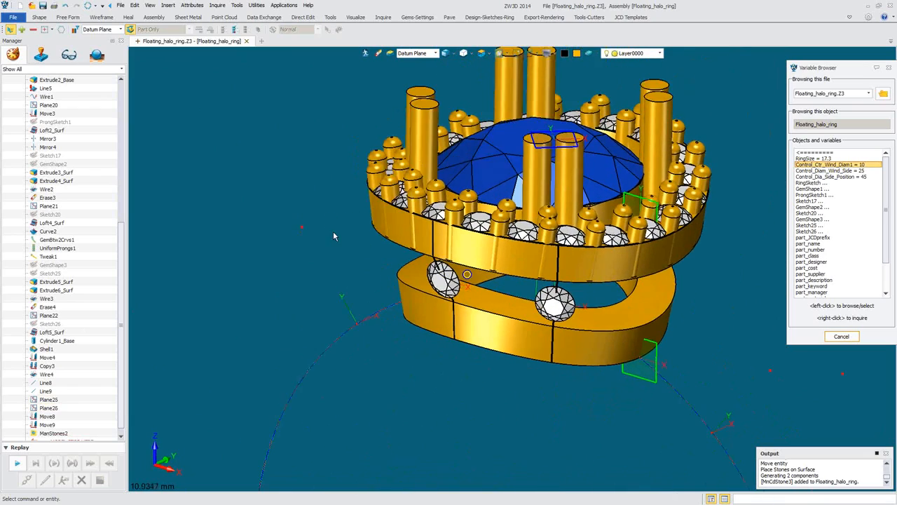
scroll(333, 235, down, 1)
Set the part's driving parameter Control_Dia_Side_Position to 30 and regenerate the model
click(191, 6)
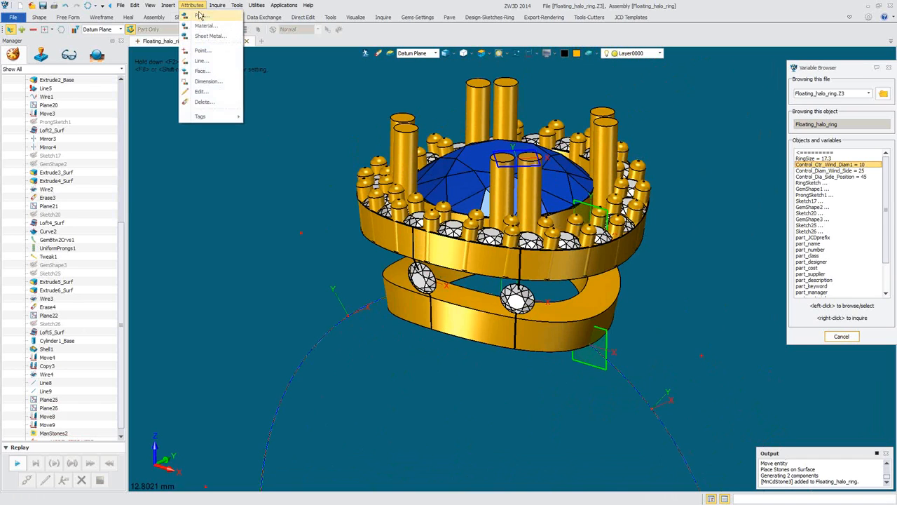
click(206, 32)
click(256, 69)
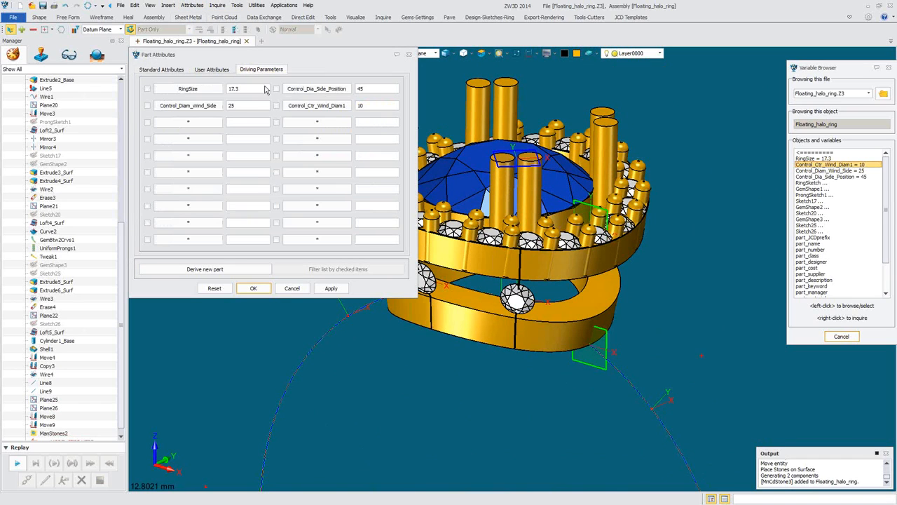
scroll(425, 146, down, 2)
scroll(438, 137, up, 3)
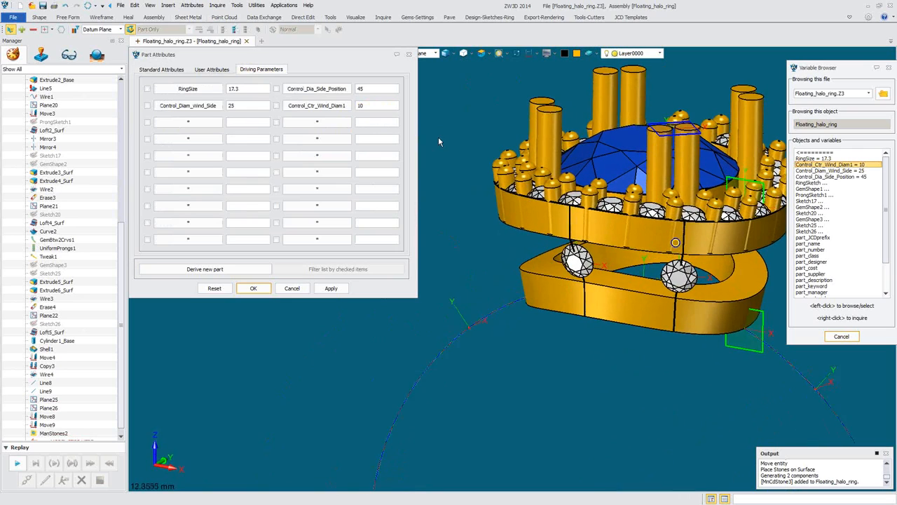
double_click(366, 89)
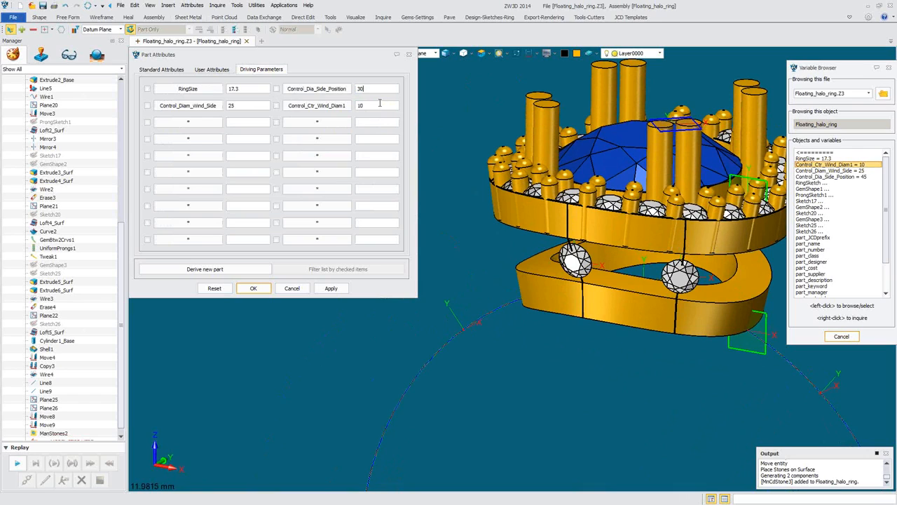
click(330, 288)
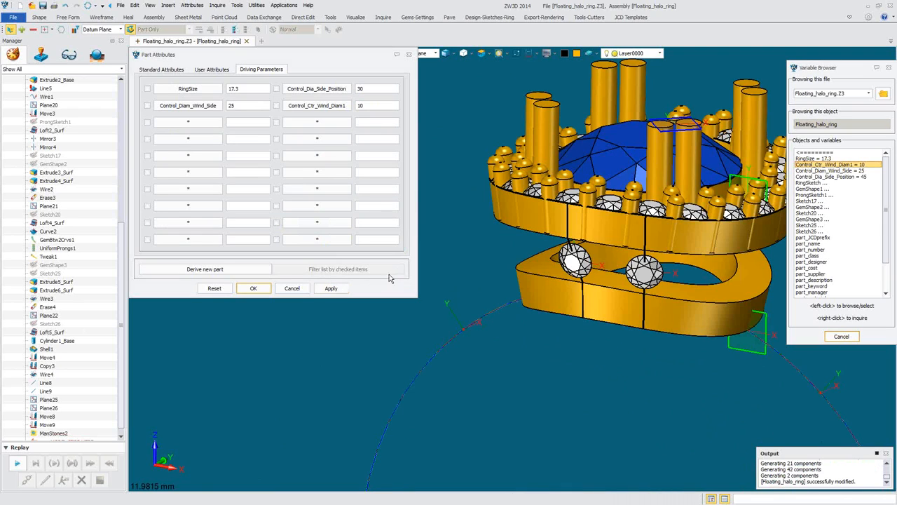
Set Control_Dia_Side_Position to 20, apply it, and check the spacing between the two stones
click(363, 89)
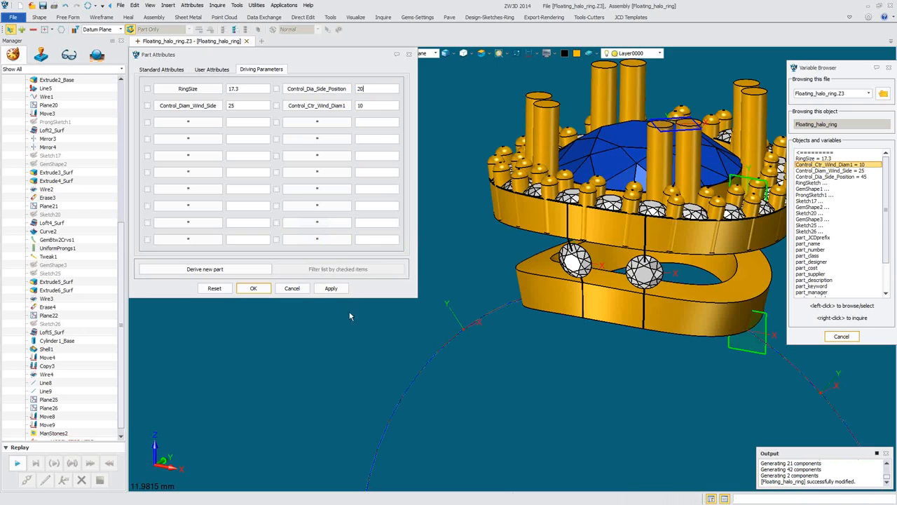
click(330, 289)
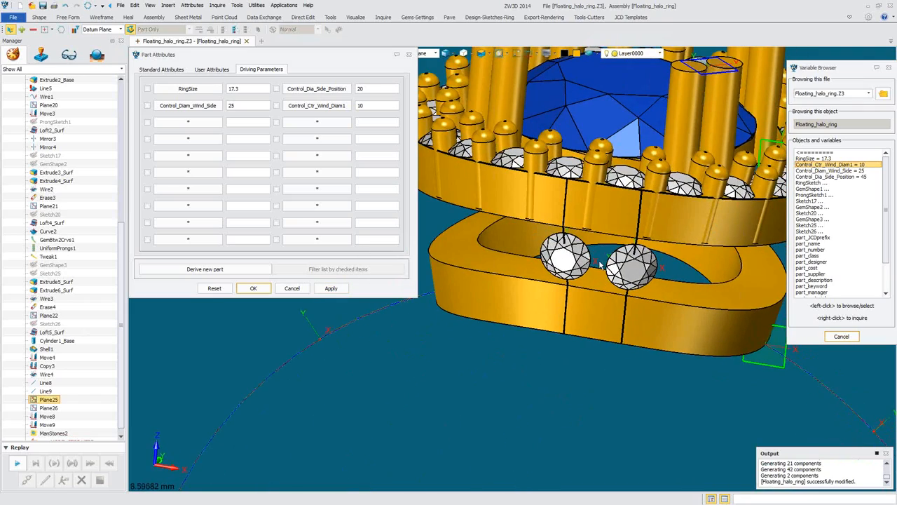
scroll(510, 269, down, 2)
right_drag(617, 276, 502, 251)
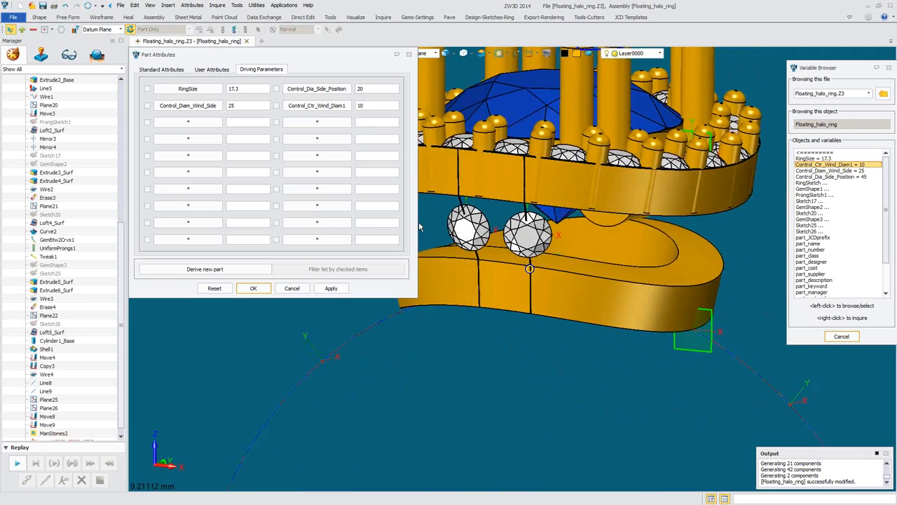
Set Control_Dia_Side_Position to 50 and apply it, checking the stones' spacing up close
double_click(361, 88)
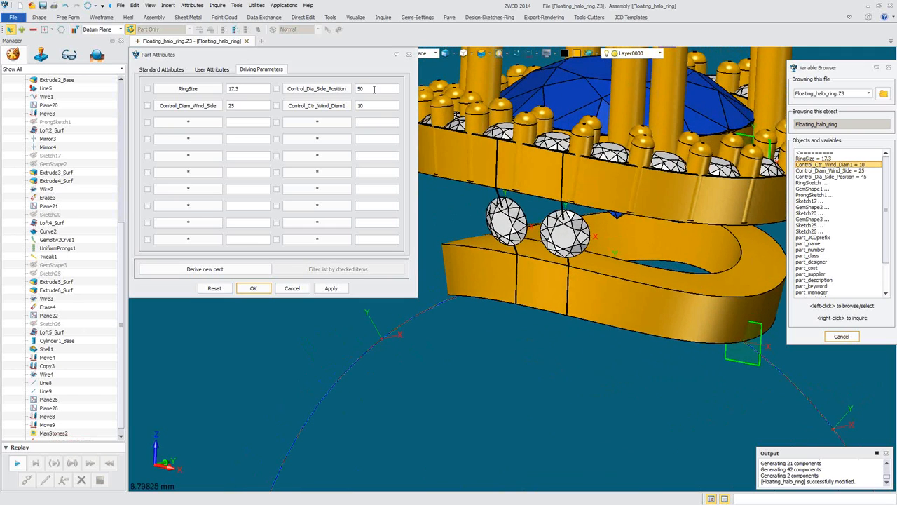
scroll(450, 181, down, 3)
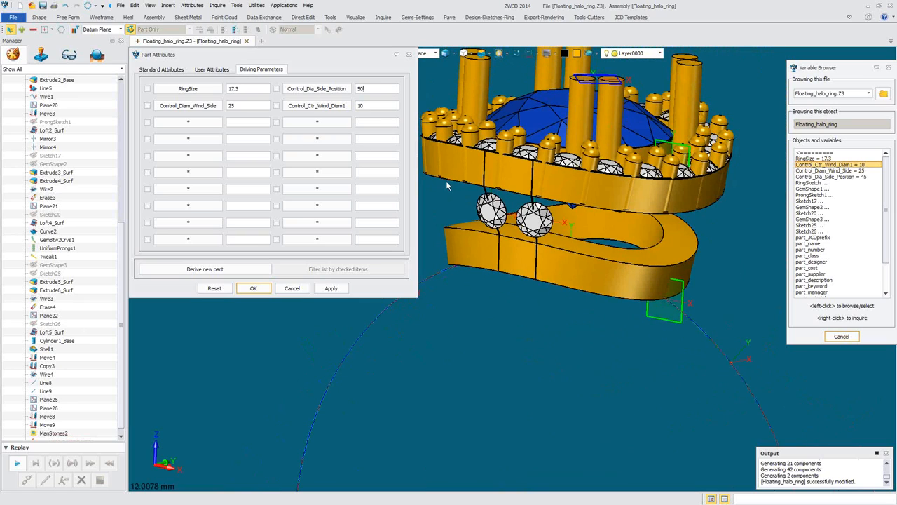
right_drag(447, 185, 523, 296)
scroll(523, 296, up, 3)
scroll(491, 210, up, 5)
scroll(405, 185, down, 1)
middle_drag(405, 185, 397, 160)
Set Control_Ctr_Wind_Diam1 to 20, apply it, and check the tilt of the stones
drag(368, 106, 352, 107)
text(20)
click(331, 288)
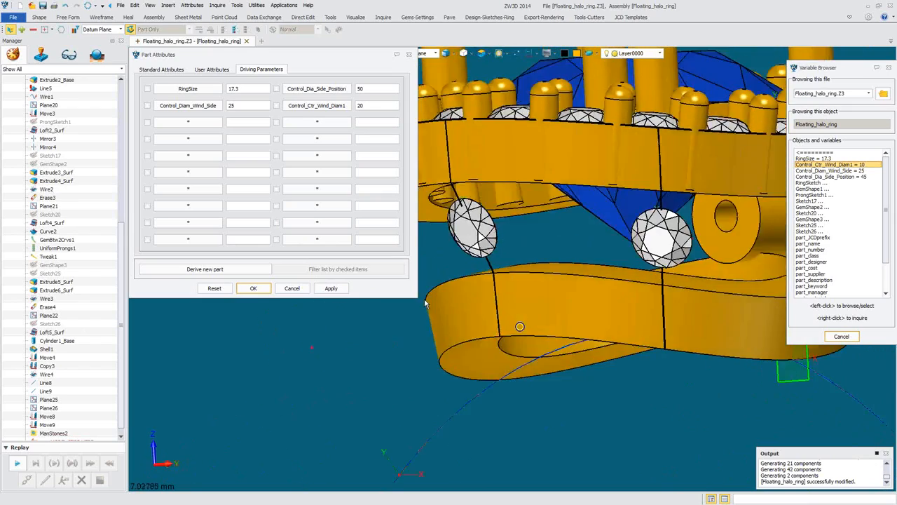
middle_drag(519, 279, 666, 216)
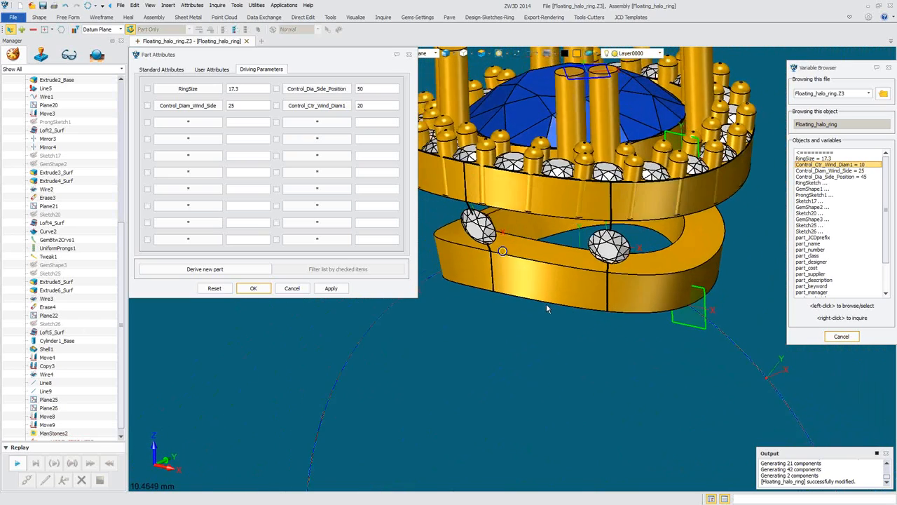
Close the variable browser and accept the part's driving parameters
double_click(248, 109)
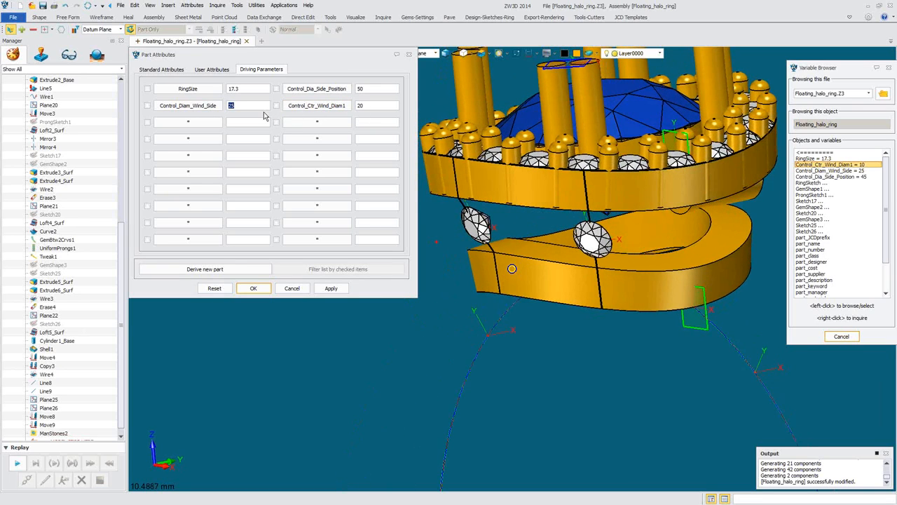
drag(853, 65, 782, 79)
click(816, 83)
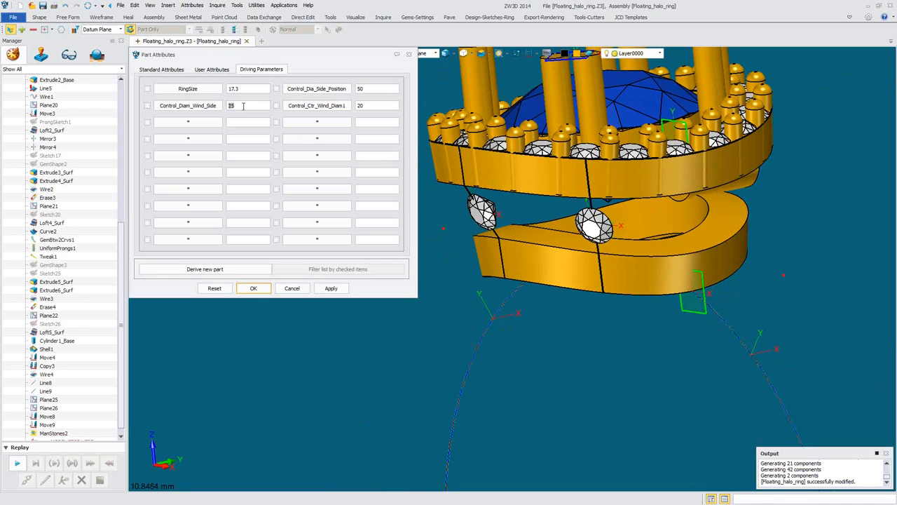
click(328, 67)
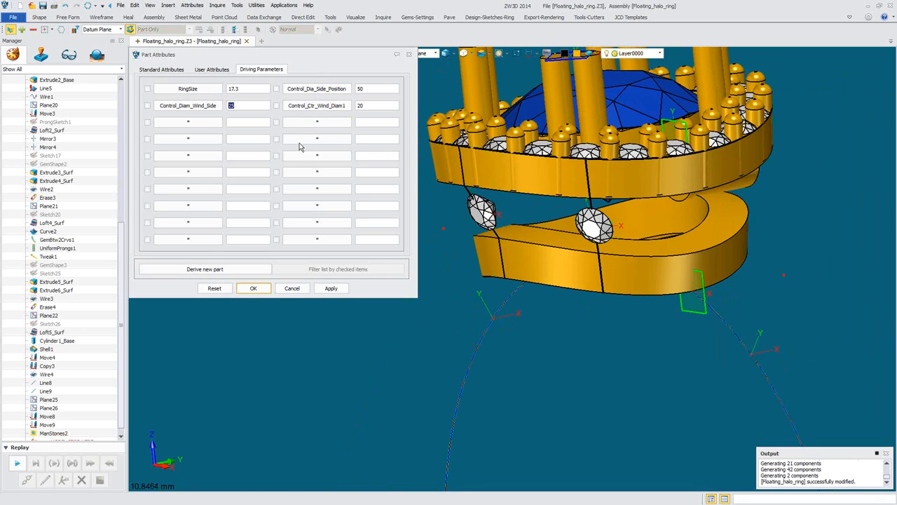
click(252, 287)
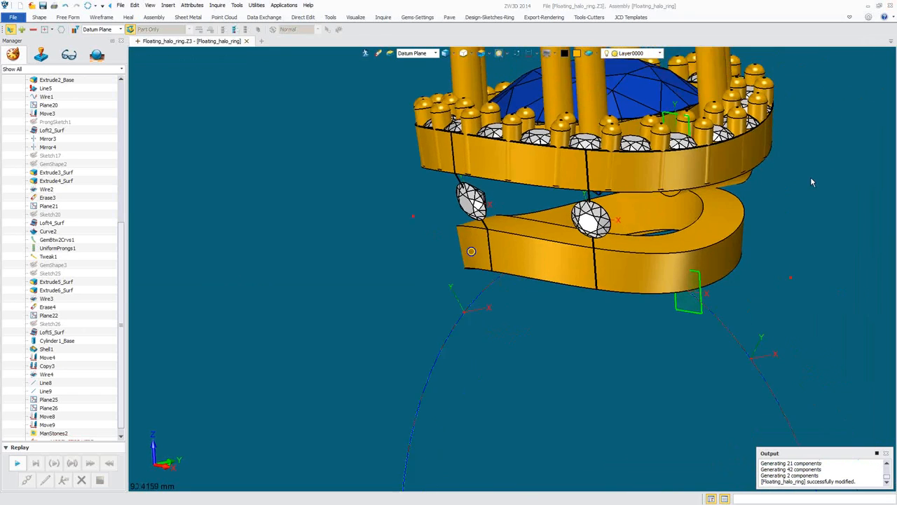
Review the whole ring model and close all open files
middle_drag(812, 182, 810, 321)
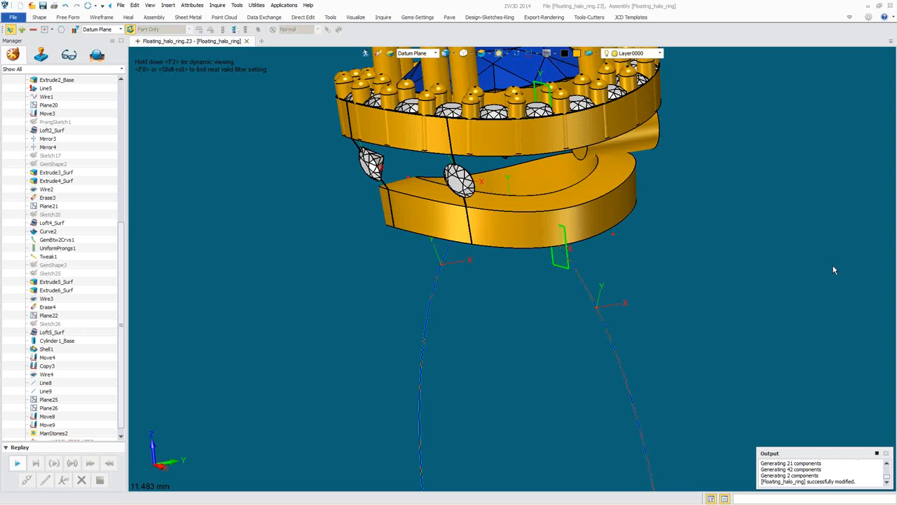
mouse_move(754, 504)
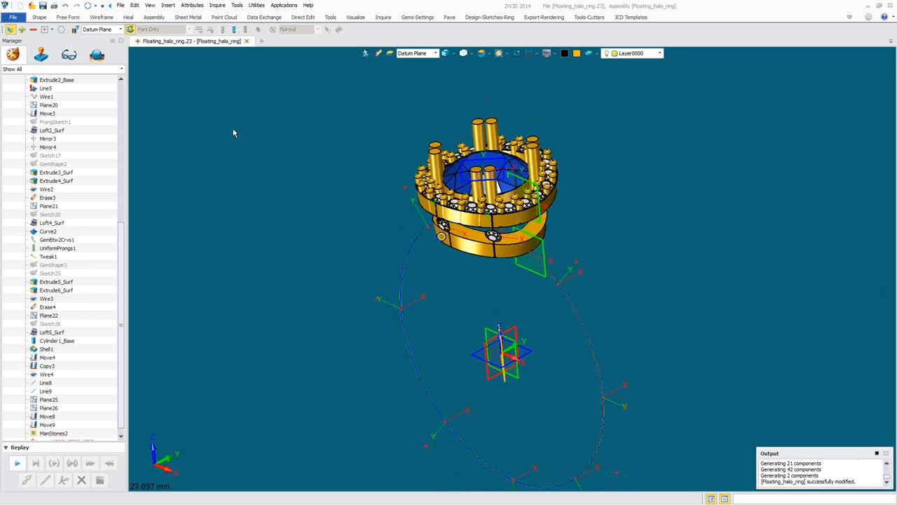
click(121, 5)
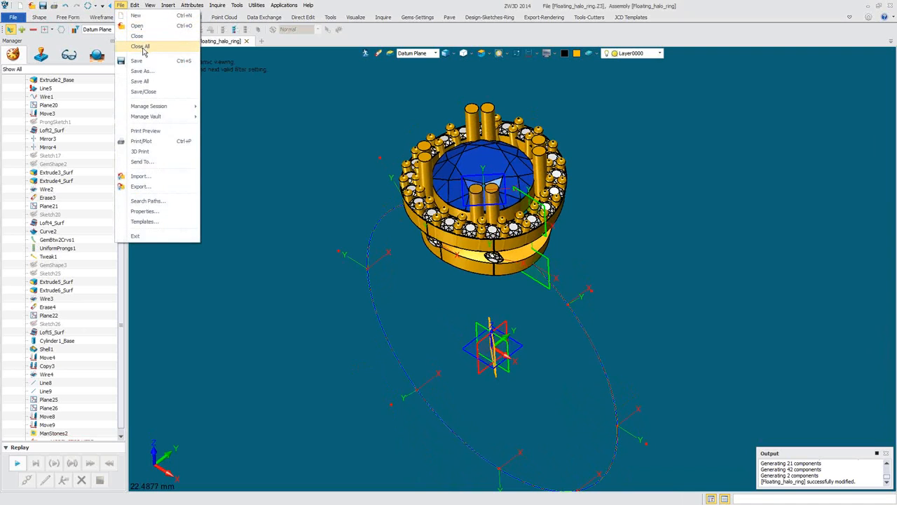
click(141, 46)
click(460, 277)
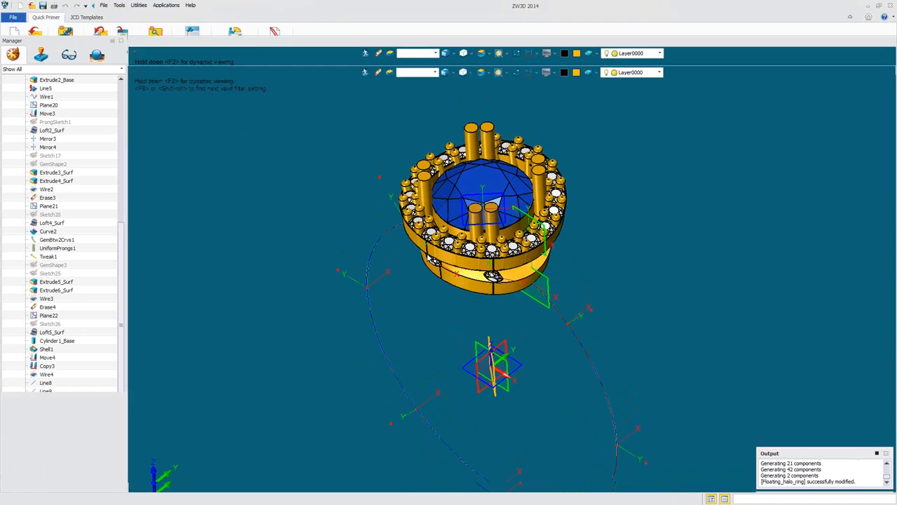
Create a new part file, Part001.Z3, from the BasicClosed_Solitaire template
click(13, 39)
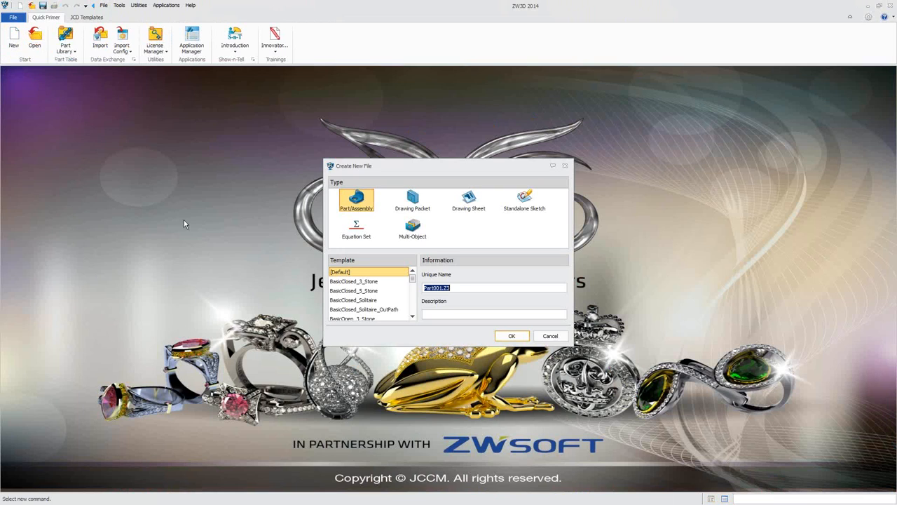
click(353, 299)
click(511, 336)
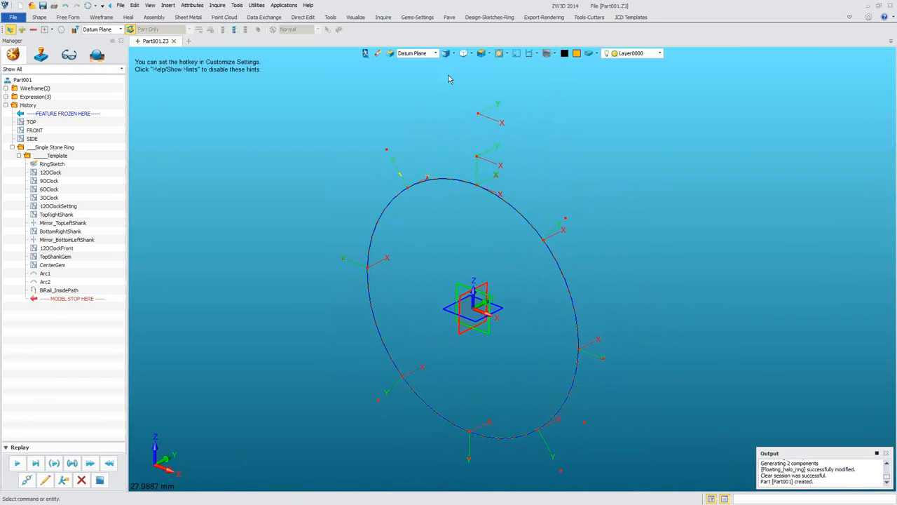
Start a wire setting with the oval four-prong style and place it on the CenterGem datum above the ring
click(495, 18)
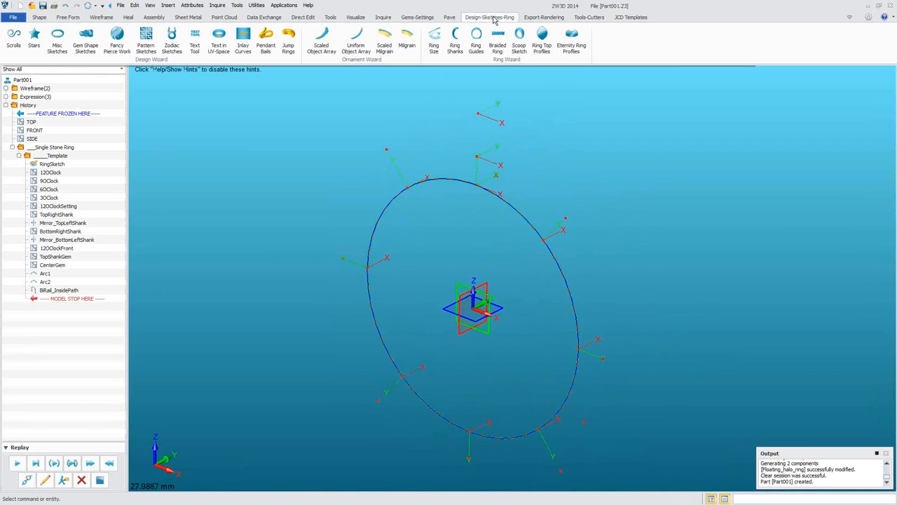
click(427, 17)
click(394, 41)
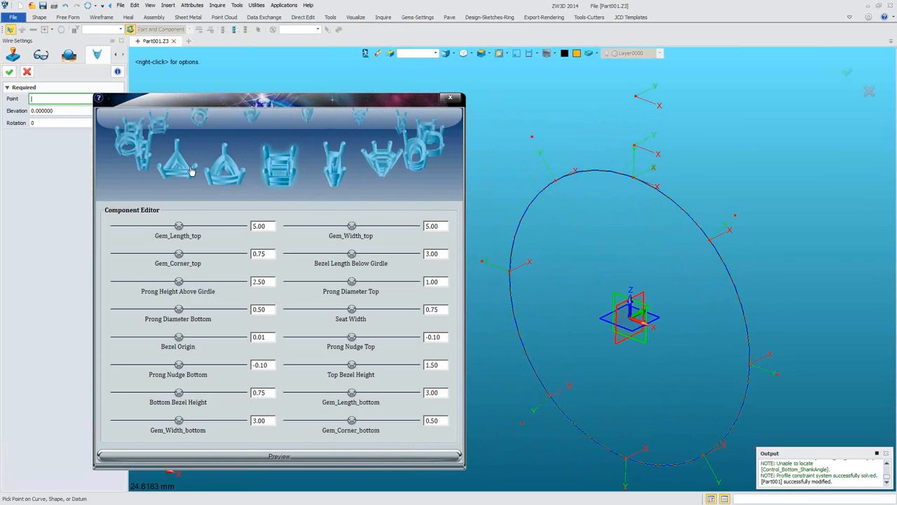
click(251, 123)
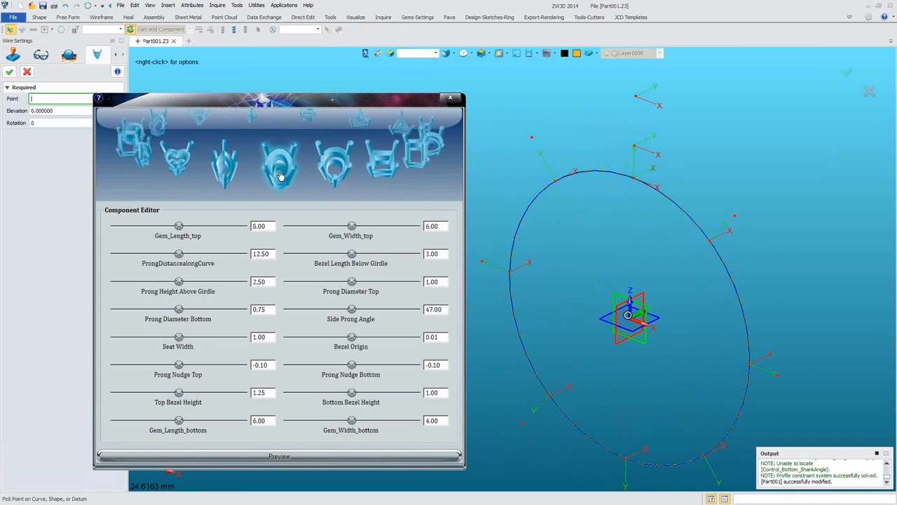
click(551, 143)
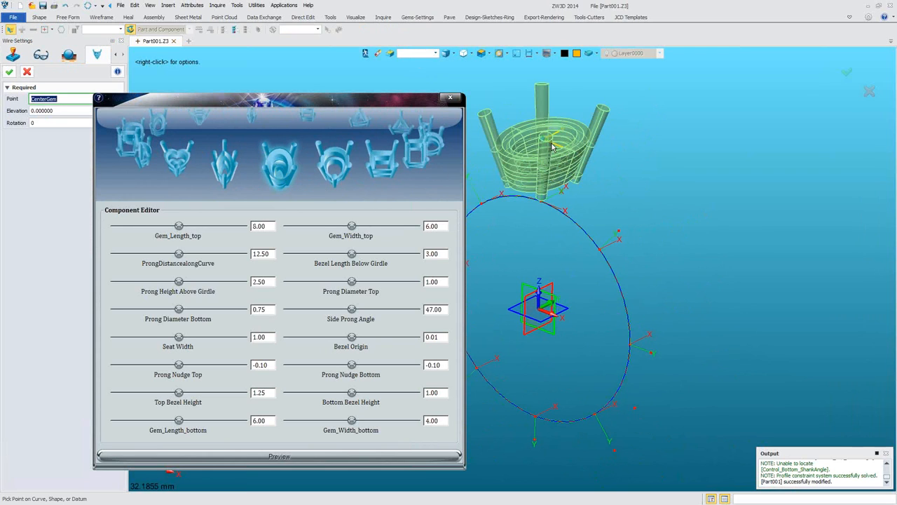
middle_click(518, 243)
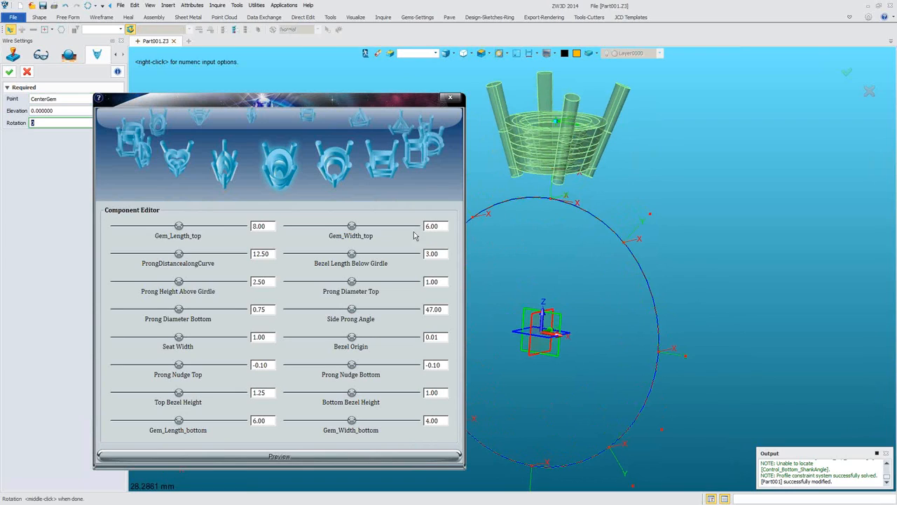
Set Bezel Length Below Girdle to 5.00, preview the wire setting and accept it
drag(430, 253, 412, 257)
click(280, 457)
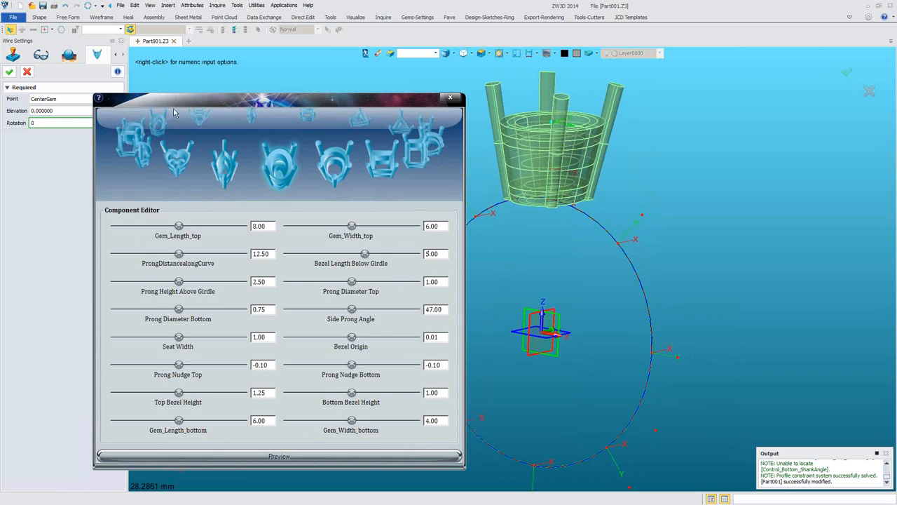
click(10, 72)
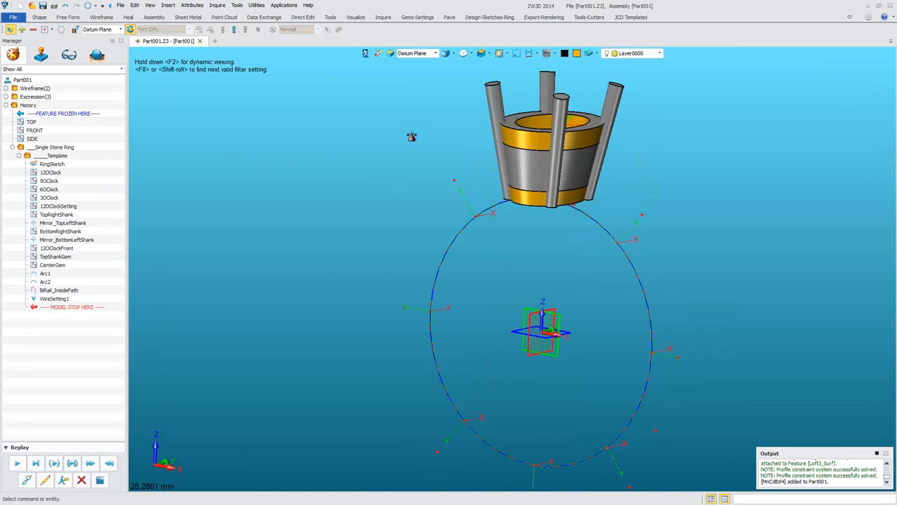
Open the wire setting component for editing, look over its feature history, and return to the ring assembly
click(435, 53)
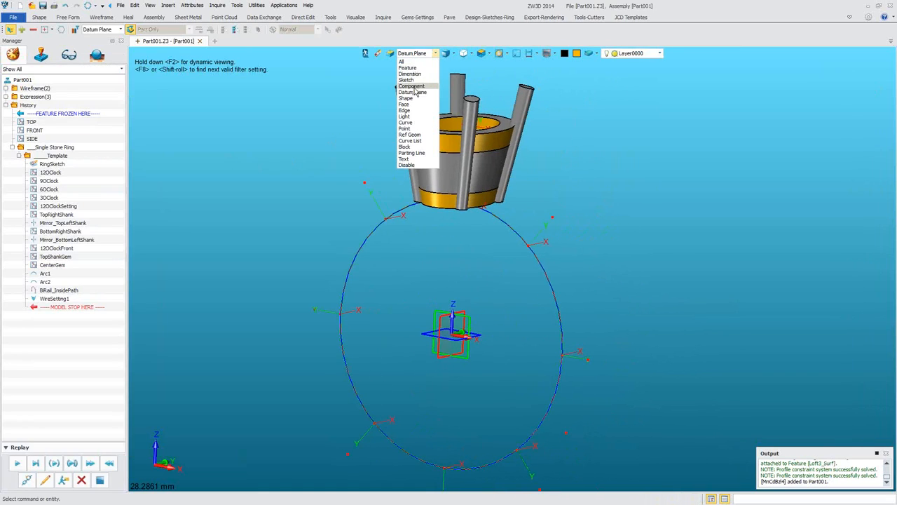
click(413, 99)
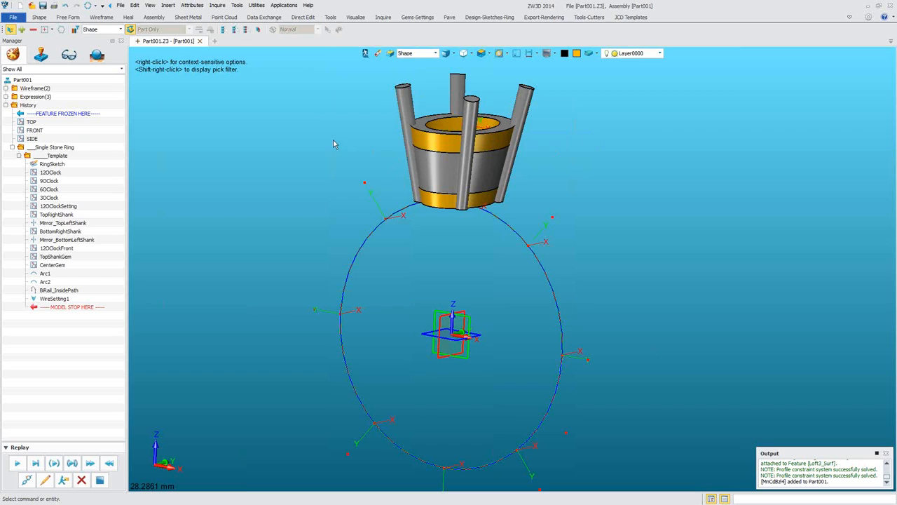
click(417, 53)
click(415, 97)
click(441, 138)
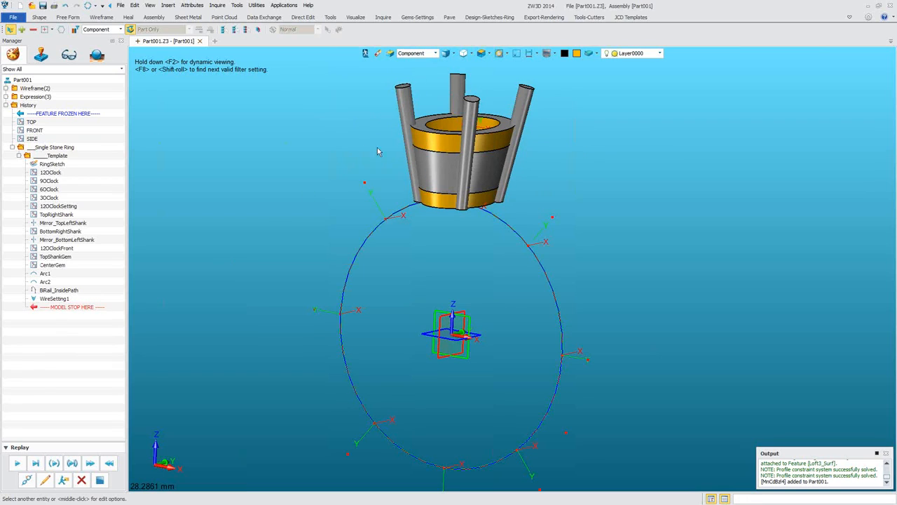
double_click(452, 144)
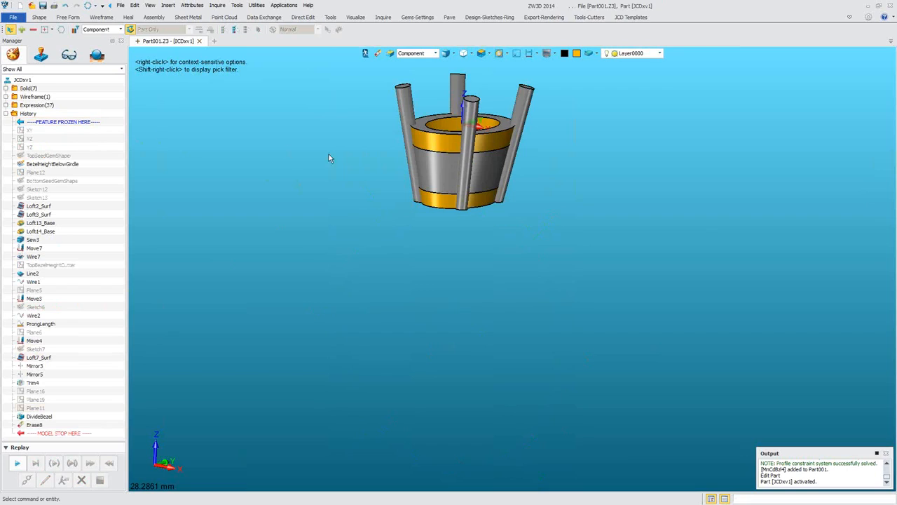
scroll(331, 159, down, 2)
middle_drag(332, 161, 402, 212)
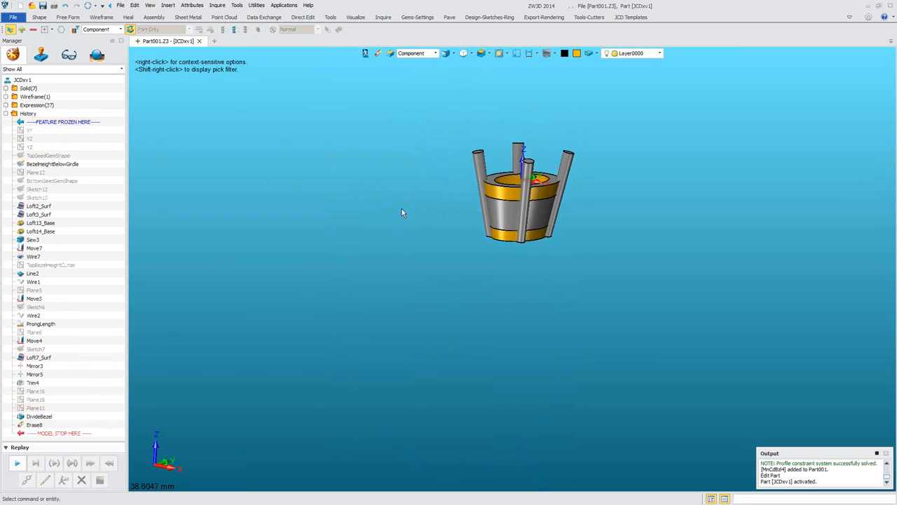
click(363, 57)
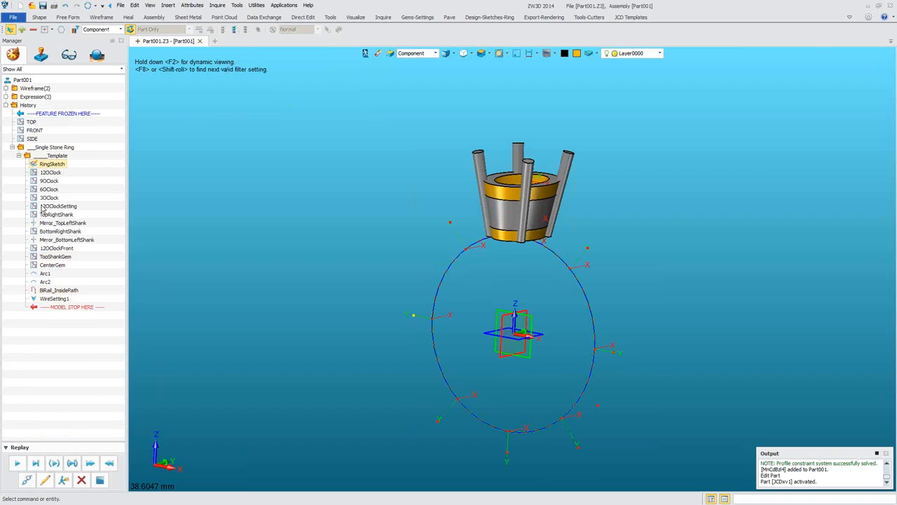
Restrict picking to components and merge the wire setting component into the active ring part
middle_drag(353, 197, 330, 168)
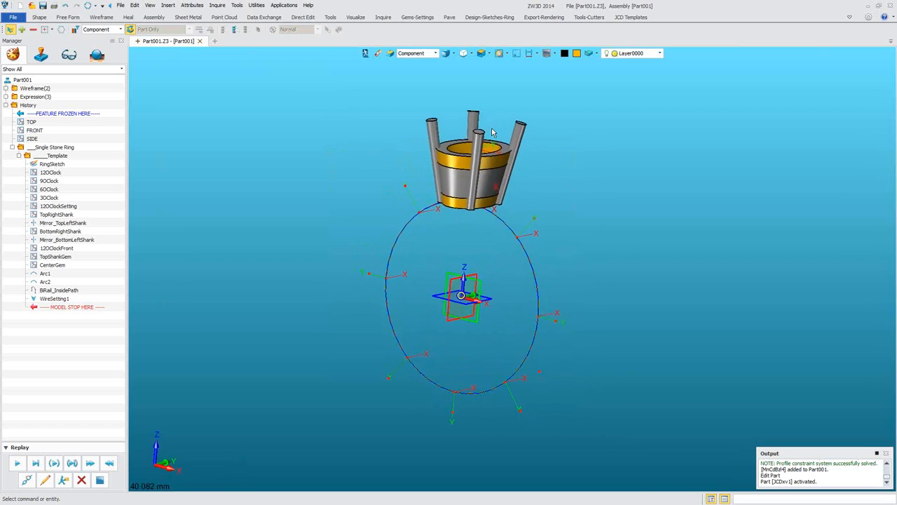
scroll(402, 177, up, 2)
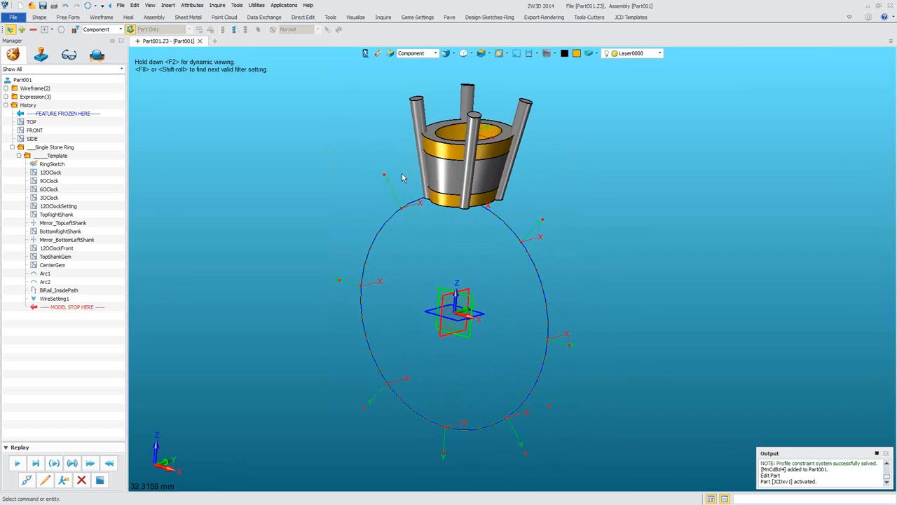
right_click(337, 129)
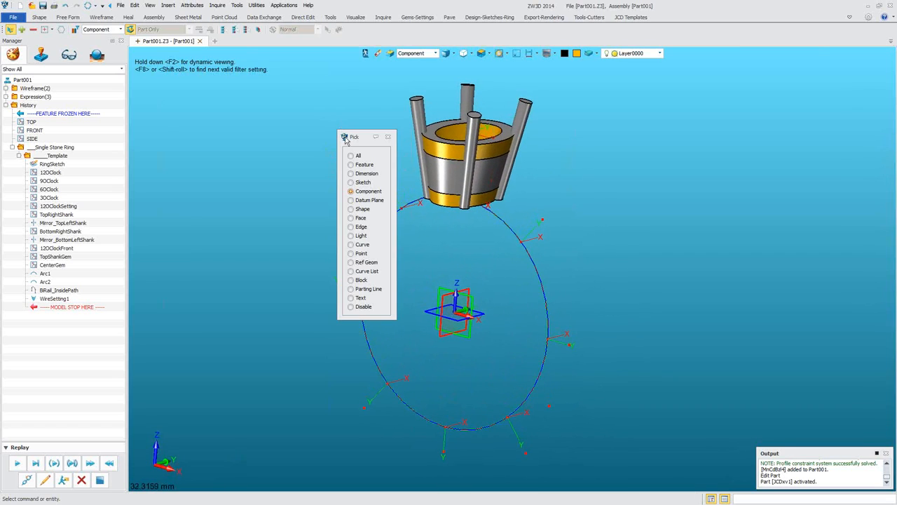
click(372, 195)
right_click(486, 155)
click(498, 145)
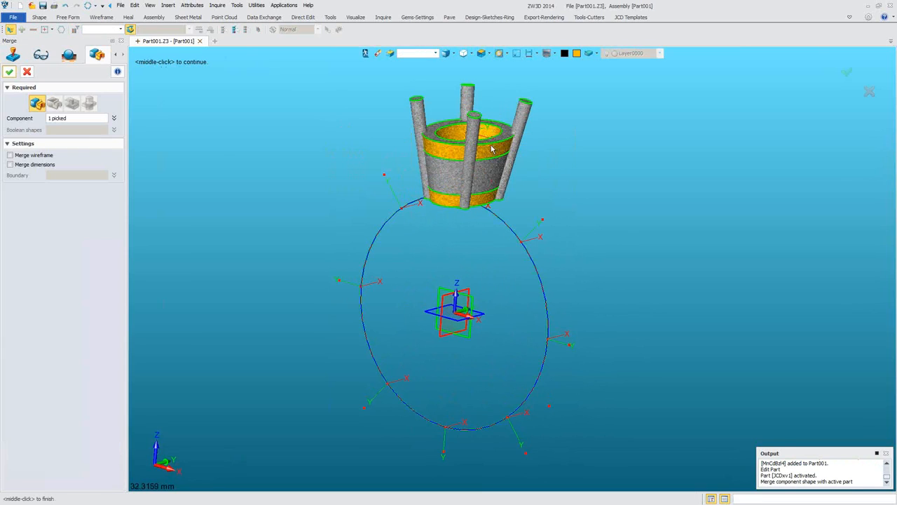
click(10, 73)
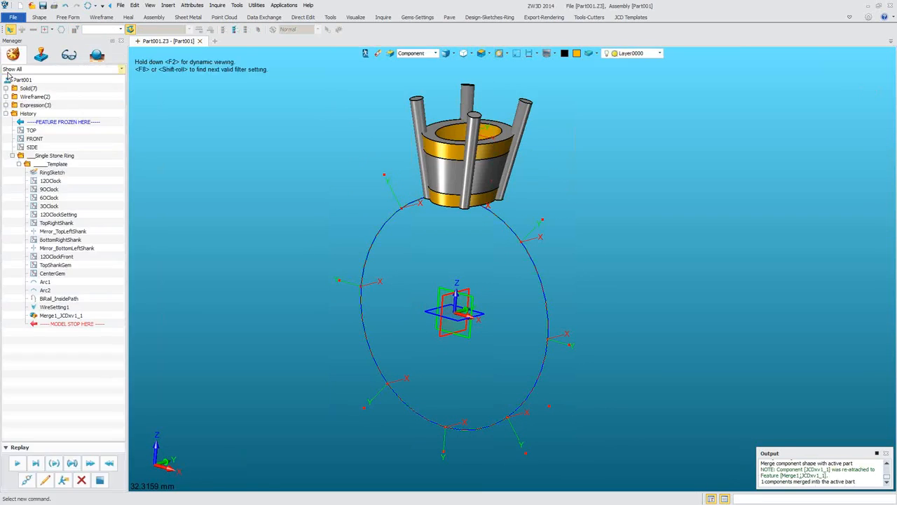
Roll the ring's history back to before the merge feature, then restore it to the end
mouse_move(83, 326)
mouse_down()
mouse_move(82, 265)
mouse_move(71, 326)
mouse_move(79, 251)
mouse_up()
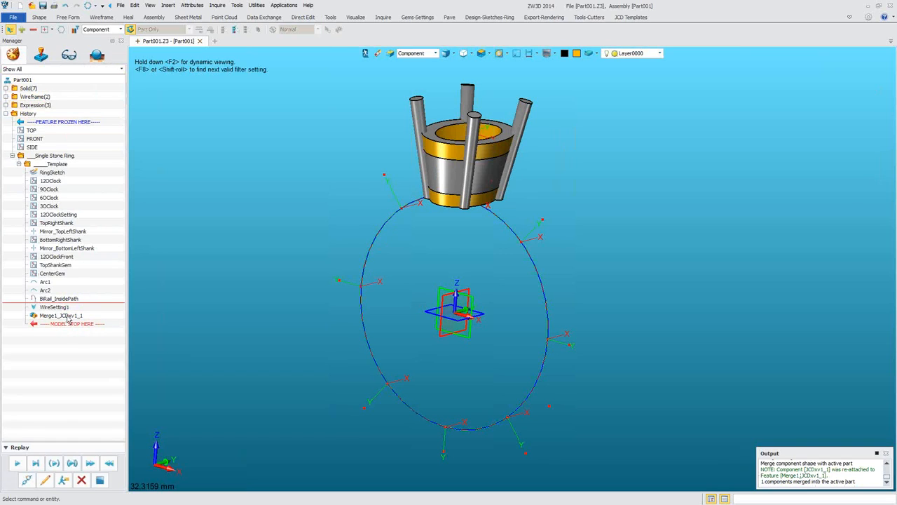
drag(69, 320, 68, 314)
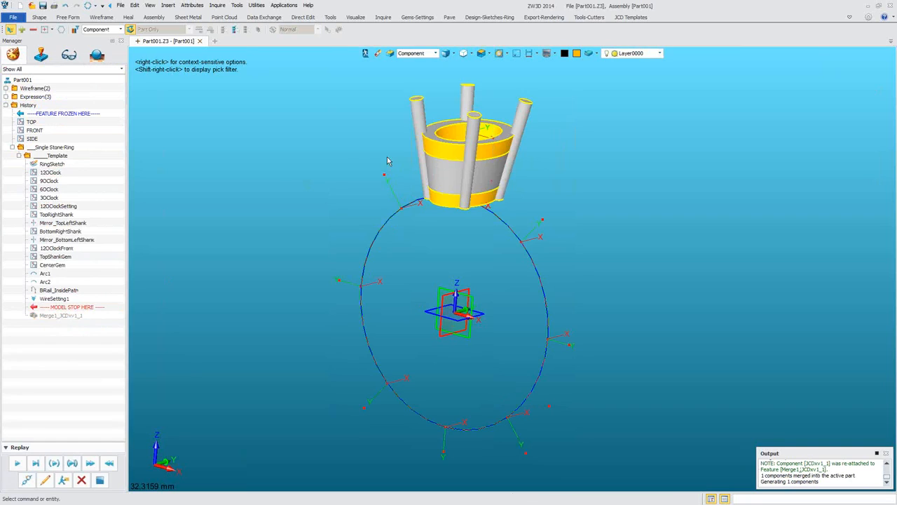
drag(85, 306, 82, 326)
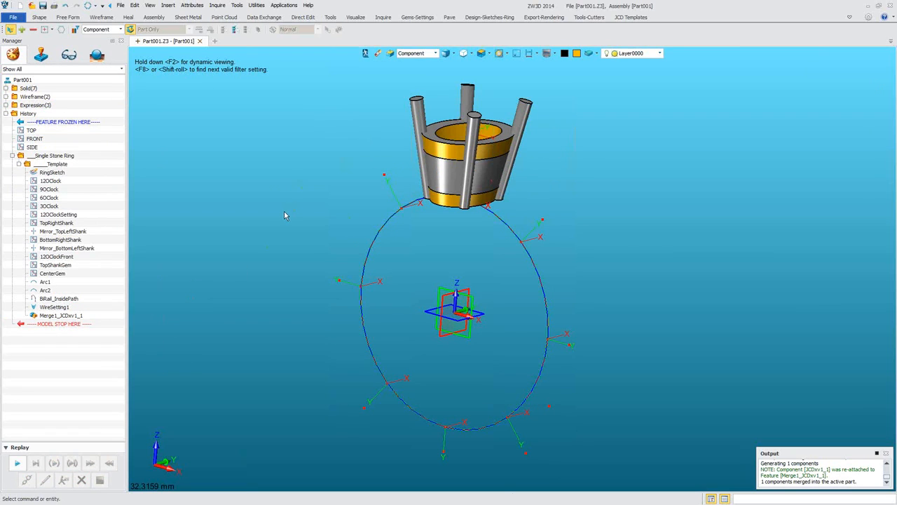
scroll(285, 212, down, 3)
scroll(286, 212, up, 3)
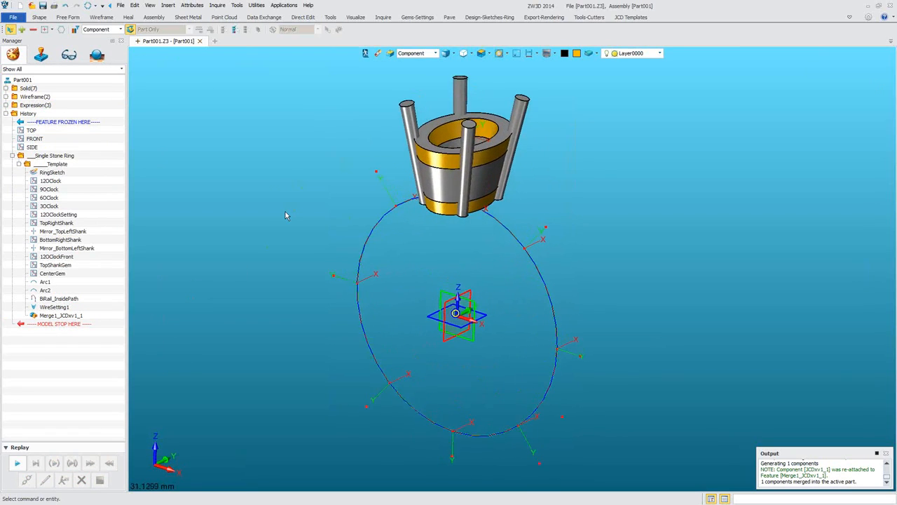
Restrict picking to shapes, select all the merged setting's bodies and color their faces gray
right_click(292, 172)
click(319, 251)
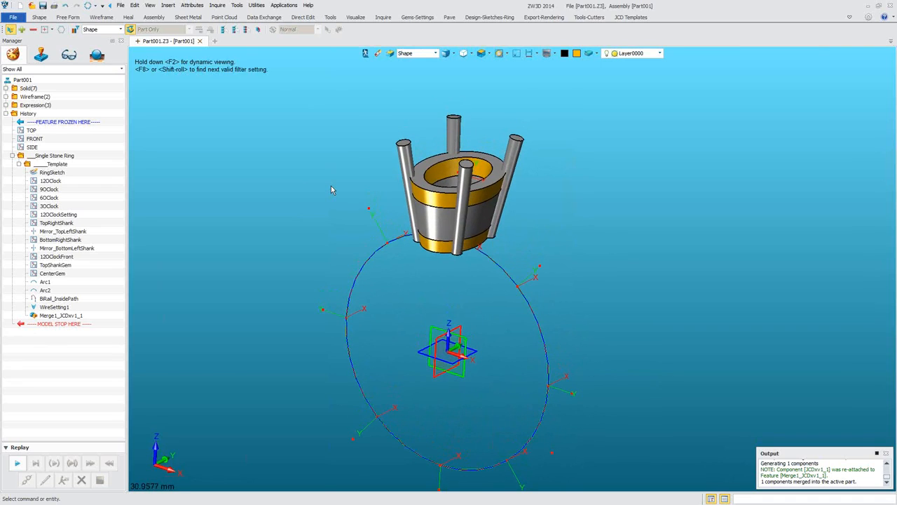
right_drag(331, 186, 337, 174)
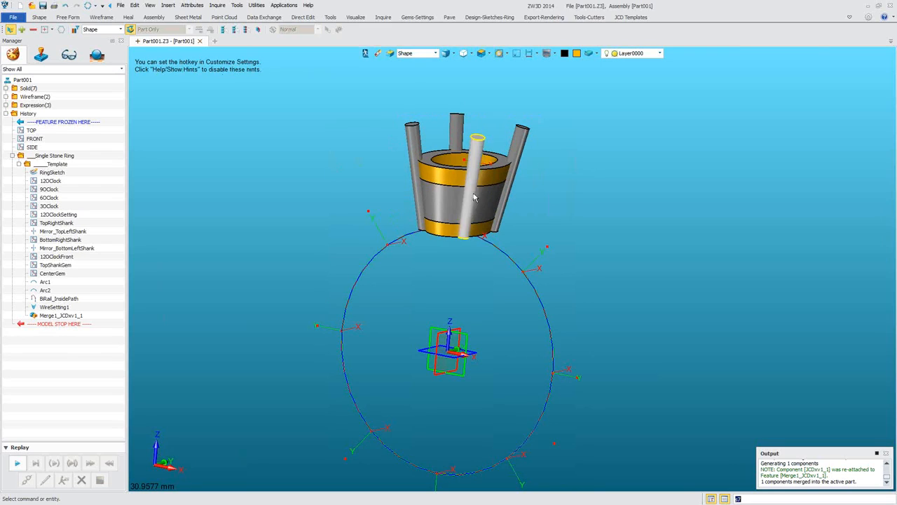
drag(544, 165, 413, 234)
click(576, 54)
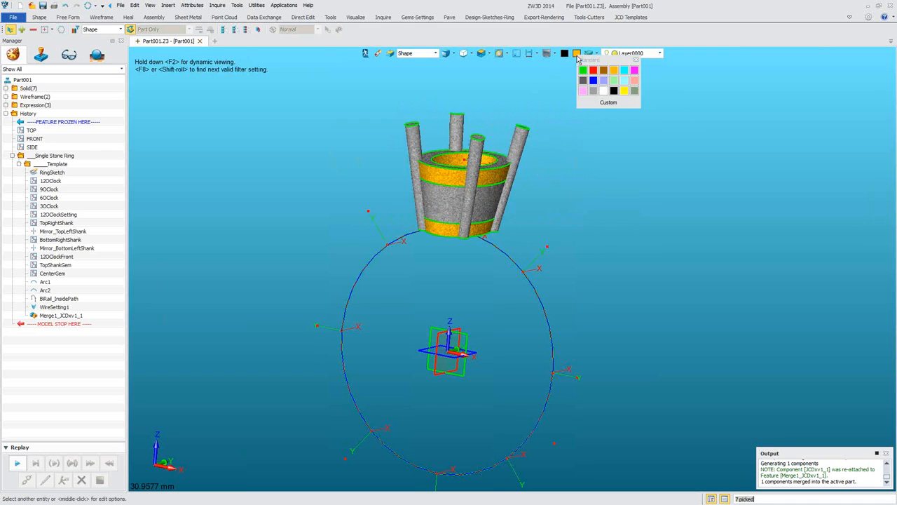
click(590, 93)
middle_drag(569, 144, 572, 151)
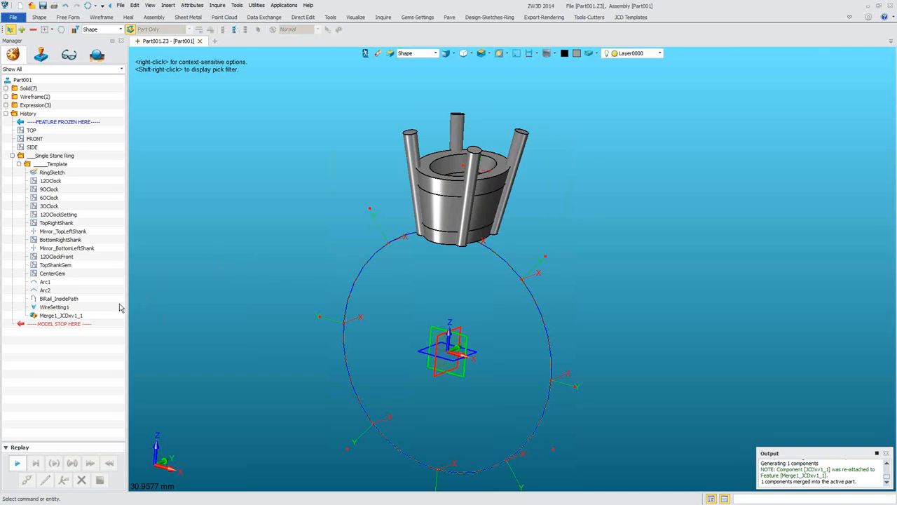
Roll the ring's history back to before the merge and open the wire setting component for editing
mouse_move(73, 324)
mouse_down()
mouse_move(94, 234)
mouse_move(59, 298)
mouse_move(68, 313)
mouse_up()
click(424, 53)
click(419, 90)
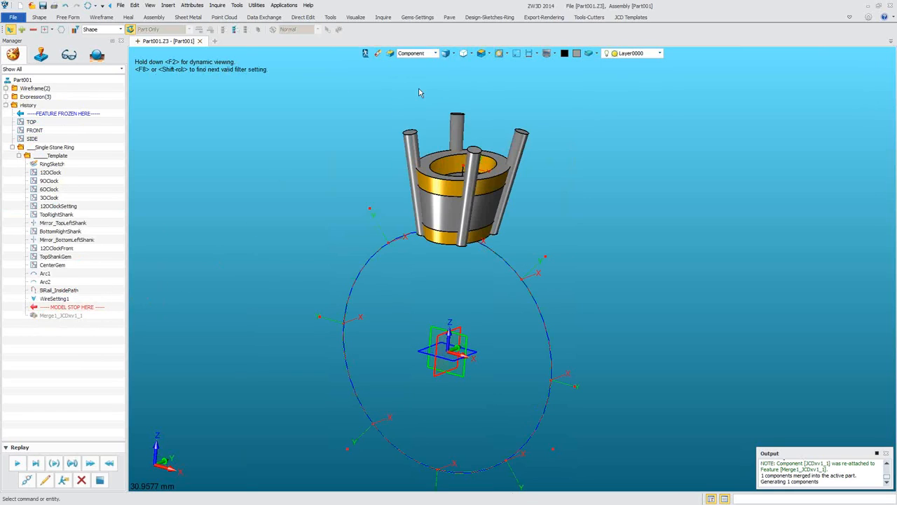
double_click(448, 186)
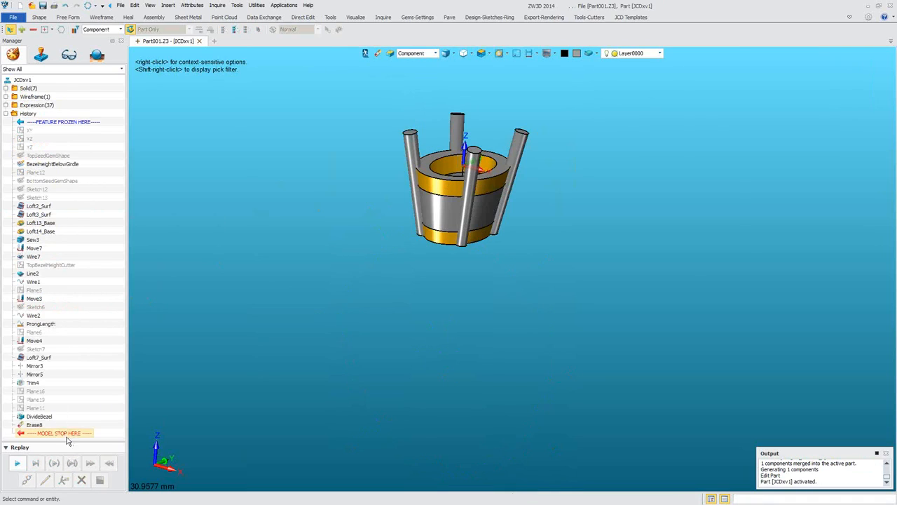
Roll the component's history back to just after TopBezelHeightCutter and examine the undivided oval bezel up close
drag(69, 433, 66, 254)
drag(67, 275, 66, 276)
mouse_move(301, 236)
middle_down()
mouse_move(356, 261)
mouse_move(252, 238)
mouse_move(290, 244)
middle_up()
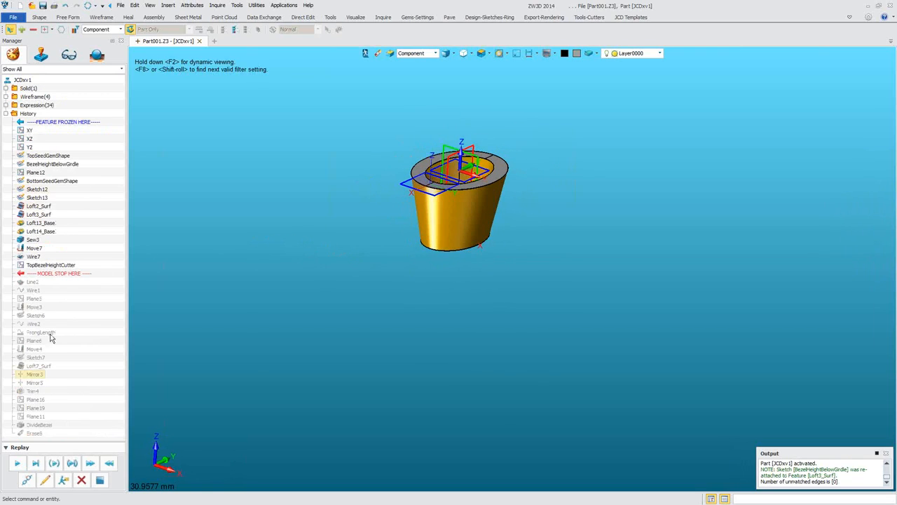
middle_drag(383, 261, 371, 297)
scroll(416, 252, up, 3)
middle_drag(307, 245, 296, 301)
right_drag(297, 244, 322, 241)
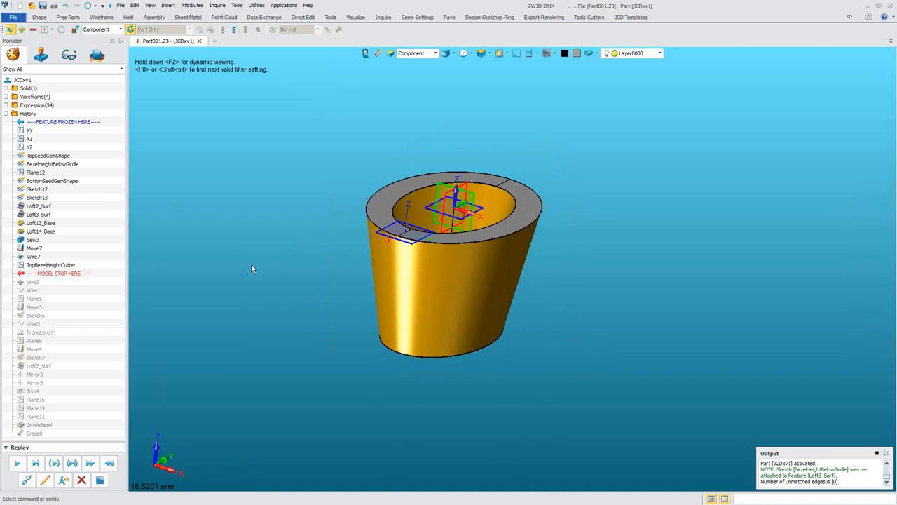
scroll(253, 269, up, 2)
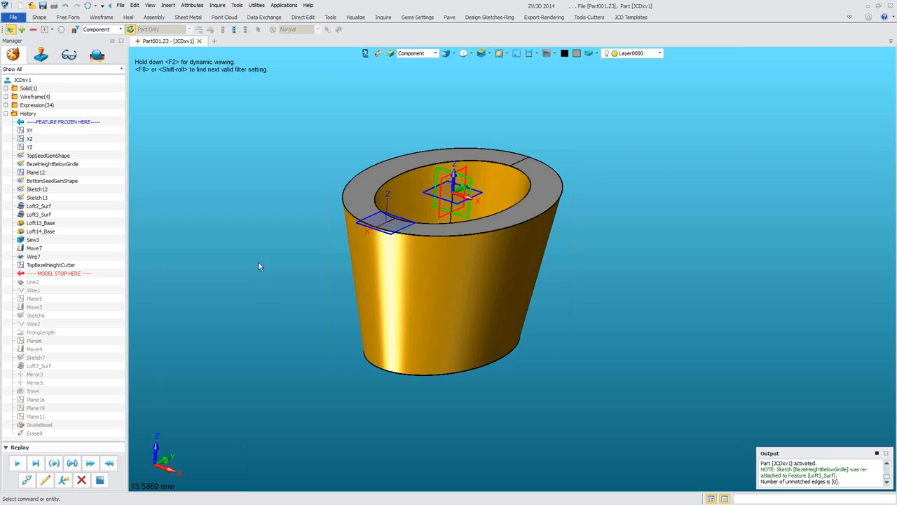
mouse_move(260, 262)
middle_down()
mouse_move(283, 261)
mouse_move(267, 261)
middle_up()
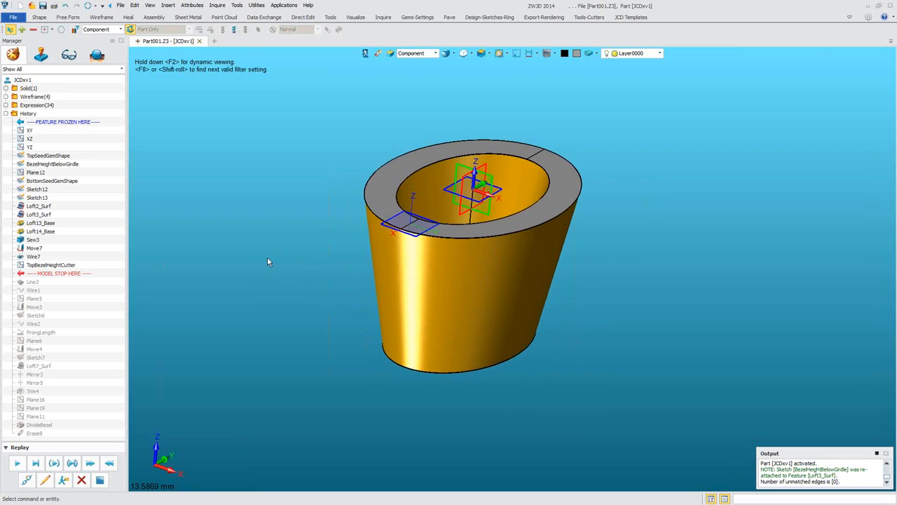
Replay the component's history forward through Line2 and Wire1 and examine the line along the bezel's side
click(16, 463)
click(17, 464)
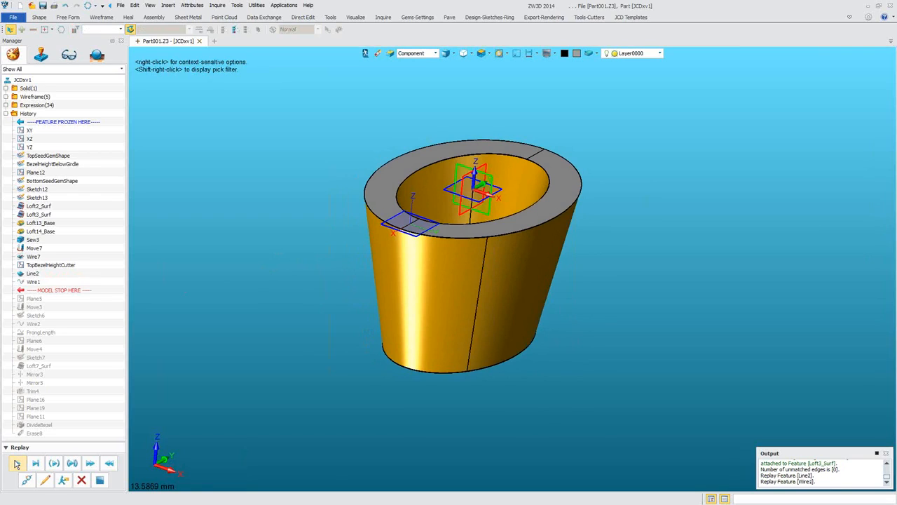
middle_drag(553, 291, 444, 257)
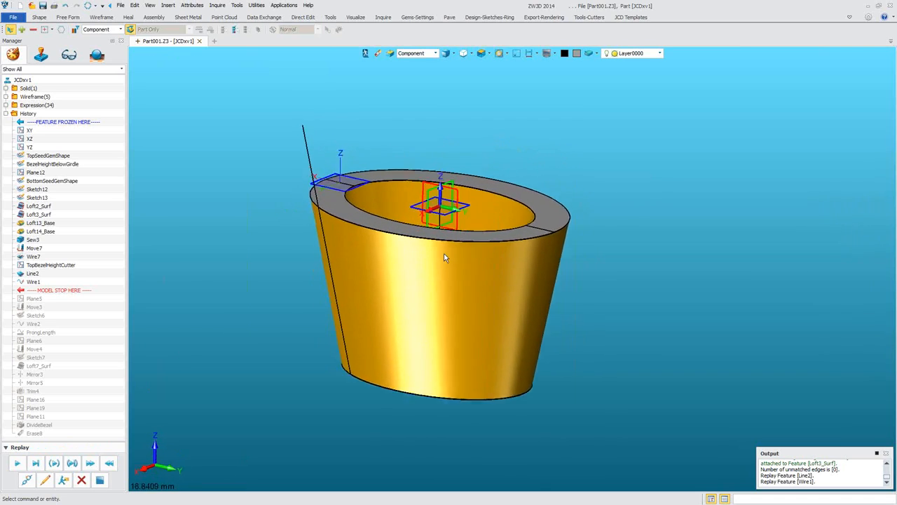
scroll(445, 257, up, 2)
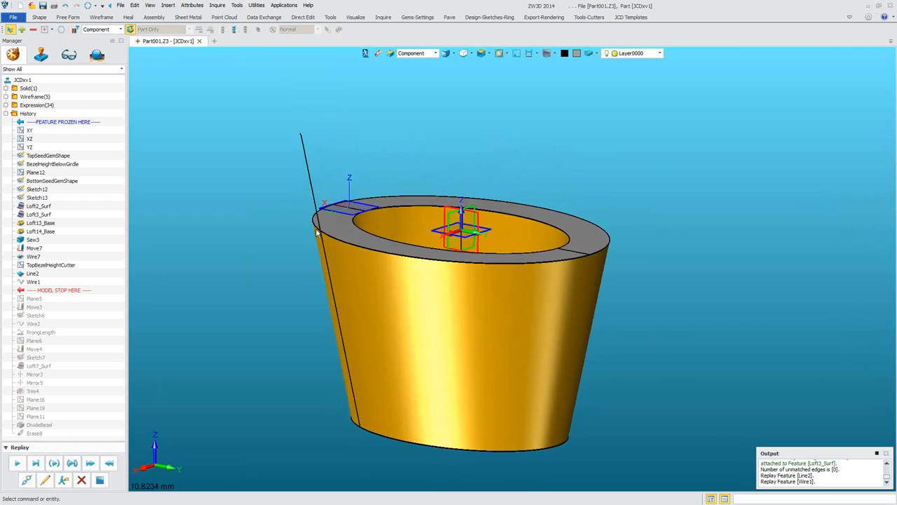
scroll(316, 232, down, 1)
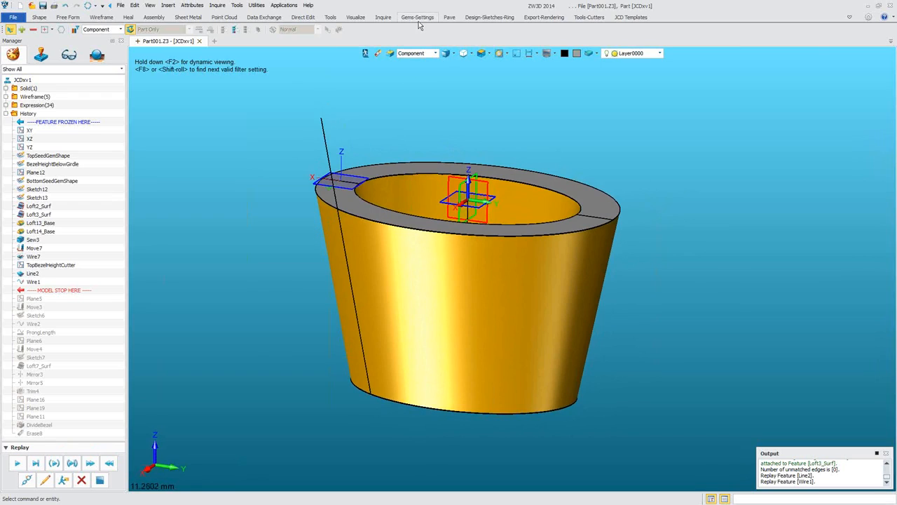
Start Trim/Split at Point on the bezel's side line and try to locate the split point with Cv-Sf Intersection
click(105, 17)
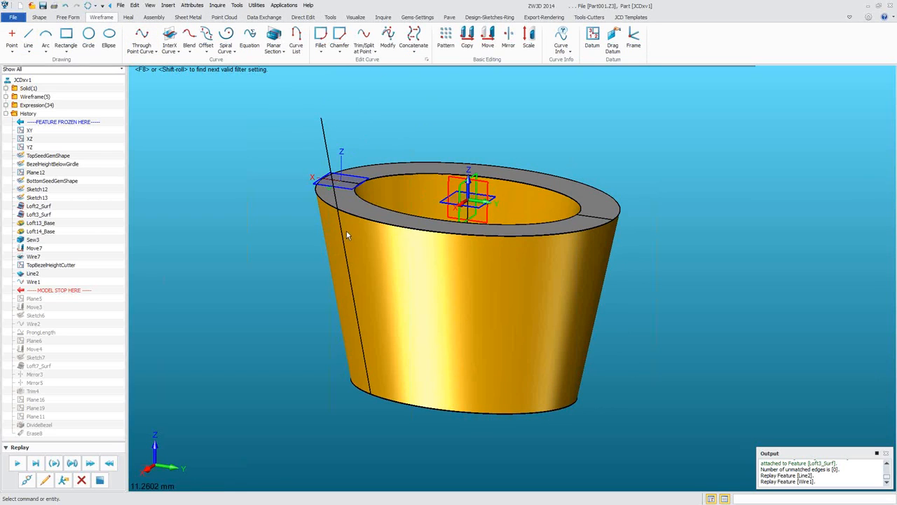
scroll(416, 117, down, 3)
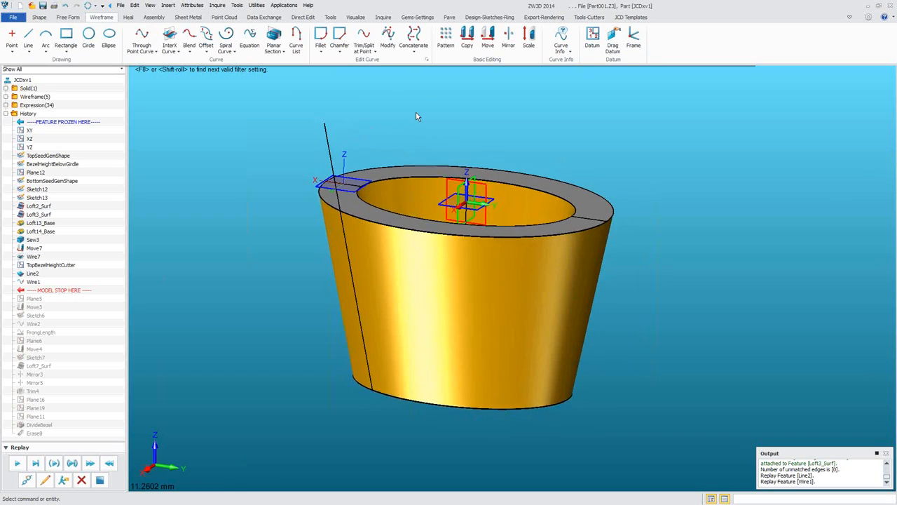
scroll(417, 116, up, 2)
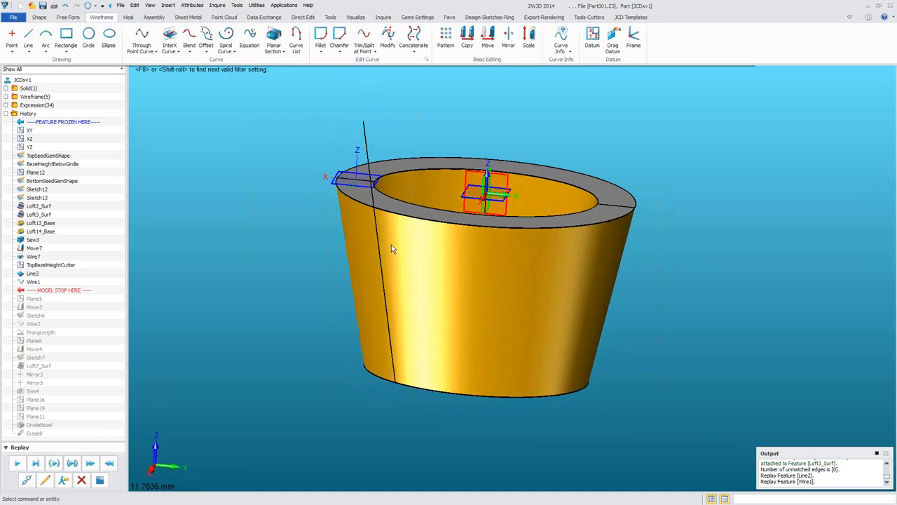
click(365, 38)
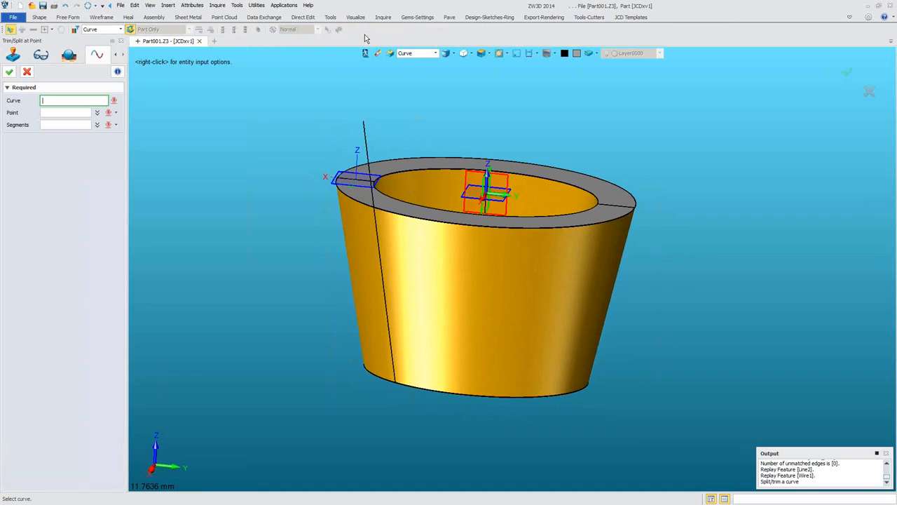
click(355, 148)
right_click(286, 153)
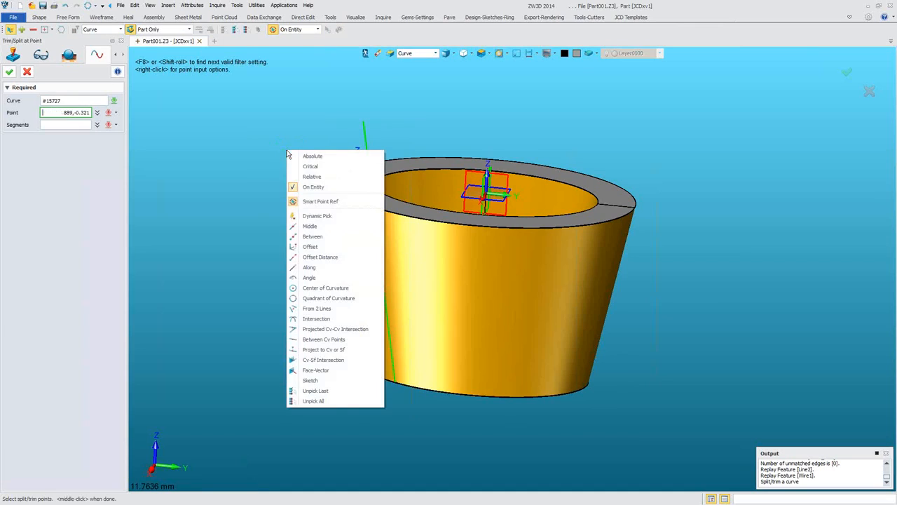
click(328, 361)
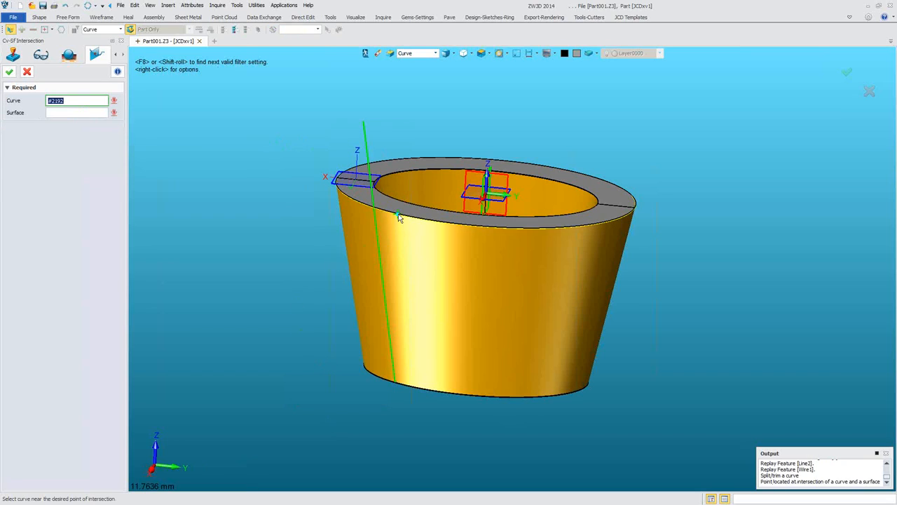
click(394, 200)
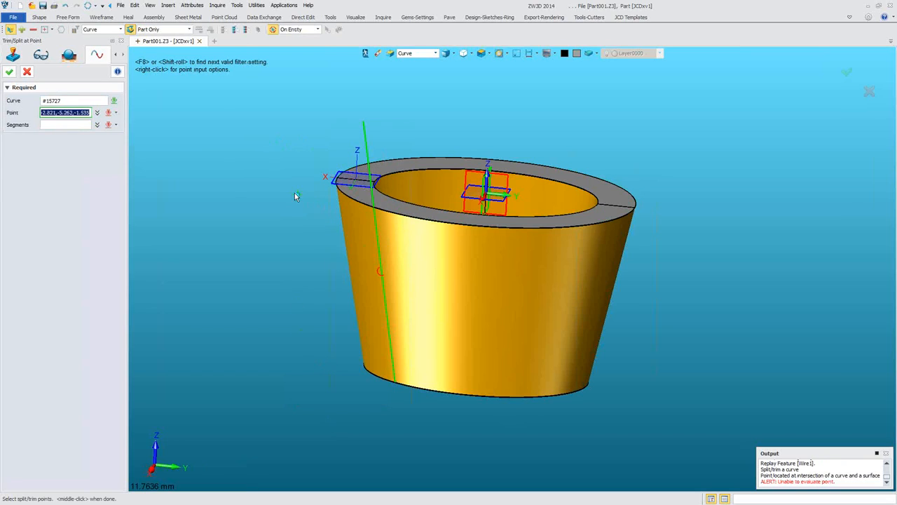
Try to locate the split point at the Intersection of the side line and the bezel's top outer edge
scroll(311, 203, up, 3)
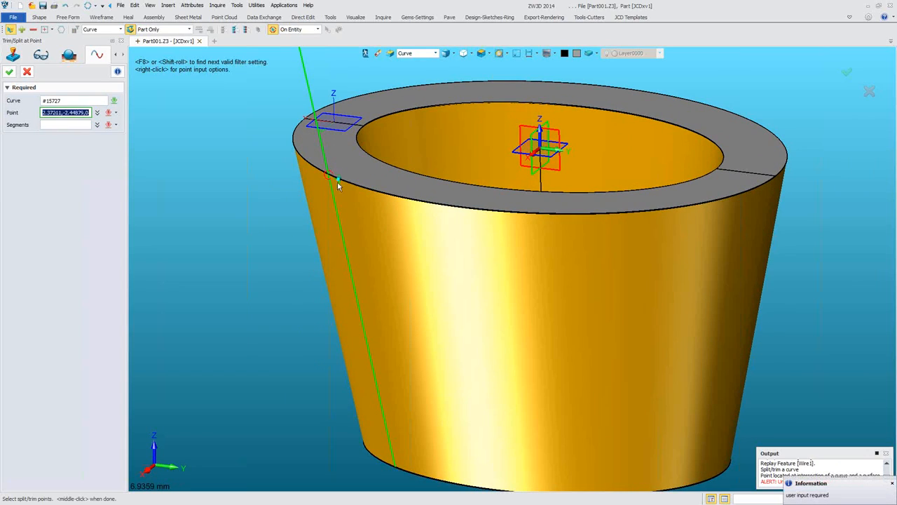
right_click(234, 133)
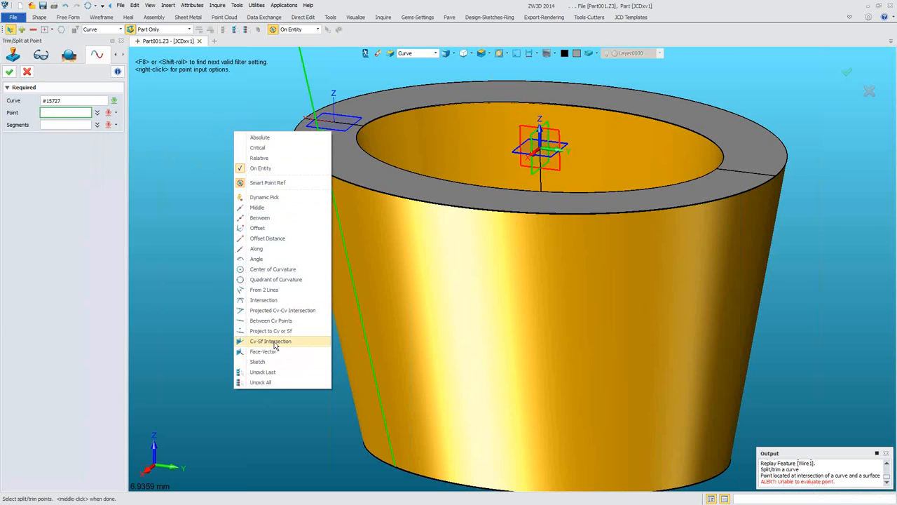
click(264, 300)
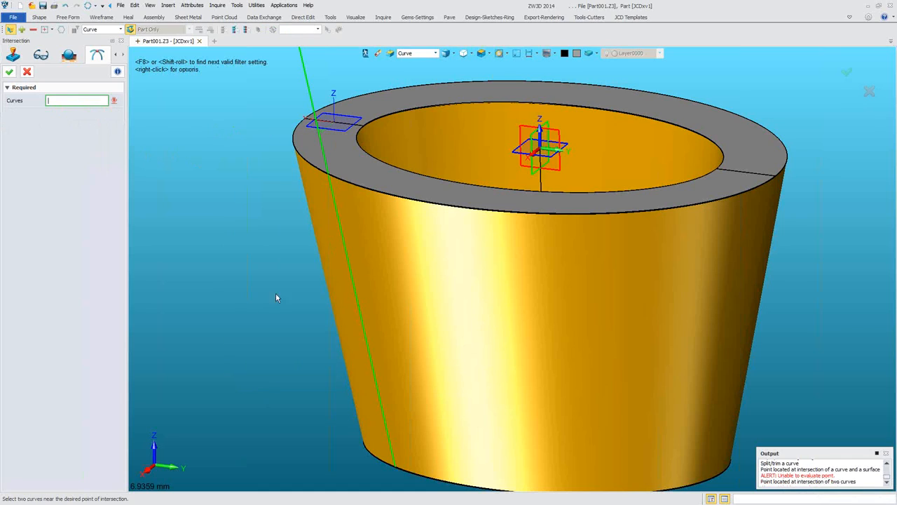
click(342, 202)
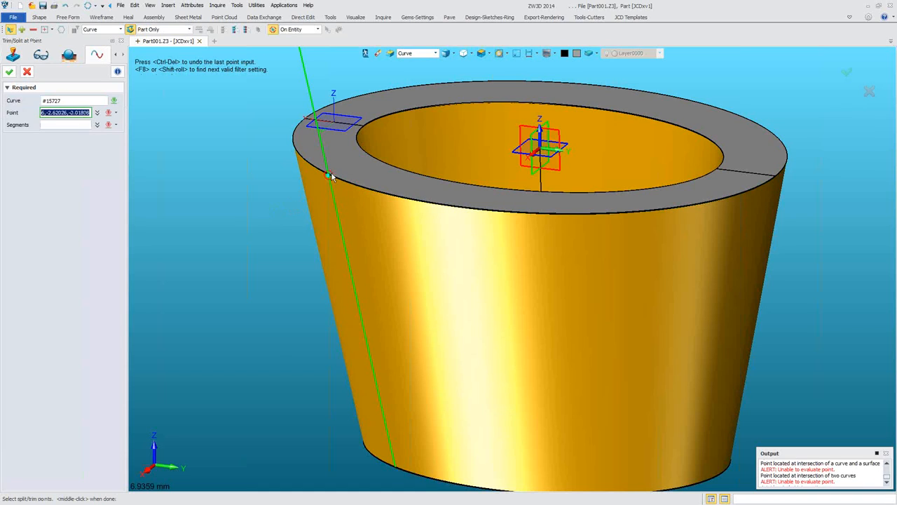
With picking set to All, try Cv-Sf Intersection again using the bezel's top outer edge and top face
scroll(320, 209, up, 8)
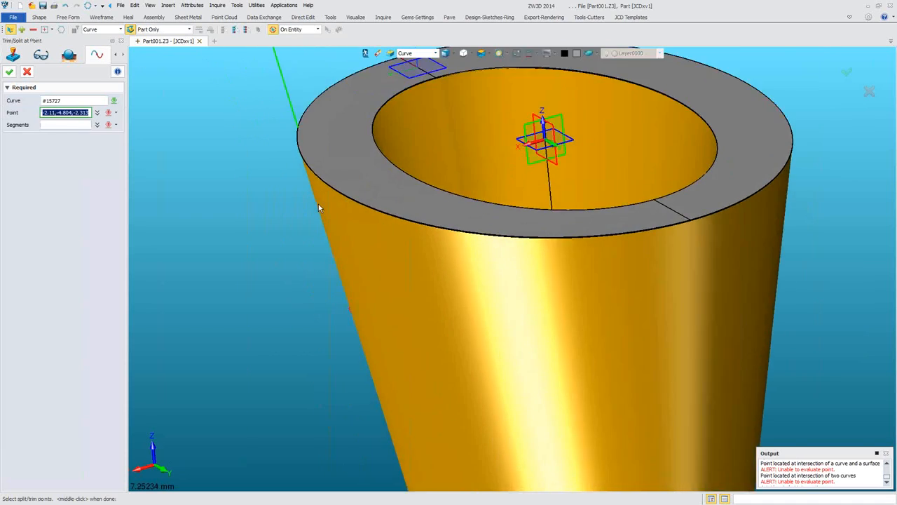
scroll(333, 203, up, 1)
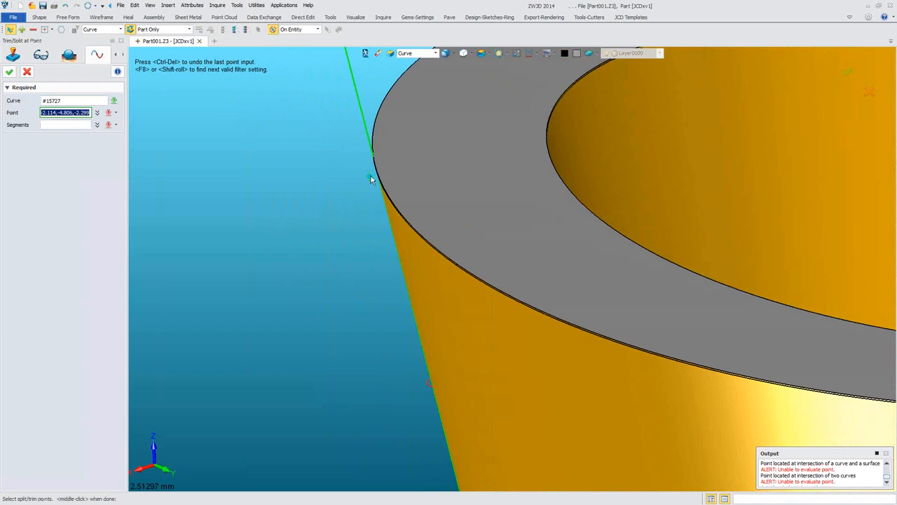
right_drag(391, 161, 397, 243)
scroll(360, 220, up, 5)
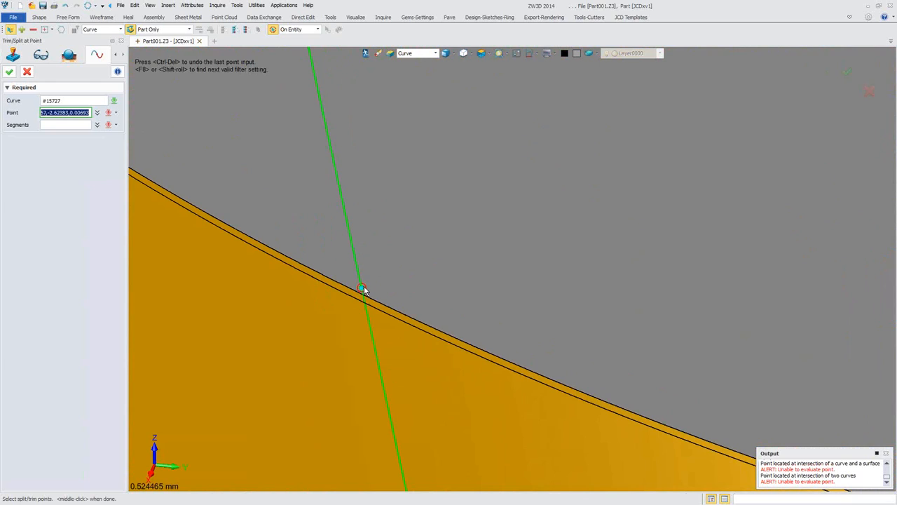
right_click(292, 221)
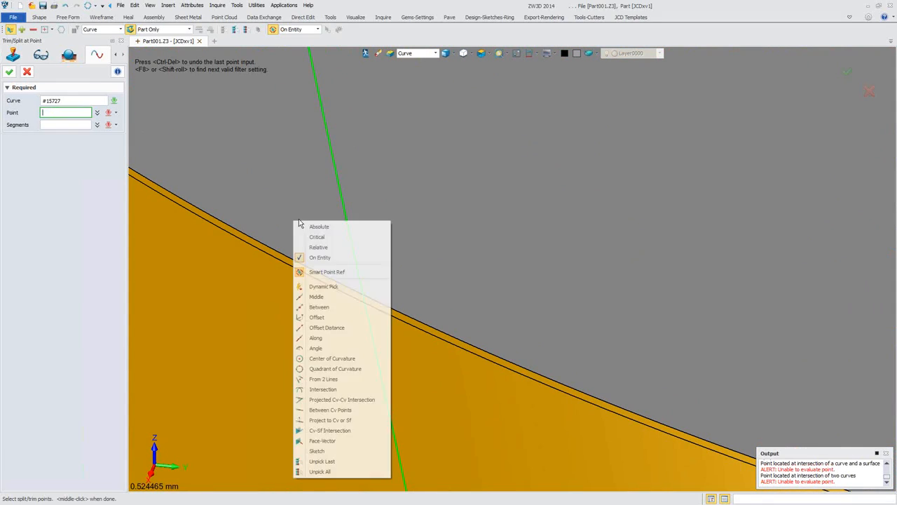
click(349, 428)
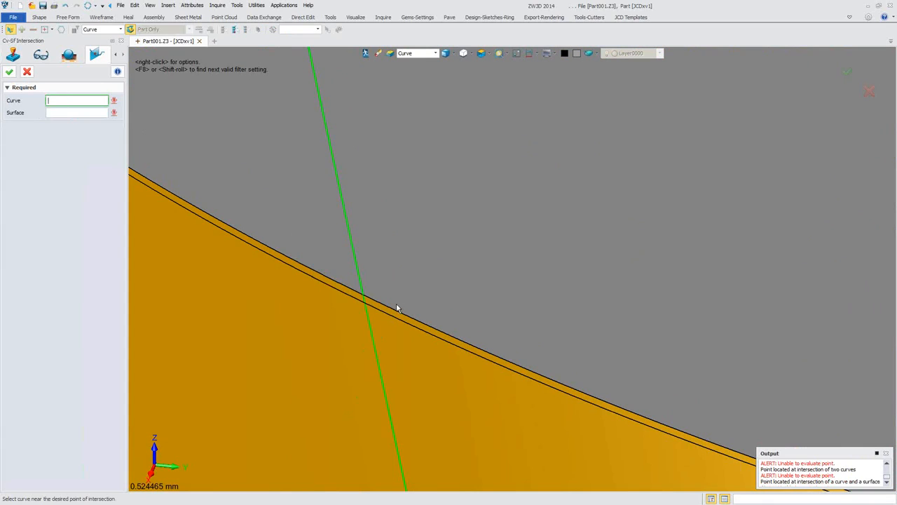
scroll(385, 321, down, 5)
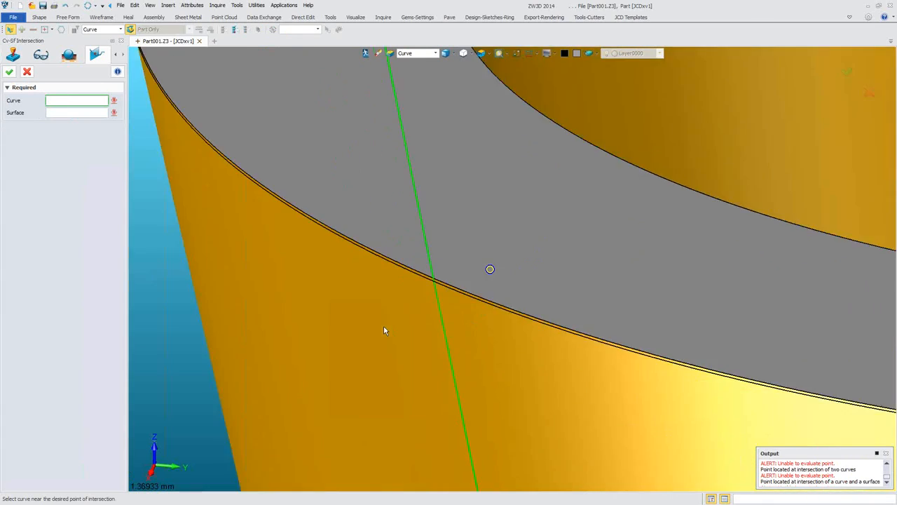
scroll(451, 329, down, 3)
scroll(387, 321, up, 6)
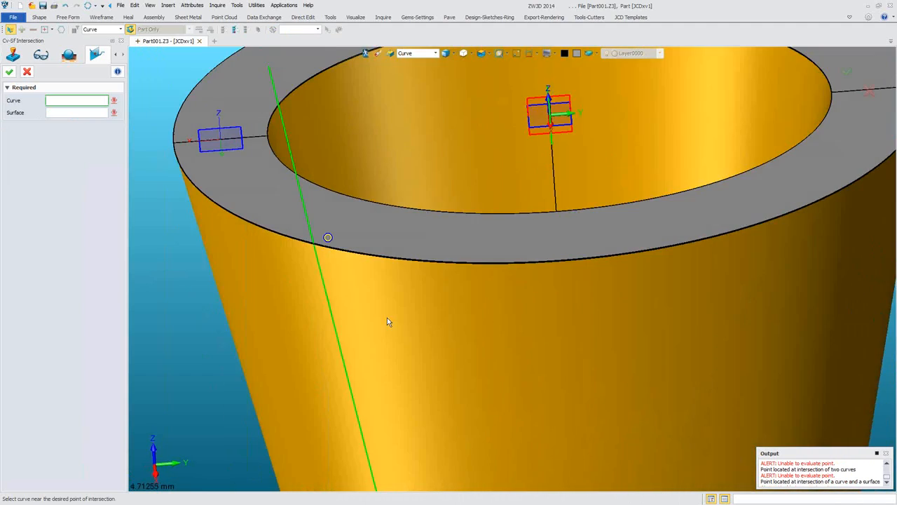
scroll(374, 347, up, 2)
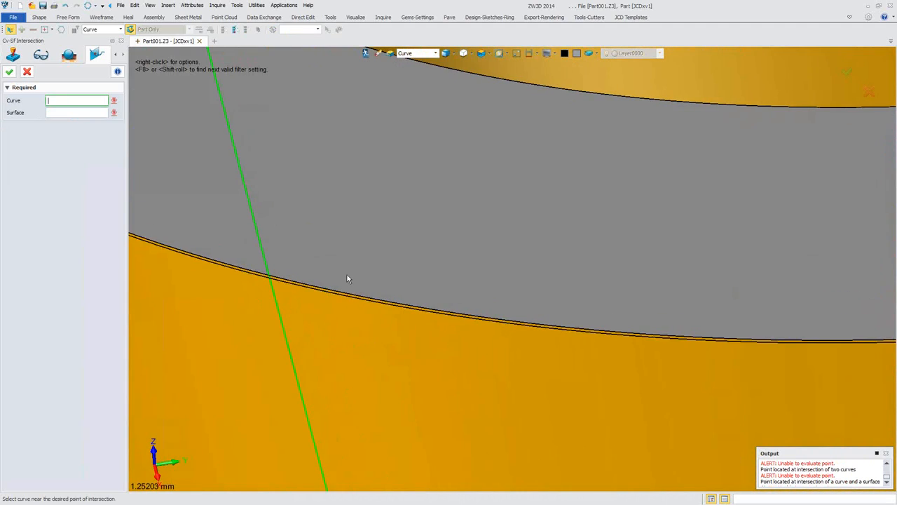
click(412, 54)
click(412, 73)
click(293, 279)
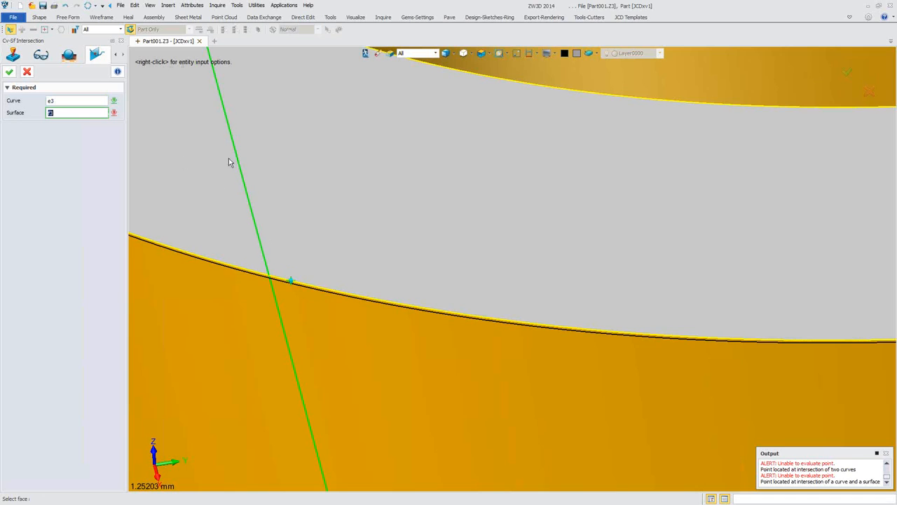
scroll(315, 187, down, 2)
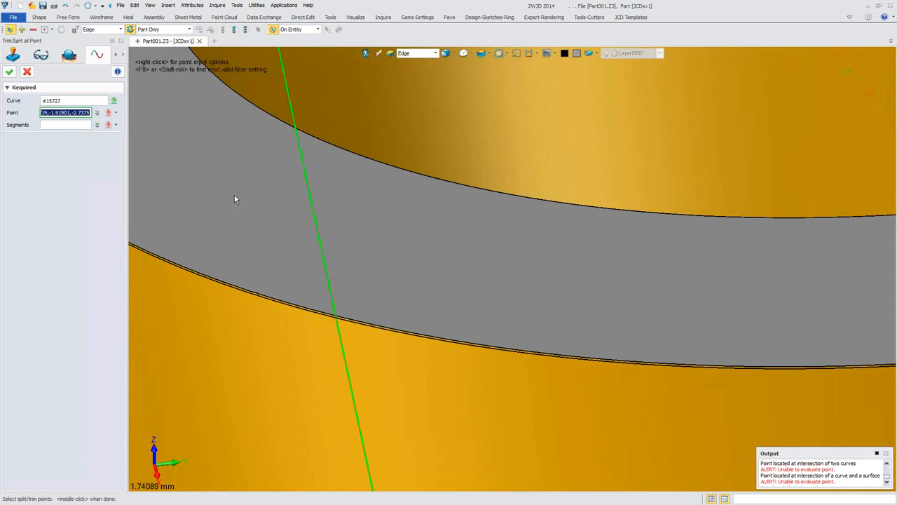
Split the side line at a point picked by eye where it crosses the bezel's top outer edge
middle_click(162, 138)
right_drag(201, 147, 365, 240)
scroll(388, 263, up, 8)
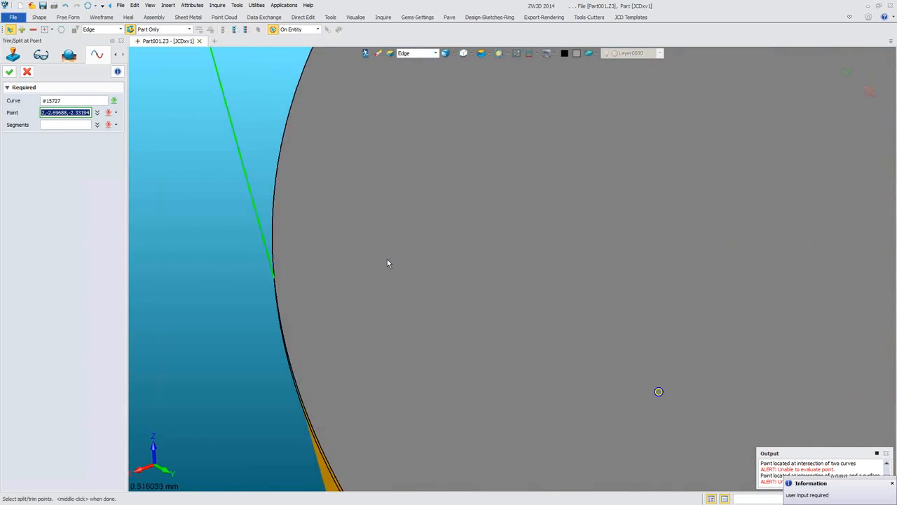
scroll(387, 263, up, 4)
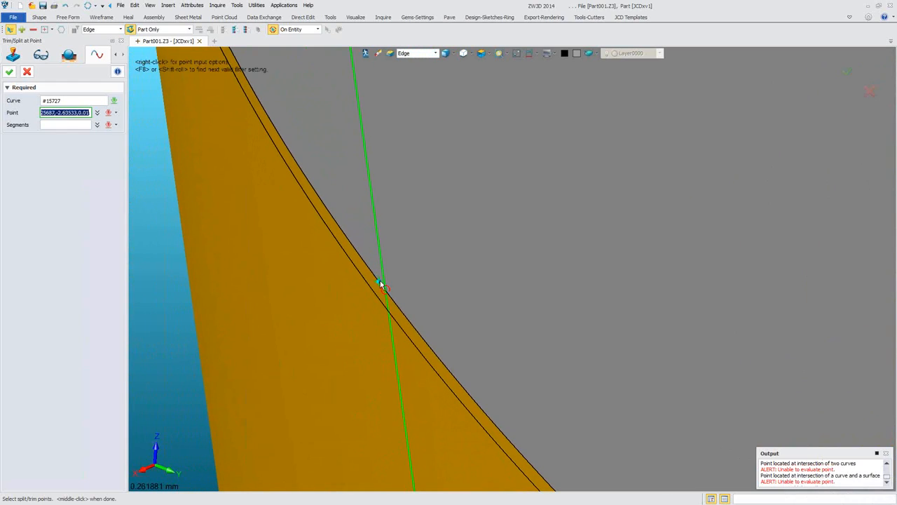
click(380, 284)
scroll(152, 186, down, 5)
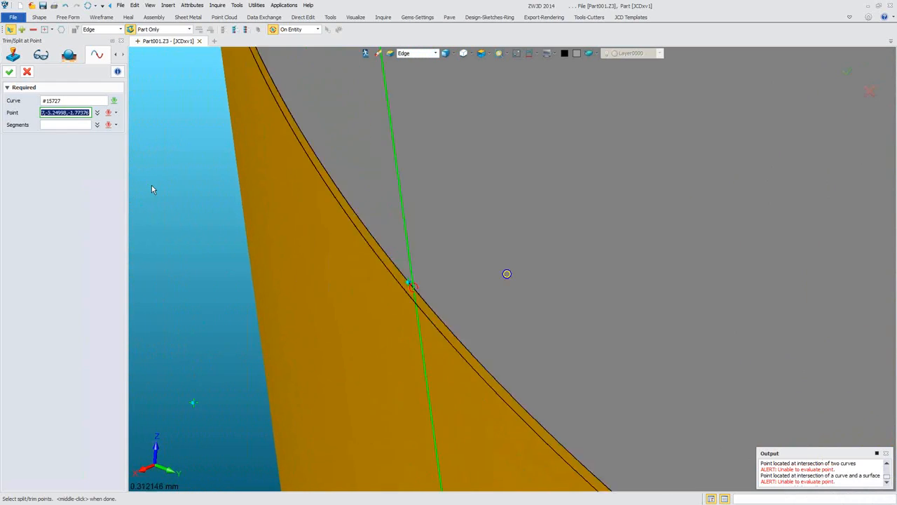
click(9, 73)
Restrict picking to curves and examine the split line against the bezel's top edge
right_click(313, 96)
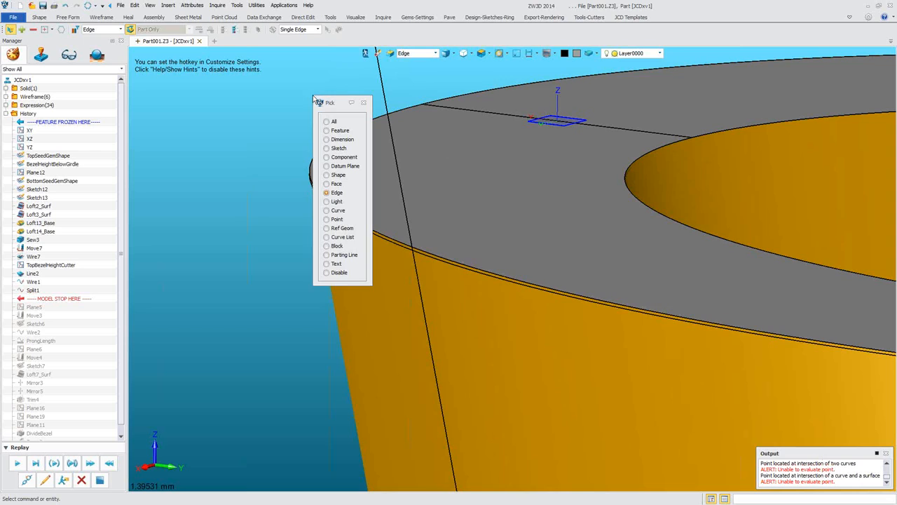
click(338, 211)
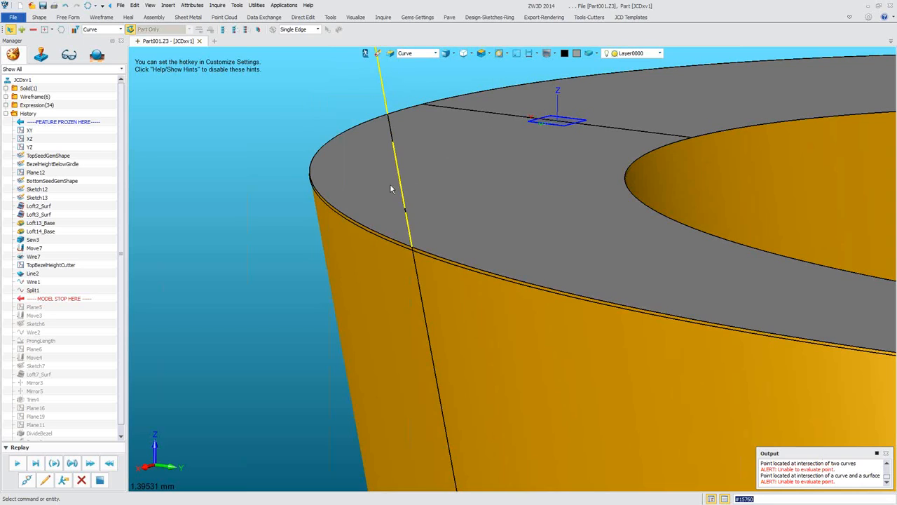
right_drag(292, 218, 341, 201)
scroll(341, 201, down, 8)
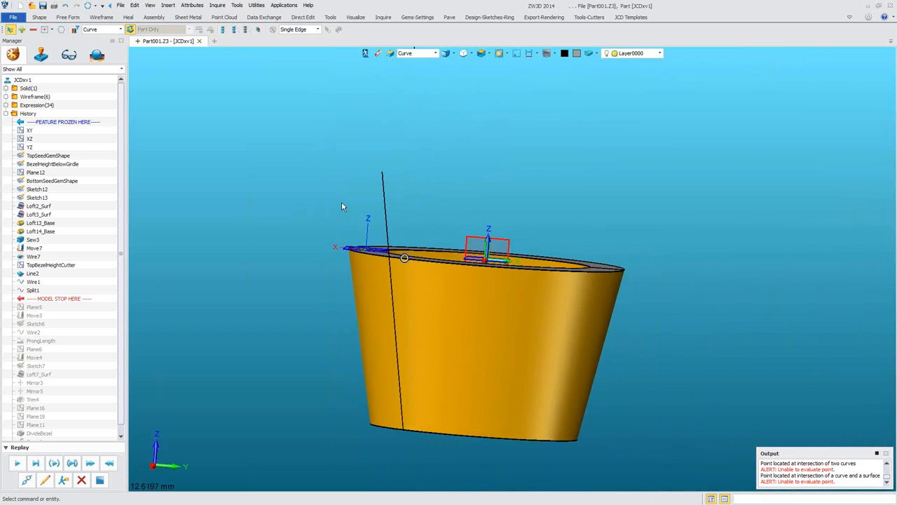
scroll(341, 206, up, 4)
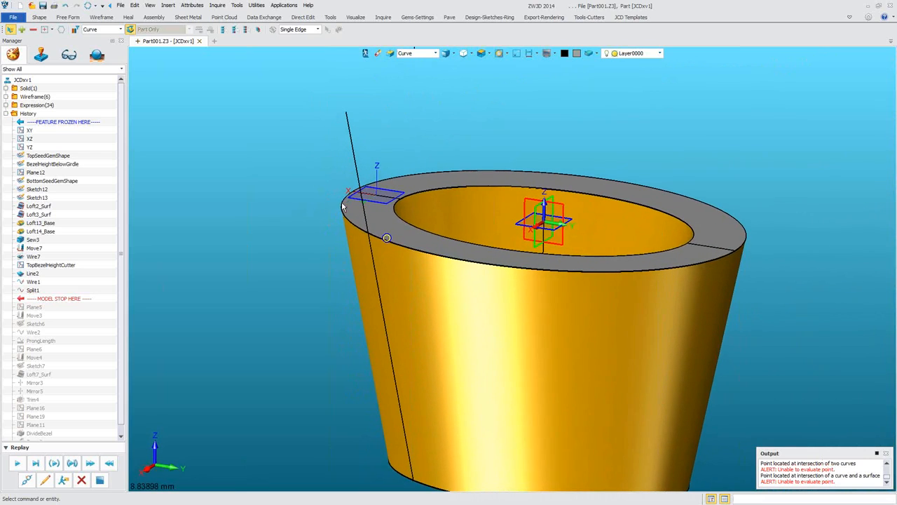
Undo the last split and restart Trim/Split at Point on the side line with the Intersection point option
click(64, 6)
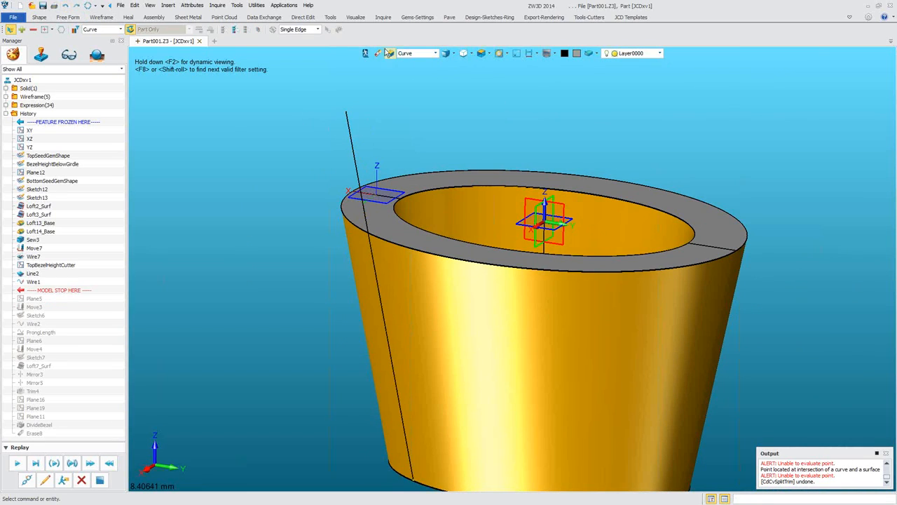
click(102, 18)
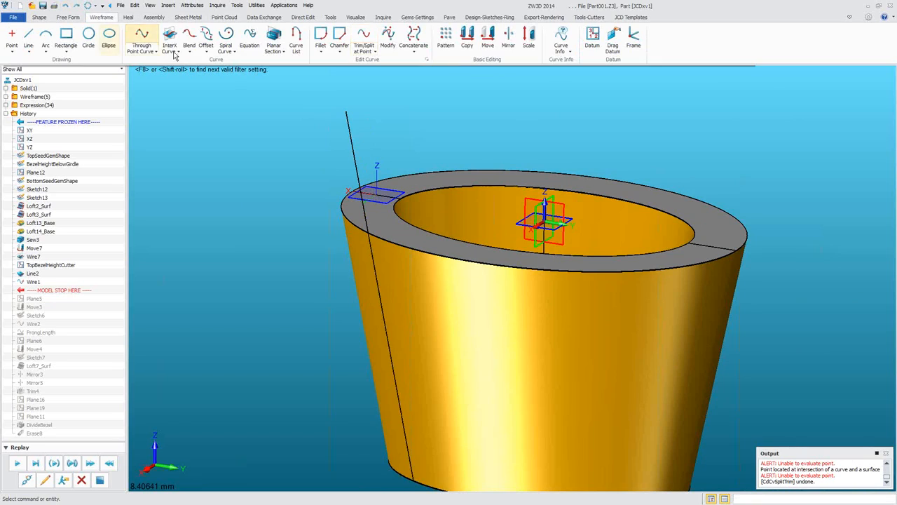
click(364, 42)
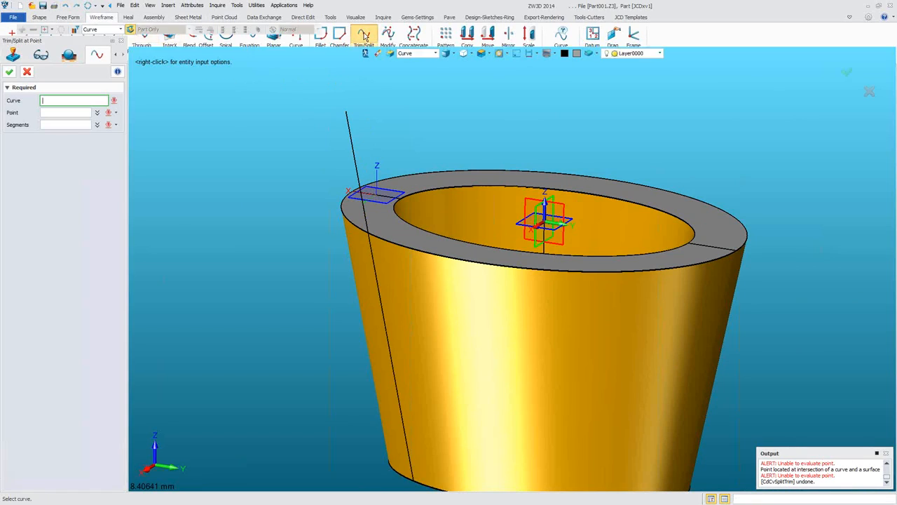
click(352, 154)
right_click(279, 153)
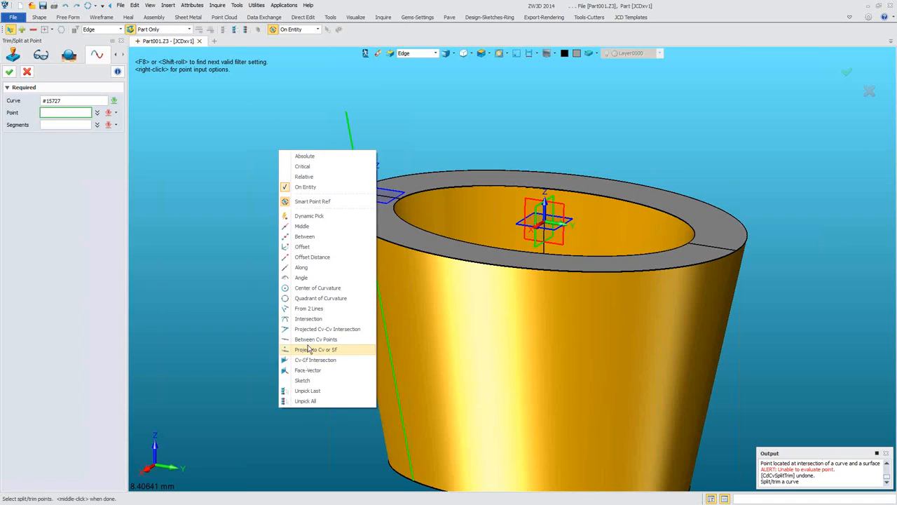
click(307, 320)
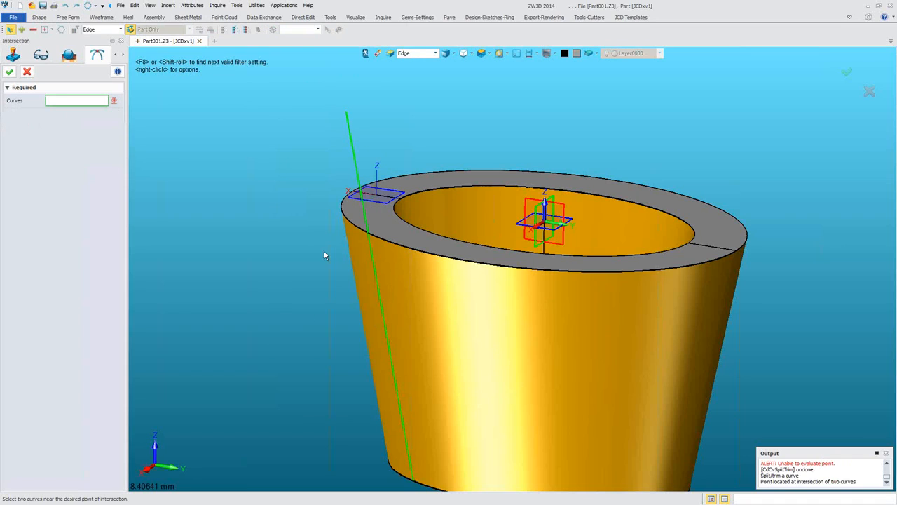
Try to pick the intersection curves near the bezel's top outer edge, changing the pick filter from Edge to Curve
scroll(427, 78, down, 1)
scroll(427, 79, up, 5)
scroll(424, 90, up, 3)
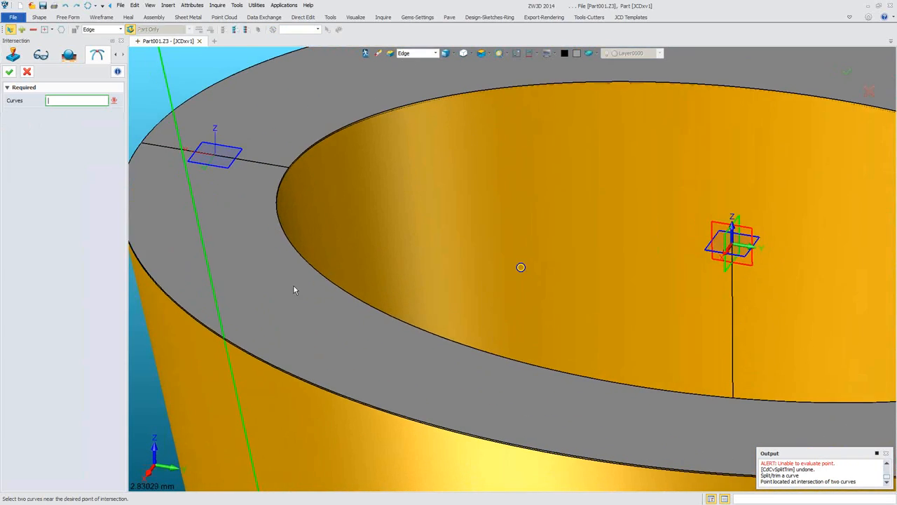
scroll(278, 308, up, 6)
scroll(309, 301, up, 3)
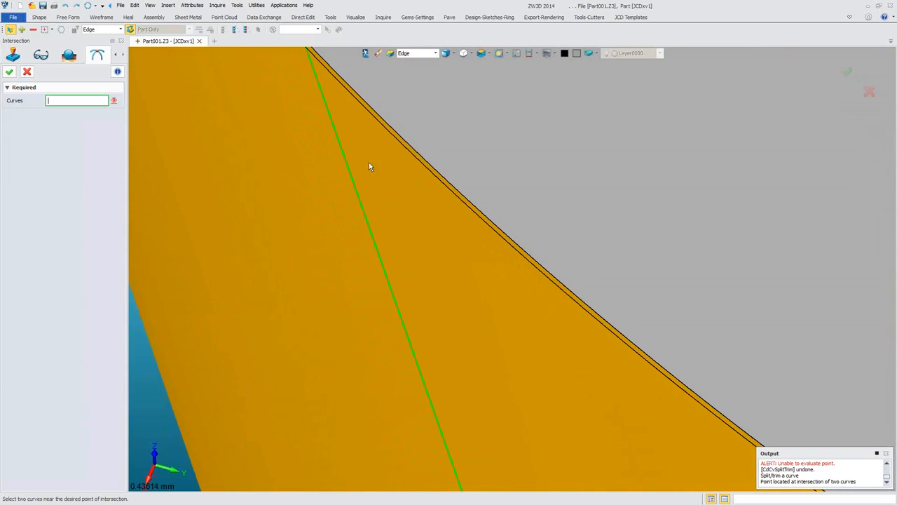
click(364, 109)
click(414, 54)
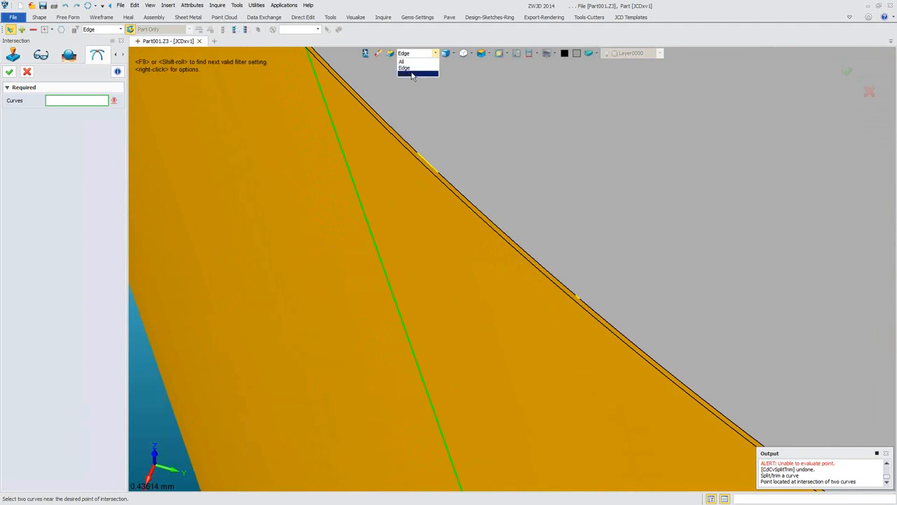
click(365, 111)
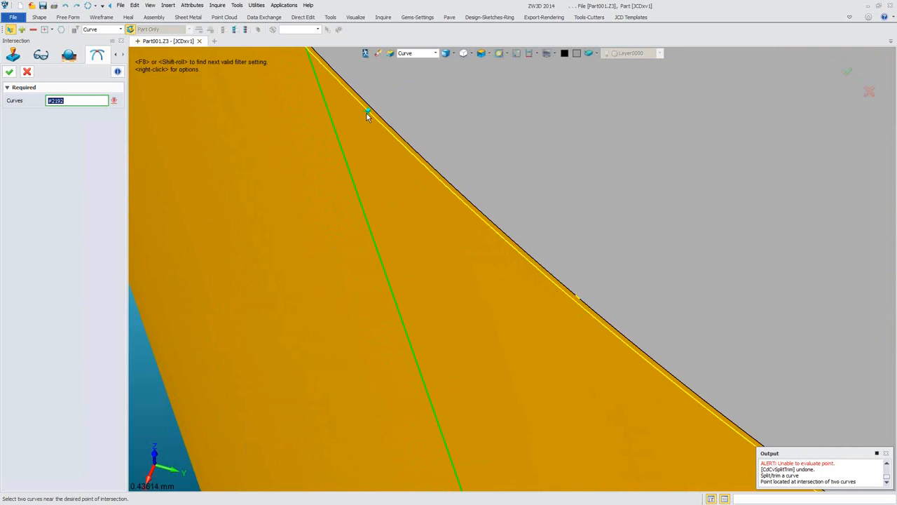
Split the side line at its intersection with the bezel's top outer edge, picking with the Edge and Curve filters in turn
click(414, 54)
click(414, 68)
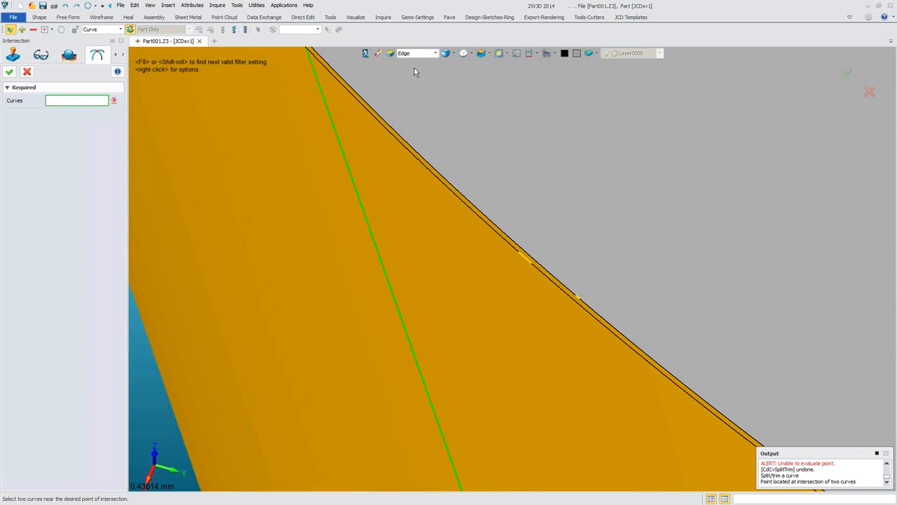
click(375, 110)
click(415, 54)
click(411, 73)
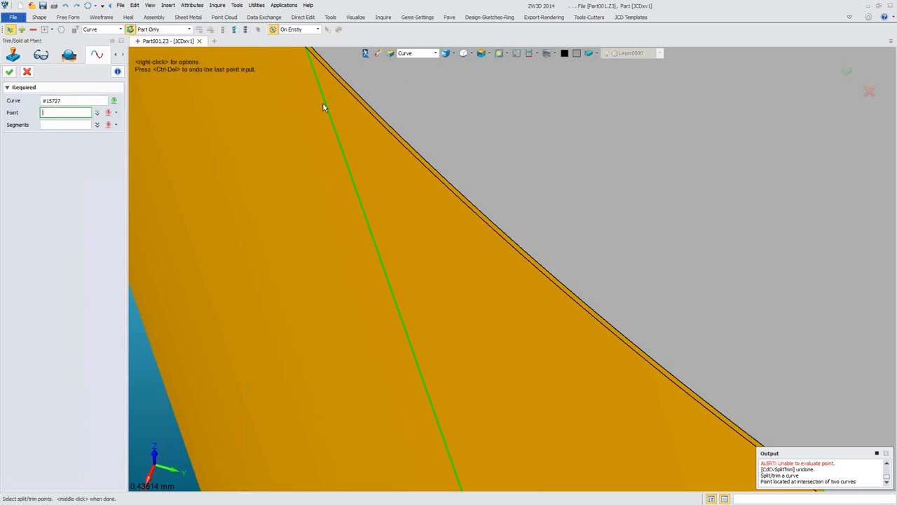
scroll(322, 110, down, 3)
right_drag(379, 225, 418, 234)
click(9, 72)
scroll(325, 184, down, 5)
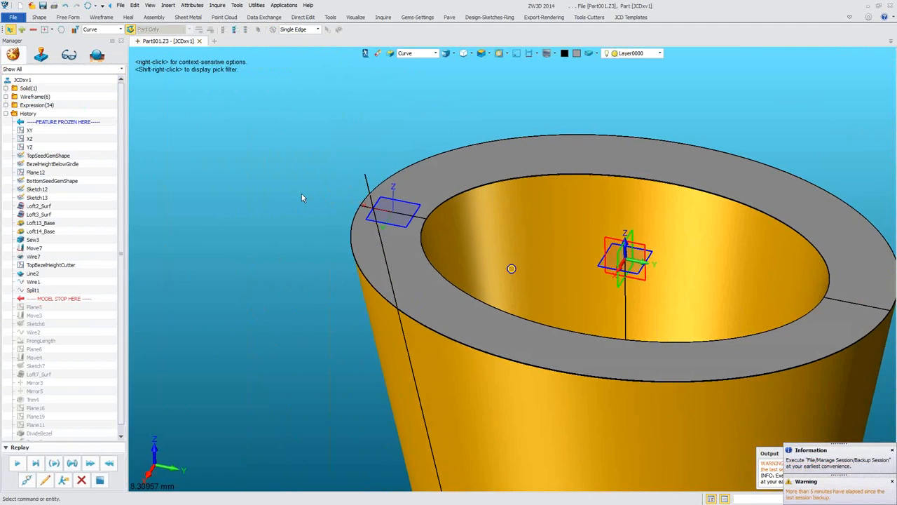
Start a dynamic Move of the split line's upper segment, with picking restricted to curves
scroll(296, 185, down, 5)
scroll(296, 184, up, 2)
scroll(296, 185, up, 1)
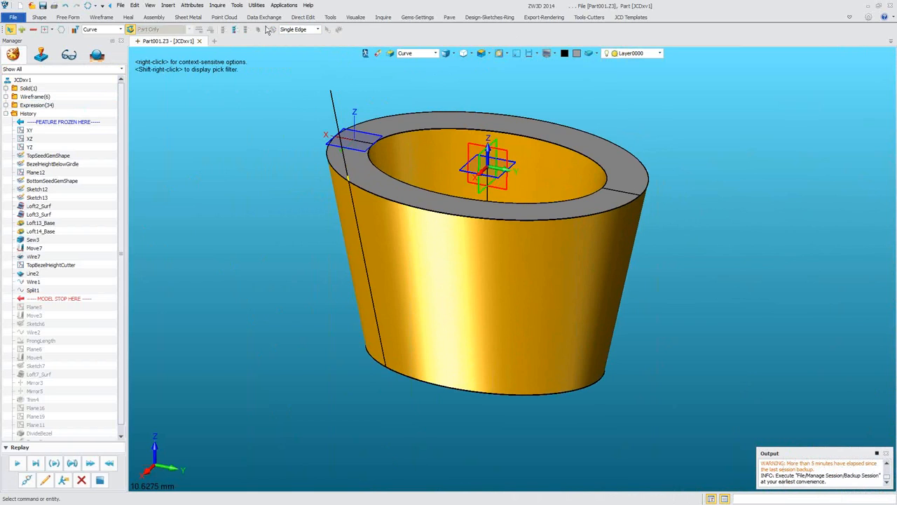
click(40, 18)
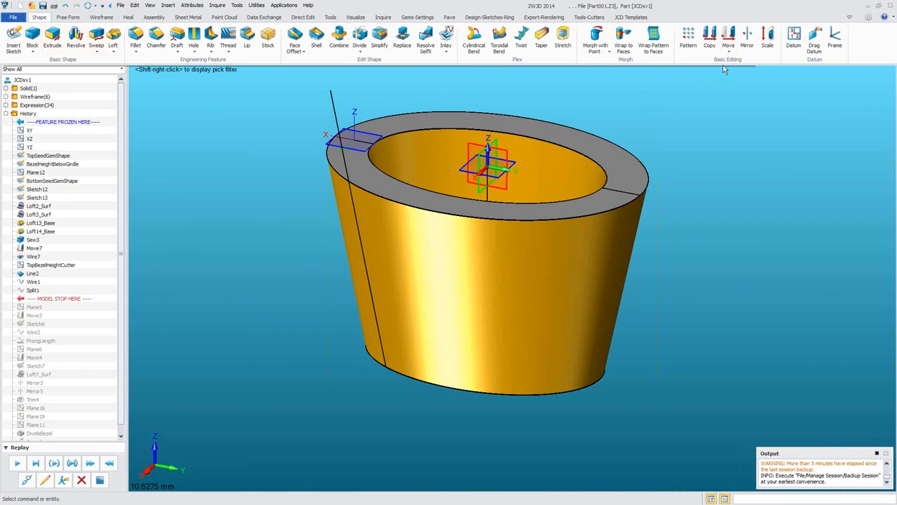
click(729, 38)
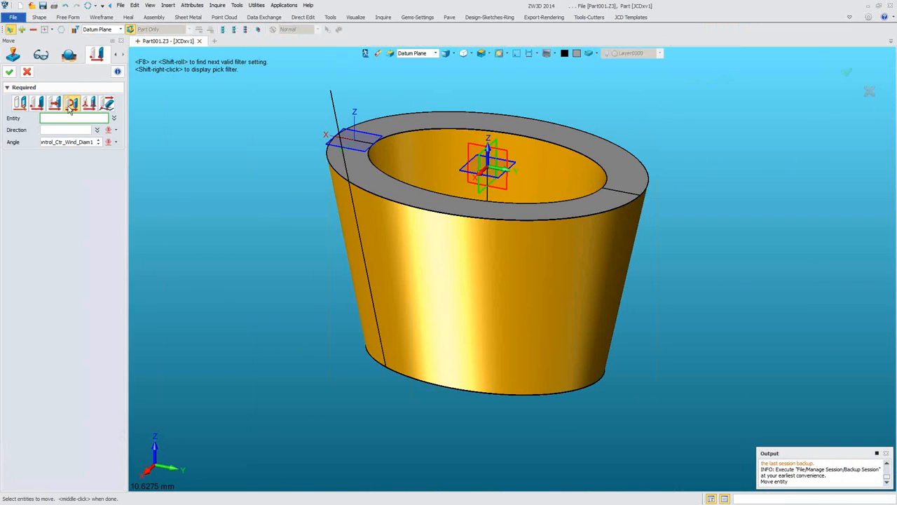
shift+right_click(245, 123)
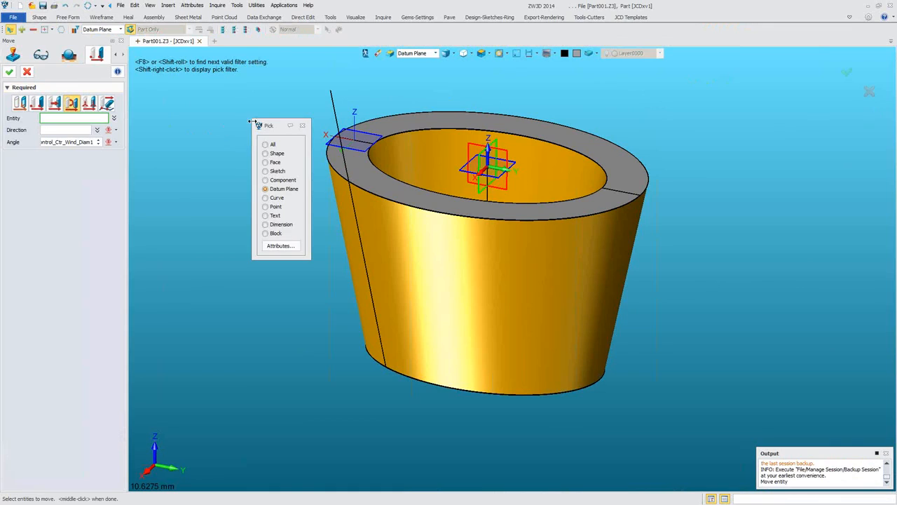
click(275, 198)
click(343, 162)
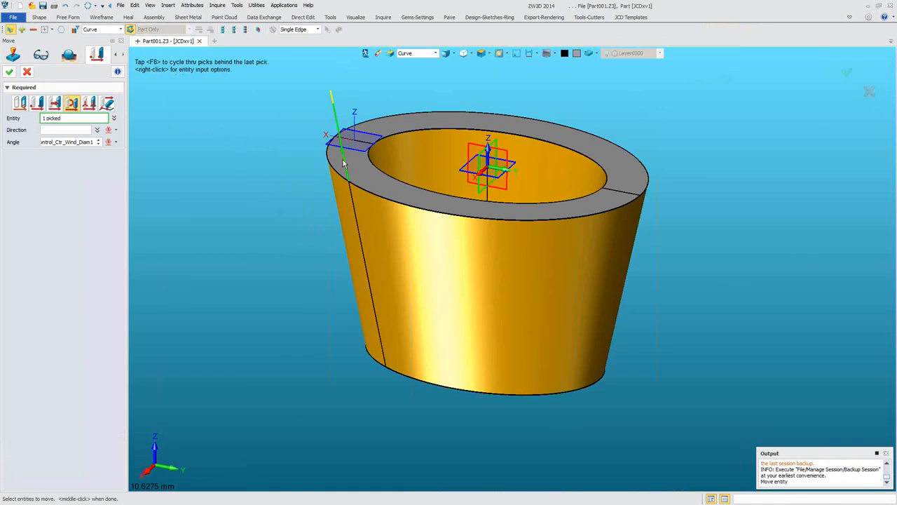
click(25, 104)
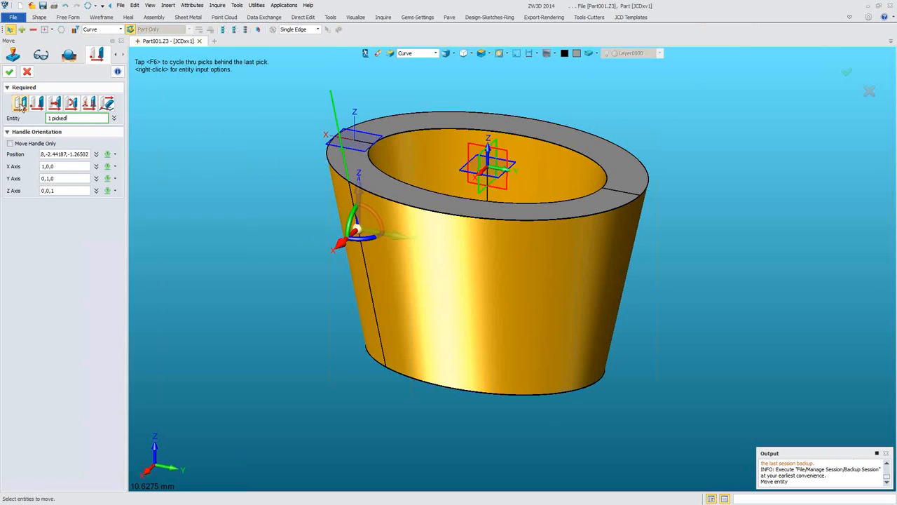
Place only the move handle's origin at the lower end of the upper segment, on the bezel's top edge
scroll(235, 177, up, 5)
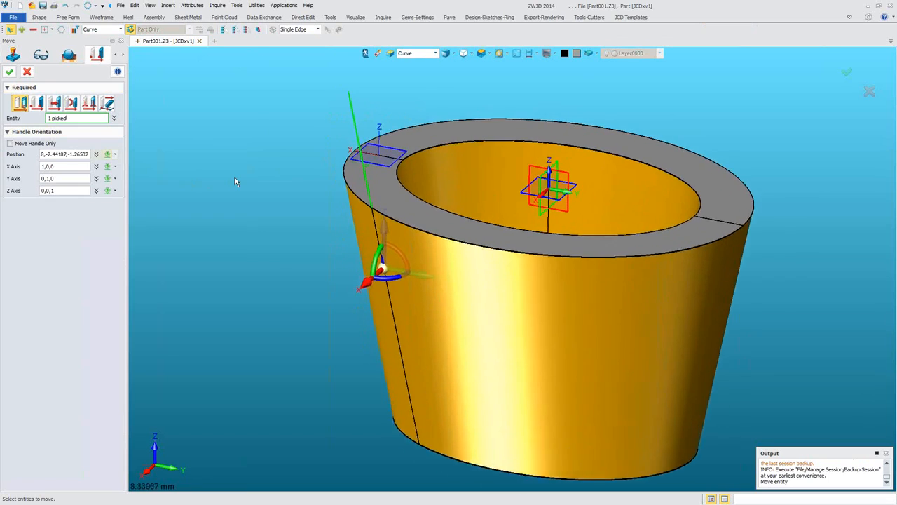
click(64, 153)
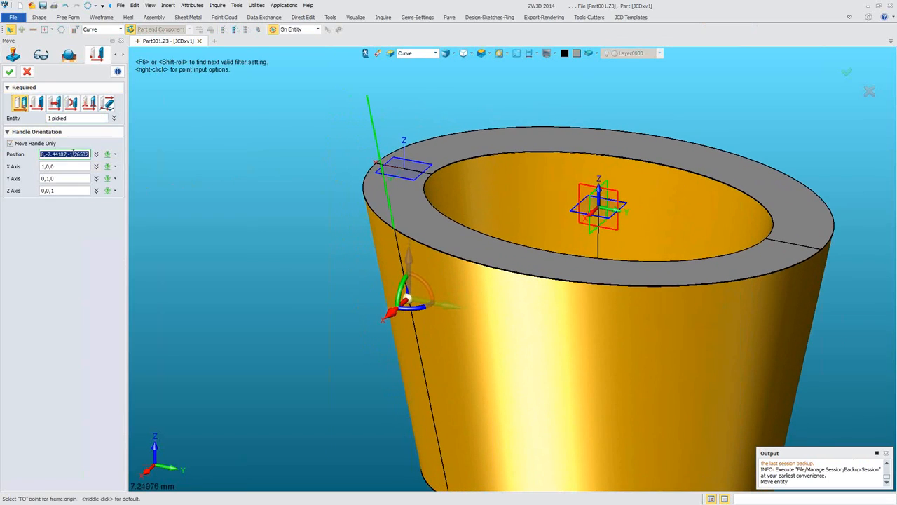
scroll(330, 241, up, 5)
click(361, 178)
key(Delete)
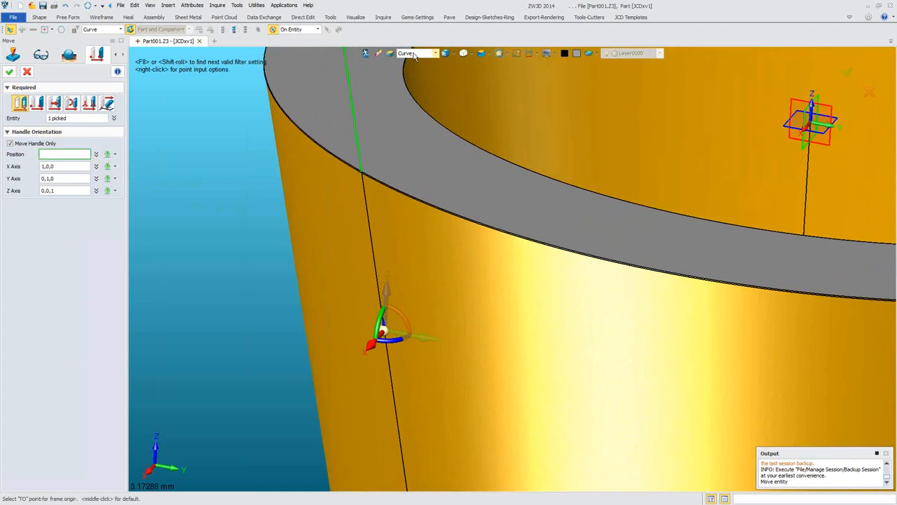
right_click(185, 124)
click(212, 139)
click(362, 153)
click(360, 162)
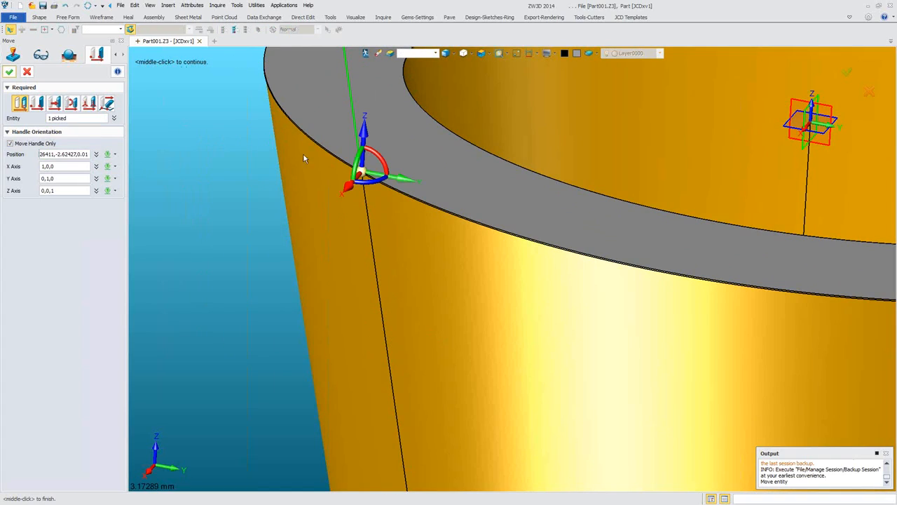
Align the handle's Z axis with the upper line segment and rotate the handle 53° about that axis
click(72, 191)
click(361, 163)
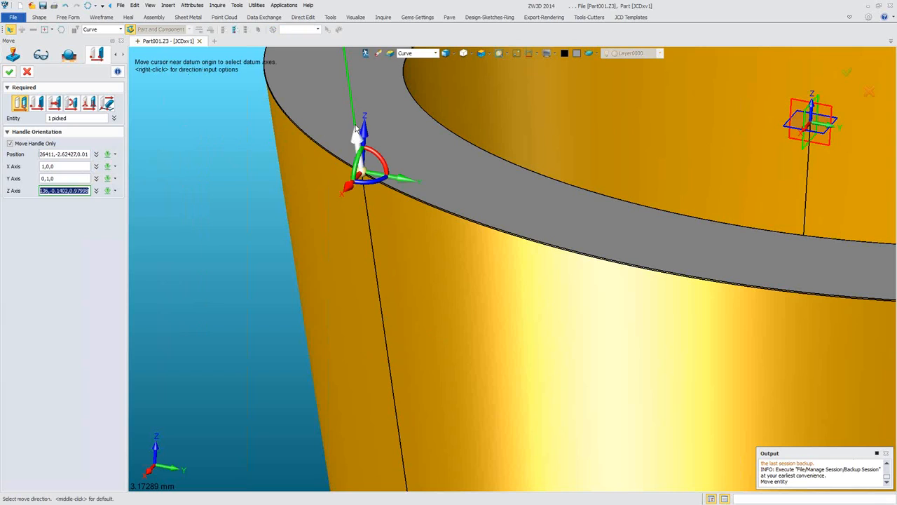
scroll(255, 192, down, 3)
right_drag(254, 192, 435, 305)
scroll(429, 304, up, 4)
scroll(435, 305, up, 1)
drag(447, 214, 460, 198)
right_drag(460, 198, 372, 218)
scroll(475, 221, down, 2)
scroll(371, 219, up, 1)
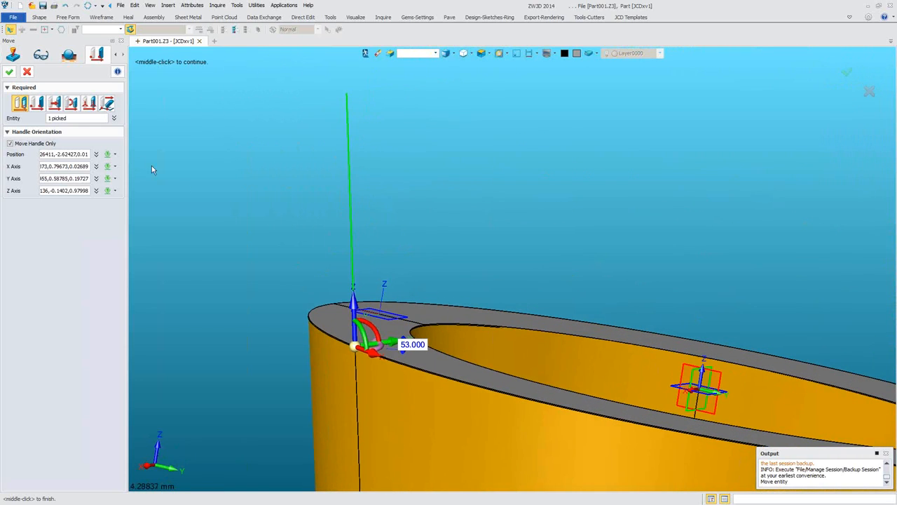
Turn off Move Handle Only and rotate the upper line segment -32° so it leans inward over the bezel
click(10, 143)
right_drag(326, 236, 355, 240)
mouse_move(379, 327)
mouse_down()
mouse_move(389, 334)
mouse_move(379, 324)
mouse_up()
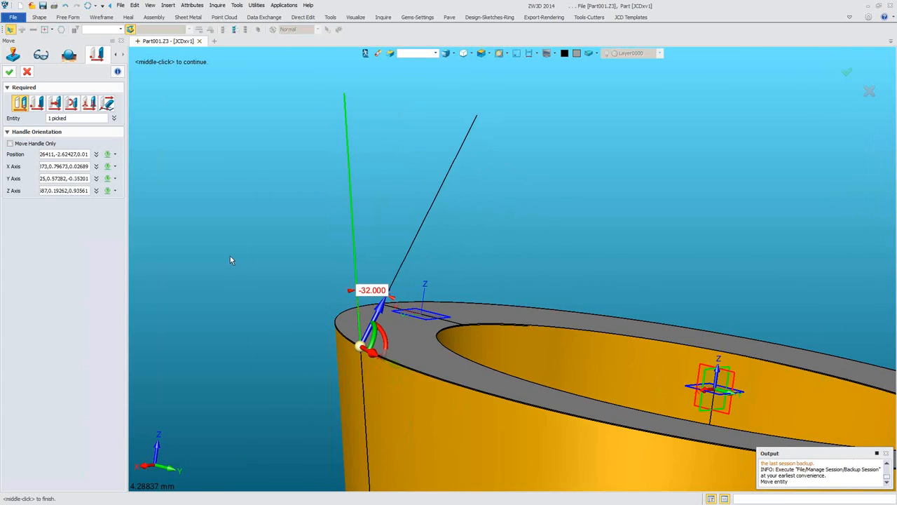
scroll(234, 257, down, 4)
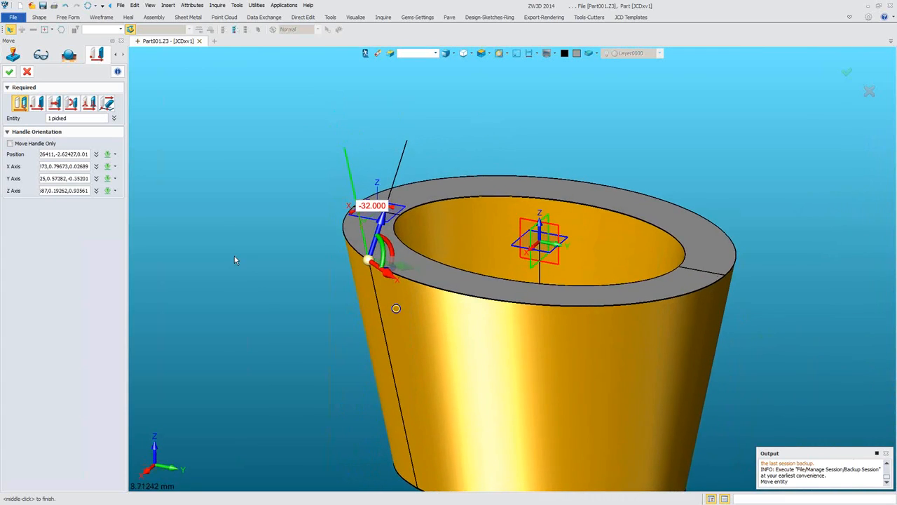
right_drag(235, 256, 257, 235)
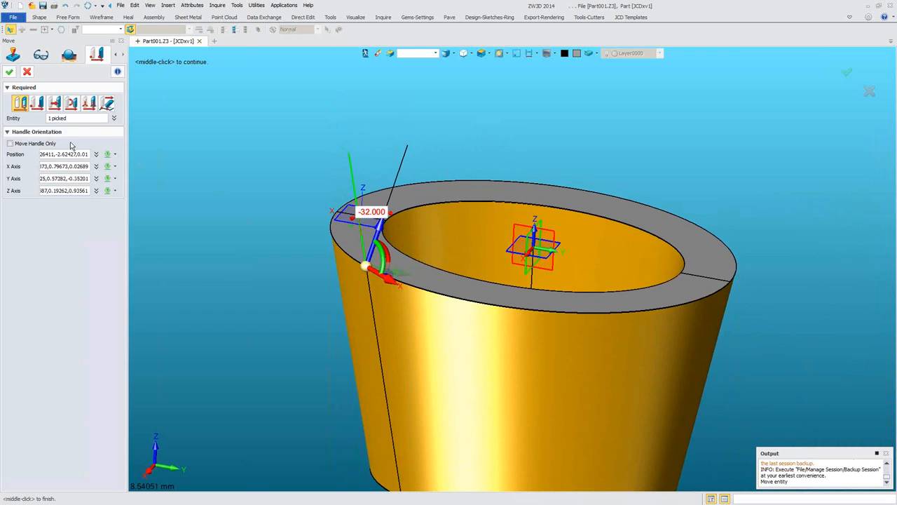
click(10, 72)
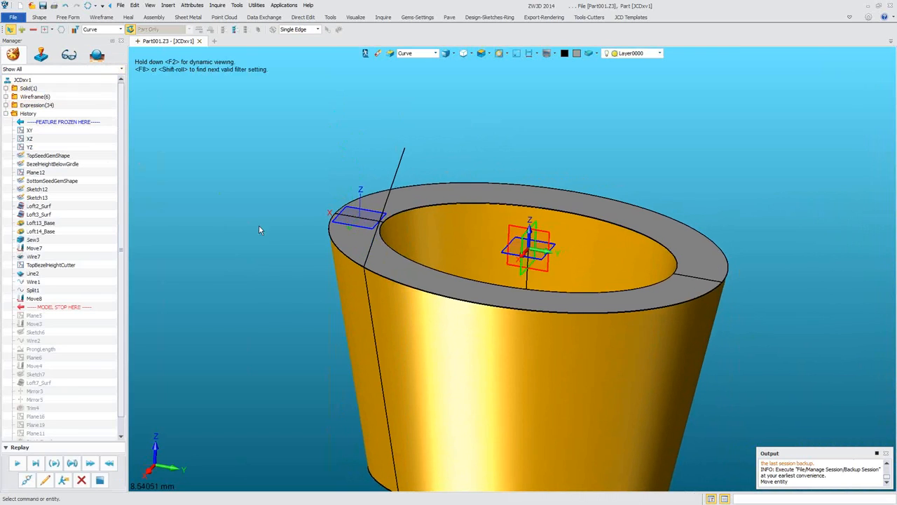
Fillet the tilted upper segment and the lower side line in wireframe display with a radius of 0.75, trimming both
scroll(273, 222, down, 5)
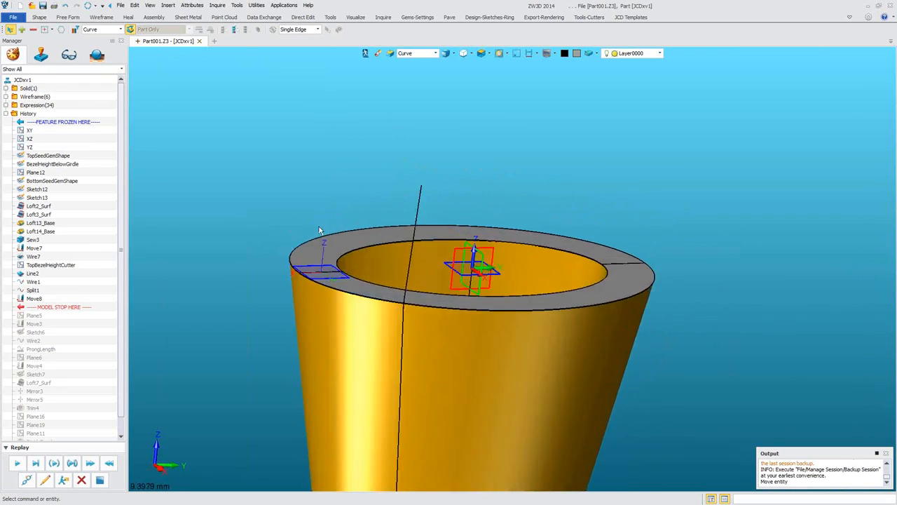
scroll(366, 232, up, 4)
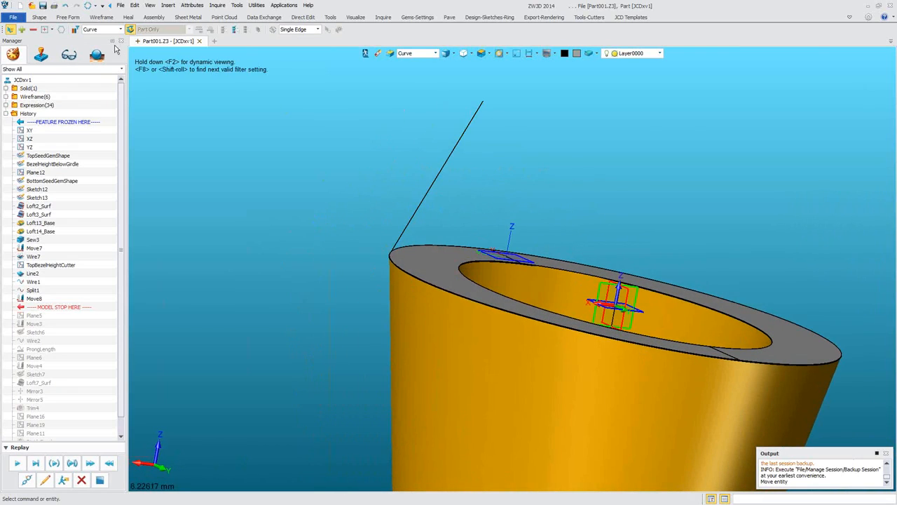
scroll(414, 157, down, 3)
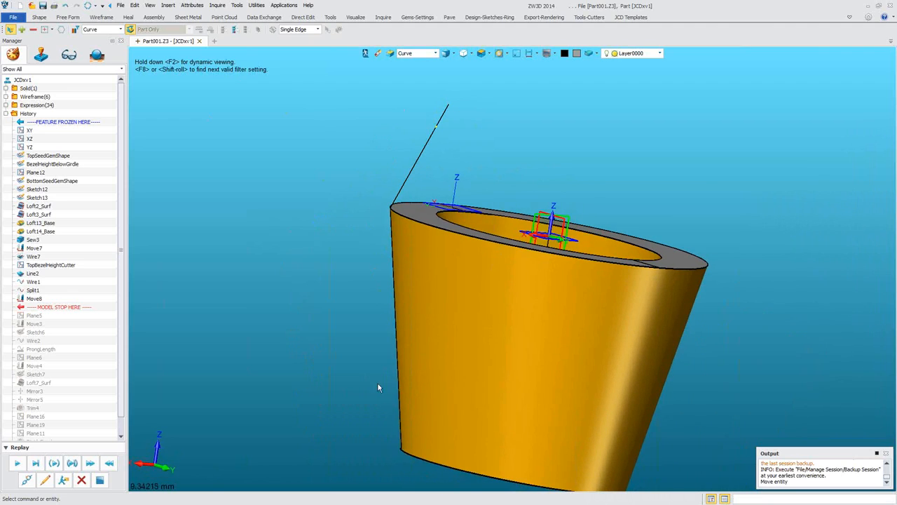
click(102, 17)
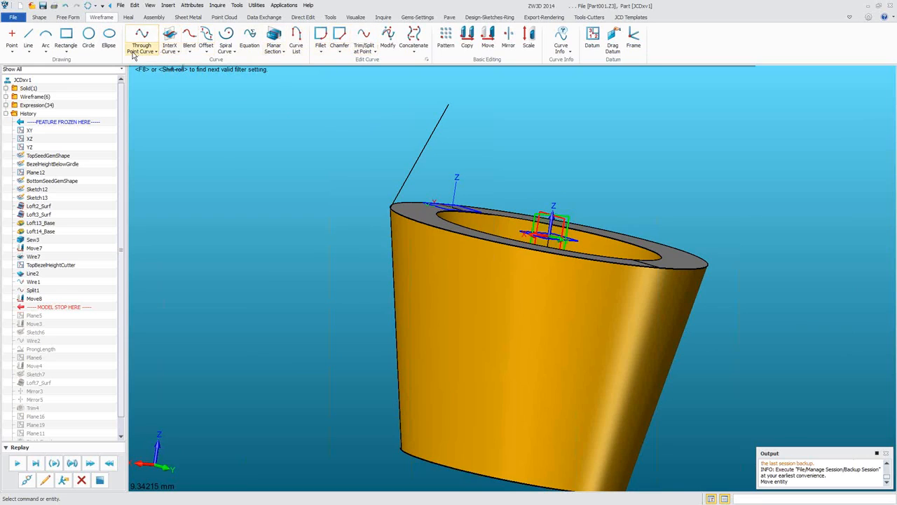
click(320, 36)
scroll(264, 151, up, 5)
click(334, 210)
click(318, 285)
click(446, 54)
scroll(308, 260, up, 5)
scroll(294, 275, up, 5)
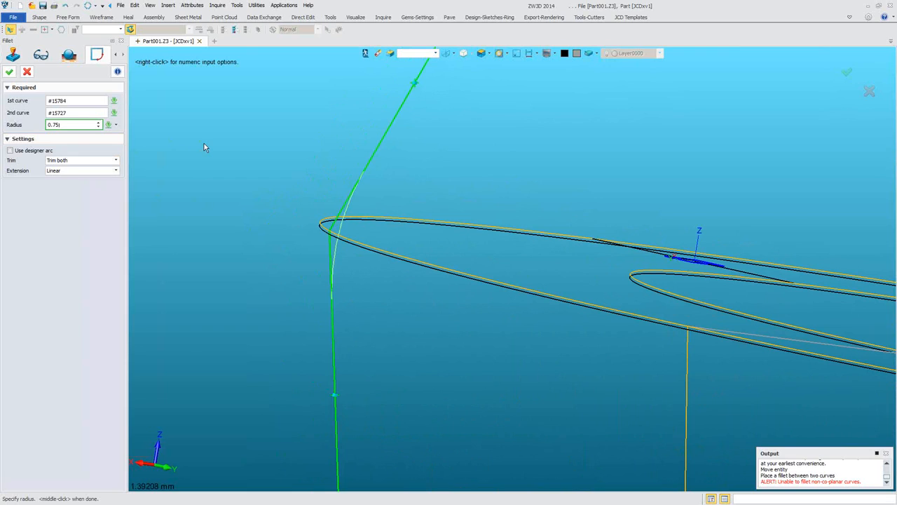
scroll(202, 143, down, 5)
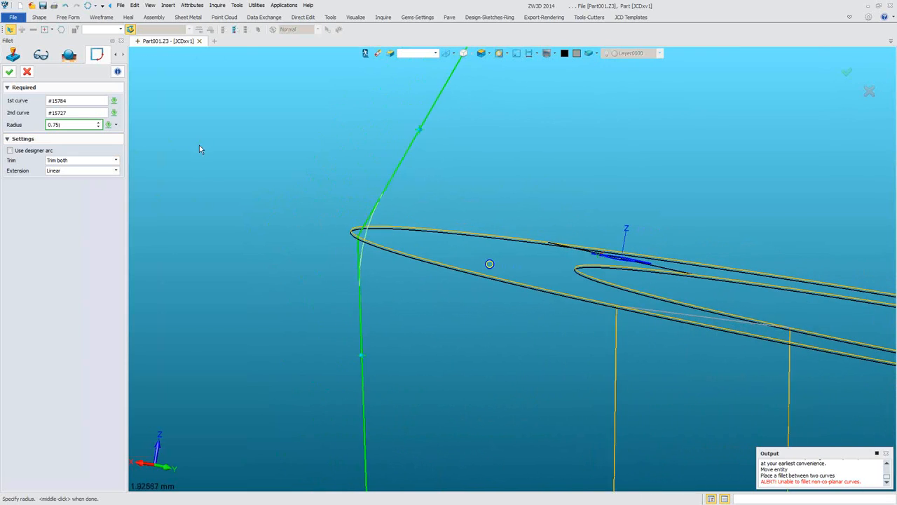
click(10, 73)
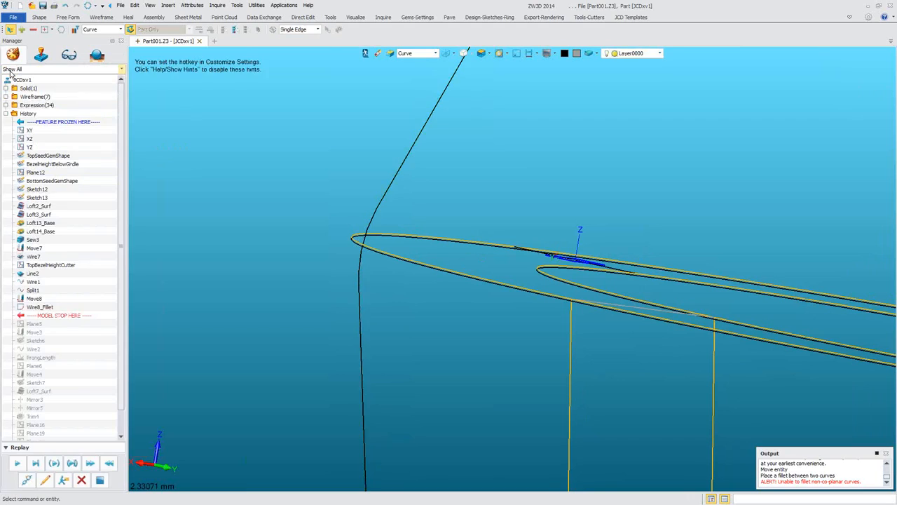
Concatenate the upper segment, the fillet arc and the lower side line into one curve with Tangent continuity
scroll(373, 196, down, 8)
right_drag(374, 196, 372, 200)
scroll(373, 201, up, 3)
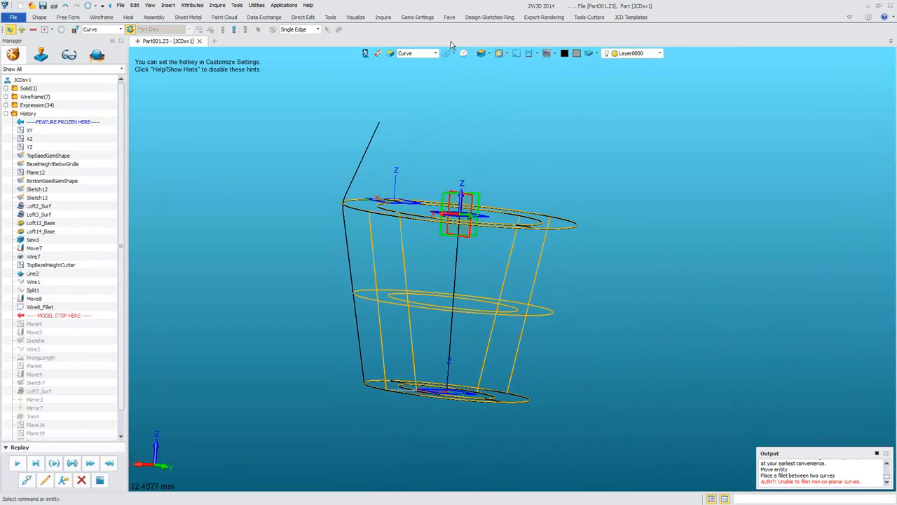
click(102, 18)
click(509, 35)
click(369, 144)
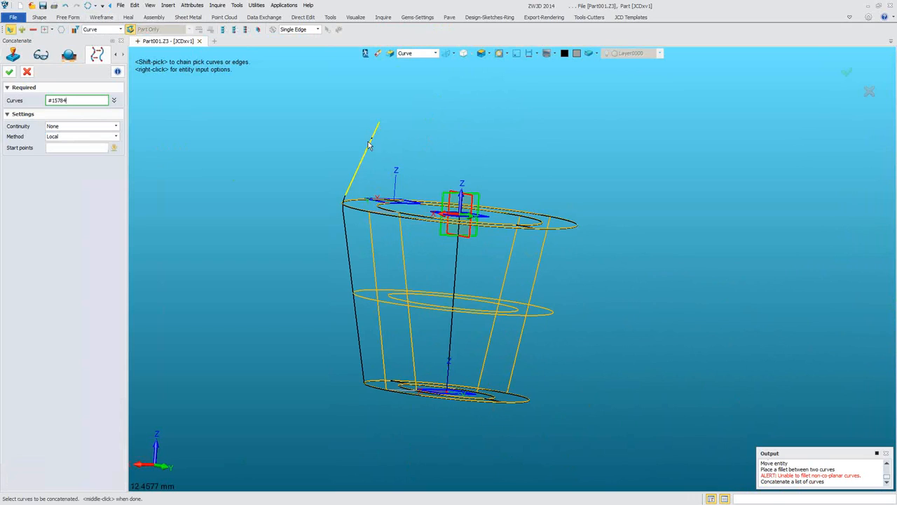
click(344, 202)
click(349, 263)
scroll(248, 216, down, 3)
scroll(248, 216, up, 4)
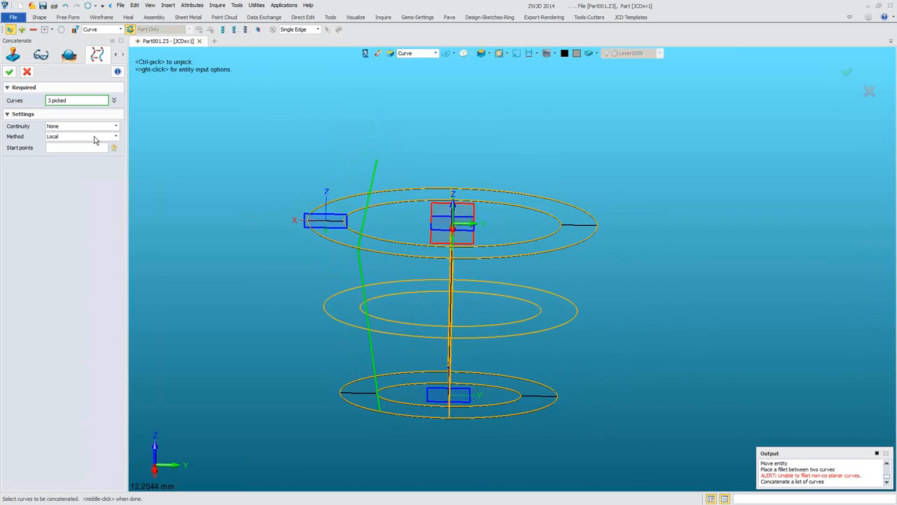
click(68, 126)
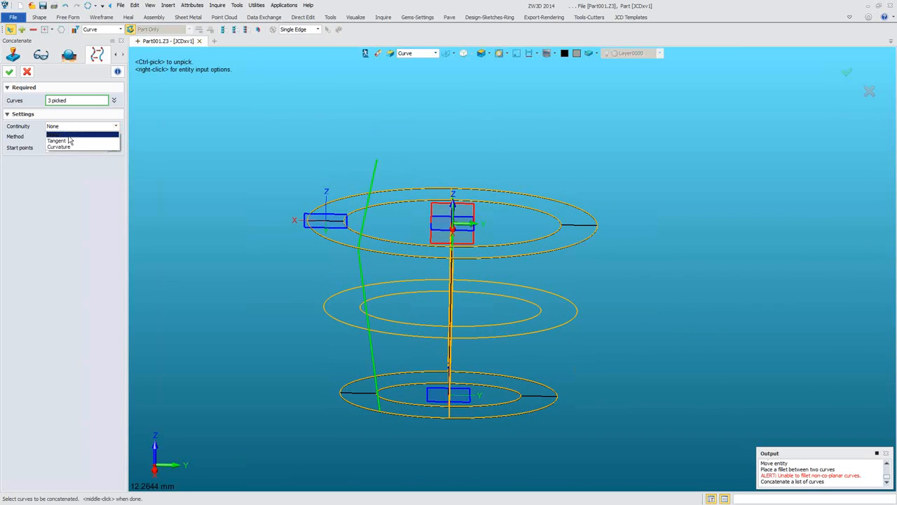
click(69, 141)
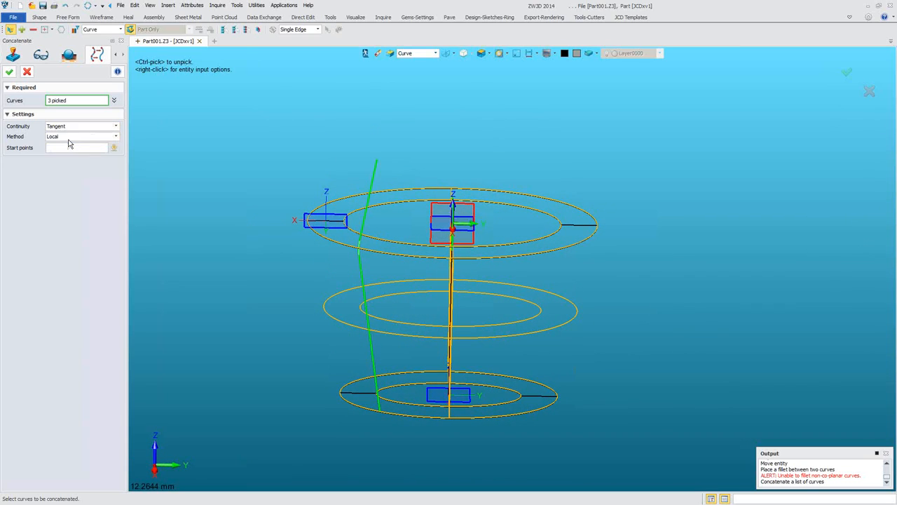
click(10, 73)
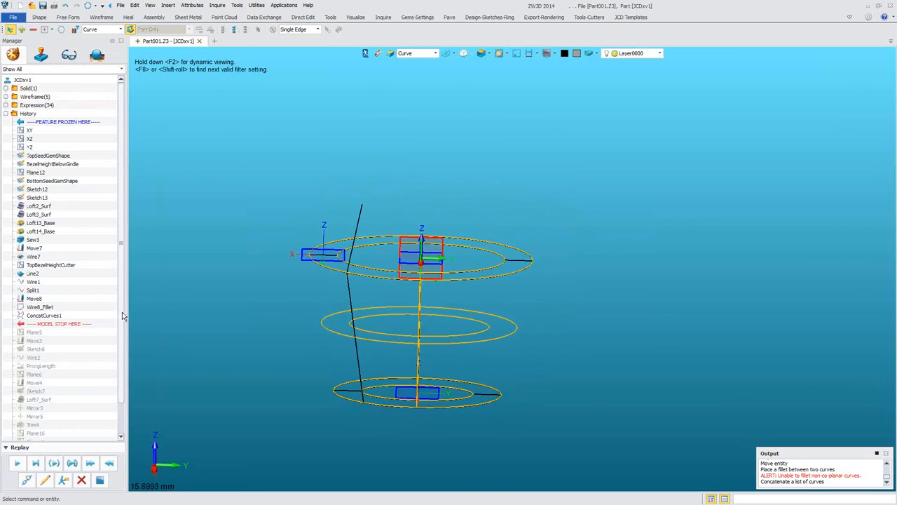
Redefine Plane5 at the upper end of the joined prong curve with the X-Y axes datum format, then restore shaded display
scroll(120, 361, down, 2)
click(46, 481)
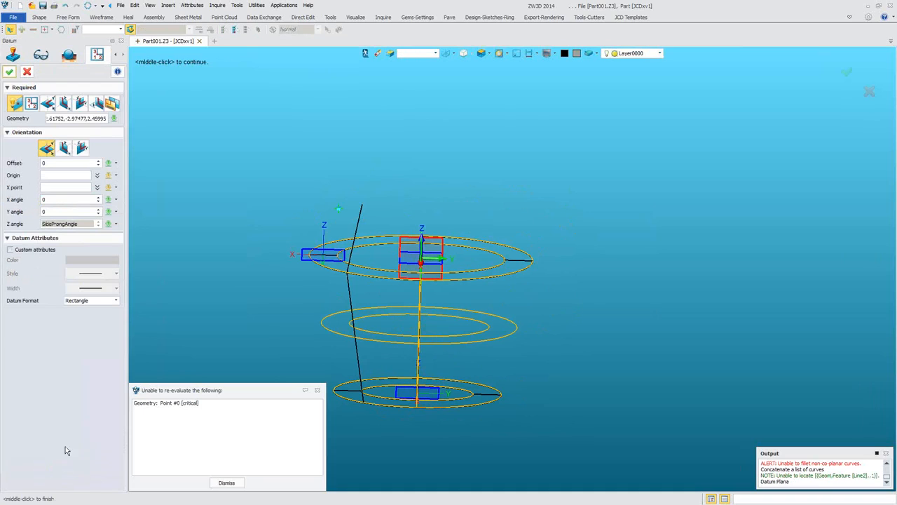
click(84, 119)
click(361, 205)
right_drag(312, 206, 223, 220)
click(91, 301)
click(88, 310)
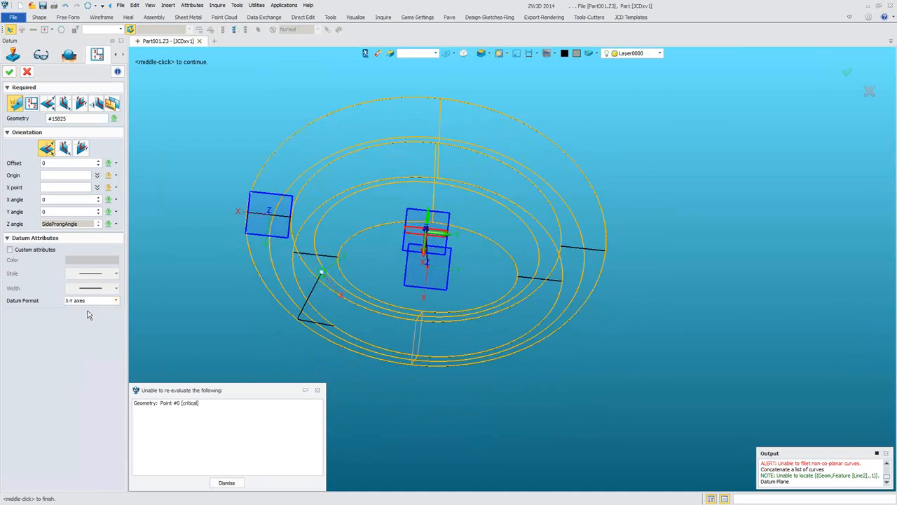
click(9, 73)
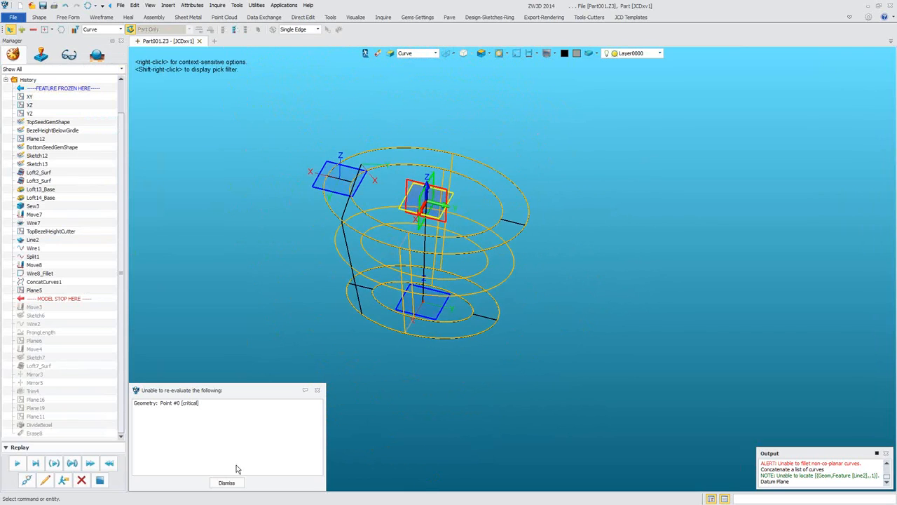
click(226, 481)
click(446, 53)
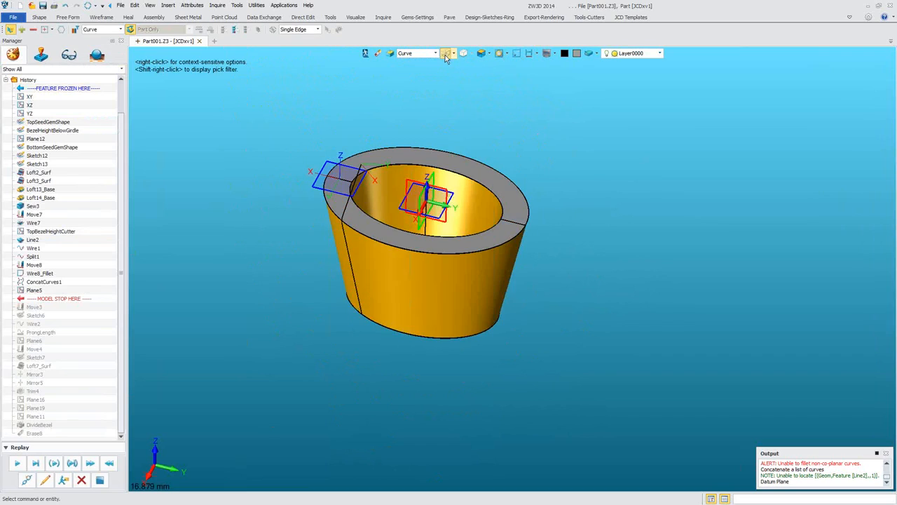
Replay Move3 and Sketch6, then redefine Wire2 to extend the joined curve's lower end linearly by 0.5
click(16, 464)
click(17, 464)
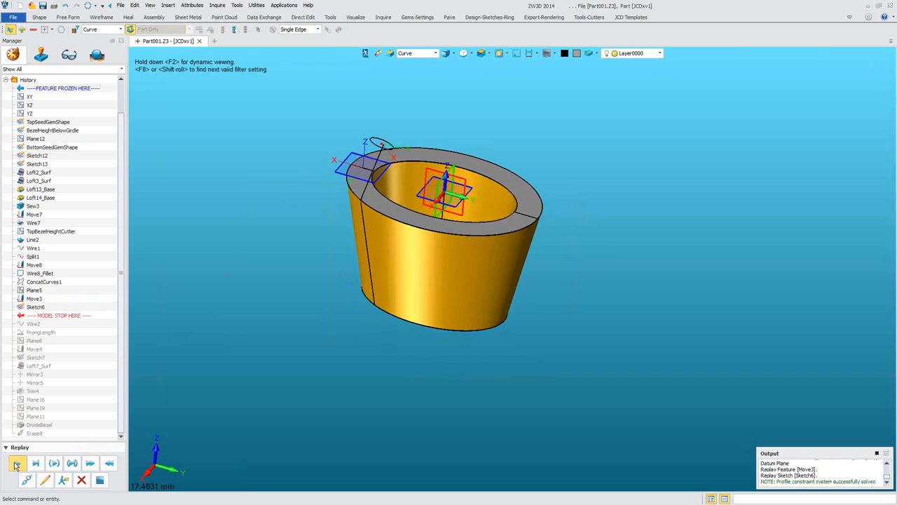
click(16, 463)
click(17, 463)
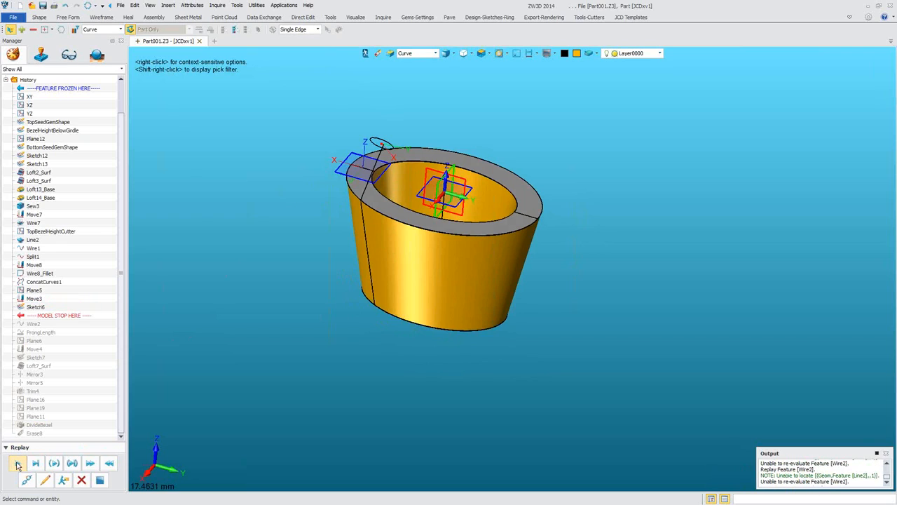
click(46, 481)
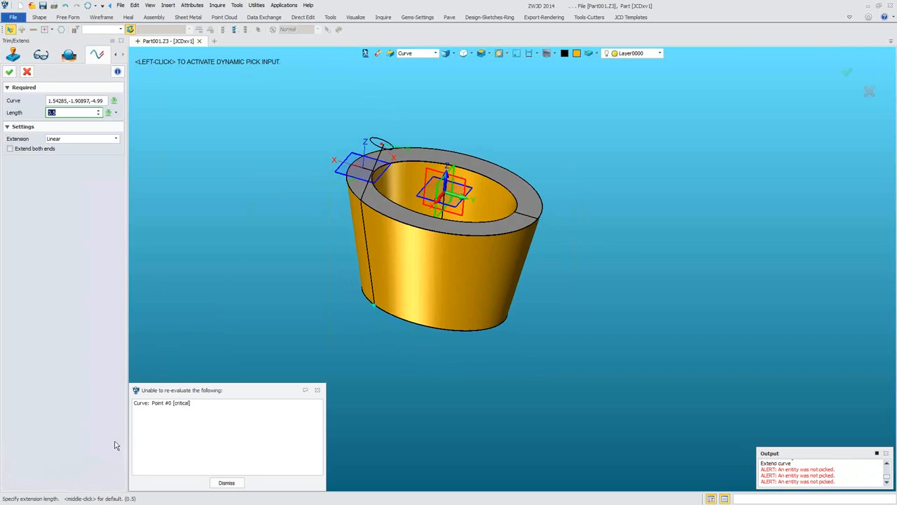
click(77, 100)
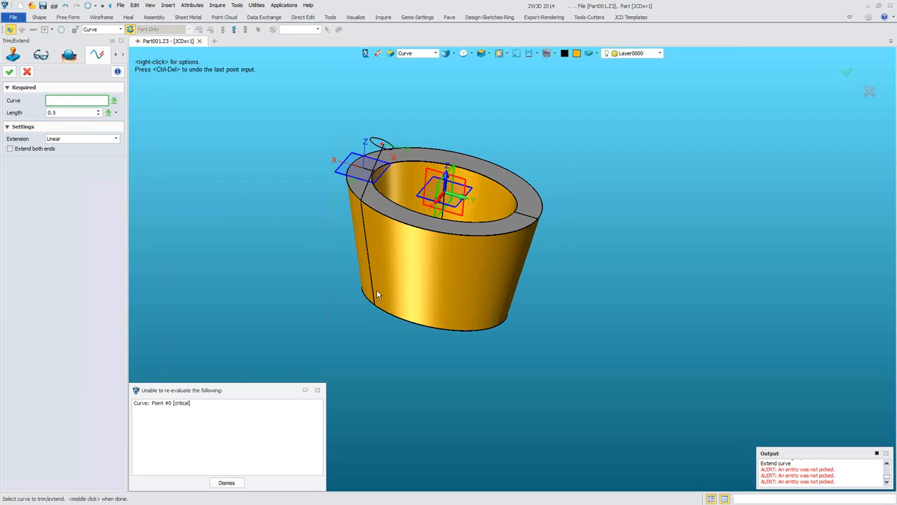
click(9, 72)
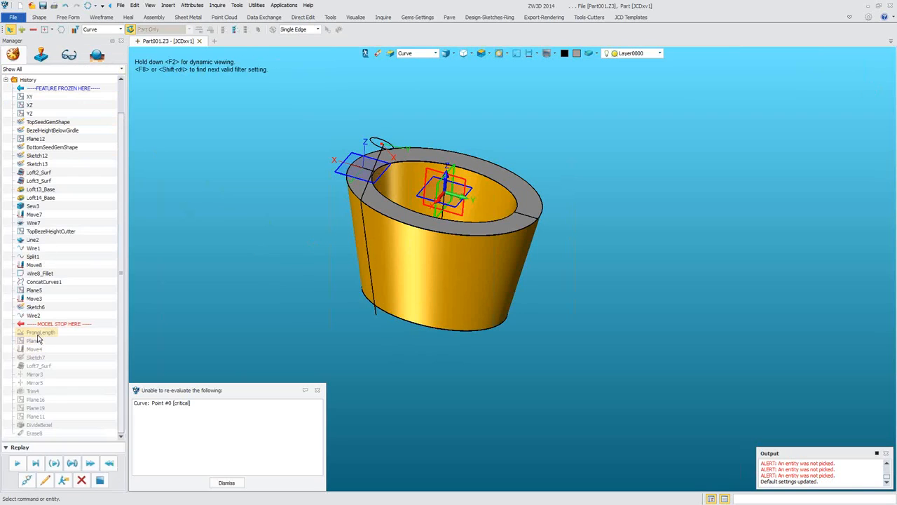
Redefine the ProngLength measurement to use the joined prong curve
click(17, 464)
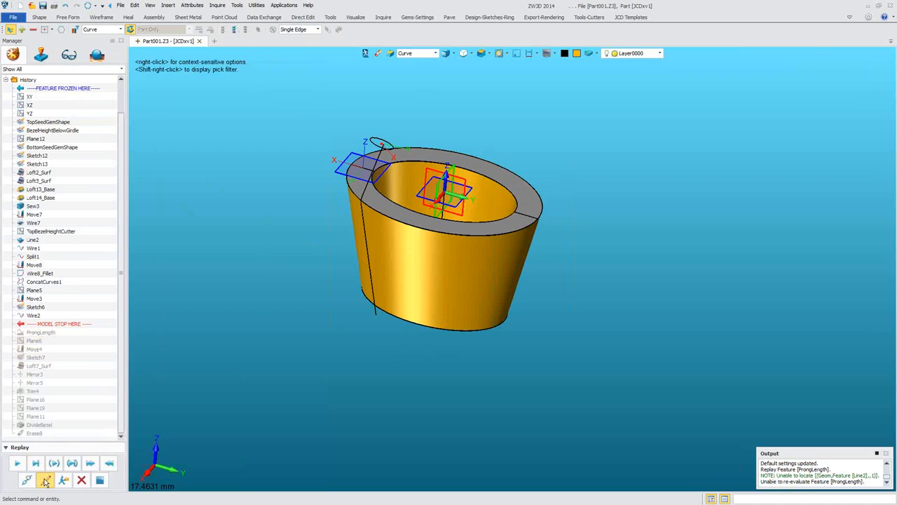
click(45, 480)
click(372, 245)
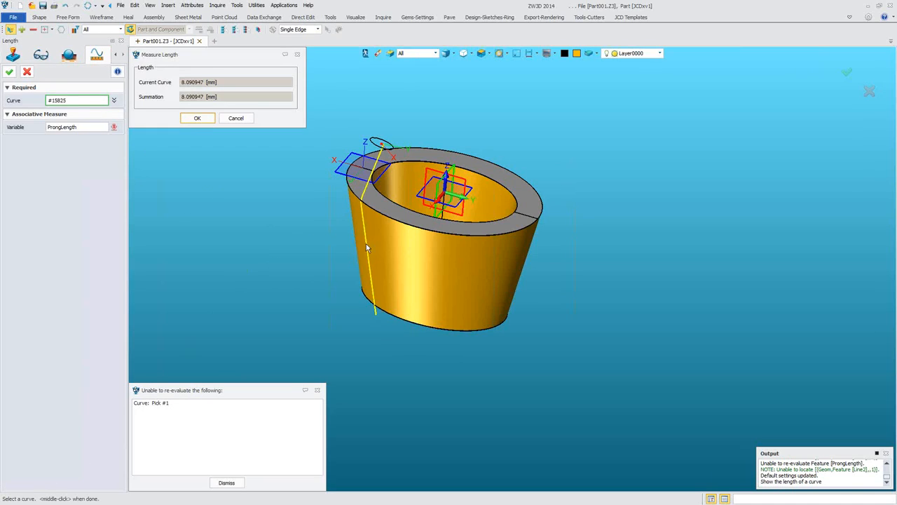
click(11, 72)
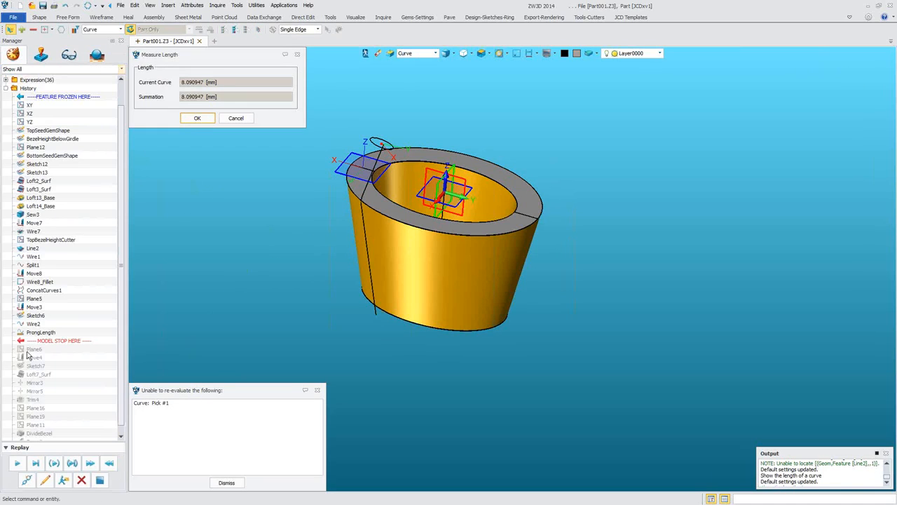
Replay Plane6, Move4 and Sketch7, then redefine Loft7_Surf with the joined prong curve as its drive curve
click(18, 464)
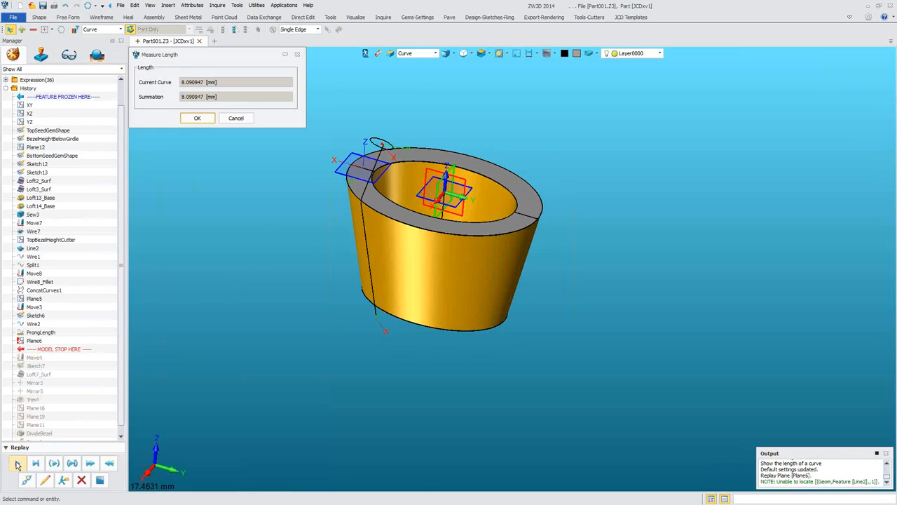
click(18, 464)
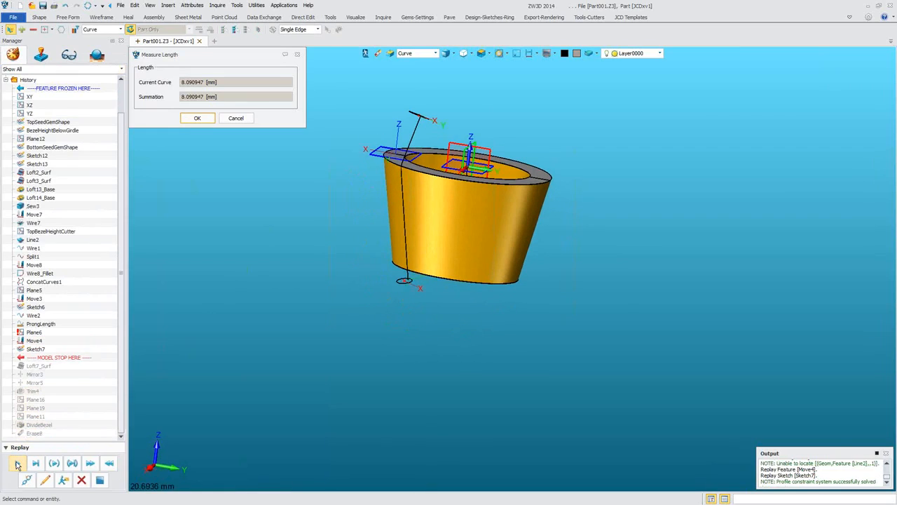
click(17, 464)
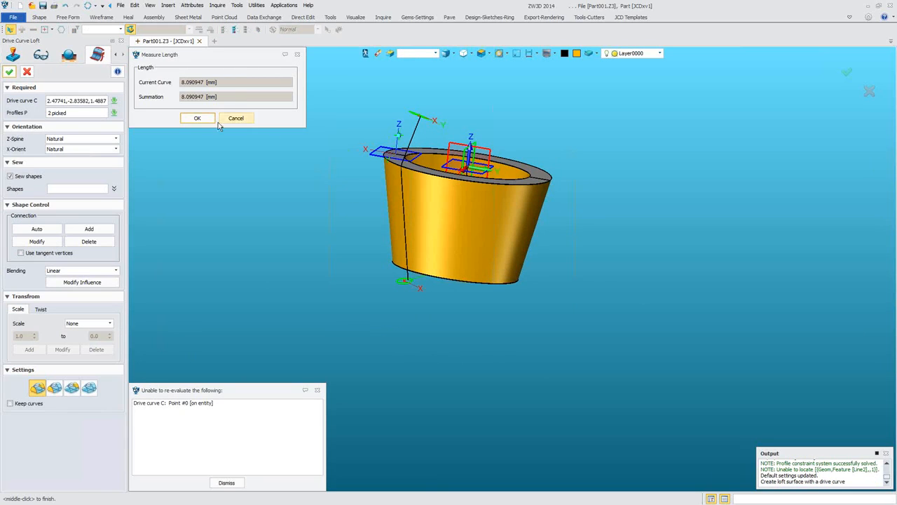
click(415, 133)
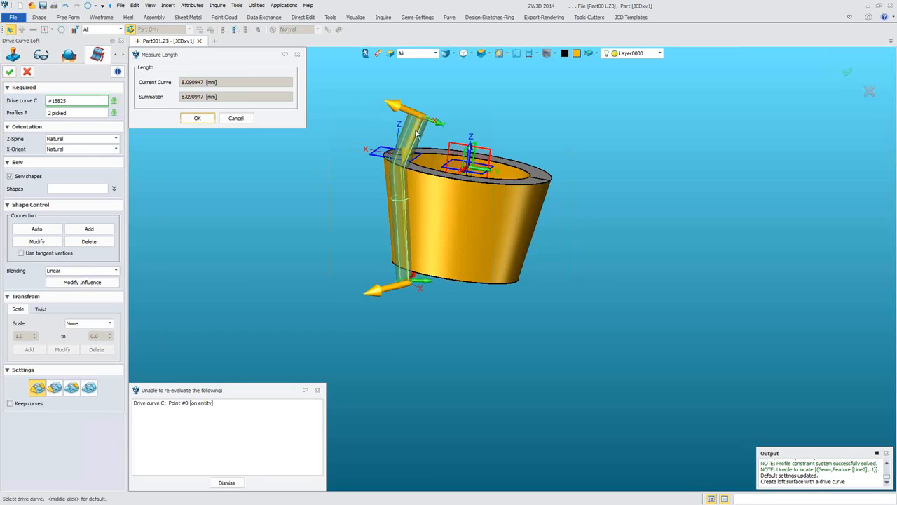
click(9, 72)
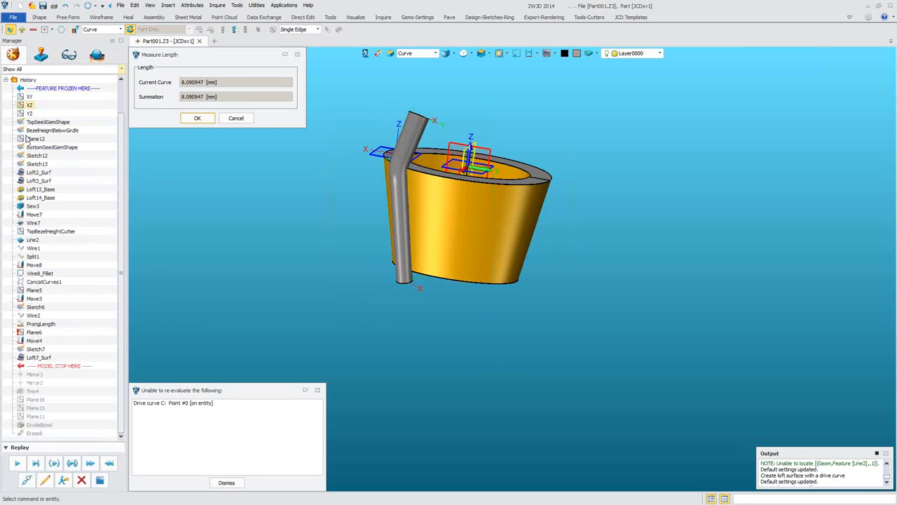
Replay all remaining features through Erase8 to rebuild the four-prong setting, and close the length measurement
click(35, 463)
right_drag(279, 278, 240, 236)
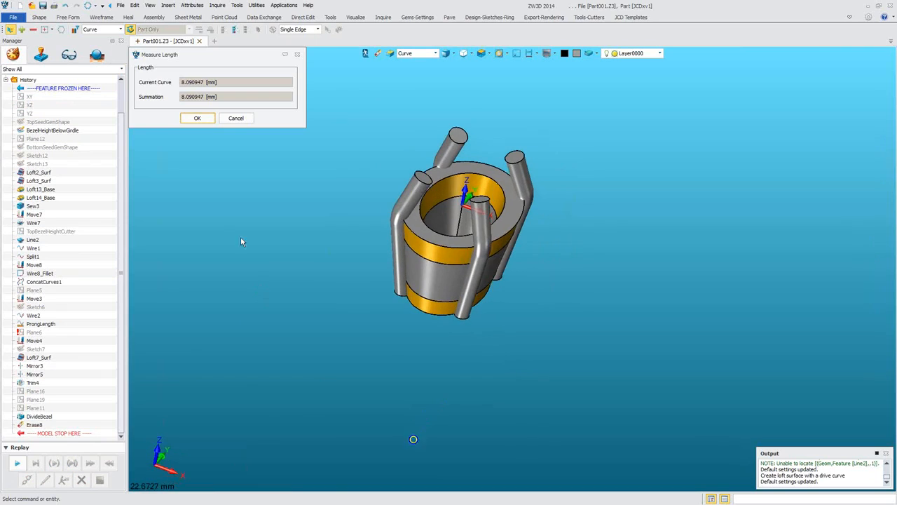
click(197, 118)
right_drag(429, 170, 401, 477)
Return from the component to the Part001 assembly and replay the Merge1_JCDxv1_1 feature
click(365, 54)
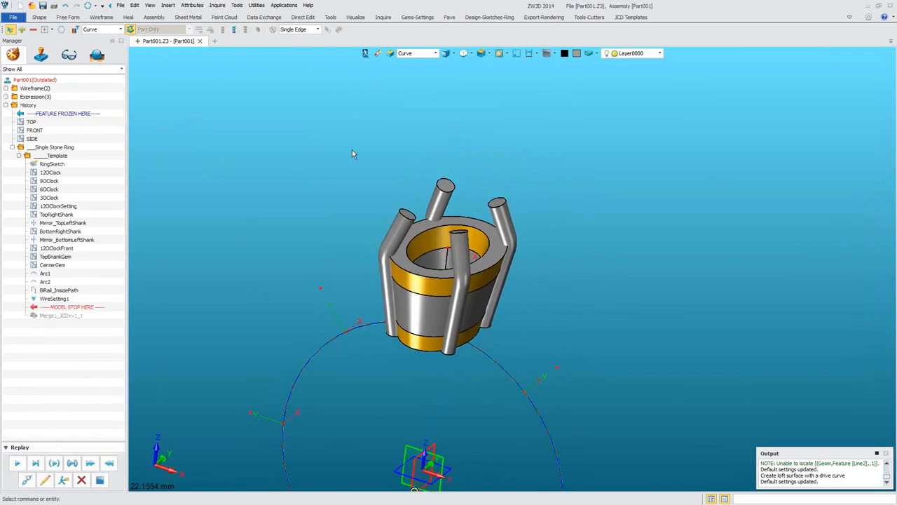
right_drag(333, 178, 400, 251)
scroll(400, 251, up, 1)
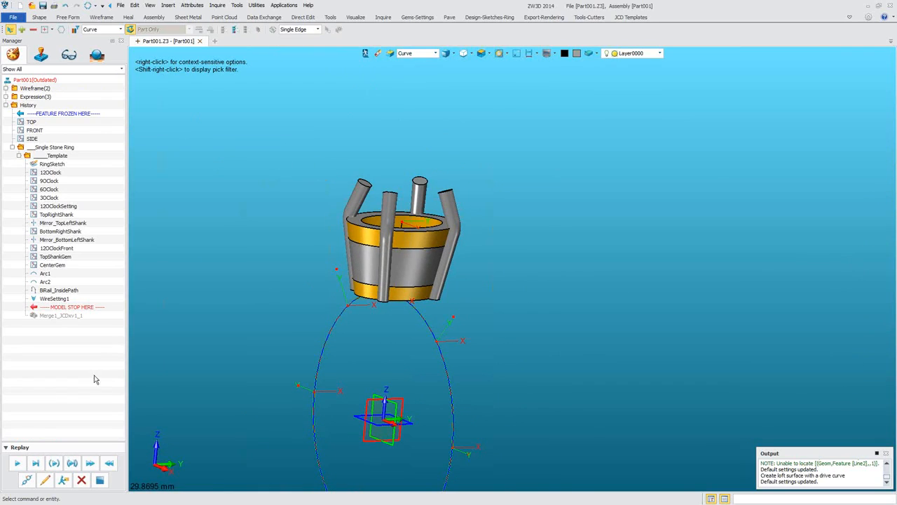
click(18, 463)
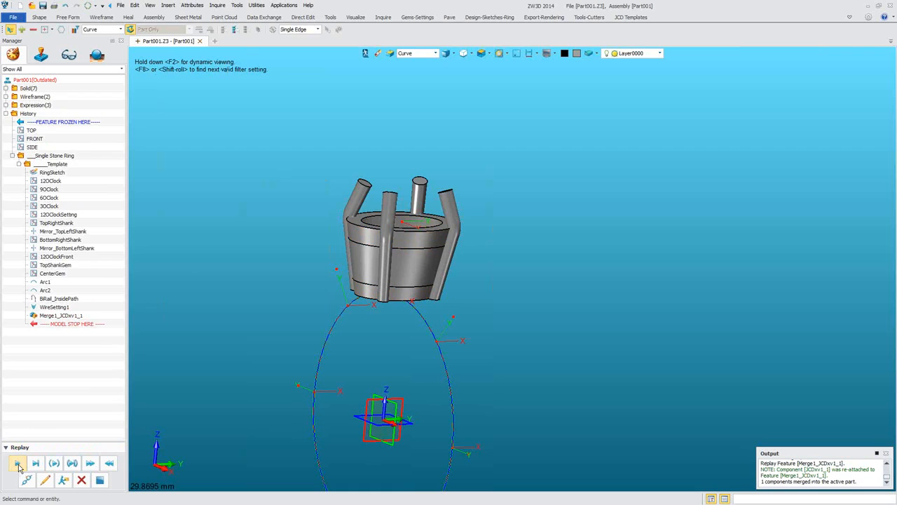
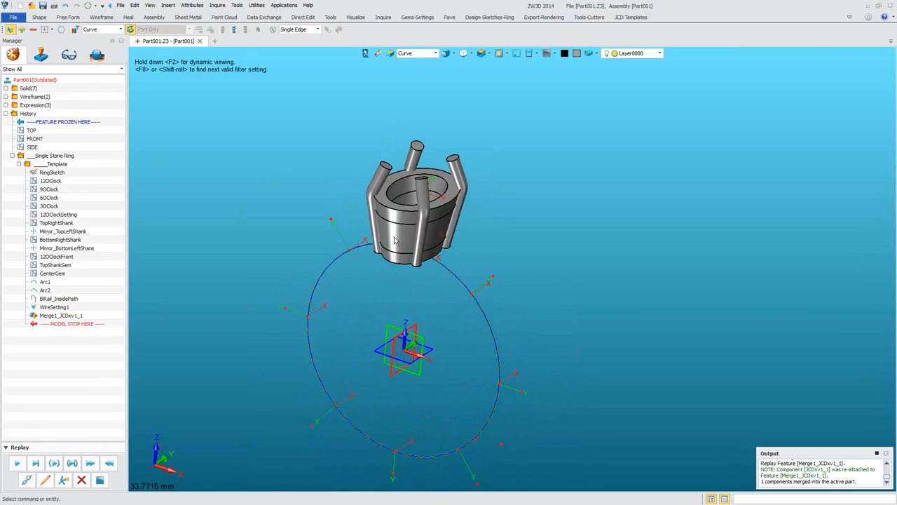
Set the selection filter to Shape and roll the assembly history back to before Merge1_JCDxv1_1
right_click(274, 173)
click(298, 245)
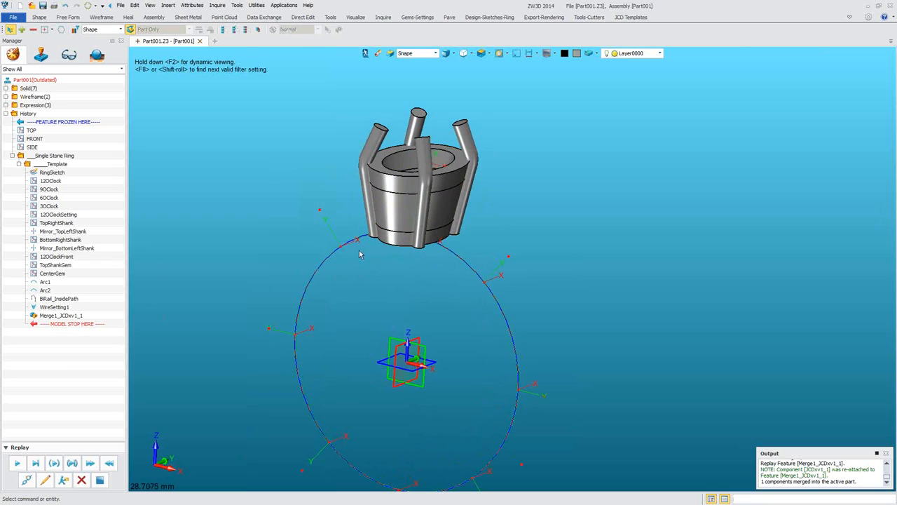
double_click(89, 314)
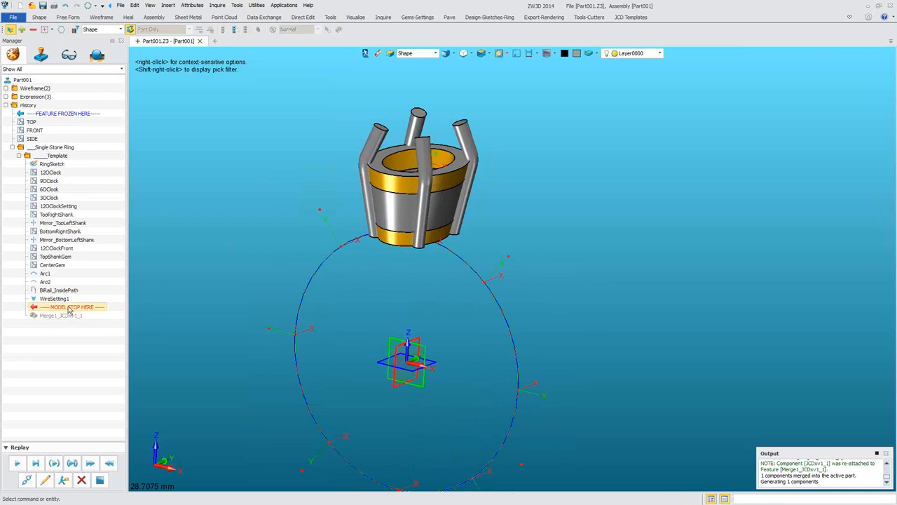
Leave the assembly to view the file's object list and reopen Part001 from it
click(365, 54)
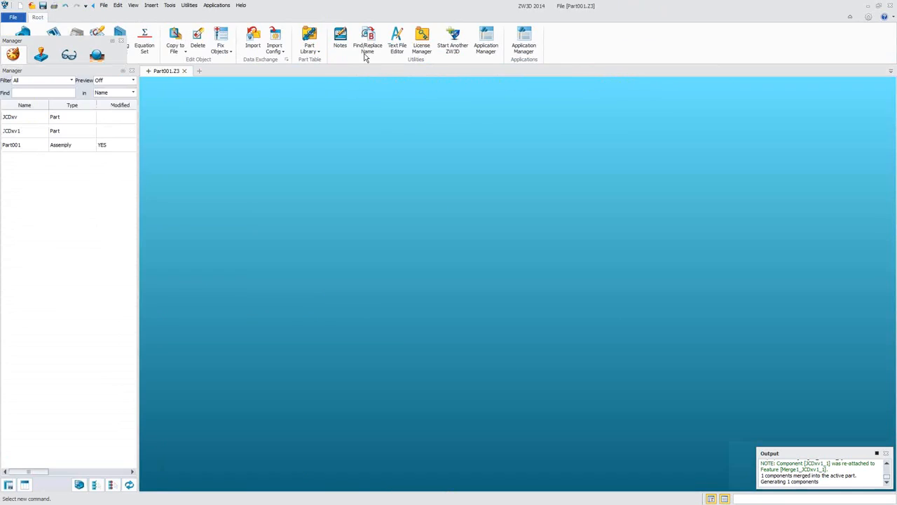
click(9, 146)
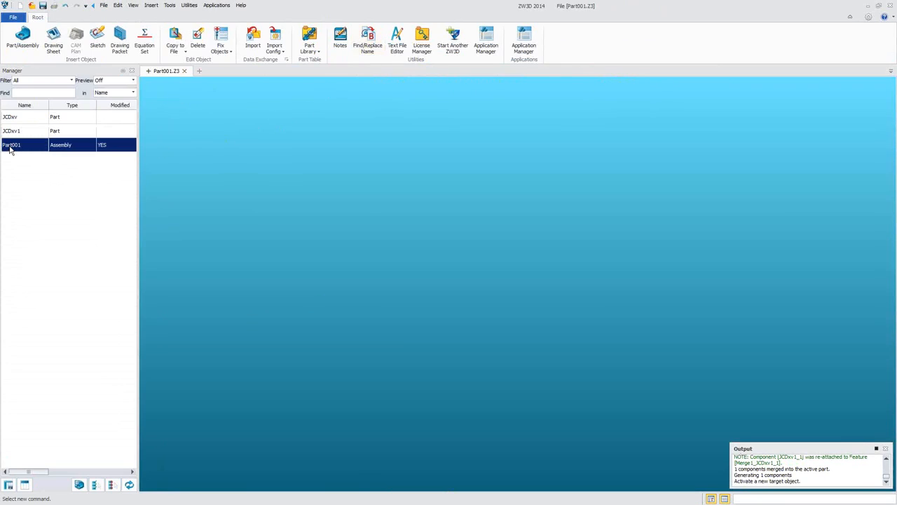
double_click(10, 145)
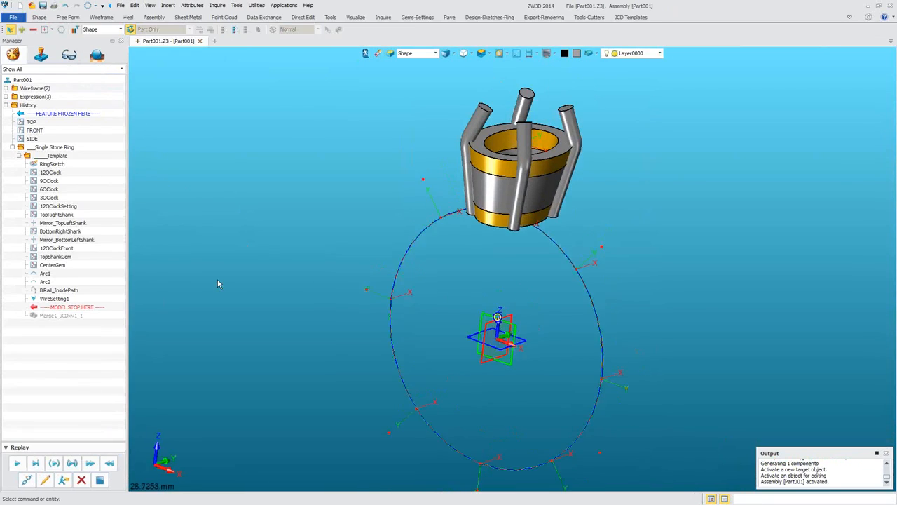
click(365, 54)
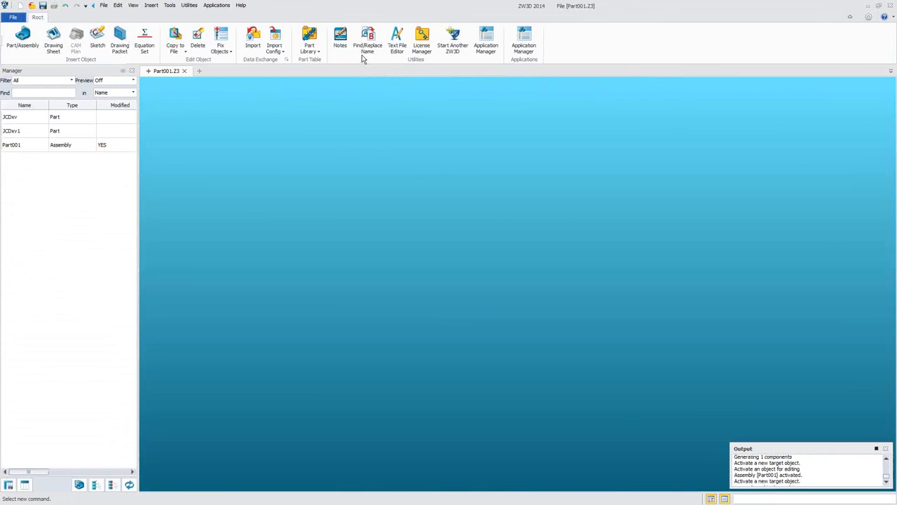
double_click(11, 145)
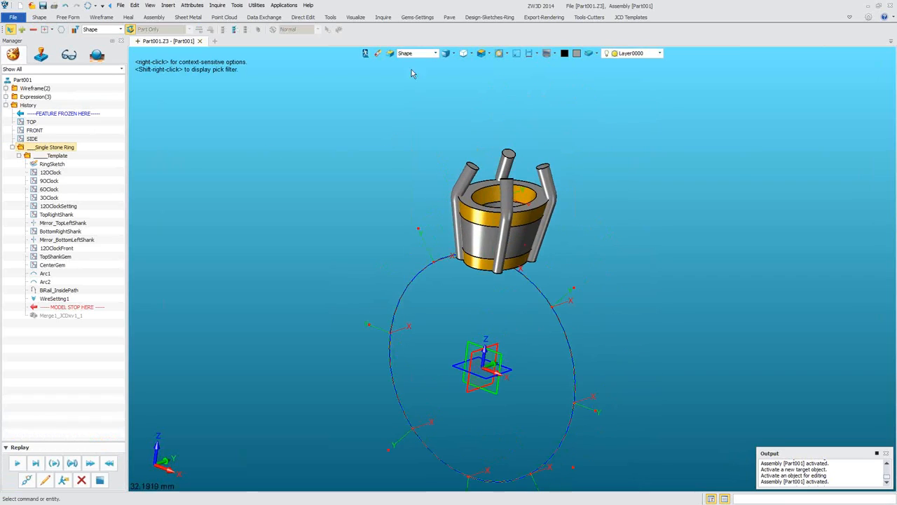
Set the selection filter to Component and open the wire setting component for editing
click(413, 53)
click(414, 89)
double_click(491, 217)
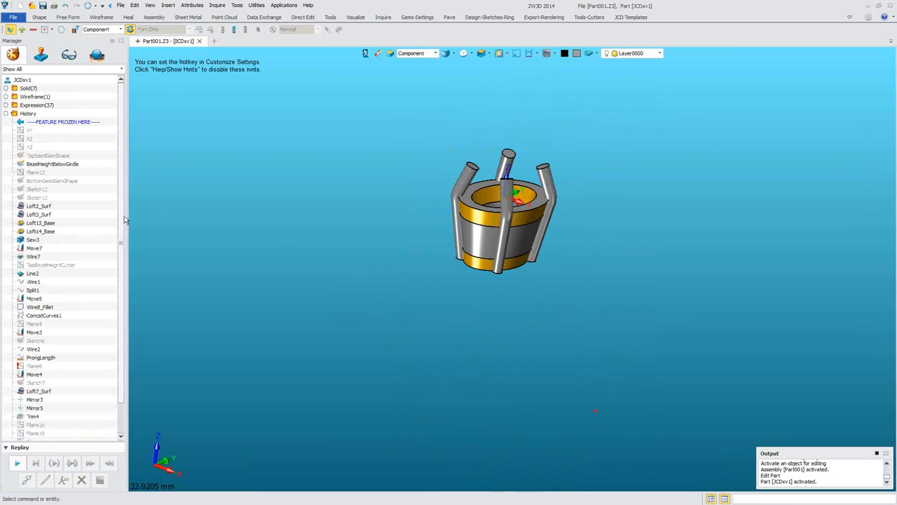
Roll the JCDxv1 component's history back to just after Move8, before Wire8_Fillet
scroll(115, 336, down, 2)
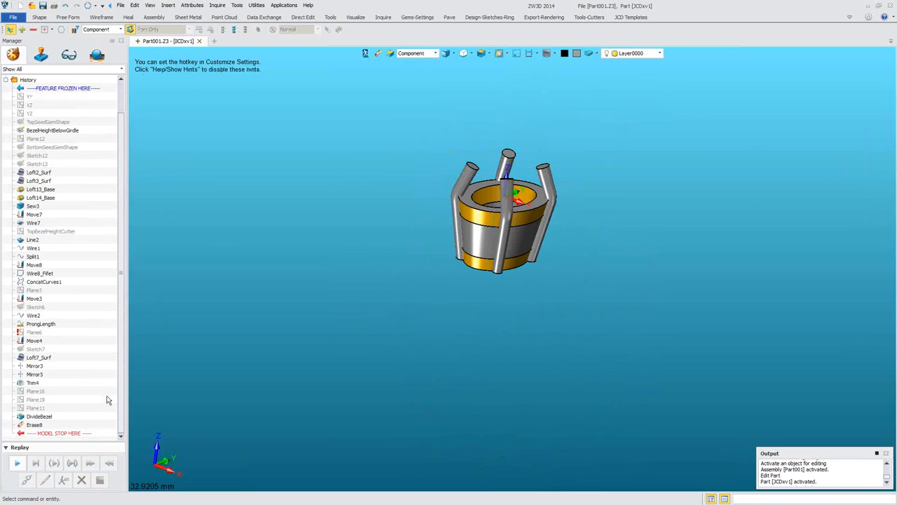
mouse_move(76, 430)
mouse_down()
mouse_move(84, 264)
mouse_move(77, 305)
mouse_up()
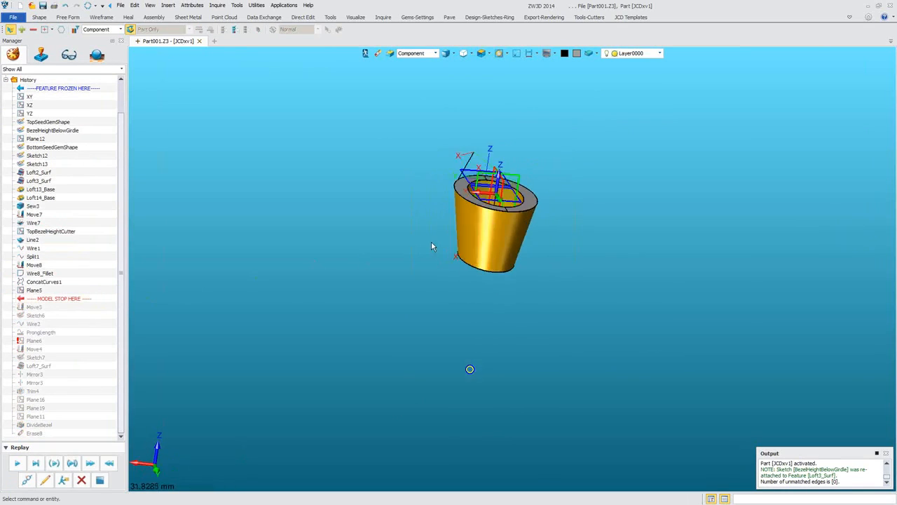
key(ctrl+Home)
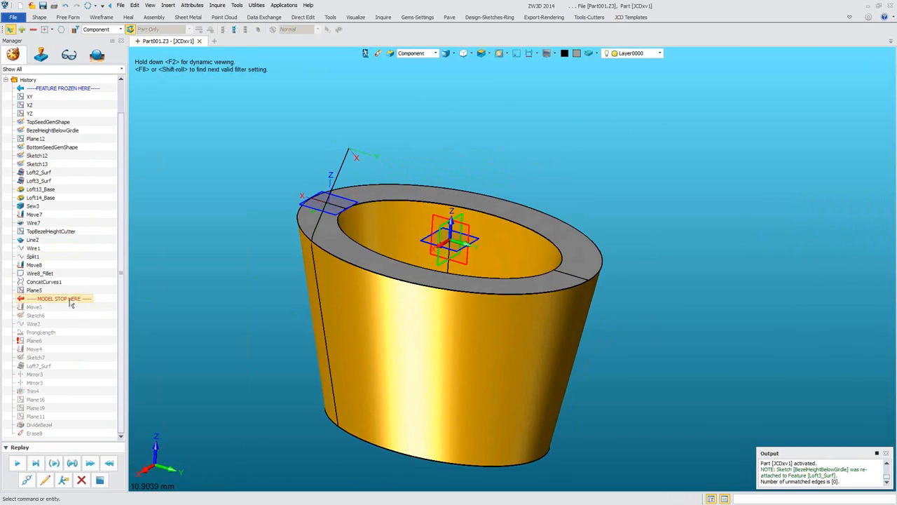
drag(70, 294, 74, 265)
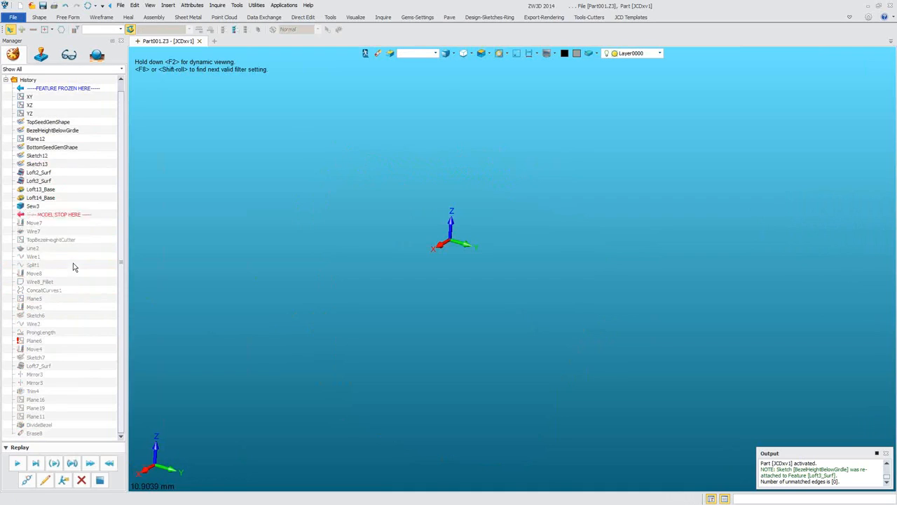
Open the Move8 feature's definition to review its dynamic move and handle orientation, and close it
click(49, 482)
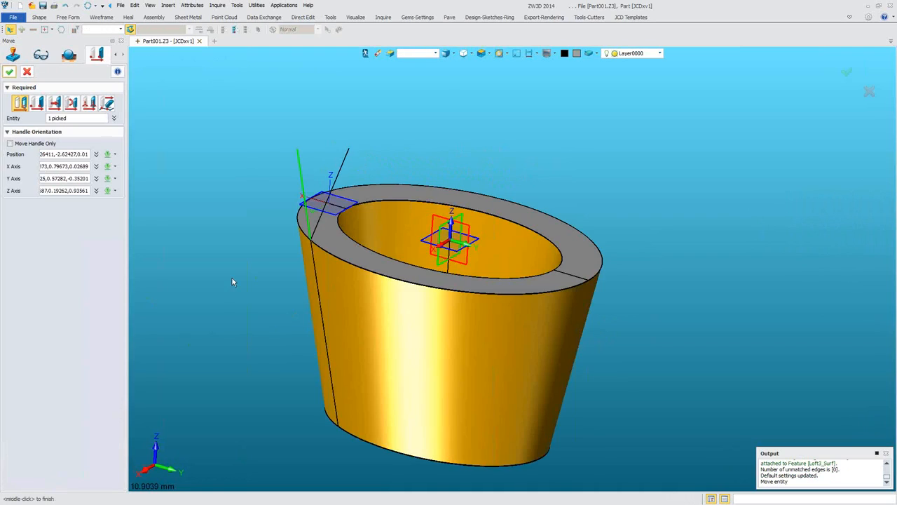
right_drag(232, 279, 248, 261)
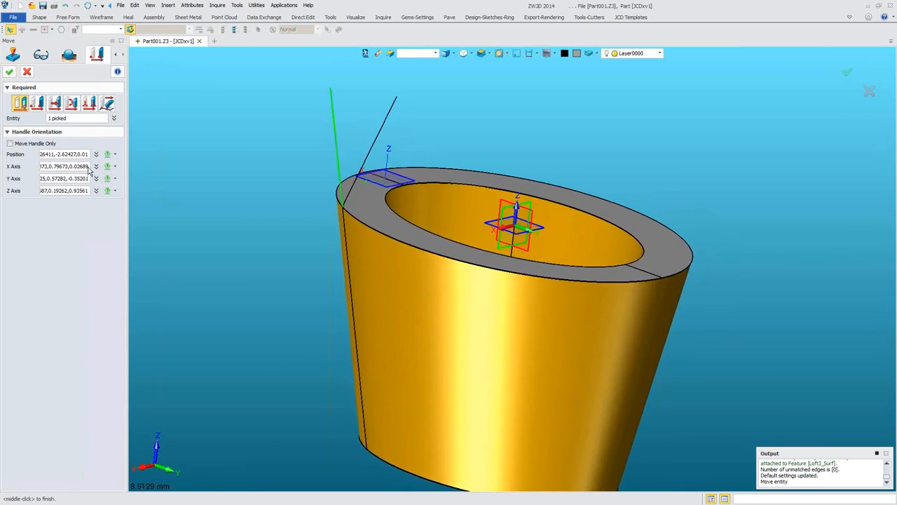
click(56, 103)
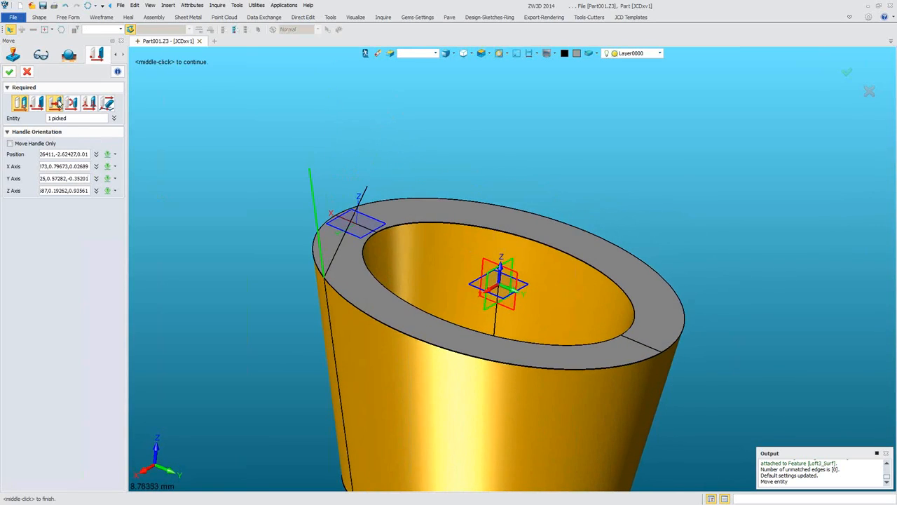
click(19, 103)
click(9, 72)
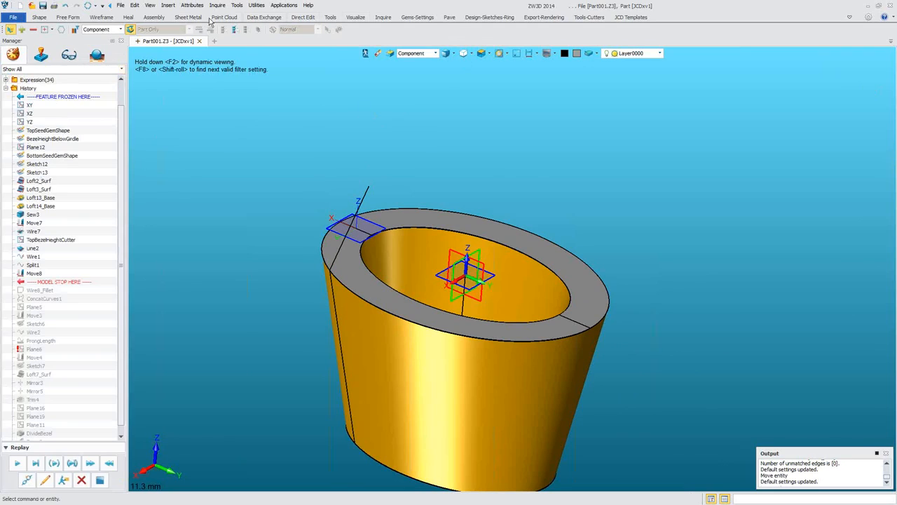
Begin a dynamic move of the prong's upper guide line and place the handle at its lower end on the bezel's top edge
click(39, 17)
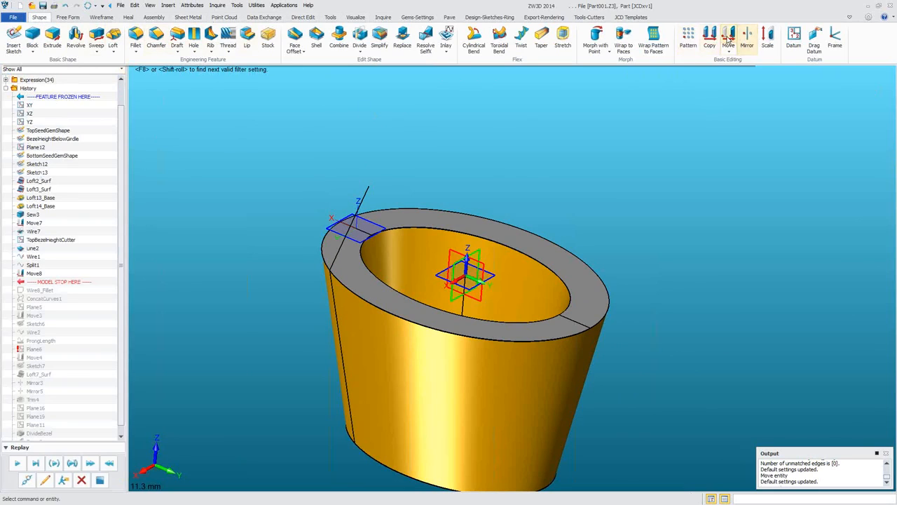
click(728, 36)
right_click(398, 139)
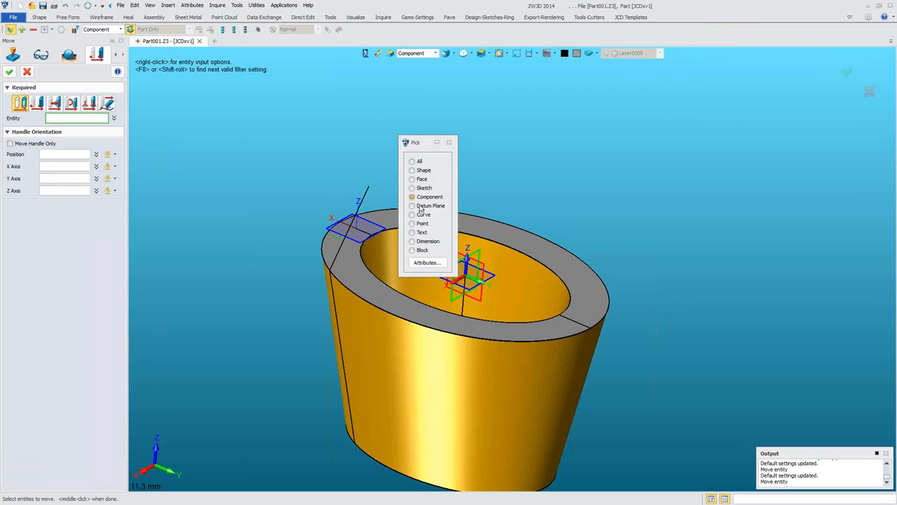
click(423, 217)
click(346, 232)
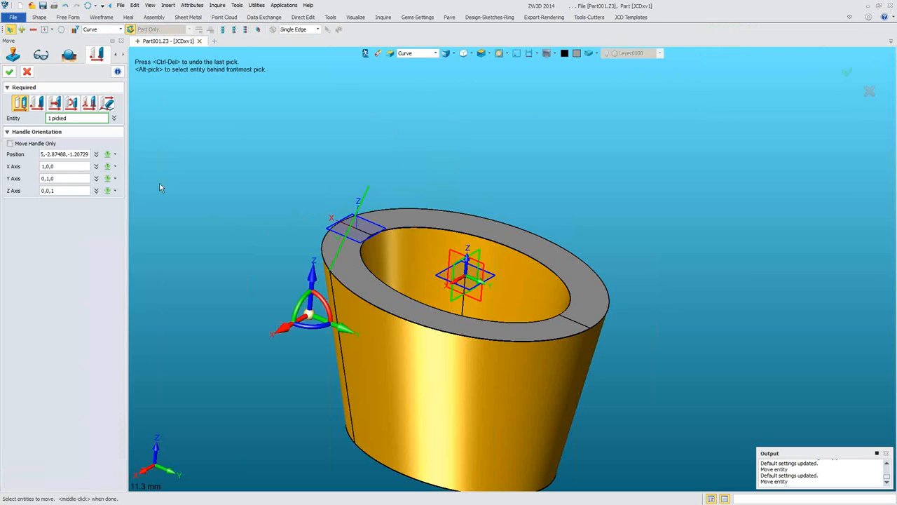
click(76, 151)
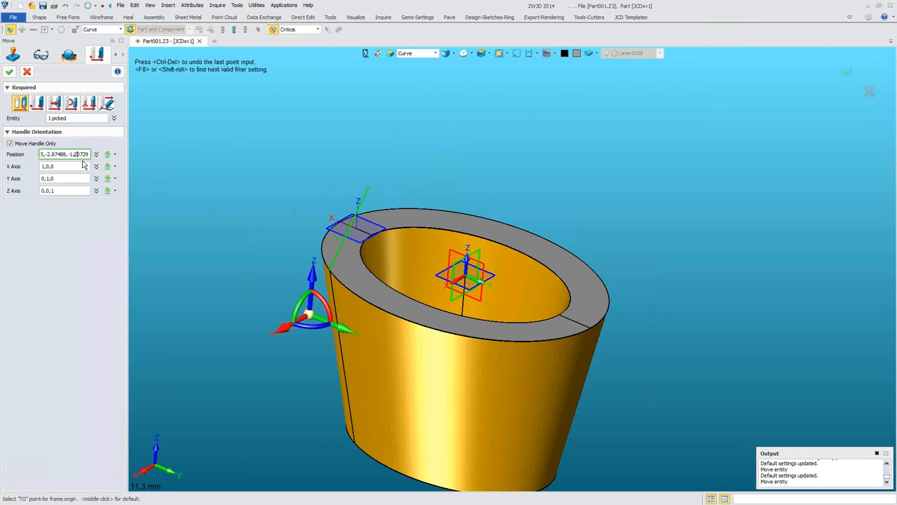
scroll(319, 276, up, 5)
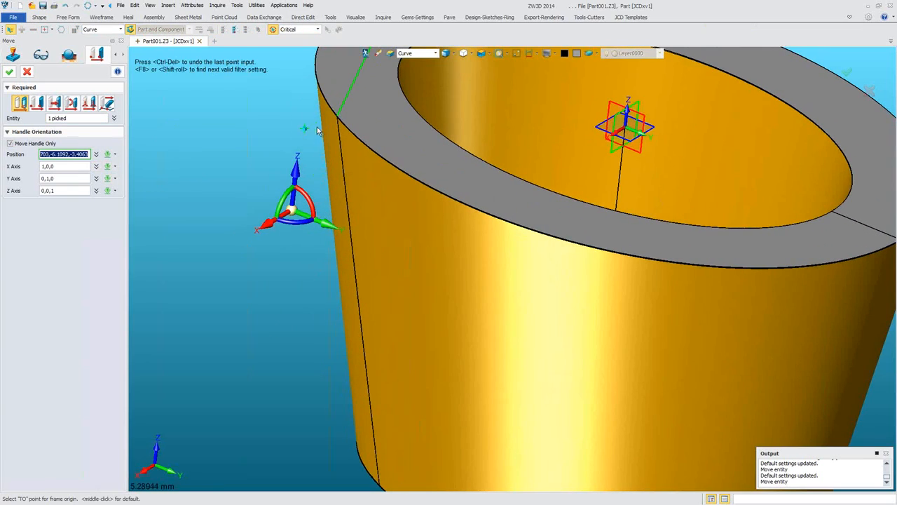
click(337, 117)
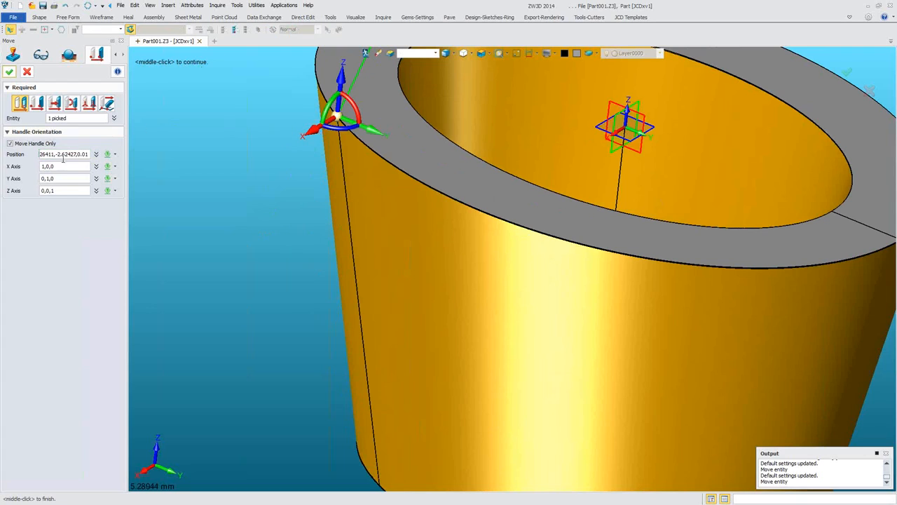
Align the handle's Z axis with the guide line and rotate the handle about -32° around it
click(68, 190)
click(352, 78)
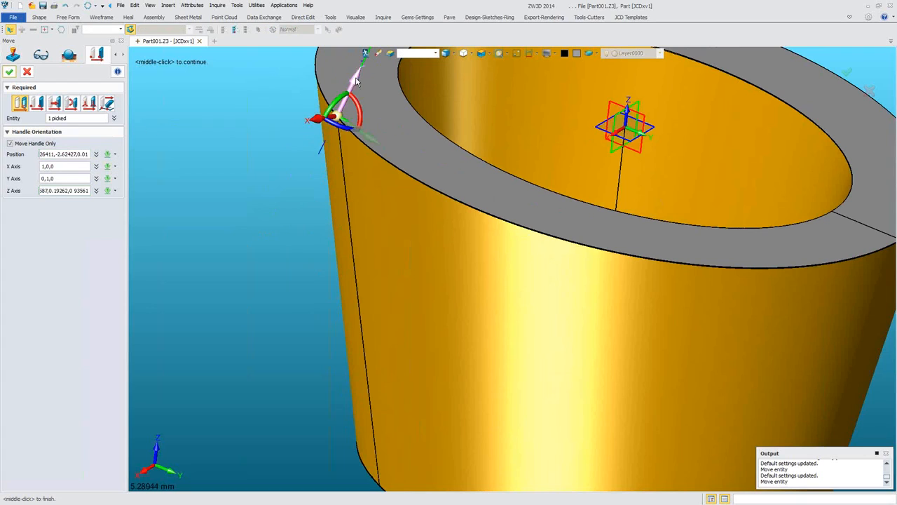
right_drag(227, 124, 297, 345)
drag(297, 338, 285, 343)
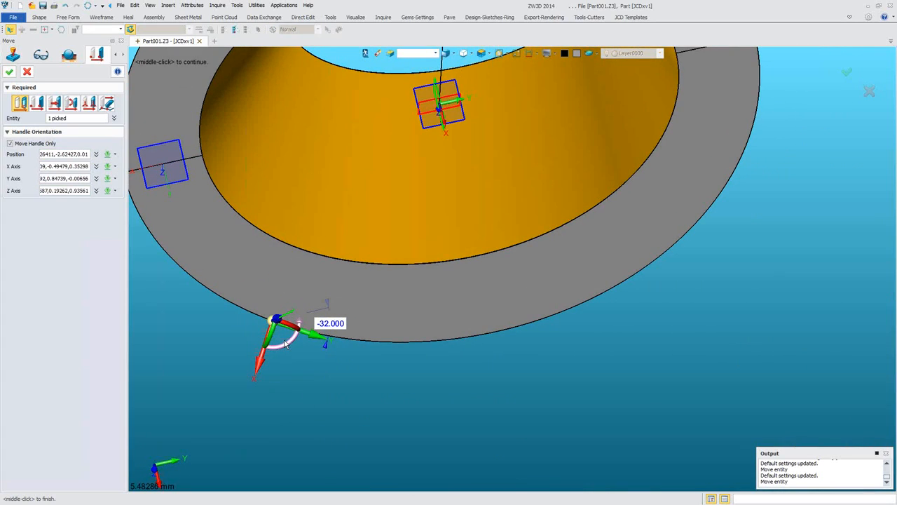
Switch from moving only the handle to moving the line, and tilt the upper guide line -17° inward over the bezel
click(25, 145)
right_drag(520, 319, 512, 280)
scroll(356, 291, up, 2)
right_drag(356, 290, 108, 180)
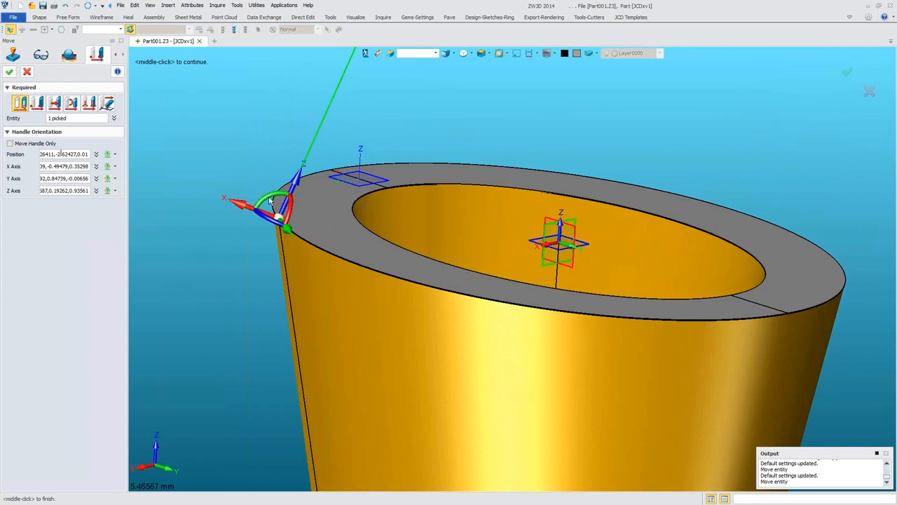
drag(267, 198, 275, 200)
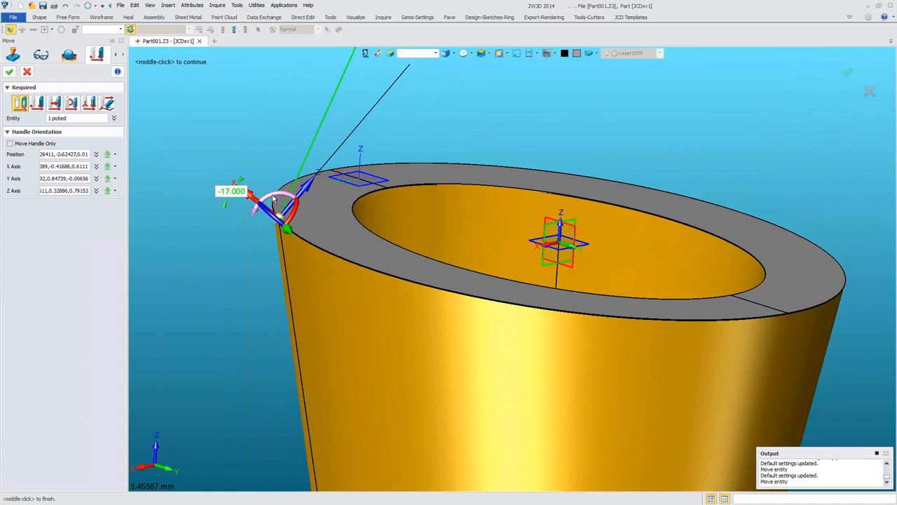
click(9, 72)
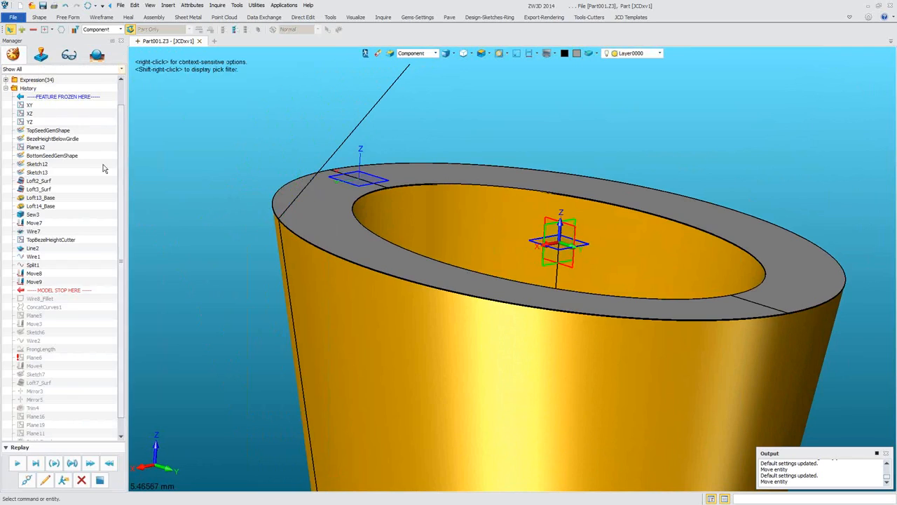
Replay the component's remaining features through Erase8, and replay Merge1_JCDxv1_1 in the parent Part001 assembly
scroll(134, 321, down, 3)
scroll(110, 388, down, 1)
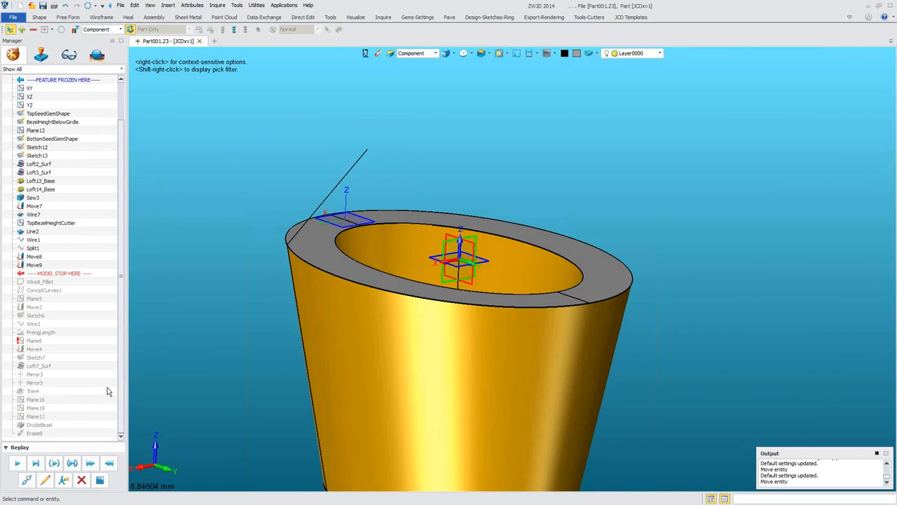
click(35, 463)
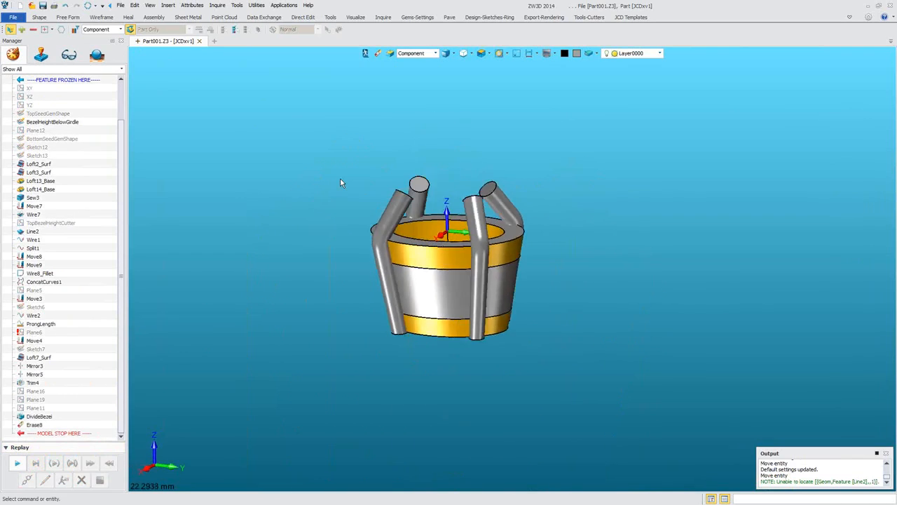
click(364, 54)
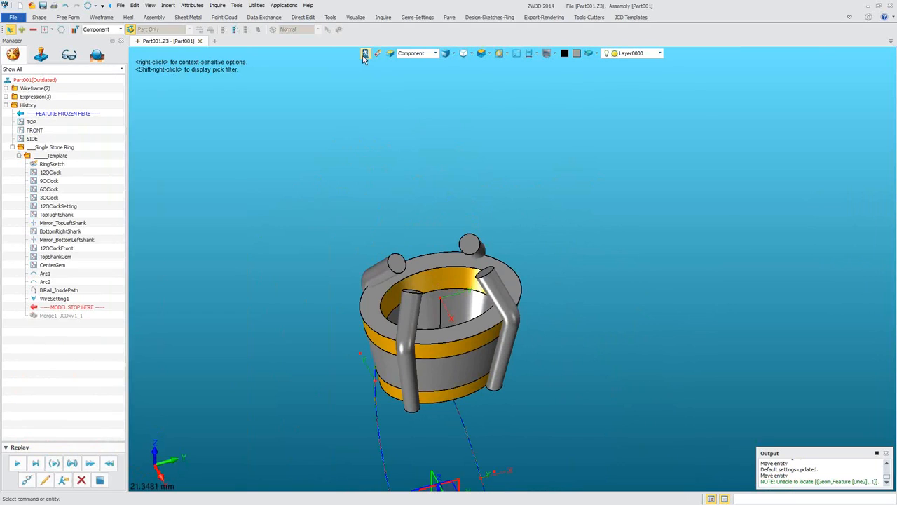
click(16, 462)
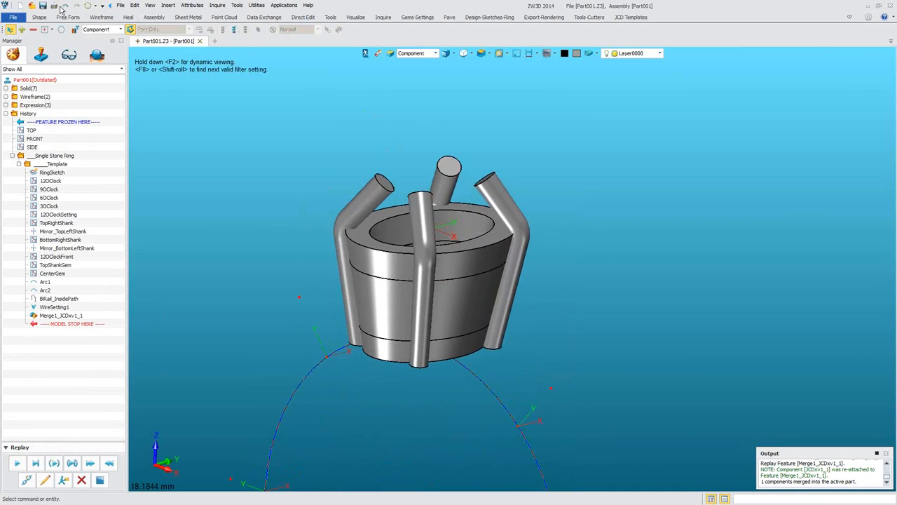
Shorten all four prongs by offsetting their tip faces about -1.3 mm with Face Offset
click(42, 18)
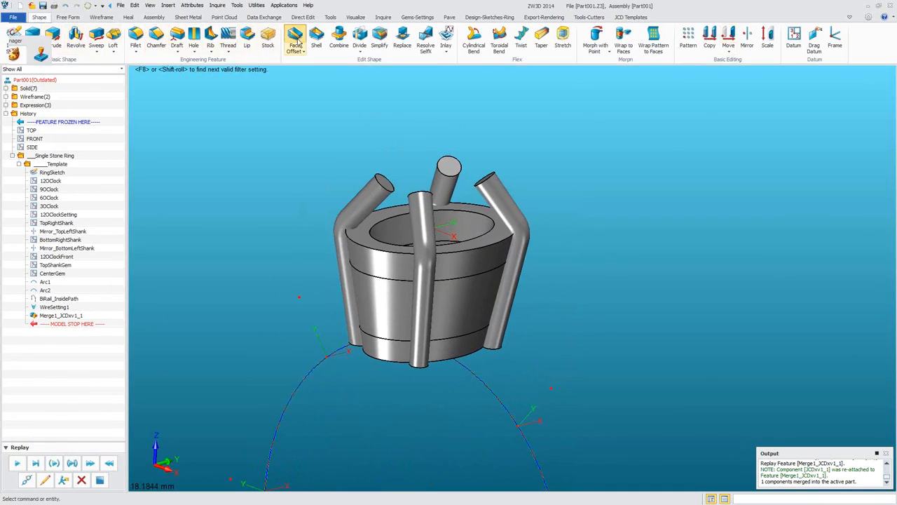
click(297, 35)
click(385, 187)
click(448, 165)
middle_drag(475, 185, 412, 179)
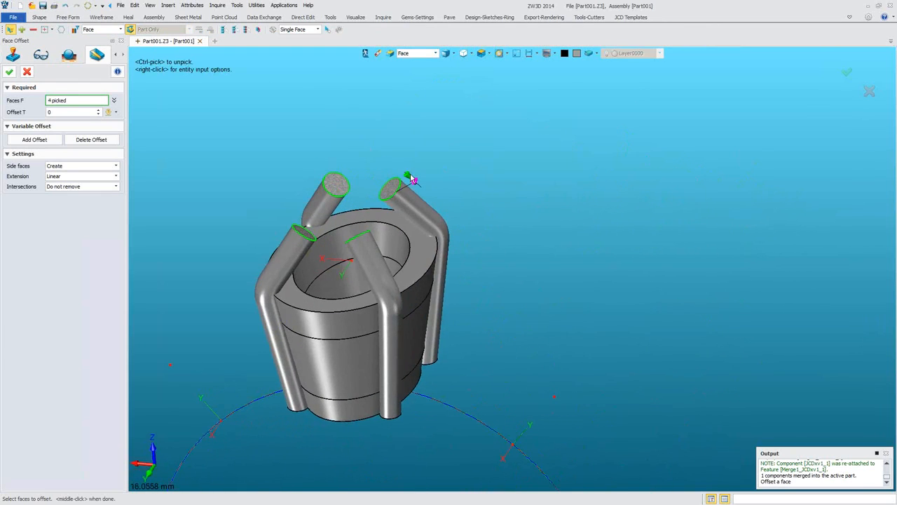
drag(413, 179, 433, 199)
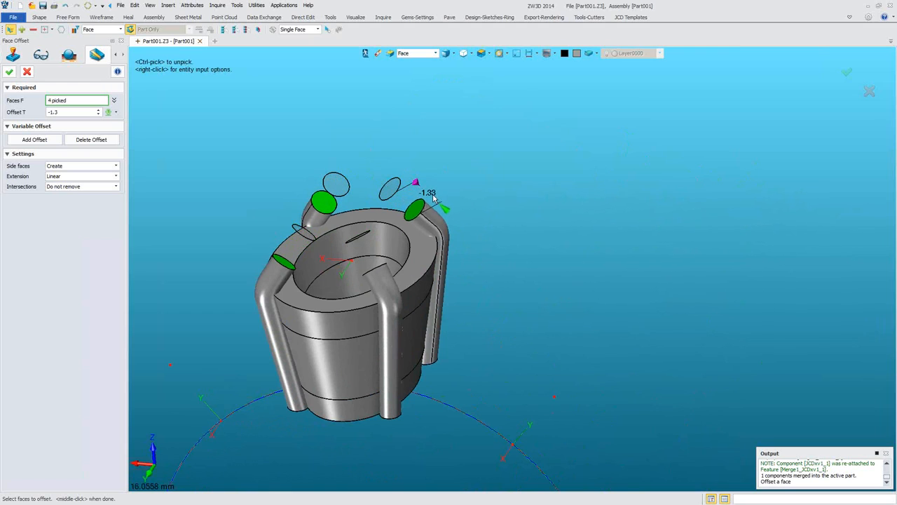
right_drag(138, 163, 171, 151)
click(10, 72)
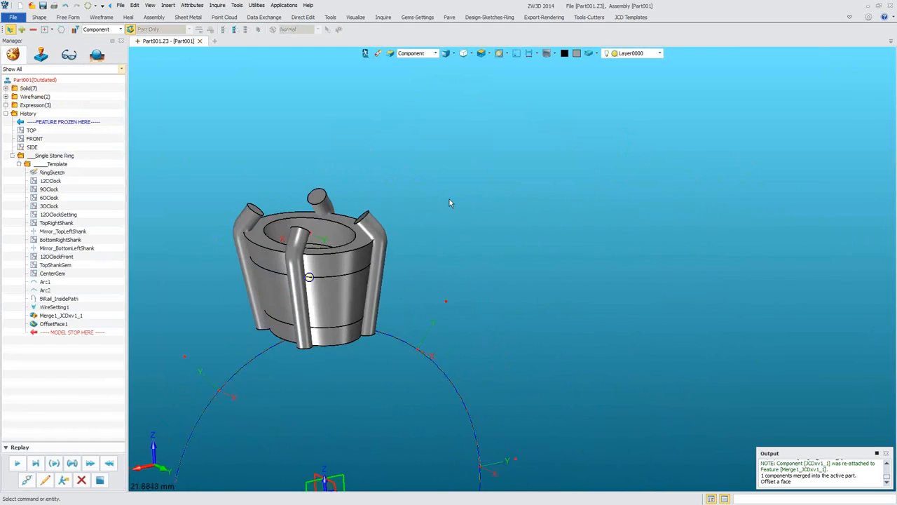
Fillet the tip edges of all four prongs with a radius of about 0.37 mm
click(39, 17)
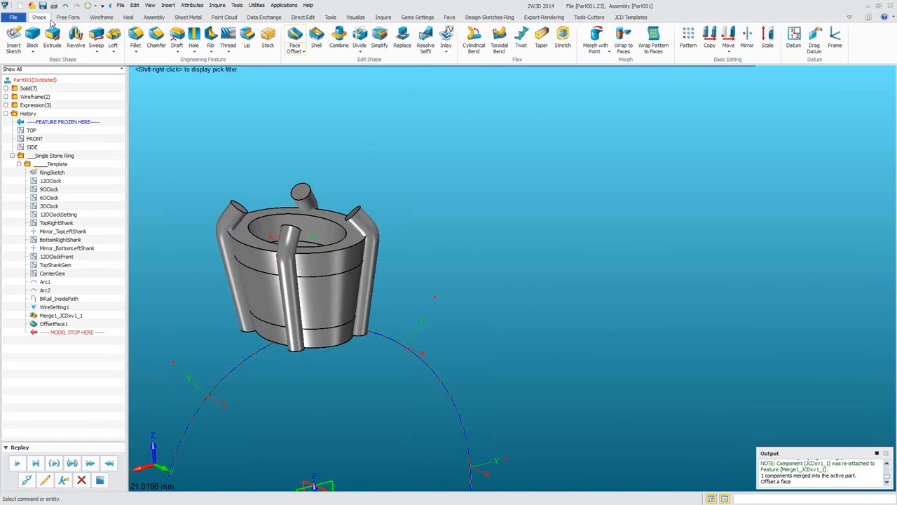
click(158, 37)
click(314, 195)
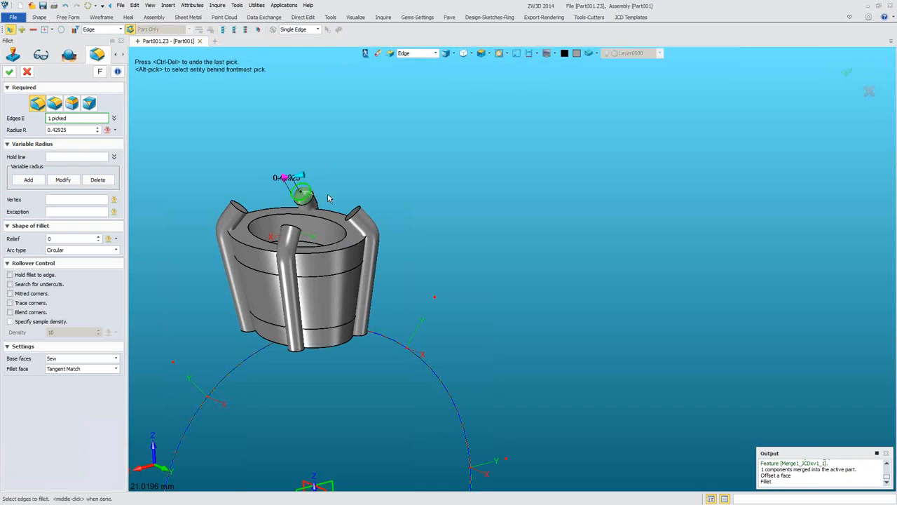
click(361, 220)
click(294, 232)
click(232, 205)
middle_drag(306, 187, 404, 214)
scroll(403, 213, up, 2)
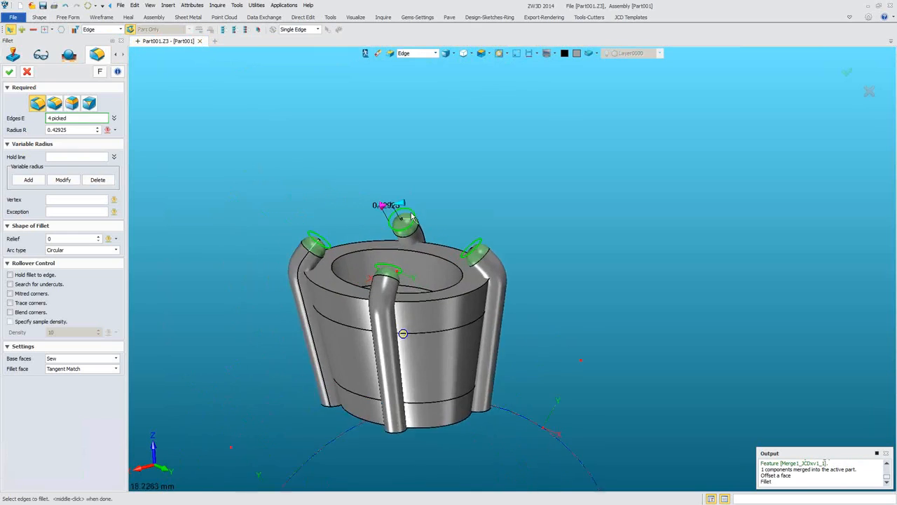
scroll(403, 213, up, 6)
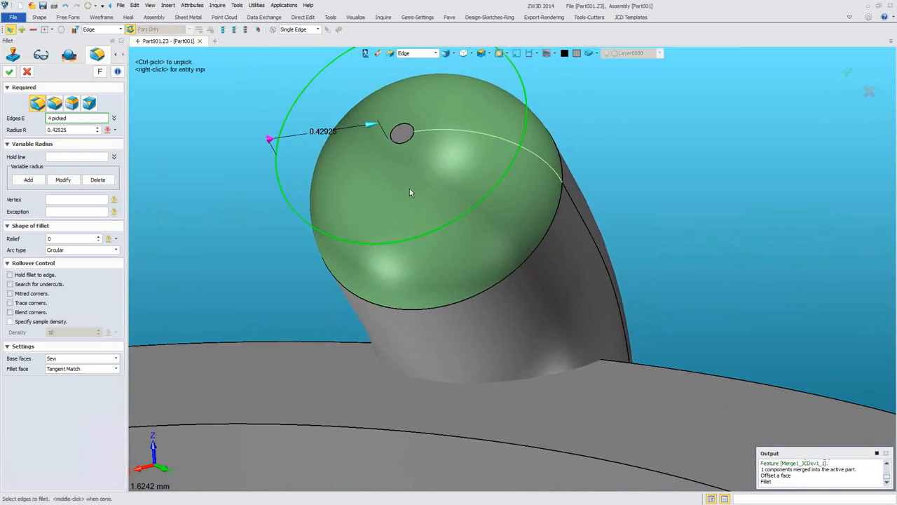
drag(355, 128, 413, 124)
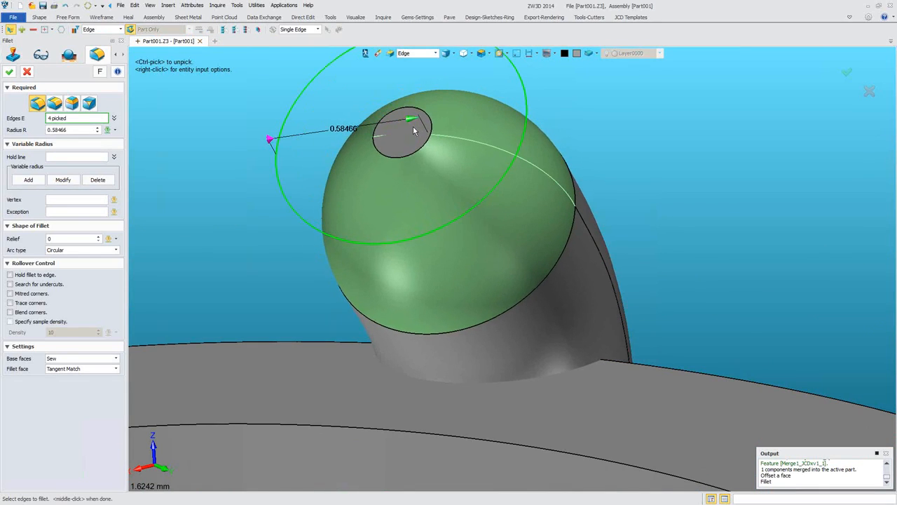
mouse_move(415, 137)
middle_down()
mouse_move(411, 184)
mouse_move(464, 180)
mouse_move(479, 163)
mouse_move(460, 138)
mouse_move(453, 156)
mouse_move(406, 188)
mouse_move(459, 176)
middle_up()
drag(461, 136, 435, 142)
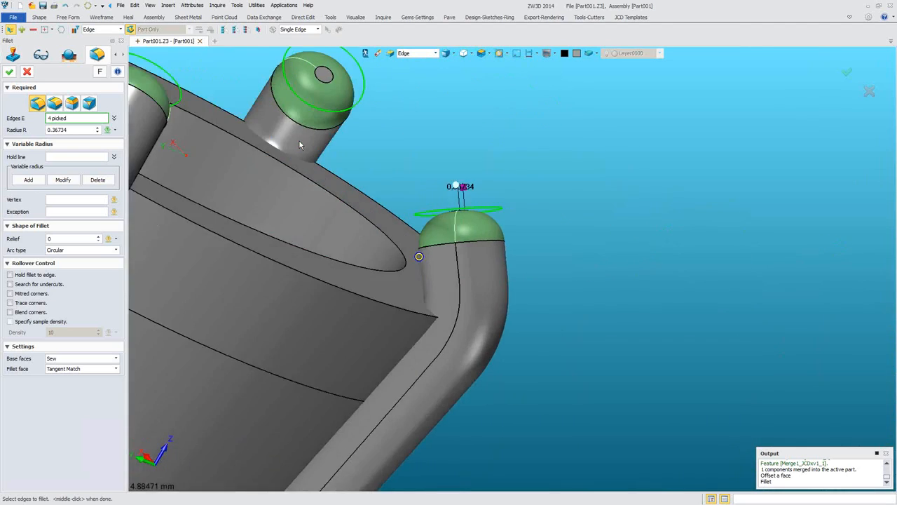
click(10, 73)
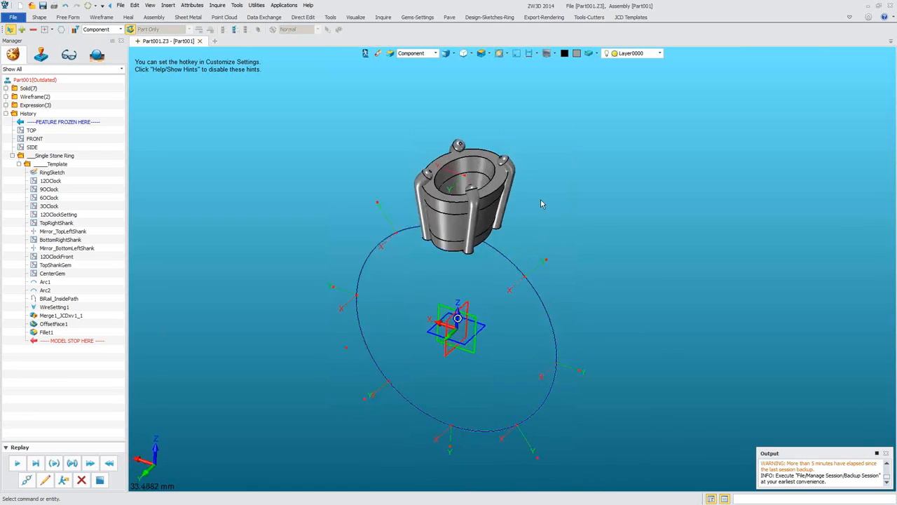
Roll the Part001 assembly history back to just before Merge1_JCDxv1_1
right_drag(495, 209, 453, 196)
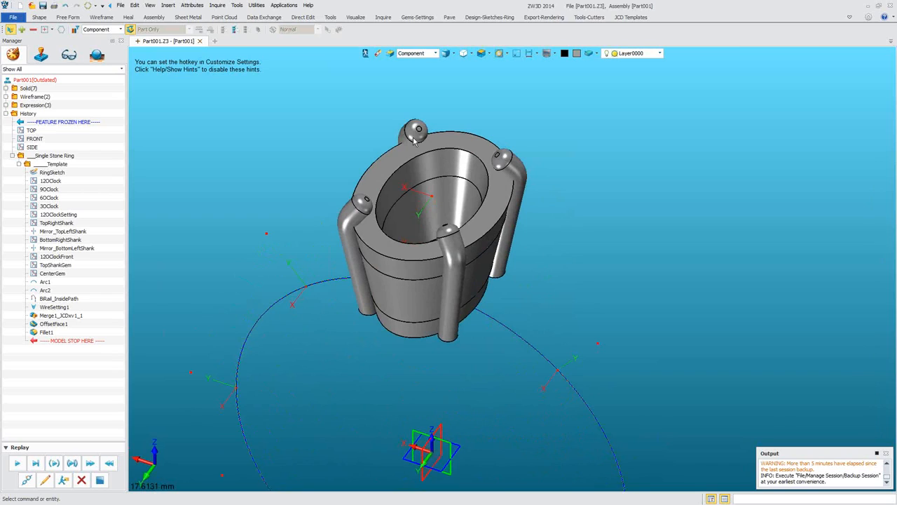
right_drag(443, 278, 426, 131)
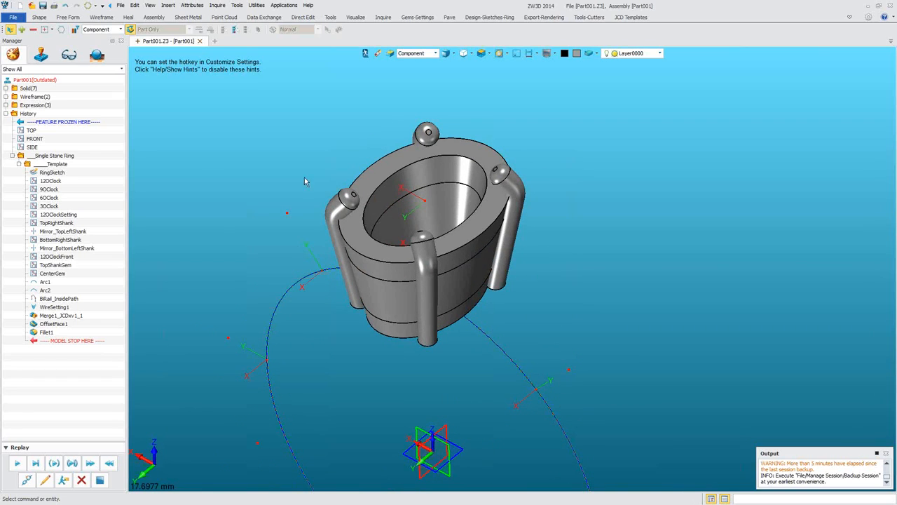
key(ctrl+Down)
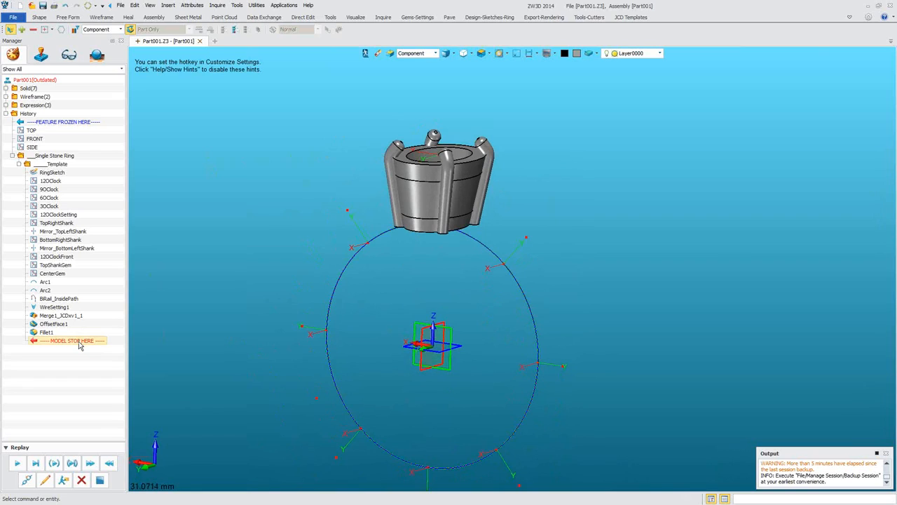
drag(79, 343, 82, 312)
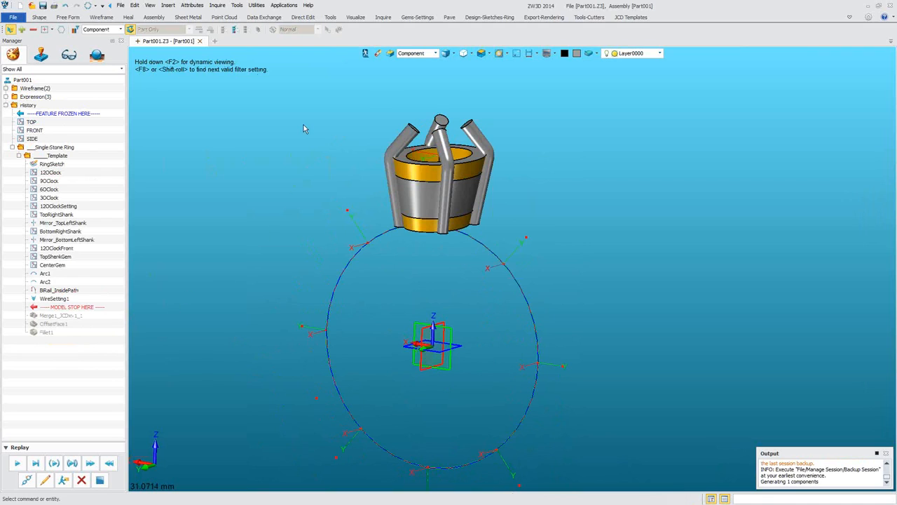
Open the wire setting component for editing and roll its history back to just after Loft7_Surf
click(432, 175)
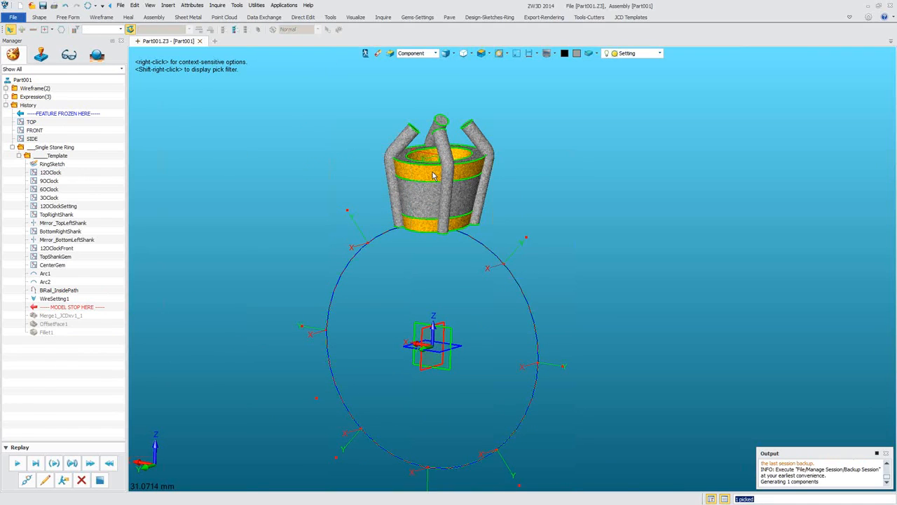
double_click(433, 175)
scroll(119, 333, down, 2)
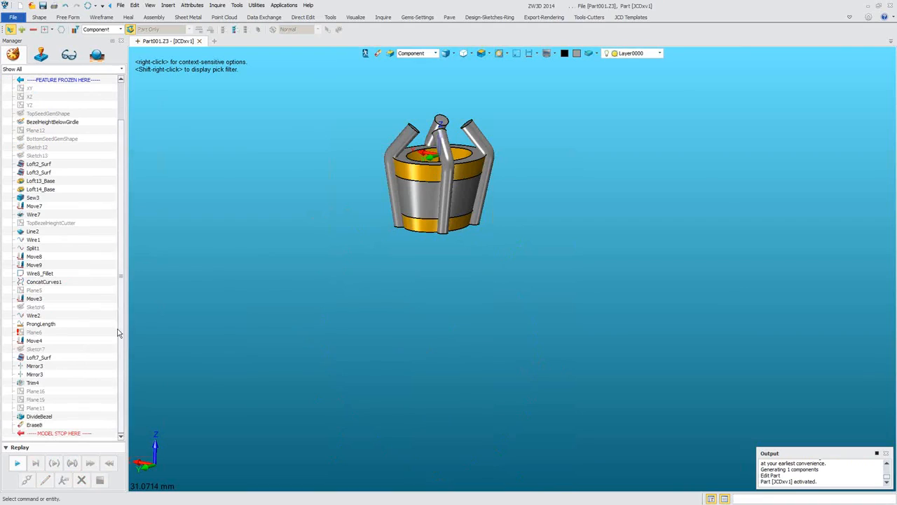
drag(63, 431, 70, 368)
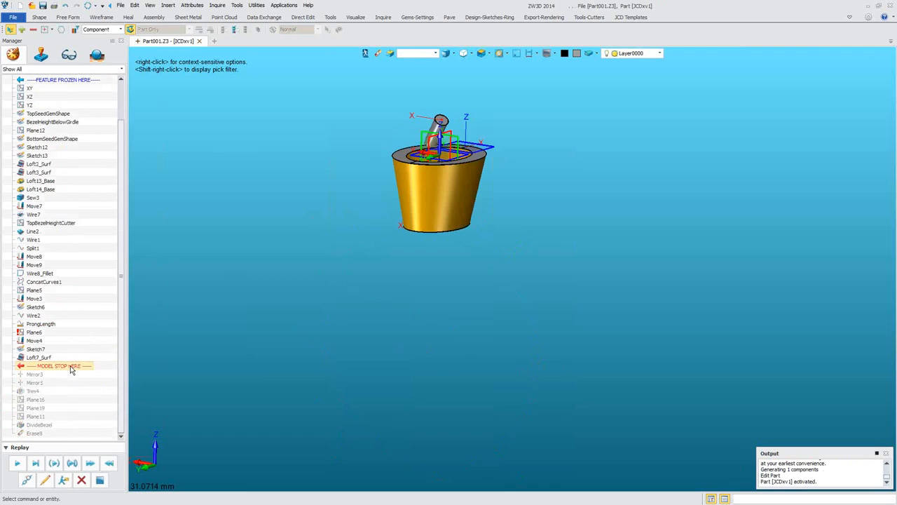
Shorten the single prong by offsetting its tip face about -1.16 mm with Face Offset
scroll(401, 215, up, 4)
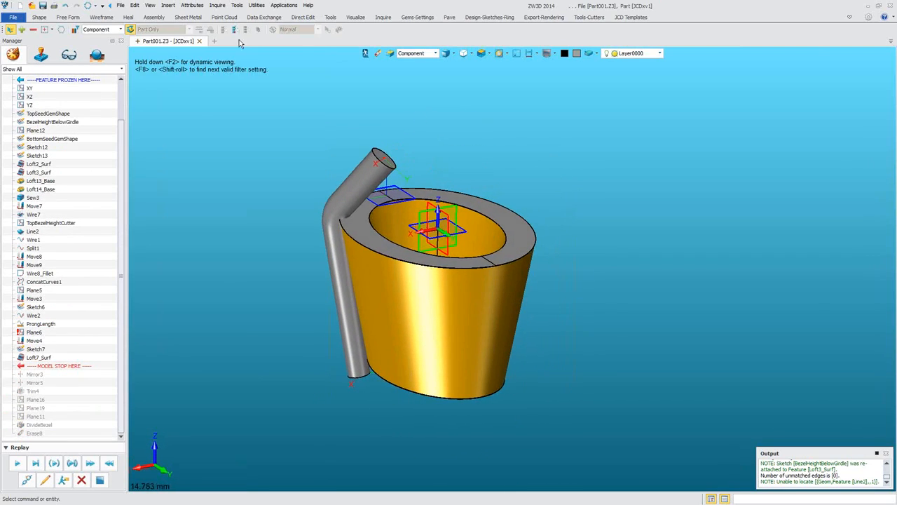
click(40, 17)
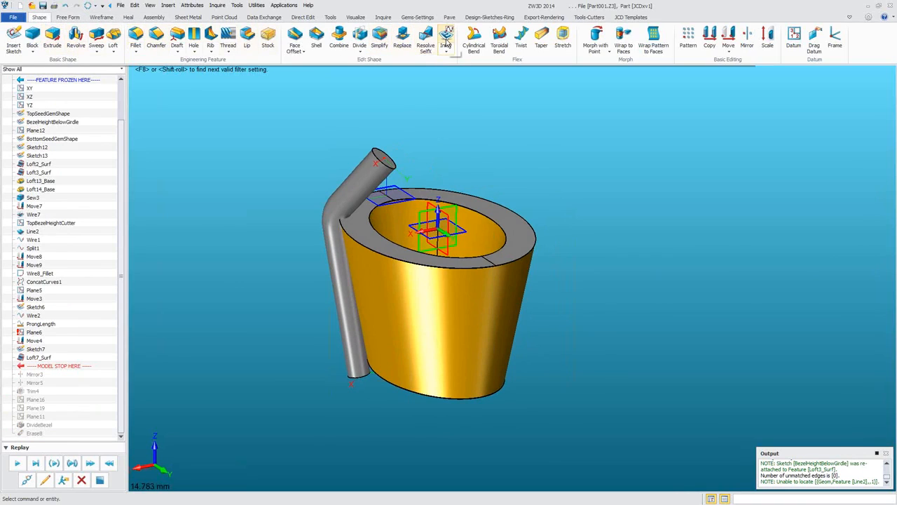
click(297, 38)
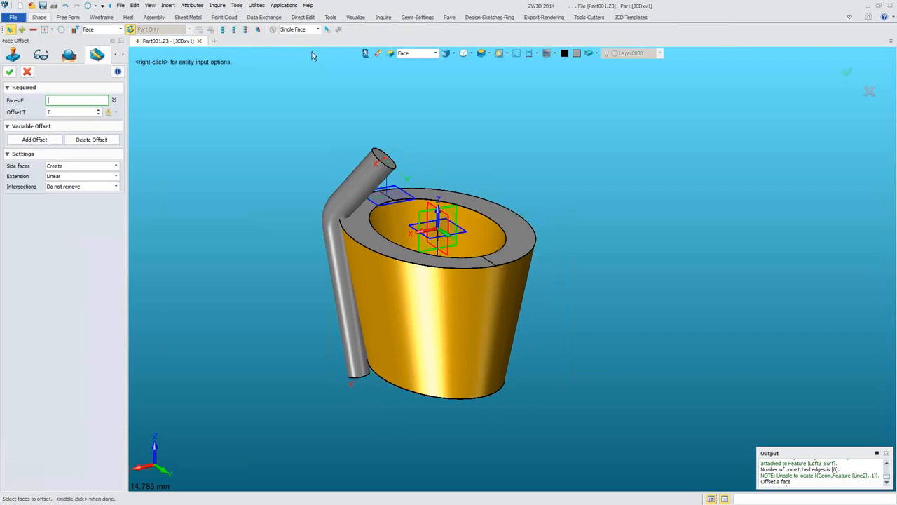
scroll(411, 137, up, 3)
click(382, 172)
drag(353, 169, 317, 202)
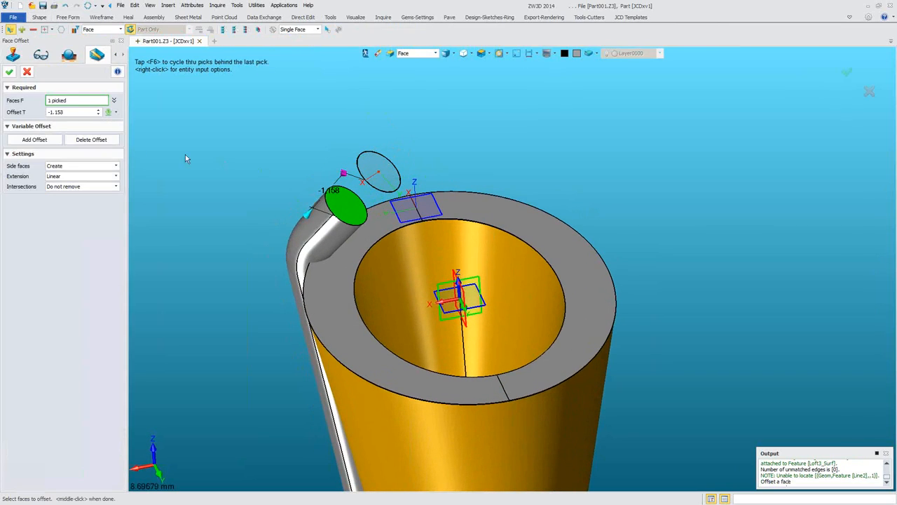
click(9, 72)
Fillet the tip edge of the shortened prong with a radius of about 0.37 mm
right_drag(315, 228, 361, 190)
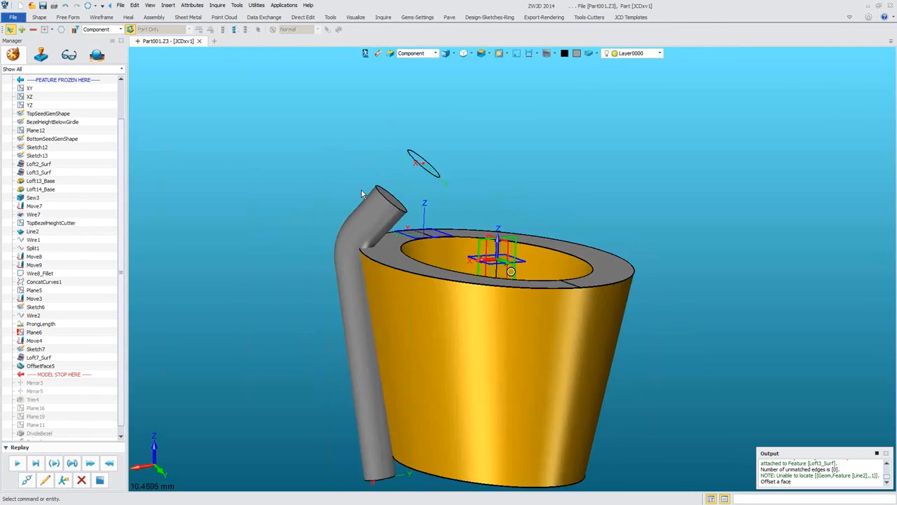
scroll(362, 190, up, 1)
click(39, 17)
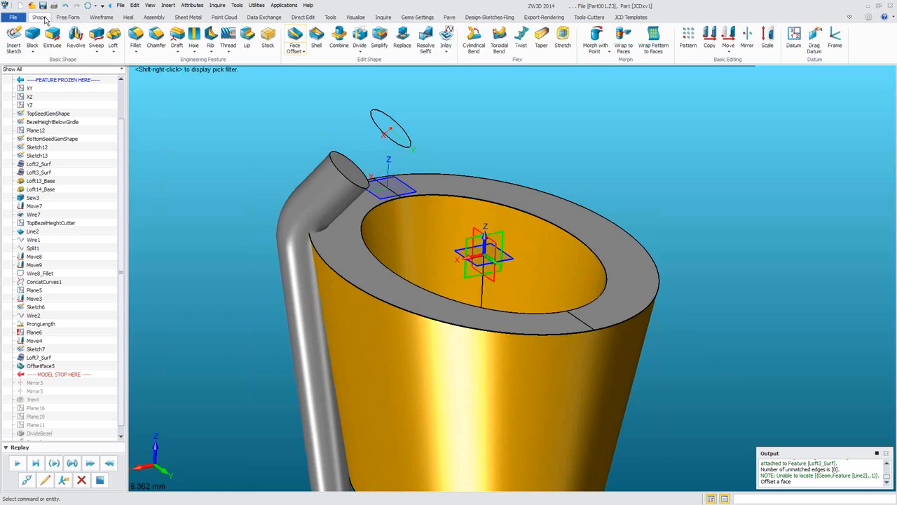
click(136, 41)
click(329, 173)
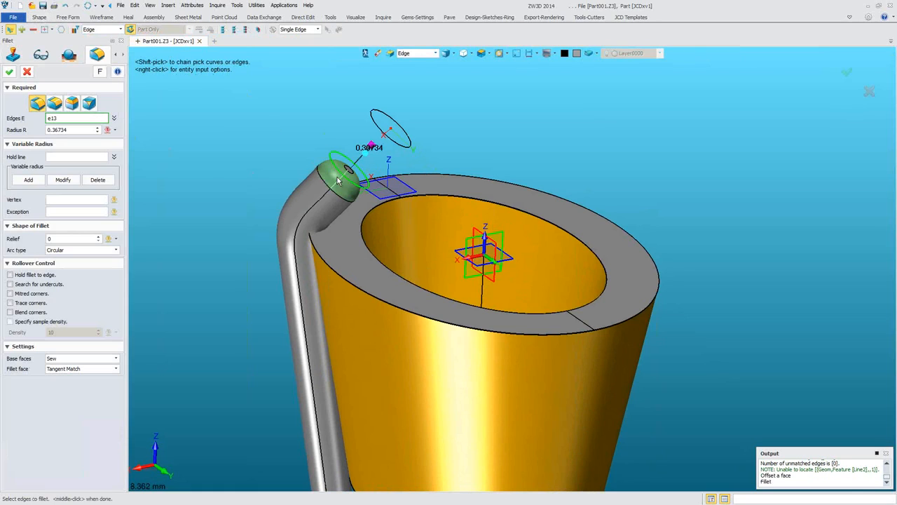
click(9, 72)
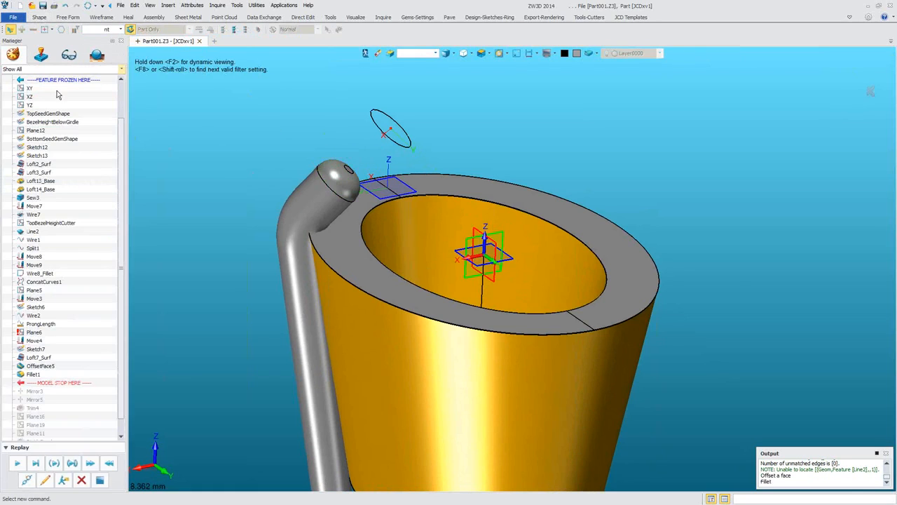
Replay the component's remaining features from Mirror3 through Erase8
scroll(365, 195, down, 2)
right_drag(365, 196, 188, 313)
scroll(389, 192, down, 2)
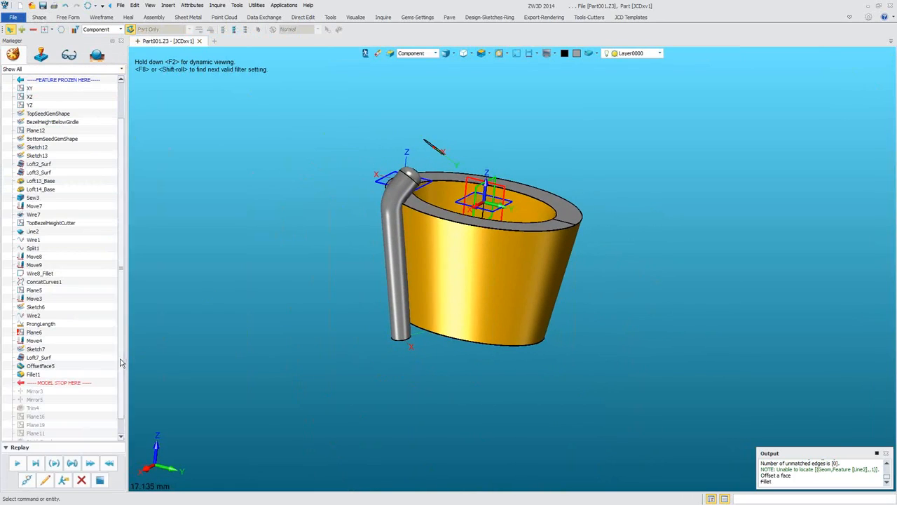
scroll(122, 363, down, 1)
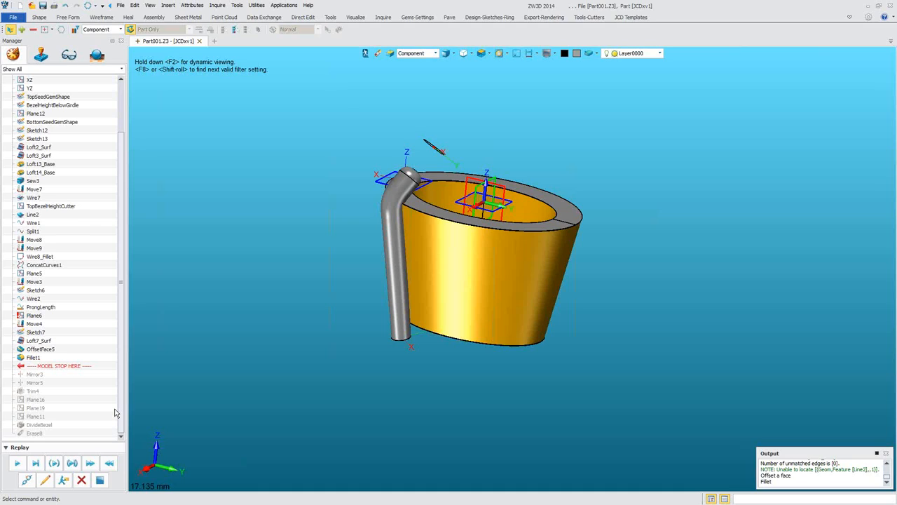
click(35, 463)
Set the pick filter to Shape and erase three of the four prongs, keeping a single prong on the bezel
right_drag(365, 270, 427, 273)
scroll(403, 263, up, 3)
shift+right_click(433, 171)
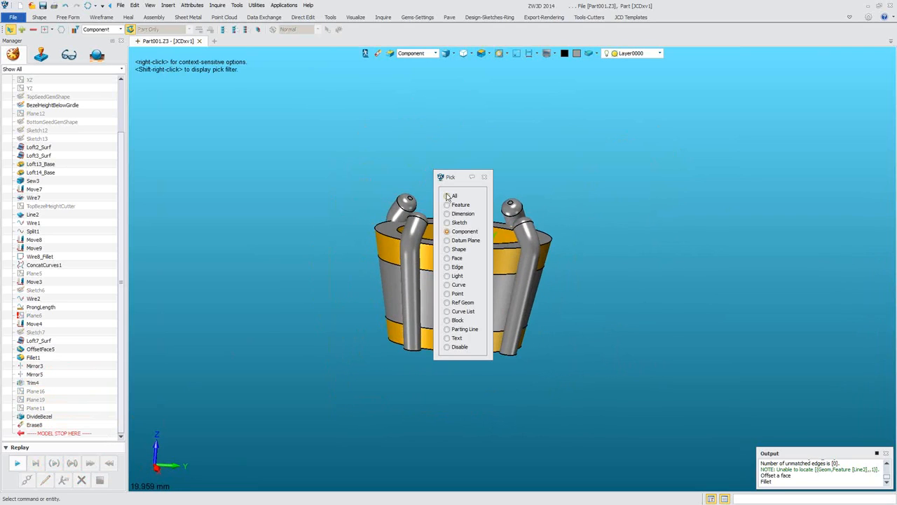
click(458, 249)
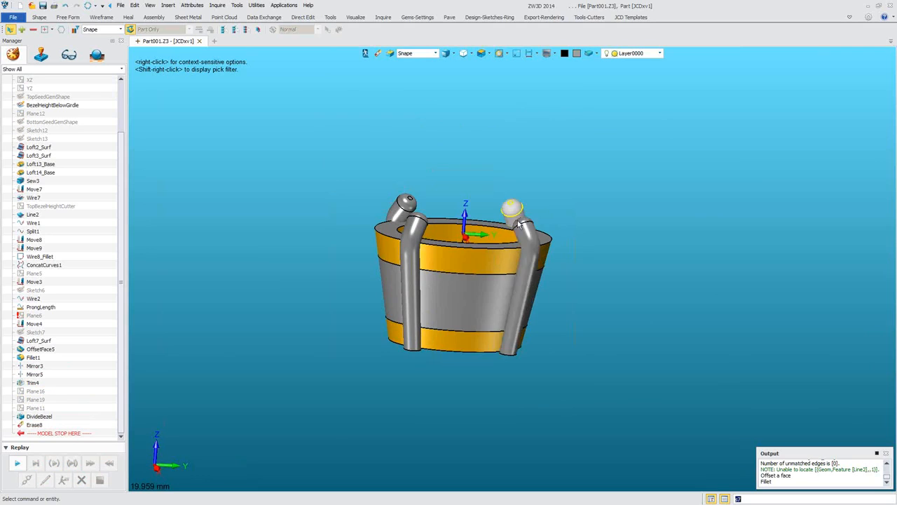
right_drag(519, 224, 540, 185)
click(485, 205)
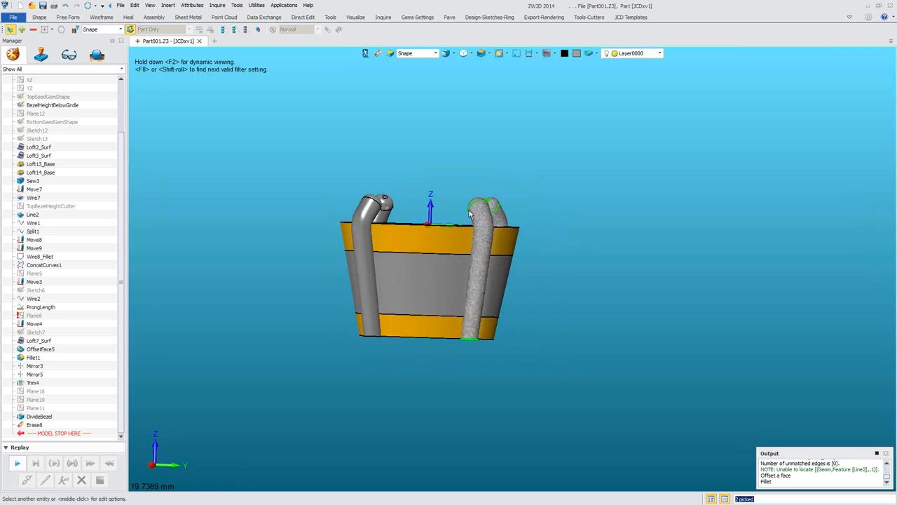
right_click(391, 203)
click(412, 209)
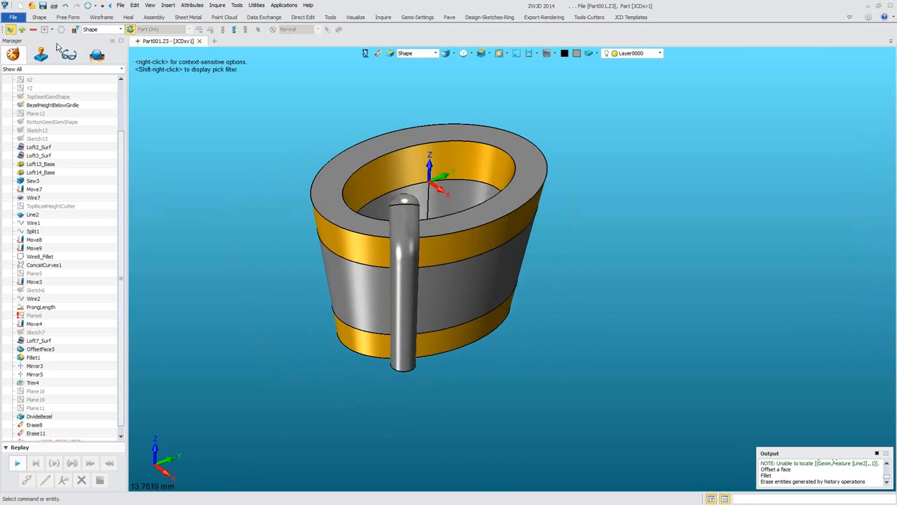
Create curves from the upper and lower outer edges of the top gold bezel band
click(101, 18)
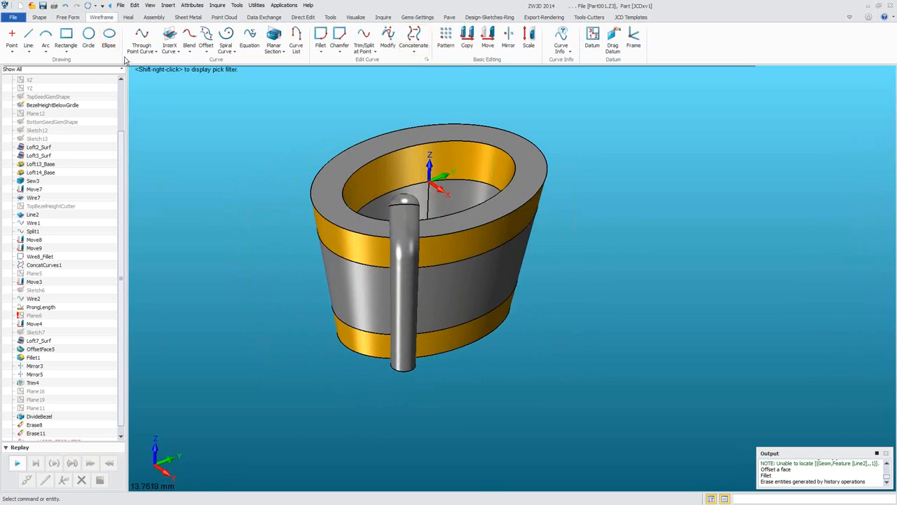
click(169, 56)
click(199, 62)
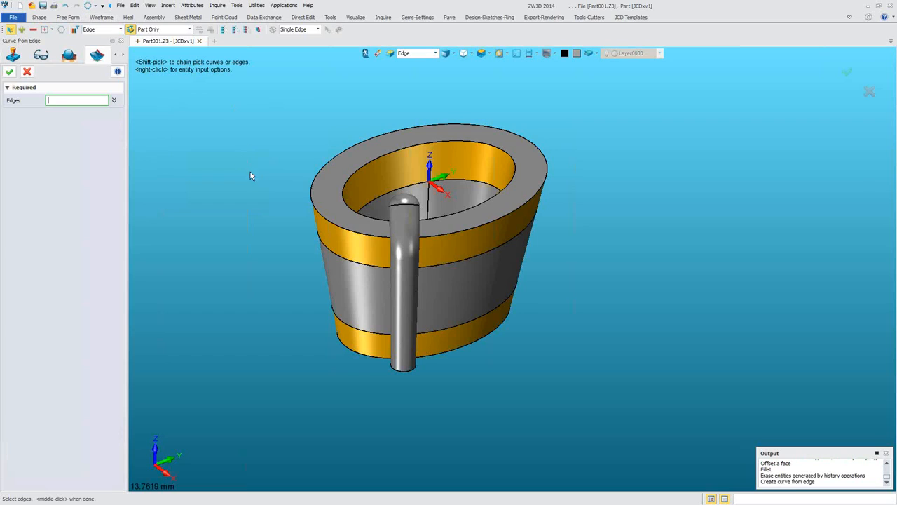
click(434, 240)
click(436, 263)
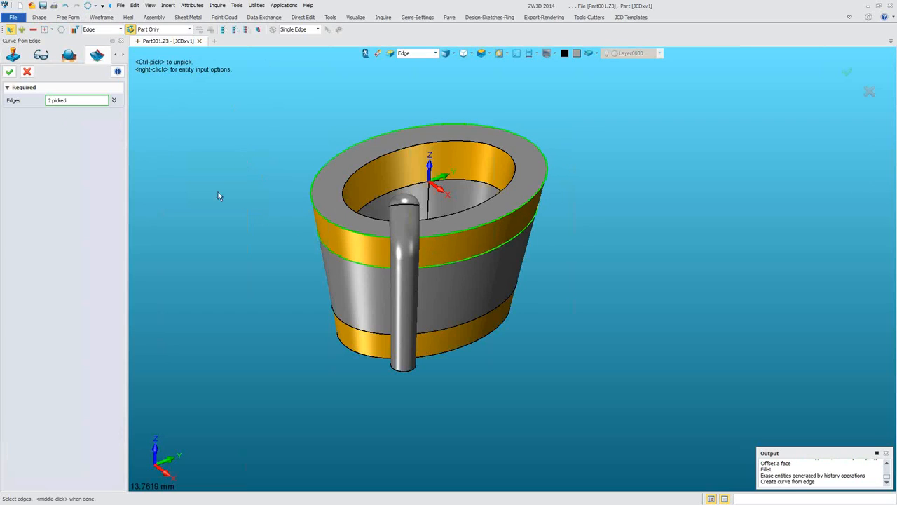
click(9, 71)
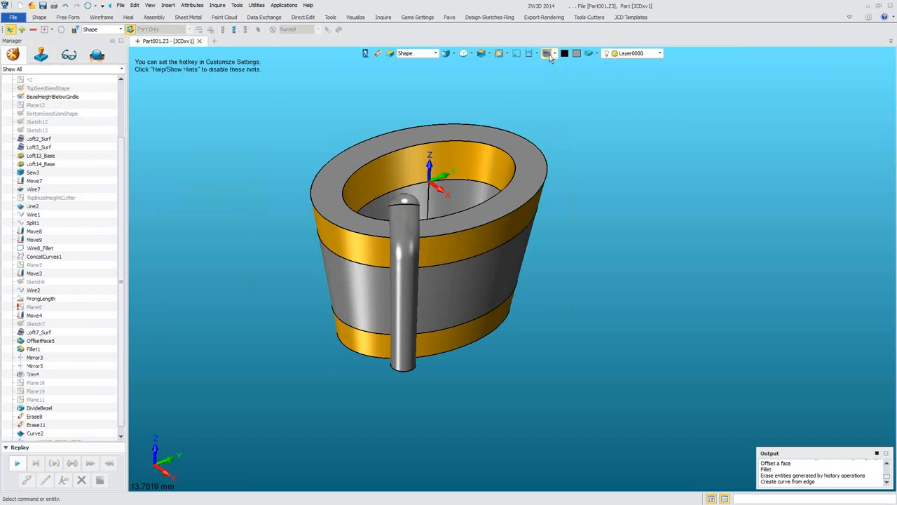
Switch the model display to wireframe
click(446, 55)
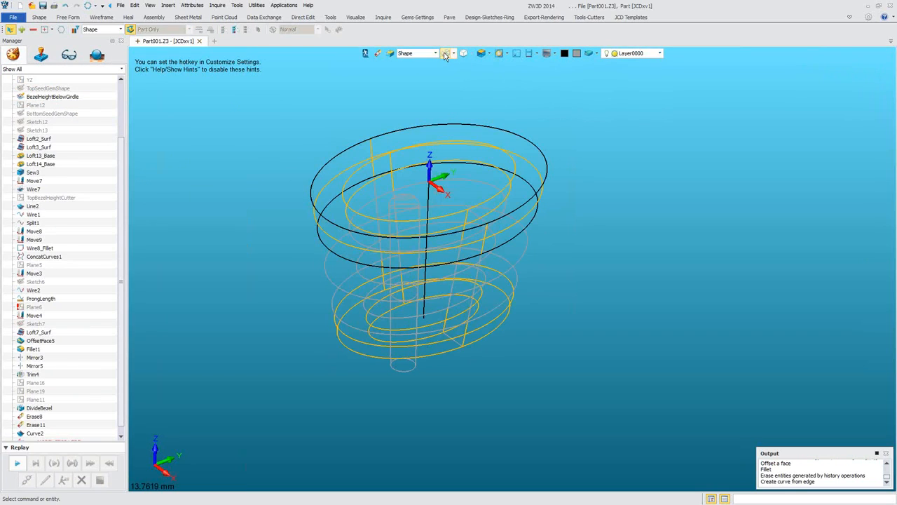
scroll(453, 73, up, 3)
key(Up)
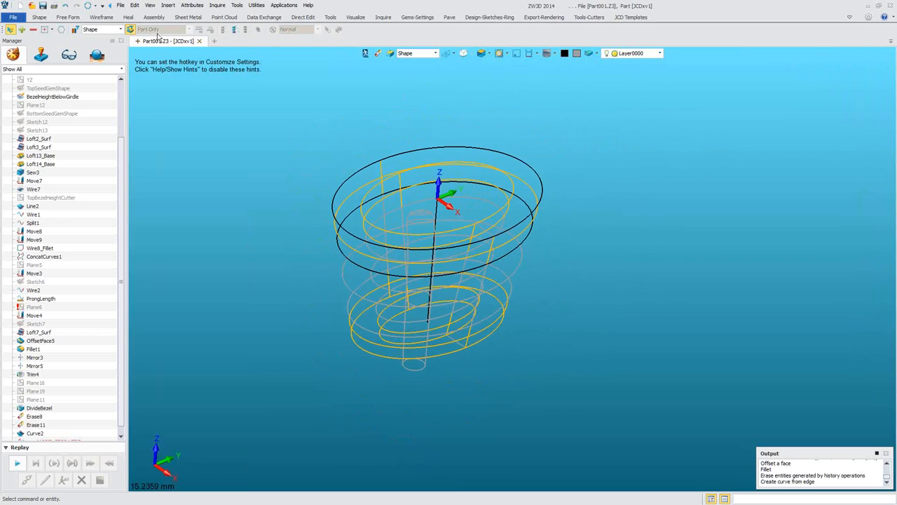
Split the upper oval curve at the point located 12.5 percent along the lower oval curve
click(101, 17)
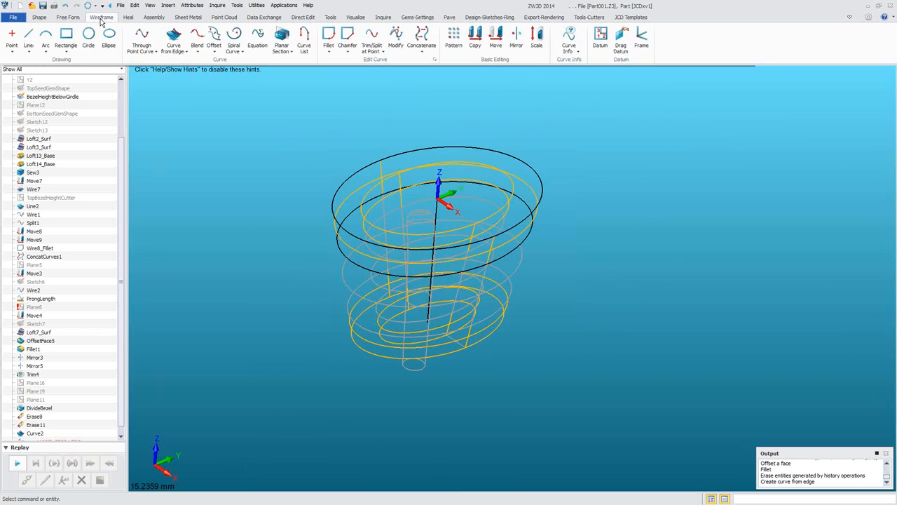
click(372, 46)
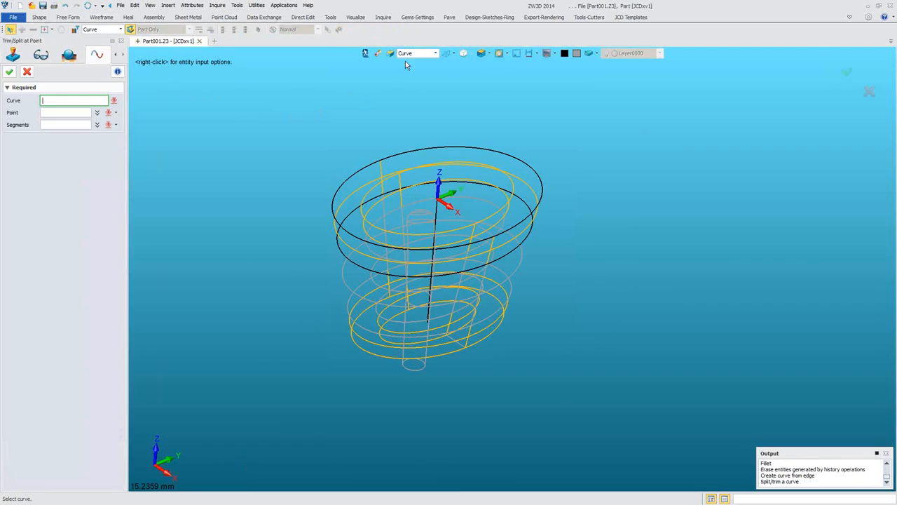
click(450, 245)
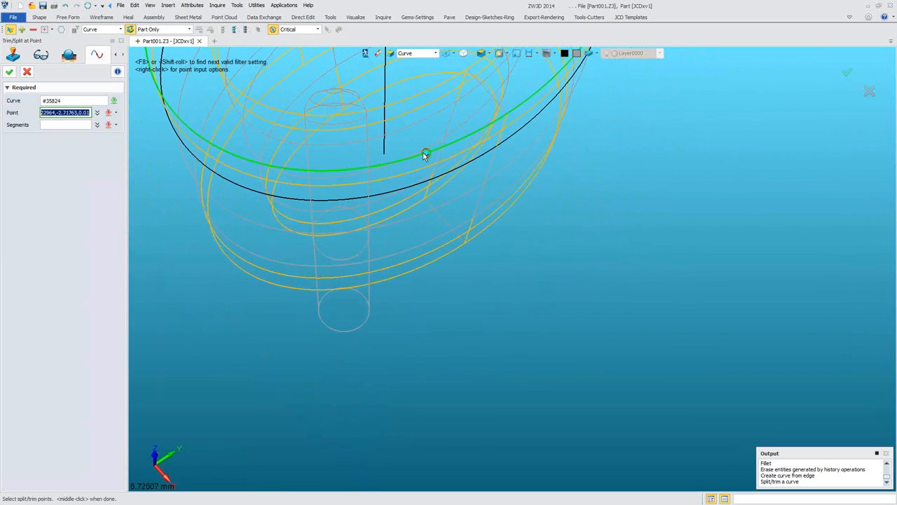
right_click(411, 140)
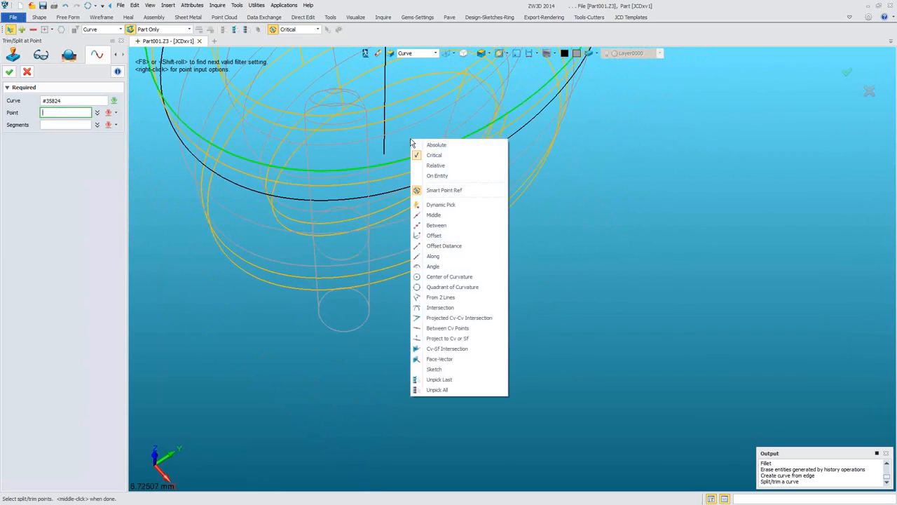
click(434, 257)
click(458, 175)
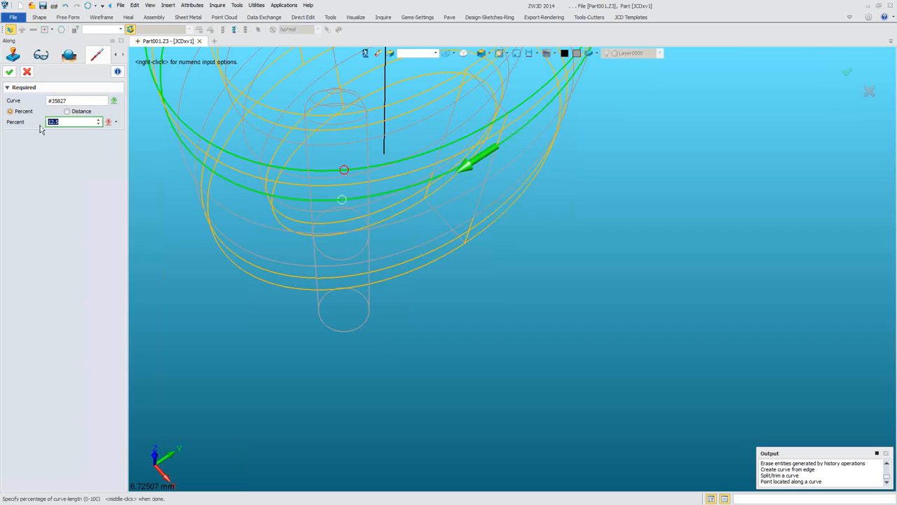
click(10, 72)
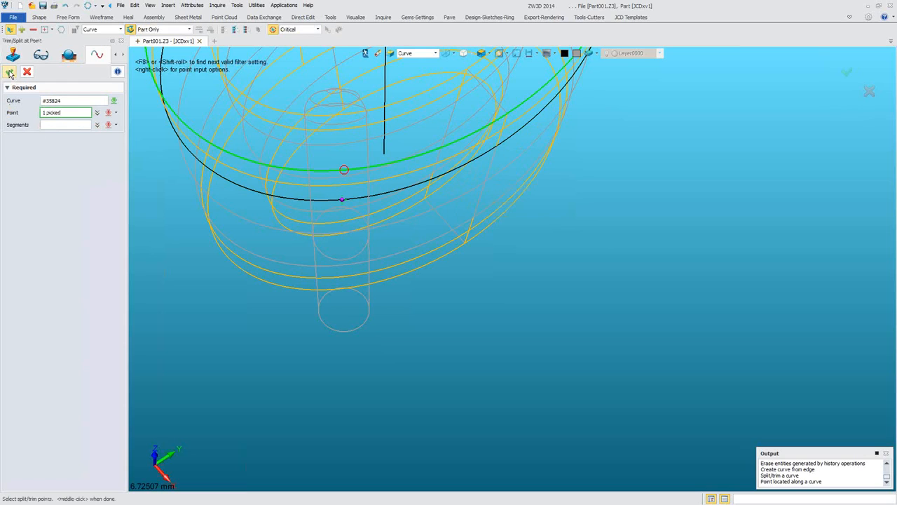
click(9, 73)
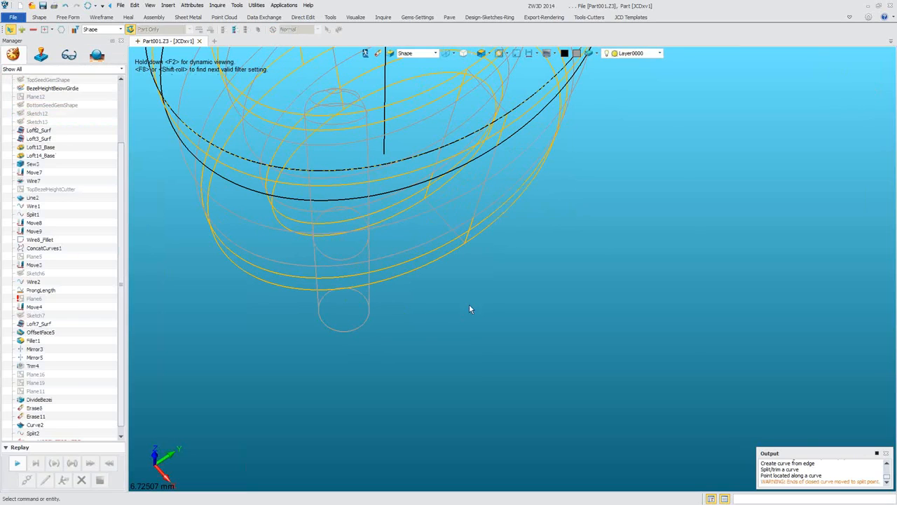
scroll(482, 306, down, 3)
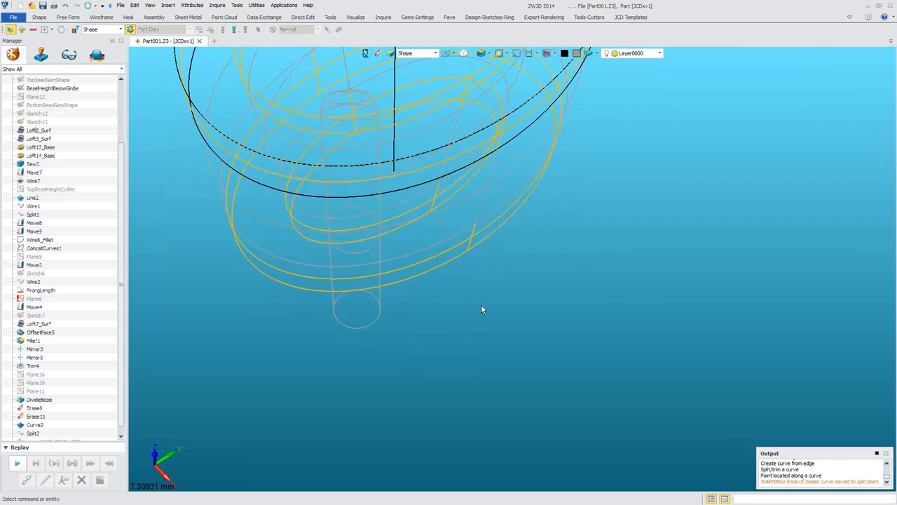
Split the lower oval curve at the point located 12.5 percent along its own length
middle_click(481, 304)
click(460, 153)
click(420, 173)
right_click(418, 175)
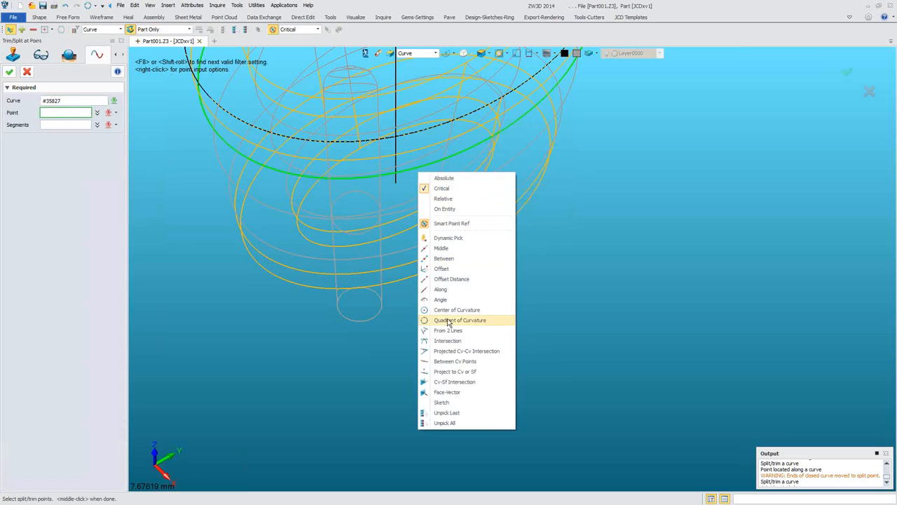
click(451, 293)
click(471, 146)
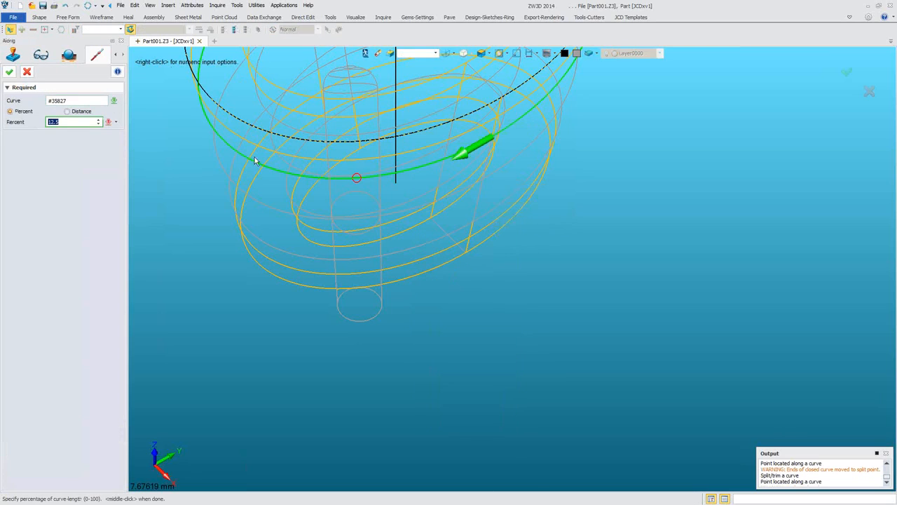
click(9, 72)
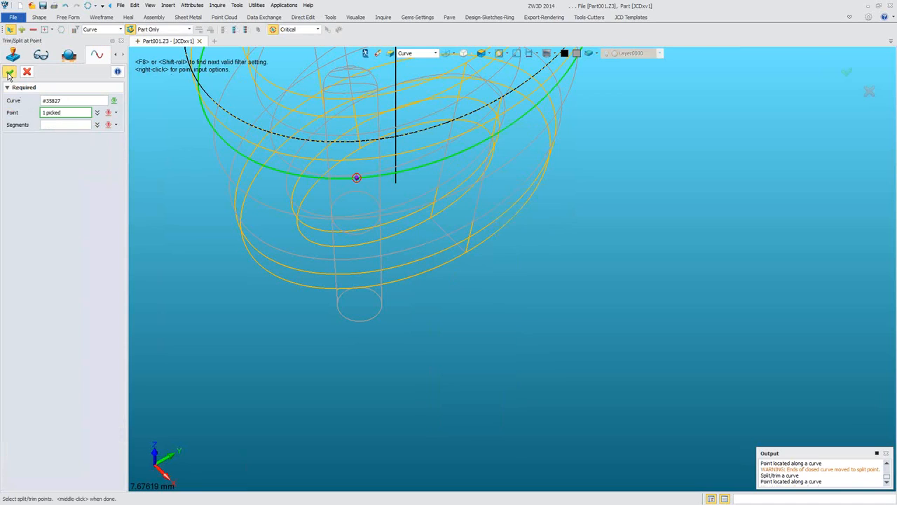
click(10, 73)
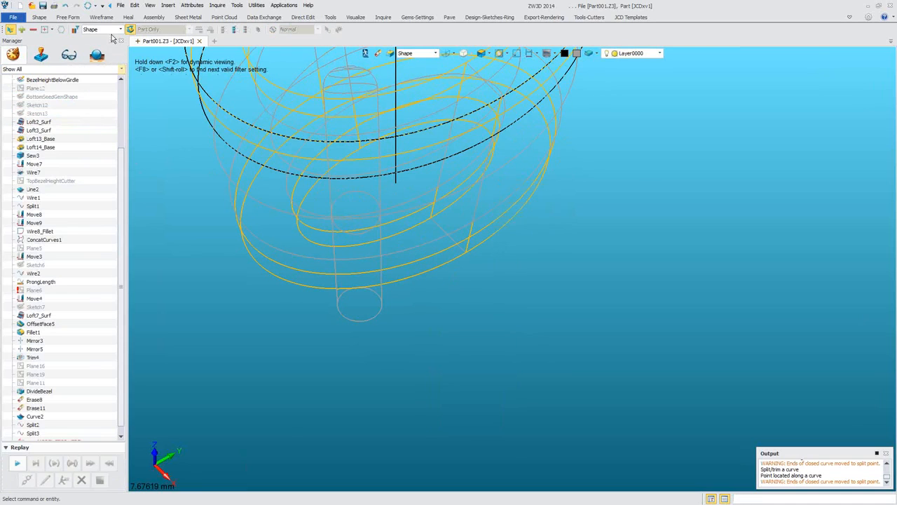
click(101, 17)
click(12, 34)
right_click(179, 202)
click(196, 319)
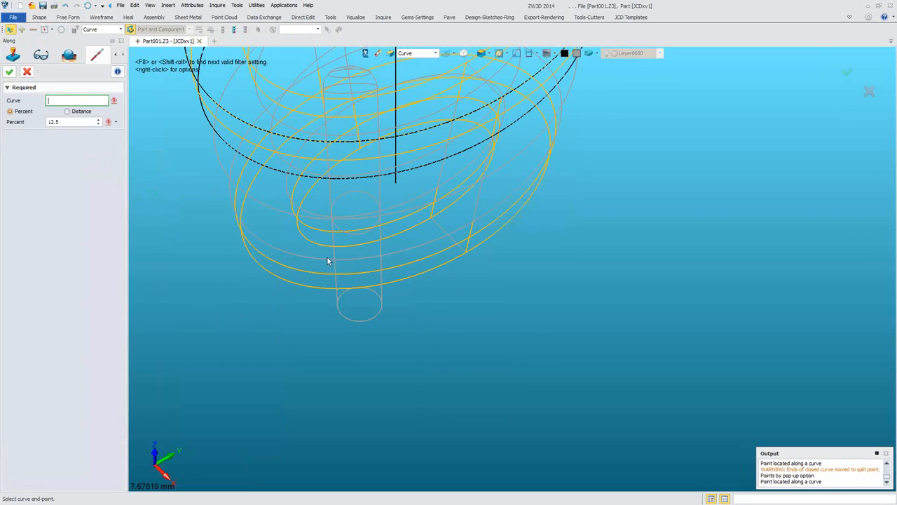
click(468, 124)
click(26, 72)
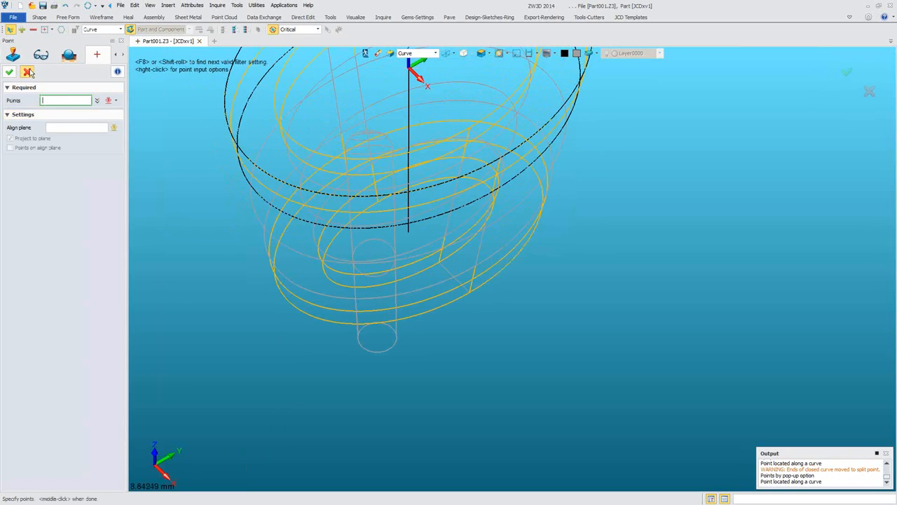
click(27, 71)
Return the model to shaded display and chamfer the bezel's top inner edge with a setback of about 0.827 mm
click(447, 53)
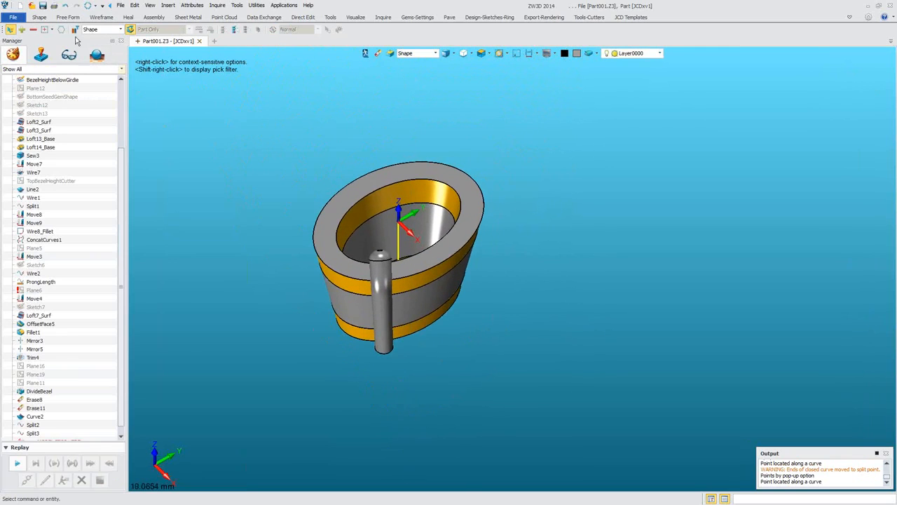
click(38, 17)
click(155, 32)
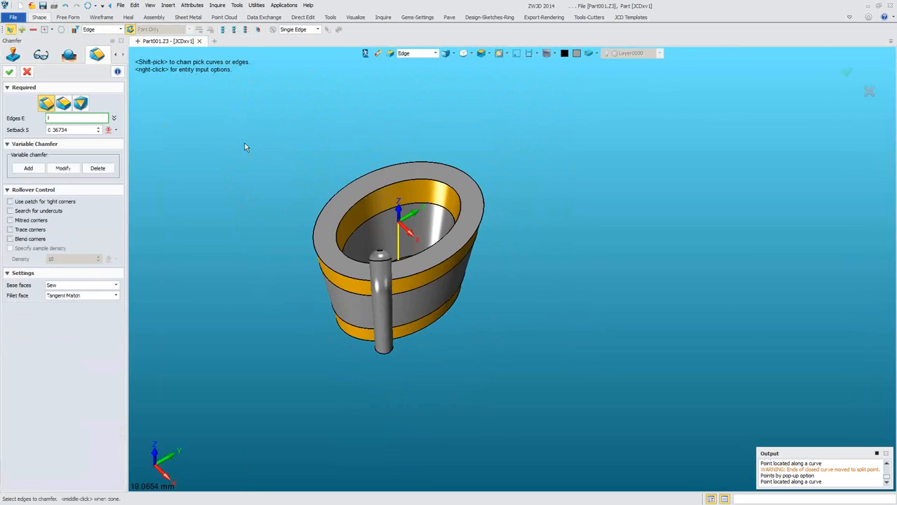
click(341, 227)
drag(388, 218, 389, 226)
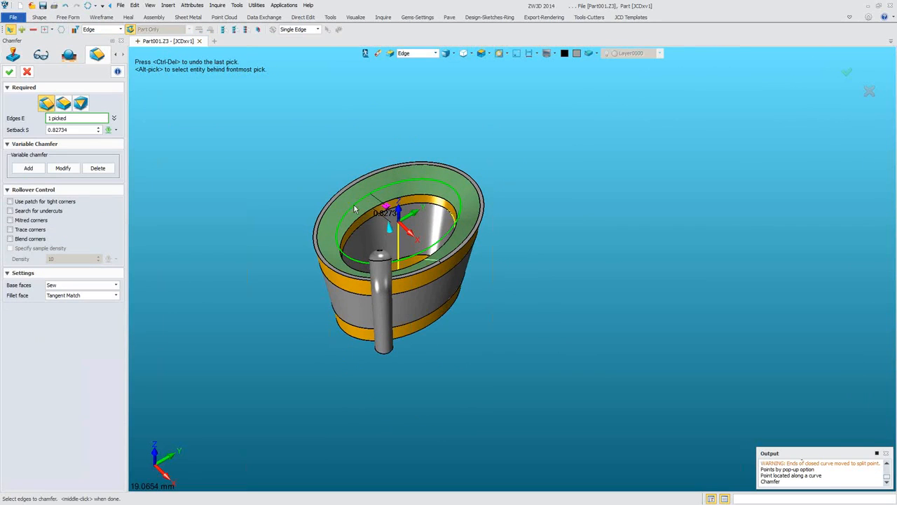
click(9, 72)
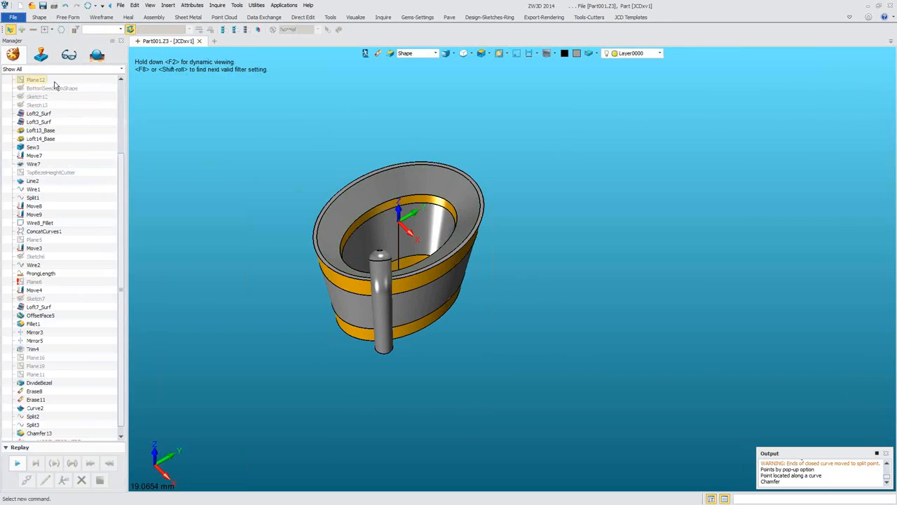
Start a curve-based pattern with the single remaining prong as its base shape
click(42, 17)
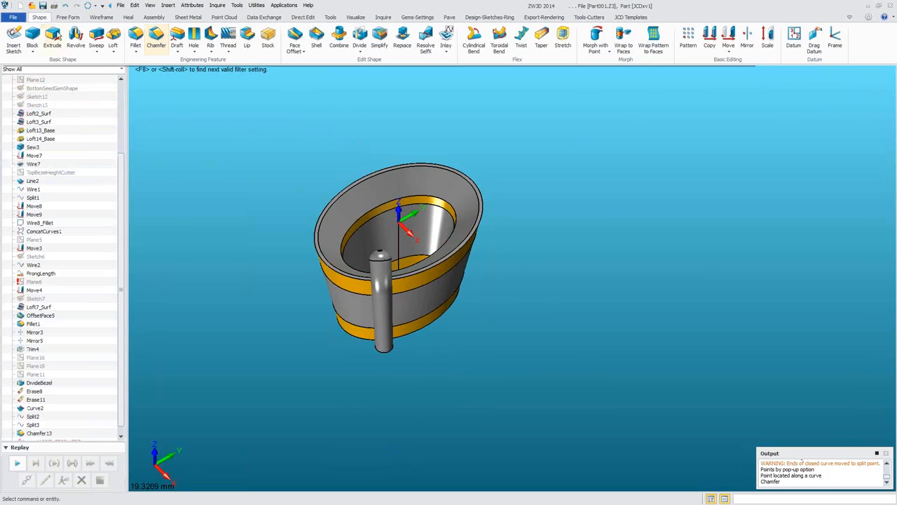
click(688, 39)
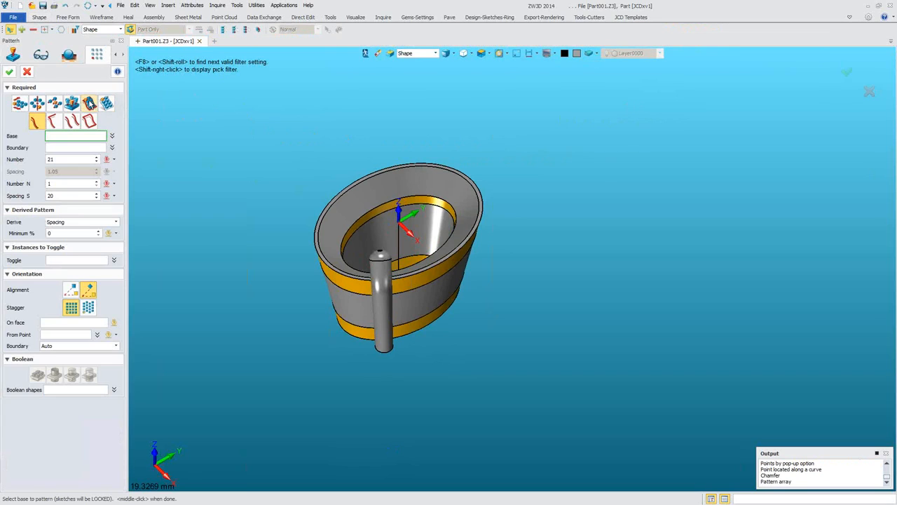
right_drag(218, 181, 250, 167)
scroll(251, 167, up, 2)
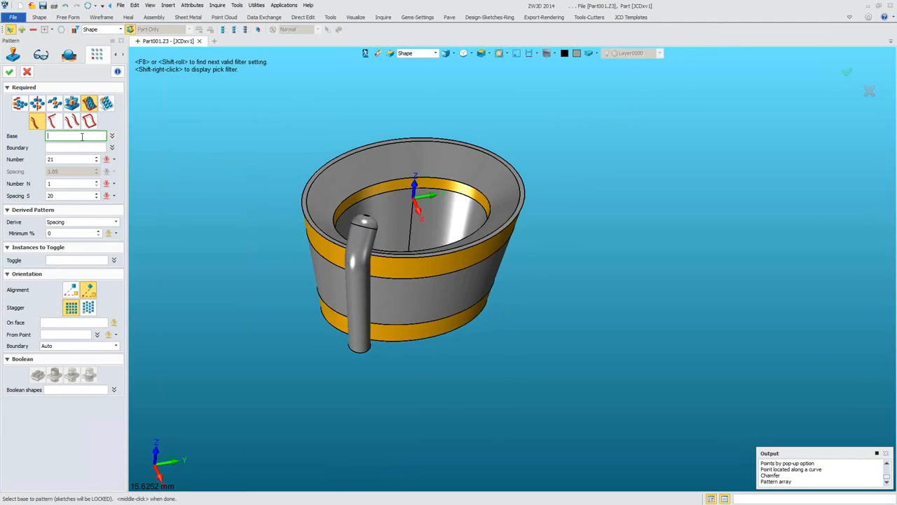
click(369, 254)
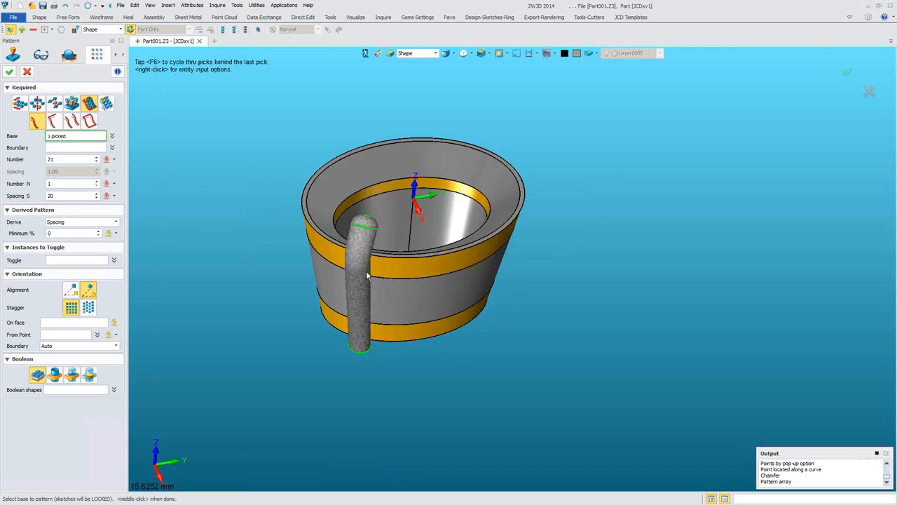
Set the pattern to follow two curves and choose the top gold band's upper and lower outer oval curves as boundaries
click(71, 121)
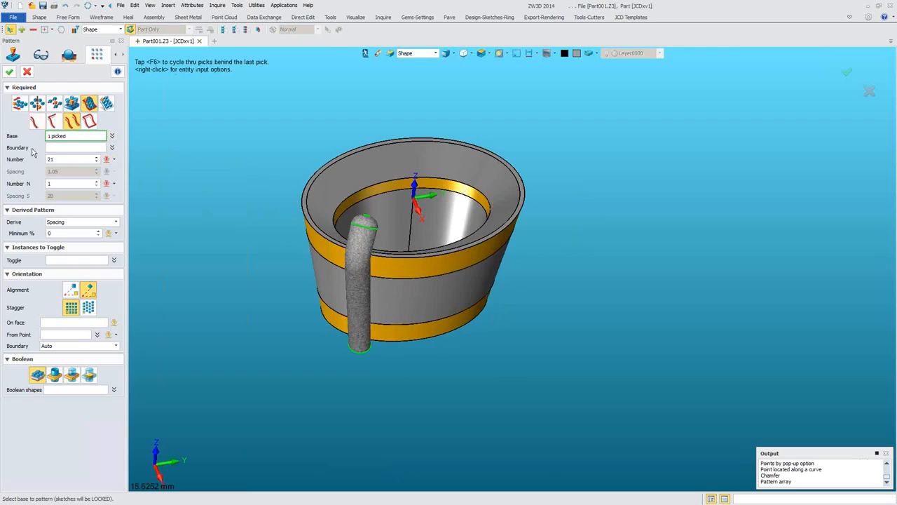
click(61, 148)
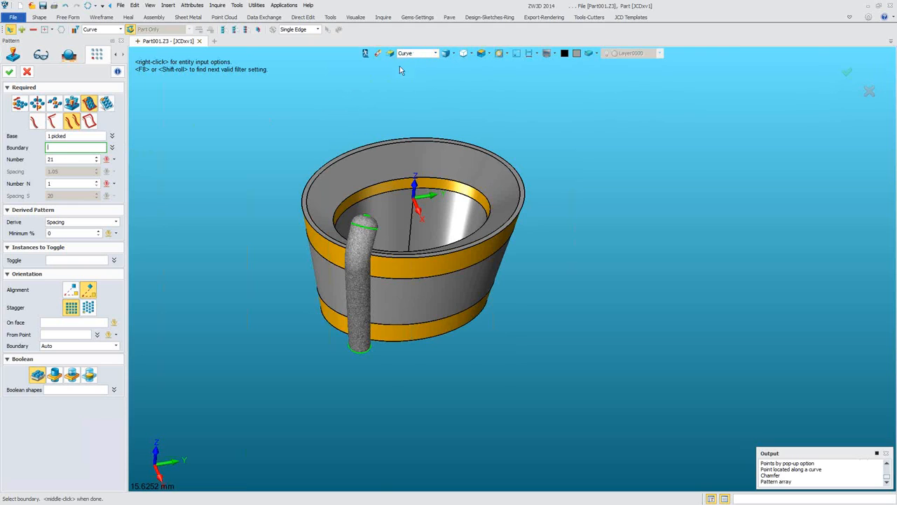
click(451, 147)
scroll(381, 196, down, 3)
scroll(397, 414, up, 4)
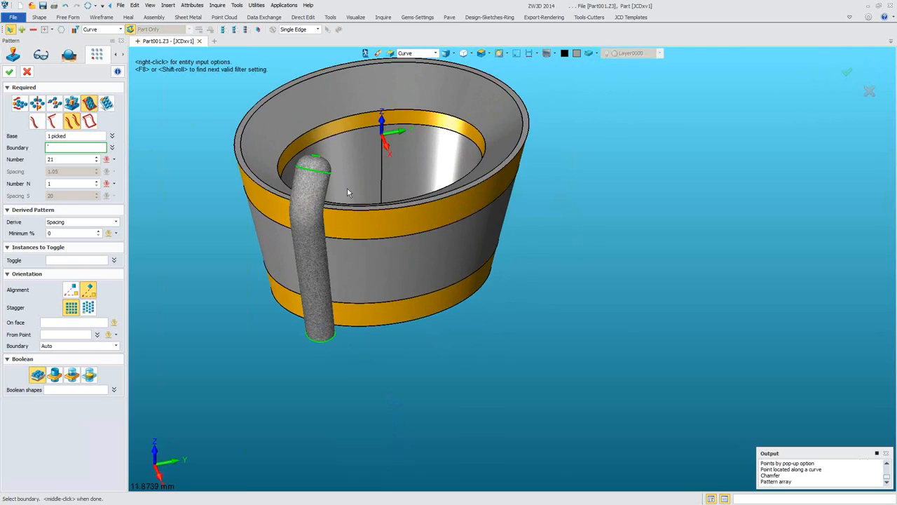
click(344, 209)
middle_click(346, 237)
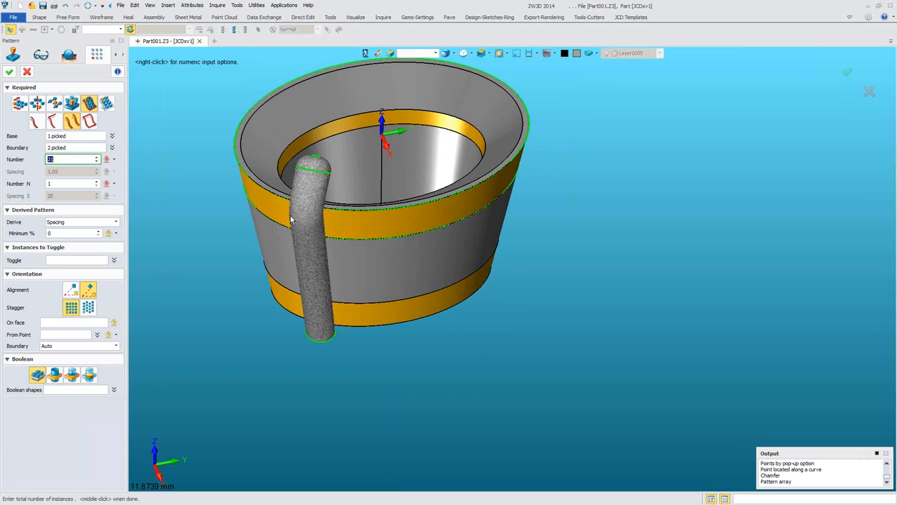
Pattern the prong along a single boundary curve around the bezel with 13 instances
scroll(290, 220, down, 2)
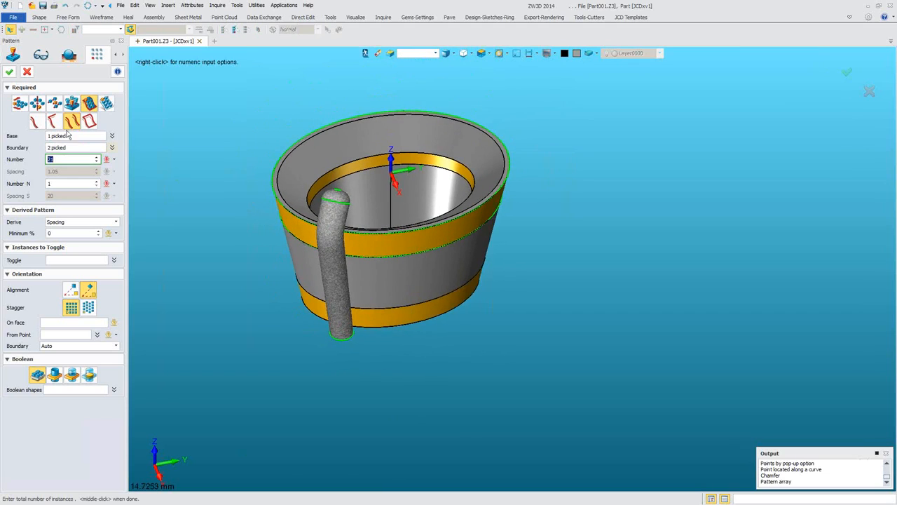
click(36, 124)
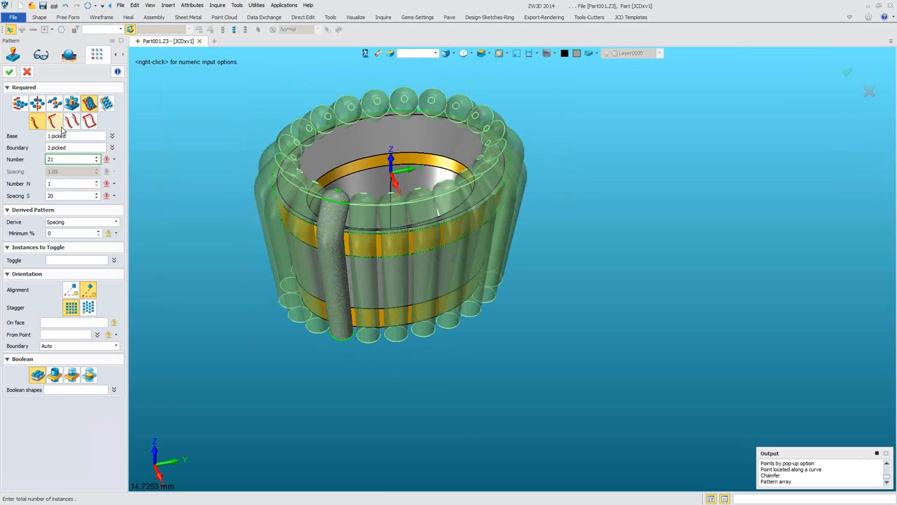
scroll(252, 122, up, 2)
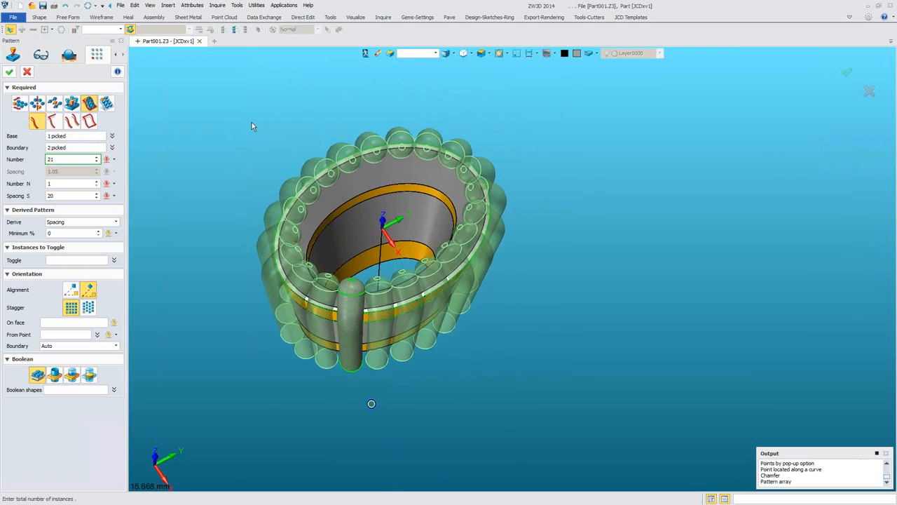
scroll(71, 161, down, 9)
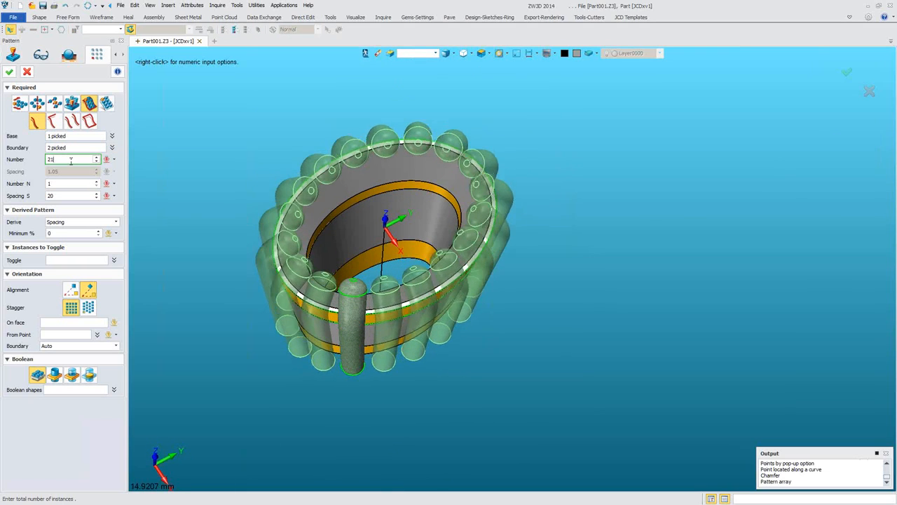
scroll(71, 160, down, 4)
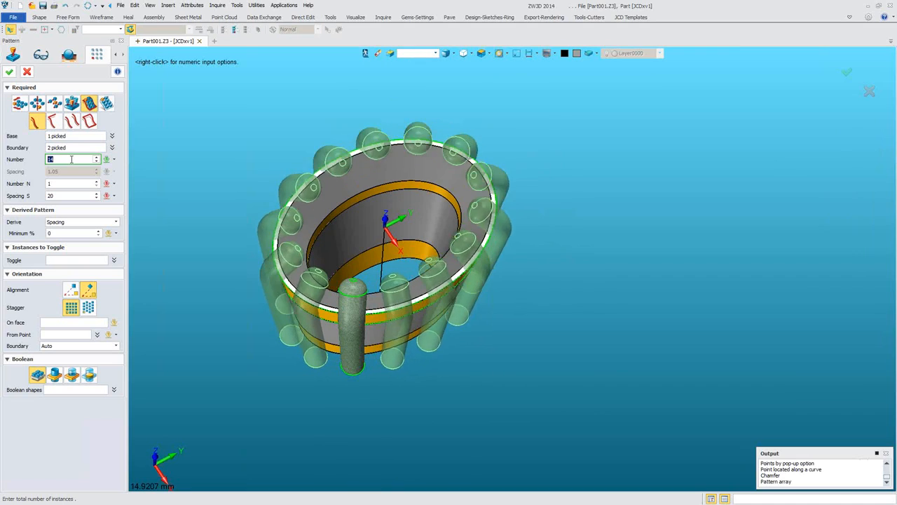
scroll(71, 160, up, 2)
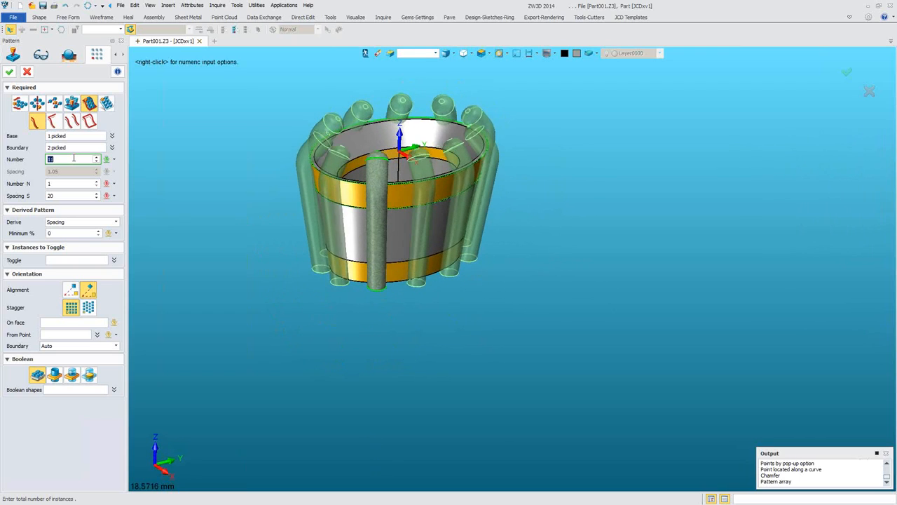
scroll(73, 159, up, 2)
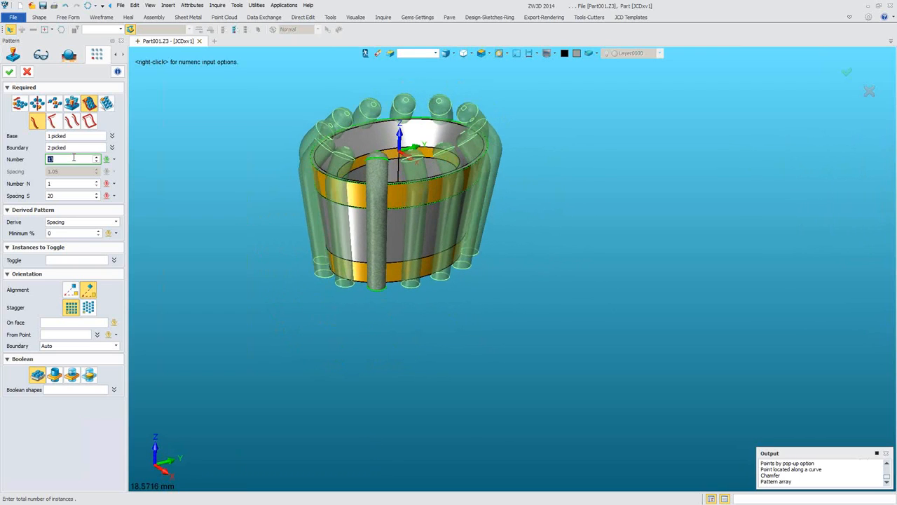
scroll(383, 450, down, 4)
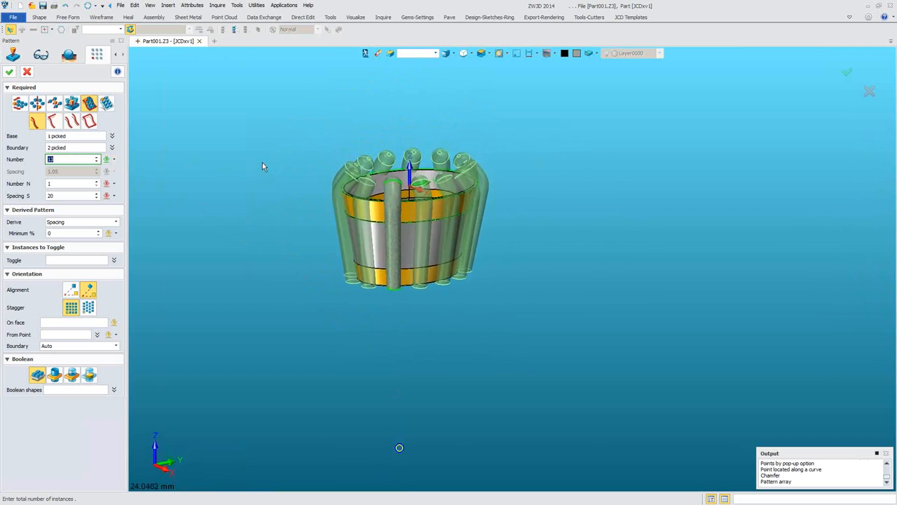
click(10, 72)
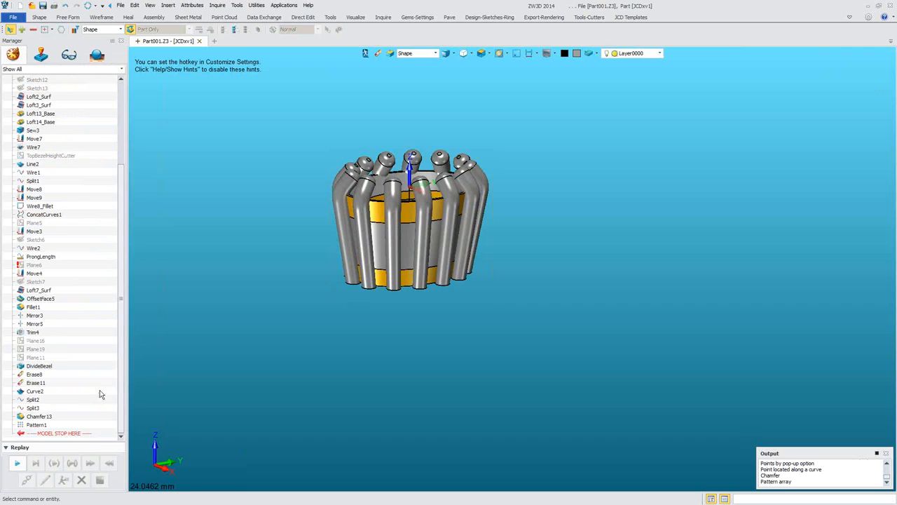
Return to the Part001 assembly and, with the pick filter set to Component, replay its history through the final Fillet1 feature
click(366, 54)
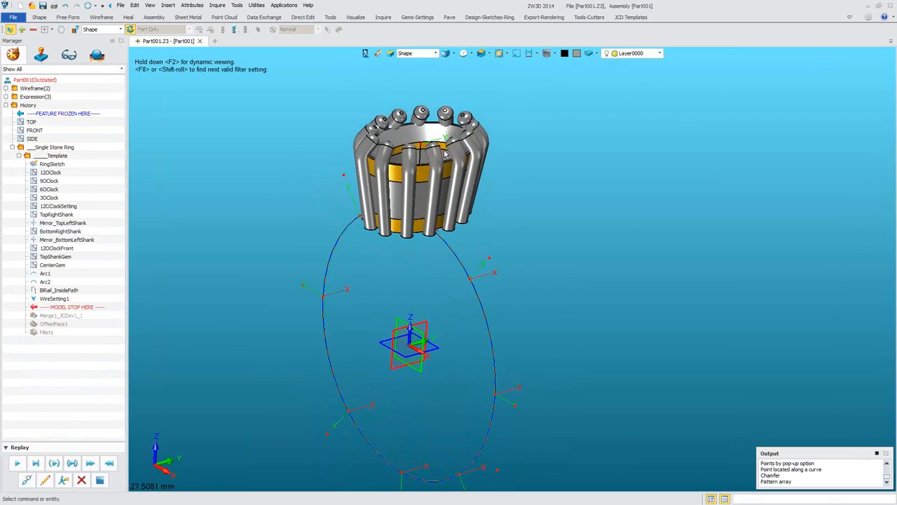
shift+right_click(284, 147)
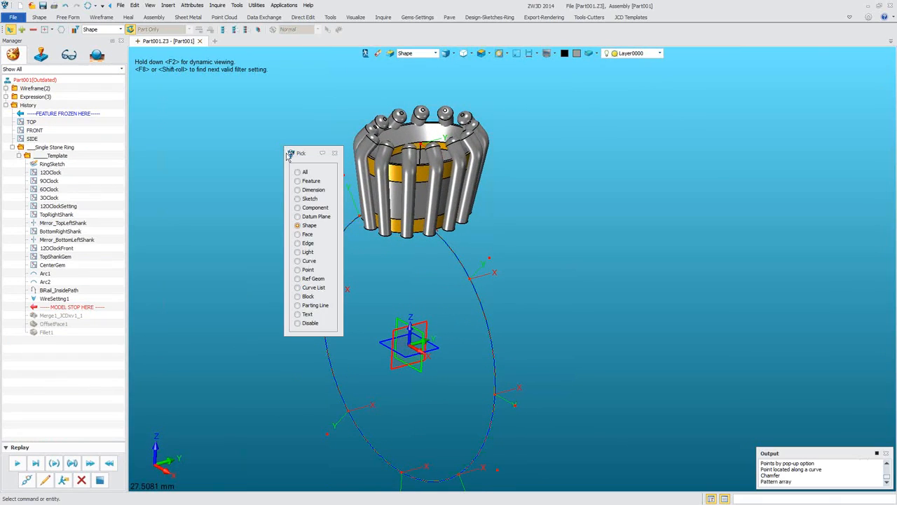
click(311, 209)
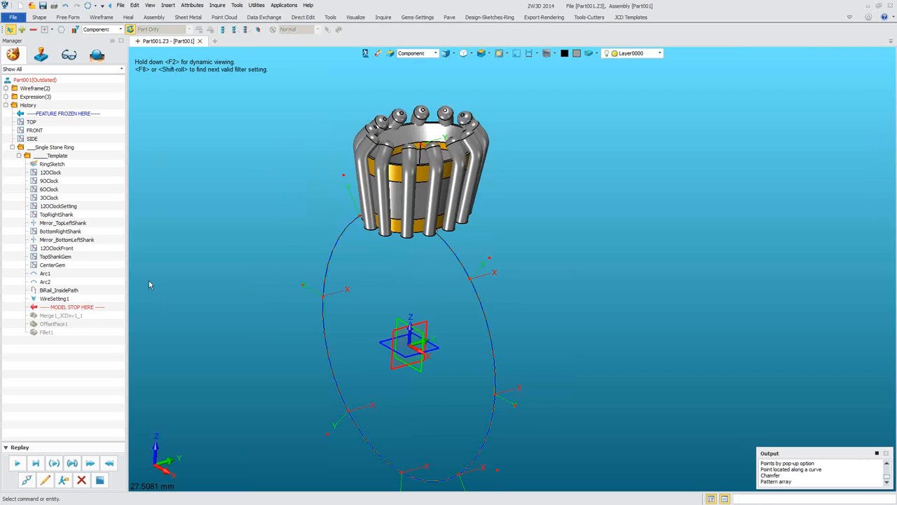
double_click(92, 310)
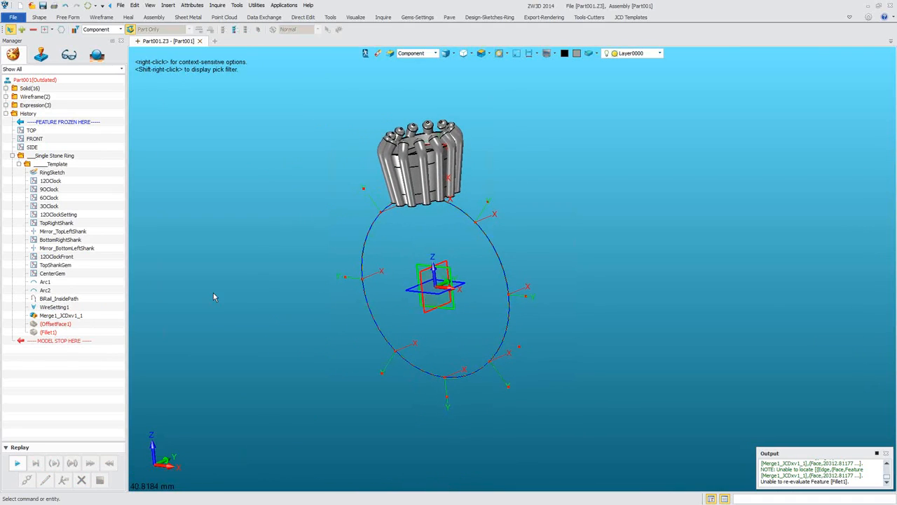
right_drag(553, 254, 595, 248)
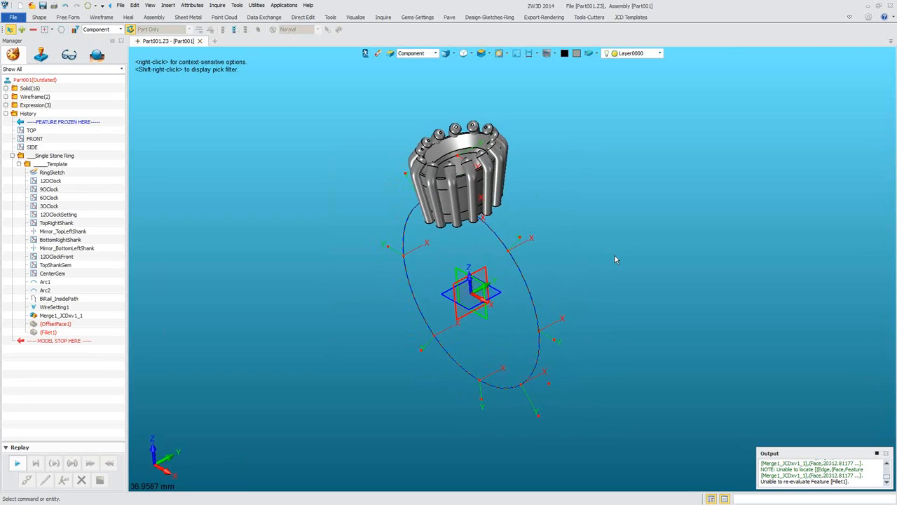
mouse_move(568, 255)
right_down()
mouse_move(546, 256)
mouse_move(569, 229)
mouse_move(568, 196)
mouse_move(610, 159)
mouse_move(563, 242)
right_up()
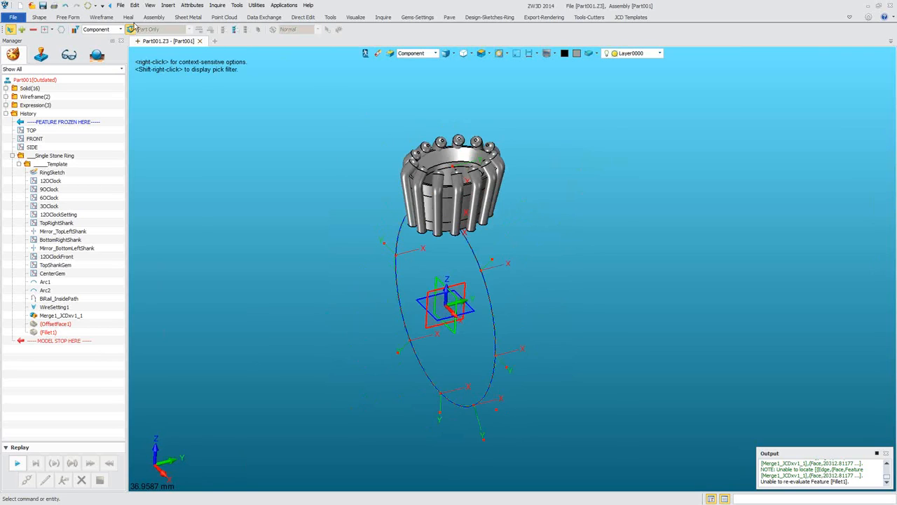
Close all open files without saving the modified one
click(120, 5)
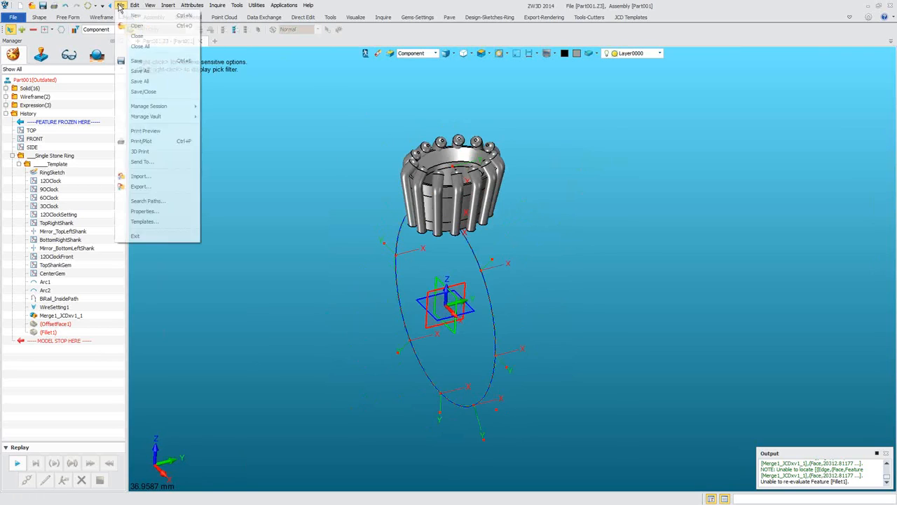
click(150, 47)
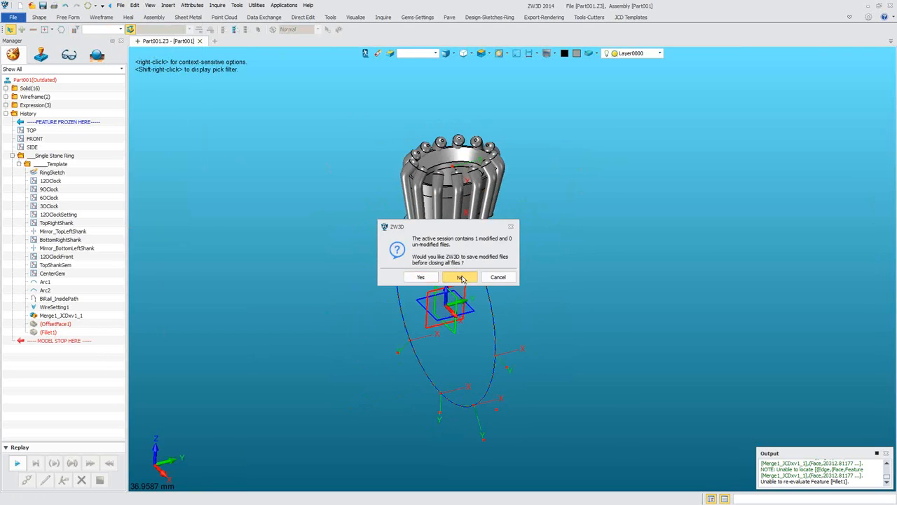
click(460, 277)
Open ColoredSHaloWebinar_Day1.Z3 from the ArchiveZW folder on drive D
click(34, 39)
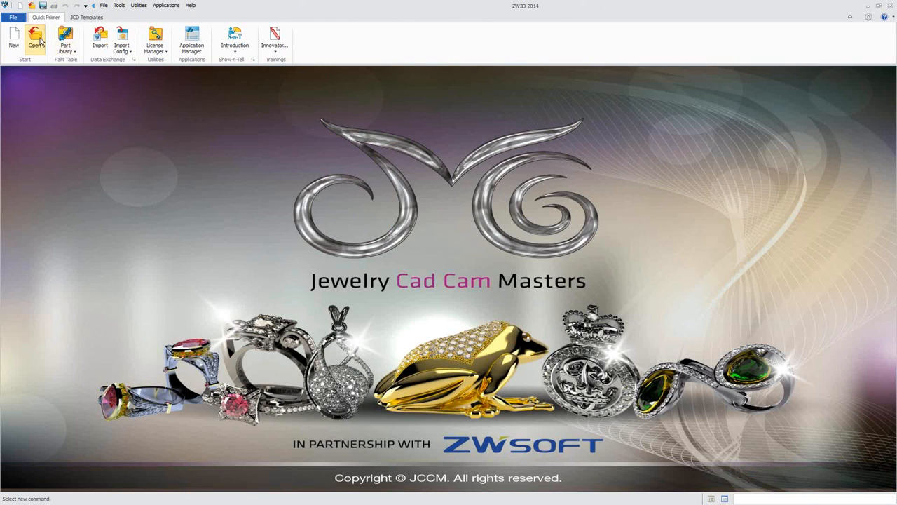
click(305, 264)
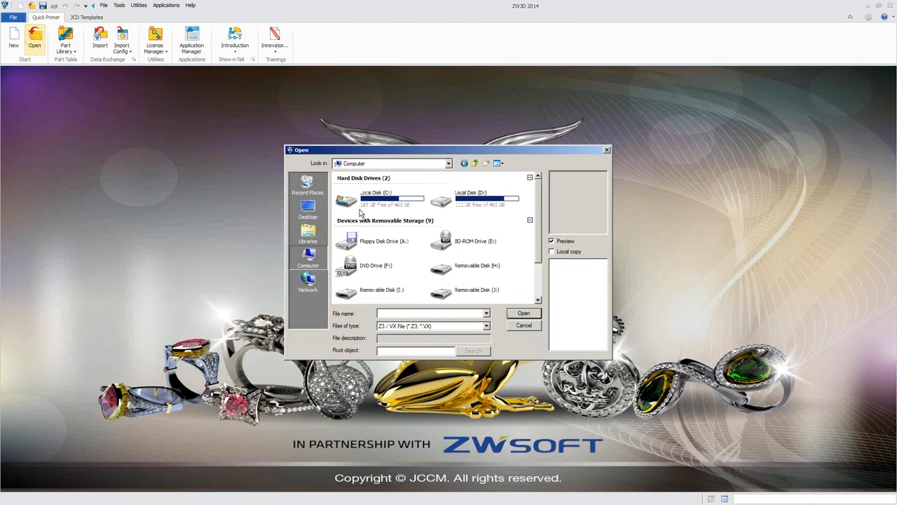
double_click(467, 205)
double_click(347, 286)
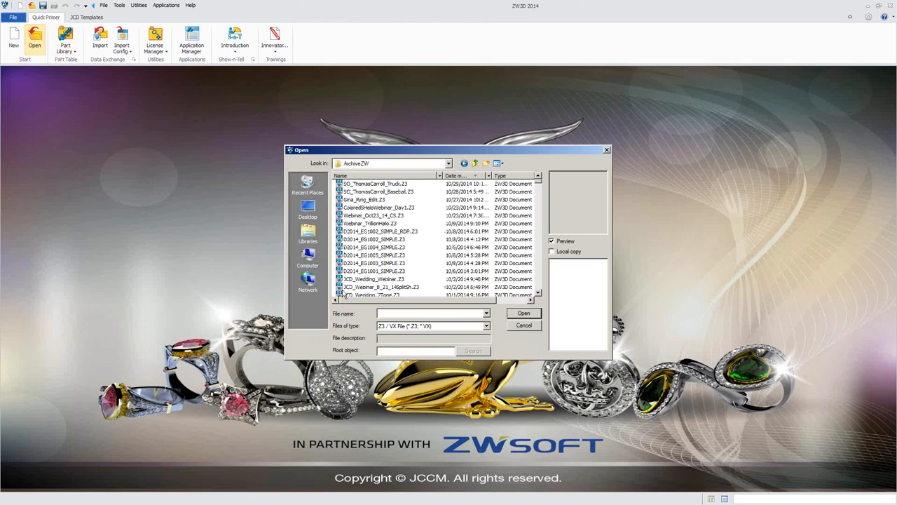
click(368, 208)
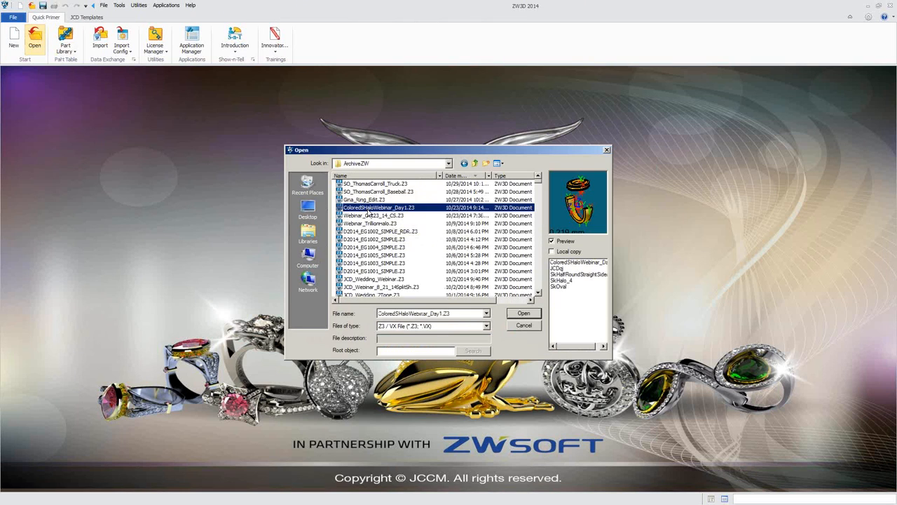
click(524, 314)
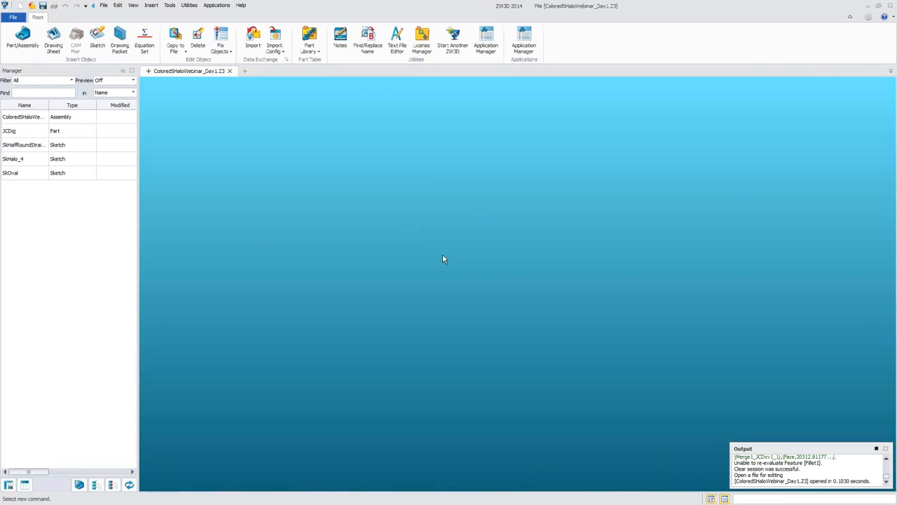
Activate the ColoredSHaloWebinar_Day1 assembly for editing and set the pick filter to Face
double_click(28, 119)
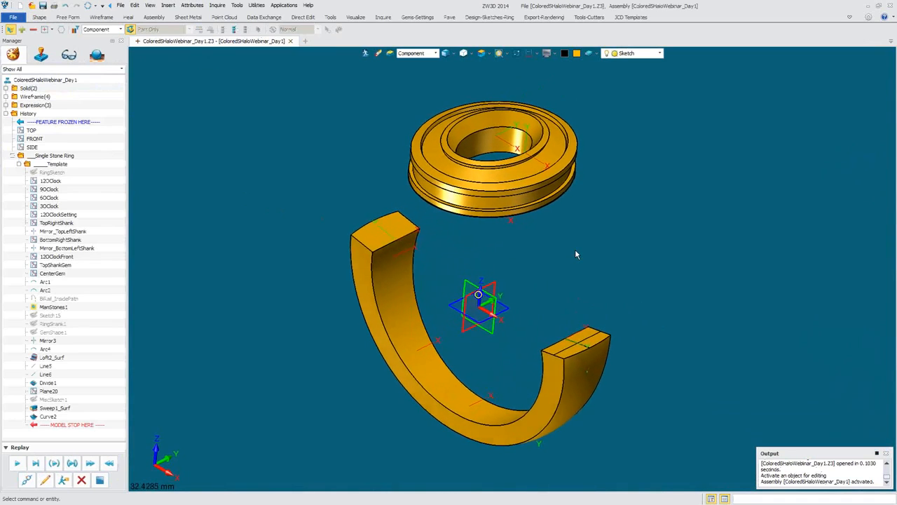
right_click(578, 249)
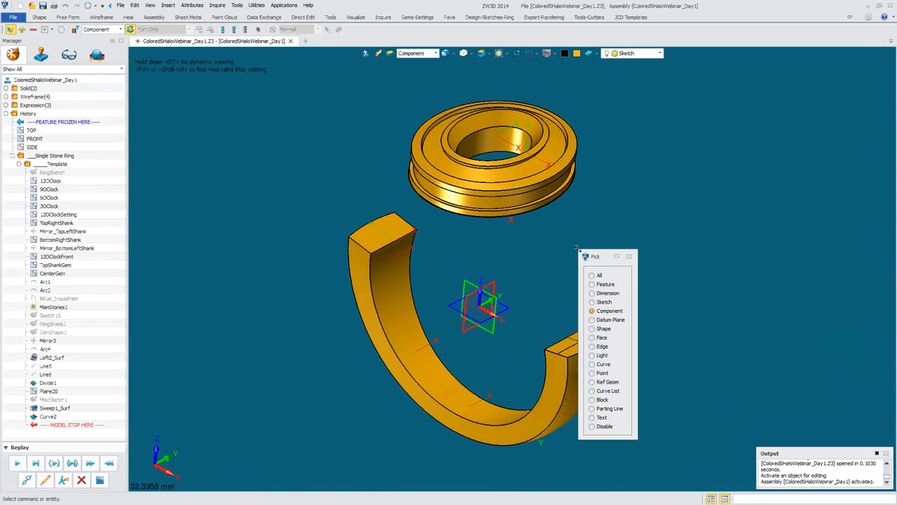
click(600, 338)
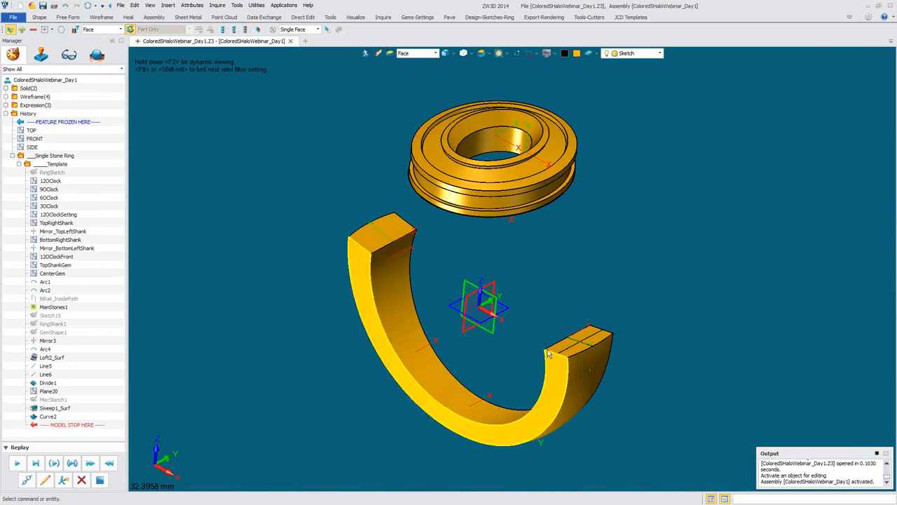
Examine the open ring shank, its divided end face and the halo above it from several angles
right_drag(469, 293, 471, 298)
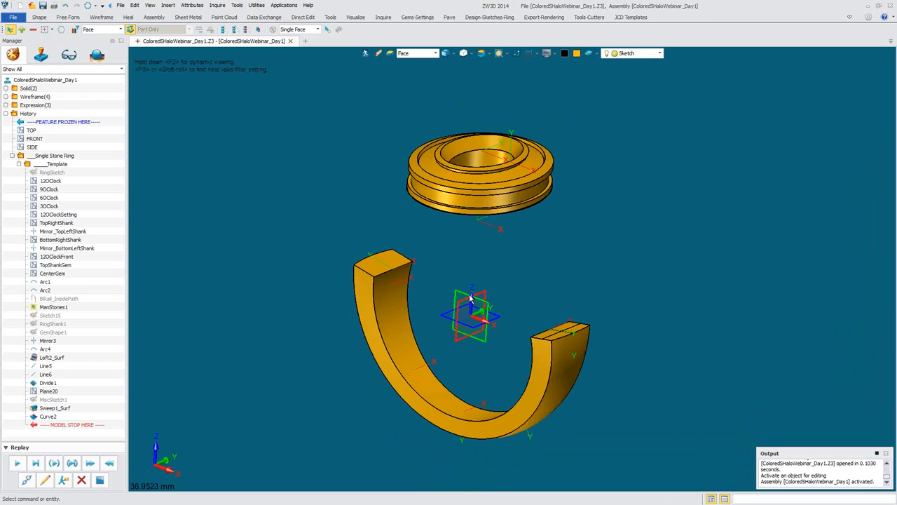
right_drag(556, 281, 563, 271)
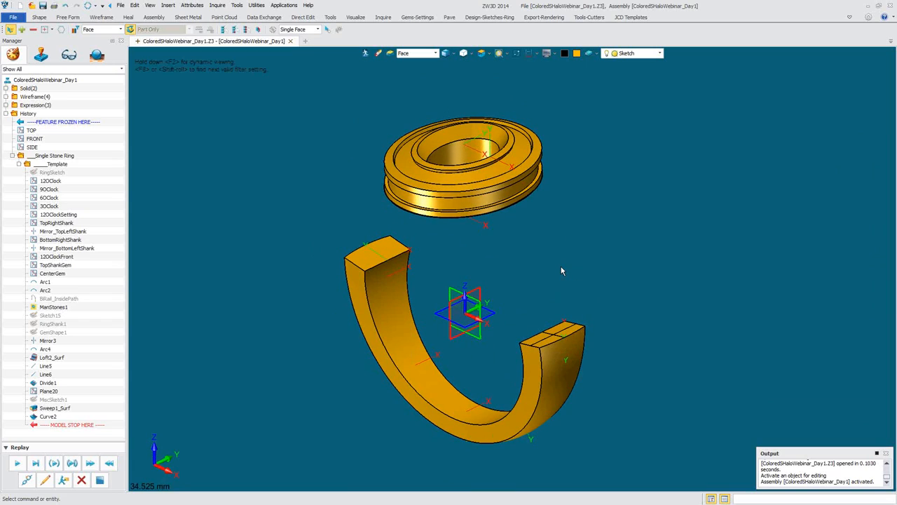
mouse_move(551, 265)
middle_down()
mouse_move(564, 252)
mouse_move(556, 259)
middle_up()
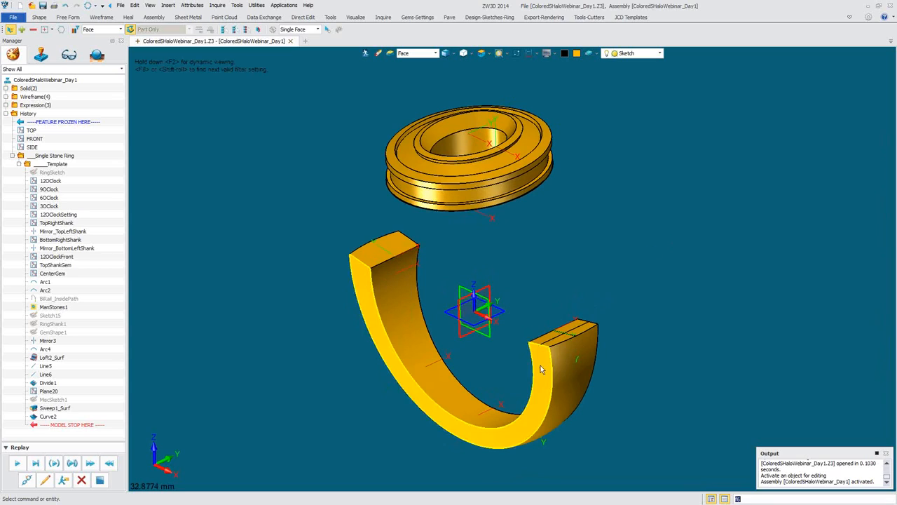
right_drag(631, 256, 646, 255)
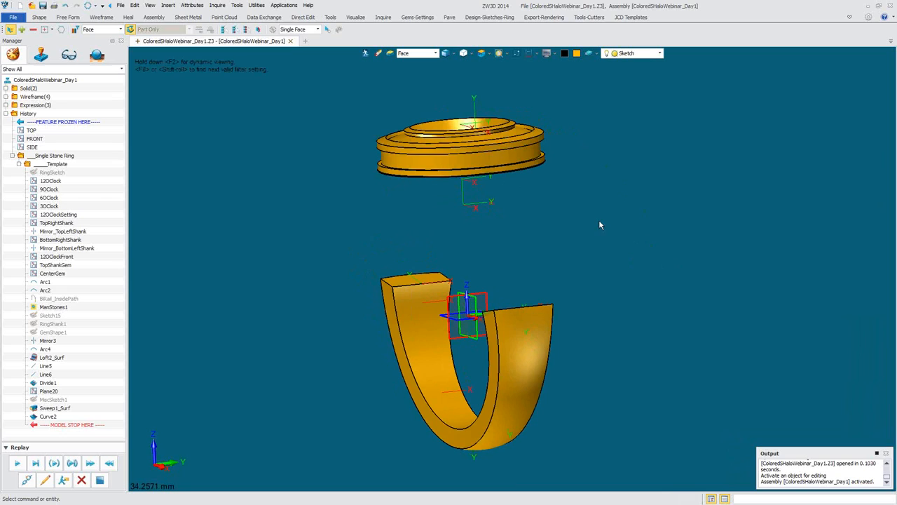
right_drag(611, 258, 611, 258)
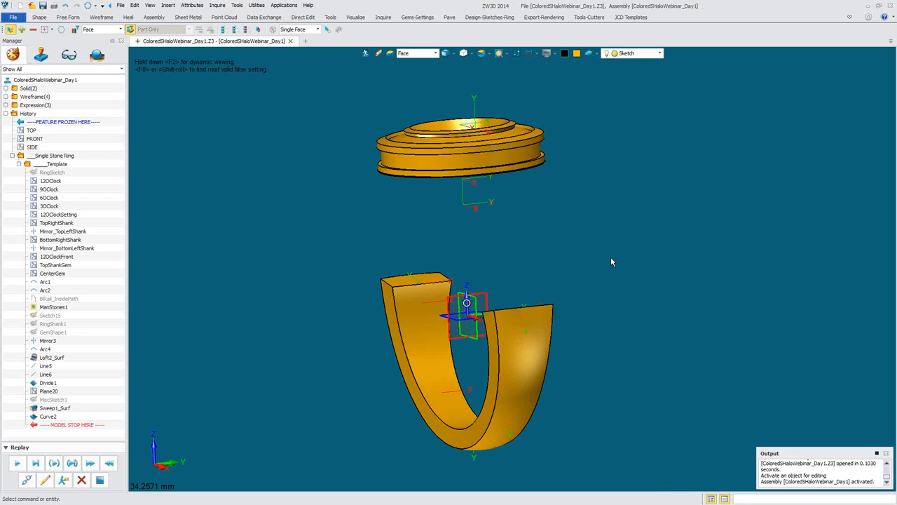
right_drag(612, 263, 611, 262)
scroll(611, 263, down, 3)
scroll(566, 370, up, 6)
scroll(580, 251, up, 2)
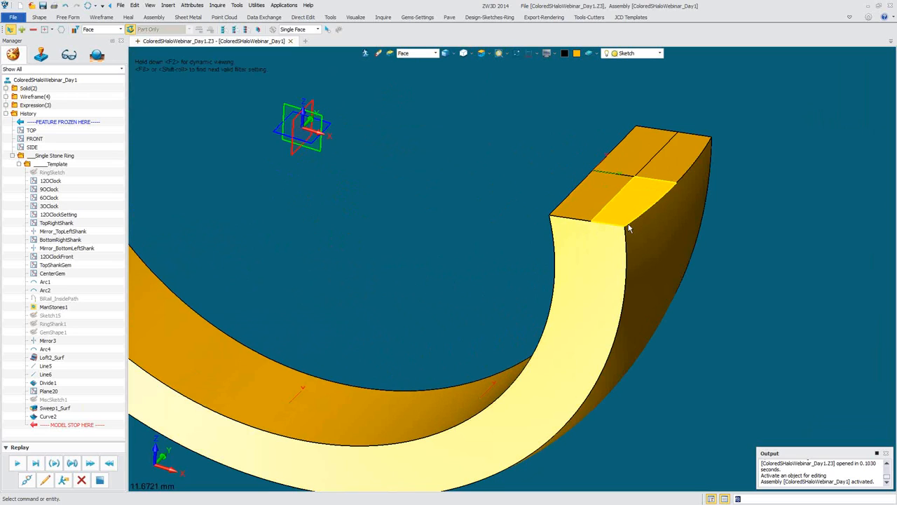
right_drag(602, 283, 600, 281)
scroll(601, 280, down, 2)
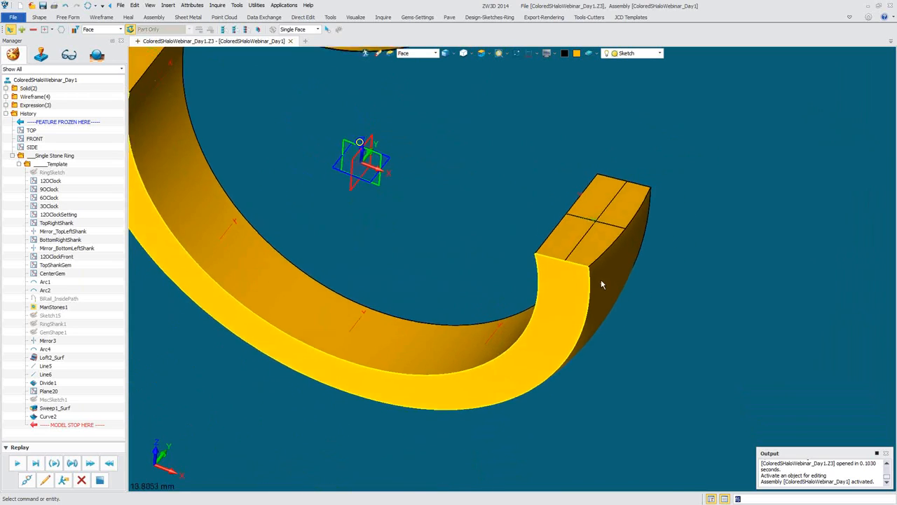
scroll(600, 280, up, 1)
scroll(595, 280, up, 1)
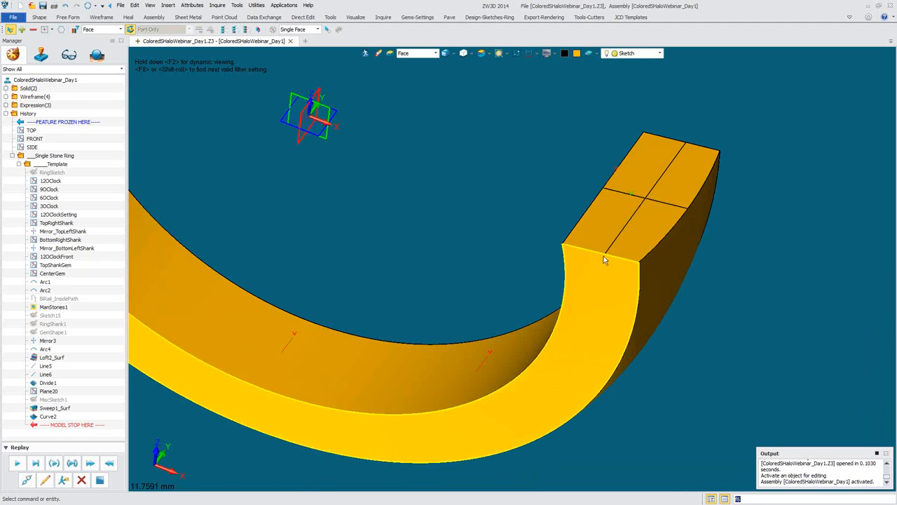
middle_drag(530, 377, 616, 288)
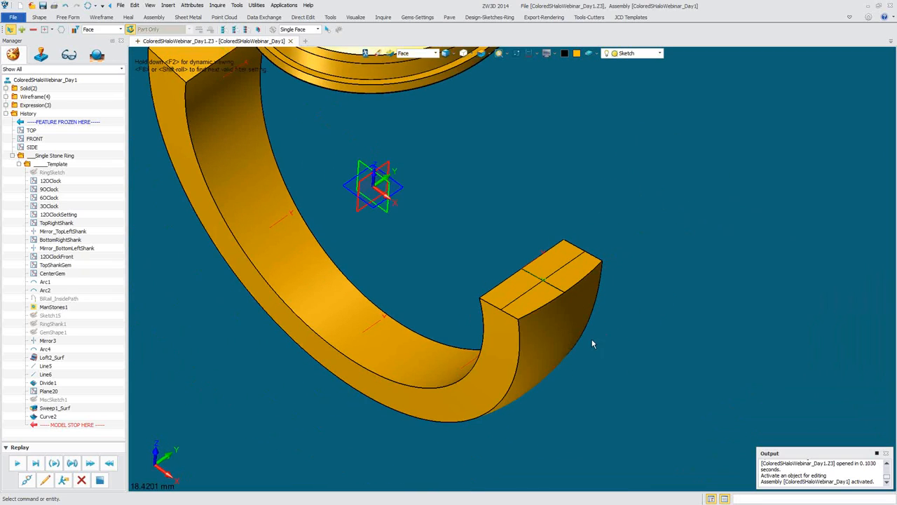
middle_drag(582, 357, 644, 365)
scroll(649, 360, down, 3)
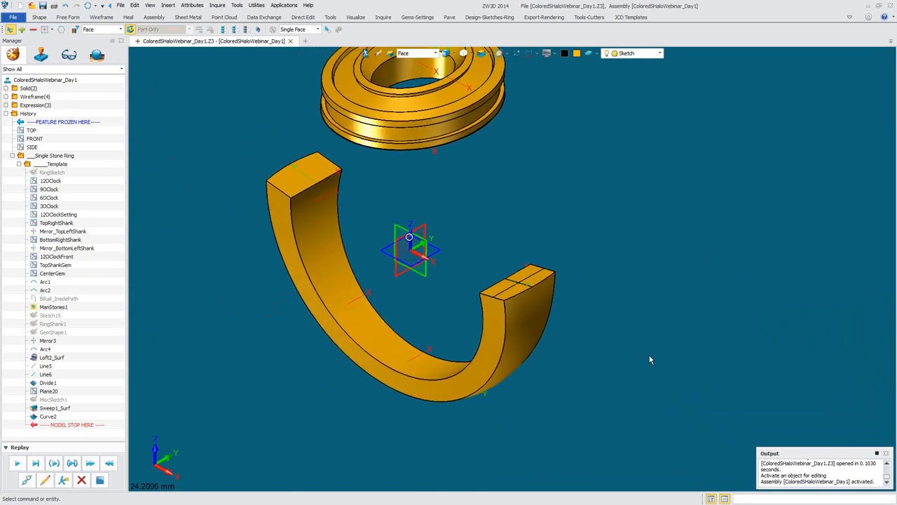
Examine the gap between the halo's underside and the open ends of the shank
middle_drag(650, 359, 661, 342)
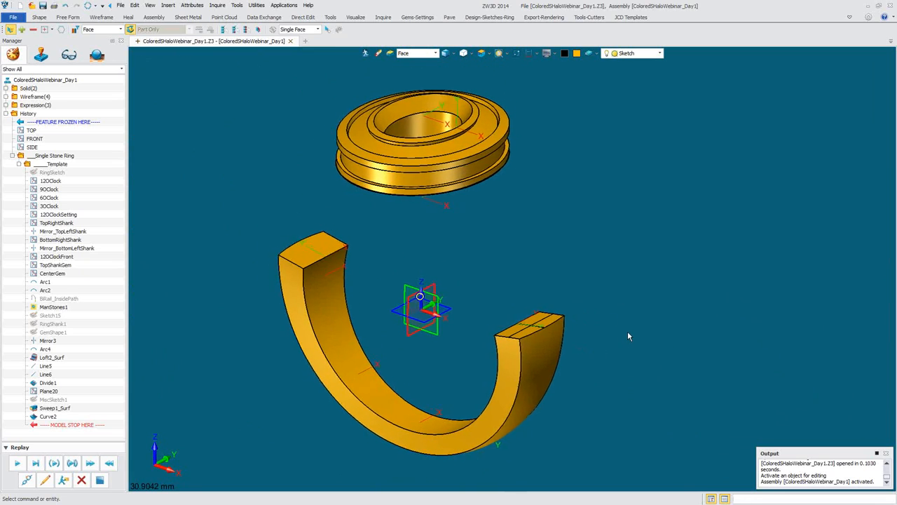
scroll(628, 332, up, 1)
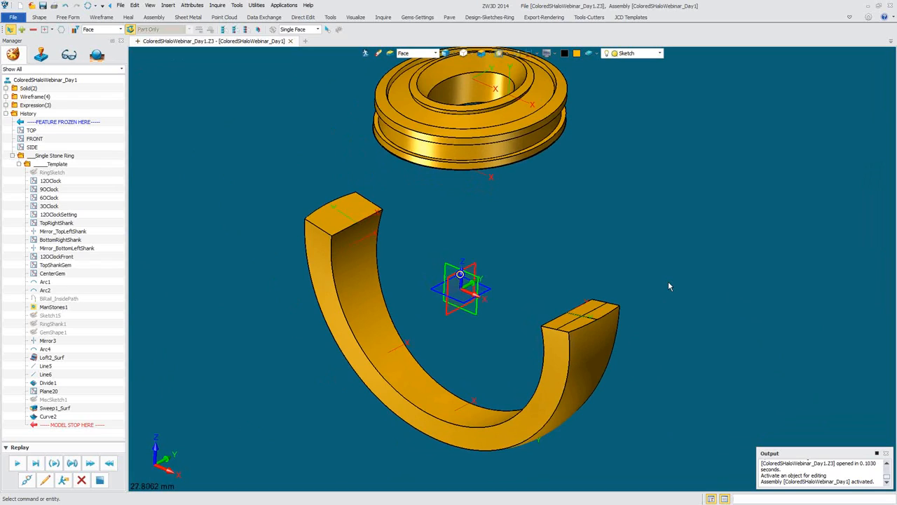
scroll(669, 282, up, 3)
scroll(668, 286, up, 2)
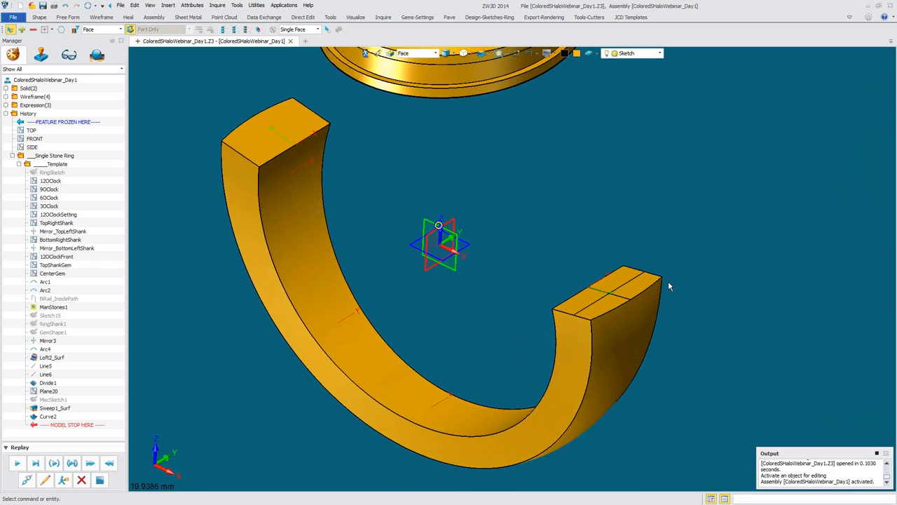
scroll(604, 399, down, 5)
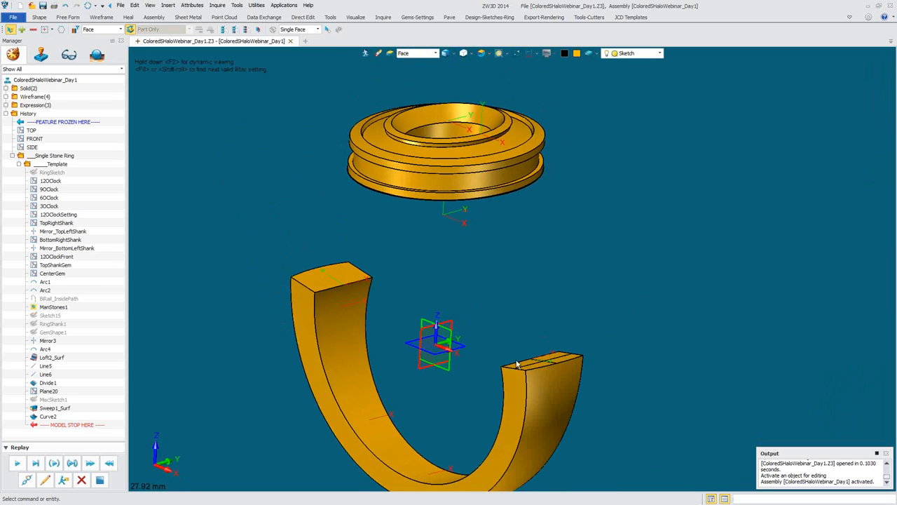
middle_drag(496, 368, 457, 410)
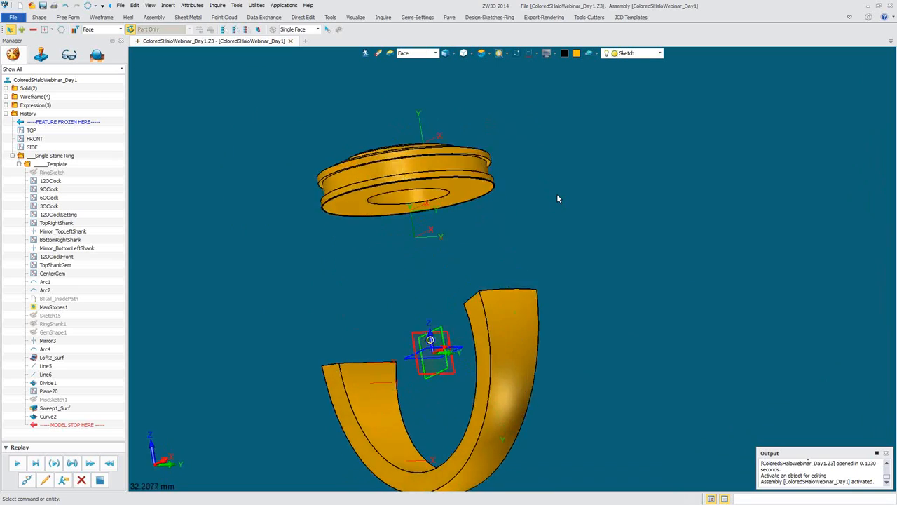
Set the pick filter to Curve and inspect the halo's lower rim in relation to the shank ends
right_click(601, 173)
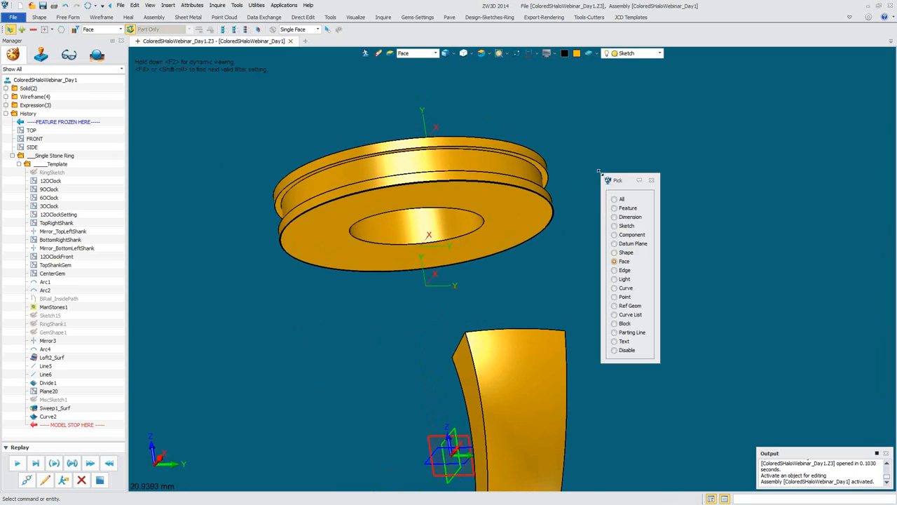
click(618, 286)
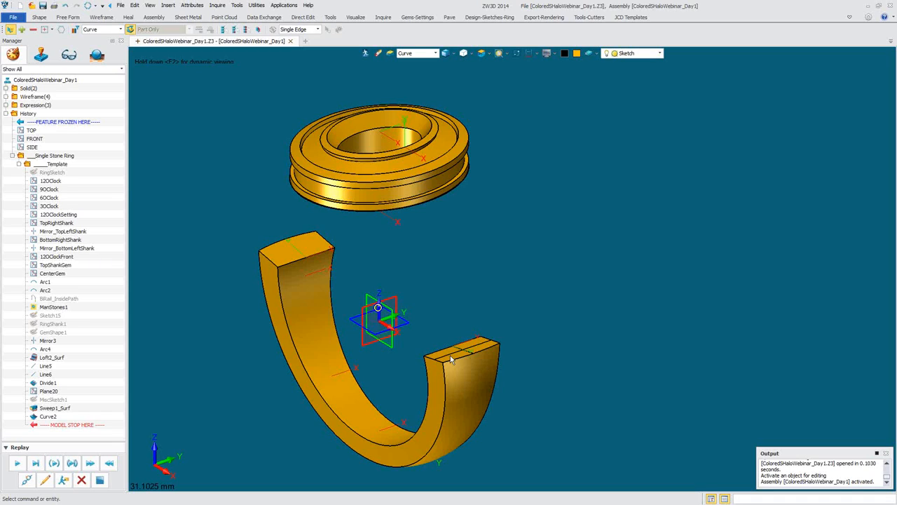
middle_drag(451, 359, 485, 334)
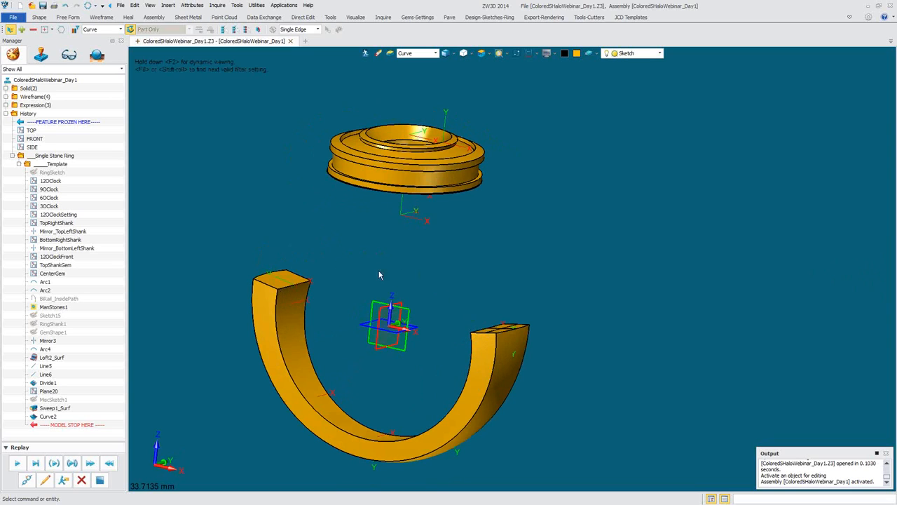
middle_drag(377, 339, 501, 365)
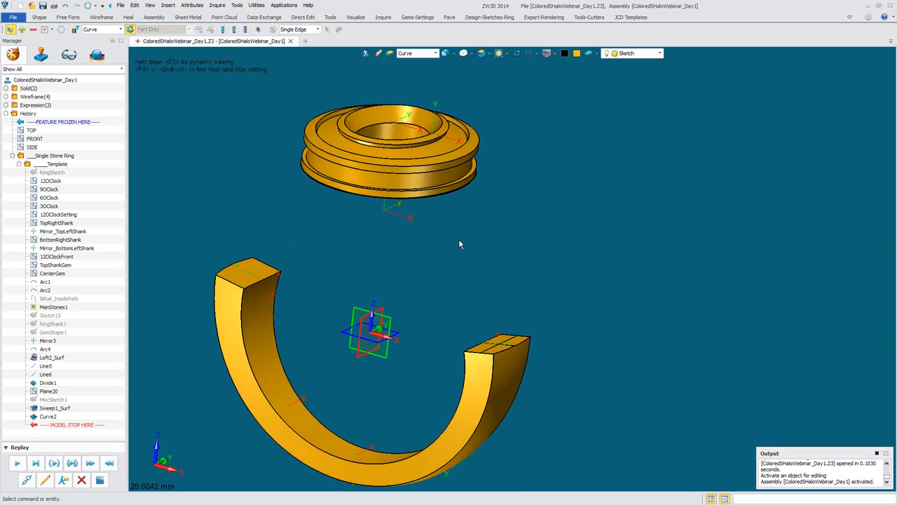
middle_drag(493, 229, 438, 282)
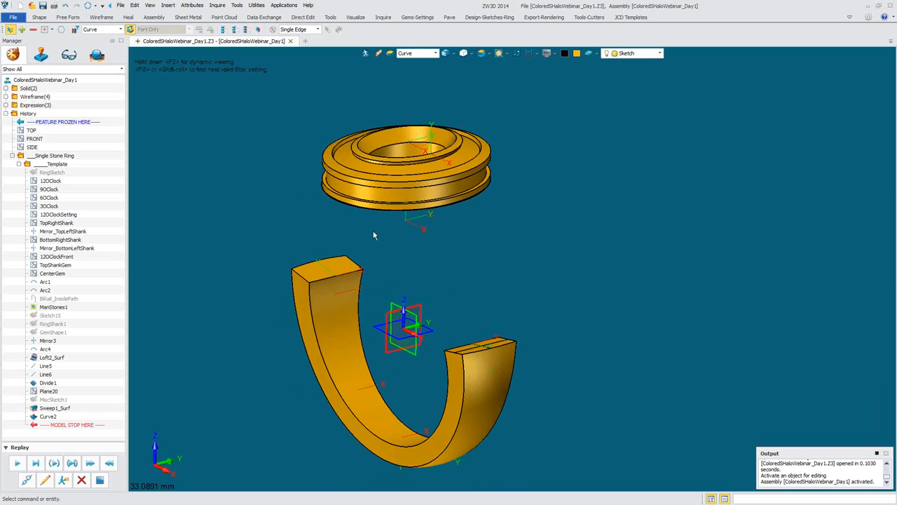
Try a datum plane parallel to the XZ plane at an offset of -5 mm and undo it
right_click(290, 204)
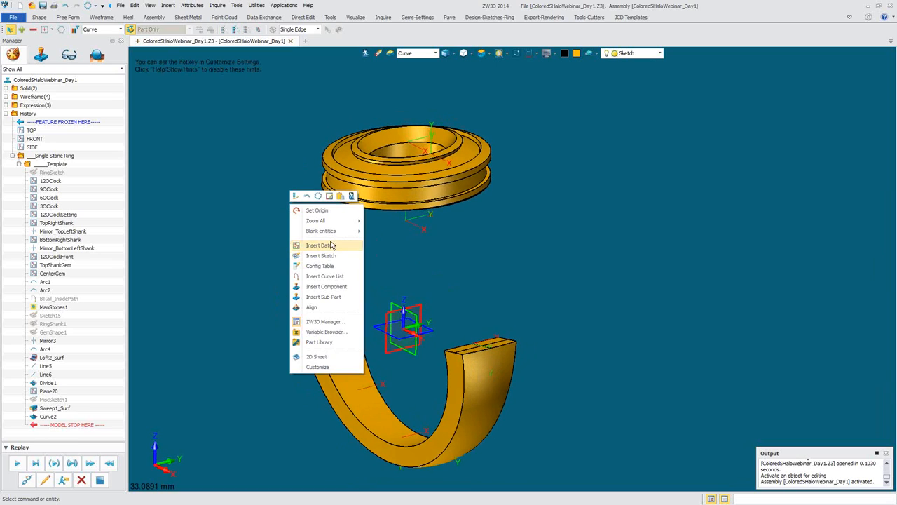
click(330, 250)
scroll(445, 295, up, 4)
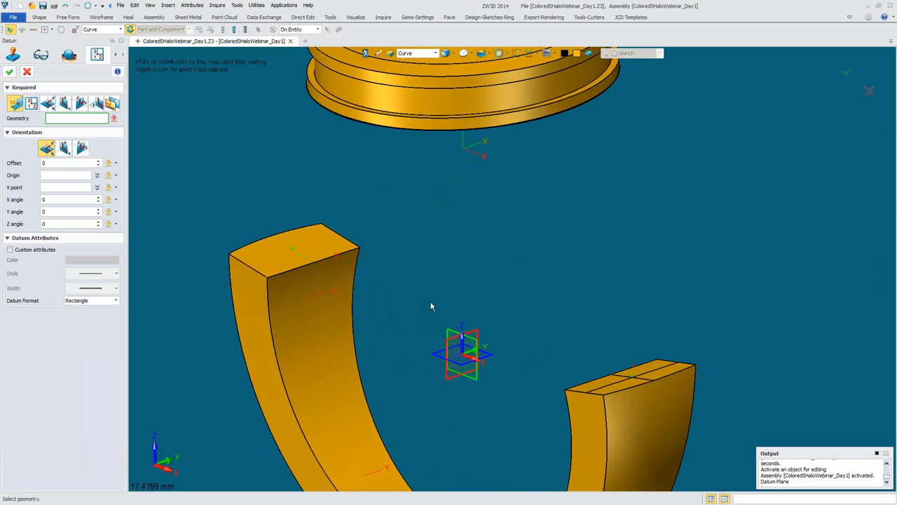
scroll(459, 329, down, 5)
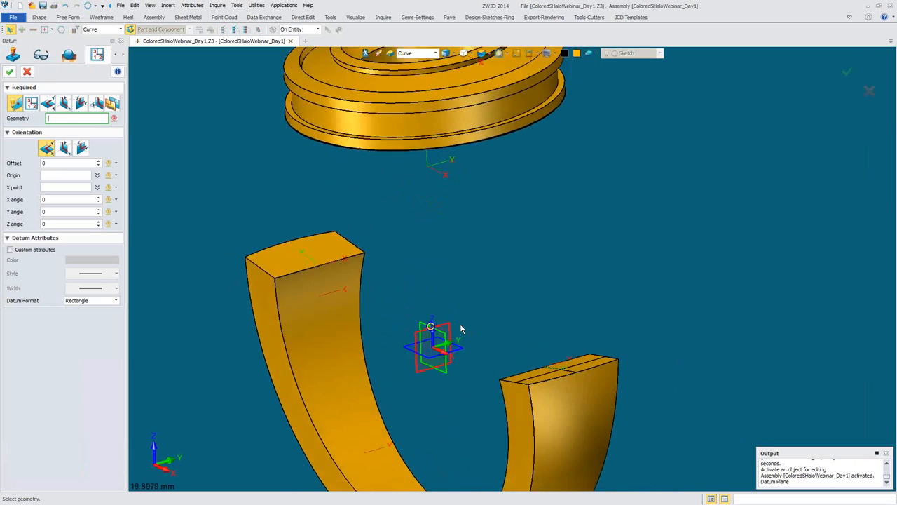
middle_drag(490, 304, 451, 215)
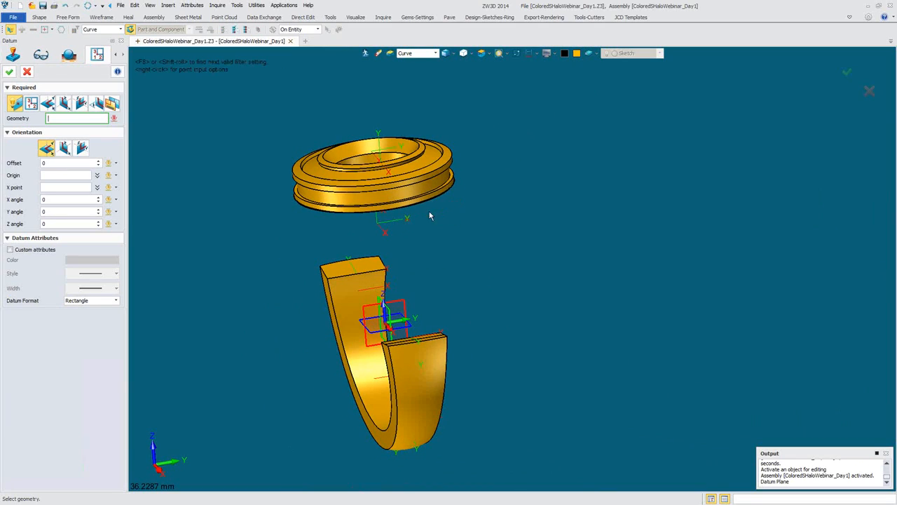
click(64, 103)
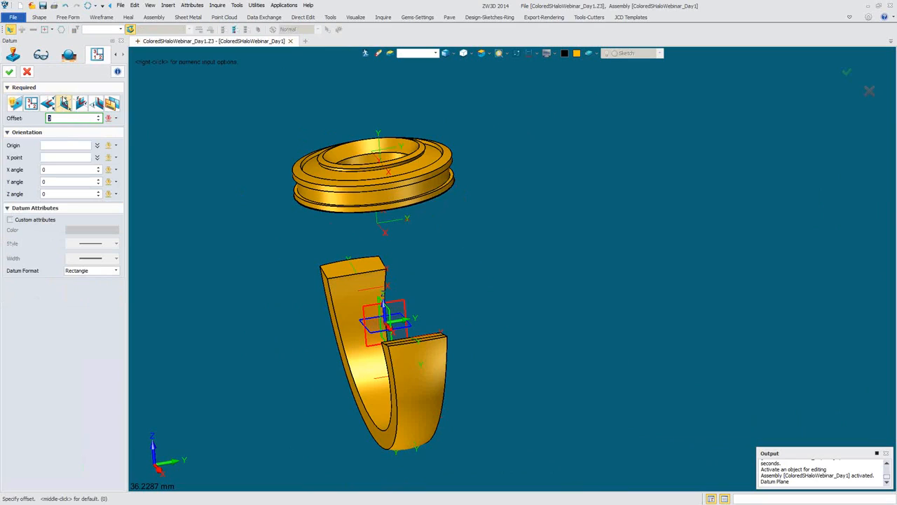
click(419, 260)
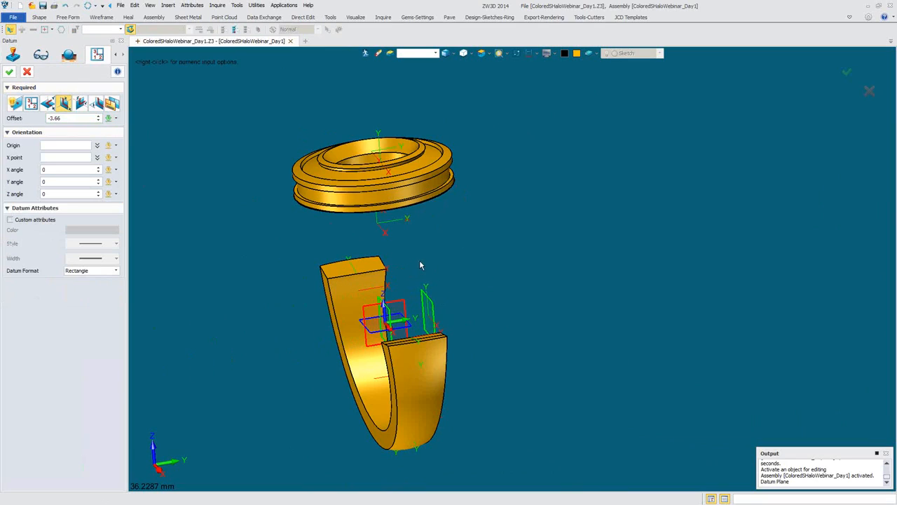
click(72, 119)
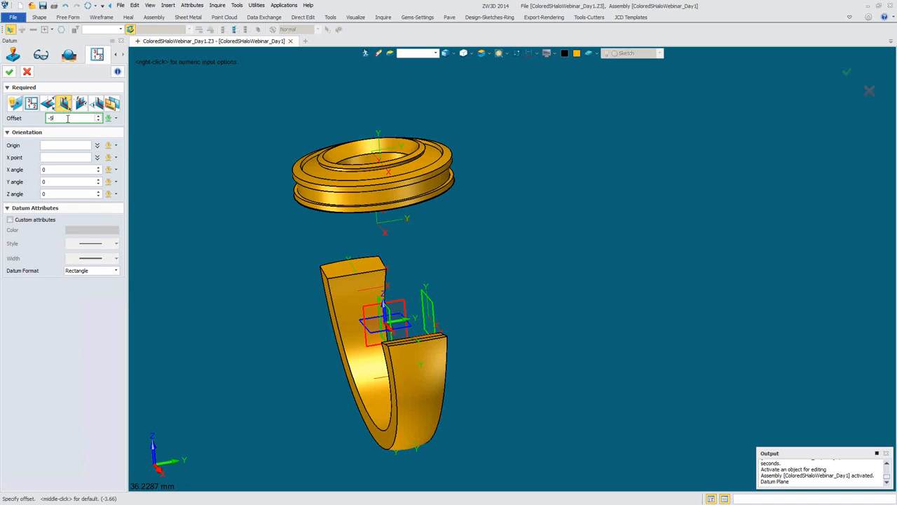
click(8, 73)
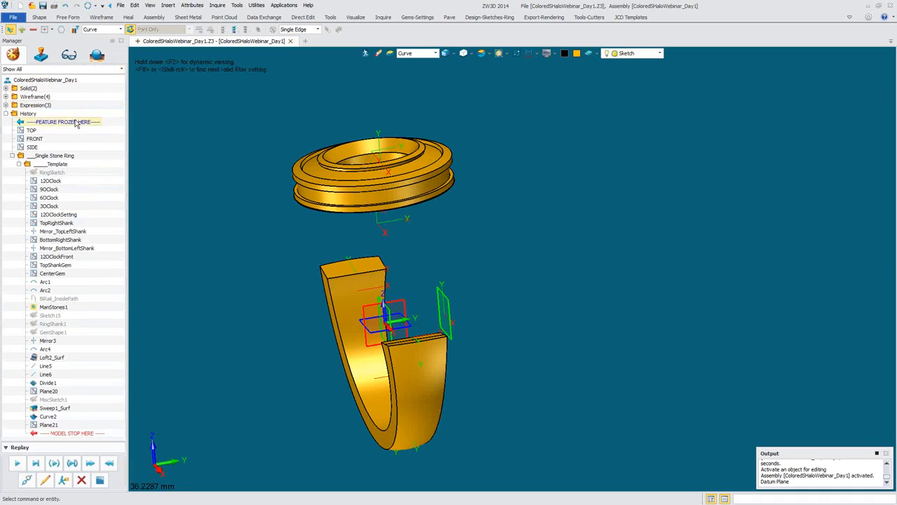
scroll(468, 316, up, 4)
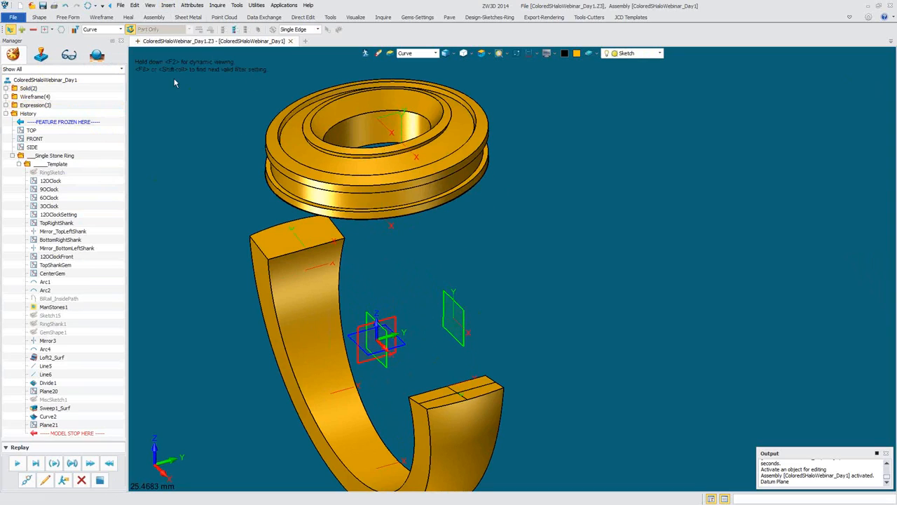
click(65, 6)
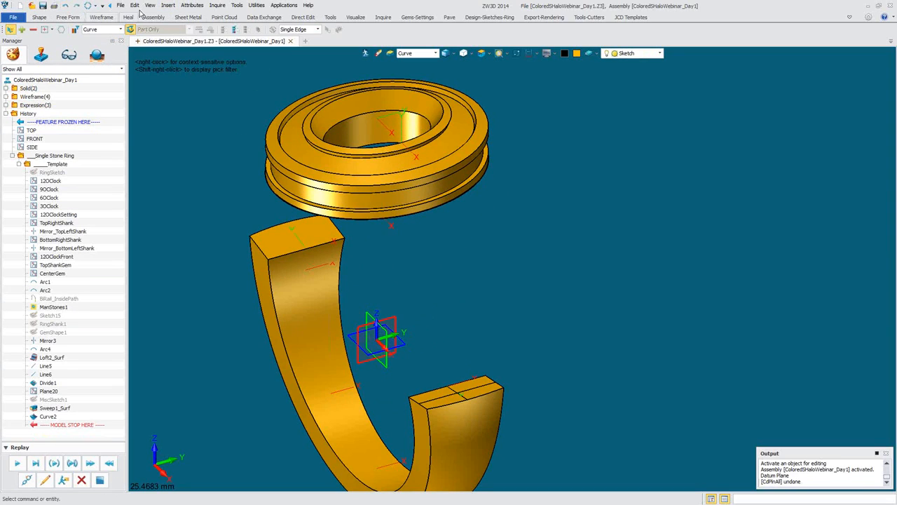
Create a variable named Control_Outer_Curve with the expression -5
click(169, 5)
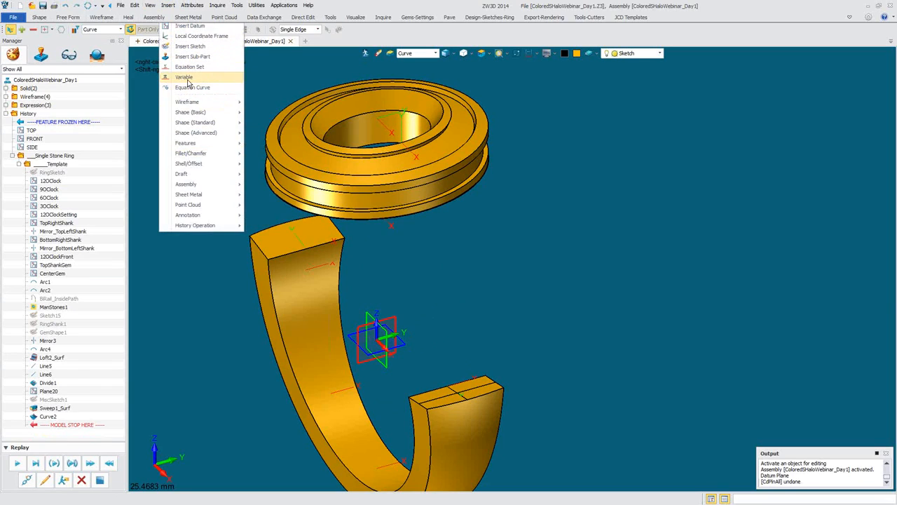
click(185, 77)
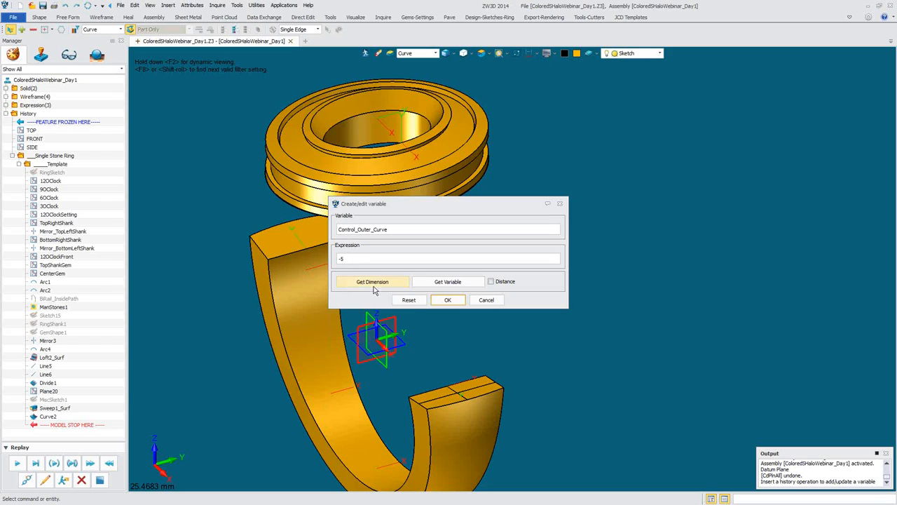
click(446, 300)
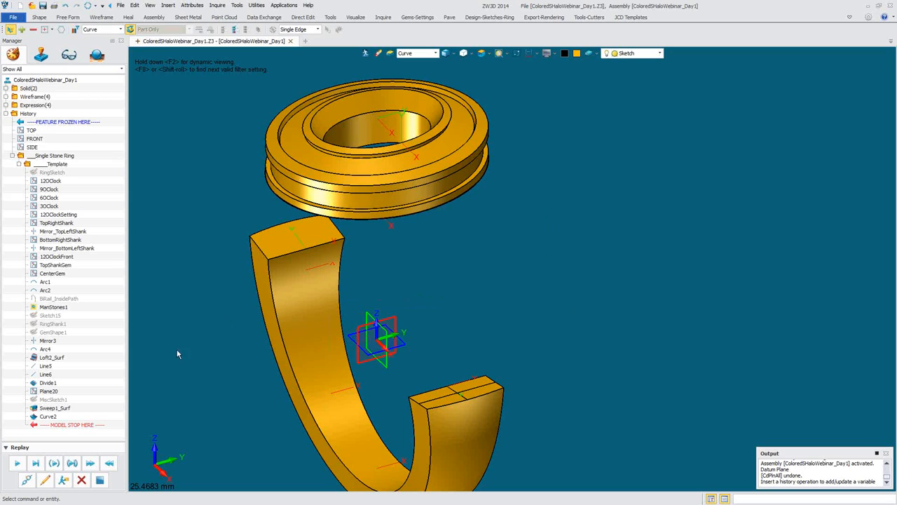
Insert a datum plane based on the FRONT datum, with its offset driven by the Control_Outer_Curve variable
right_click(195, 186)
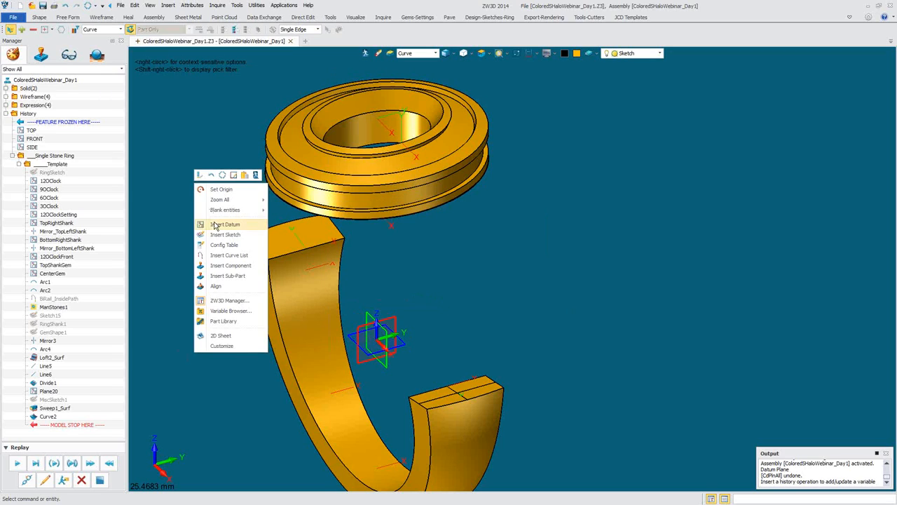
click(217, 228)
shift+scroll(377, 294, down, 1)
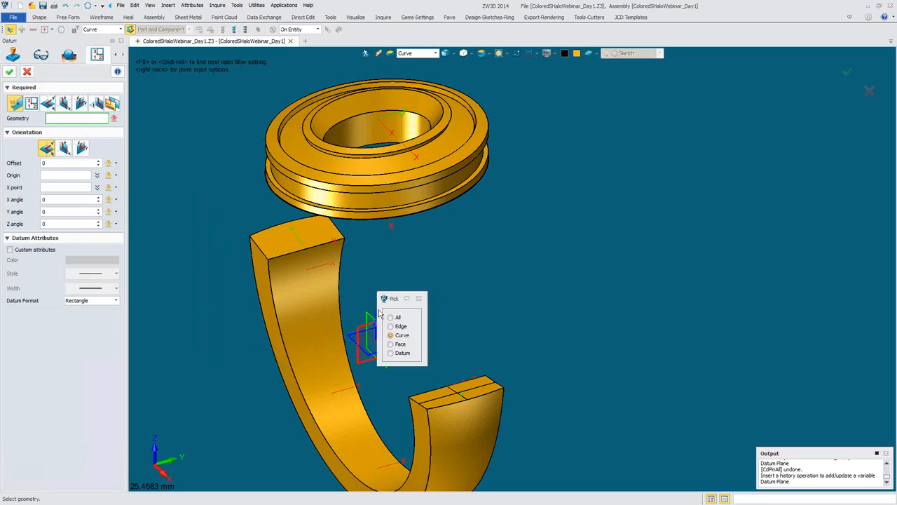
click(393, 354)
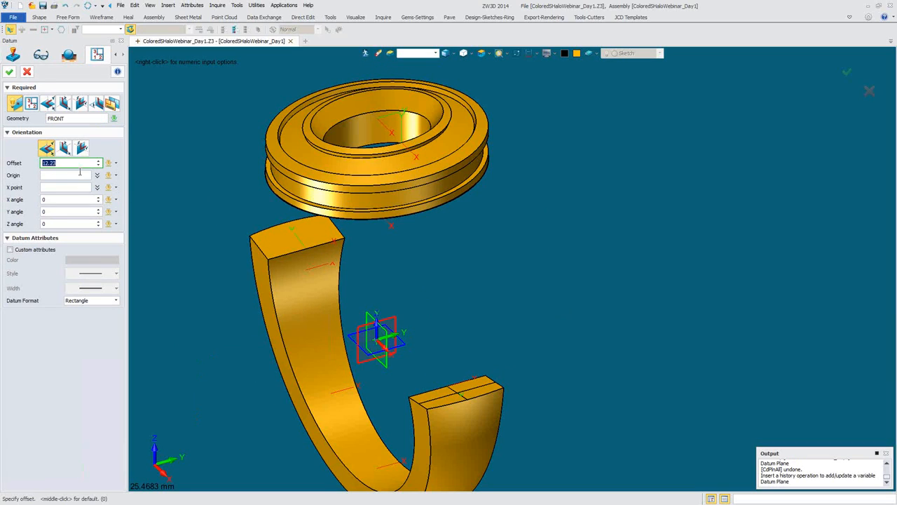
right_click(194, 168)
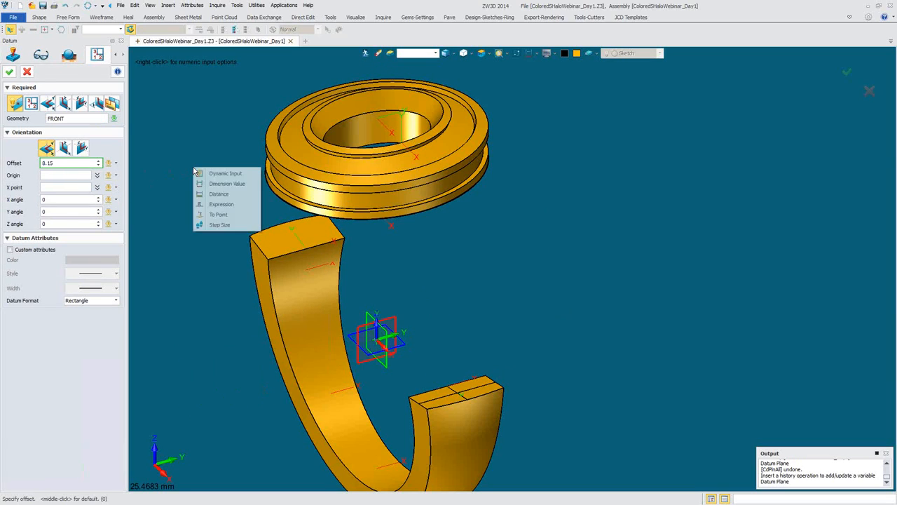
click(215, 210)
click(166, 132)
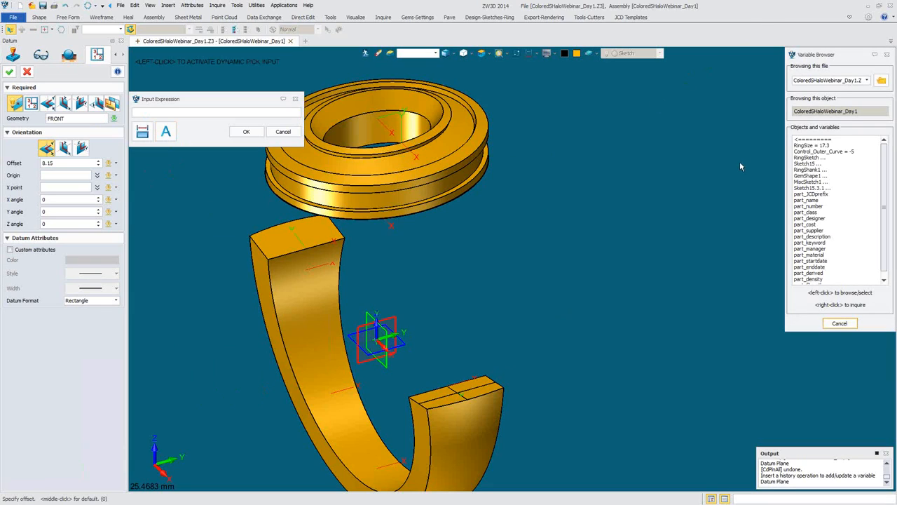
click(833, 151)
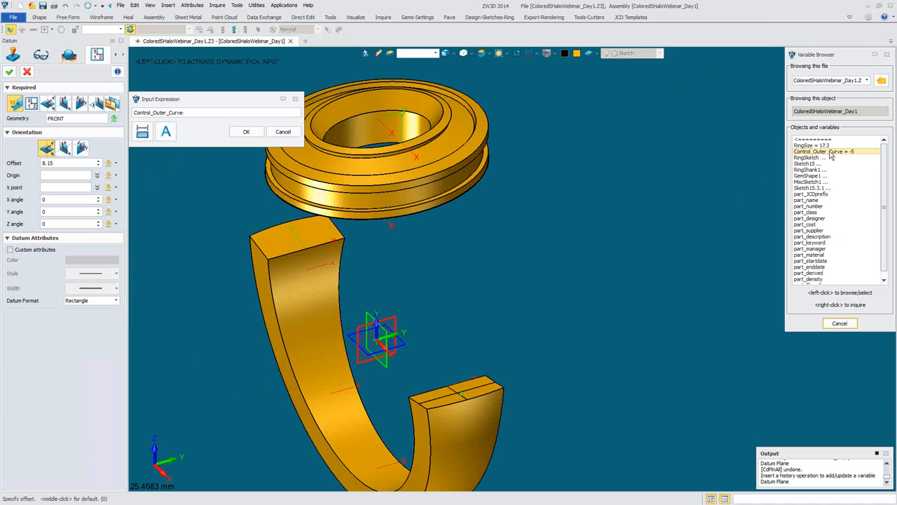
click(245, 131)
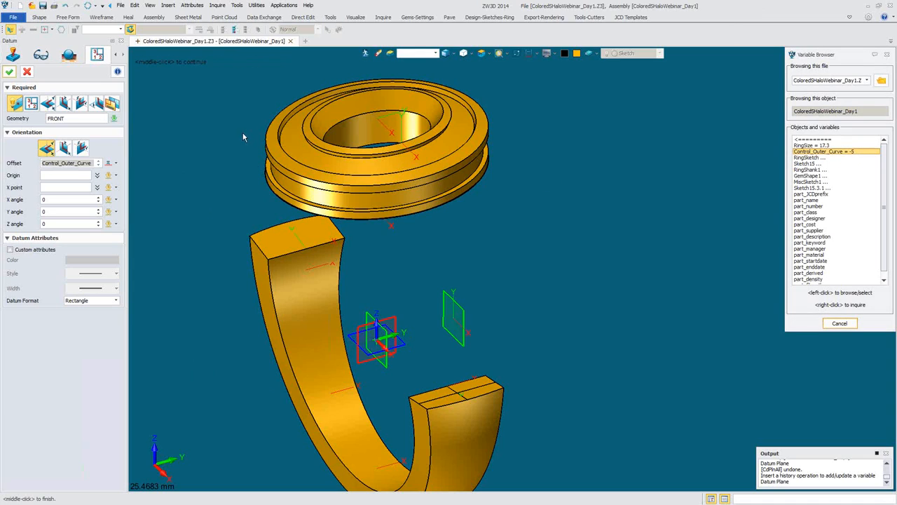
click(9, 71)
Trim the halo's lower rim curve to the offset datum plane driven by Control_Outer_Curve, using Trim to Faces
right_drag(635, 308, 550, 279)
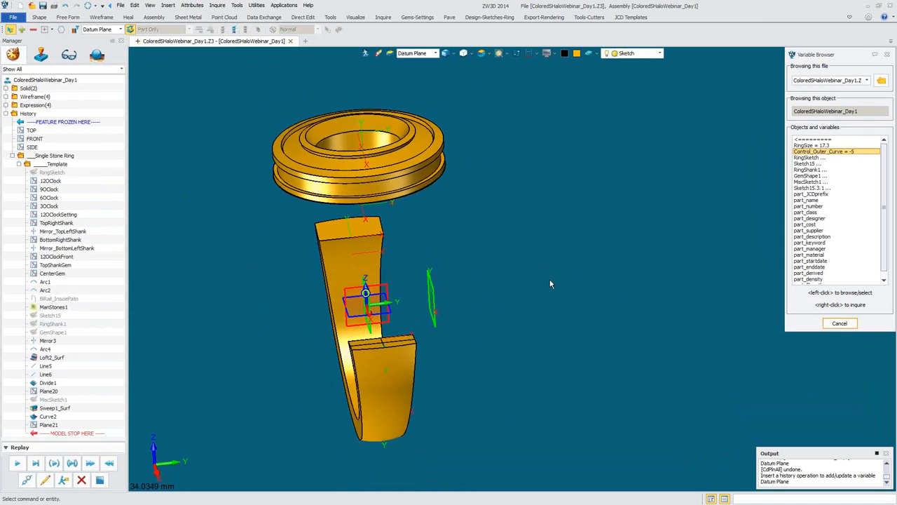
click(101, 17)
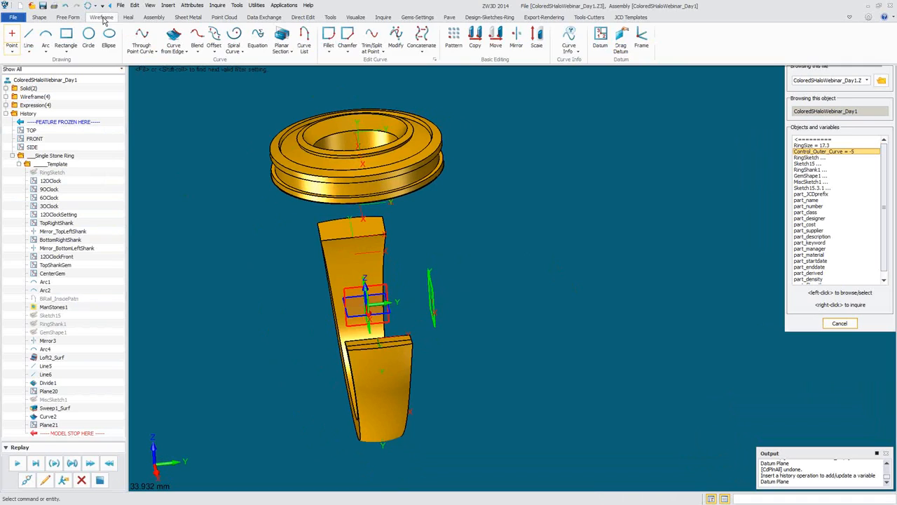
click(372, 53)
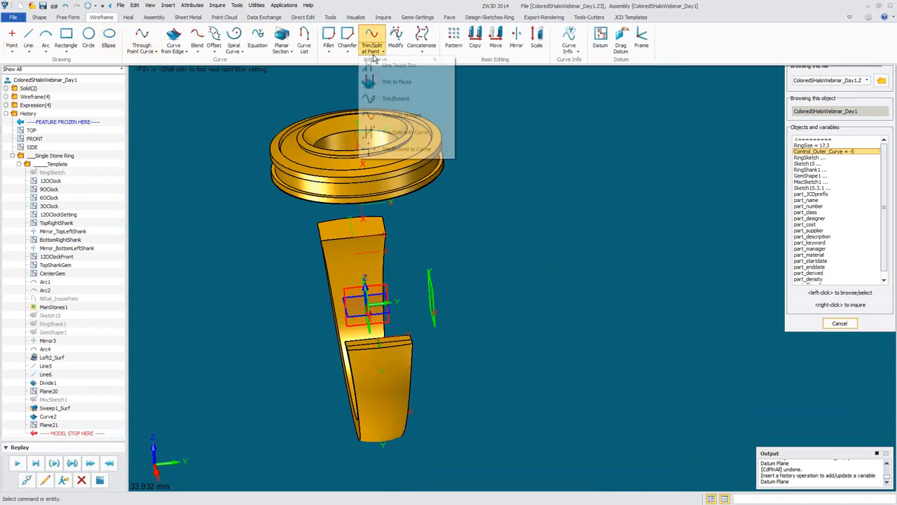
click(386, 83)
click(442, 176)
middle_click(452, 185)
middle_drag(483, 221, 444, 286)
click(429, 295)
scroll(409, 316, up, 4)
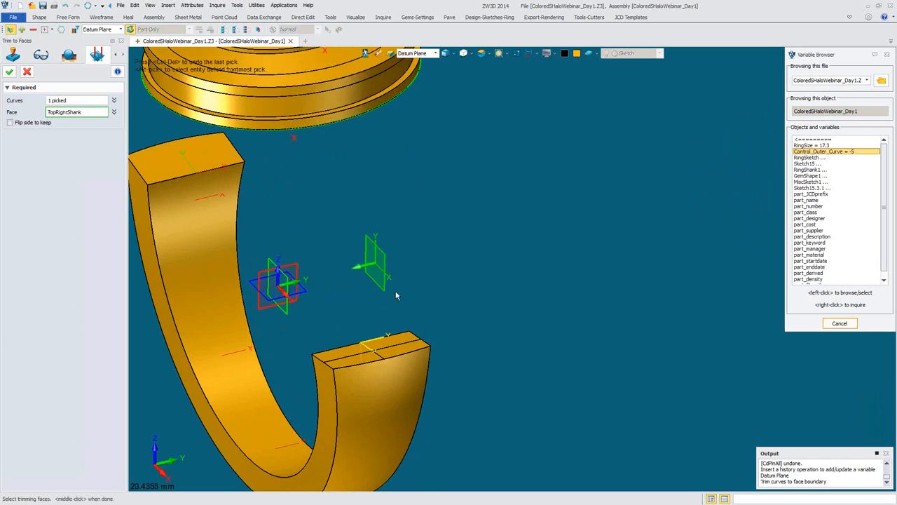
click(268, 278)
scroll(347, 141, down, 4)
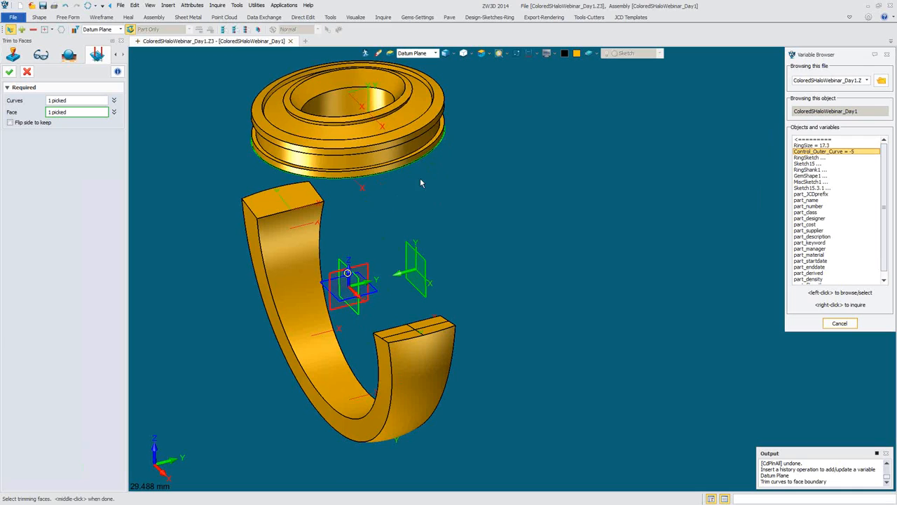
scroll(420, 177, down, 2)
scroll(421, 183, up, 3)
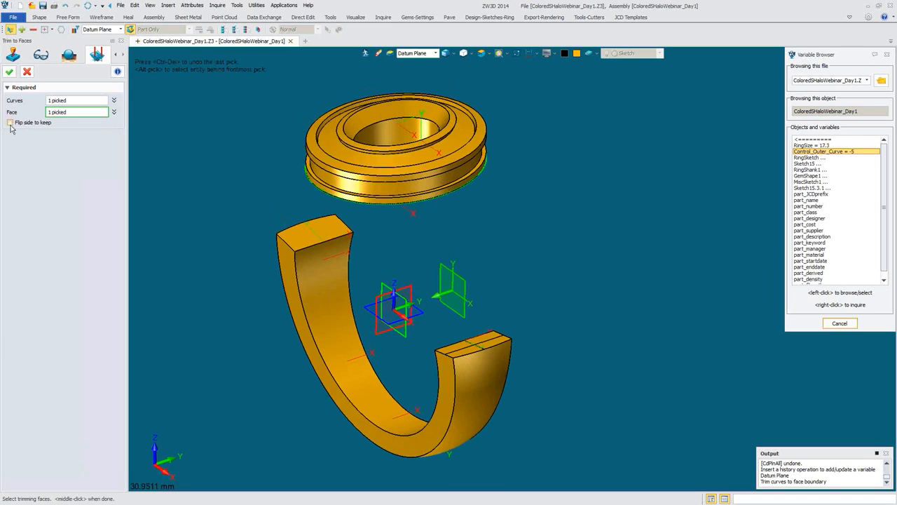
click(9, 72)
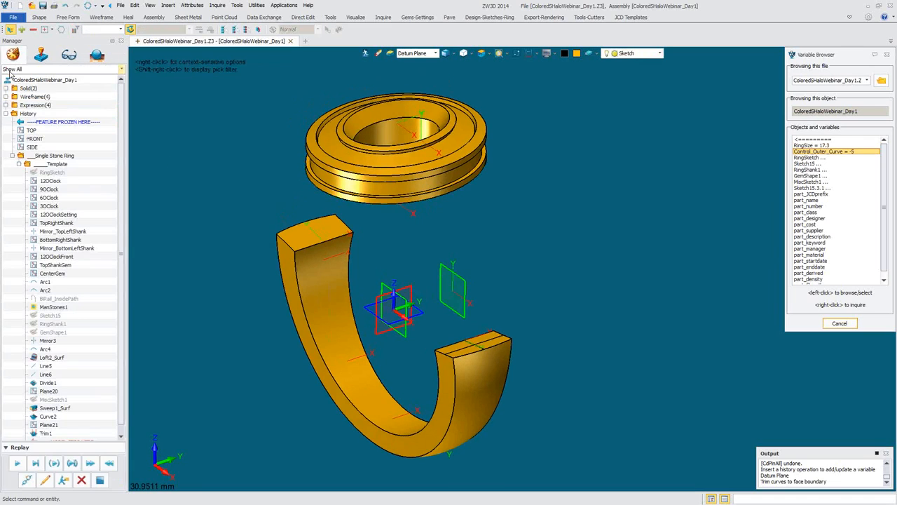
Set the pick filter to Curve and change the line color of the trimmed rim curve to red
right_drag(465, 190, 425, 189)
scroll(477, 208, up, 3)
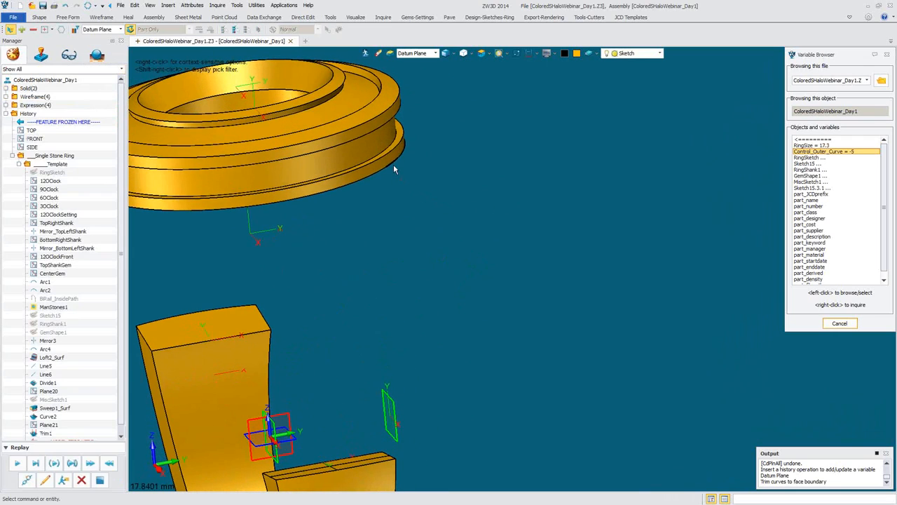
shift+right_click(440, 176)
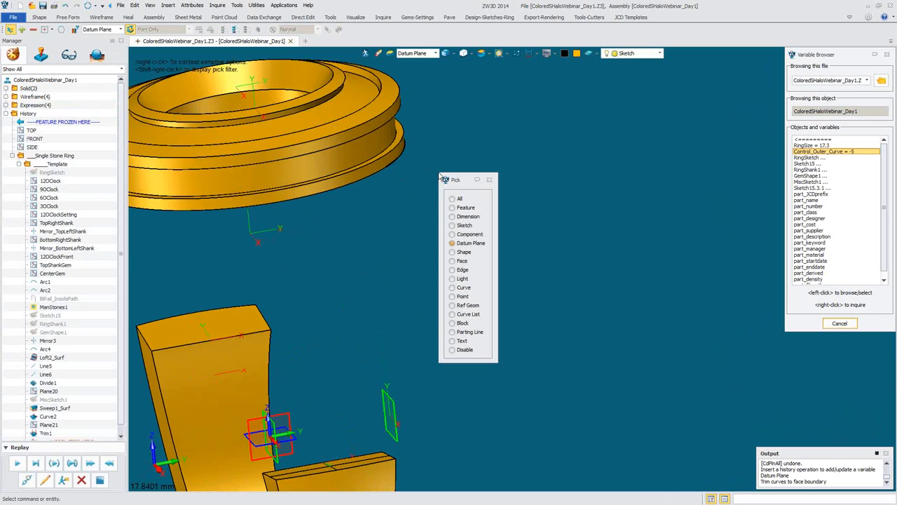
click(465, 287)
right_click(396, 146)
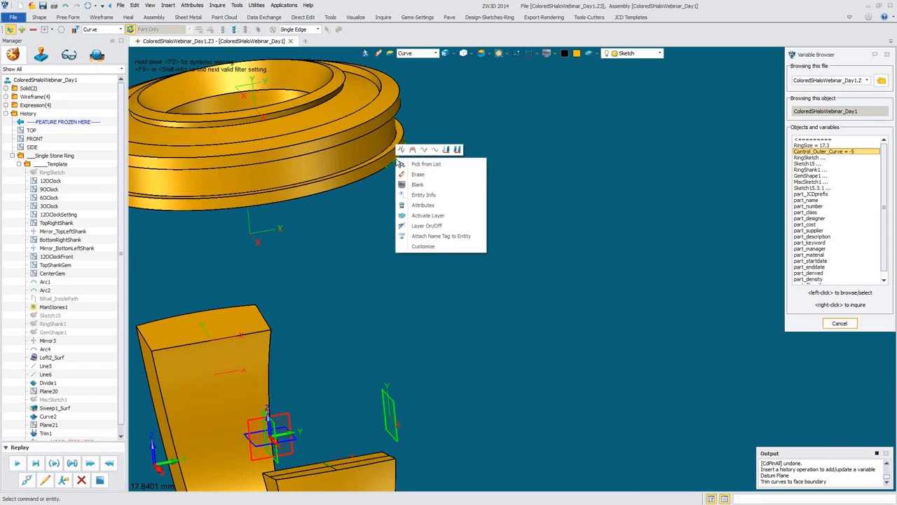
click(423, 205)
click(837, 78)
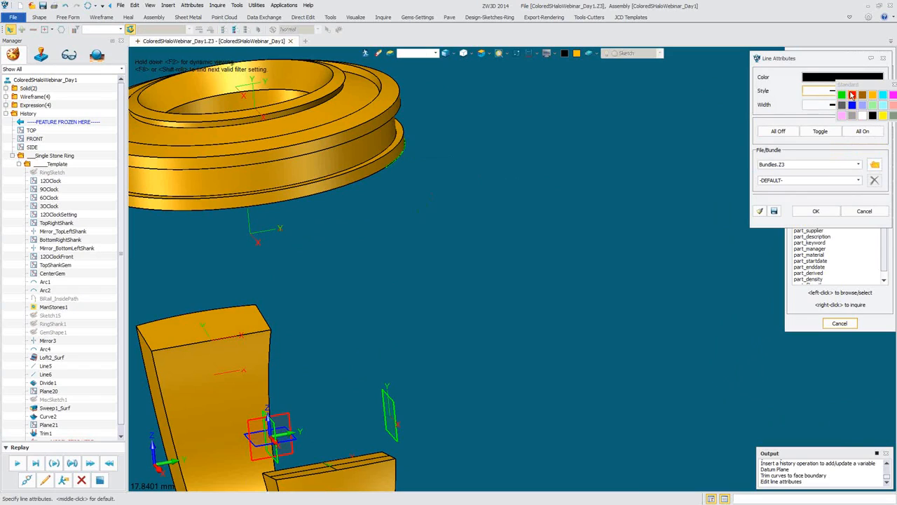
click(851, 94)
click(851, 91)
click(838, 181)
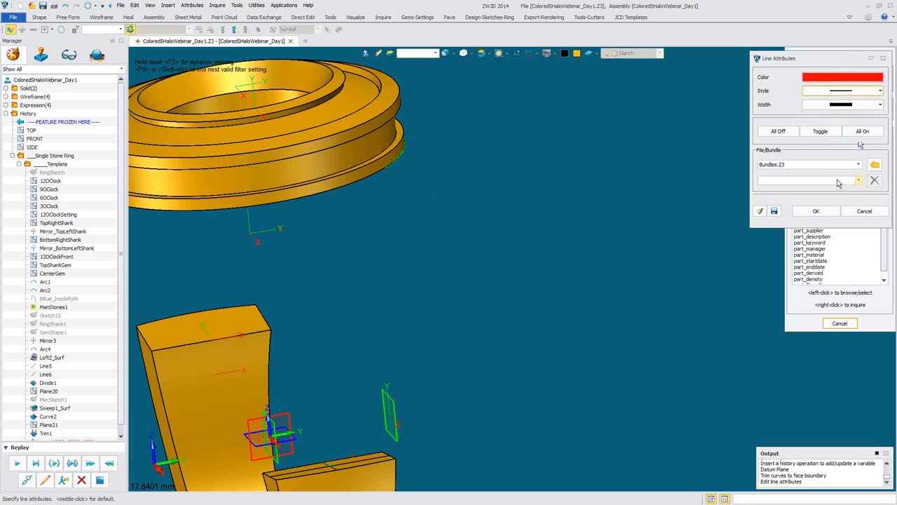
click(816, 211)
Set the default line attributes for new geometry to red with a medium-thick line width
right_drag(553, 213, 522, 211)
scroll(527, 213, down, 2)
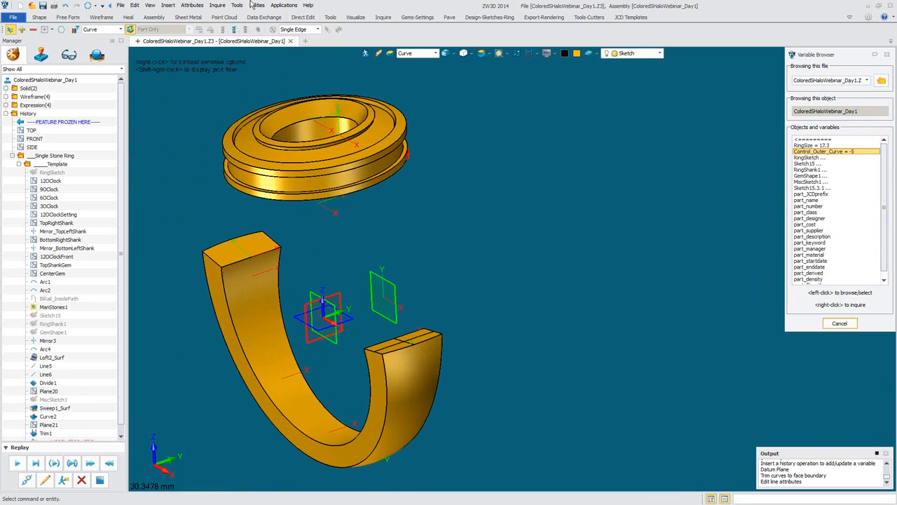
click(192, 5)
click(198, 61)
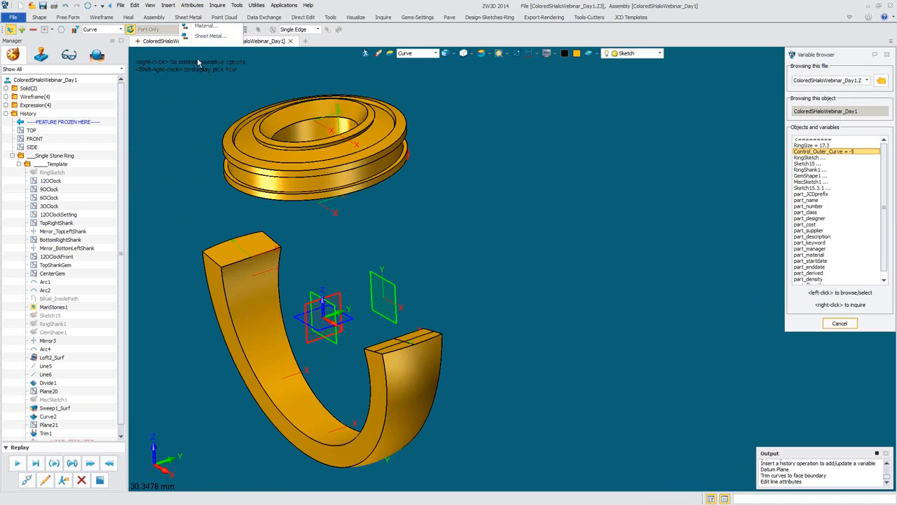
click(839, 77)
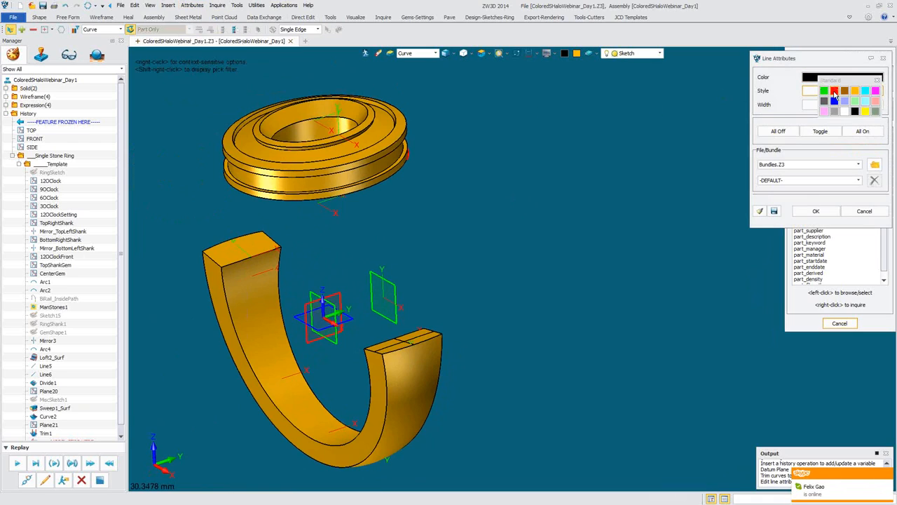
click(834, 94)
click(833, 104)
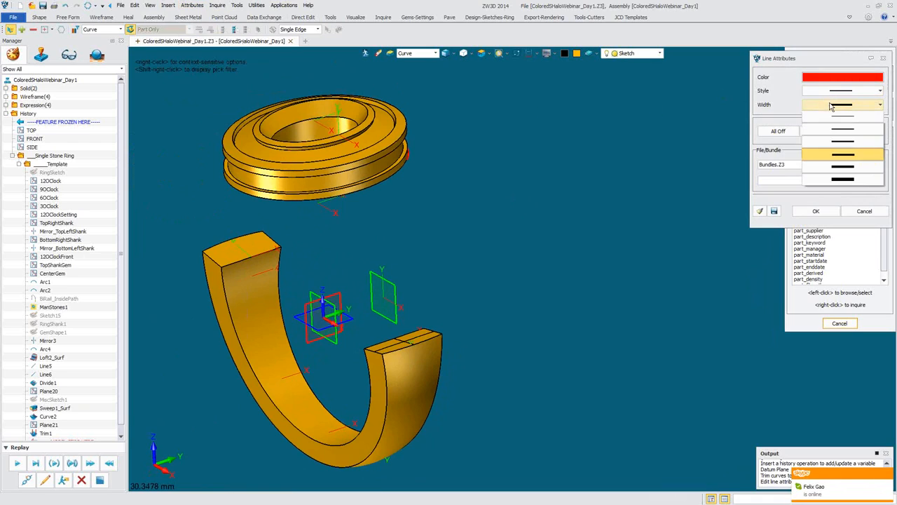
click(839, 154)
click(816, 211)
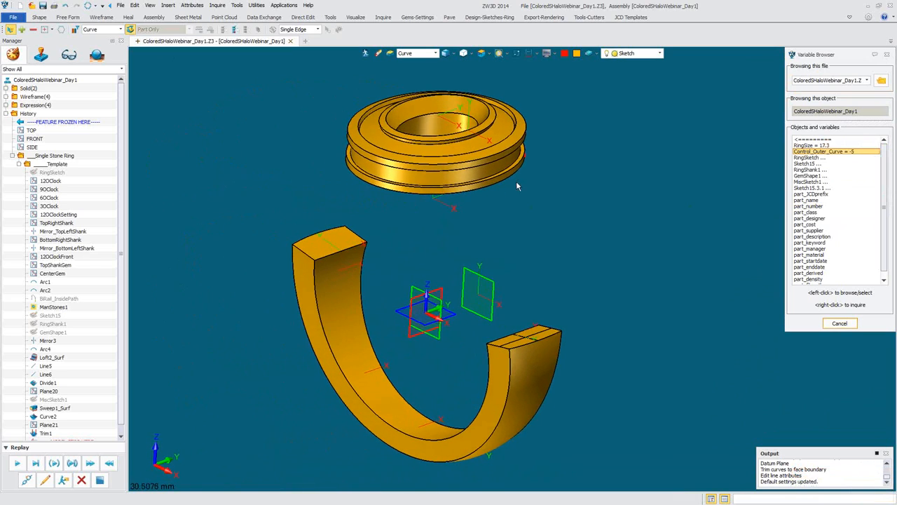
Move the Variable Browser closer to the model and show the ring in isometric view
drag(848, 58, 754, 85)
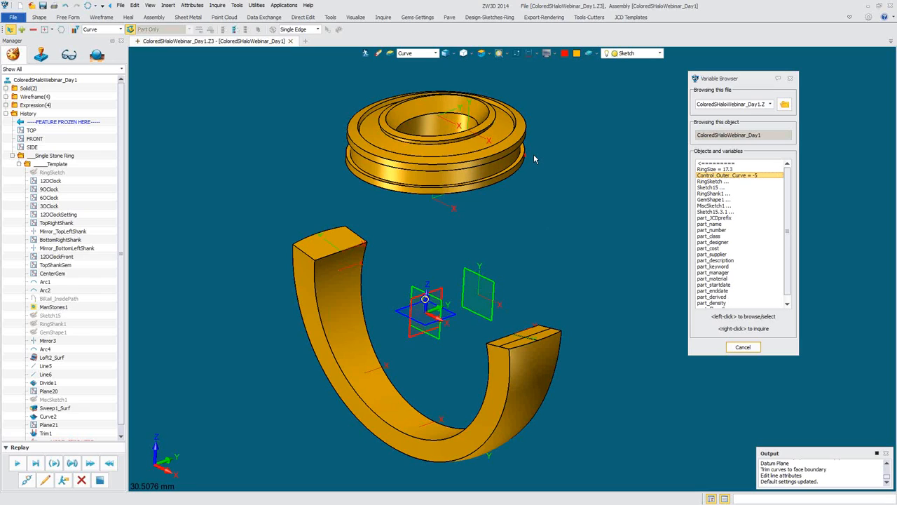
right_drag(534, 155, 530, 181)
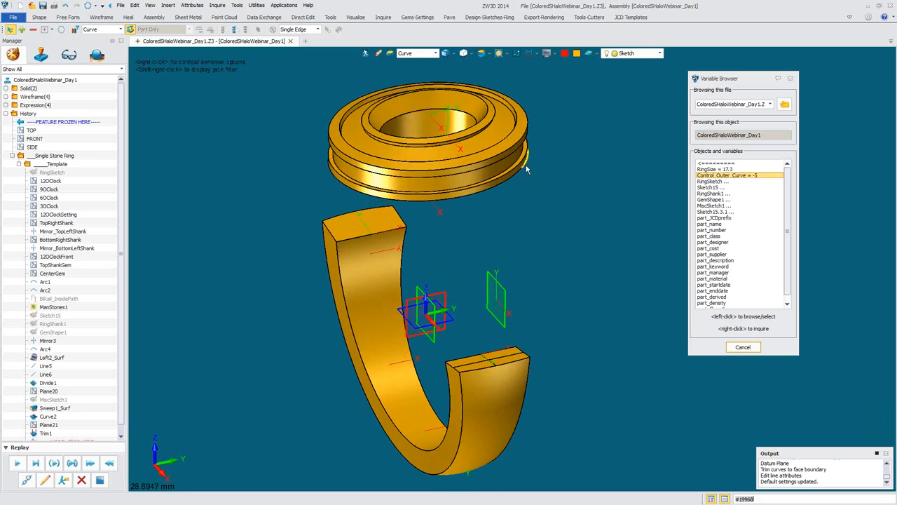
key(ctrl+i)
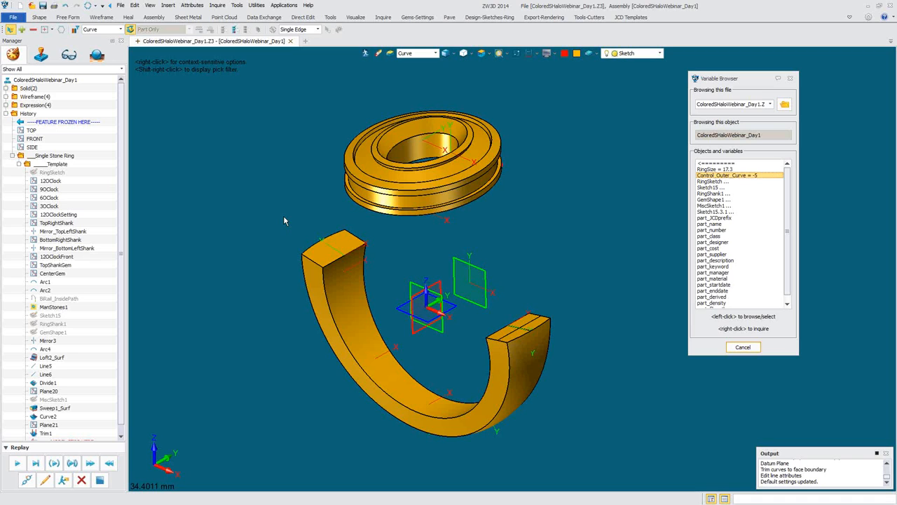
Try to insert a datum plane based on the red trimmed rim curve, with the pick filter set to Curve
right_click(284, 221)
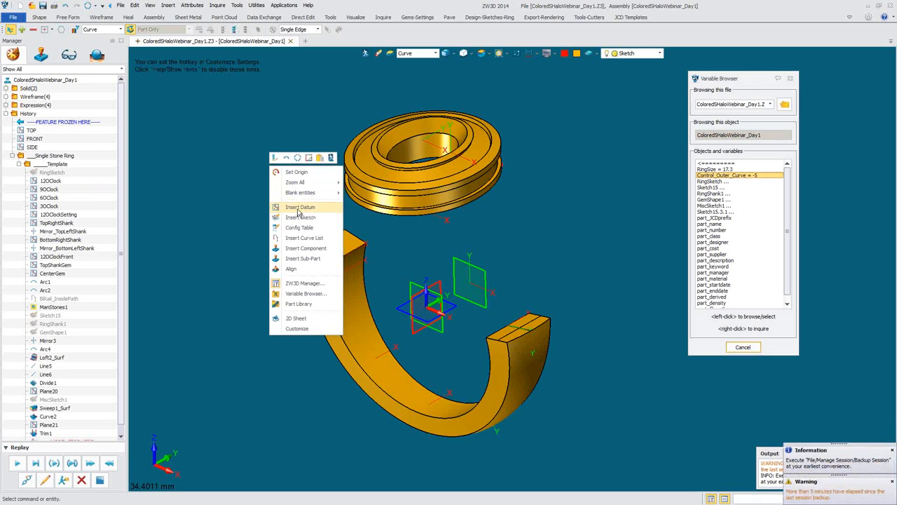
click(298, 210)
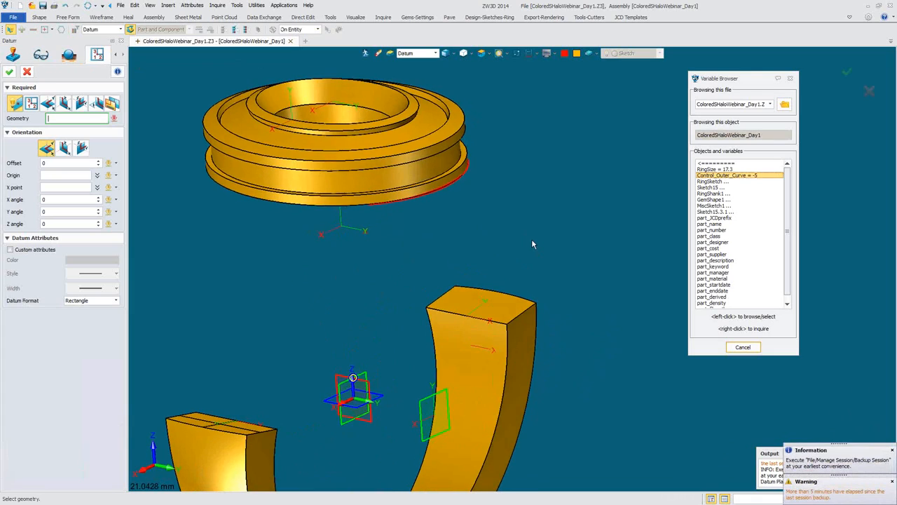
click(419, 79)
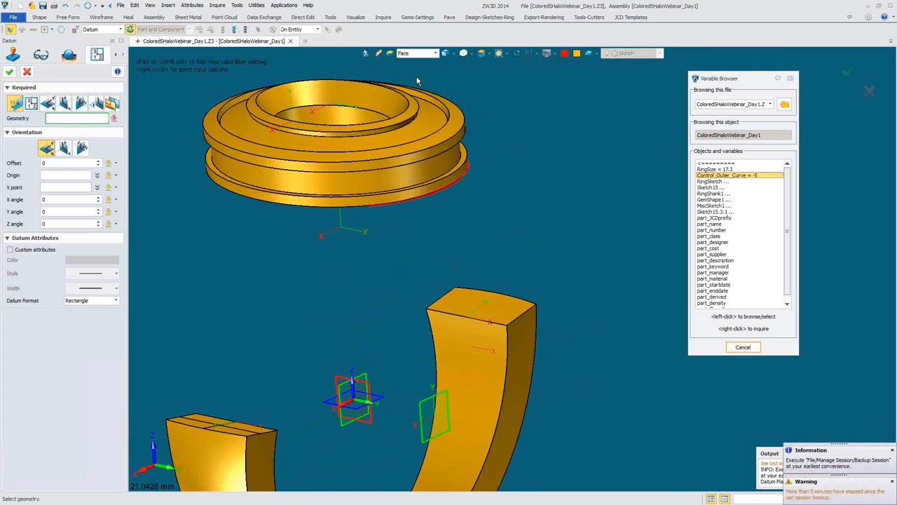
click(419, 54)
click(420, 75)
click(454, 188)
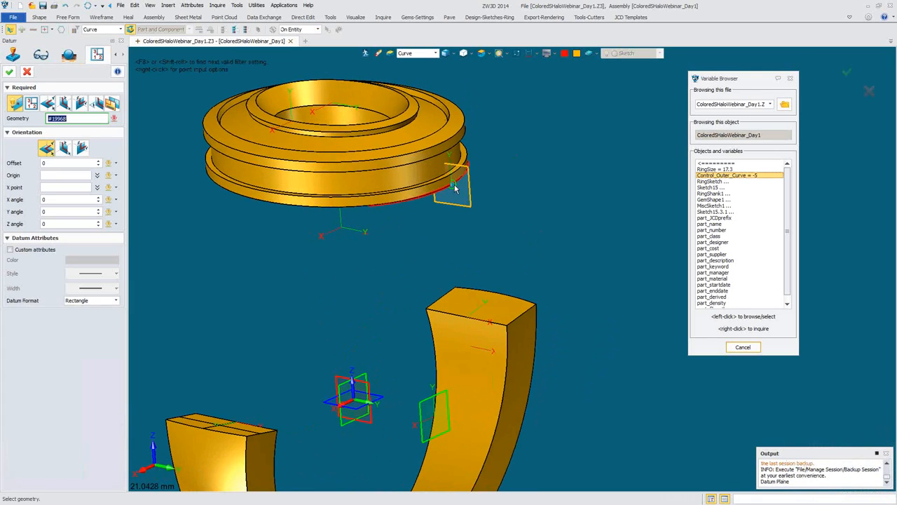
scroll(454, 232, down, 2)
mouse_move(458, 232)
right_down()
mouse_move(442, 211)
mouse_move(396, 199)
mouse_move(429, 198)
right_up()
click(74, 176)
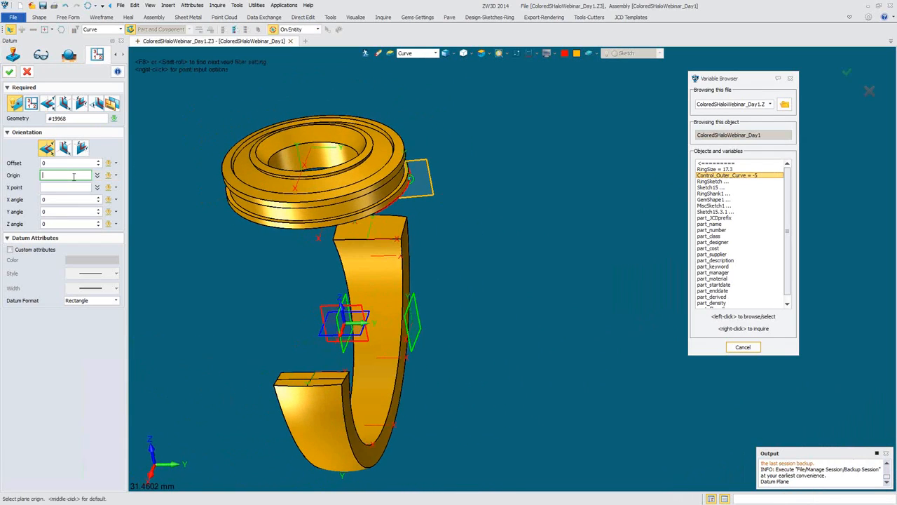
right_drag(145, 158, 311, 250)
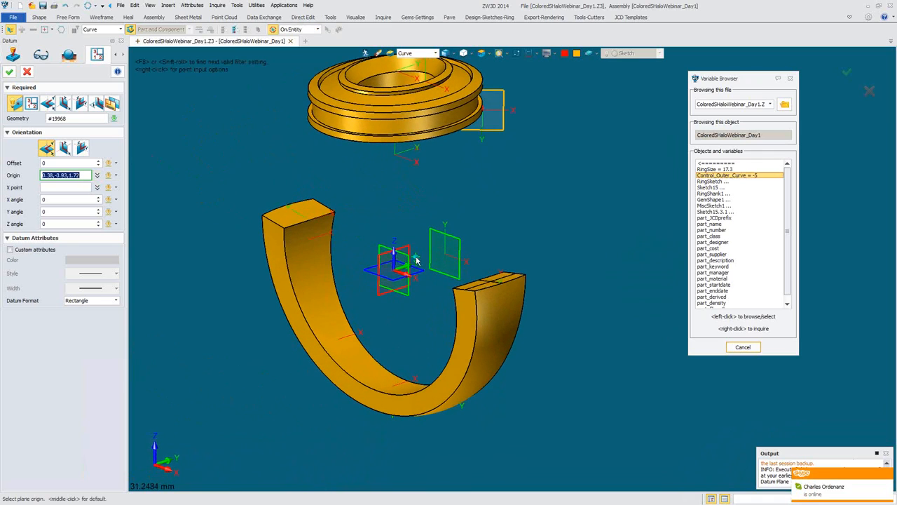
Insert a YZ datum plane with its origin at the curve-surface intersection of the red rim curve and the SIDE datum, using the X-Y axes format
click(81, 103)
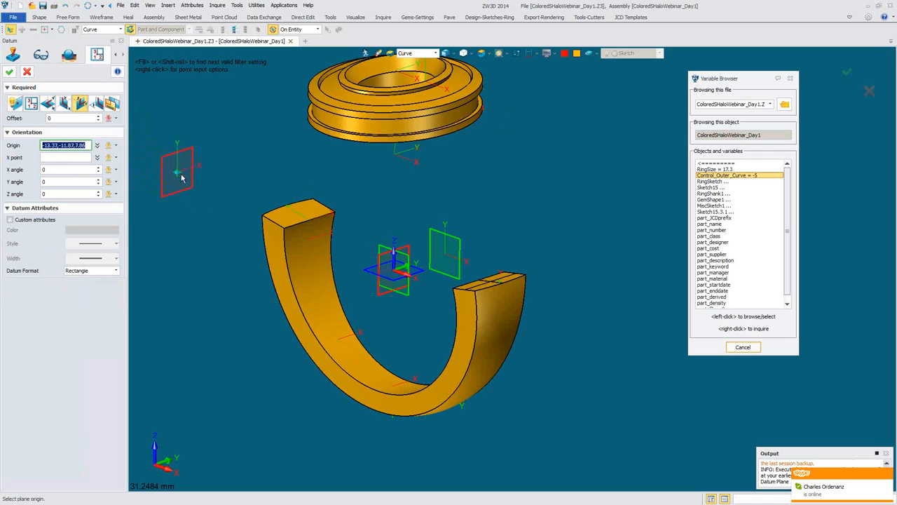
right_click(249, 160)
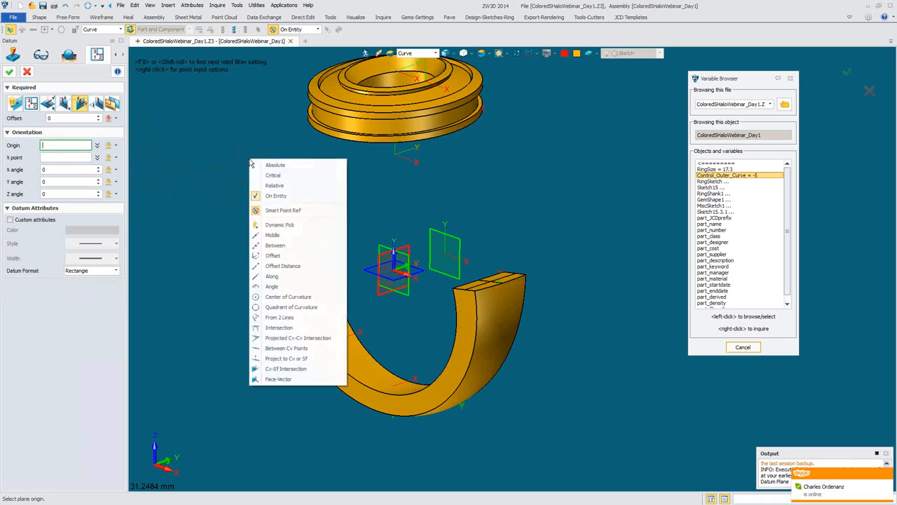
click(294, 369)
middle_drag(392, 281, 419, 139)
click(419, 139)
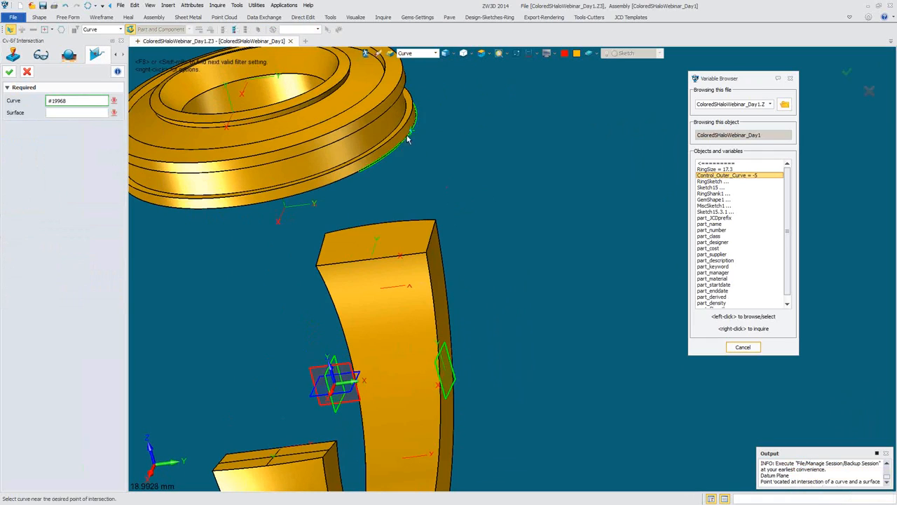
click(319, 377)
middle_drag(300, 311, 305, 160)
right_drag(305, 159, 455, 221)
scroll(463, 199, down, 2)
click(106, 273)
click(103, 282)
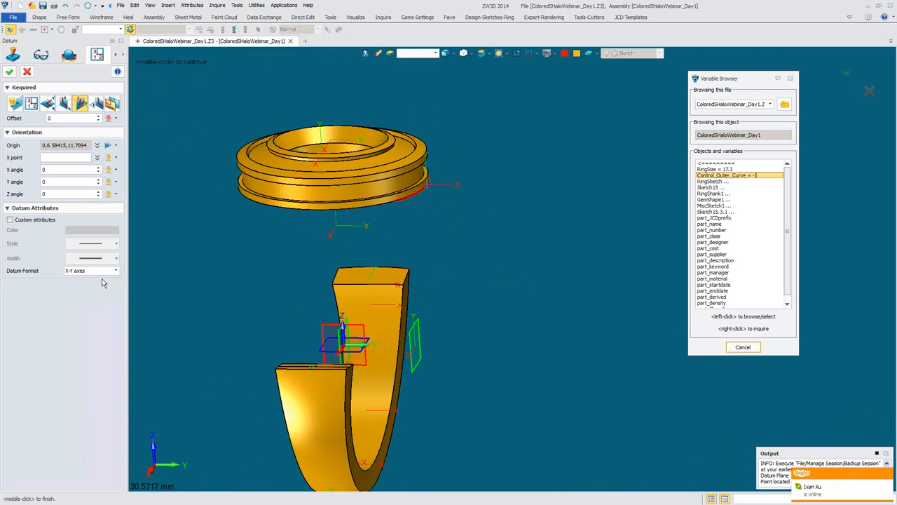
click(9, 73)
Measure the length of the dividing line on the shank's end face
right_drag(251, 255, 414, 293)
scroll(415, 292, up, 5)
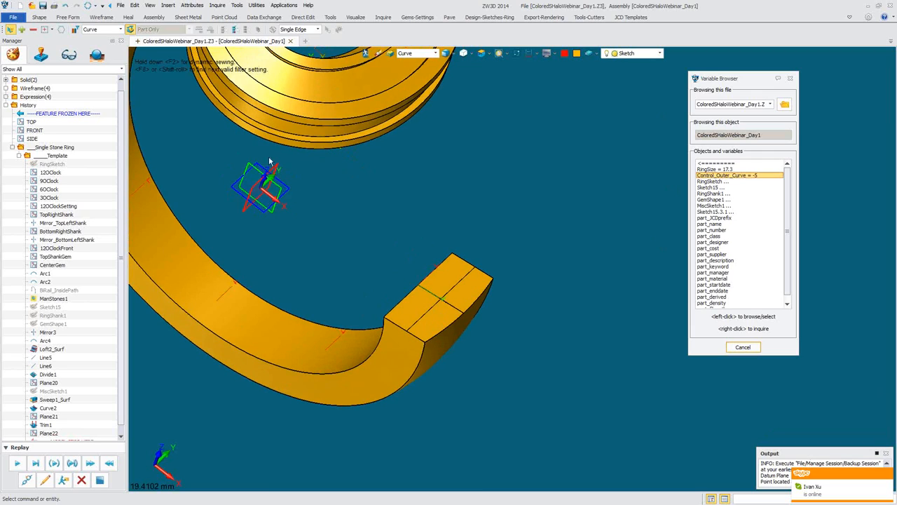
click(217, 5)
click(232, 32)
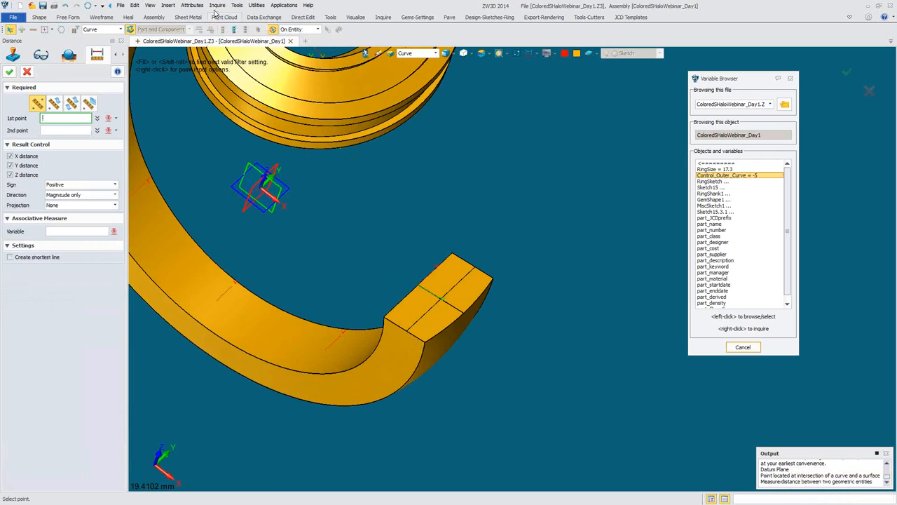
click(218, 5)
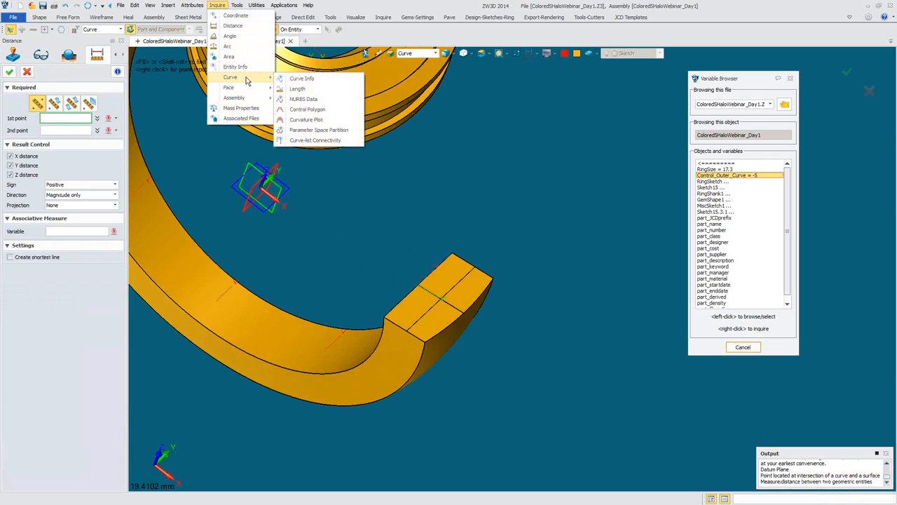
click(298, 87)
click(425, 320)
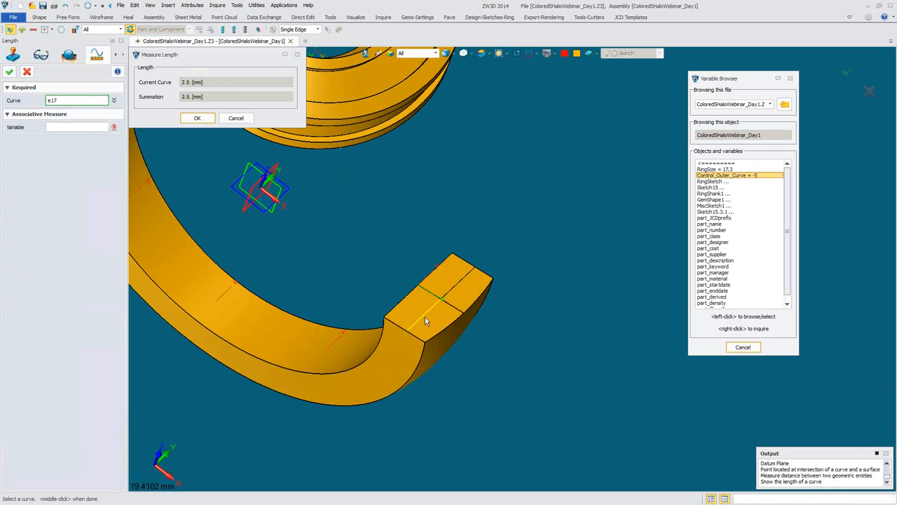
click(448, 311)
click(235, 118)
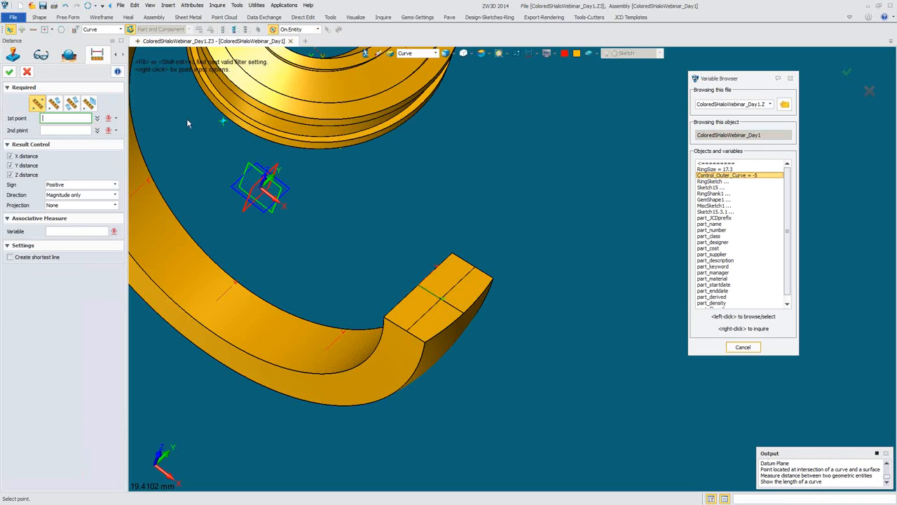
Leave the distance measurement and create the variable Control_TopCrossover_Angle with the expression 20
click(27, 73)
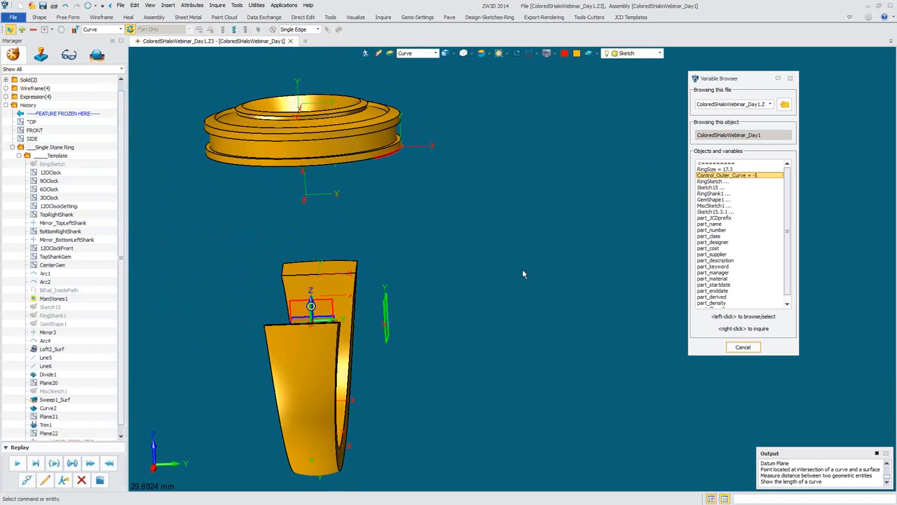
middle_drag(492, 261, 445, 240)
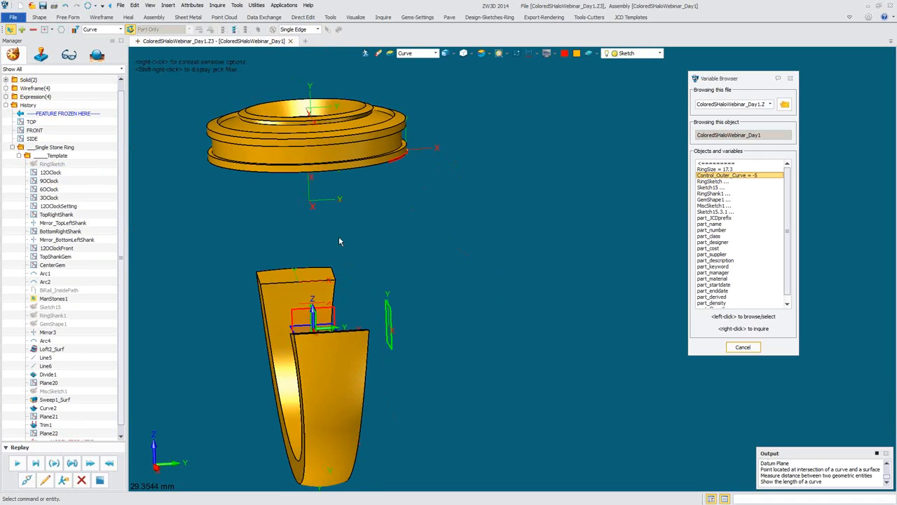
middle_drag(338, 242, 352, 241)
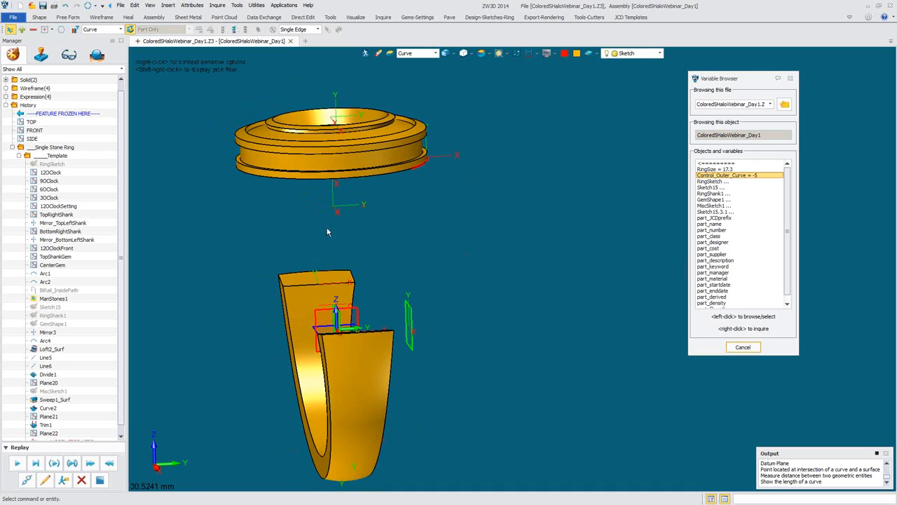
click(169, 5)
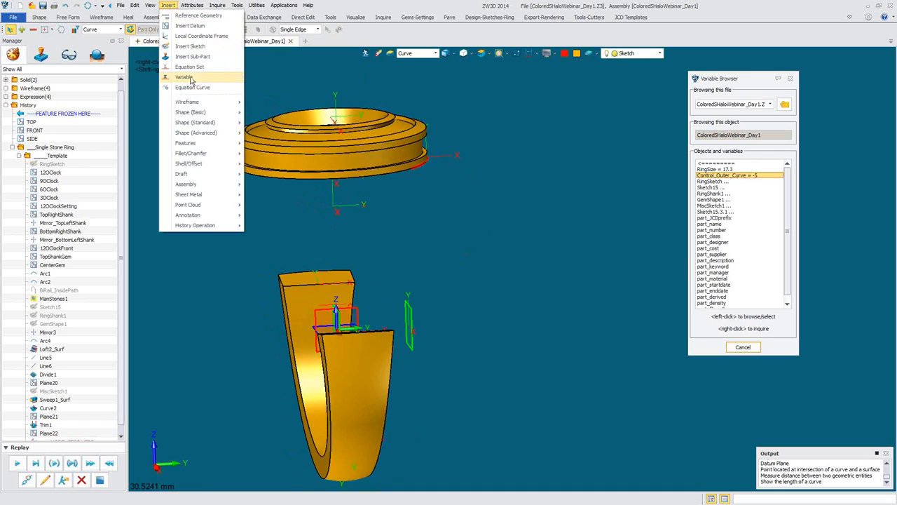
click(189, 79)
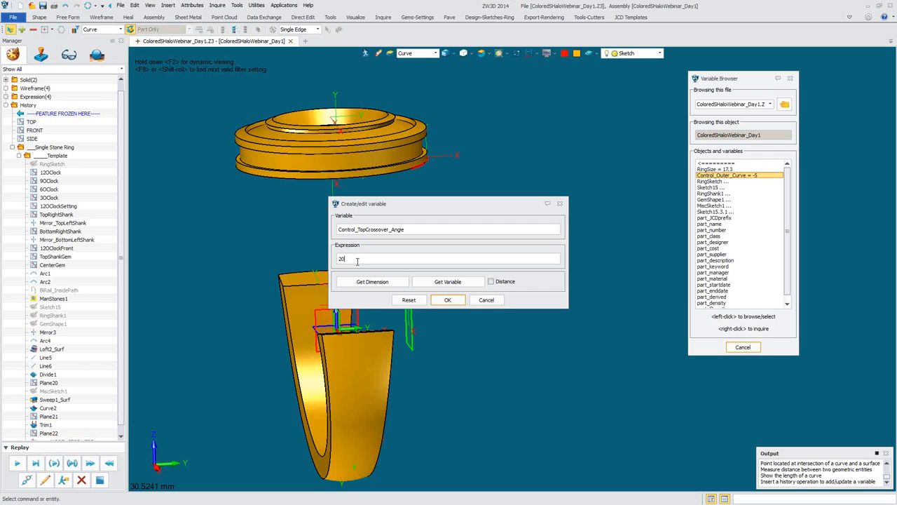
click(446, 300)
middle_drag(367, 278, 403, 237)
right_drag(404, 237, 401, 226)
middle_drag(400, 225, 313, 219)
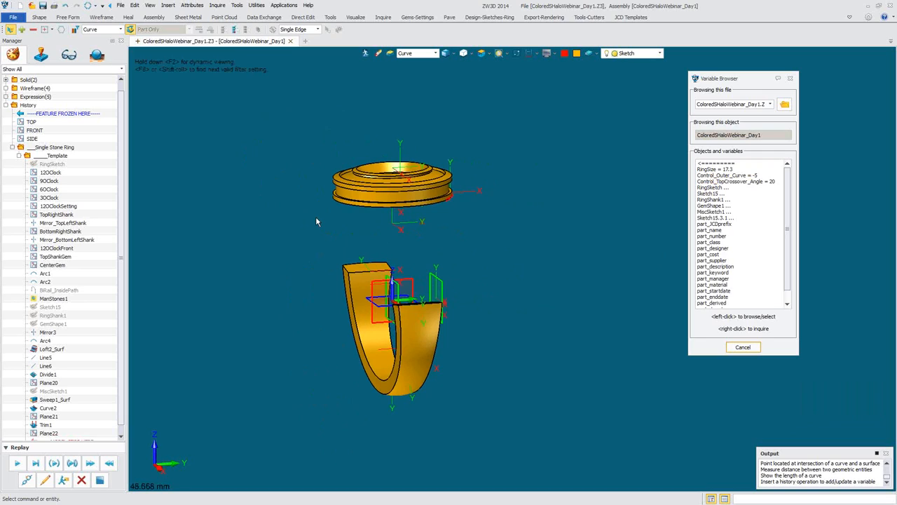
scroll(401, 226, up, 3)
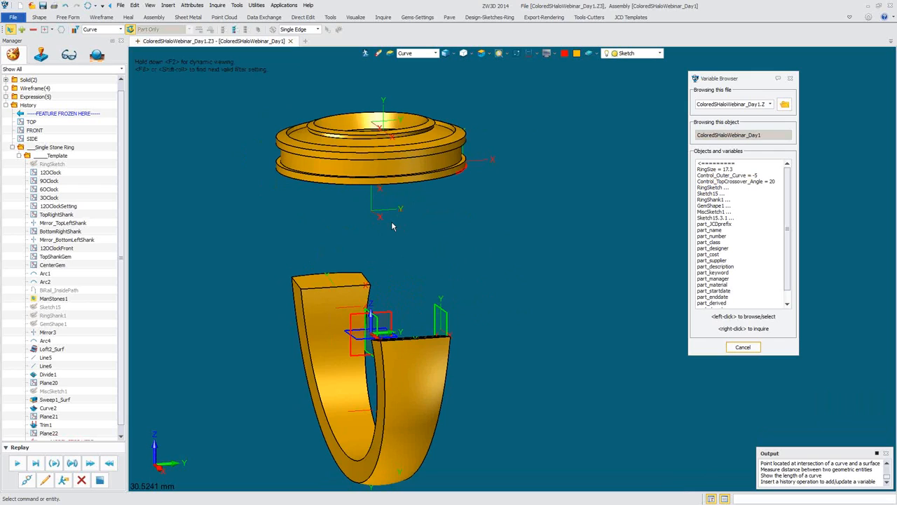
click(101, 17)
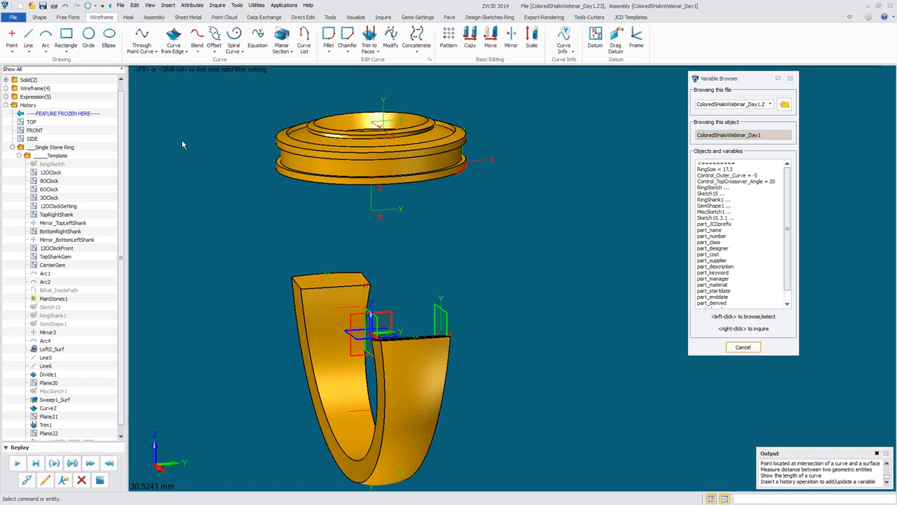
click(197, 39)
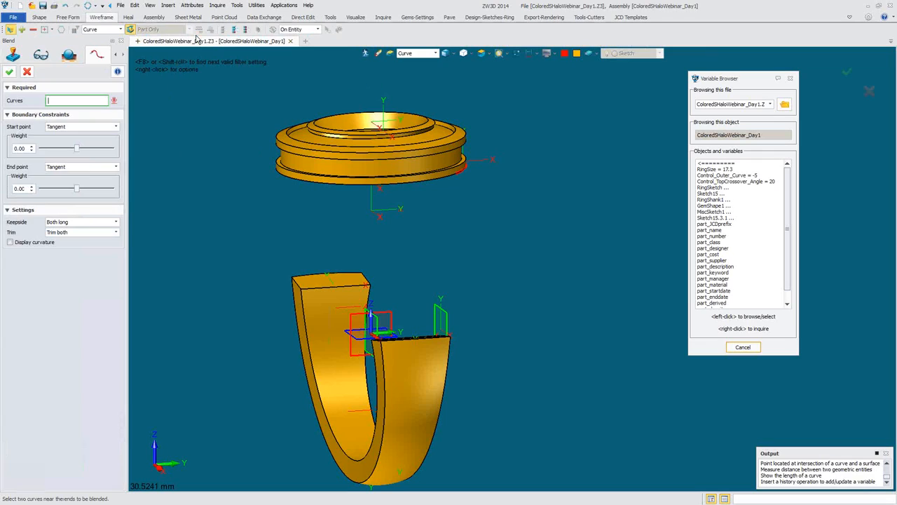
click(27, 71)
Start a Through Point Curve with curvature display on, using the Edge pick filter and critical-point snapping
click(103, 17)
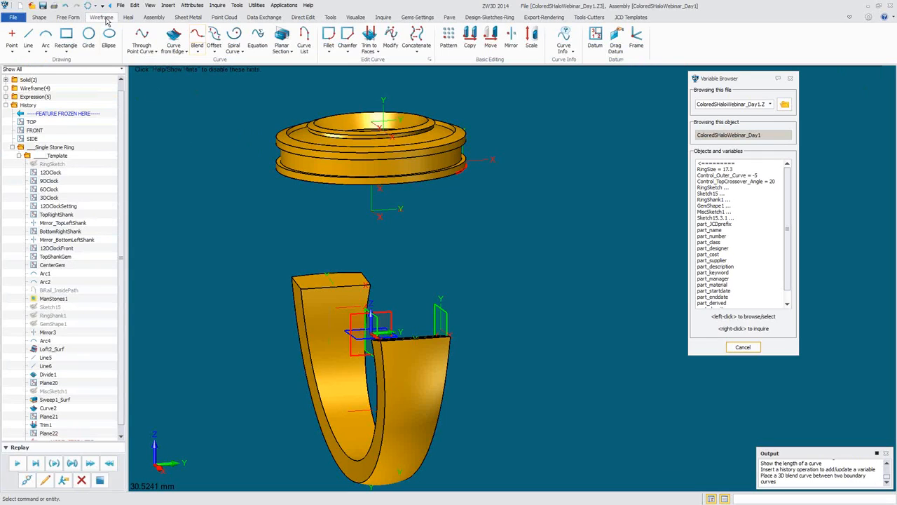
click(146, 46)
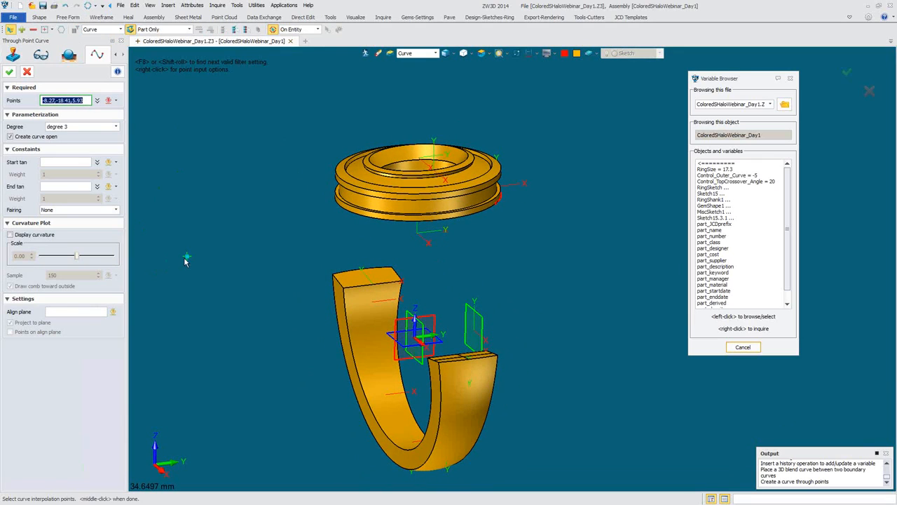
click(10, 235)
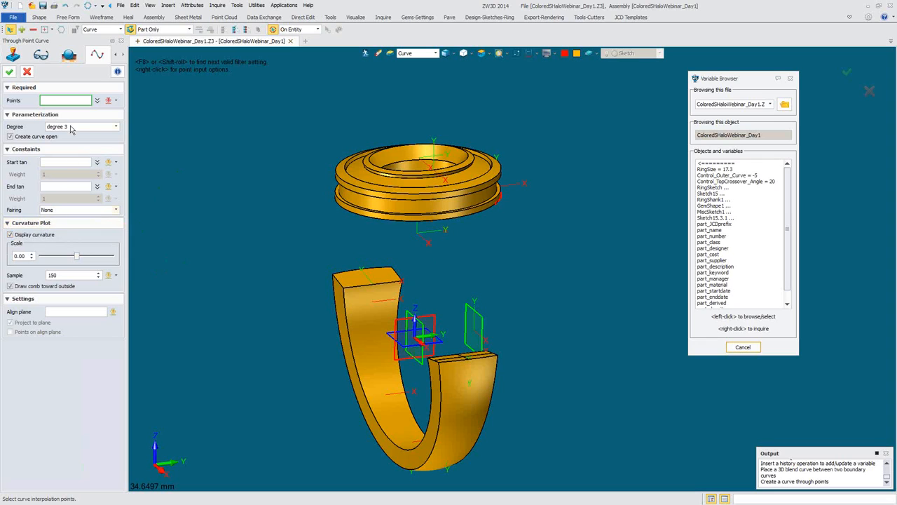
right_drag(322, 188, 460, 232)
middle_drag(460, 232, 457, 265)
scroll(456, 265, up, 1)
click(414, 54)
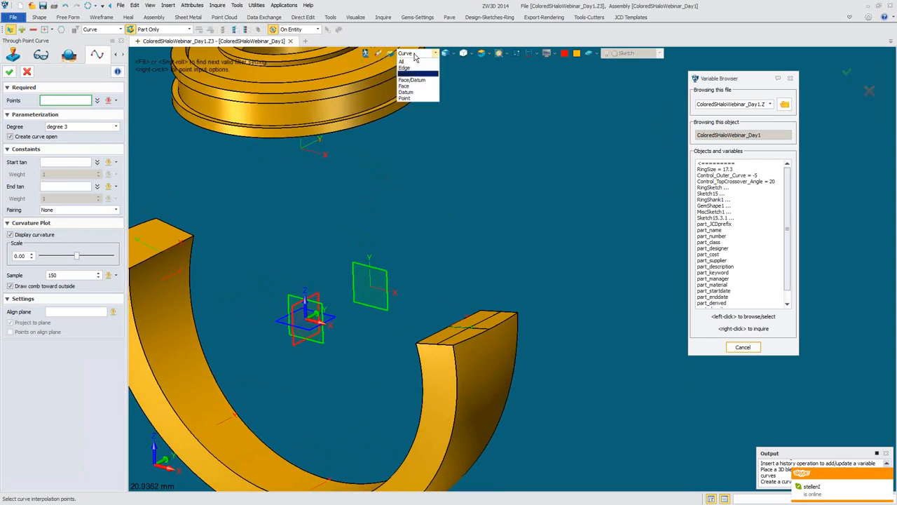
click(405, 68)
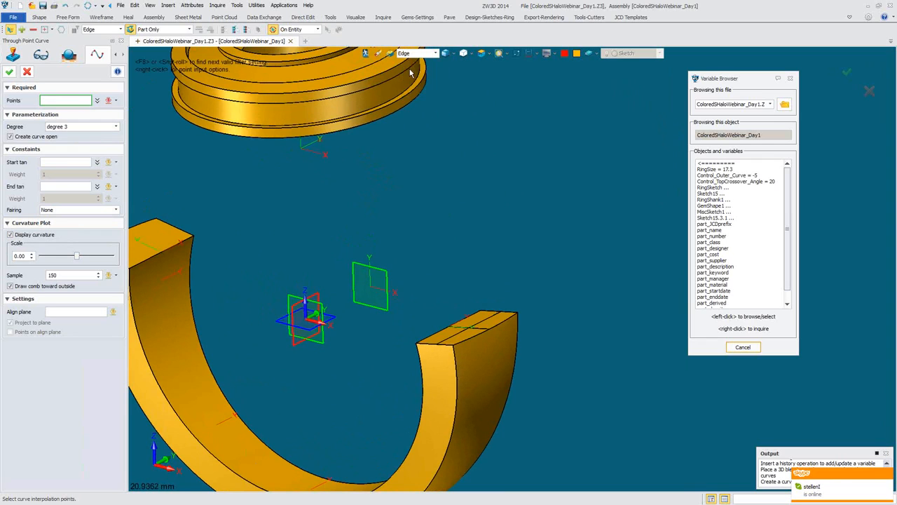
right_drag(495, 160, 505, 251)
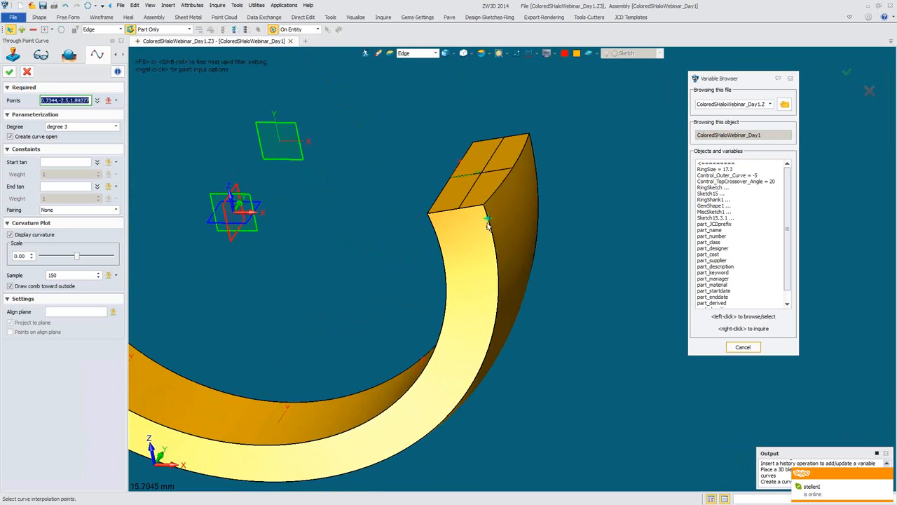
right_click(559, 149)
click(586, 161)
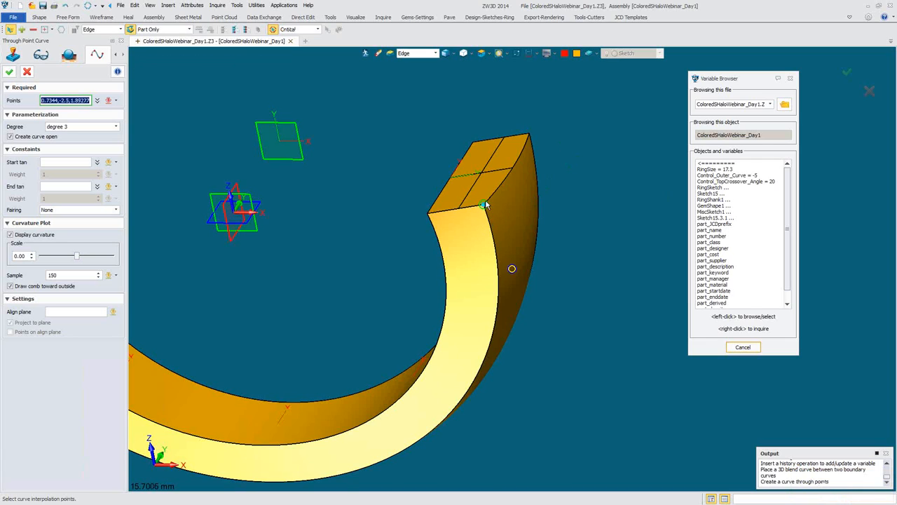
Pick the outer corner of the shank's divided end face as the curve's first point
scroll(485, 204, up, 3)
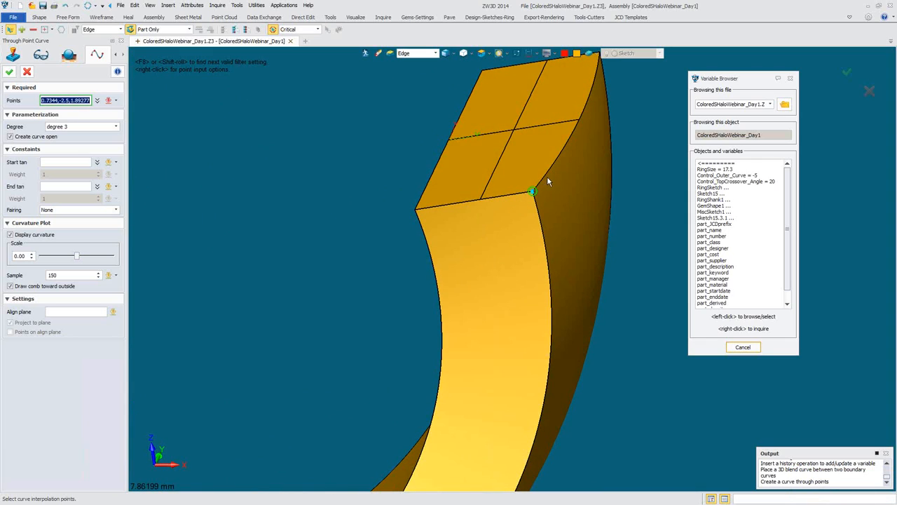
middle_drag(547, 187, 320, 173)
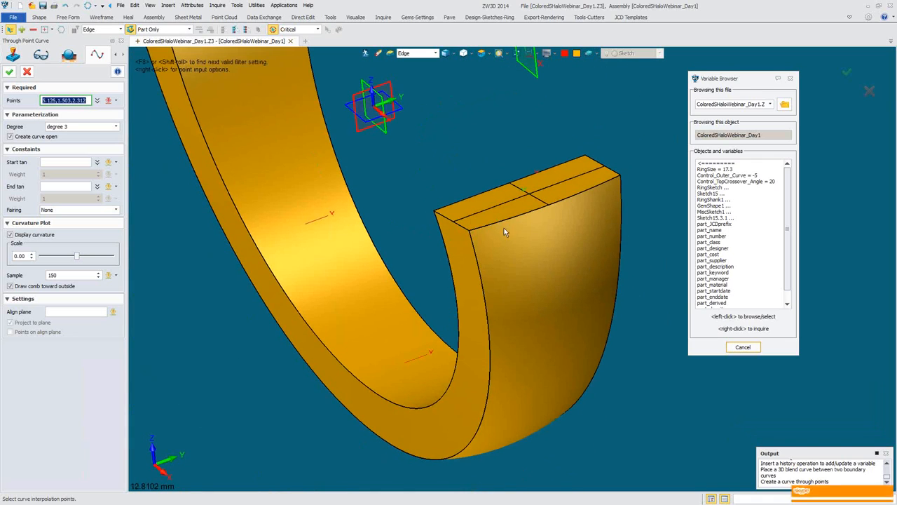
right_drag(445, 242, 471, 247)
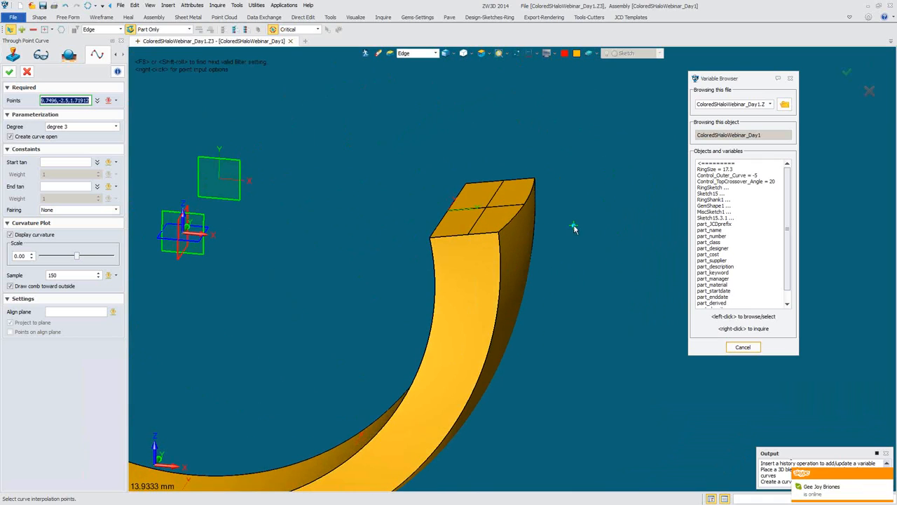
right_drag(568, 160, 455, 265)
scroll(454, 265, up, 5)
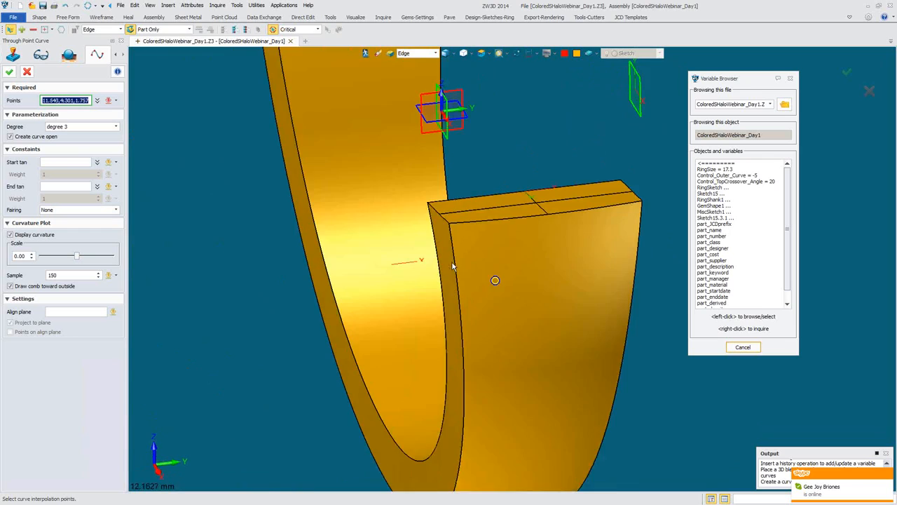
click(449, 250)
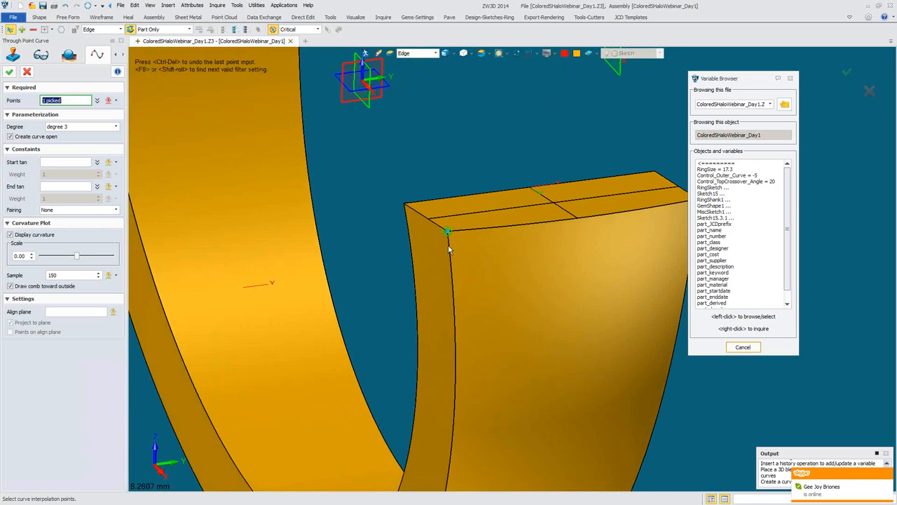
Switch the pick filter to Curve and place the second point at the near end of the red halo rim curve
scroll(446, 297, down, 5)
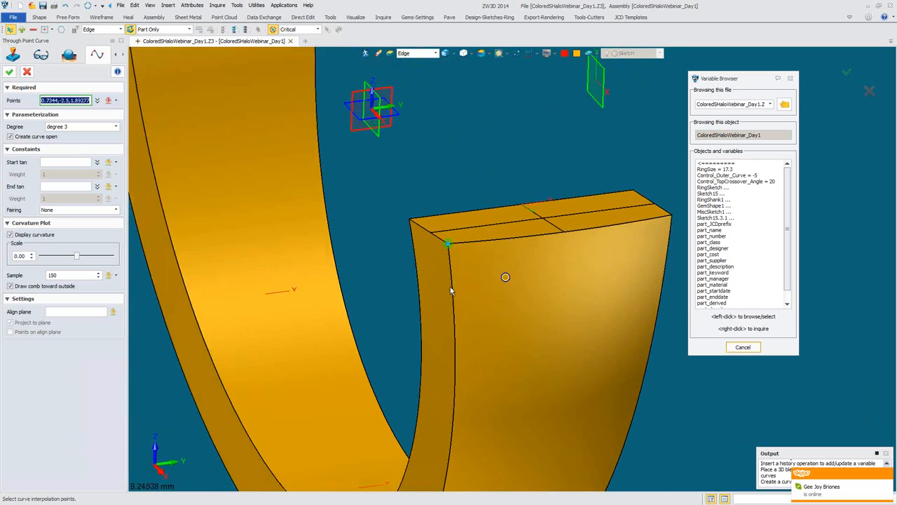
right_drag(494, 237, 517, 234)
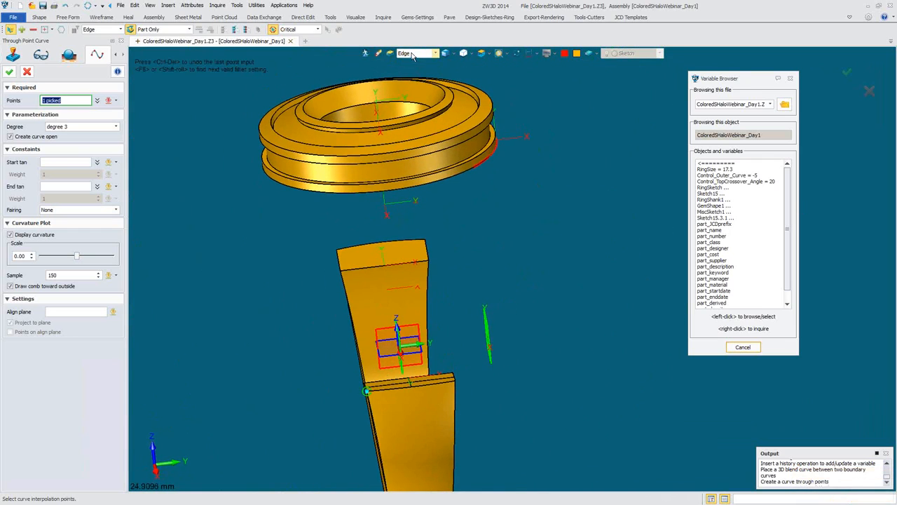
click(433, 54)
click(412, 78)
scroll(502, 177, up, 8)
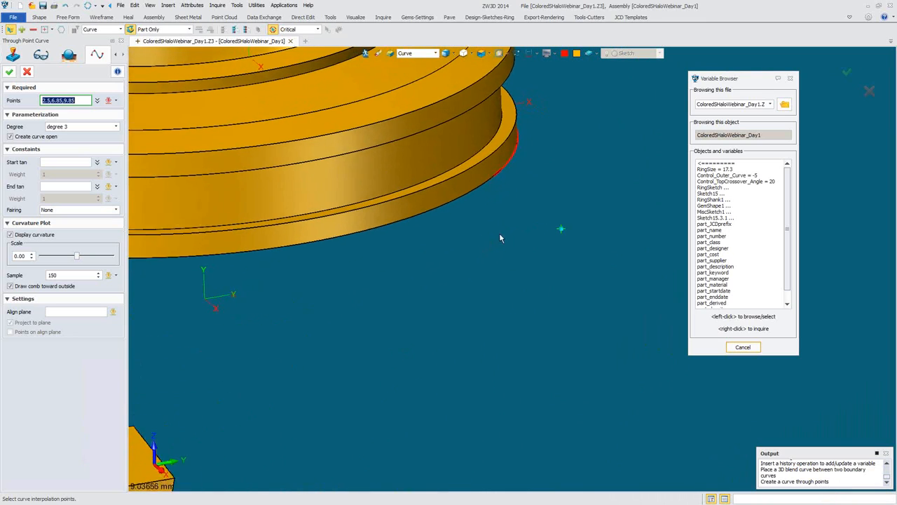
click(496, 175)
scroll(515, 246, down, 8)
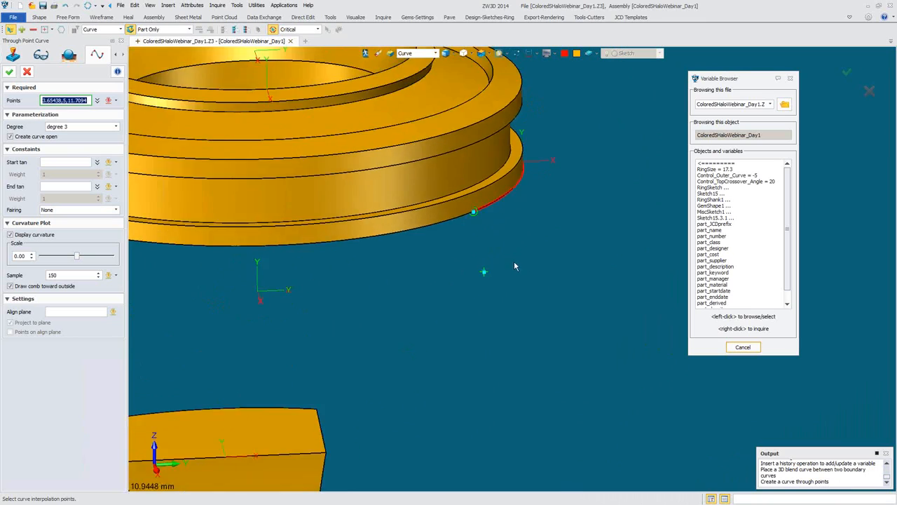
Set the through-point curve to degree 2 and finish picking its points
click(99, 127)
click(97, 130)
click(97, 131)
click(96, 140)
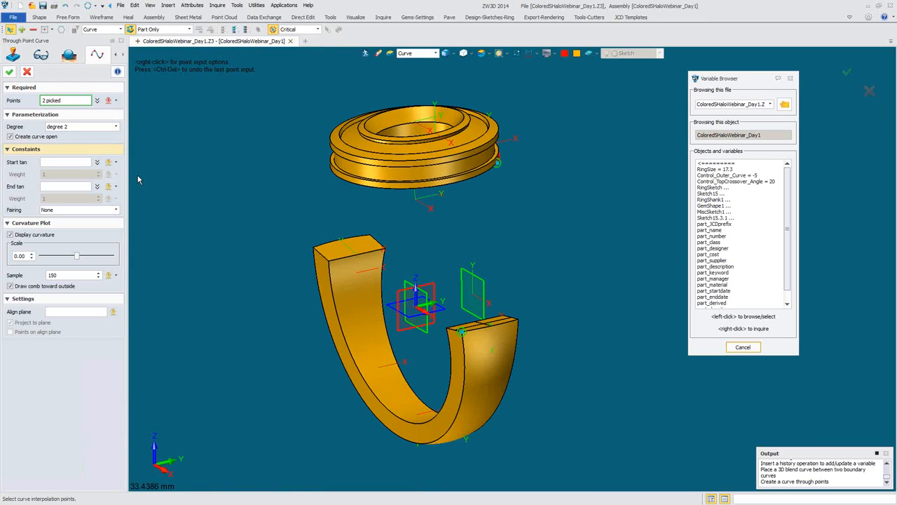
click(276, 108)
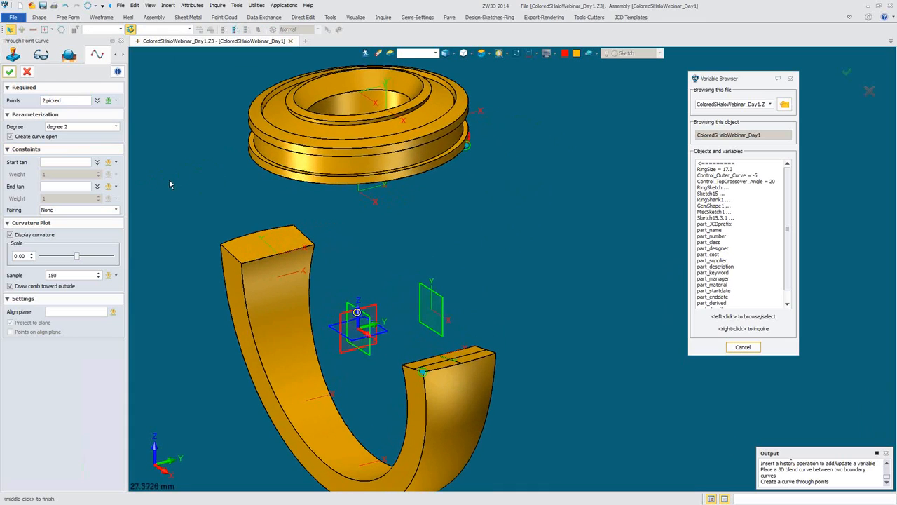
Make the curve's start tangent to the shank's outer side edge at the corner point, directed upward toward the halo
click(67, 161)
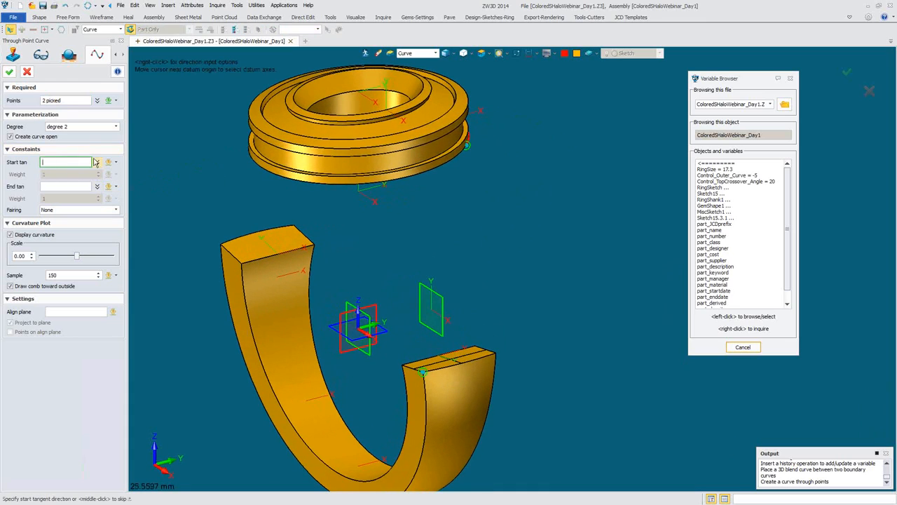
right_click(173, 147)
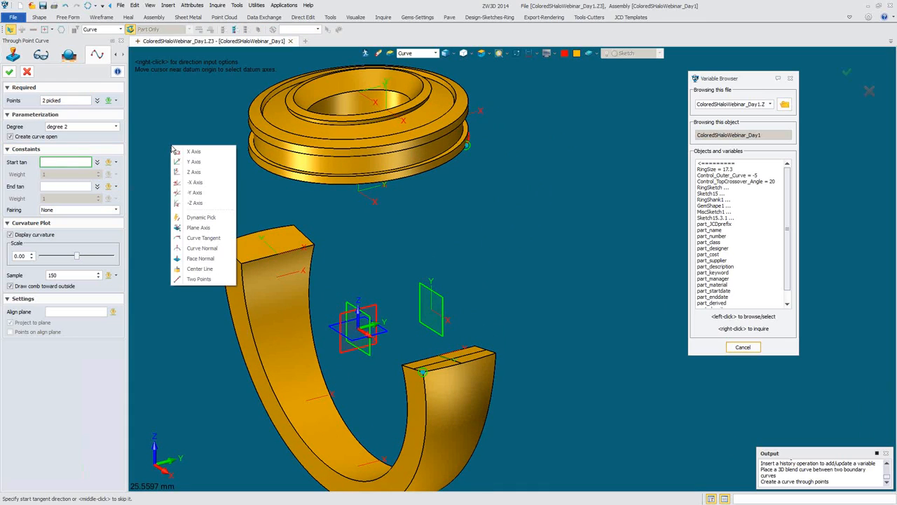
click(201, 239)
middle_drag(201, 243, 375, 332)
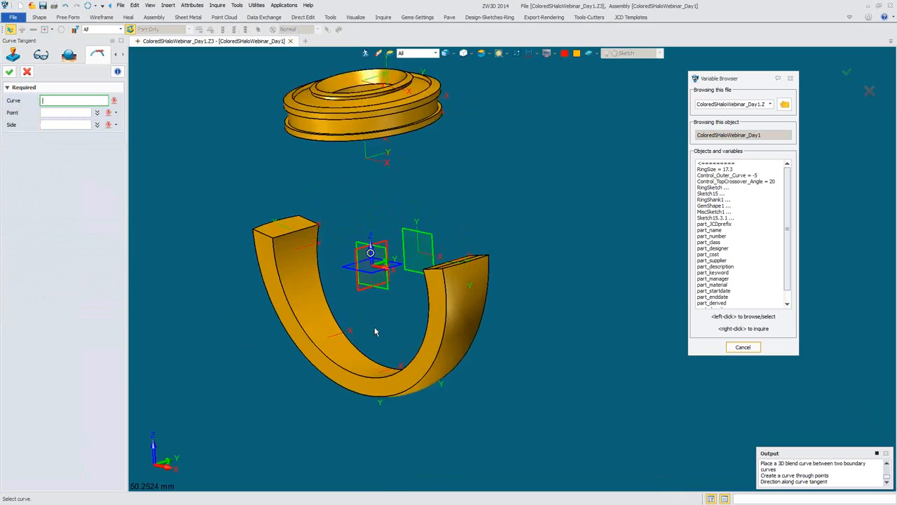
scroll(375, 332, up, 3)
click(440, 325)
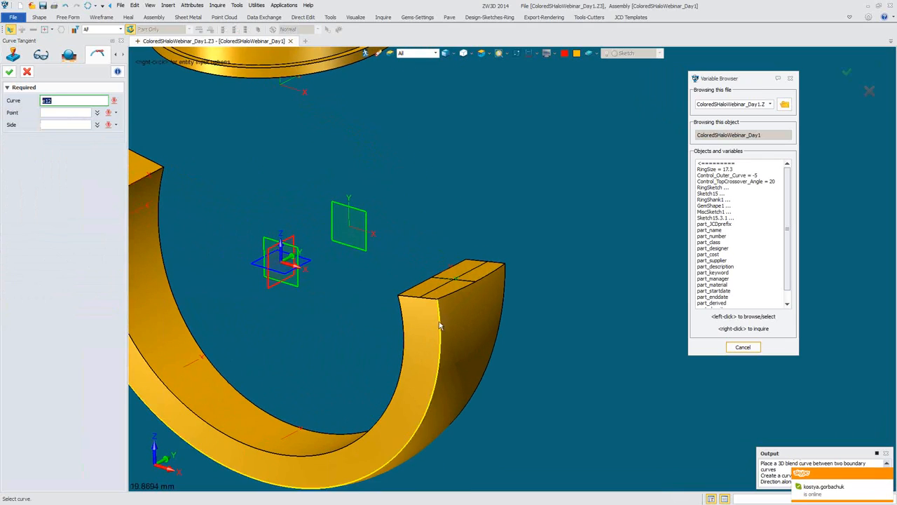
click(438, 303)
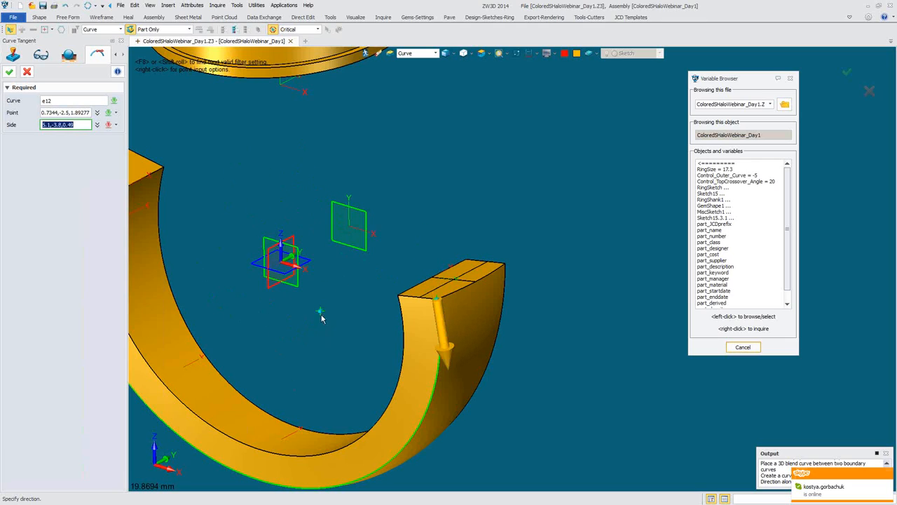
click(301, 180)
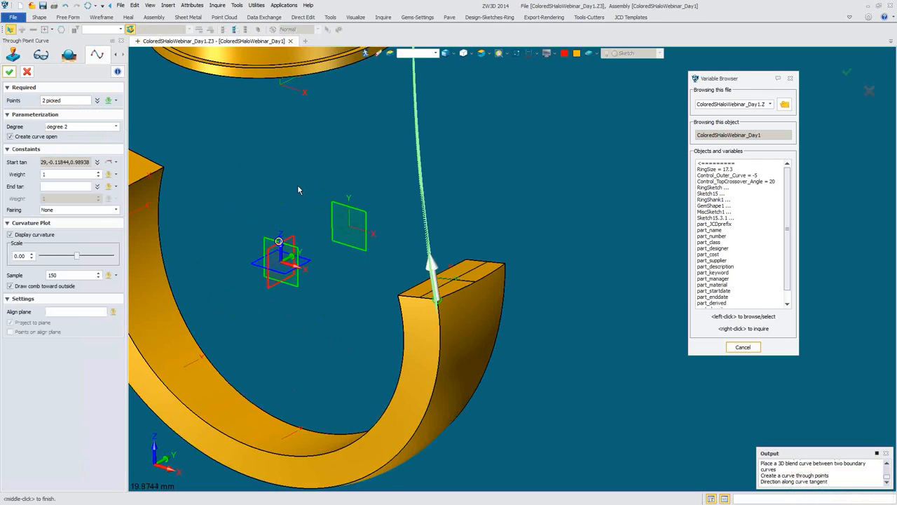
Make the curve's end tangent to the red halo rim curve at the second point
scroll(297, 185, down, 5)
right_drag(341, 217, 452, 262)
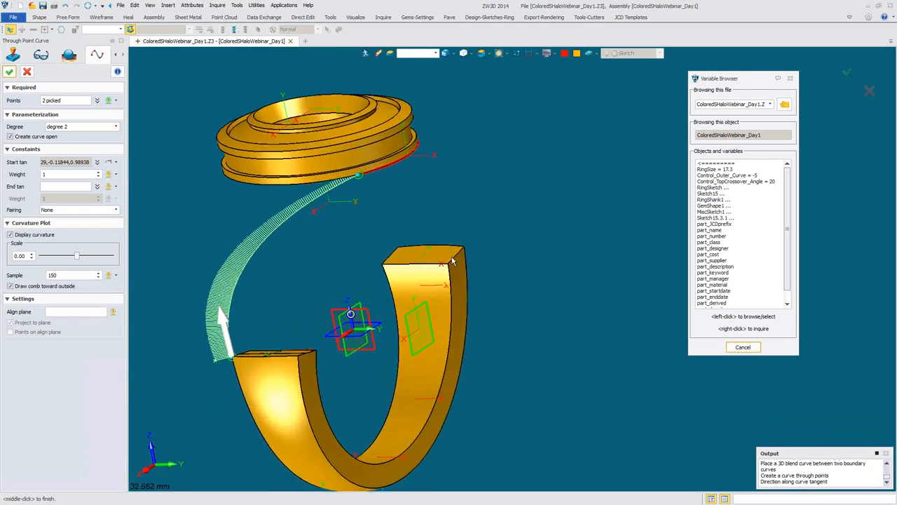
scroll(351, 260, up, 4)
click(71, 186)
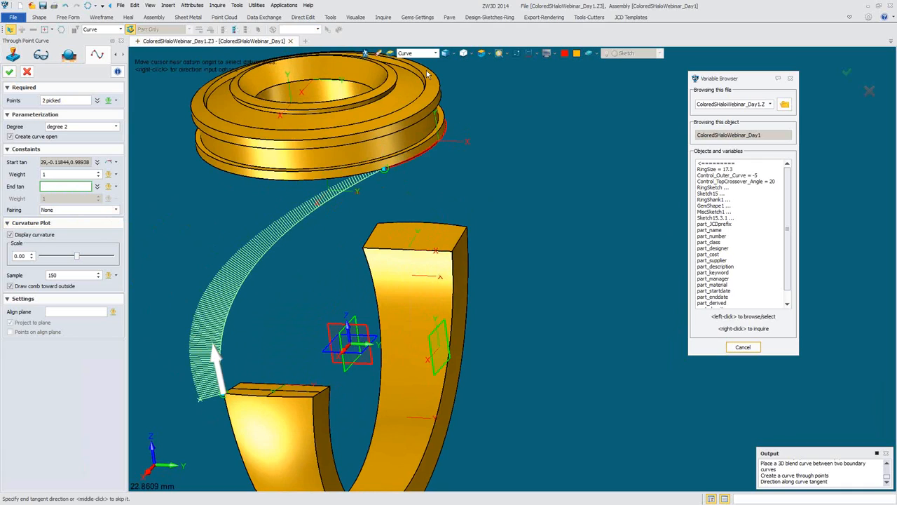
click(413, 180)
key(ctrl+i)
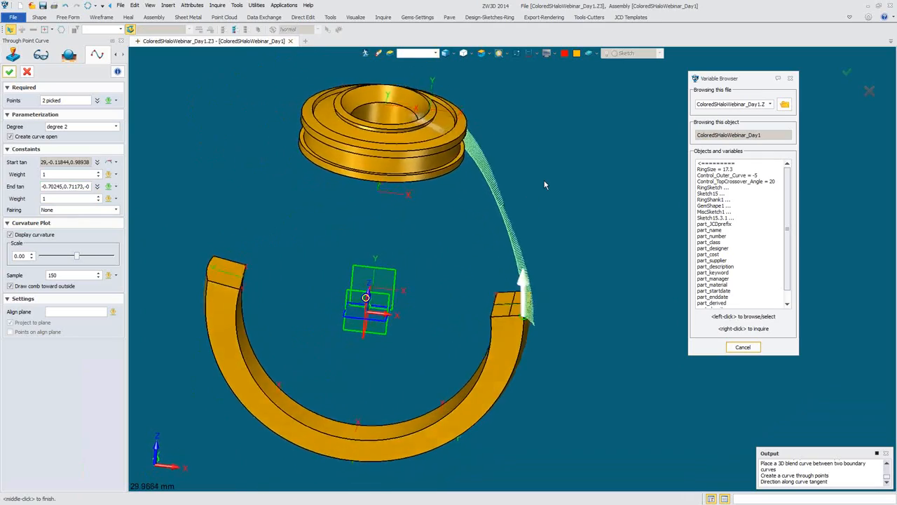
Examine the curve preview and its curvature comb from the front and from the side
click(484, 53)
click(503, 106)
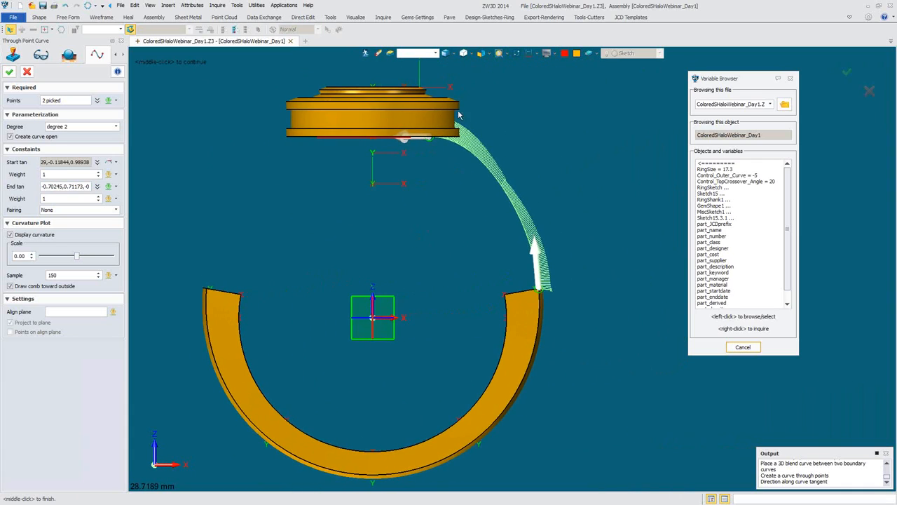
click(490, 58)
click(503, 112)
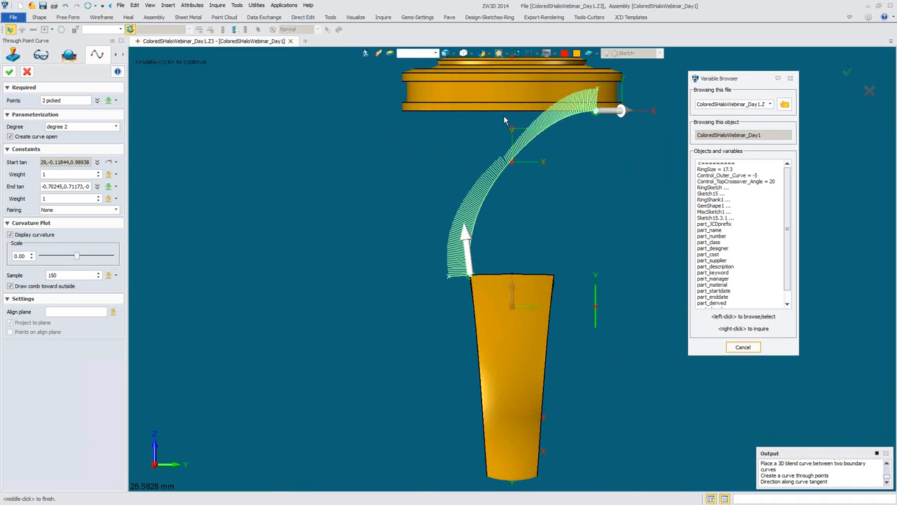
click(493, 55)
click(493, 110)
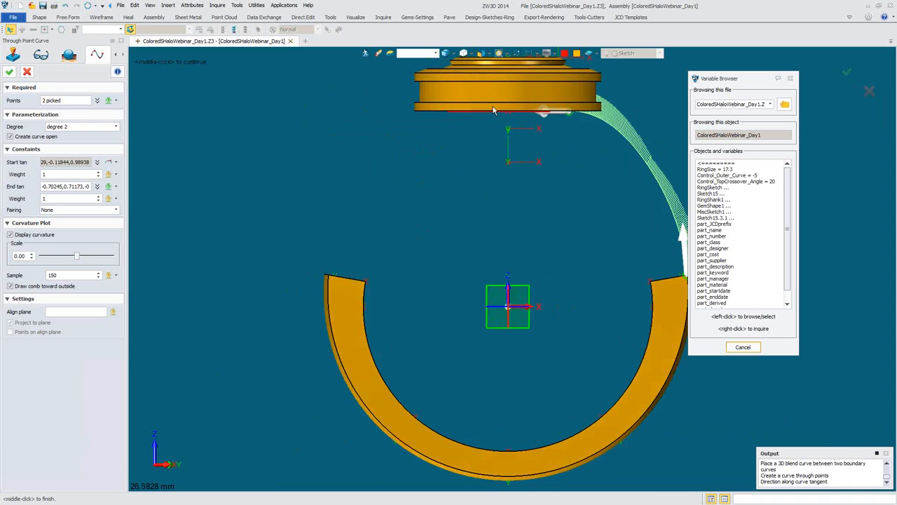
middle_drag(497, 182, 361, 202)
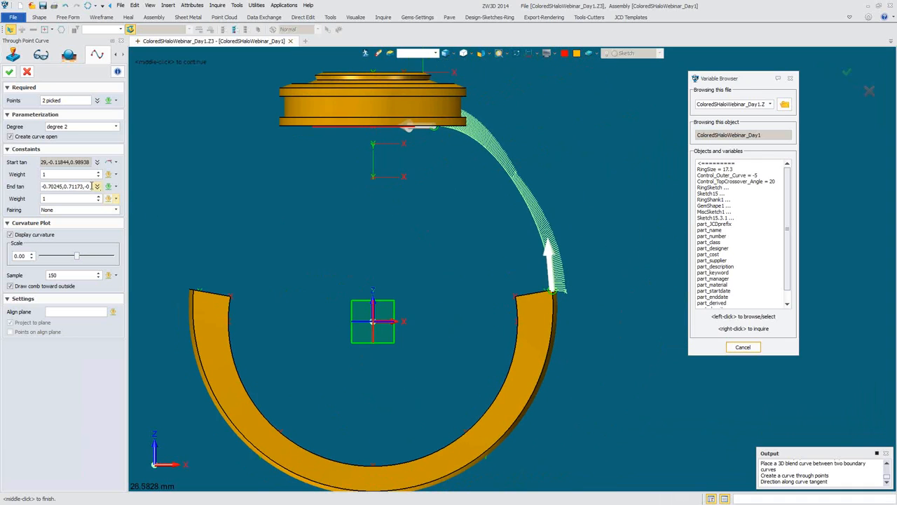
Configure the linear step size used for adjusting the start tangent weight
click(51, 174)
right_click(165, 179)
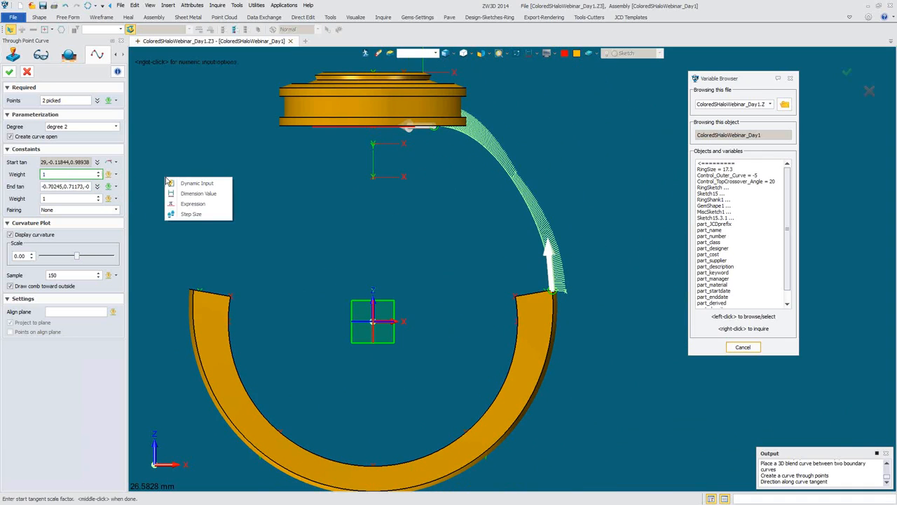
click(66, 174)
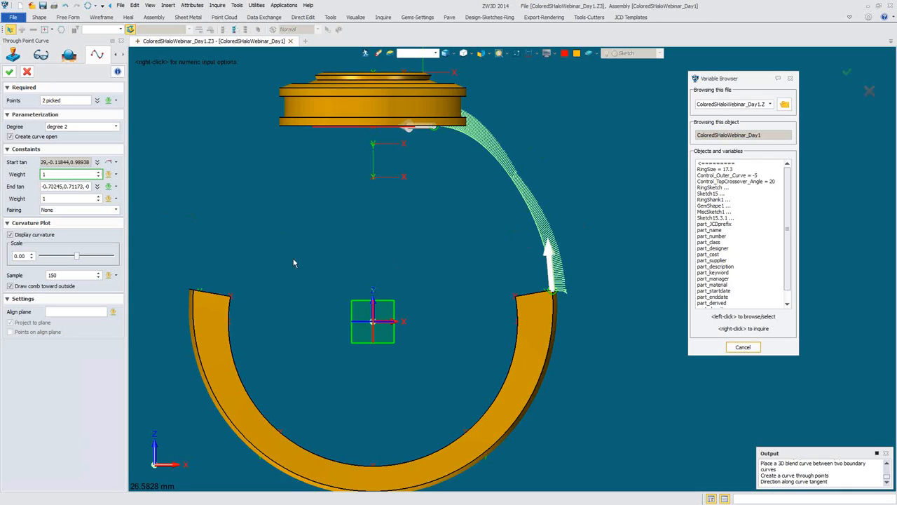
right_click(236, 162)
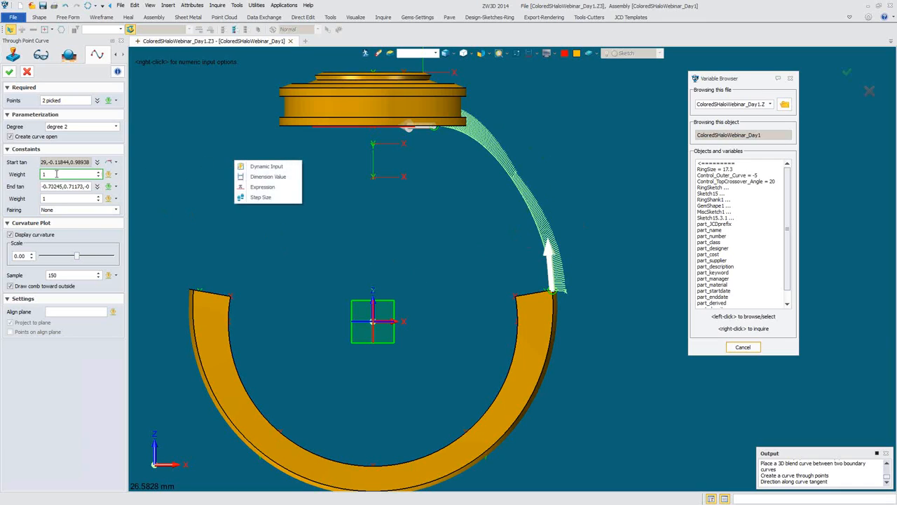
click(262, 197)
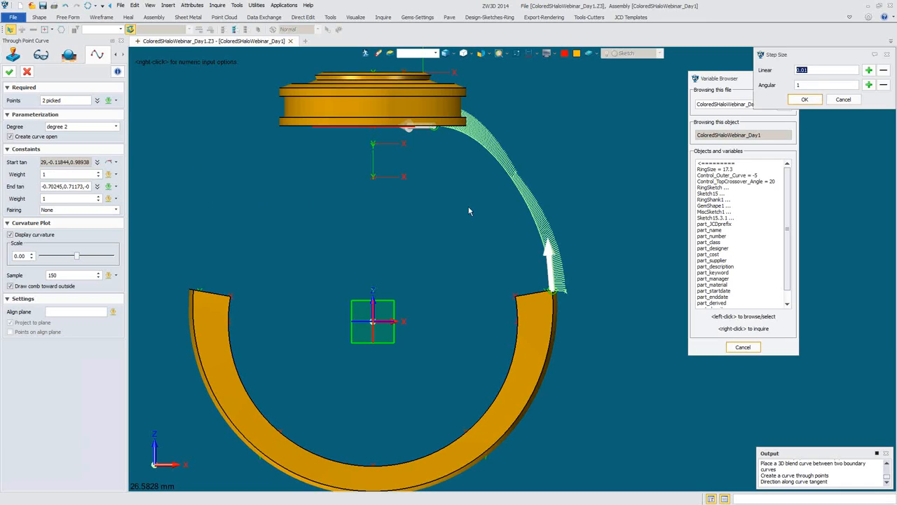
click(804, 98)
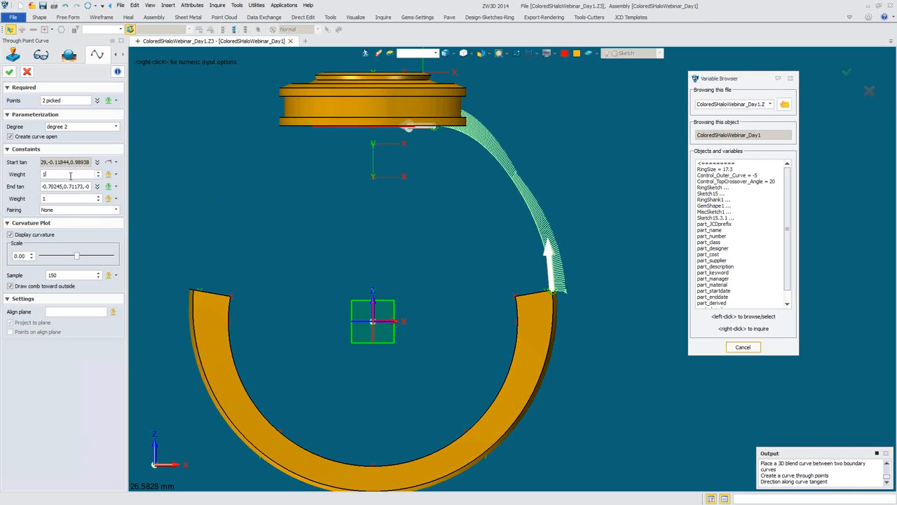
Set the curve's start tangent weight to 1.4
scroll(70, 176, up, 5)
scroll(73, 176, up, 1)
scroll(73, 176, down, 1)
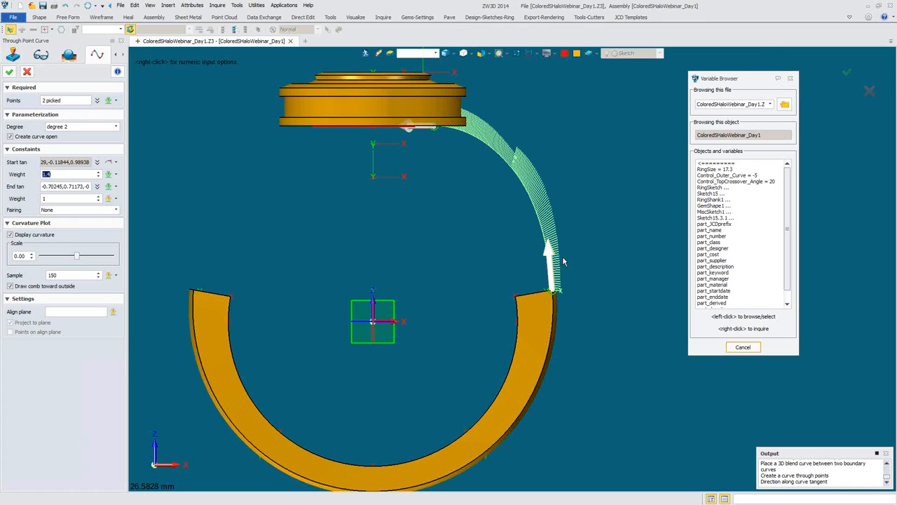
scroll(79, 174, down, 1)
scroll(79, 174, down, 1)
scroll(79, 174, down, 1)
Try end tangent weights such as 1.2 and 1.1, finishing back at 1
click(77, 198)
scroll(76, 198, up, 3)
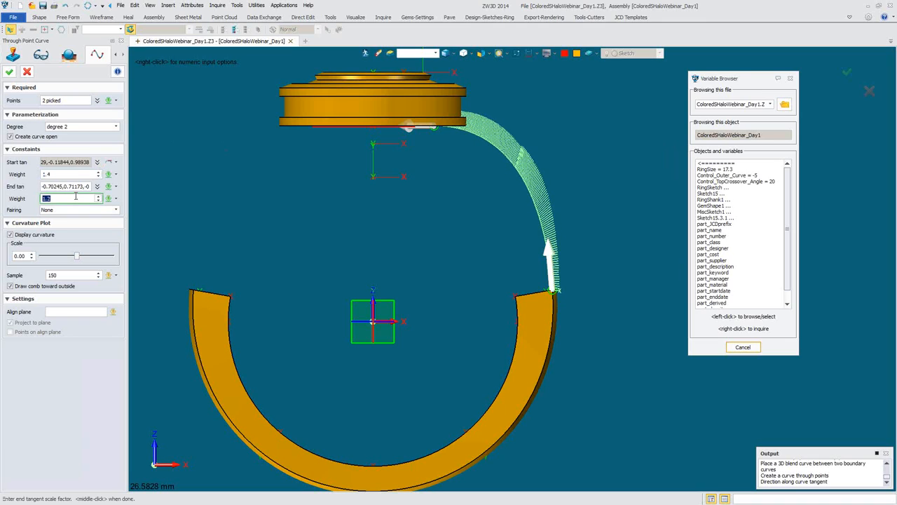
scroll(76, 197, up, 1)
scroll(76, 197, up, 2)
scroll(75, 195, up, 1)
scroll(75, 195, down, 2)
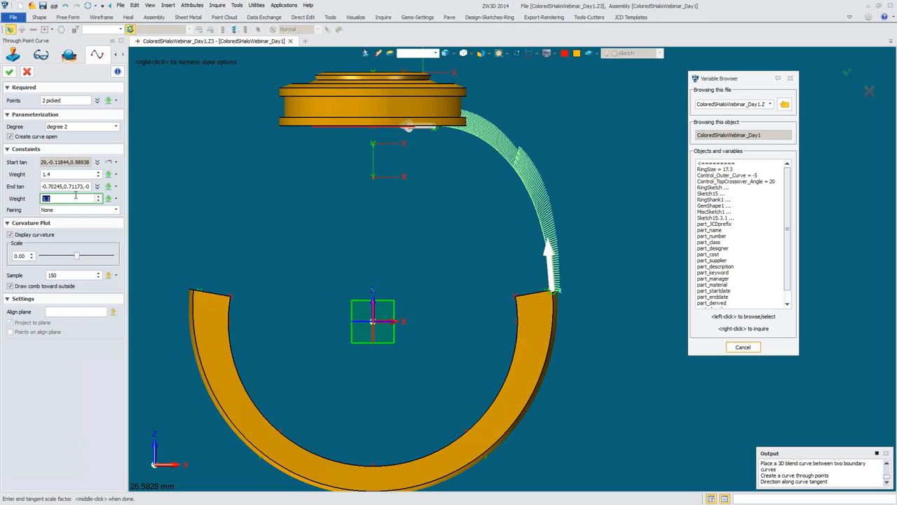
Check the curve preview from the side and front, and create the through-point curve
click(483, 53)
click(502, 126)
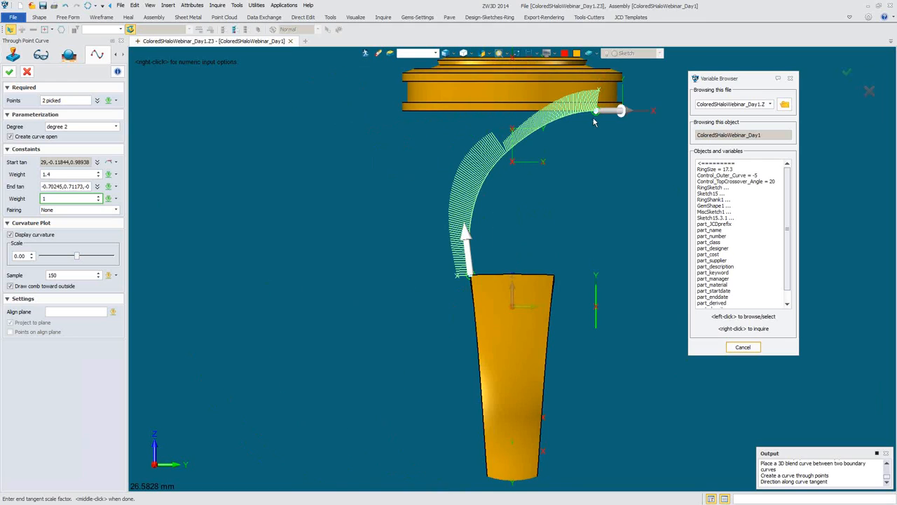
click(489, 54)
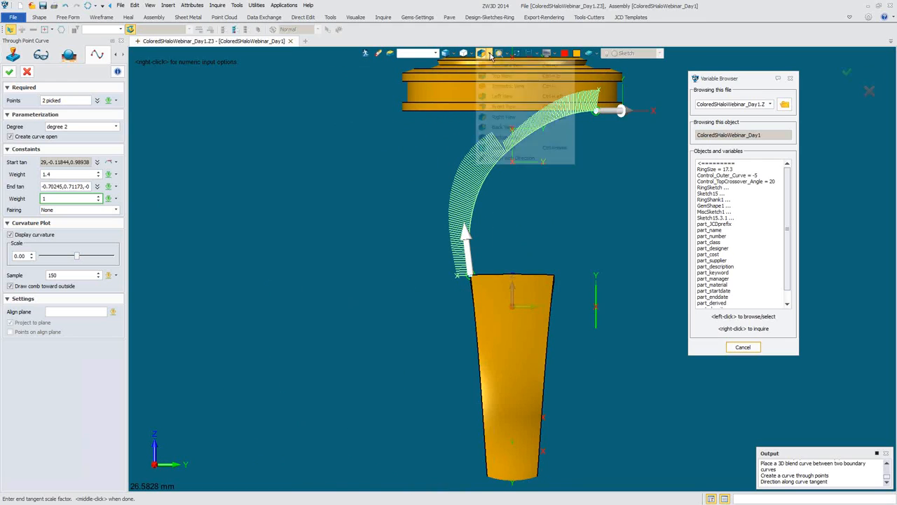
click(494, 111)
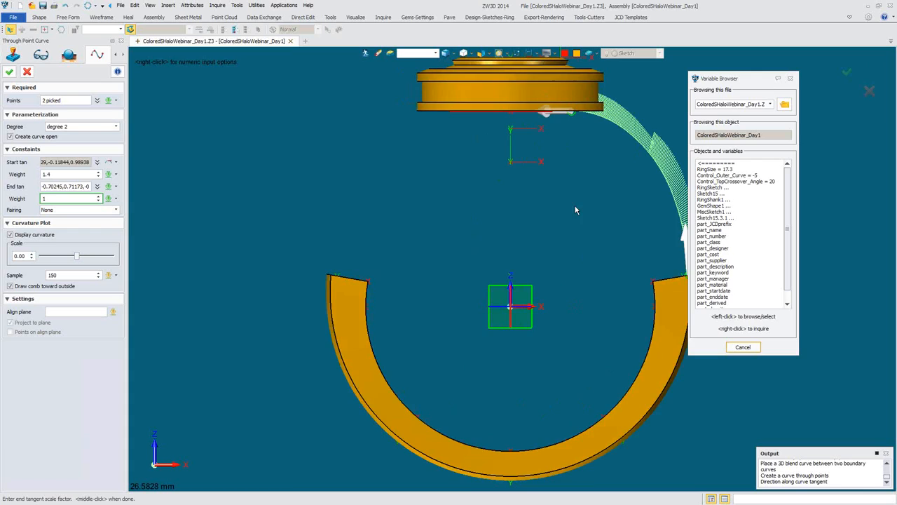
right_drag(575, 210, 407, 196)
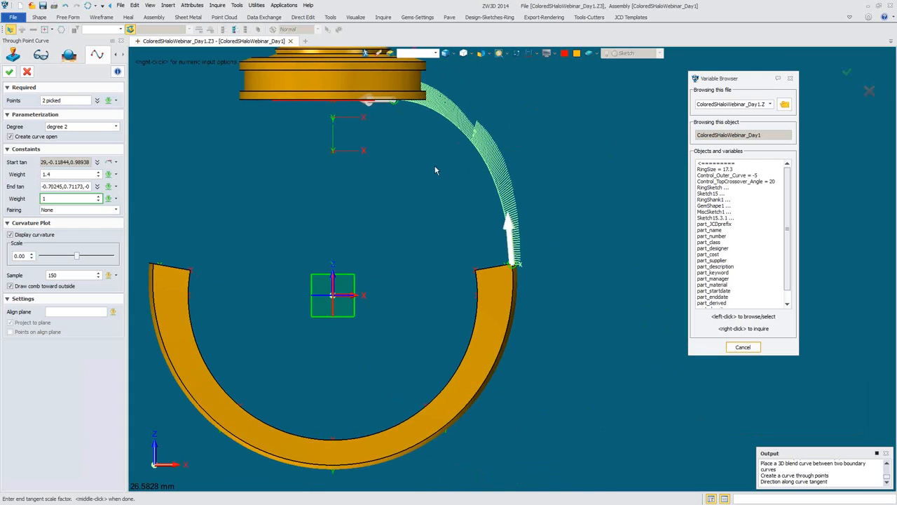
mouse_move(431, 181)
right_down()
mouse_move(424, 199)
mouse_move(321, 185)
mouse_move(317, 175)
mouse_move(352, 180)
mouse_move(293, 208)
right_up()
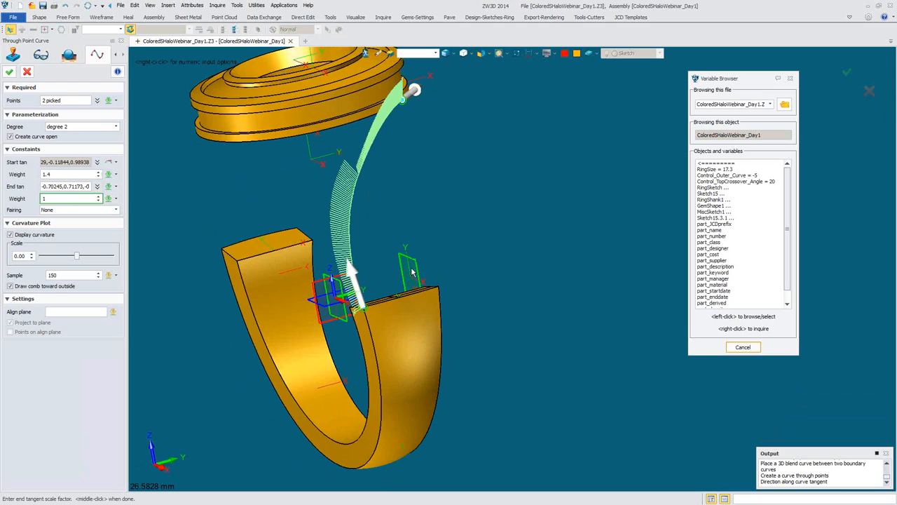
click(9, 72)
Reopen the finished through-point curve for editing and set its start tangent weight to 1.5
mouse_move(463, 180)
right_down()
mouse_move(454, 162)
mouse_move(414, 168)
mouse_move(420, 174)
mouse_move(436, 188)
mouse_move(473, 168)
mouse_move(436, 162)
mouse_move(444, 166)
mouse_move(412, 134)
mouse_move(462, 186)
mouse_move(461, 178)
right_up()
right_drag(204, 119, 190, 155)
right_click(156, 96)
click(163, 103)
right_drag(165, 108, 140, 158)
click(70, 174)
key(Return)
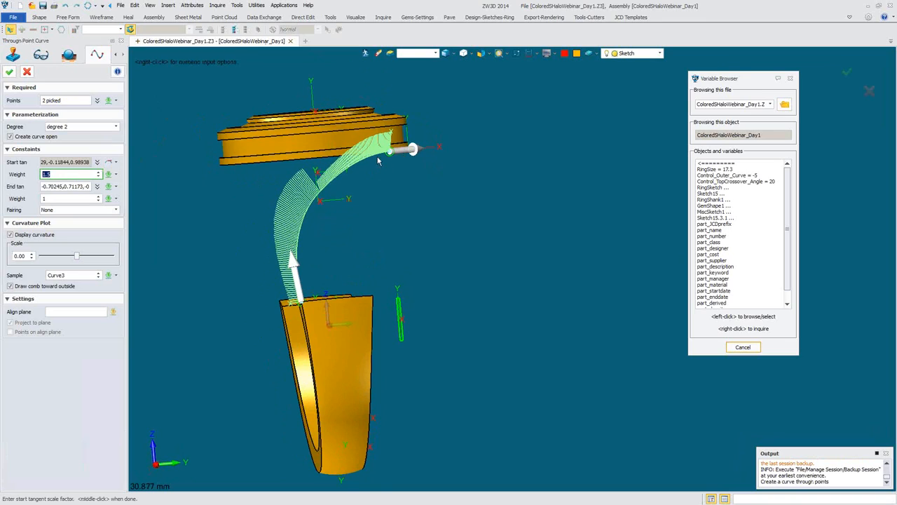
Set the curve's end tangent weight to 1.5 and accept the edited curve
click(63, 199)
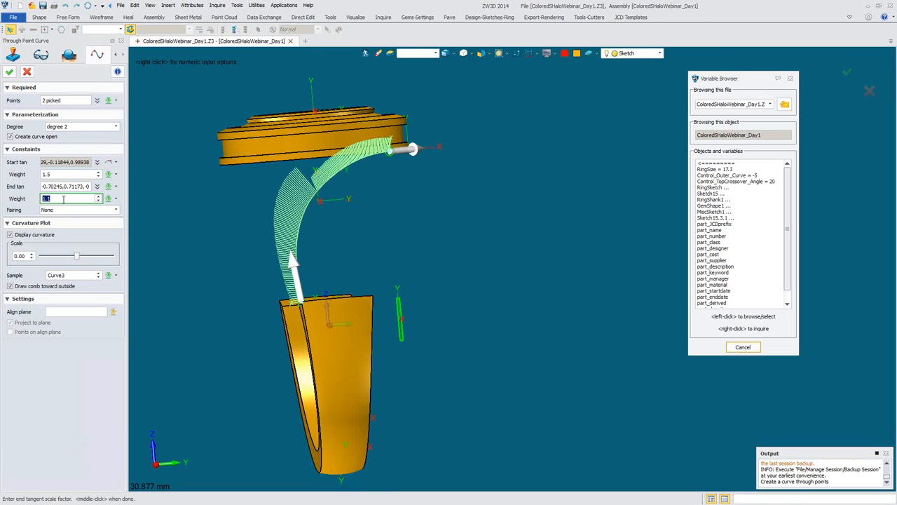
scroll(63, 199, up, 1)
scroll(63, 199, up, 1)
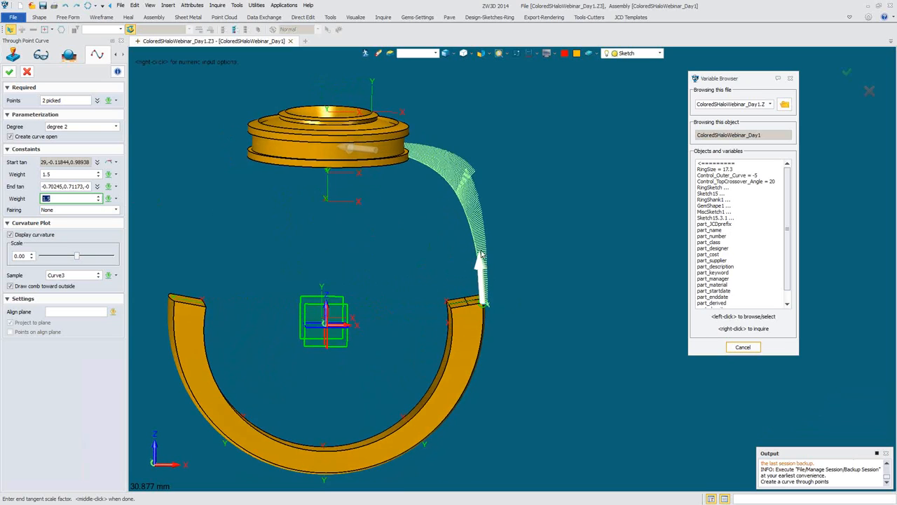
right_drag(508, 229, 322, 217)
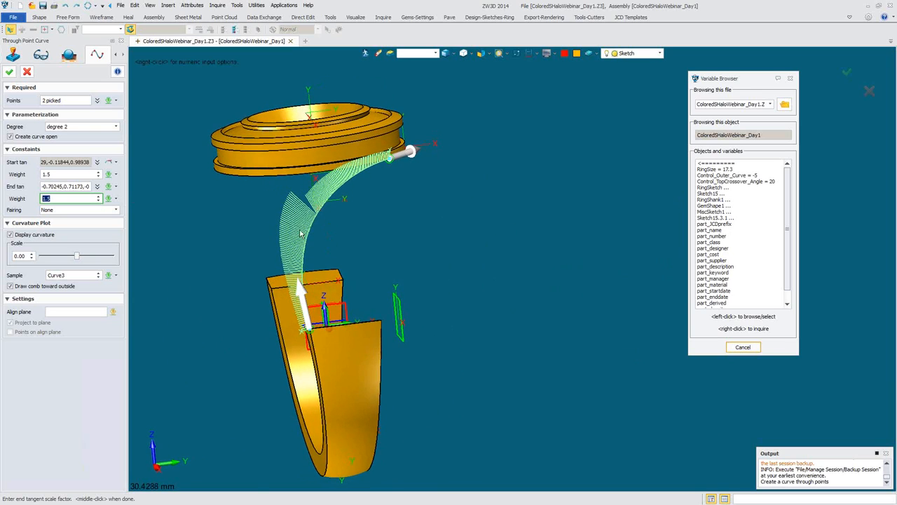
click(9, 72)
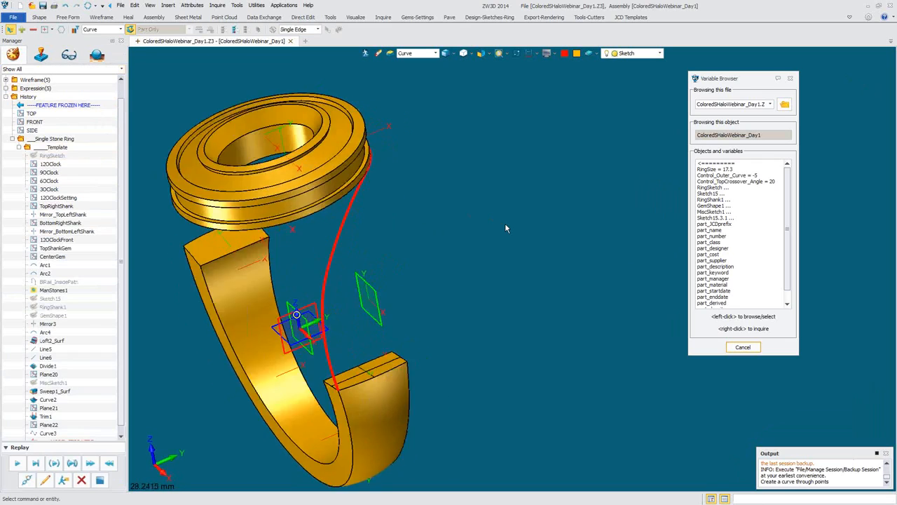
Concatenate the through-point curve and the halo rim curve into one curve with Tangent continuity and the Local method
click(104, 17)
click(417, 35)
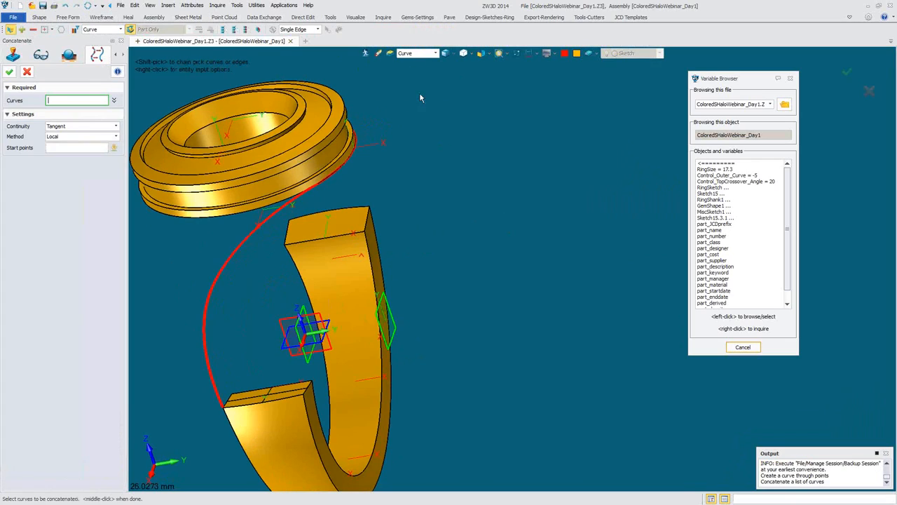
click(351, 165)
click(334, 178)
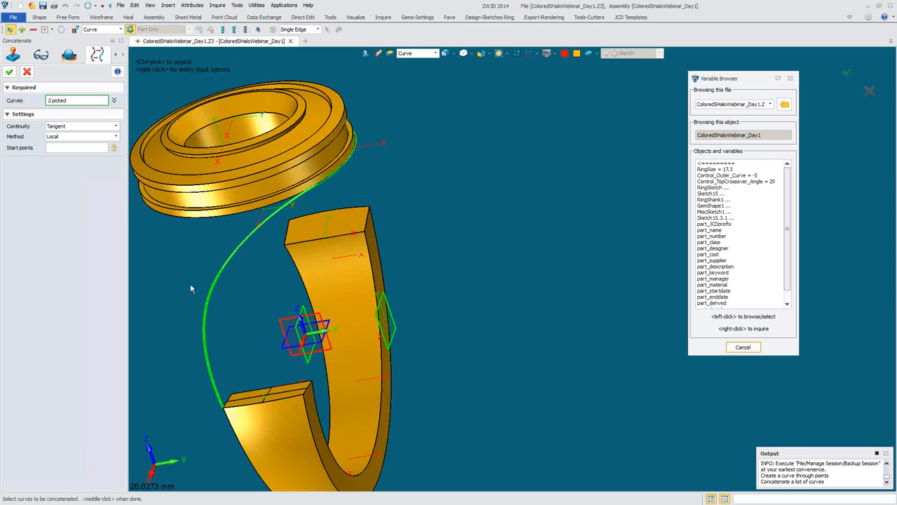
click(9, 70)
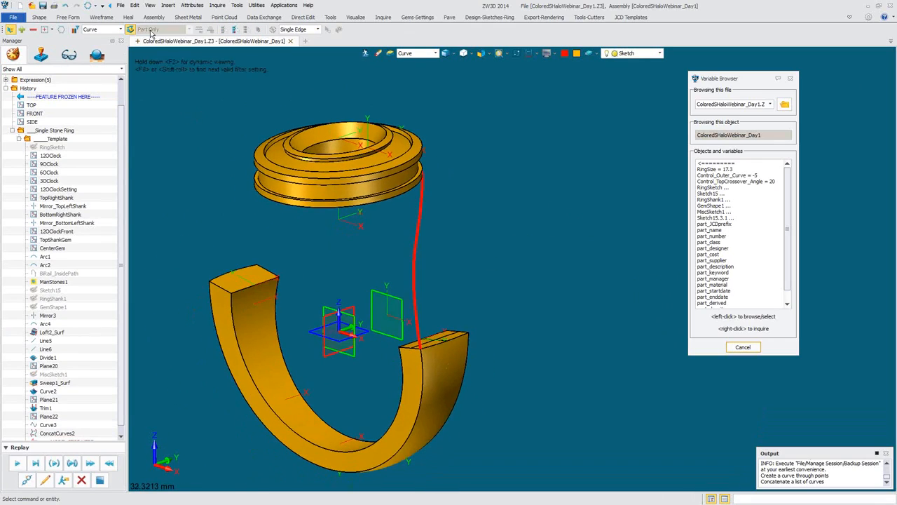
Clear Control_Top_NorthSouth and Control_Top_EastWest from the part's driving parameters
click(194, 5)
click(200, 19)
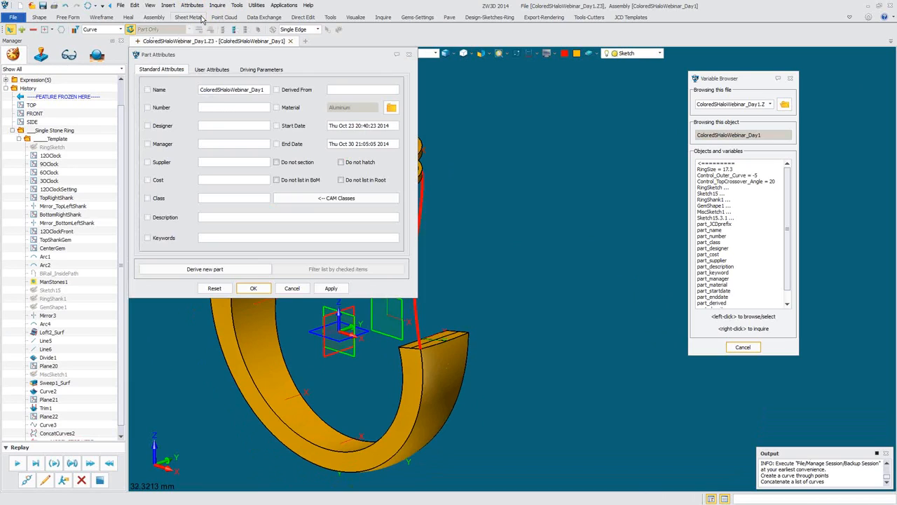
click(264, 69)
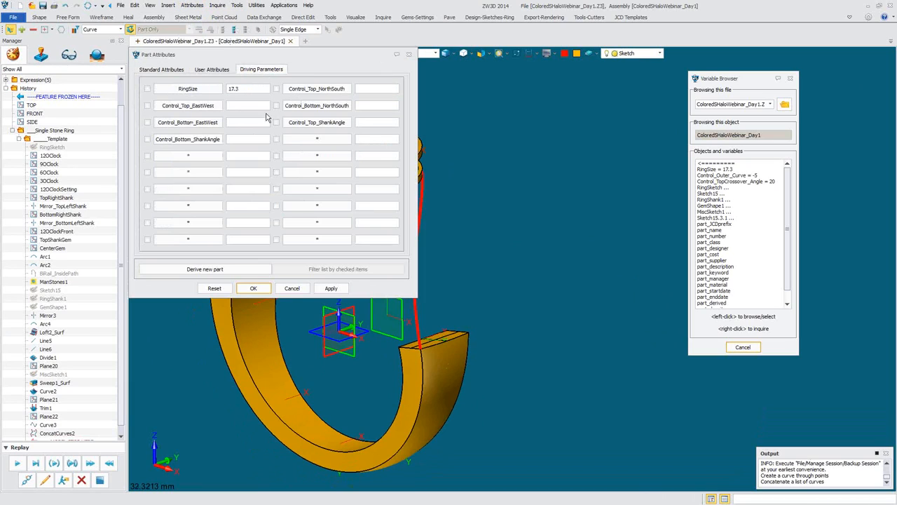
key(Return)
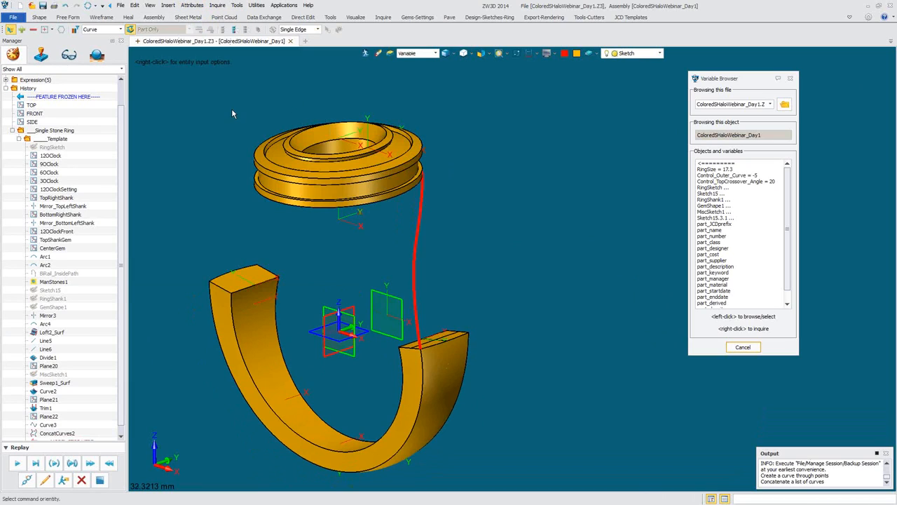
middle_click(232, 109)
click(207, 106)
middle_click(223, 101)
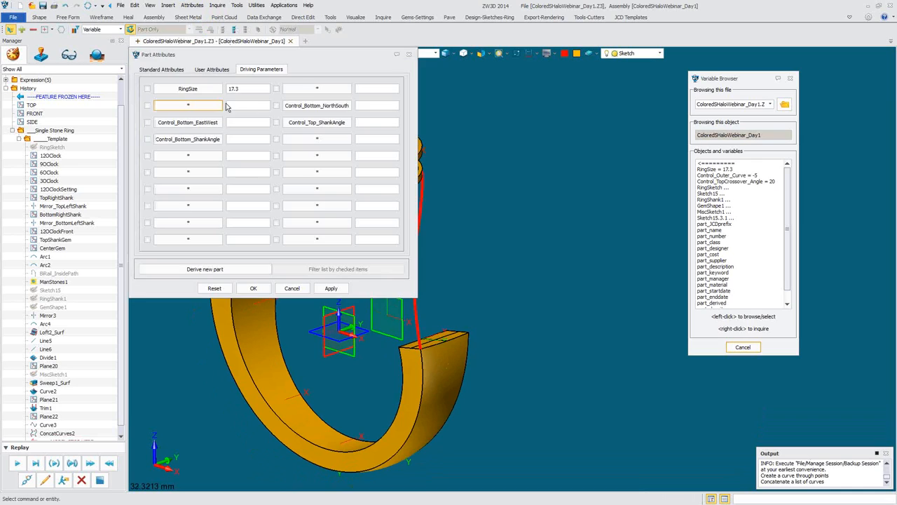
Clear the driving parameters Control_Bottom_NorthSouth, Control_Bottom_EastWest, Control_Top_ShankAngle and Control_Bottom_ShankAngle
click(309, 108)
middle_click(219, 112)
click(221, 125)
middle_click(213, 119)
click(309, 123)
middle_click(309, 124)
click(188, 138)
middle_click(230, 125)
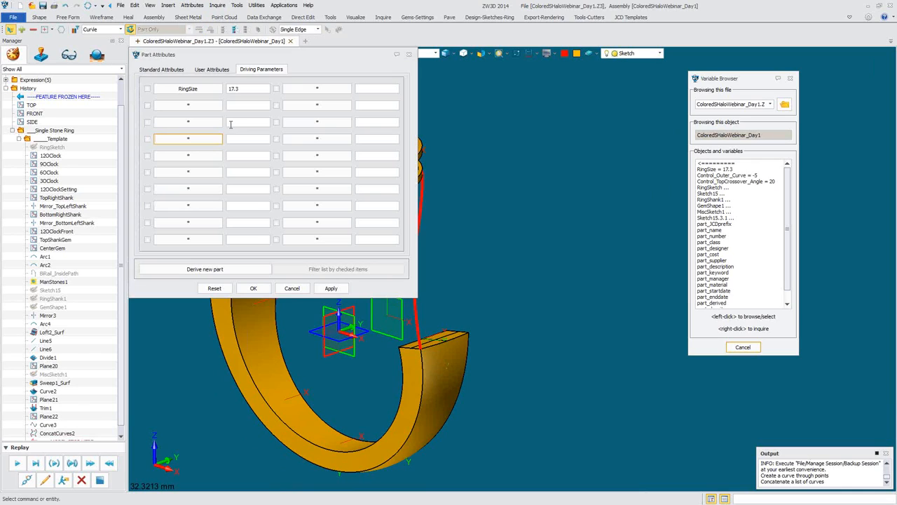
Assign the variable Control_Outer_Curve to the empty driving parameter slot beside RingSize
click(317, 89)
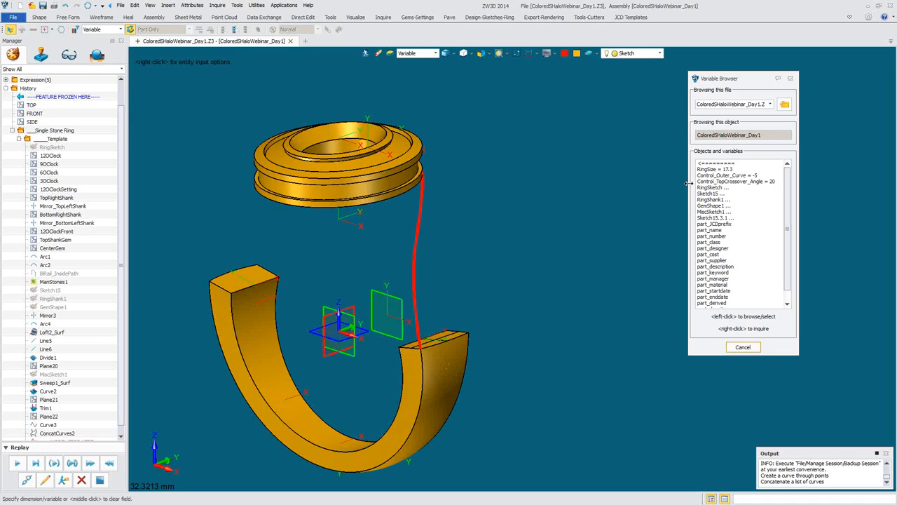
click(726, 176)
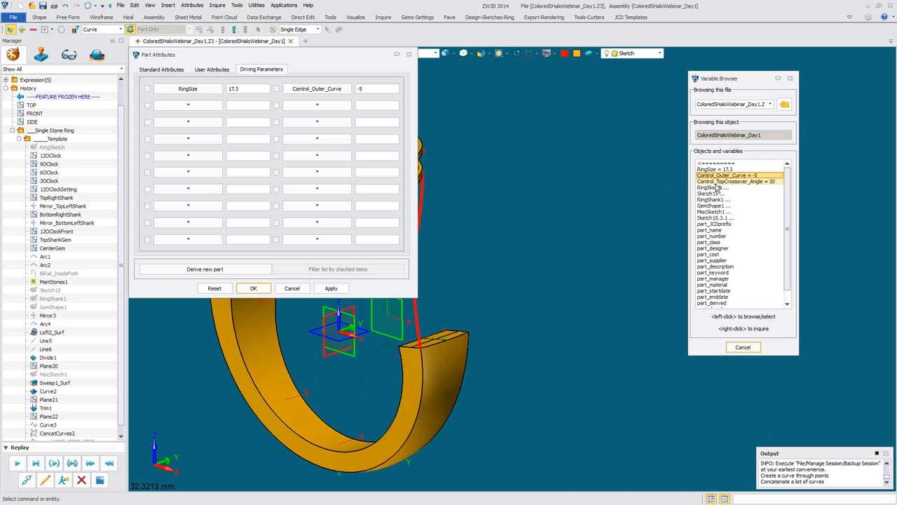
Assign the variable Control_TopCrossover_Angle to the empty driving parameter slot below RingSize and accept the part attributes
click(202, 106)
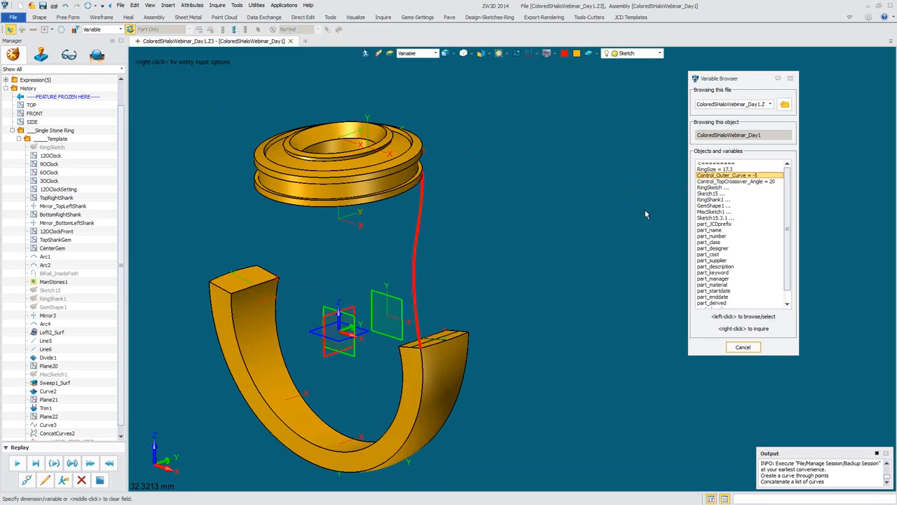
click(729, 181)
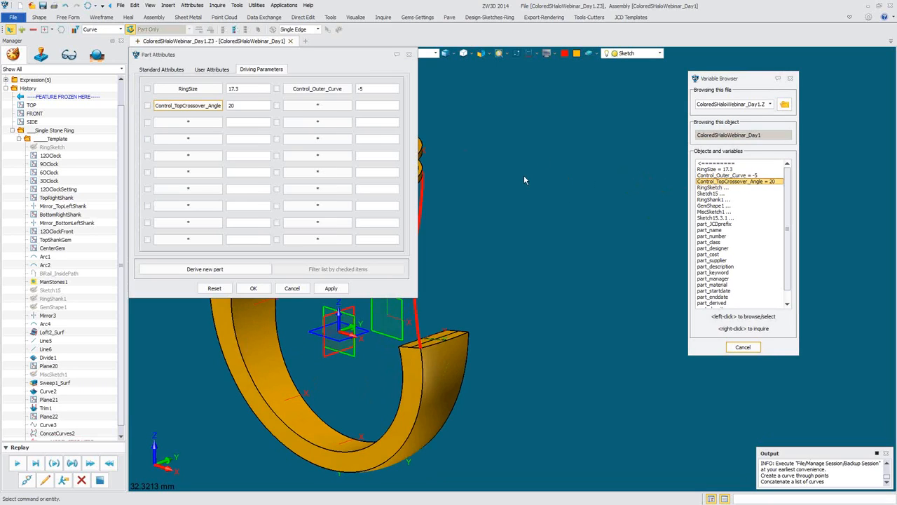
click(254, 288)
Insert a new sketch on Plane22, the datum plane at the halo rim end of the concatenated curve
middle_drag(588, 258, 530, 235)
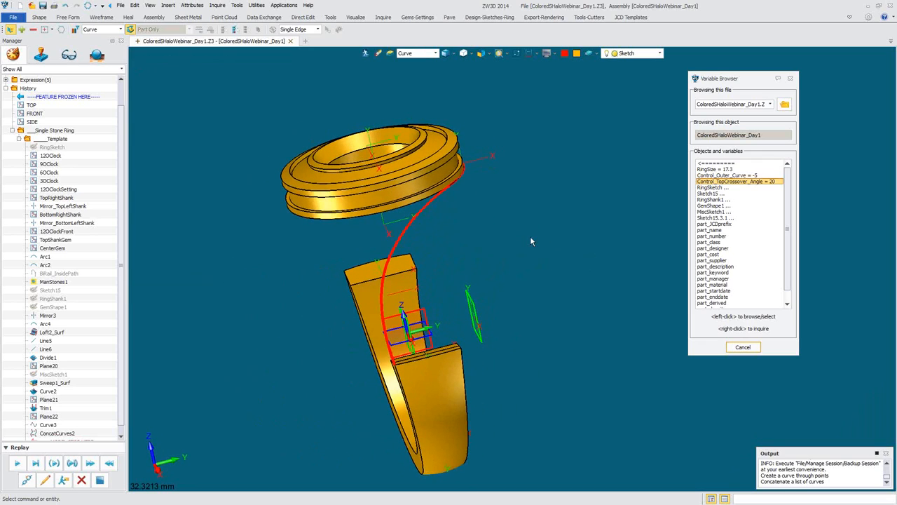
key(ctrl+i)
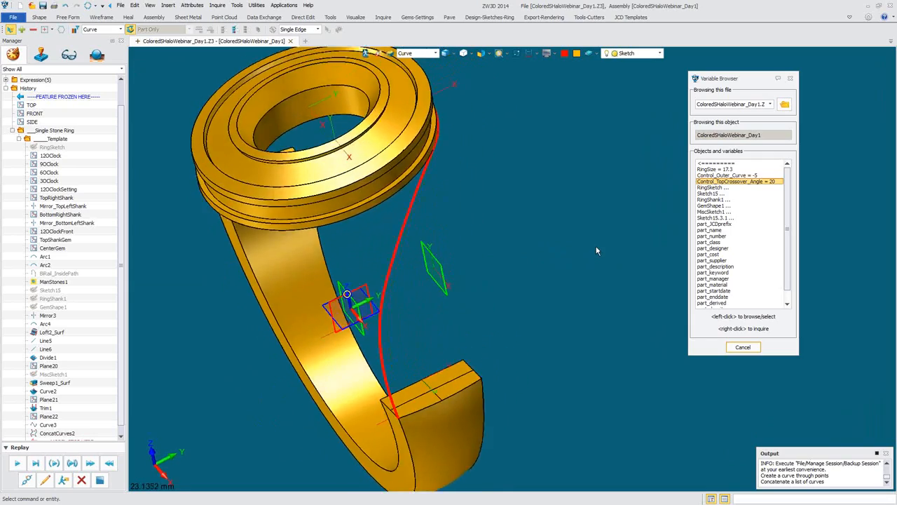
right_click(532, 108)
click(563, 160)
click(445, 119)
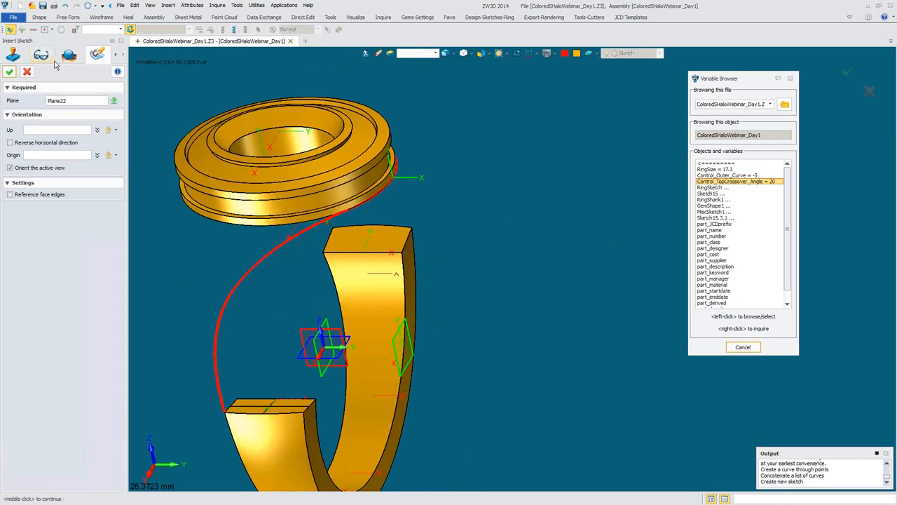
click(19, 75)
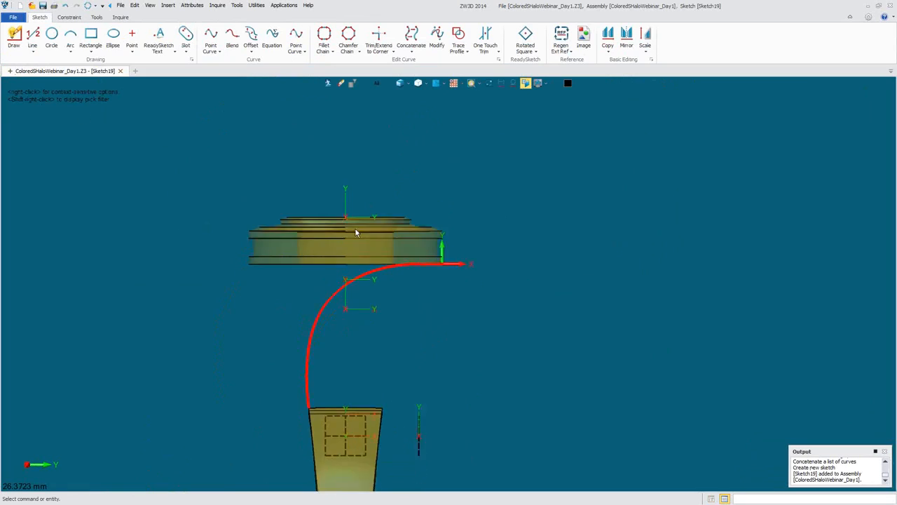
Examine how the concatenated curve runs from the shank end to the halo rim, in 3D and square to the sketch plane
scroll(362, 238, up, 6)
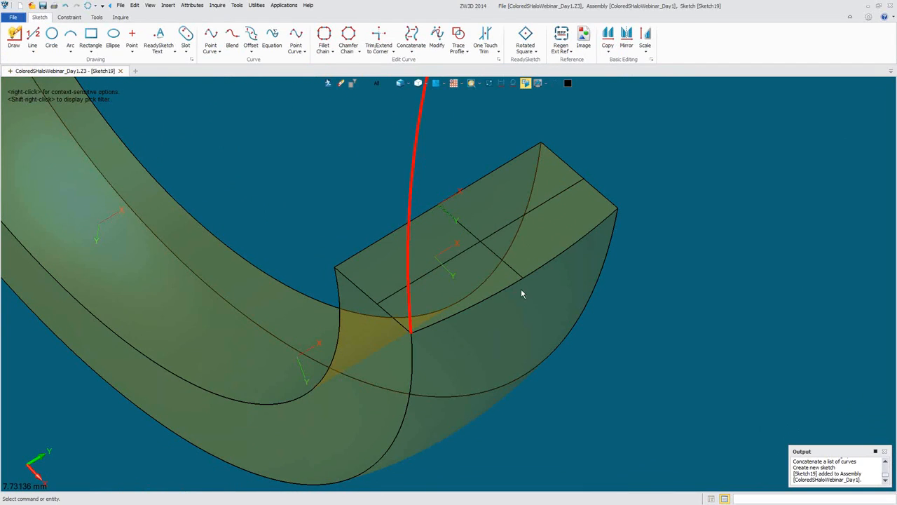
scroll(522, 289, down, 6)
scroll(442, 252, down, 2)
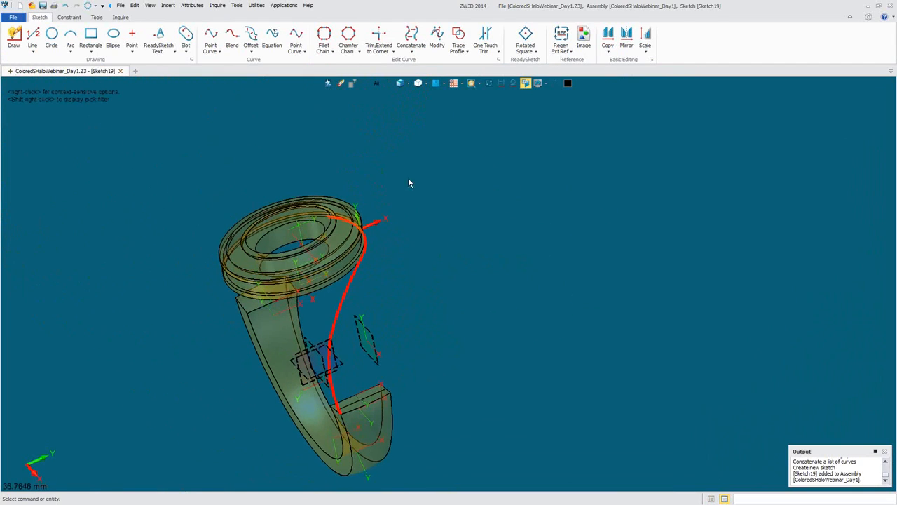
click(436, 83)
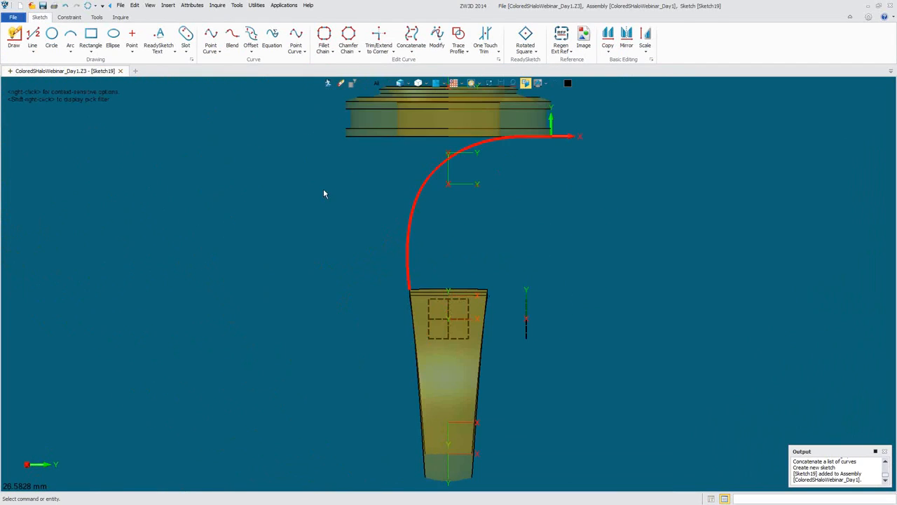
scroll(445, 232, down, 2)
scroll(543, 262, up, 10)
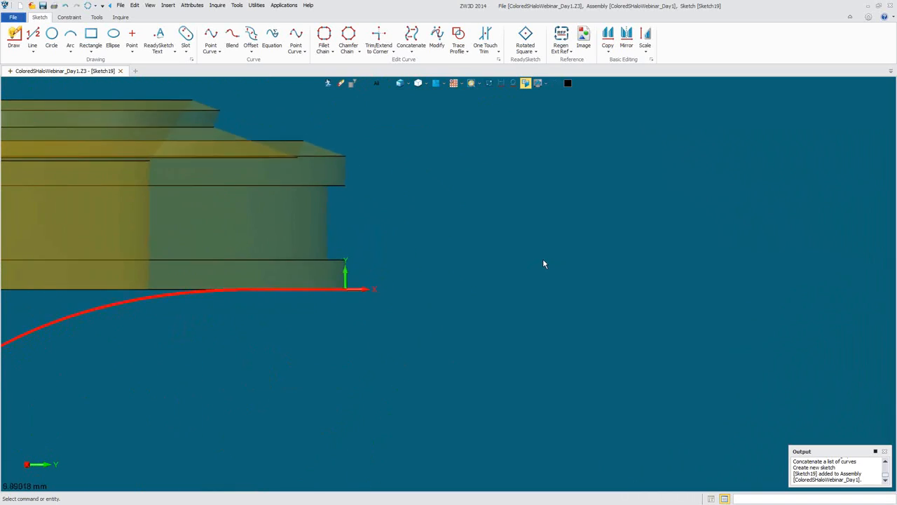
scroll(543, 263, down, 6)
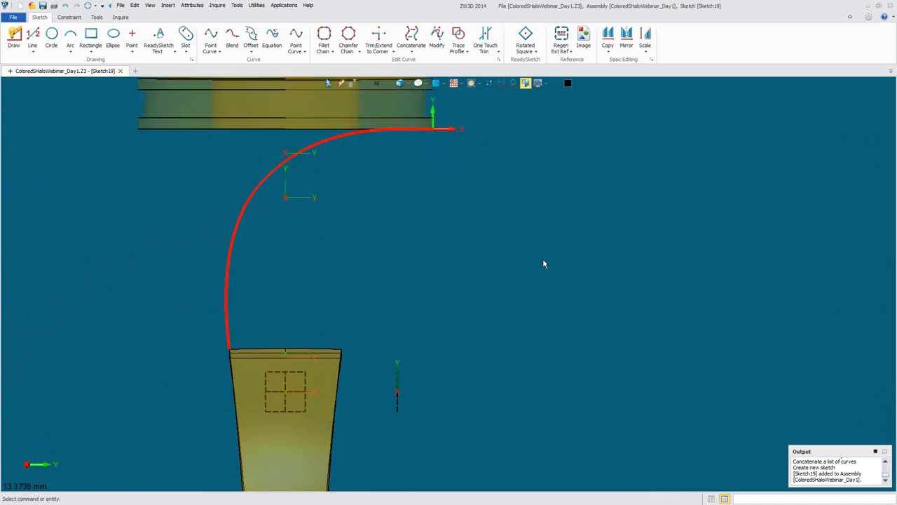
key(ctrl+i)
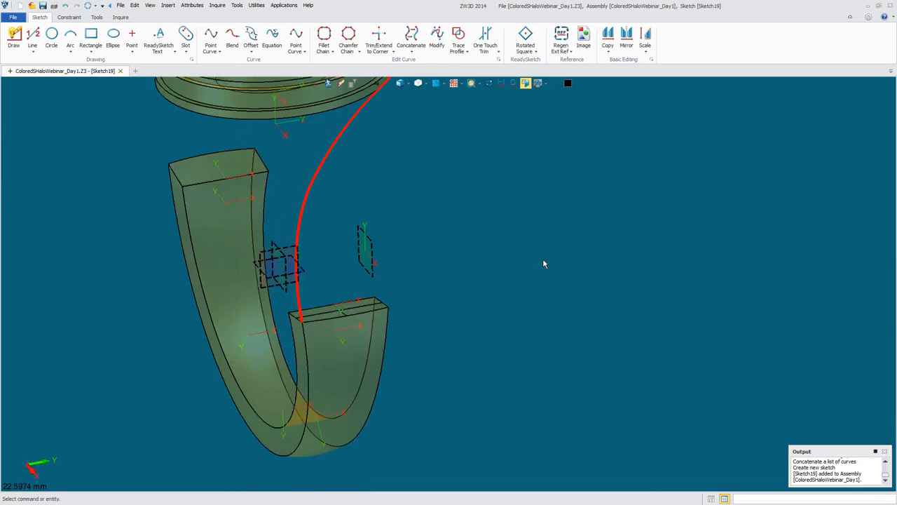
right_drag(540, 267, 528, 270)
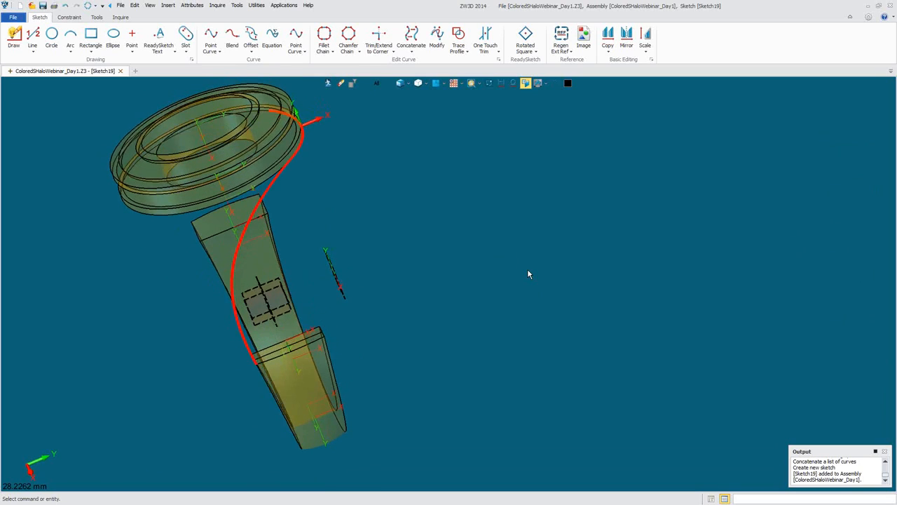
click(435, 83)
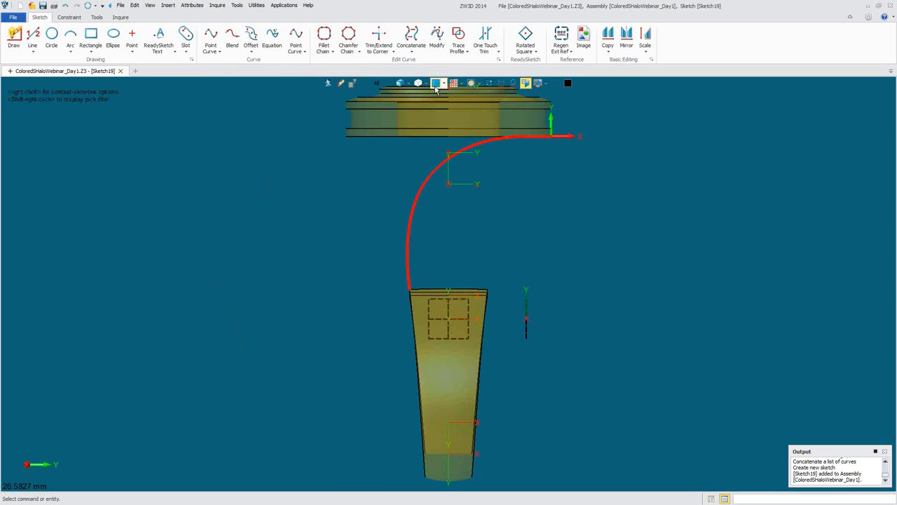
Sketch a horizontal line about 6.43 mm long outward from the sketch origin at the halo rim and convert it to construction geometry
scroll(371, 220, up, 3)
scroll(487, 222, up, 3)
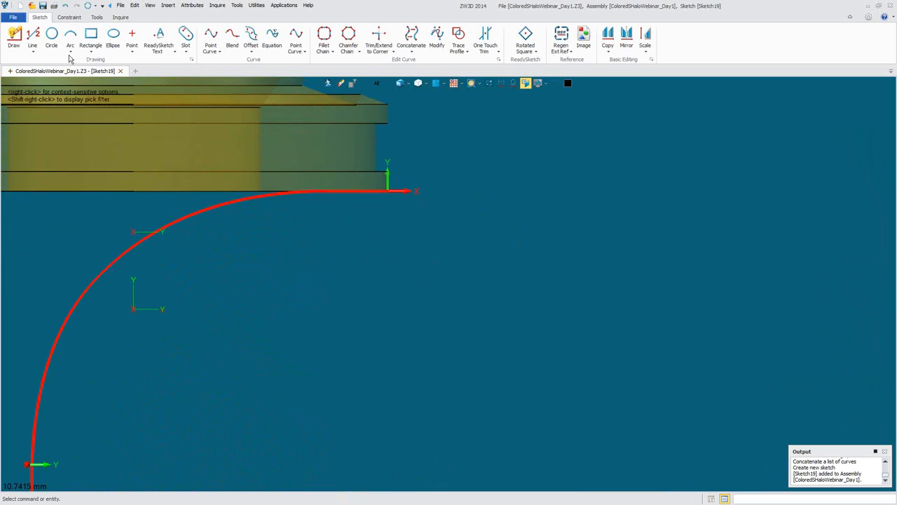
click(33, 36)
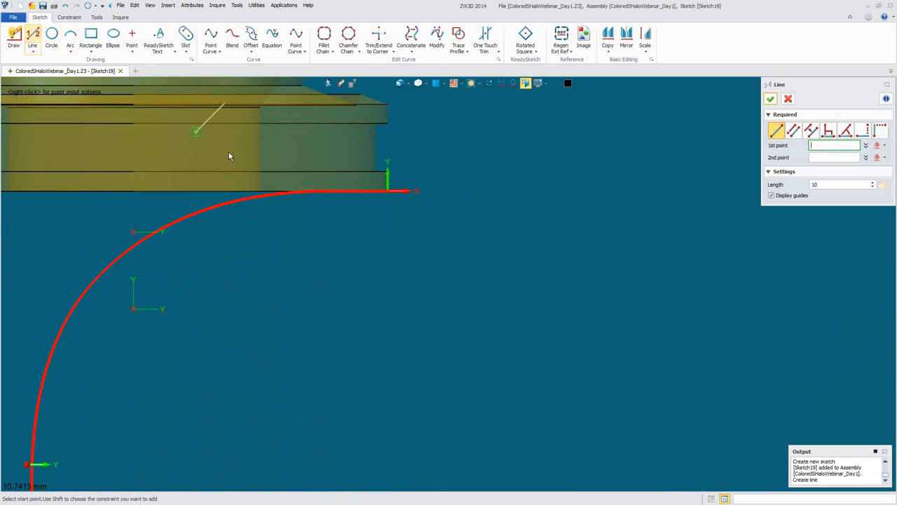
click(389, 193)
click(636, 190)
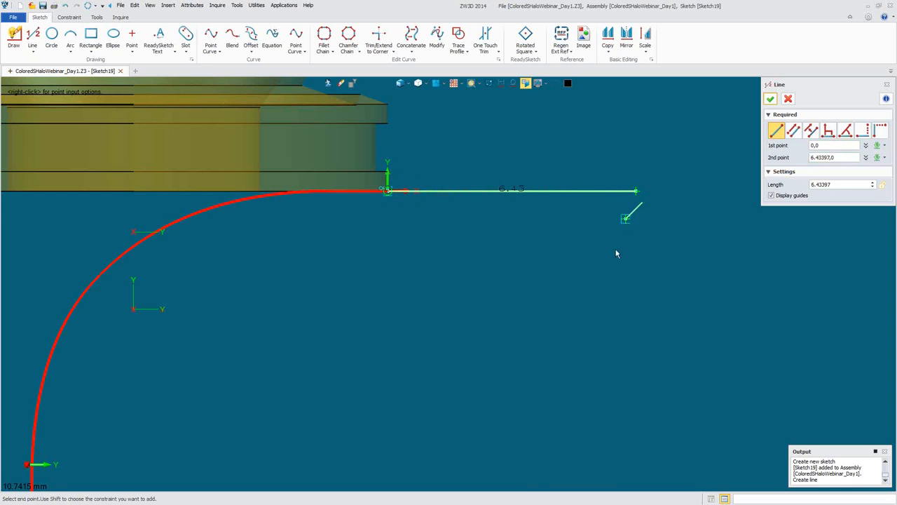
middle_click(603, 271)
right_click(567, 191)
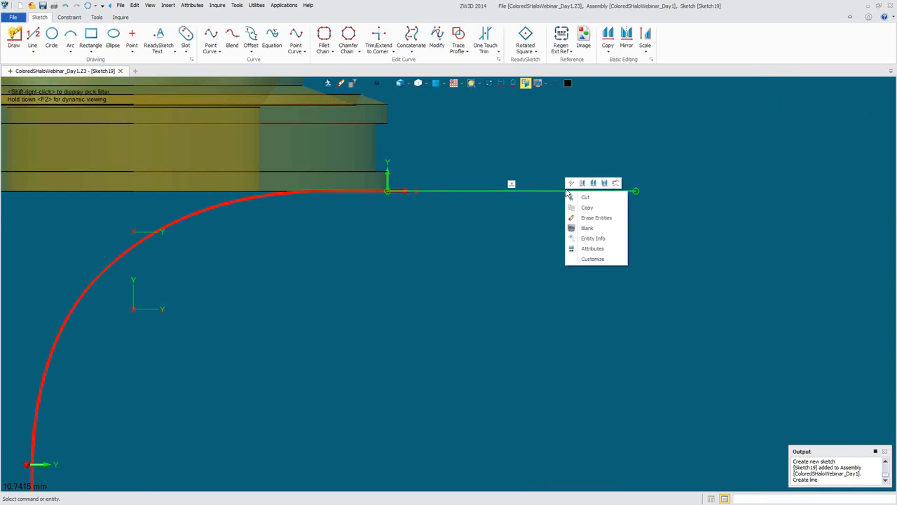
click(571, 183)
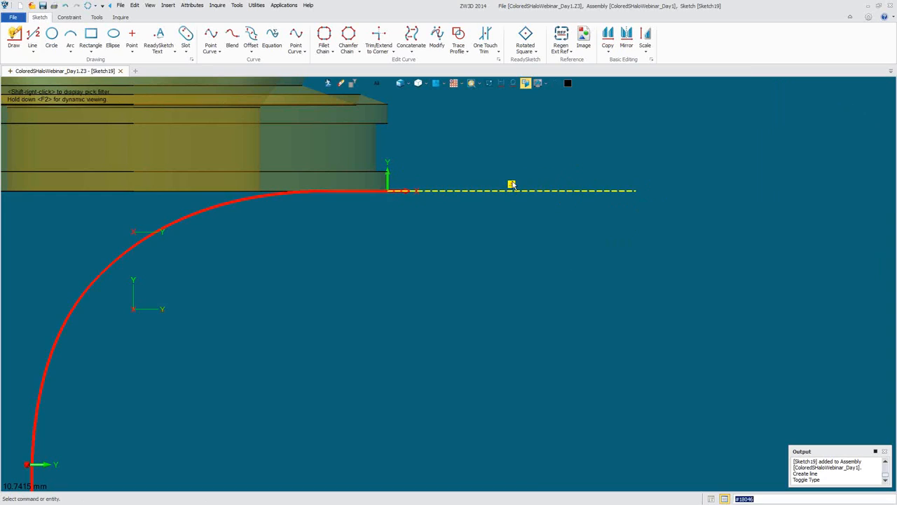
Add a length dimension above the horizontal construction line, accepting its current value
right_click(550, 138)
click(567, 115)
click(521, 192)
click(516, 165)
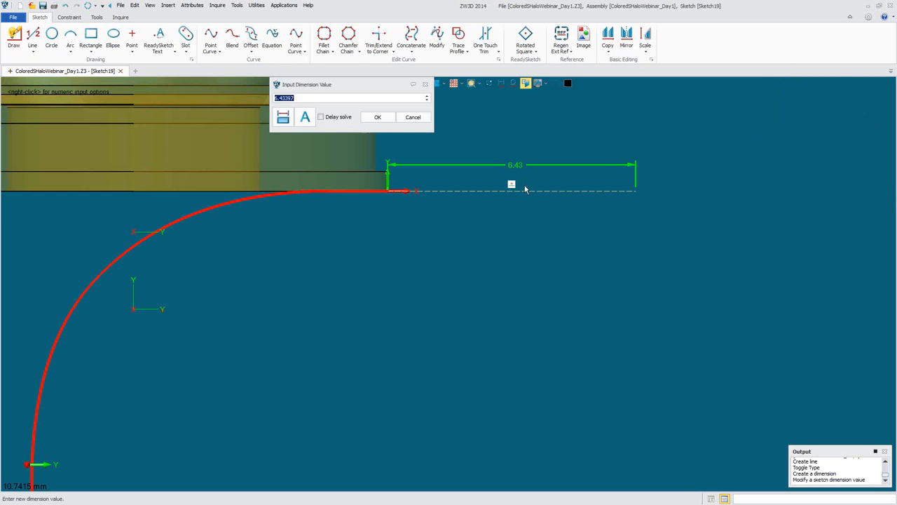
click(379, 118)
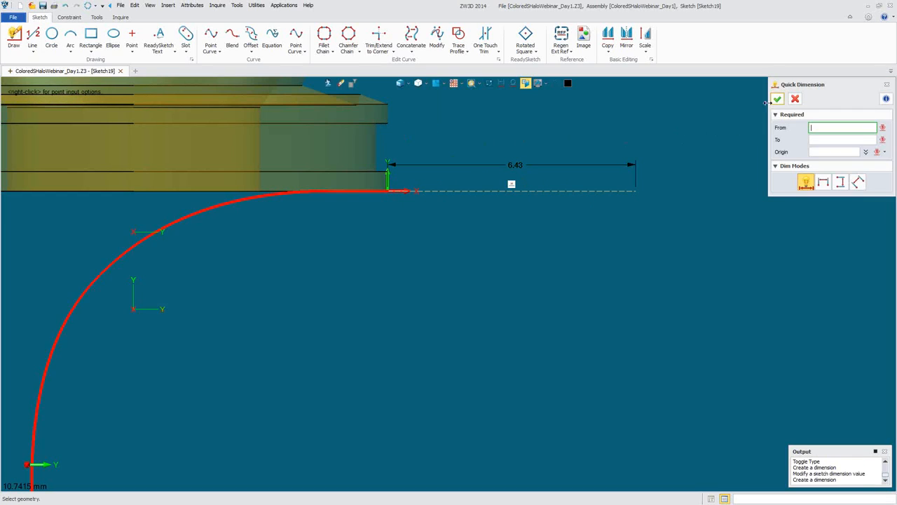
click(777, 99)
Try a corner-to-corner rectangle from the sketch origin with width 2.5 and height 1.25, and undo it
scroll(507, 258, down, 2)
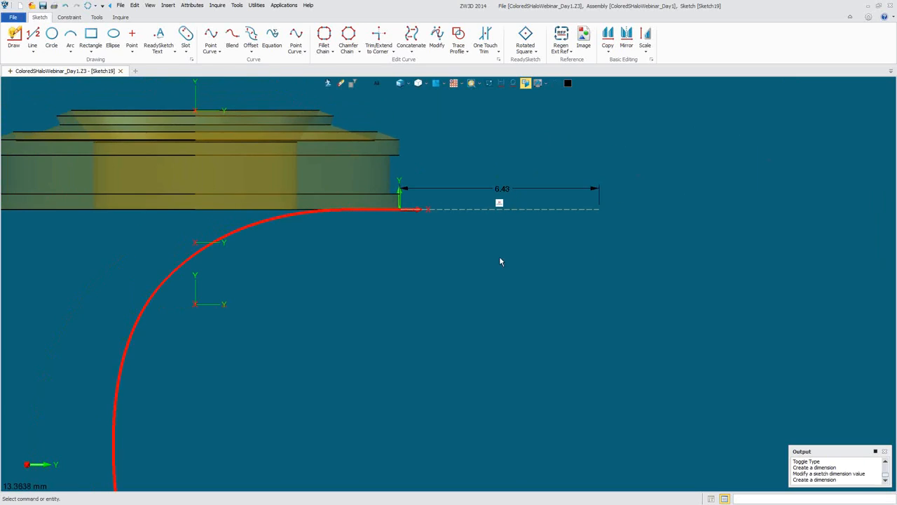
click(90, 35)
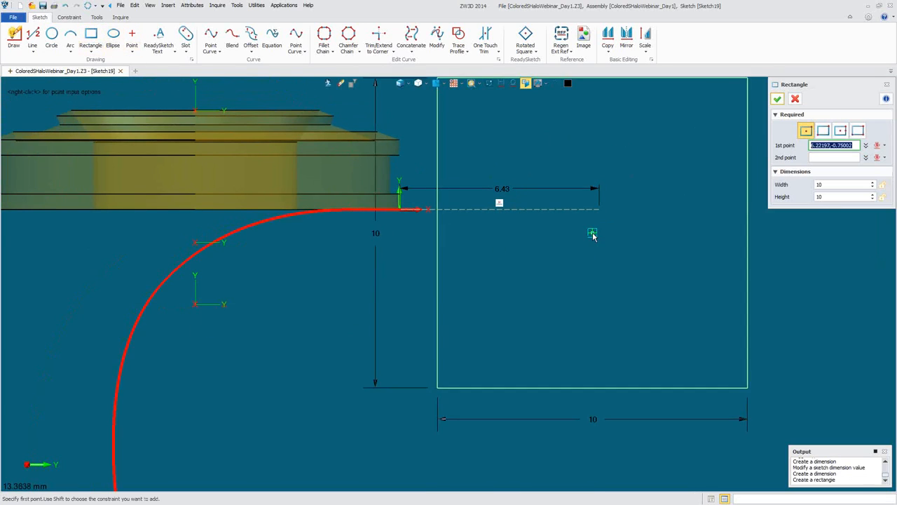
click(824, 132)
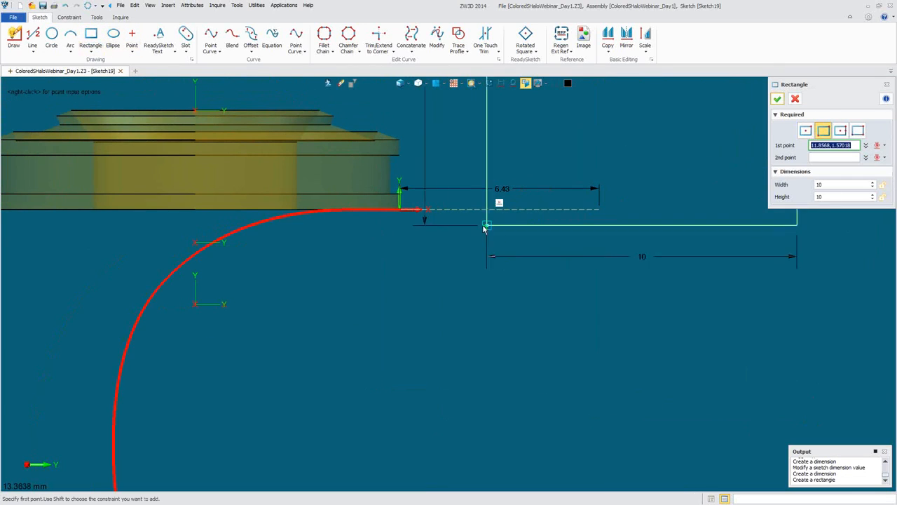
click(406, 214)
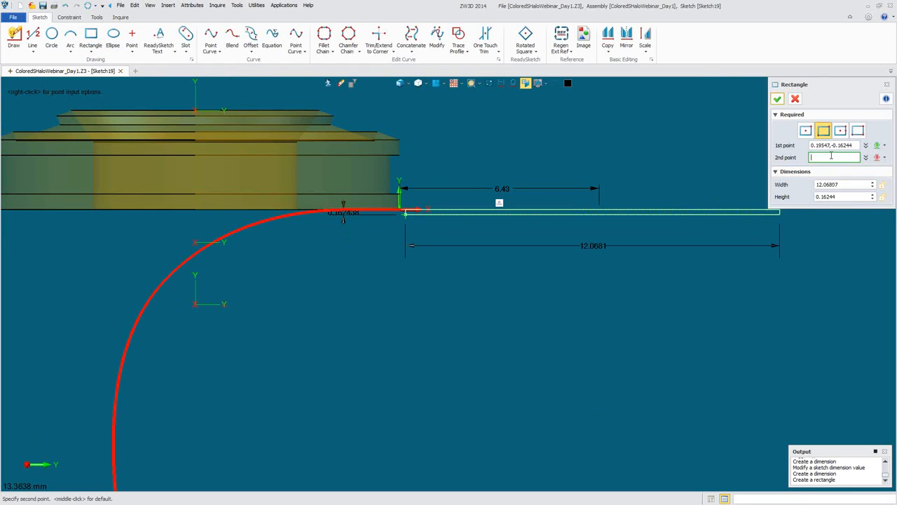
click(403, 210)
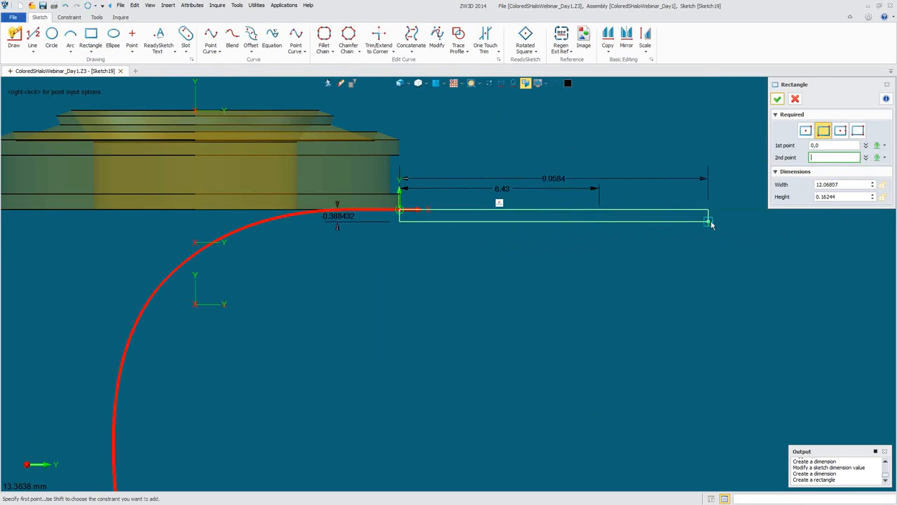
click(743, 312)
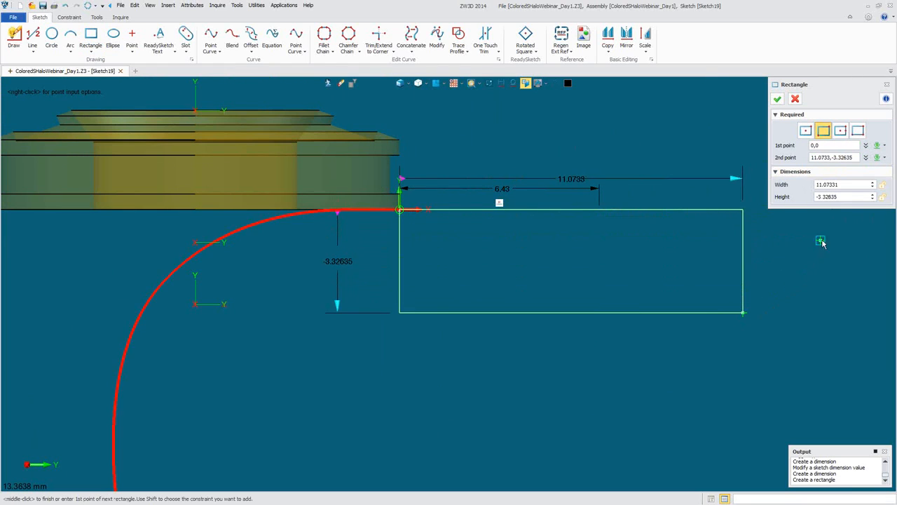
click(844, 185)
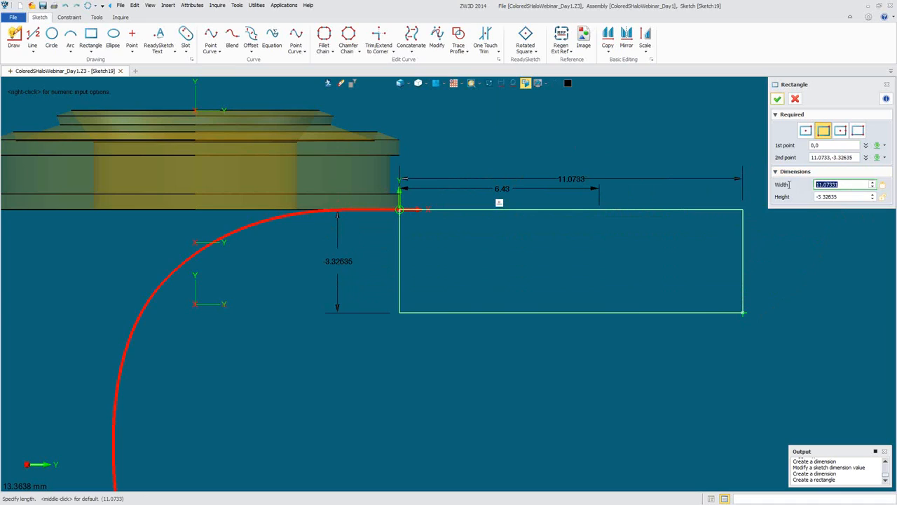
click(843, 197)
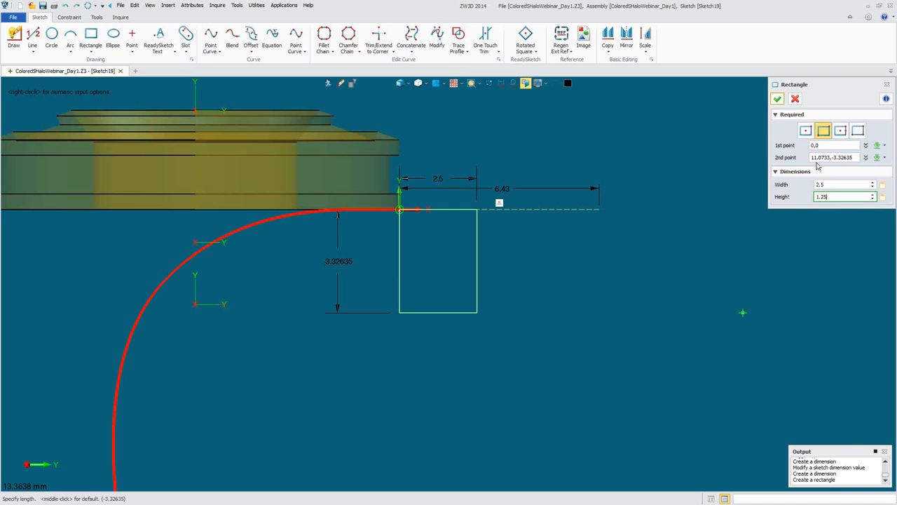
text(1.25)
click(777, 99)
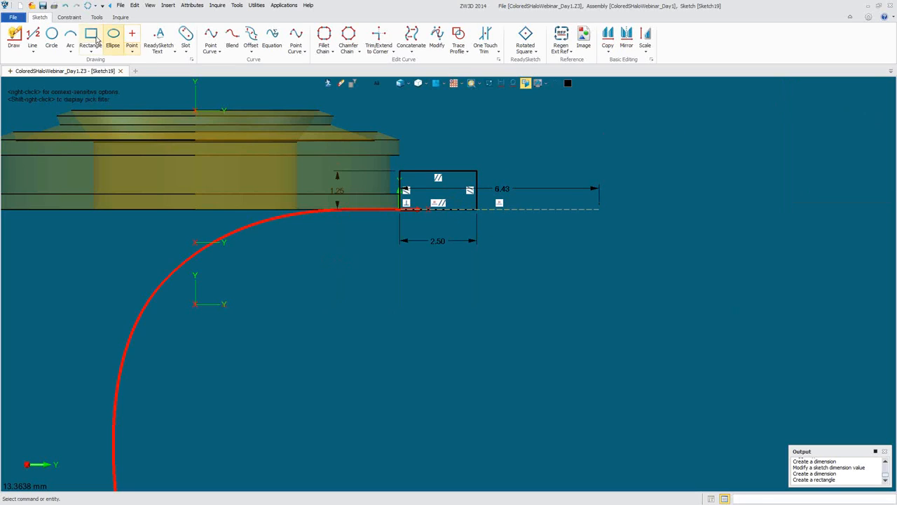
click(65, 6)
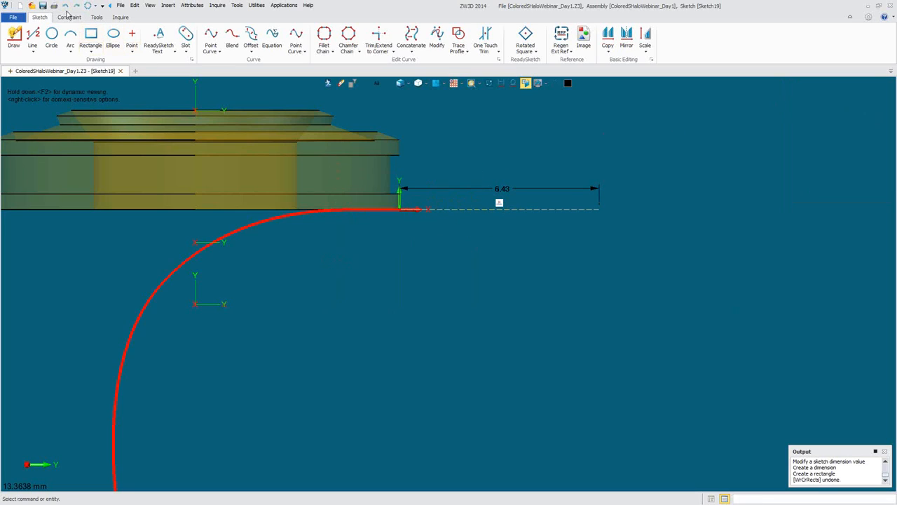
Try a corner-to-corner rectangle about 3.2 by 1.5 mm below the construction line from the sketch origin, and undo it
click(91, 39)
click(400, 209)
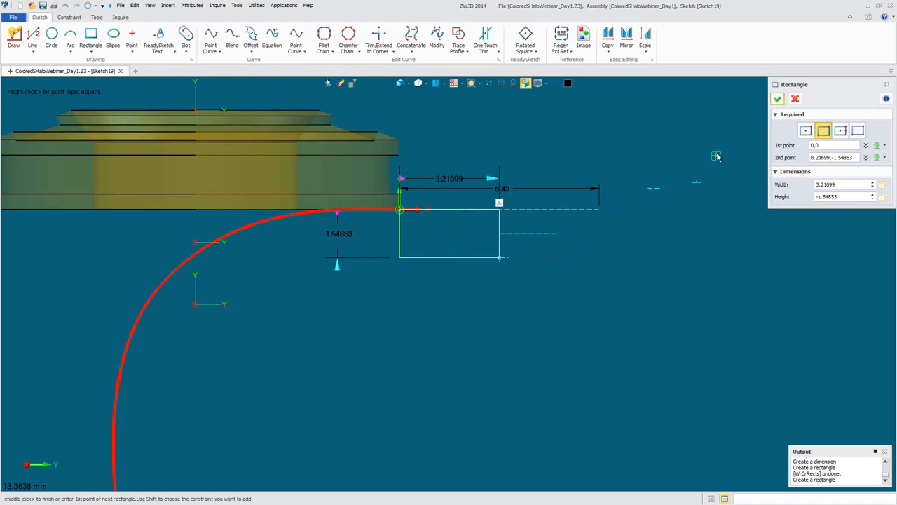
click(778, 99)
scroll(627, 255, up, 2)
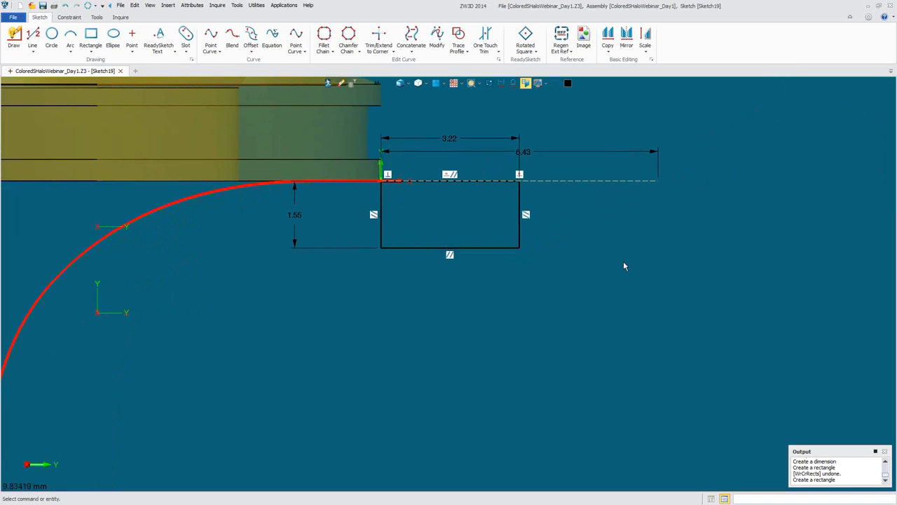
click(64, 5)
click(64, 6)
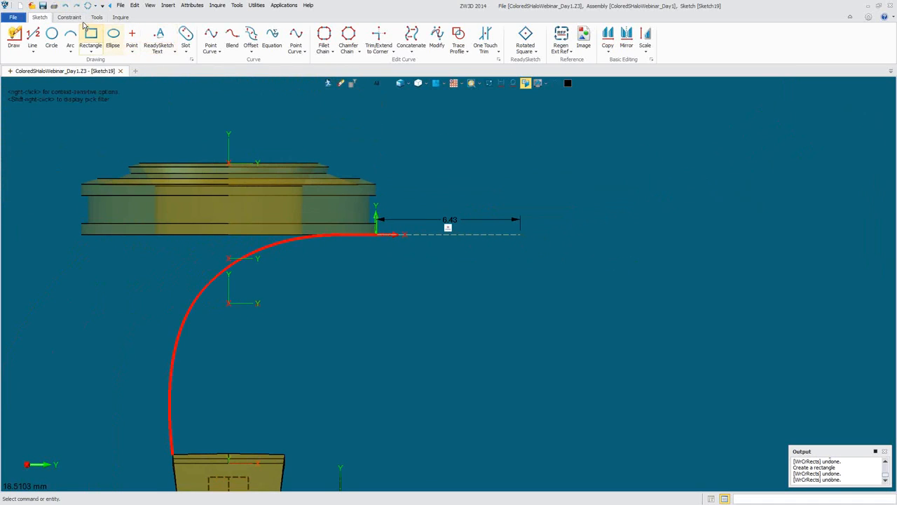
Sketch a corner-to-corner rectangle about 4.63 by 2.42 mm in the empty area beyond and below the construction line
click(91, 42)
click(602, 326)
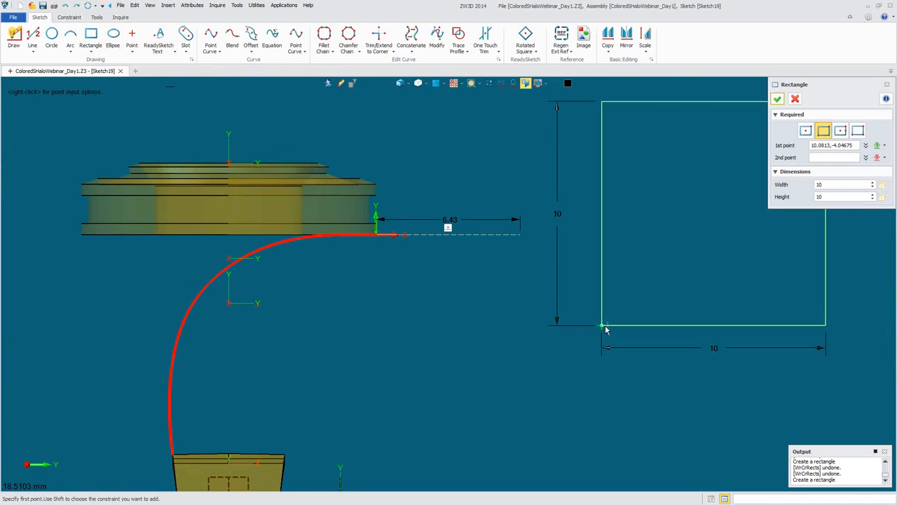
click(706, 379)
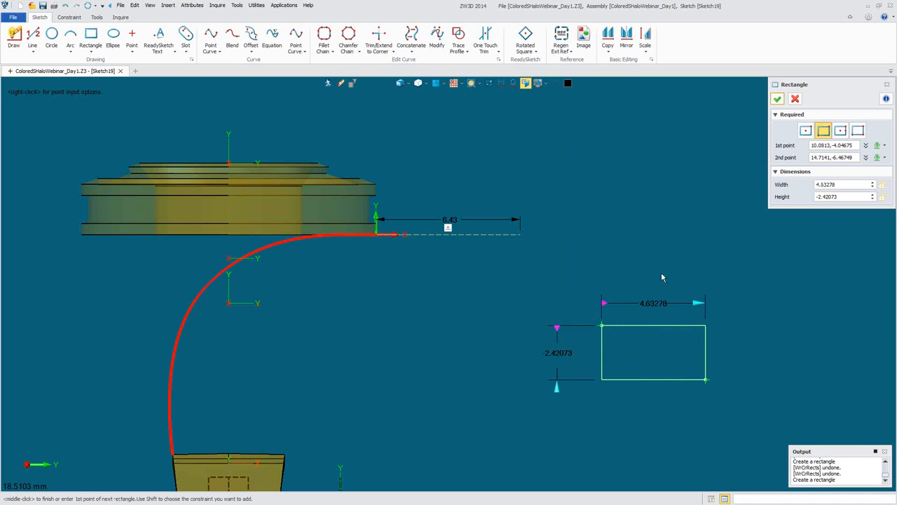
middle_click(661, 249)
key(ctrl+a)
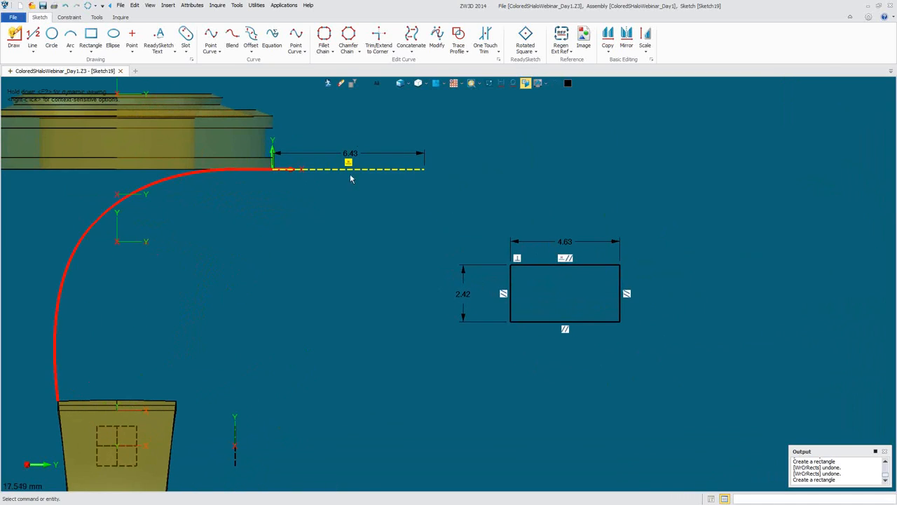
Set the rectangle's width to 2.5 and its height to 1.25
right_click(551, 243)
click(554, 234)
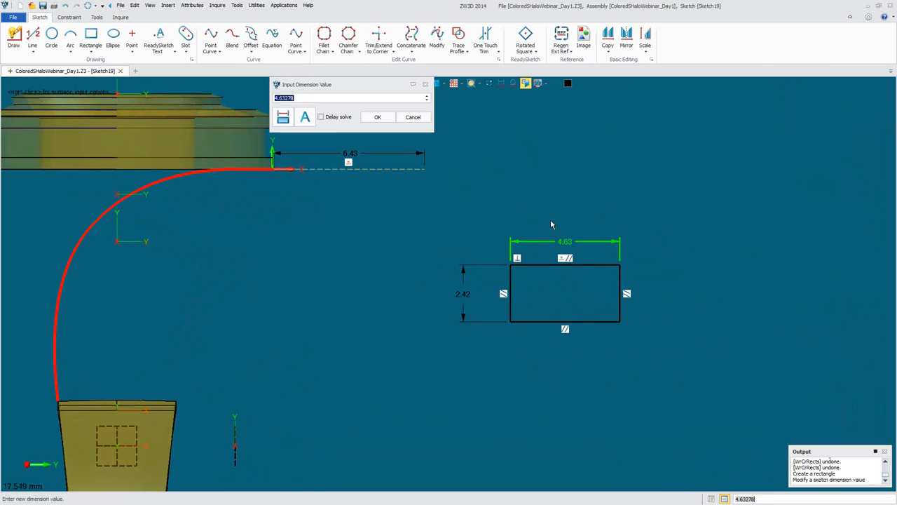
text(2.6)
click(377, 117)
right_click(467, 277)
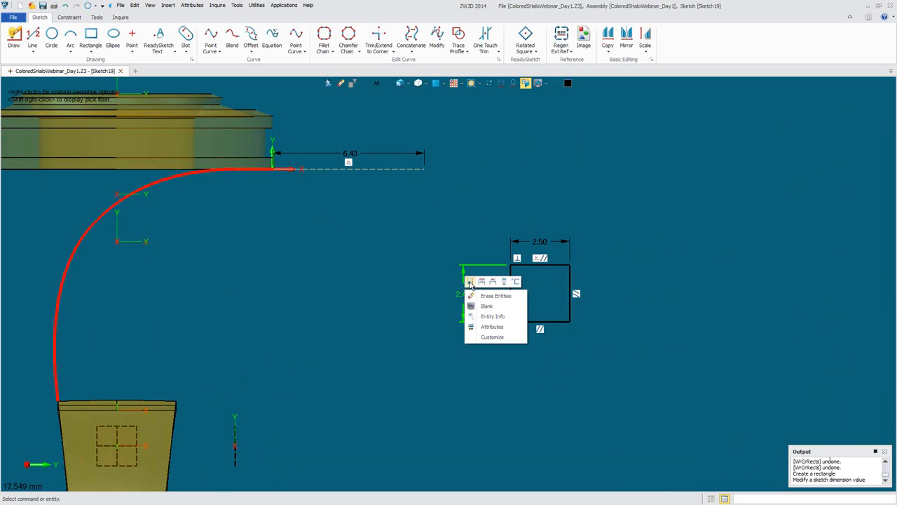
click(469, 267)
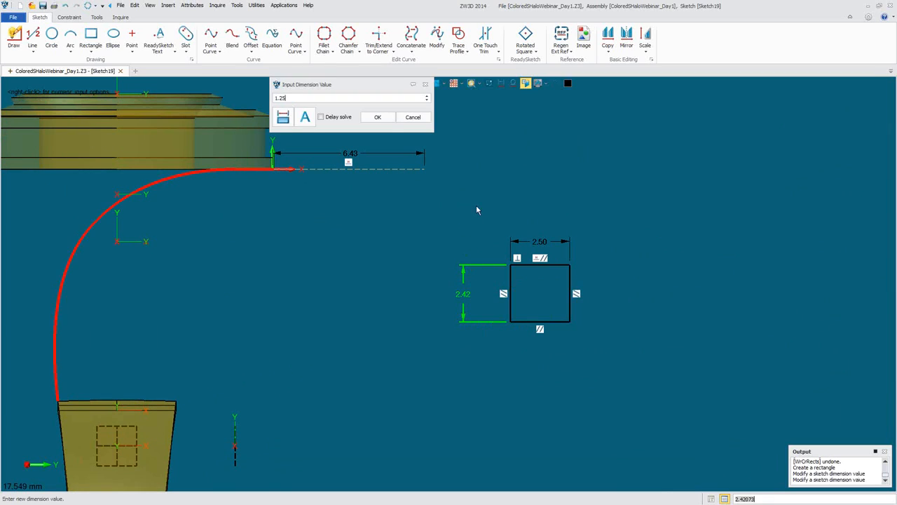
text(1.25)
click(385, 119)
Constrain the rectangle's upper inner corner to coincide with the sketch origin at the halo rim
scroll(534, 240, up, 2)
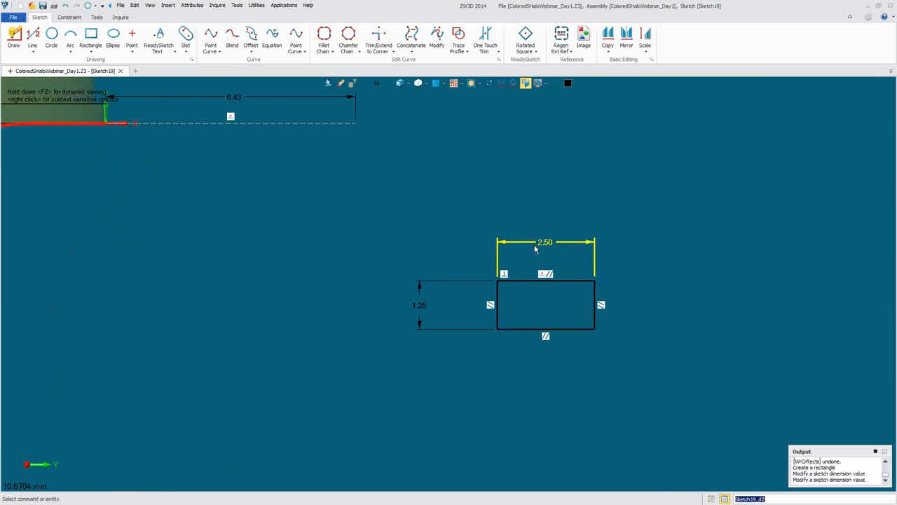
scroll(489, 209, down, 3)
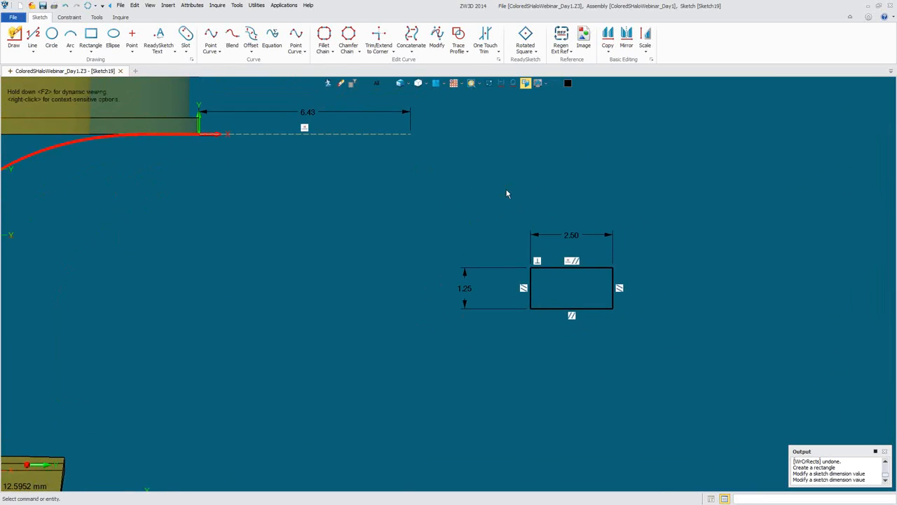
scroll(508, 198, down, 1)
right_click(522, 145)
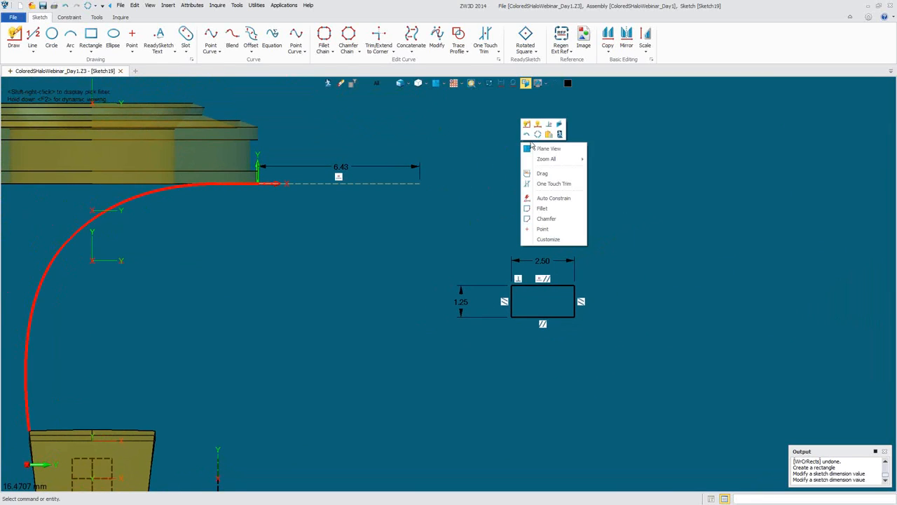
click(548, 126)
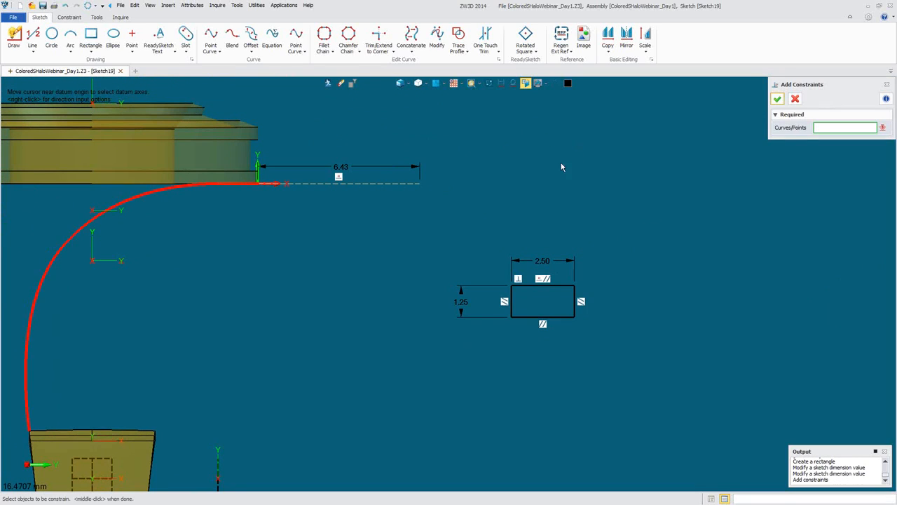
click(512, 287)
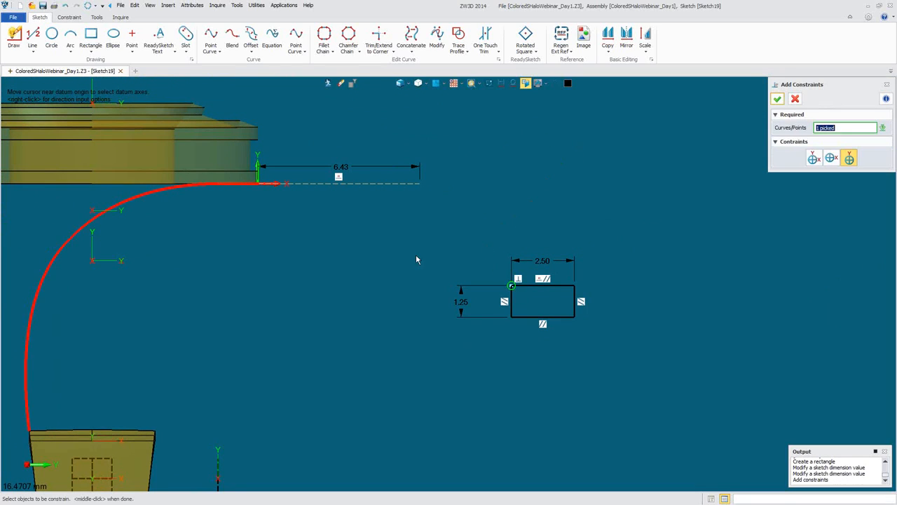
click(258, 186)
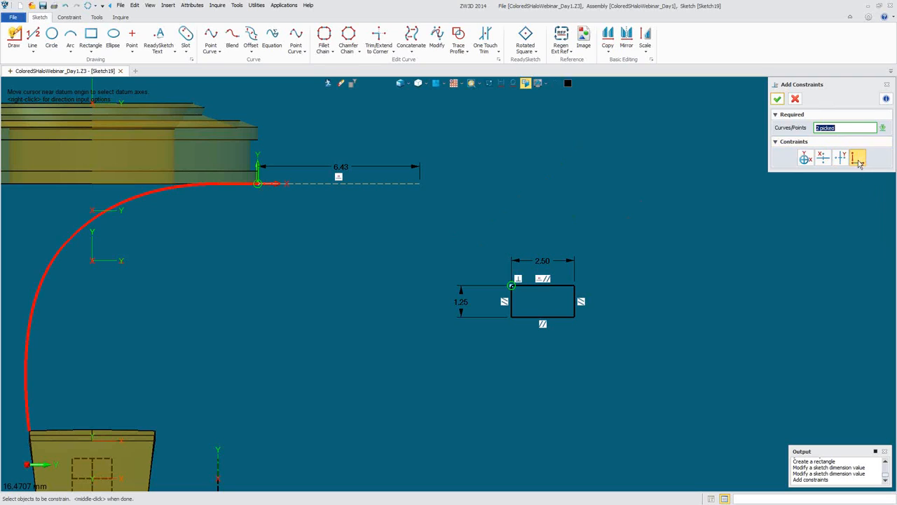
click(777, 99)
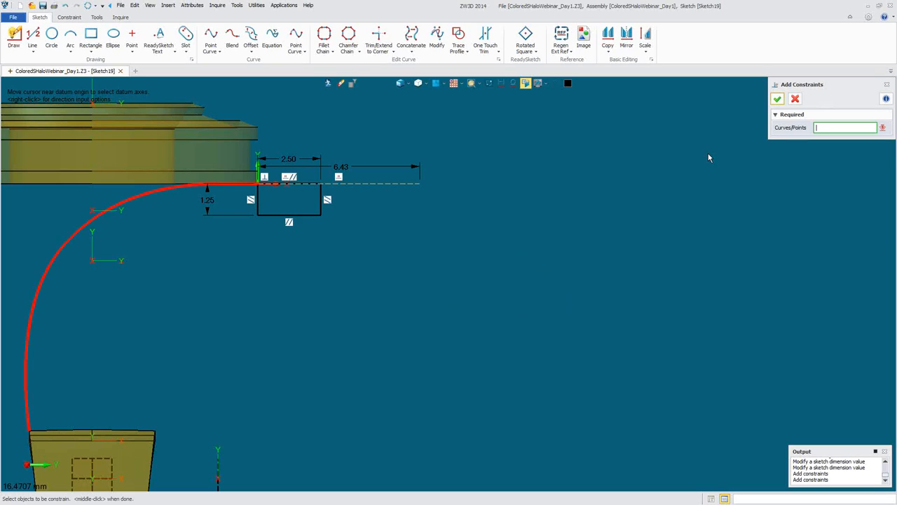
click(777, 101)
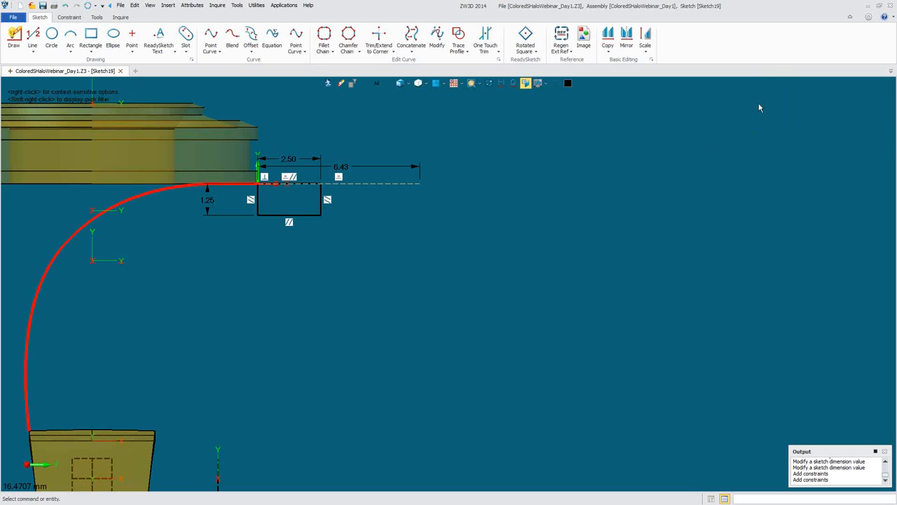
Rotate the rectangle 20° clockwise about its corner at the sketch origin with the Move command, without shifting its position
shift+click(321, 209)
right_click(369, 222)
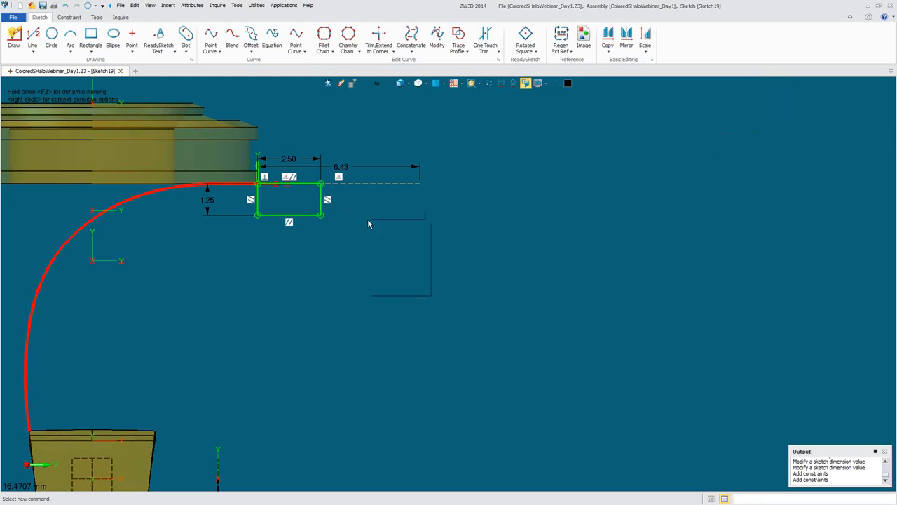
click(379, 212)
click(258, 184)
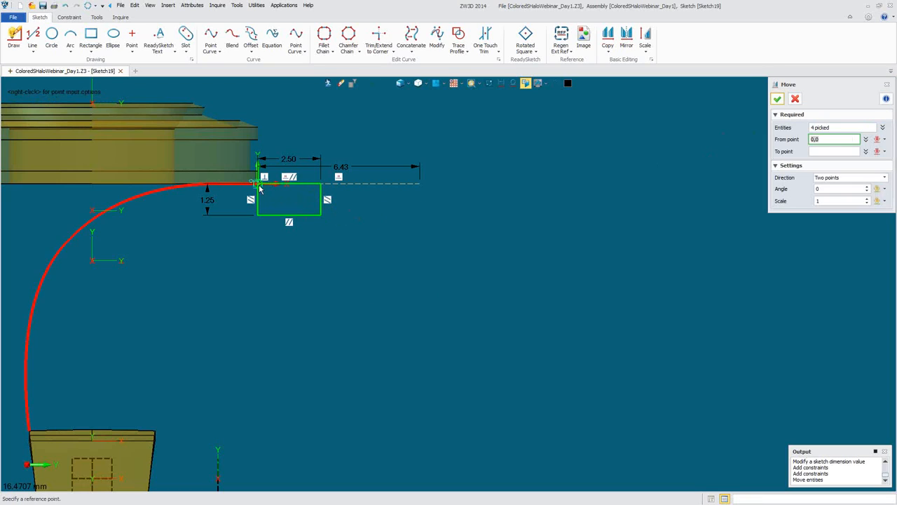
click(258, 184)
click(833, 189)
scroll(833, 189, up, 3)
scroll(833, 189, down, 20)
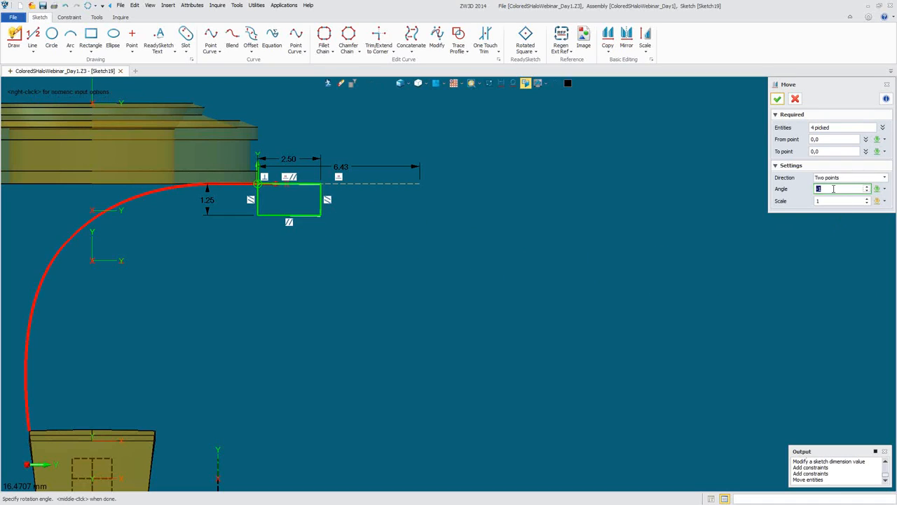
click(778, 98)
Add an angle dimension of 20° between the horizontal construction line and the rectangle's upper long edge
scroll(589, 278, up, 3)
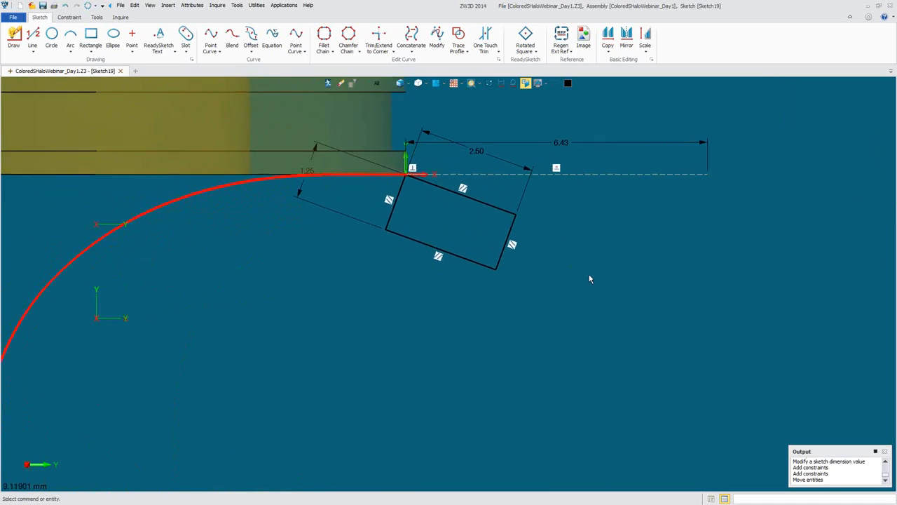
right_click(552, 197)
click(568, 203)
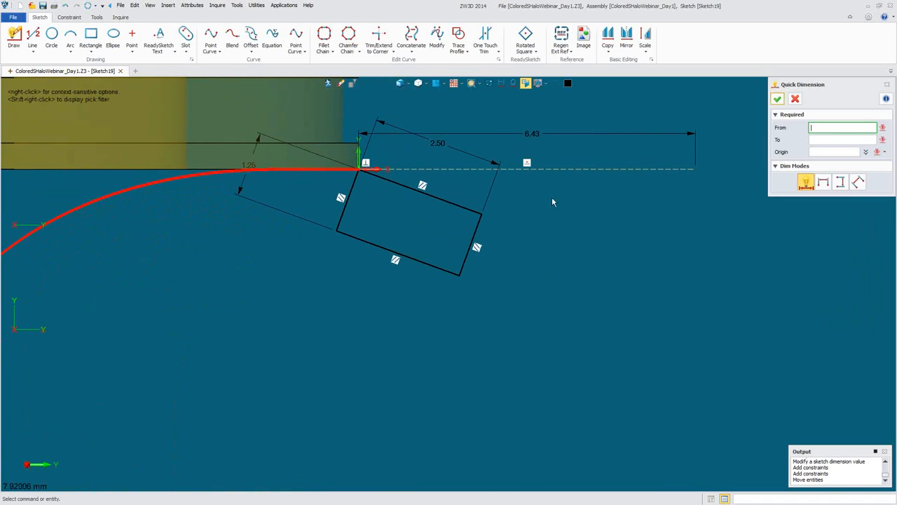
click(482, 170)
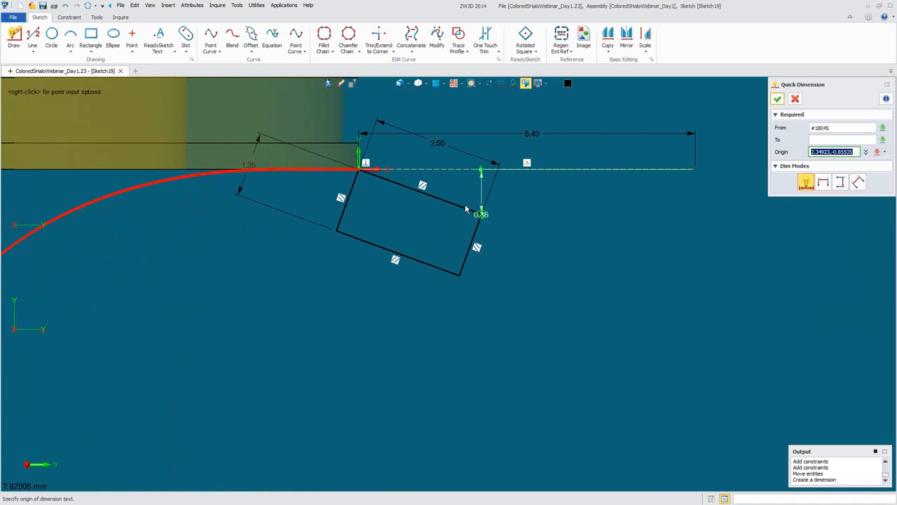
click(446, 199)
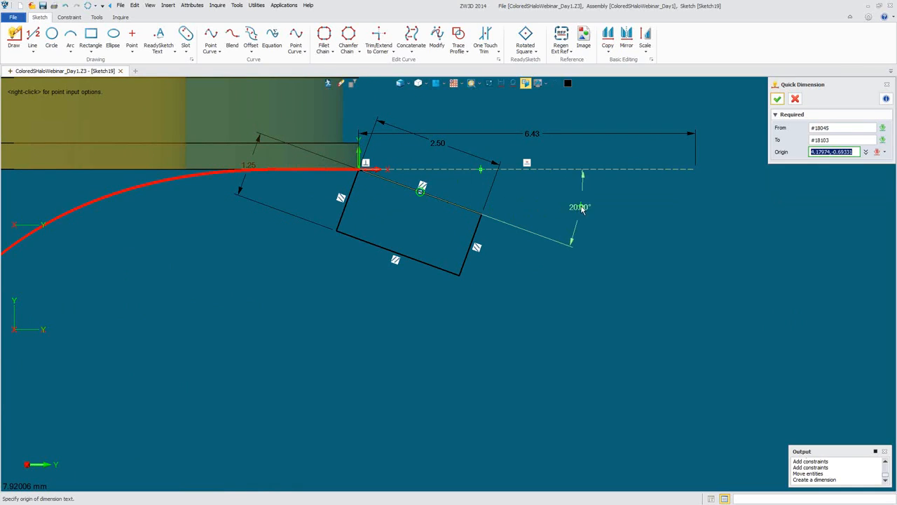
click(581, 209)
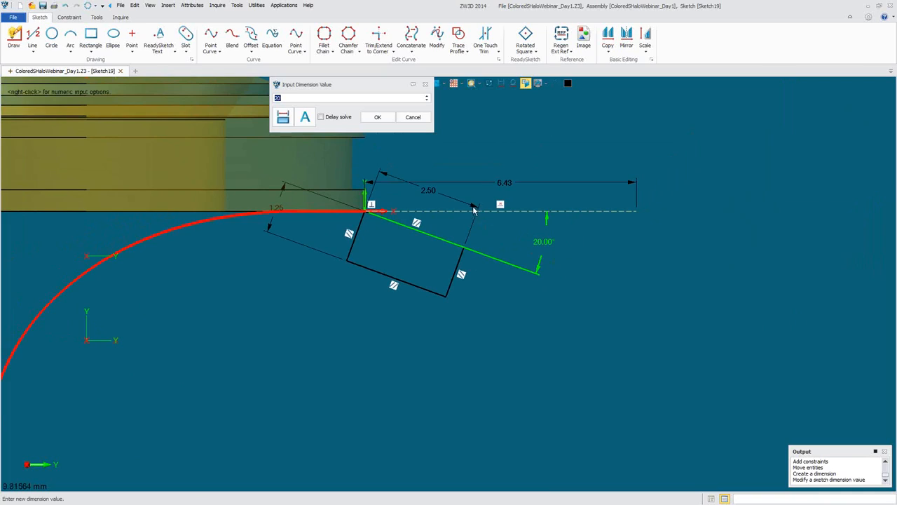
click(378, 117)
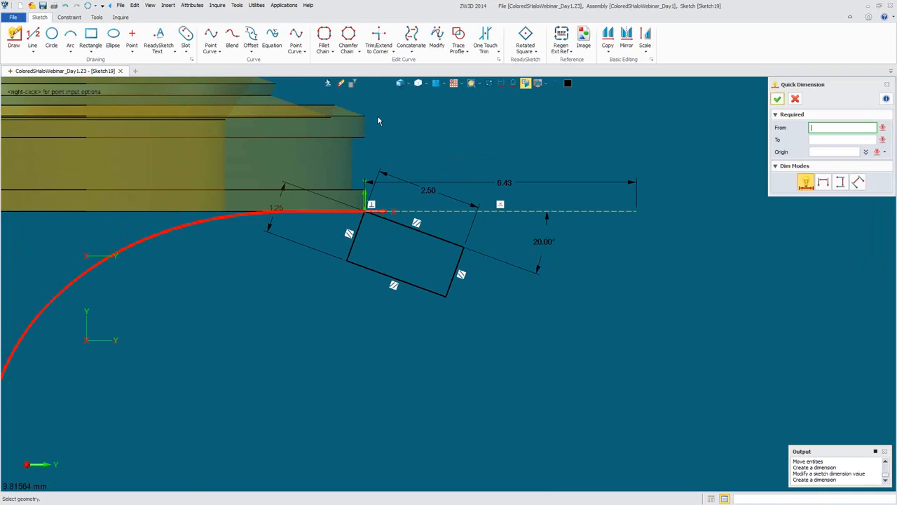
click(777, 99)
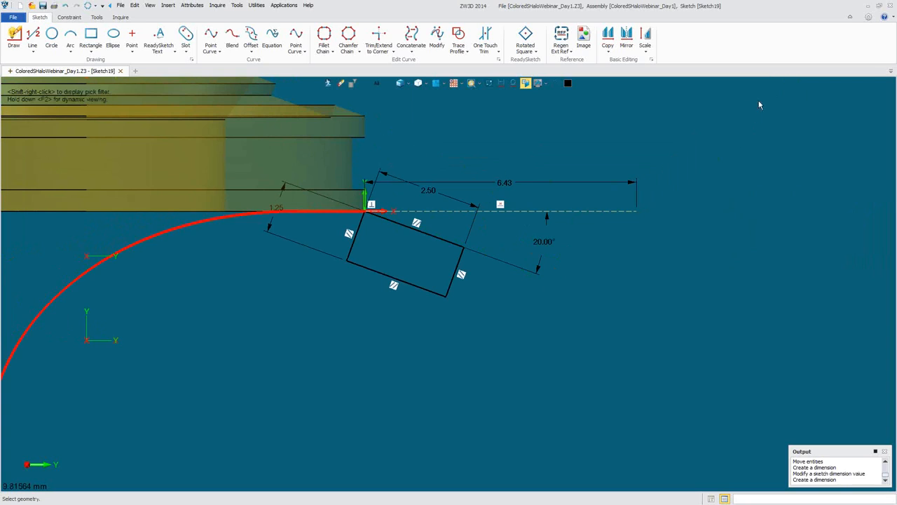
Hide the surrounding model geometry to show only the active sketch, and frame the rotated rectangle closely
click(438, 85)
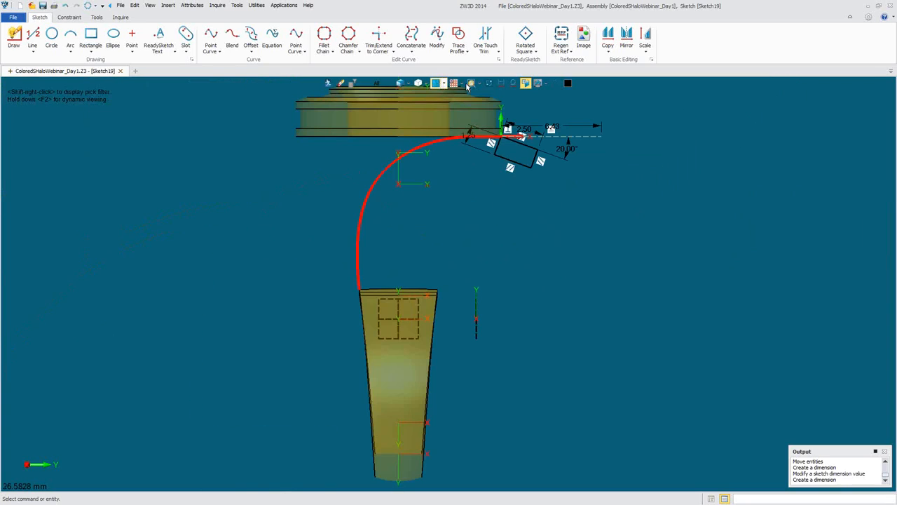
click(490, 83)
scroll(481, 222, up, 2)
mouse_move(519, 184)
middle_down()
mouse_move(444, 237)
mouse_move(380, 320)
mouse_move(381, 357)
middle_up()
scroll(381, 321, up, 4)
scroll(370, 296, up, 1)
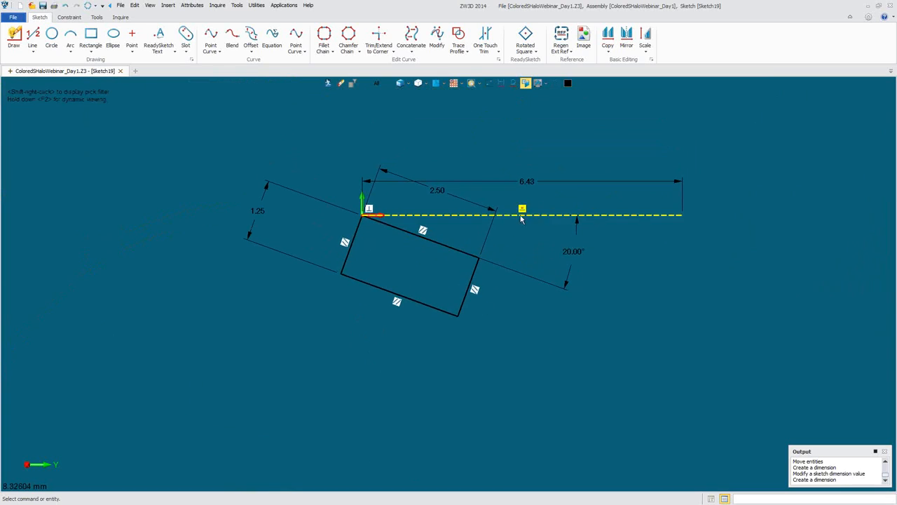
Try the rectangle's angle dimension at 22° and cancel the change
click(581, 237)
double_click(581, 237)
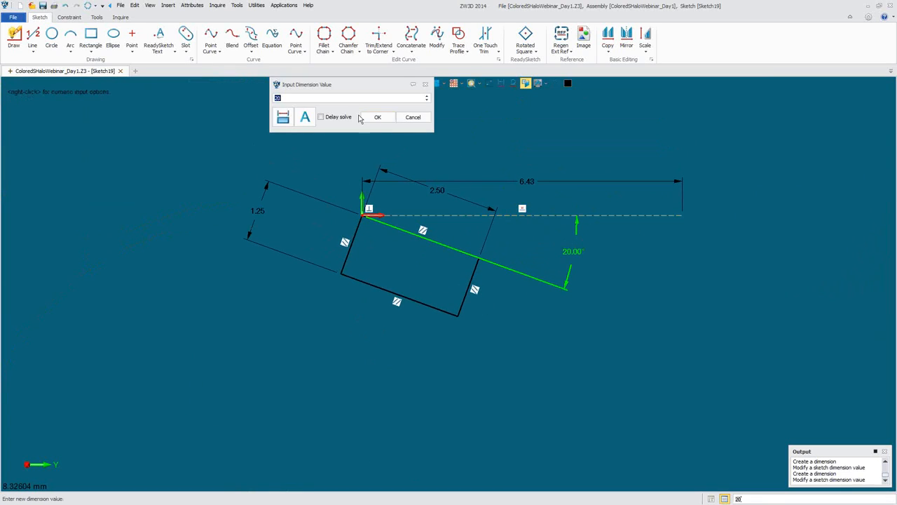
text(22.0)
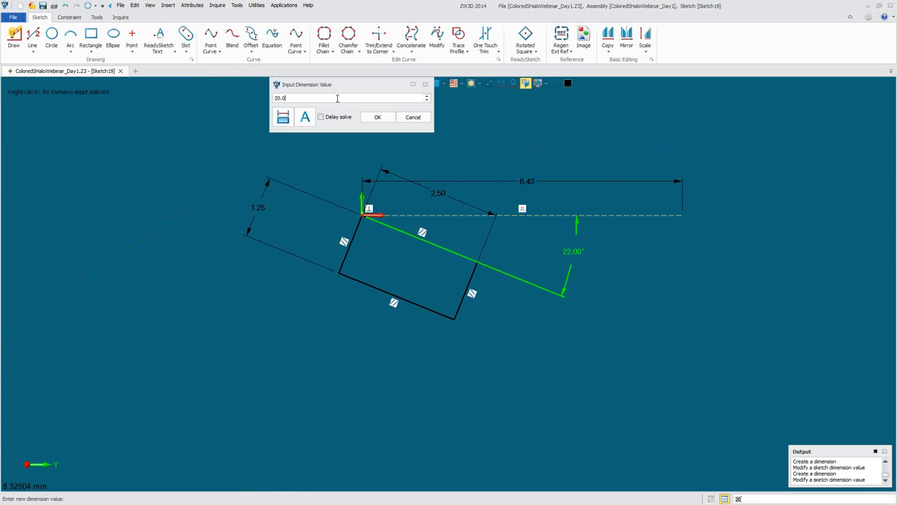
click(411, 117)
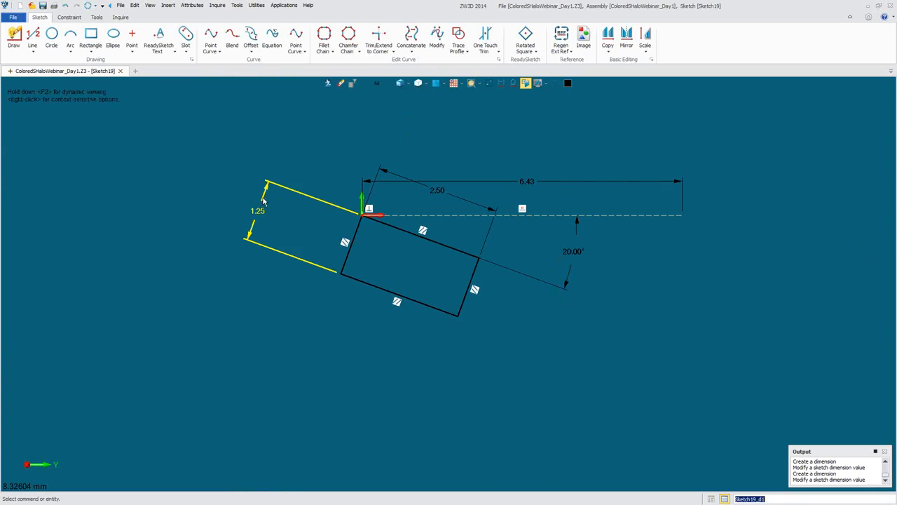
Try the rectangle's height at 1.29 and its width at 2.55, cancelling each change
right_click(262, 195)
click(267, 185)
scroll(309, 98, up, 2)
scroll(308, 97, up, 2)
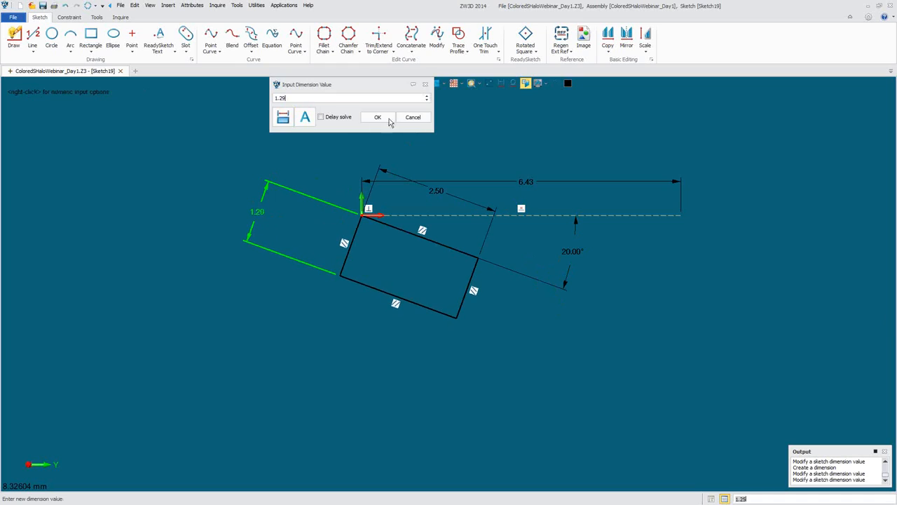
click(412, 117)
right_click(449, 192)
click(451, 185)
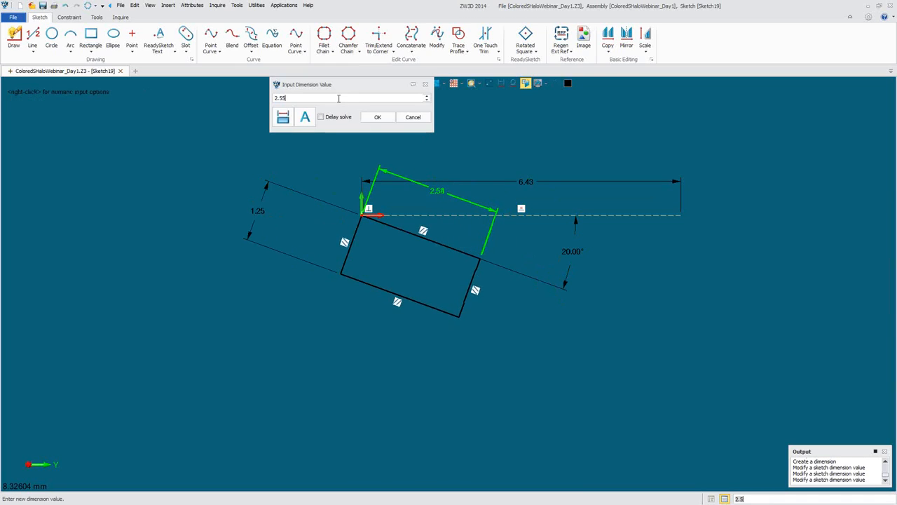
click(413, 117)
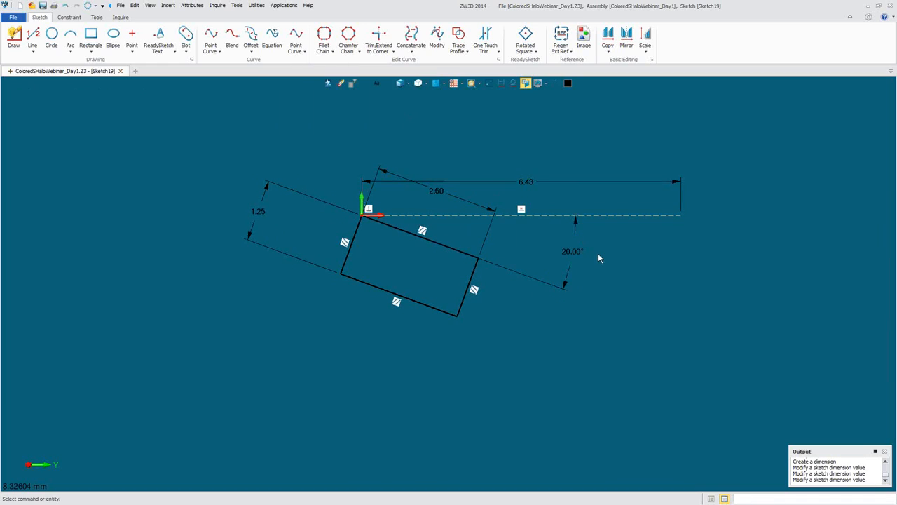
Link the rectangle's angle dimension to the Control_TopCrossover_Angle variable of ColoredSHaloWebinar_Day1
scroll(599, 259, down, 2)
scroll(600, 259, up, 3)
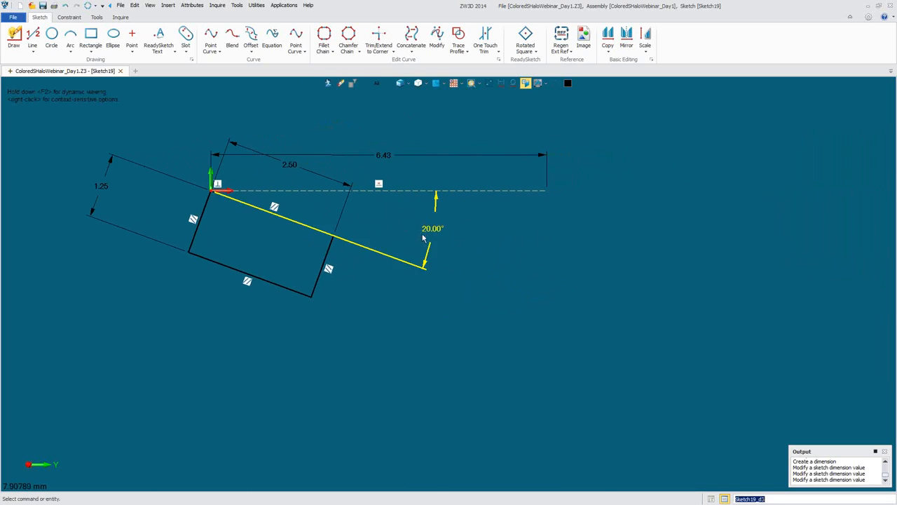
right_click(429, 233)
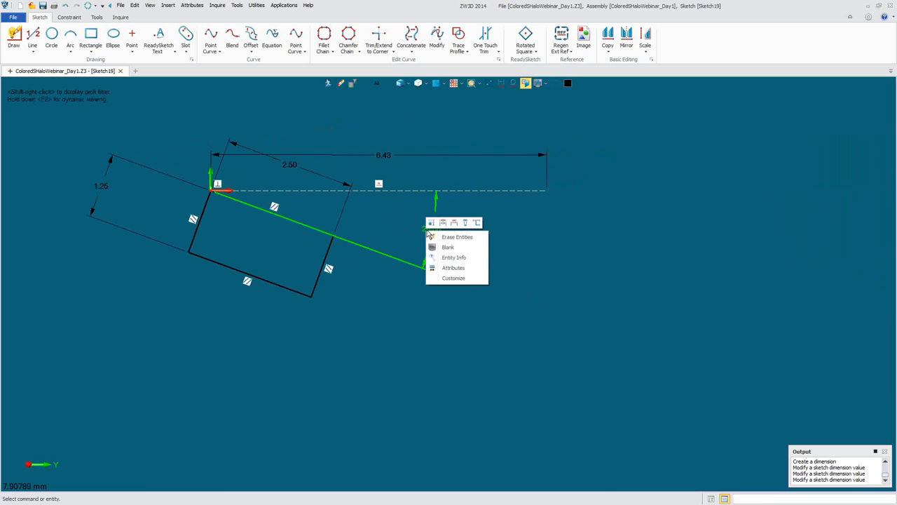
click(432, 223)
click(304, 117)
drag(844, 85, 651, 94)
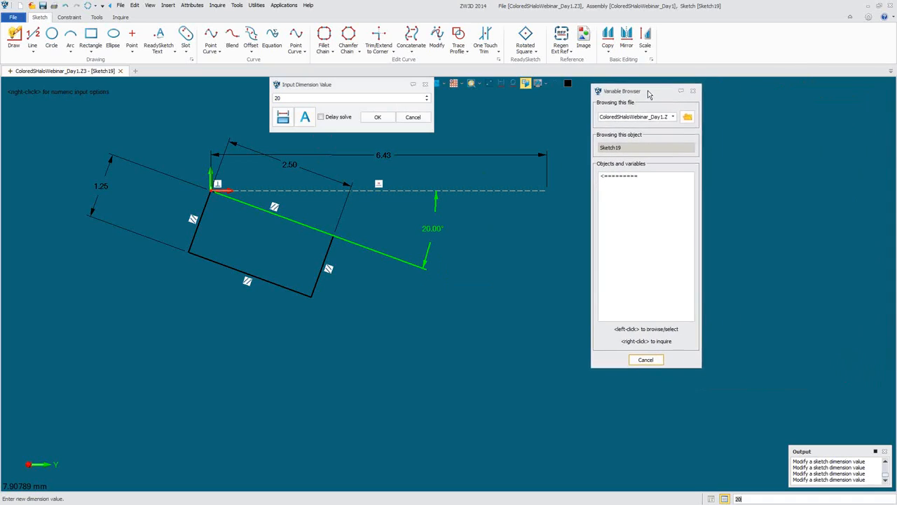
click(619, 179)
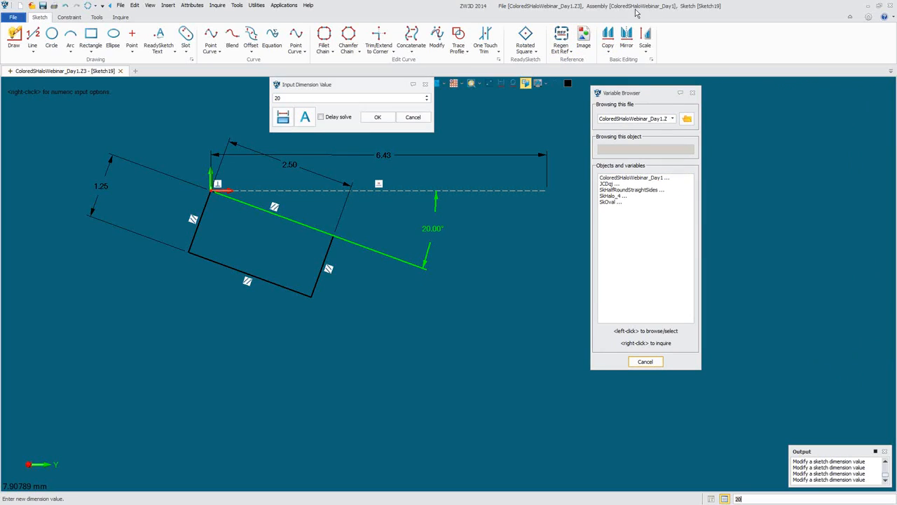
click(629, 179)
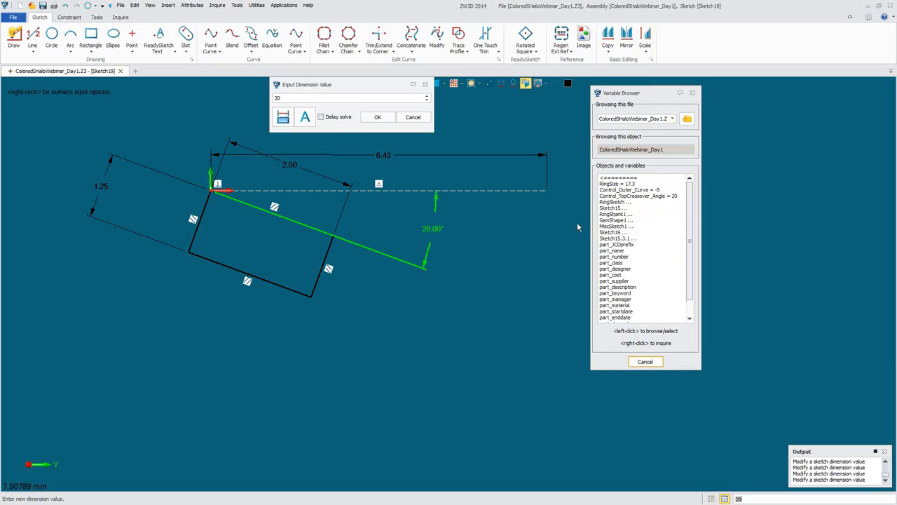
click(651, 198)
click(380, 118)
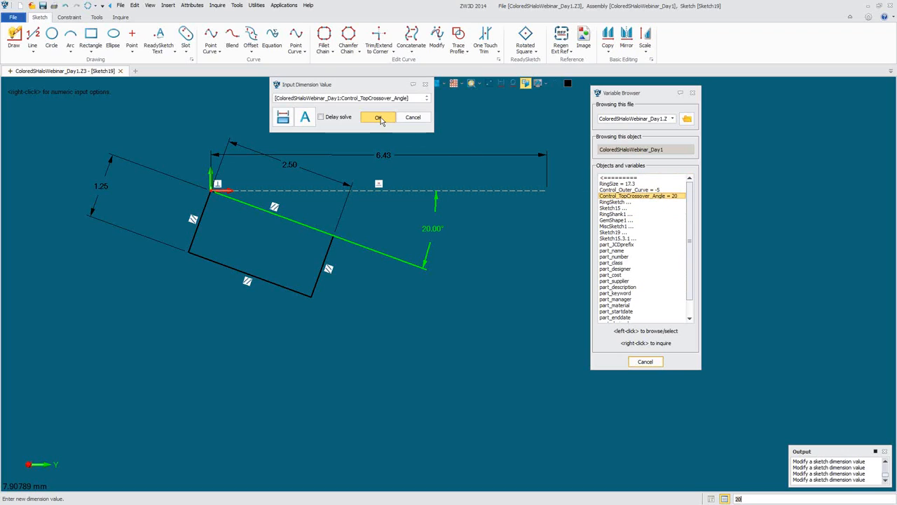
click(645, 365)
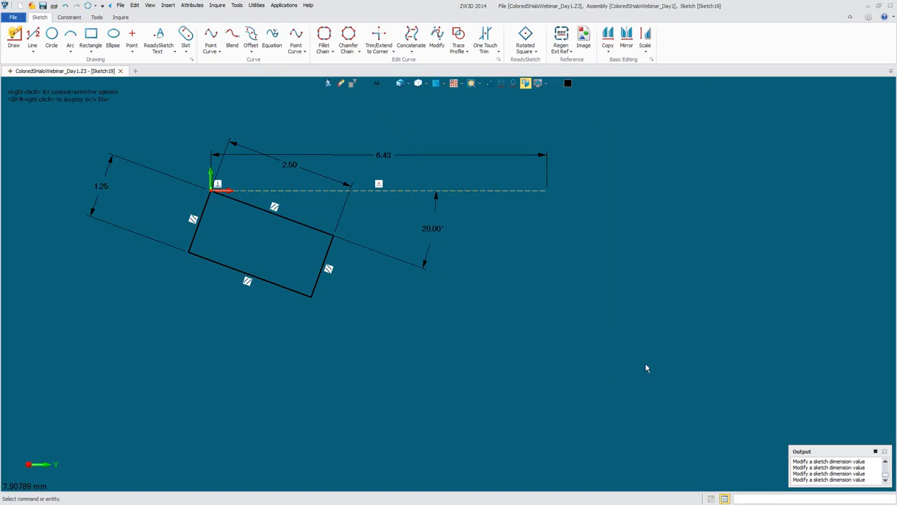
Inspect the equation that drives the rectangle's angle dimension and close the equation set without changes
right_click(424, 236)
click(442, 239)
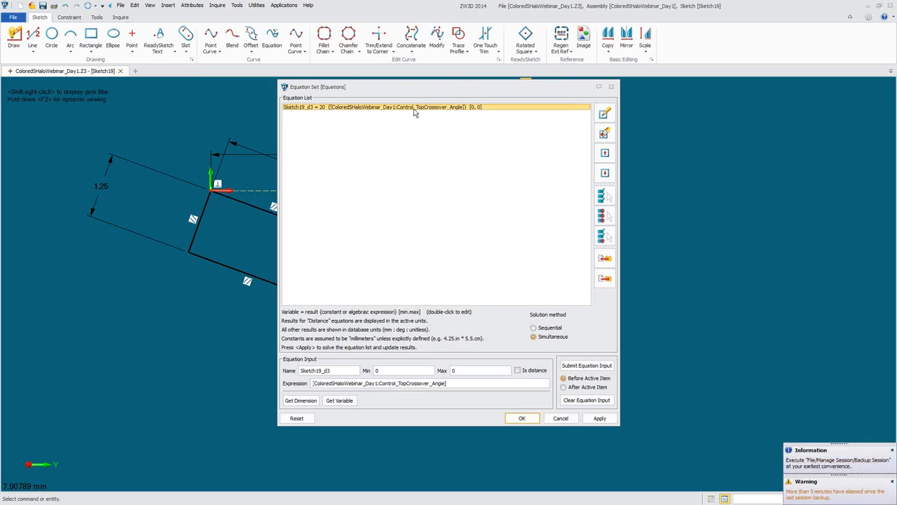
click(561, 418)
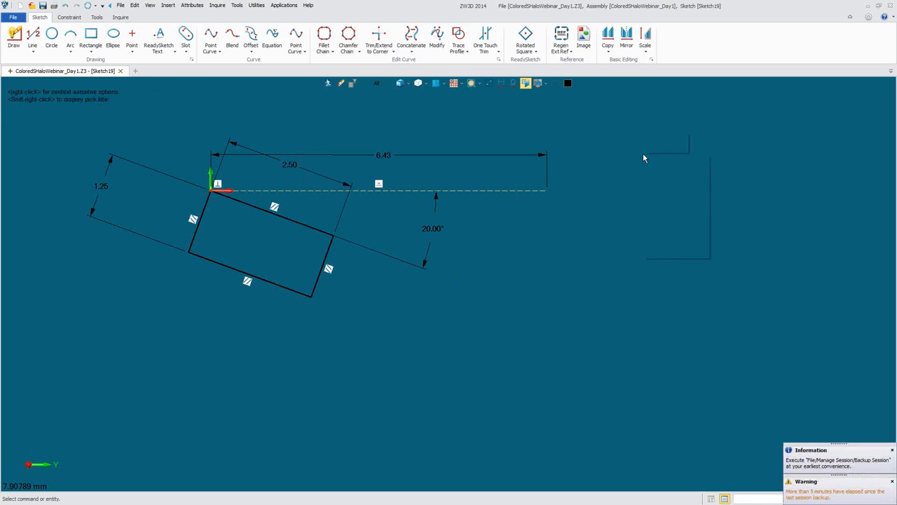
Exit the rectangle sketch and return to the ring part
right_click(643, 152)
click(683, 150)
middle_drag(684, 151, 349, 264)
middle_drag(291, 258, 329, 249)
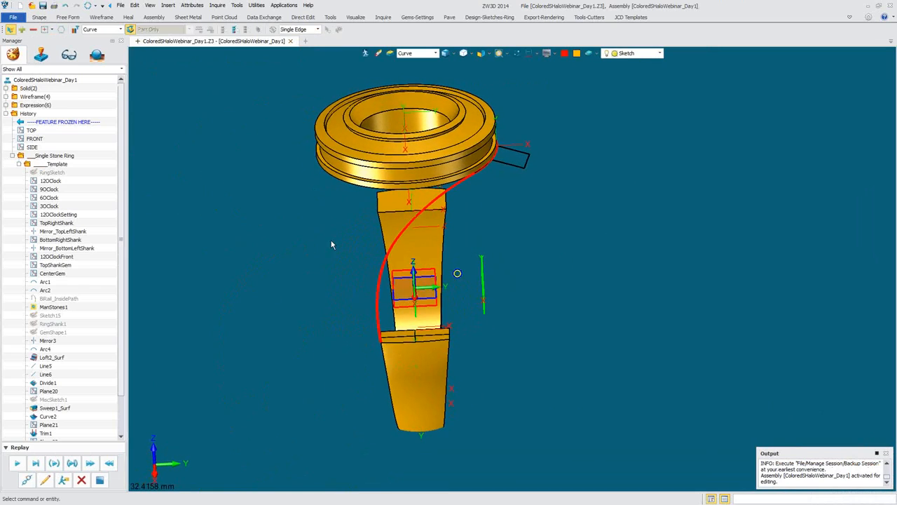
Create a curve list from three edges bounding the outer quarter of the shank's end face, next to the red curve
click(40, 17)
middle_drag(203, 171, 320, 256)
mouse_move(320, 255)
right_down()
mouse_move(428, 222)
mouse_move(497, 271)
right_up()
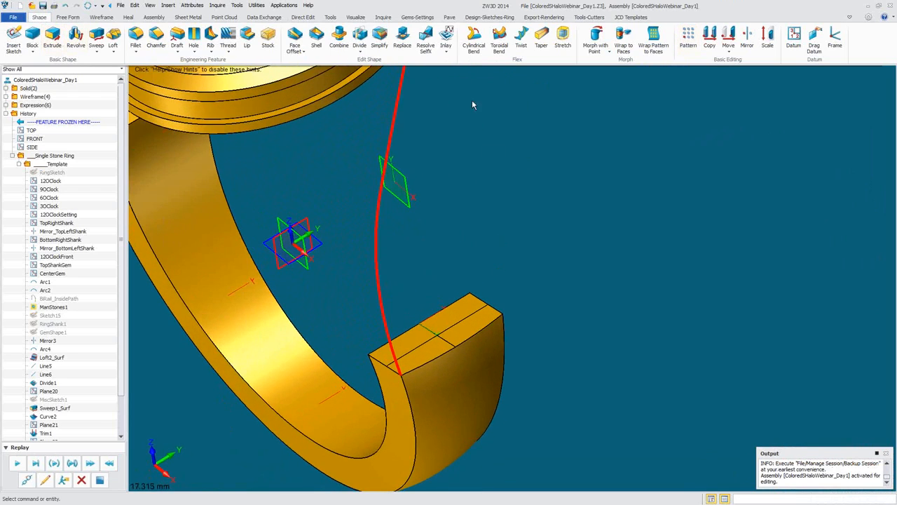
click(105, 17)
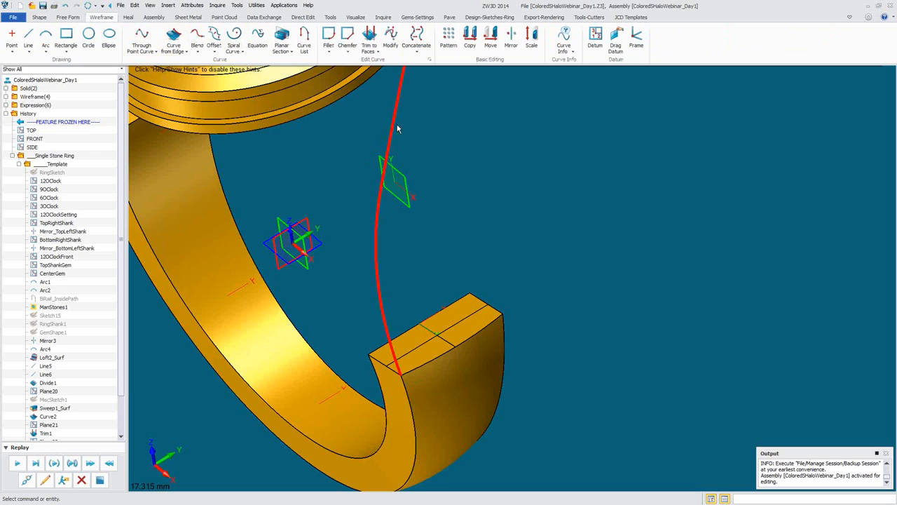
click(305, 37)
scroll(464, 300, up, 4)
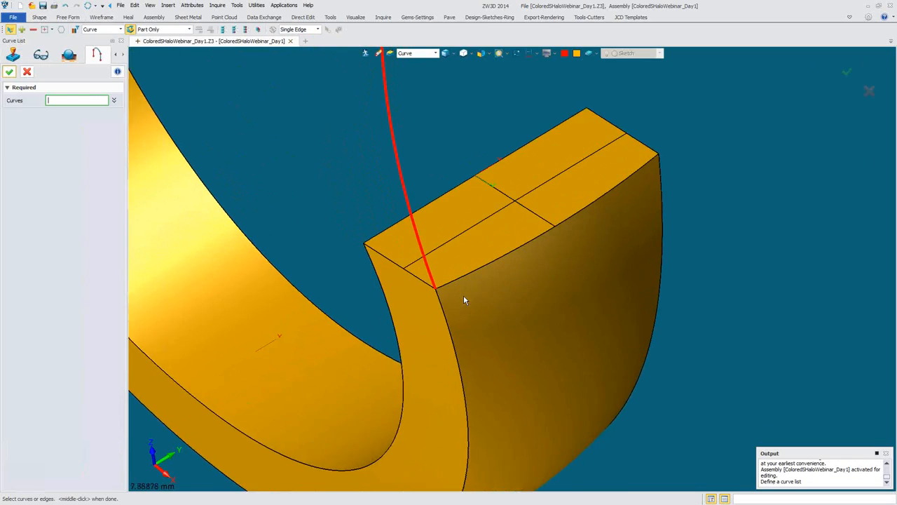
scroll(463, 300, up, 1)
click(415, 54)
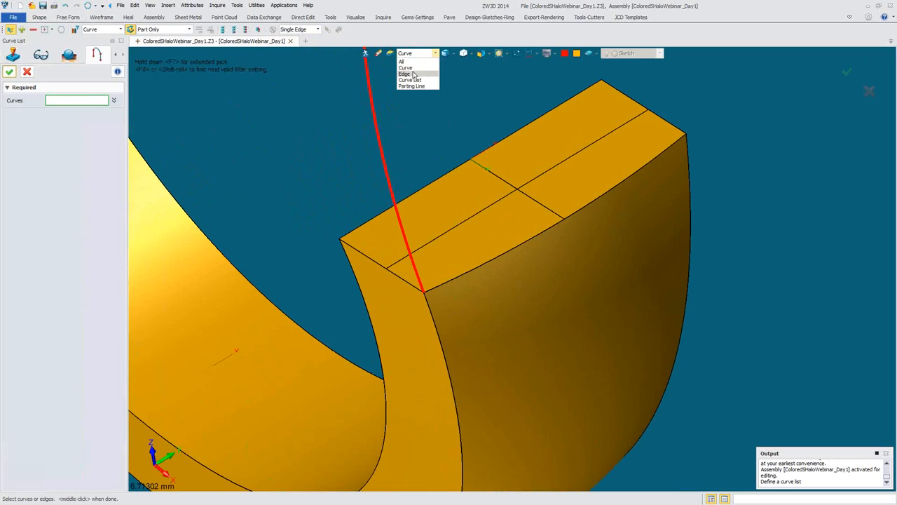
click(468, 215)
click(549, 206)
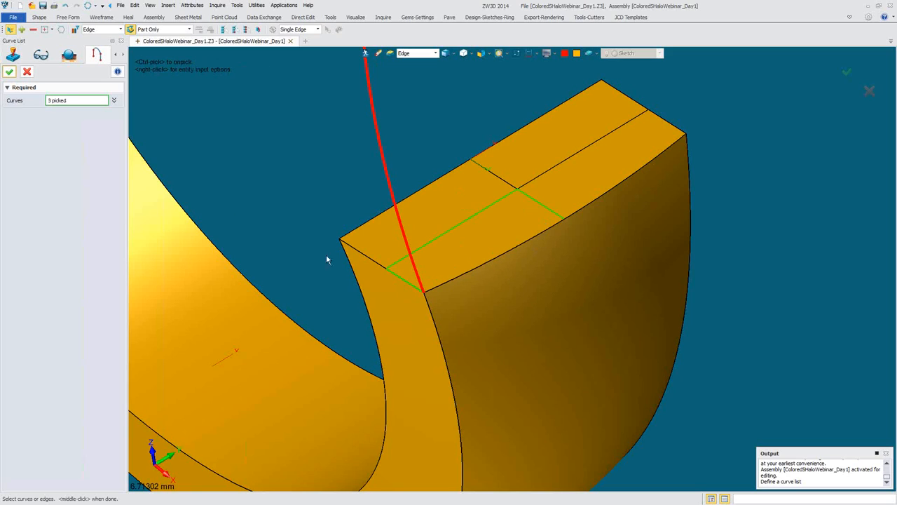
scroll(352, 200, down, 4)
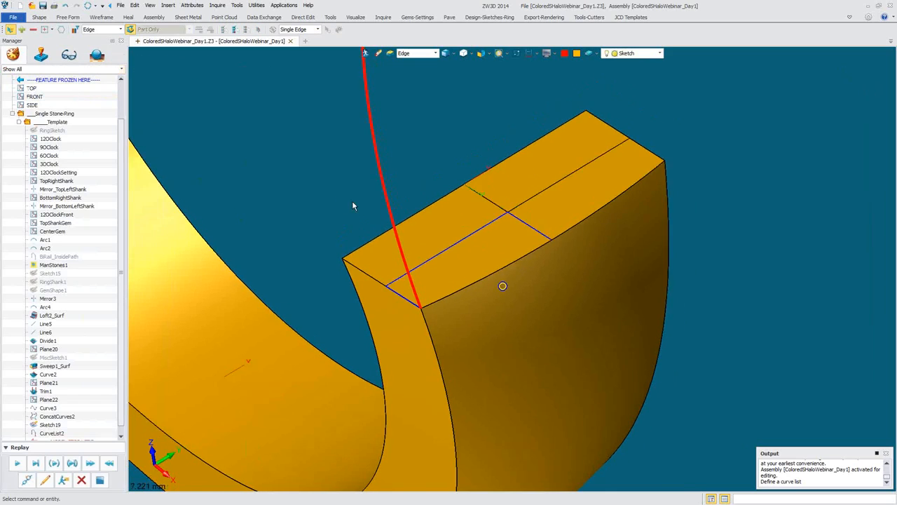
Redefine the curve list to add the outer shank edge, closing the loop around the quarter face
click(446, 54)
click(446, 54)
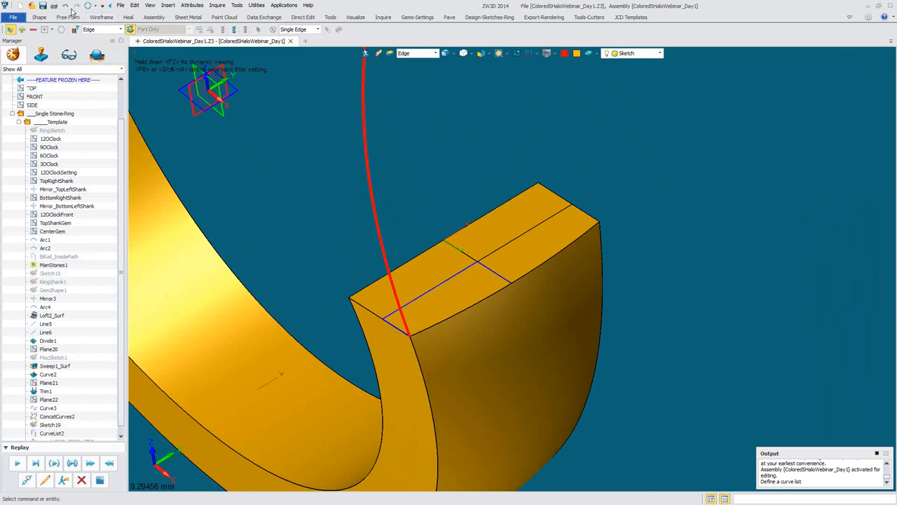
right_click(254, 155)
click(258, 152)
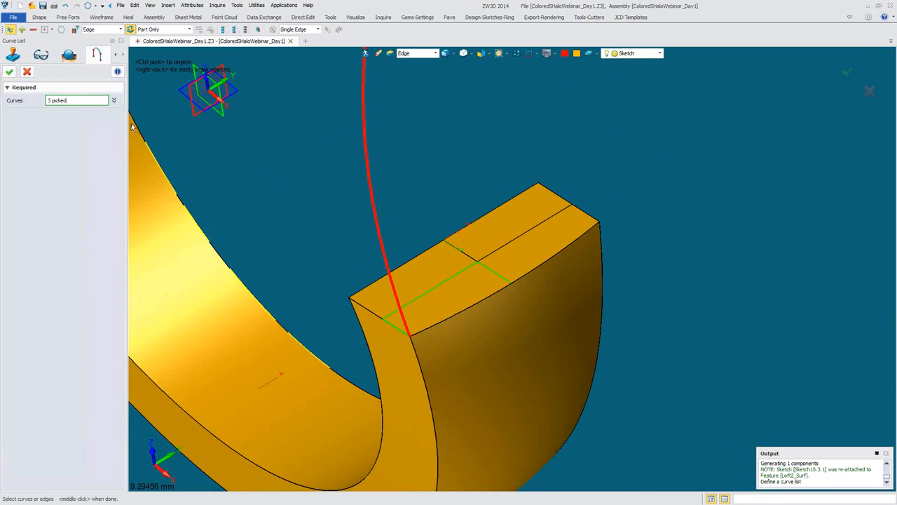
click(464, 309)
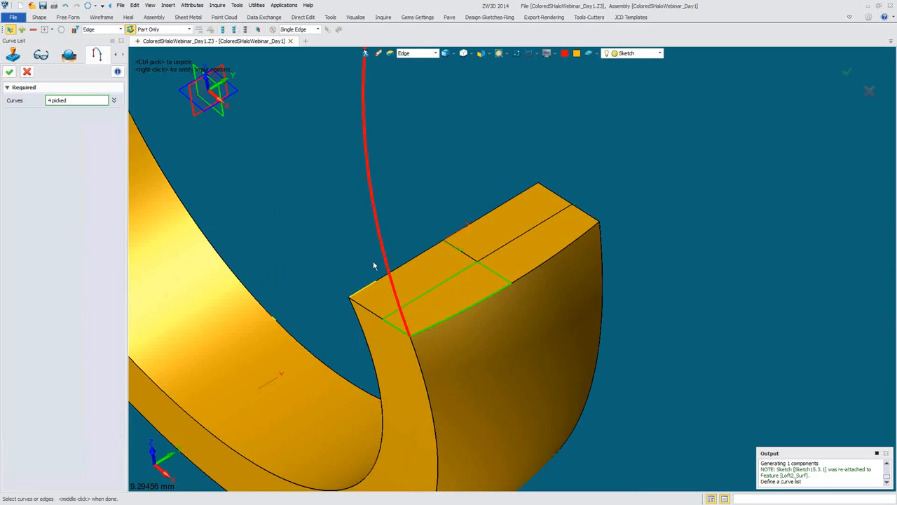
click(9, 72)
Erase the quarter face enclosed by the curve list on the shank's end
middle_drag(276, 199, 316, 256)
click(40, 18)
right_drag(343, 256, 463, 300)
right_click(460, 286)
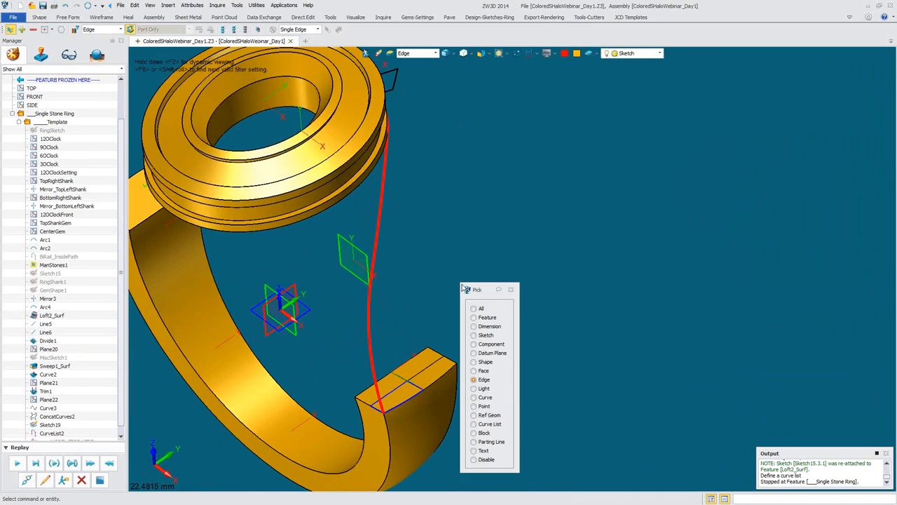
click(484, 371)
click(407, 393)
right_click(407, 392)
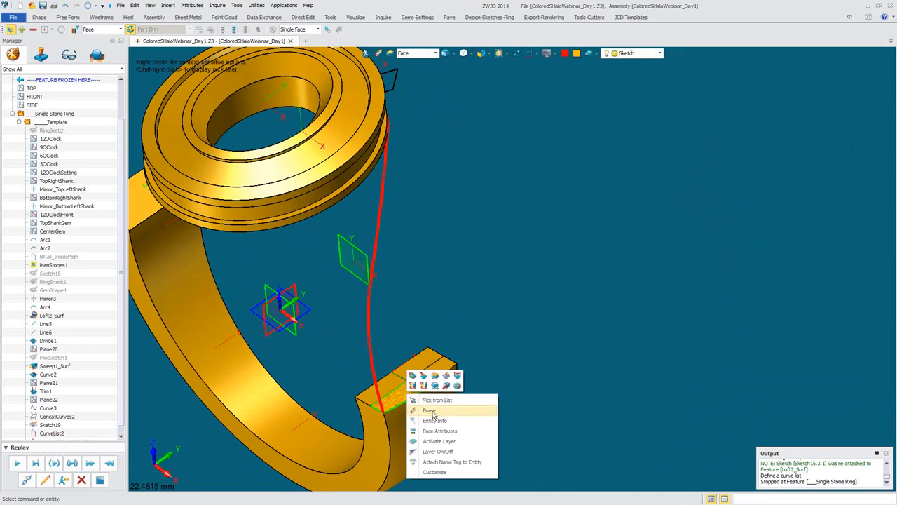
click(429, 409)
Start a Drive Curve Loft with the red curve between shank and halo rim as the drive curve
middle_drag(475, 389, 534, 378)
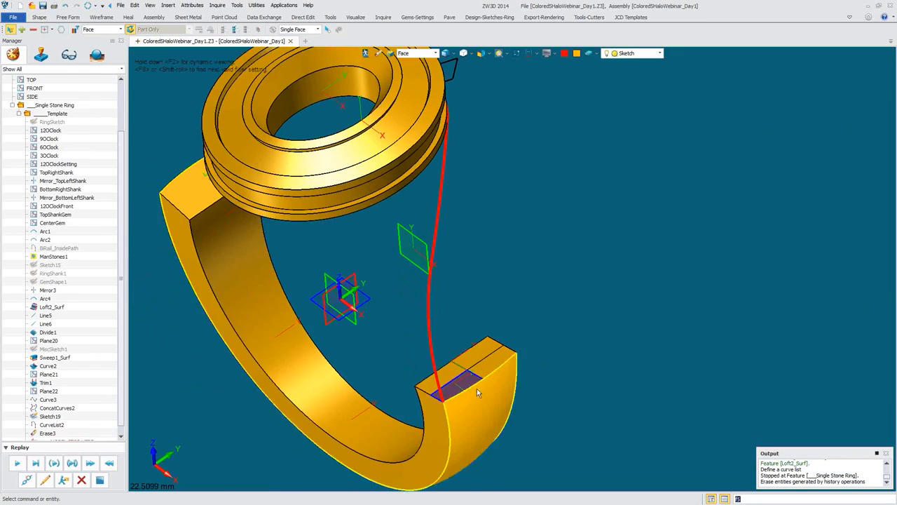
middle_drag(548, 341, 177, 246)
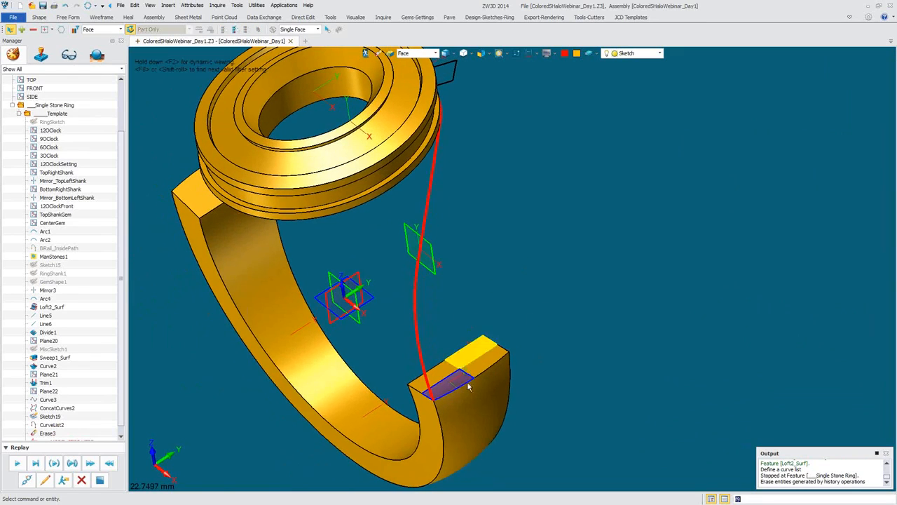
click(39, 16)
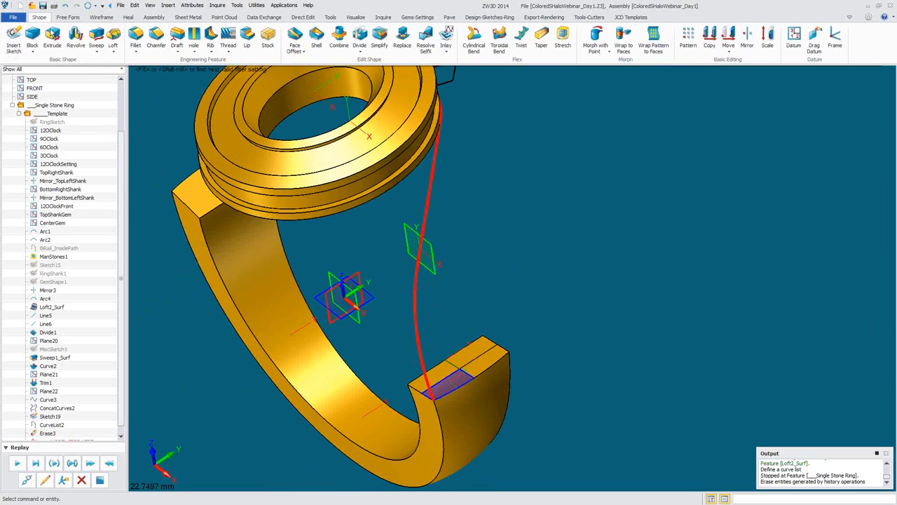
click(112, 52)
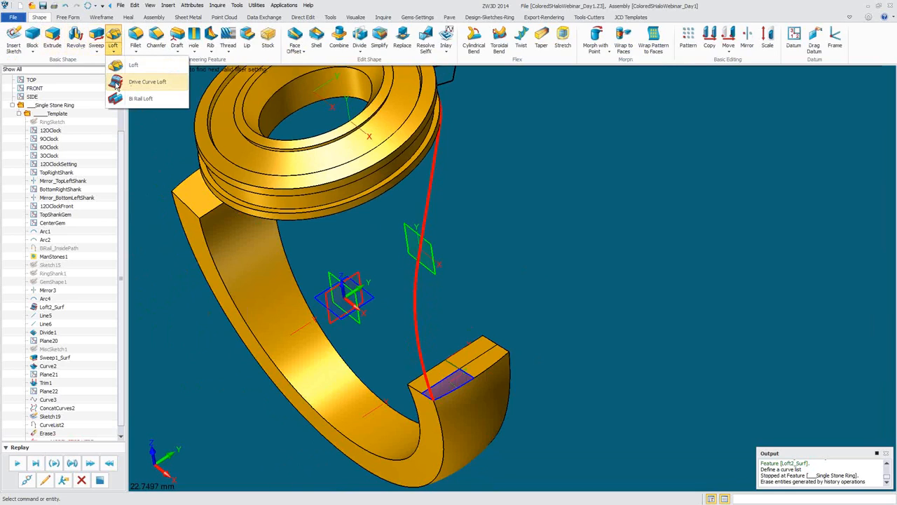
click(143, 82)
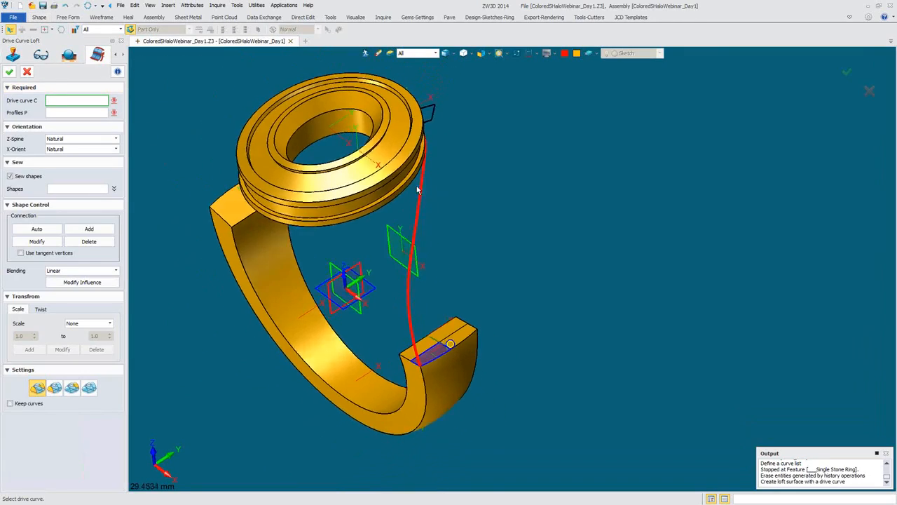
click(435, 53)
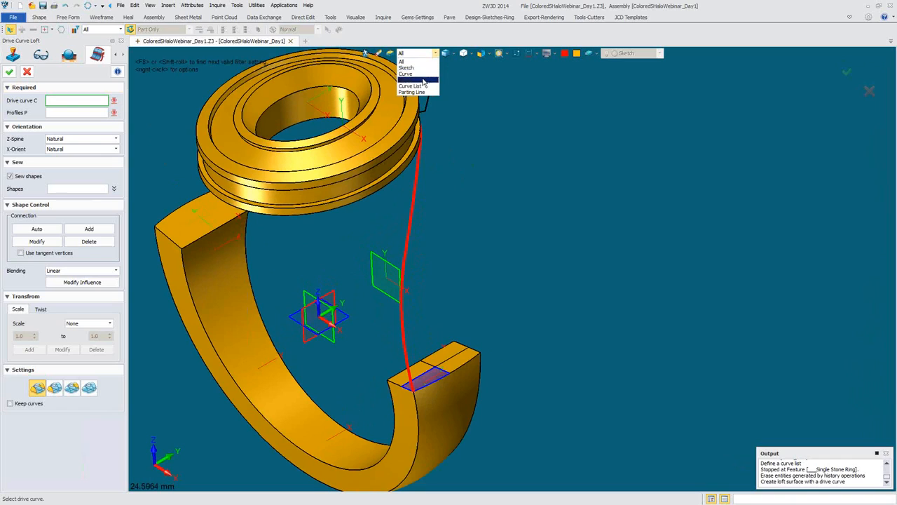
click(420, 74)
click(413, 351)
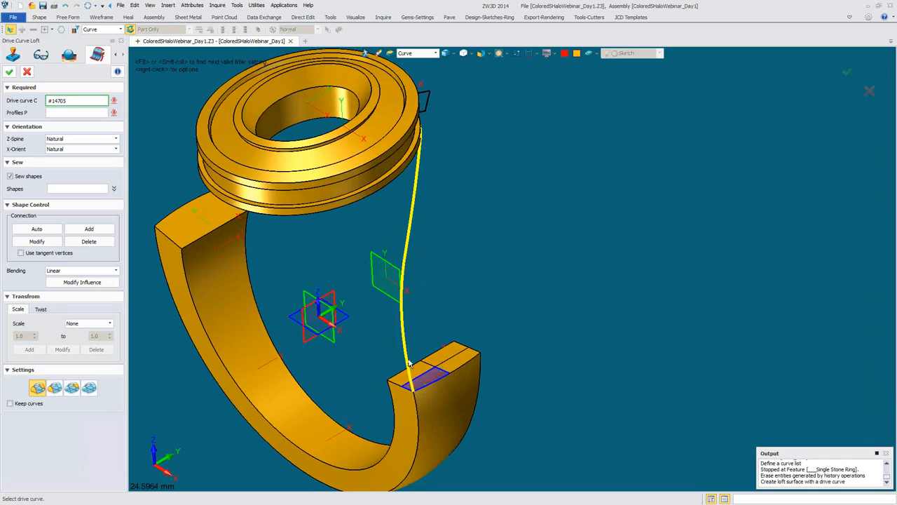
Loft from the shank-end curve list to the rim rectangle sketch along the drive curve, without end caps
click(434, 53)
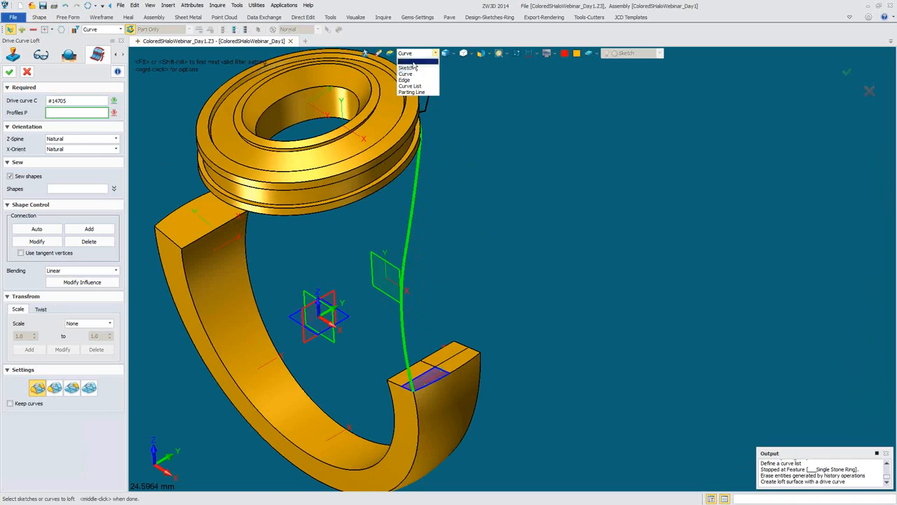
click(416, 87)
click(426, 385)
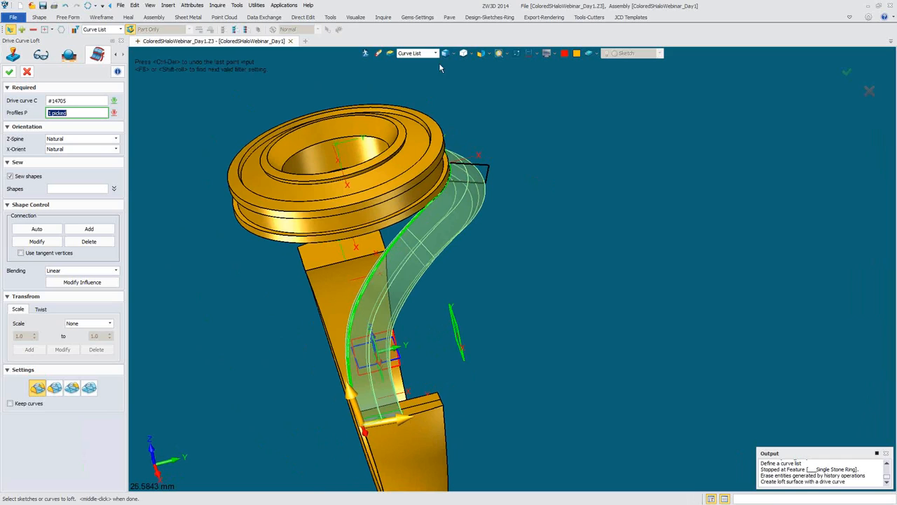
click(418, 53)
click(406, 67)
click(462, 165)
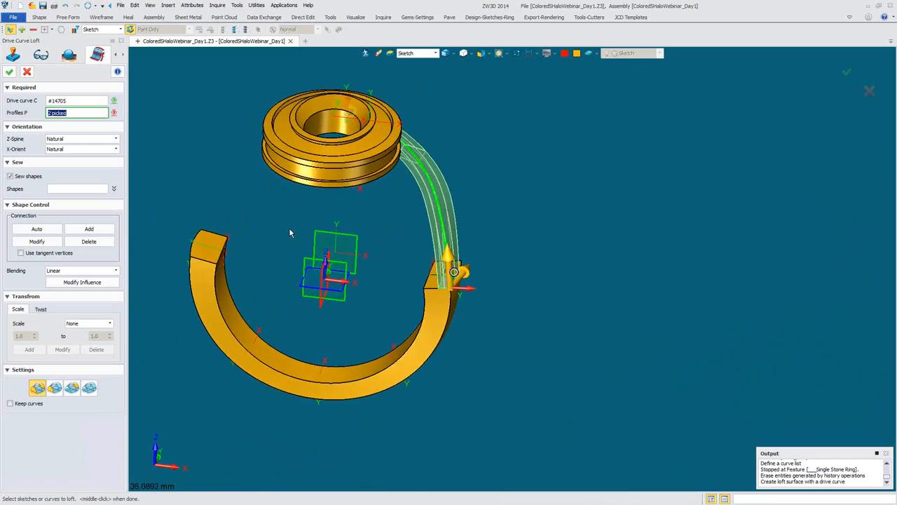
click(89, 389)
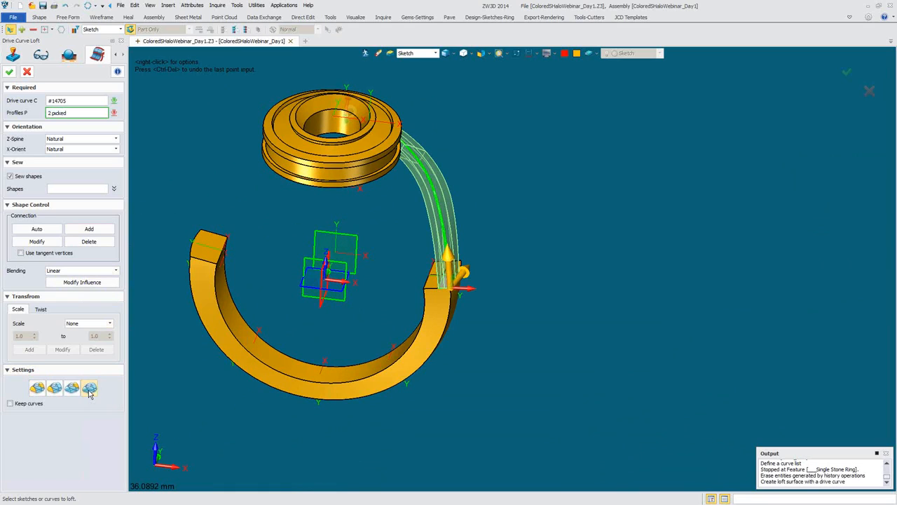
click(9, 72)
right_drag(518, 268, 494, 244)
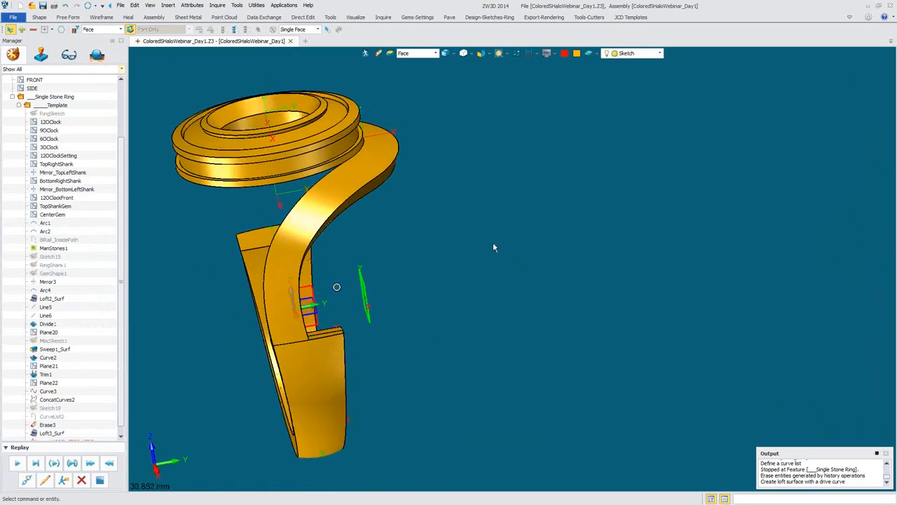
Open the part's driving parameters and apply a Control_TopCrossover_Angle of 25
click(193, 6)
click(191, 15)
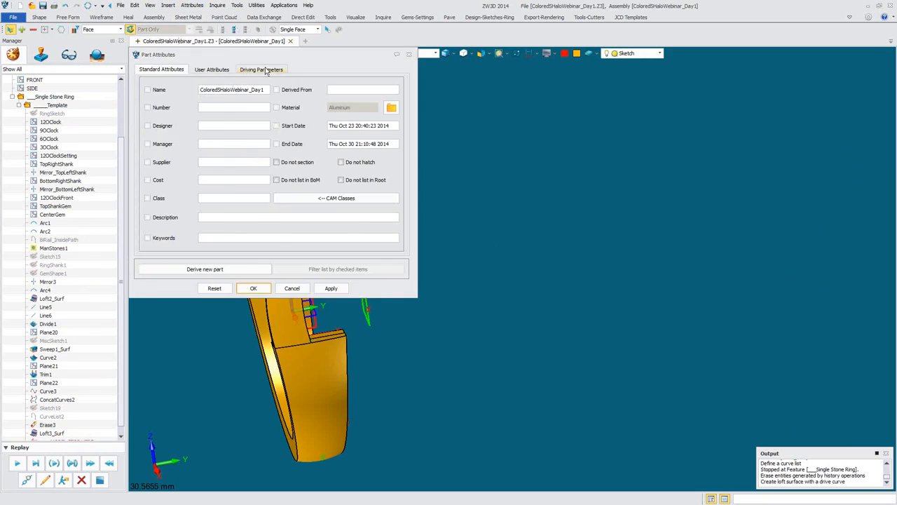
click(265, 71)
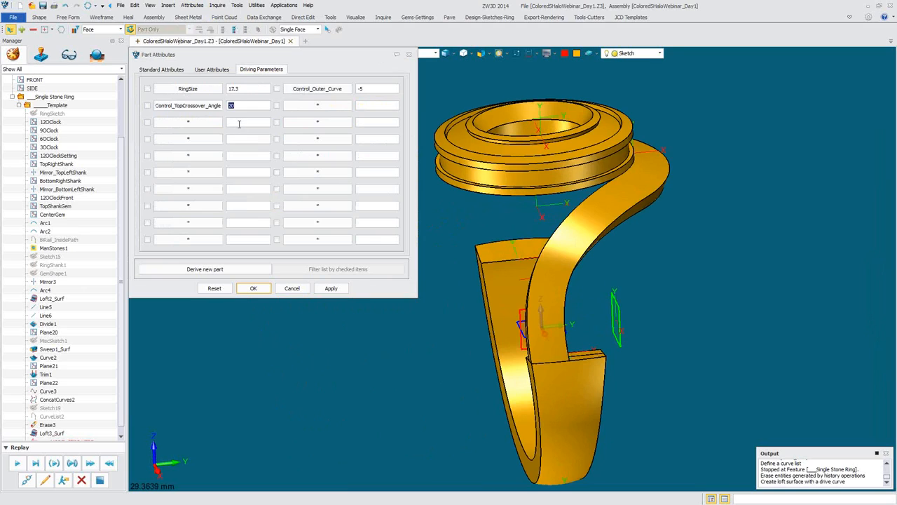
click(331, 288)
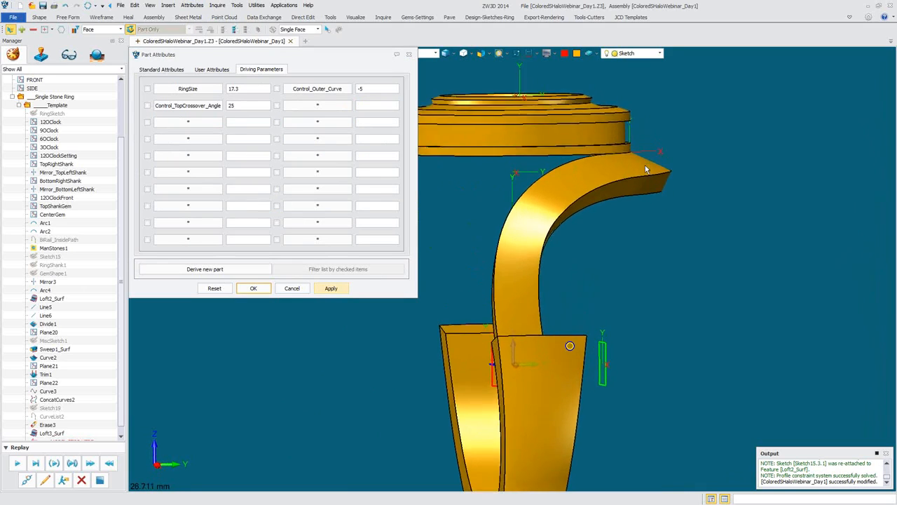
Test the crossover's end slope by applying Control_TopCrossover_Angle values of 35 and 15 in turn
click(230, 105)
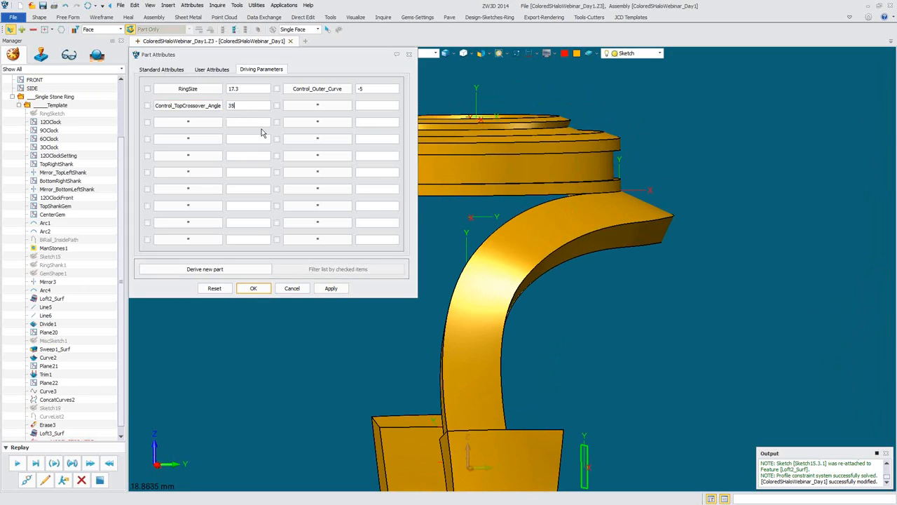
click(332, 288)
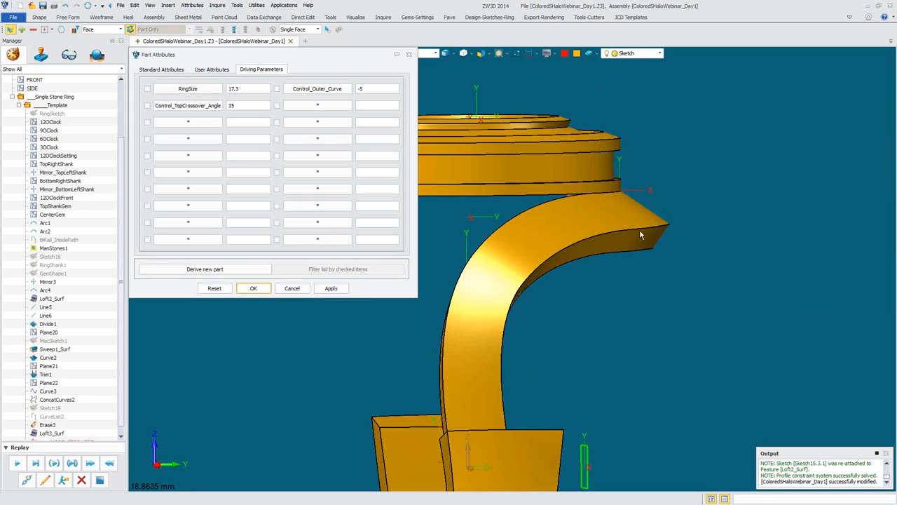
click(231, 105)
text(15)
click(333, 289)
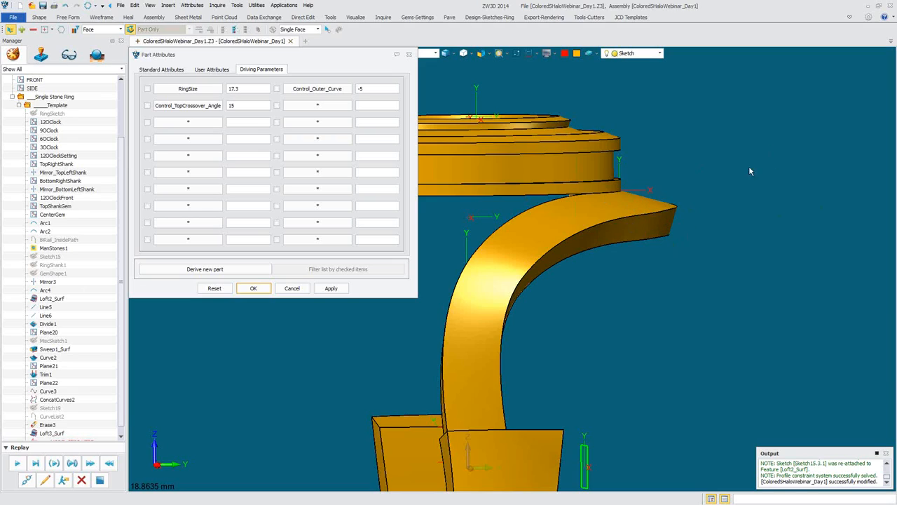
middle_drag(666, 242, 612, 217)
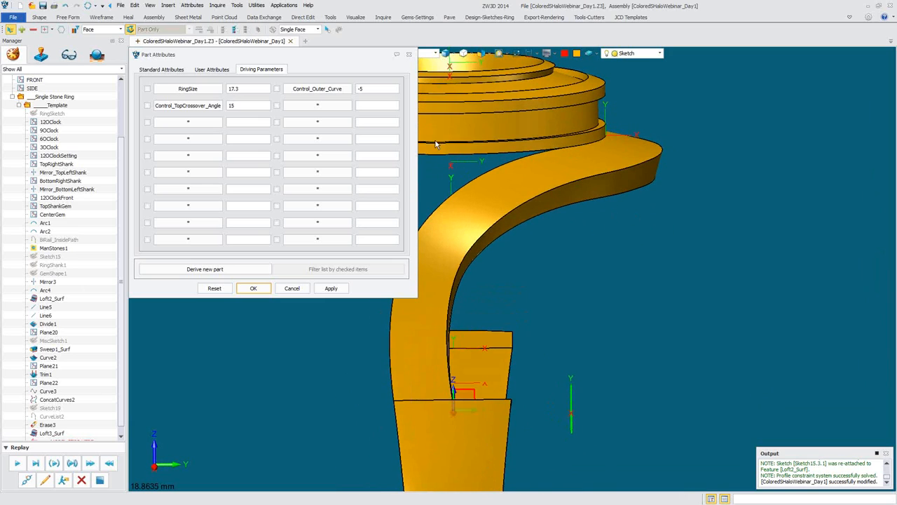
scroll(465, 245, down, 3)
mouse_move(479, 256)
middle_down()
mouse_move(486, 246)
mouse_move(488, 262)
middle_up()
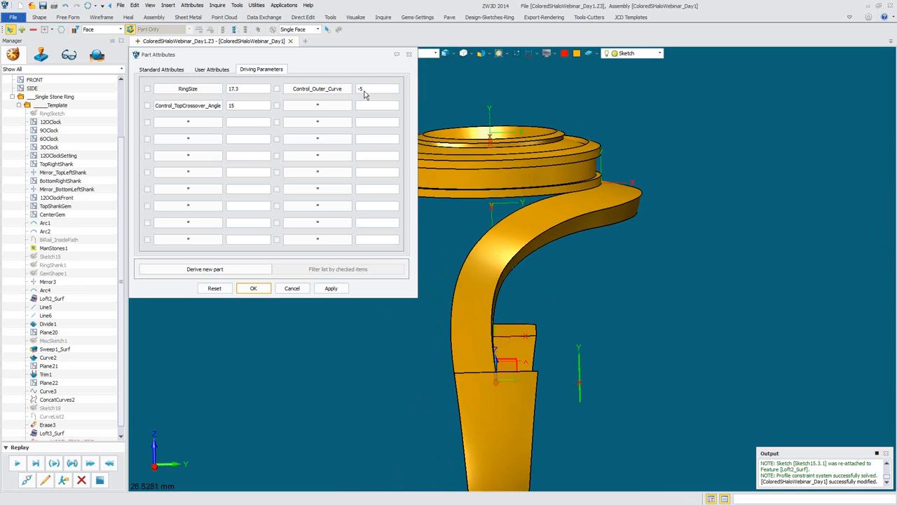
Test the crossover's outer bend by applying Control_Outer_Curve values of -4 and -3 in turn
middle_drag(510, 168, 589, 265)
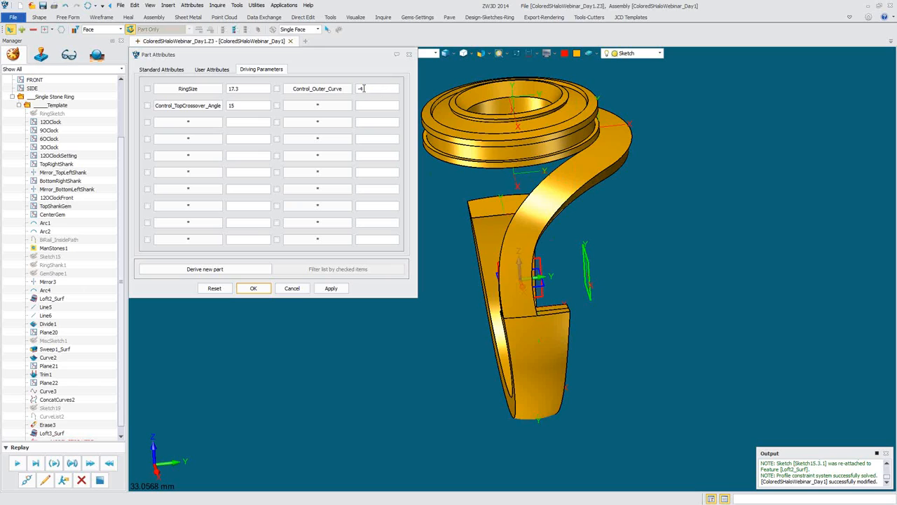
click(331, 288)
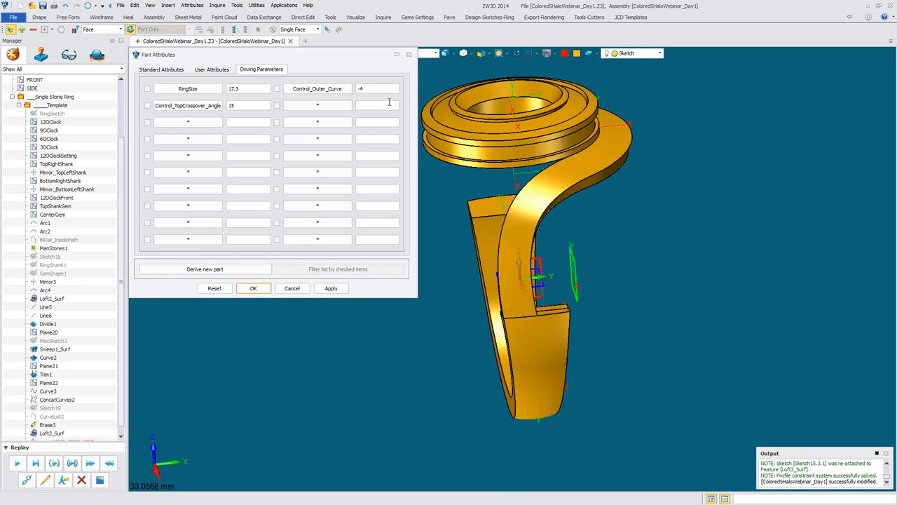
double_click(362, 88)
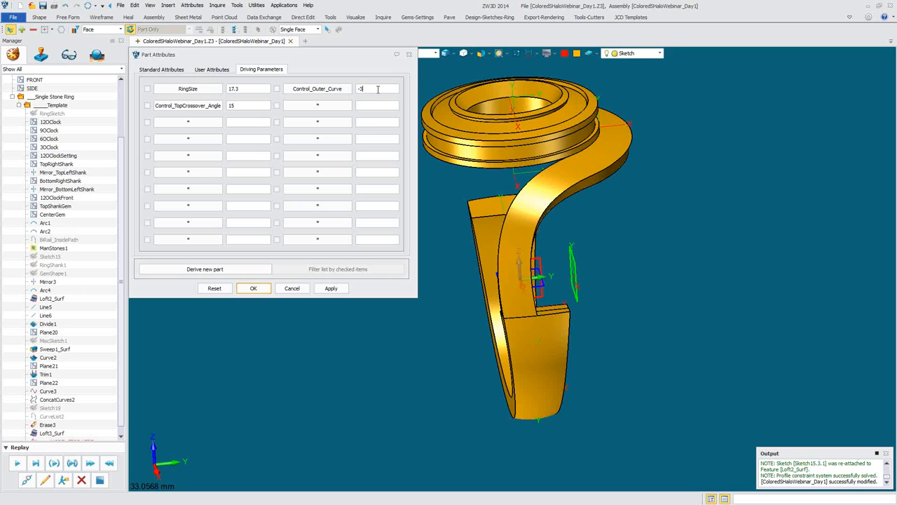
text(-3)
click(331, 288)
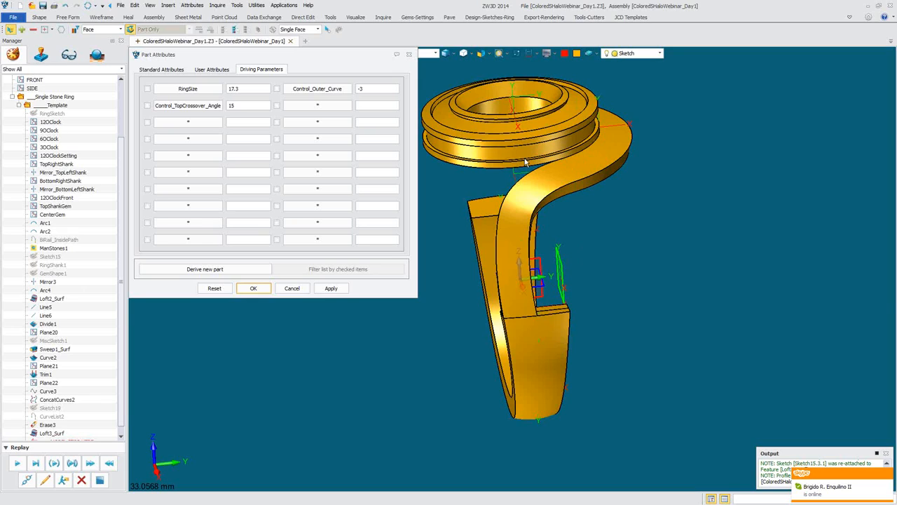
Apply a Control_TopCrossover_Angle of 30 and inspect the crossover where it meets the halo rim
double_click(238, 106)
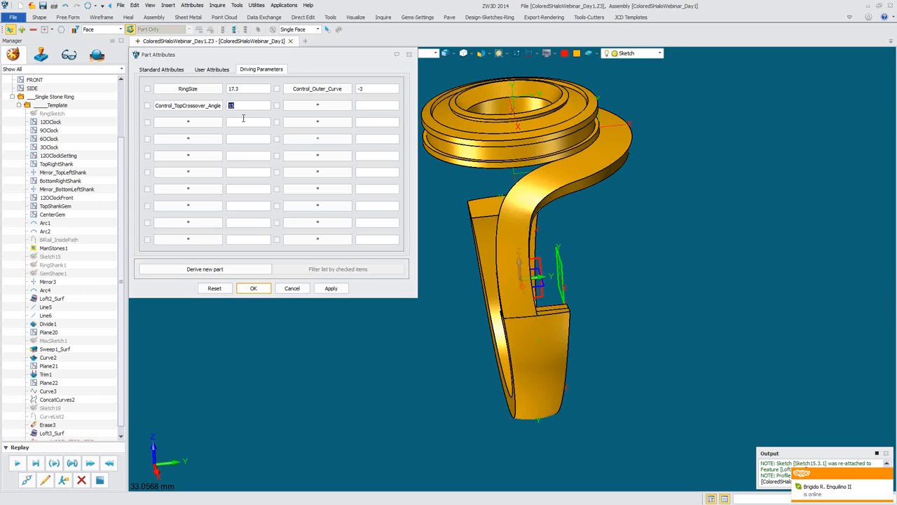
text(25)
drag(246, 108, 226, 106)
text(30)
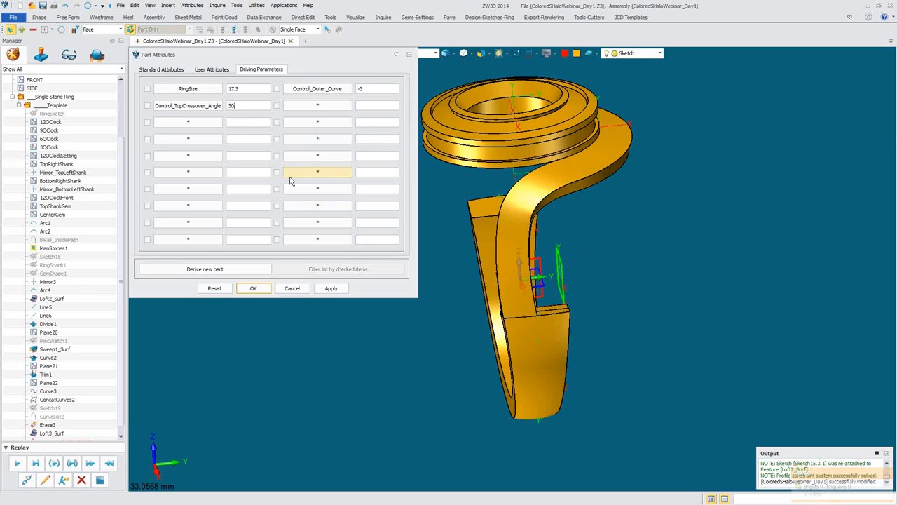
click(332, 289)
middle_drag(452, 197, 630, 219)
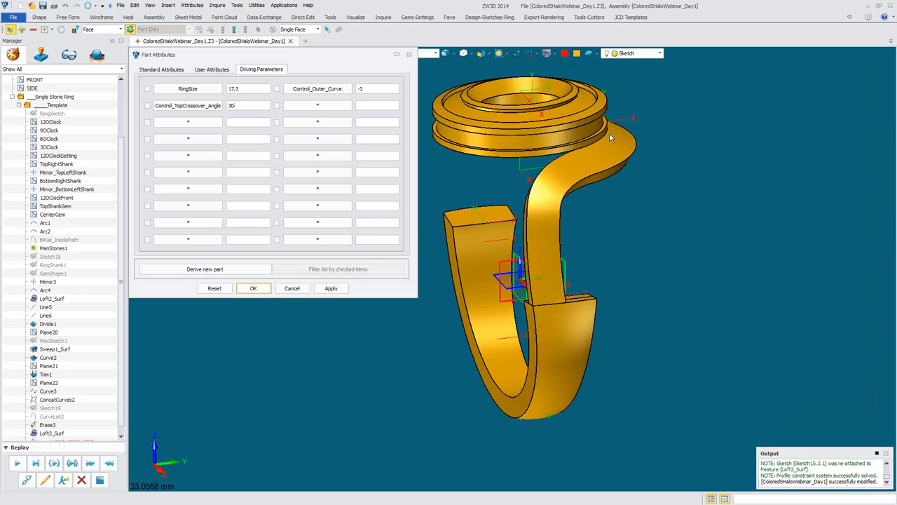
mouse_move(637, 235)
middle_down()
mouse_move(622, 205)
mouse_move(640, 224)
middle_up()
right_drag(640, 225, 635, 224)
Apply a Control_Outer_Curve of -5.5 and inspect the crossover from the side
double_click(372, 89)
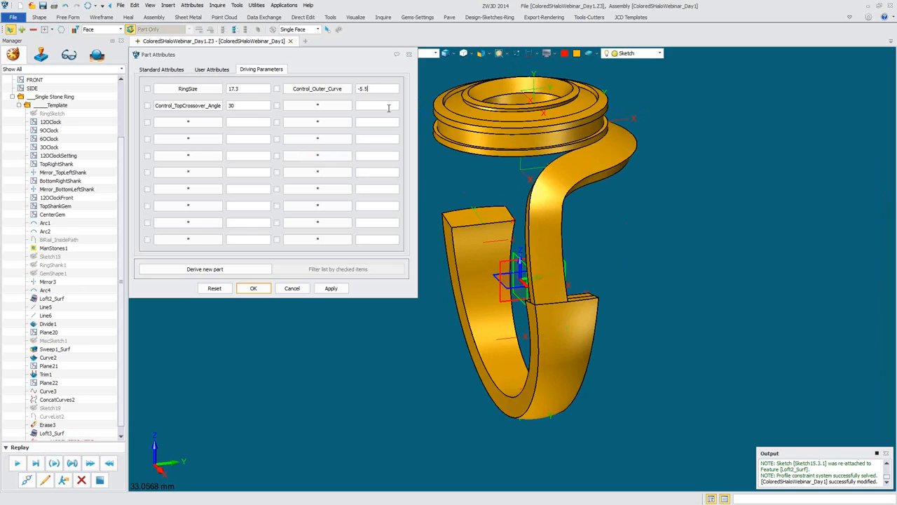
click(331, 288)
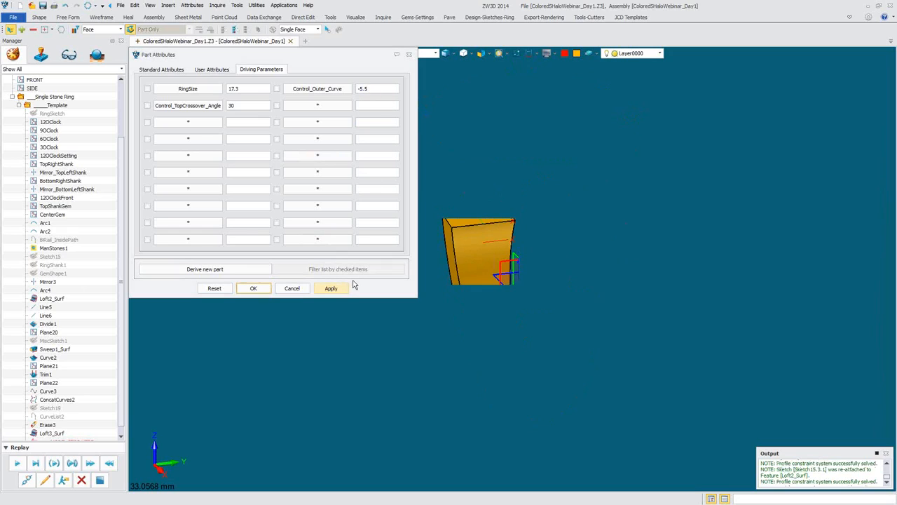
middle_drag(628, 261, 509, 188)
right_drag(509, 188, 487, 175)
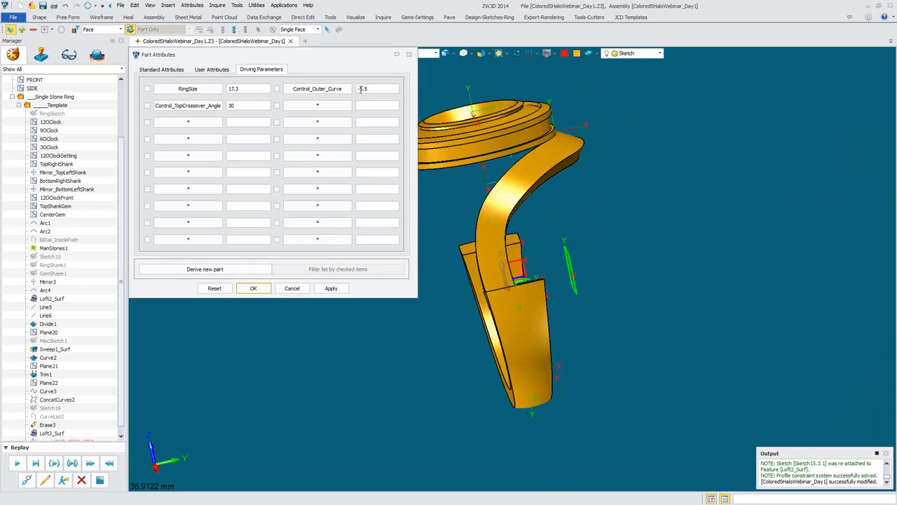
Set Control_Outer_Curve to -5 and Control_TopCrossover_Angle to 25, and accept the driving parameters
click(363, 89)
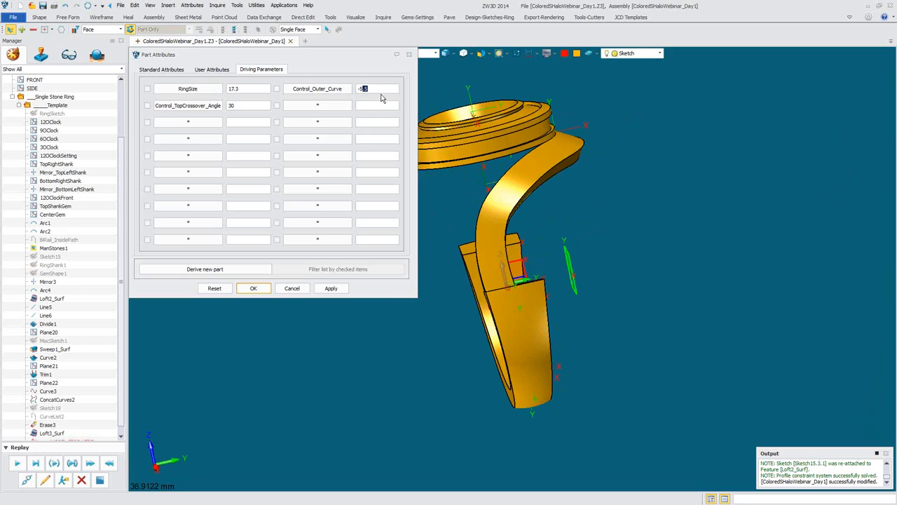
click(331, 288)
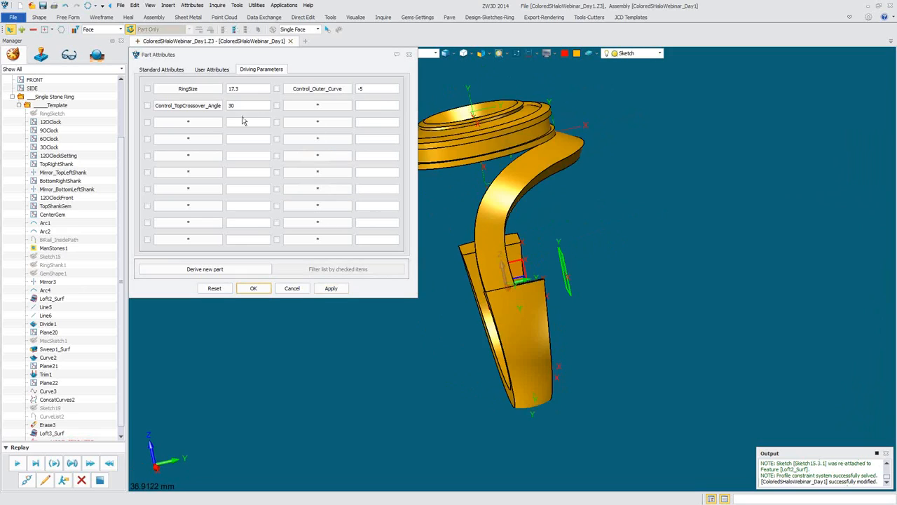
click(255, 107)
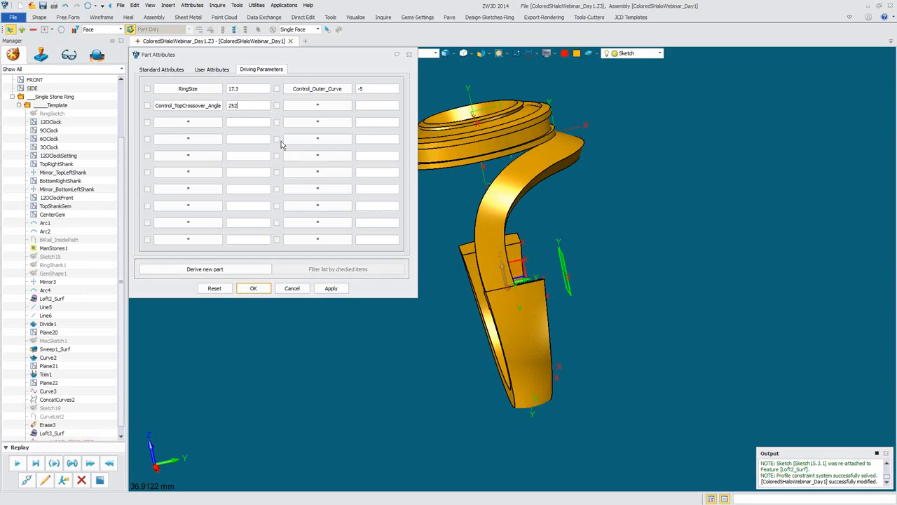
text(25)
click(332, 288)
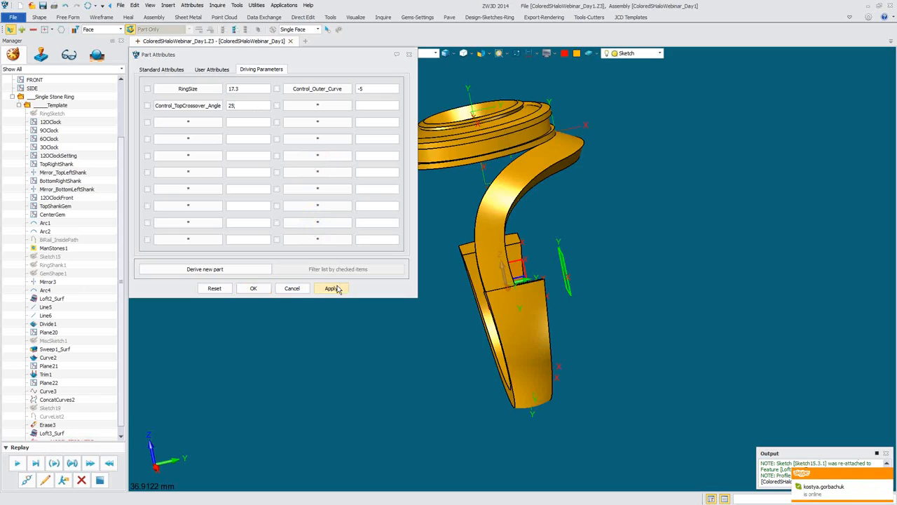
right_drag(690, 185, 697, 185)
scroll(681, 186, up, 2)
click(254, 289)
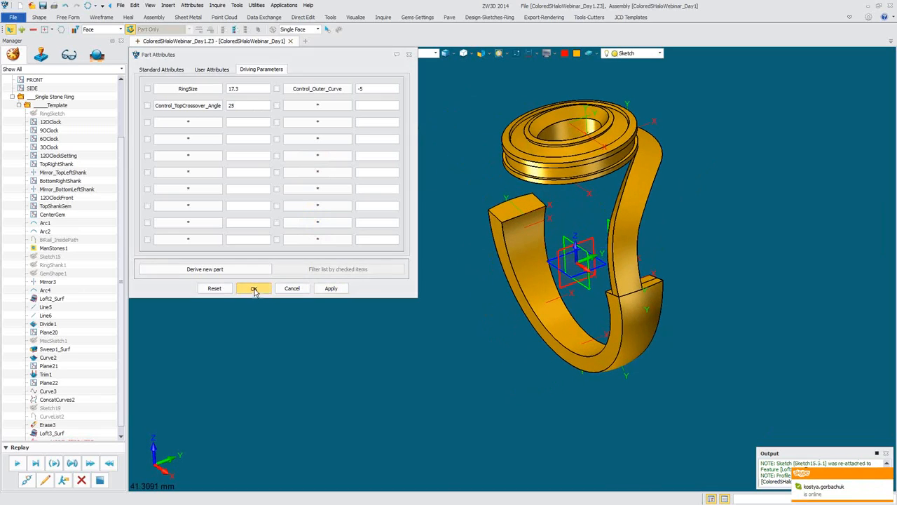
Save the ring as ColoredSHaloWebinar_Day1.Z3 in the ArchiveZW folder, replacing the existing file
scroll(281, 276, down, 1)
middle_drag(583, 143, 537, 153)
scroll(537, 153, up, 1)
scroll(538, 153, up, 1)
click(121, 4)
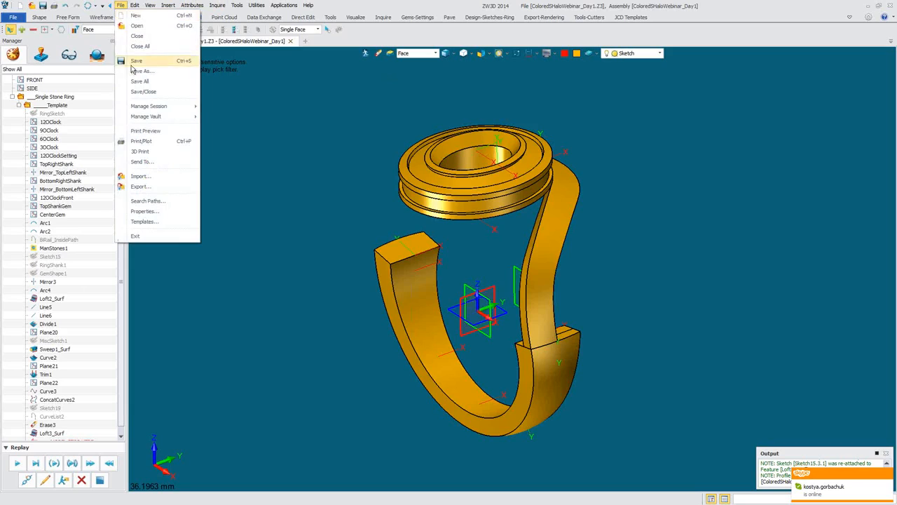
click(134, 71)
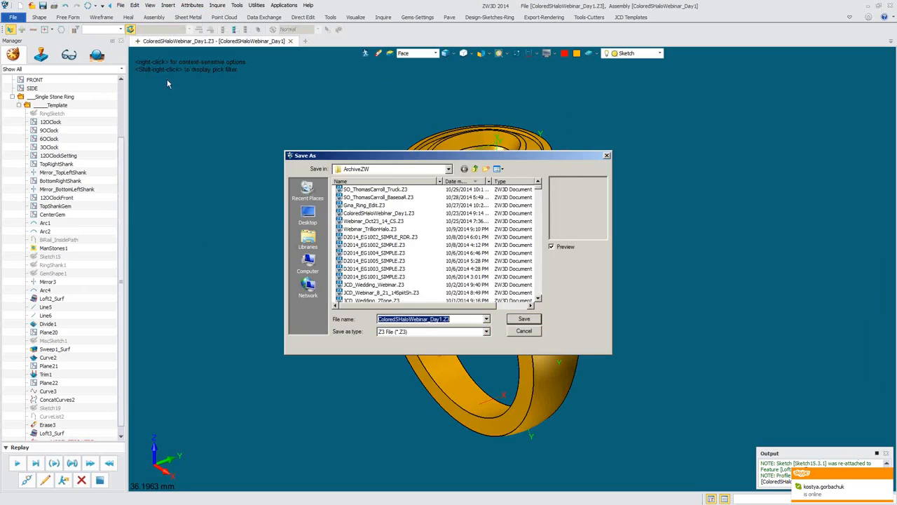
click(525, 318)
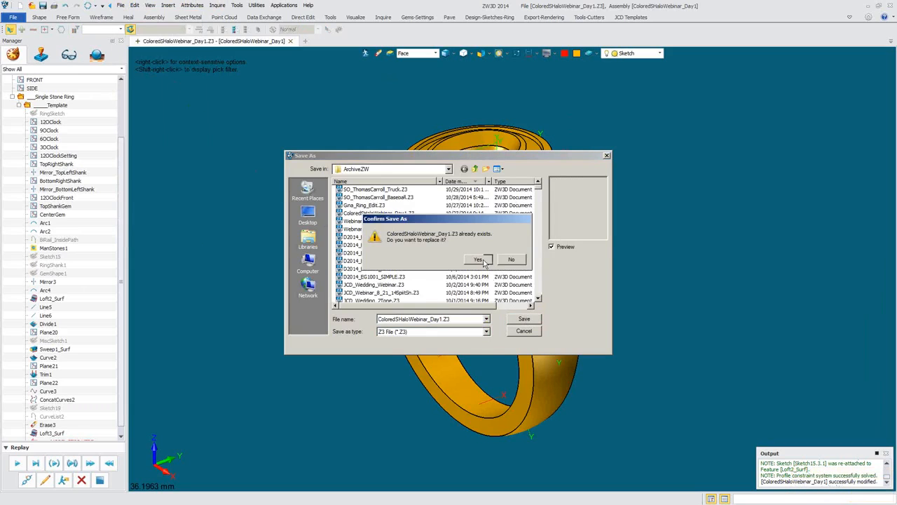
click(478, 260)
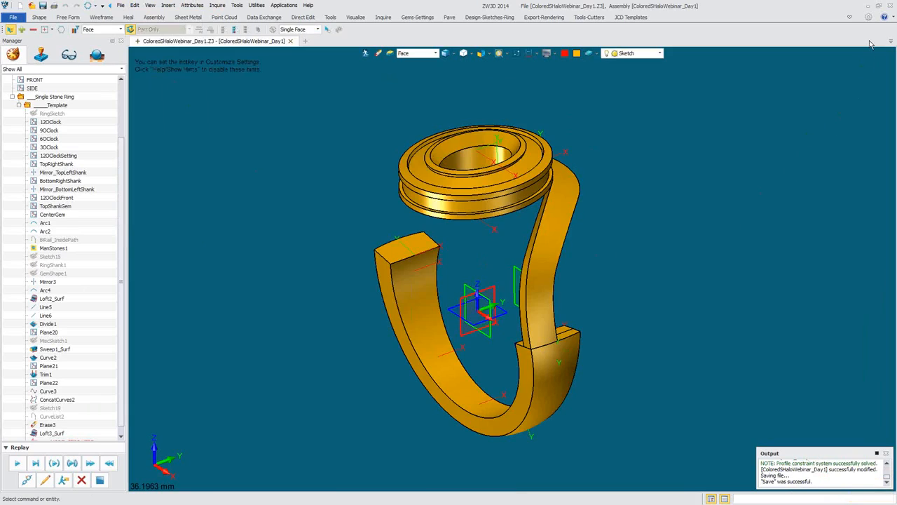